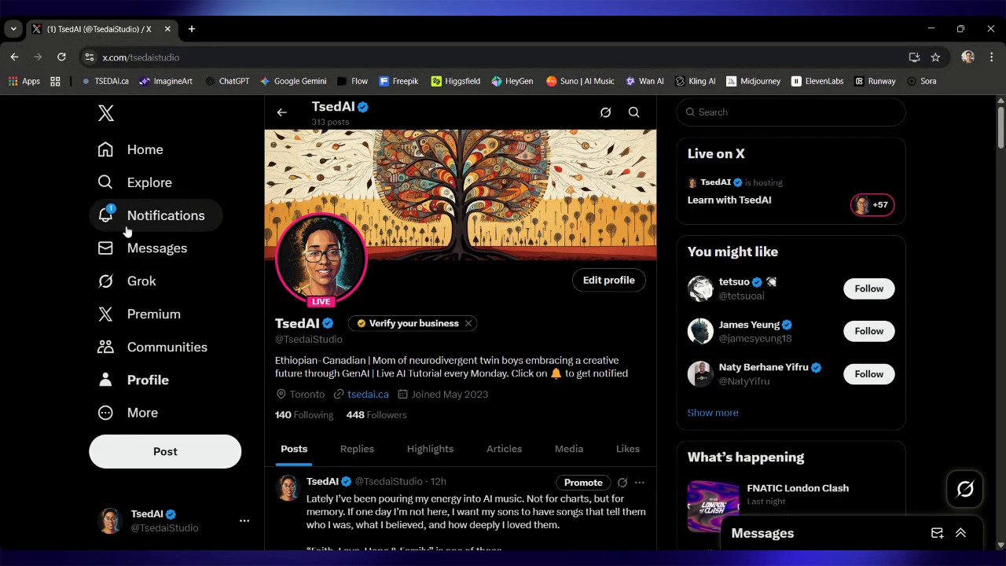
Open Google Gemini in a new browser tab.
{"action": "left_click", "coordinate": [191, 28]}
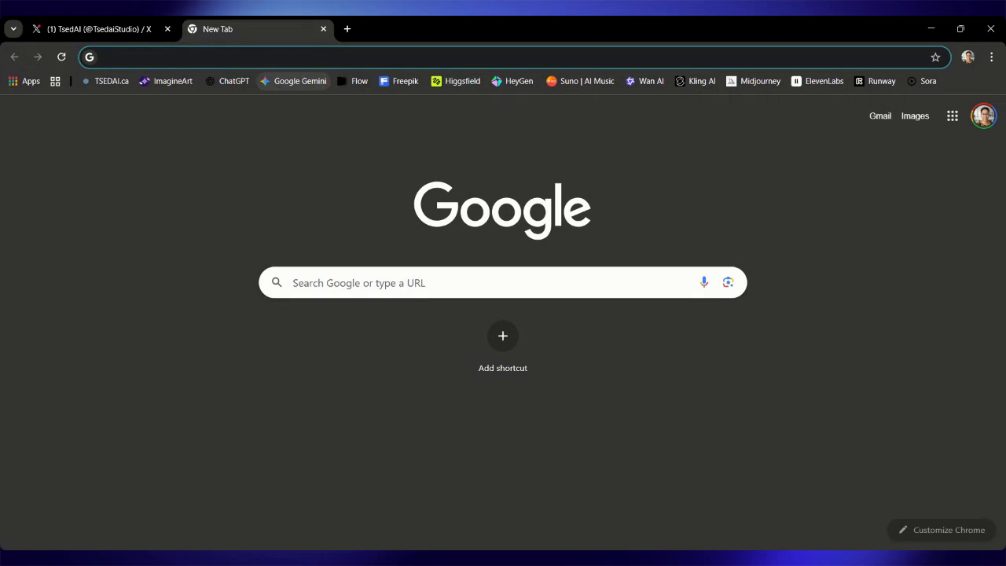
{"action": "left_click", "coordinate": [314, 82]}
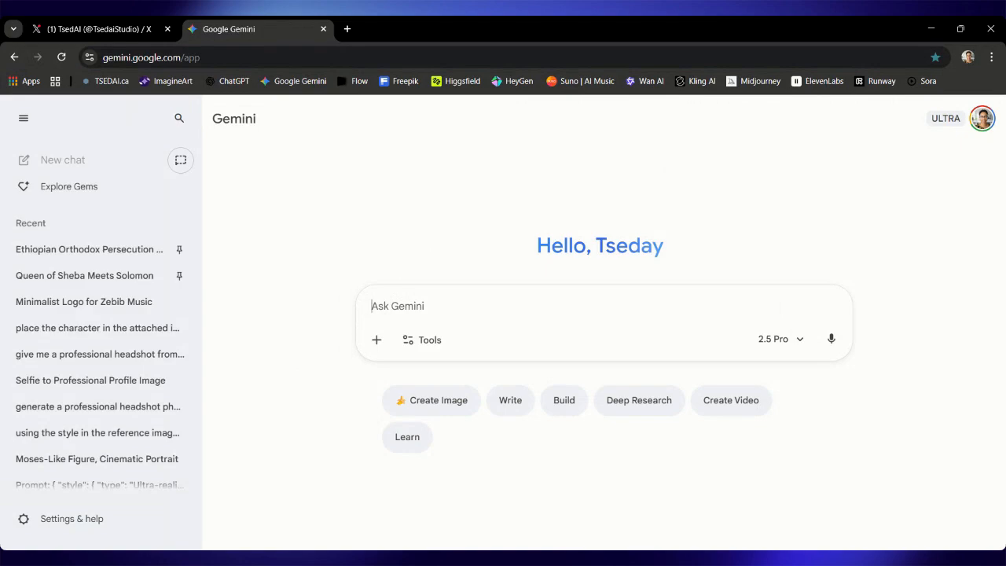
{"action": "type", "text": "{"}
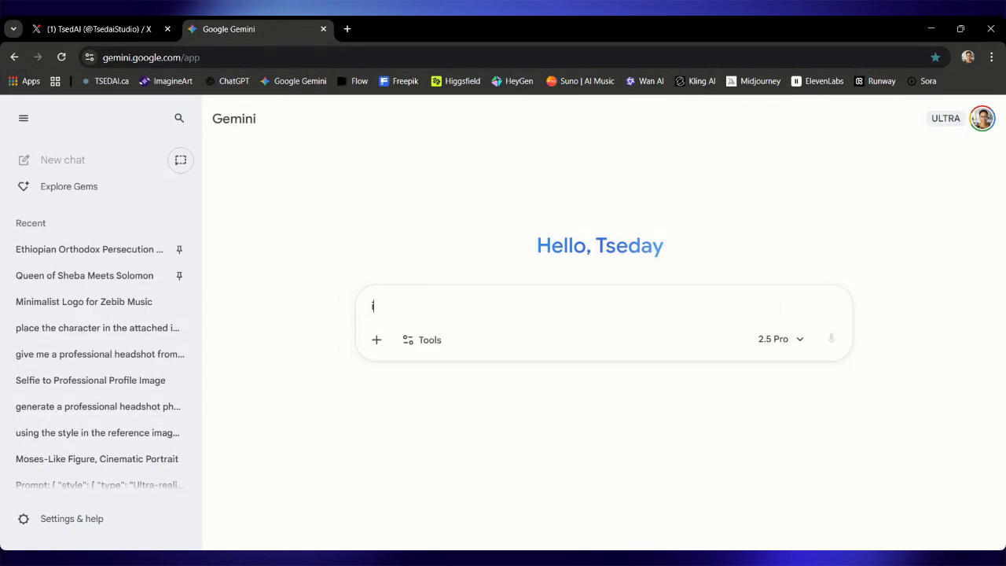
{"action": "key", "text": "BackSpace"}
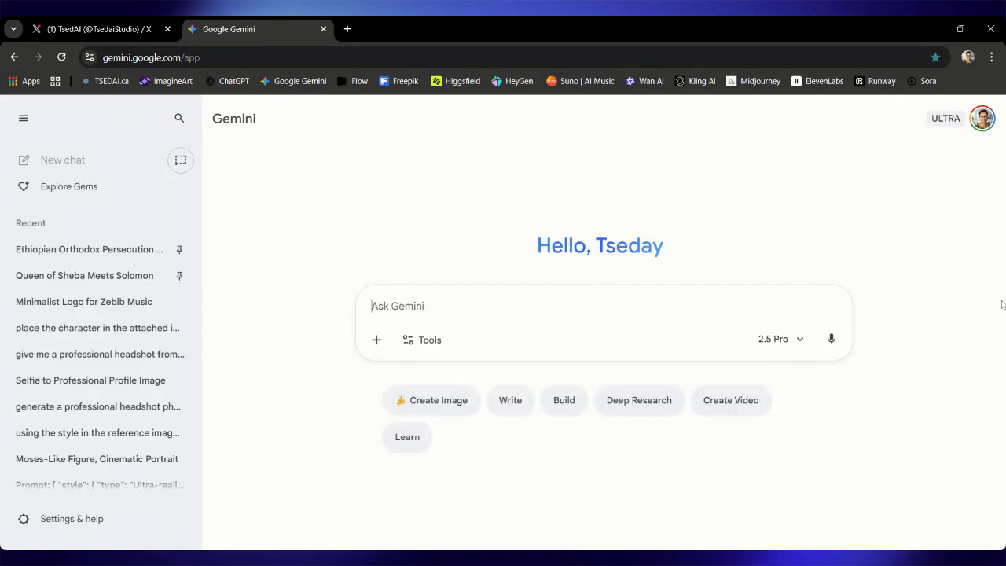
{"action": "left_click", "coordinate": [837, 339]}
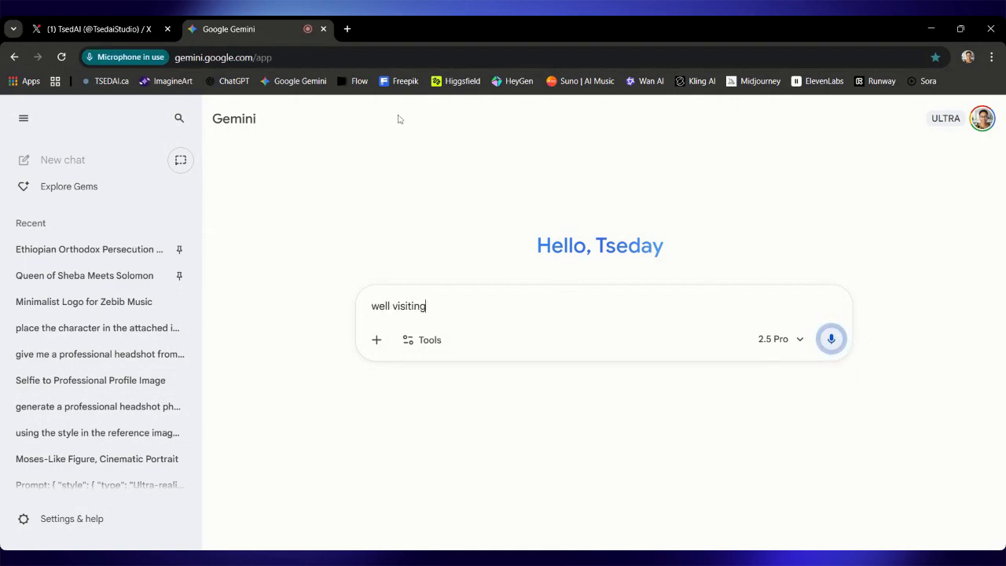
{"action": "key", "text": "BackSpace"}
{"action": "key", "text": "BackSpace"}
{"action": "key", "text": "BackSpace"}
{"action": "key", "text": "BackSpace"}
{"action": "key", "text": "BackSpace"}
{"action": "key", "text": "BackSpace"}
{"action": "key", "text": "BackSpace"}
{"action": "key", "text": "BackSpace"}
{"action": "key", "text": "BackSpace"}
{"action": "key", "text": "BackSpace"}
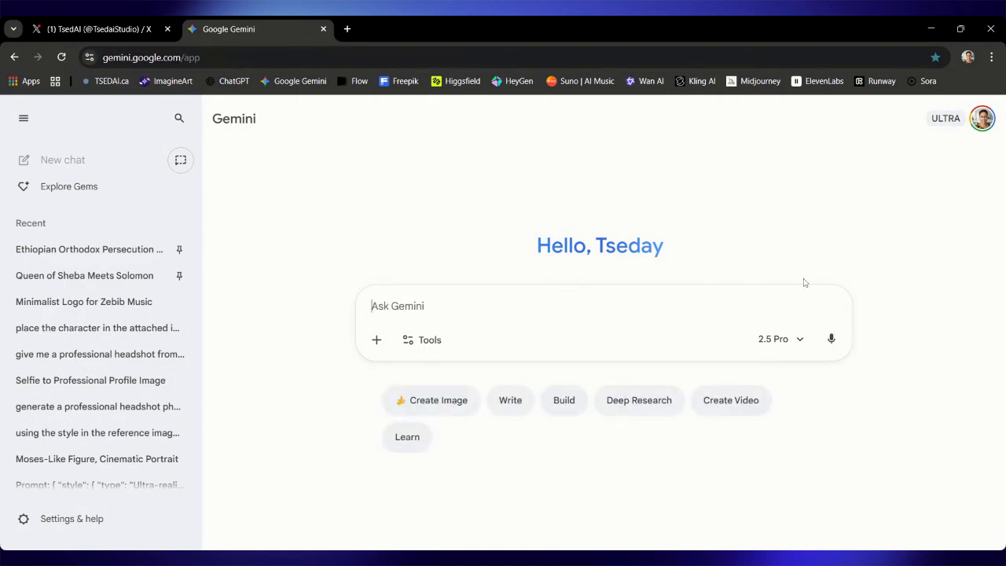
Dictate and submit a prompt for a frontal outdoor photoshoot image of a white girl in her twenties with pink hair and a cat T-shirt.
{"action": "left_click", "coordinate": [831, 339]}
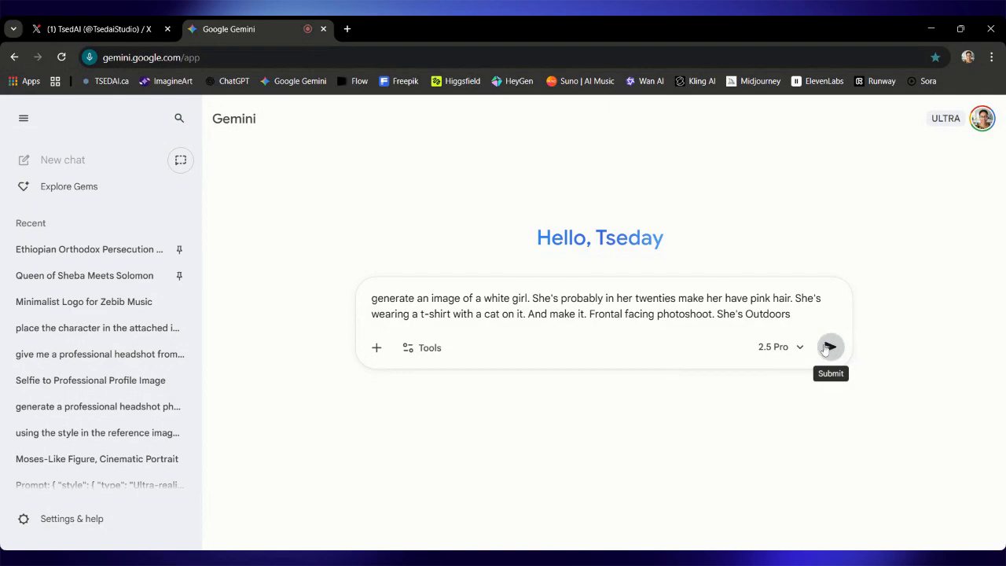
{"action": "left_click", "coordinate": [827, 347]}
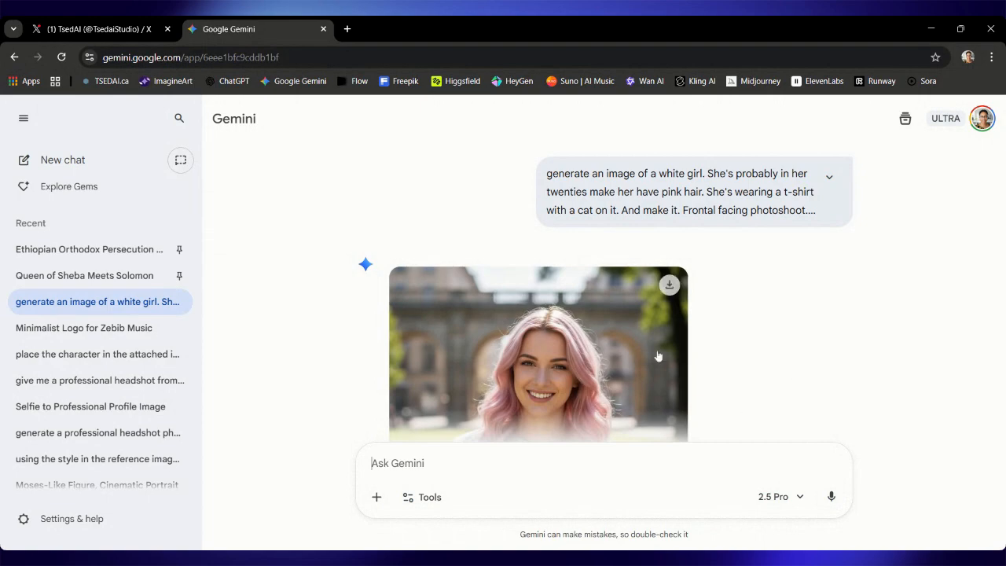
{"action": "scroll", "coordinate": [629, 330], "scroll_direction": "down", "scroll_amount": 2}
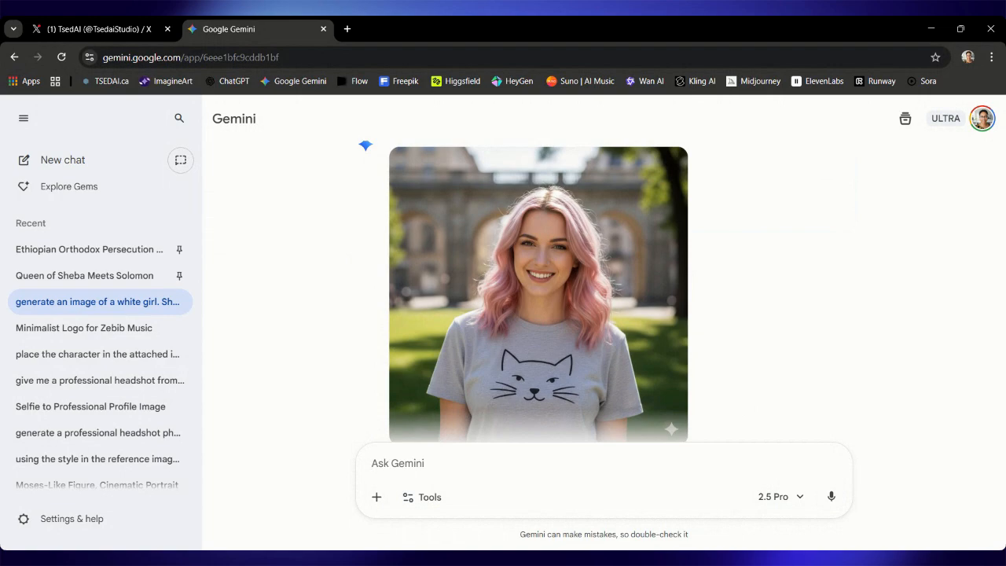
{"action": "type", "text": "G"}
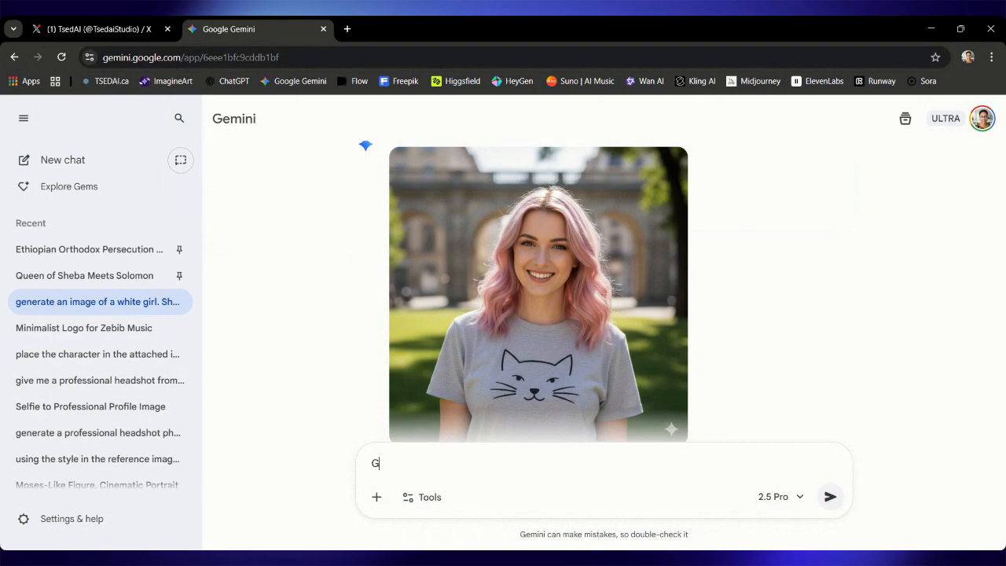
{"action": "type", "text": "i"}
{"action": "key", "text": "BackSpace"}
{"action": "key", "text": "BackSpace"}
{"action": "type", "text": "giver her"}
{"action": "key", "text": "BackSpace"}
{"action": "key", "text": "BackSpace"}
{"action": "key", "text": "BackSpace"}
{"action": "key", "text": "BackSpace"}
{"action": "key", "text": "BackSpace"}
{"action": "key", "text": "BackSpace"}
{"action": "type", "text": "her a name adn"}
{"action": "key", "text": "BackSpace"}
{"action": "key", "text": "BackSpace"}
{"action": "type", "text": "nd write"}
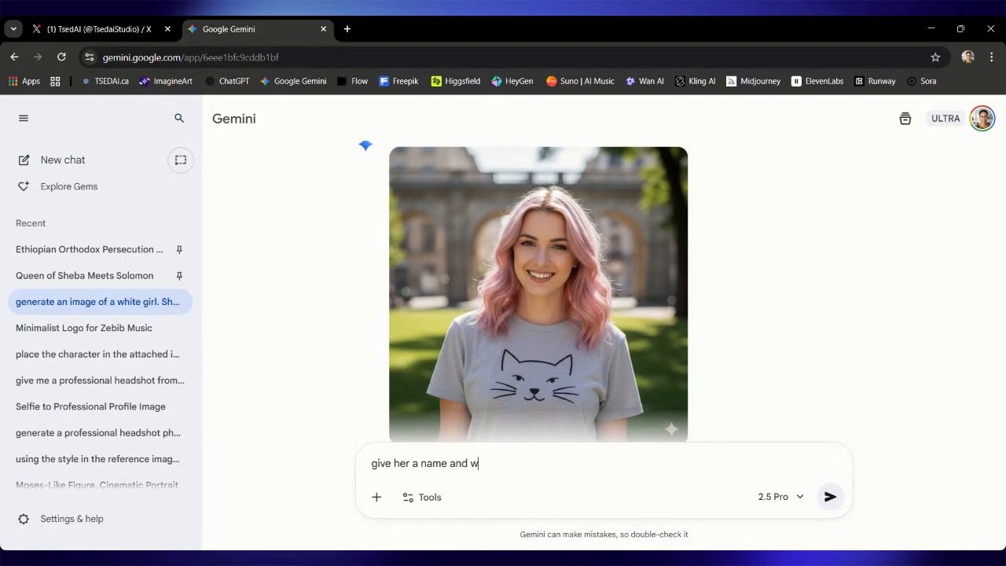
{"action": "type", "text": "a brieft"}
{"action": "key", "text": "BackSpace"}
{"action": "key", "text": "BackSpace"}
{"action": "type", "text": "statem"}
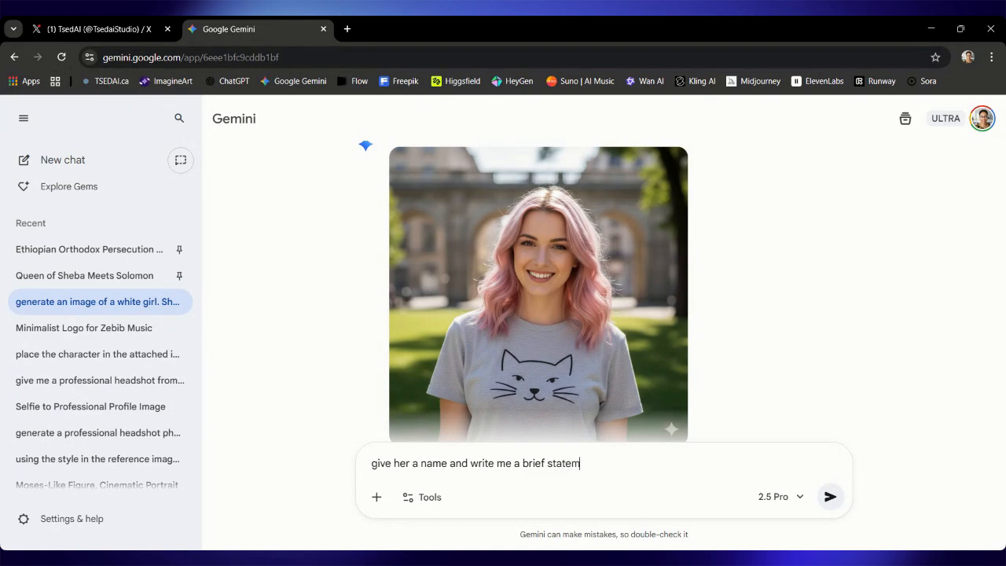
{"action": "type", "text": "ent for her cause. her cause i"}
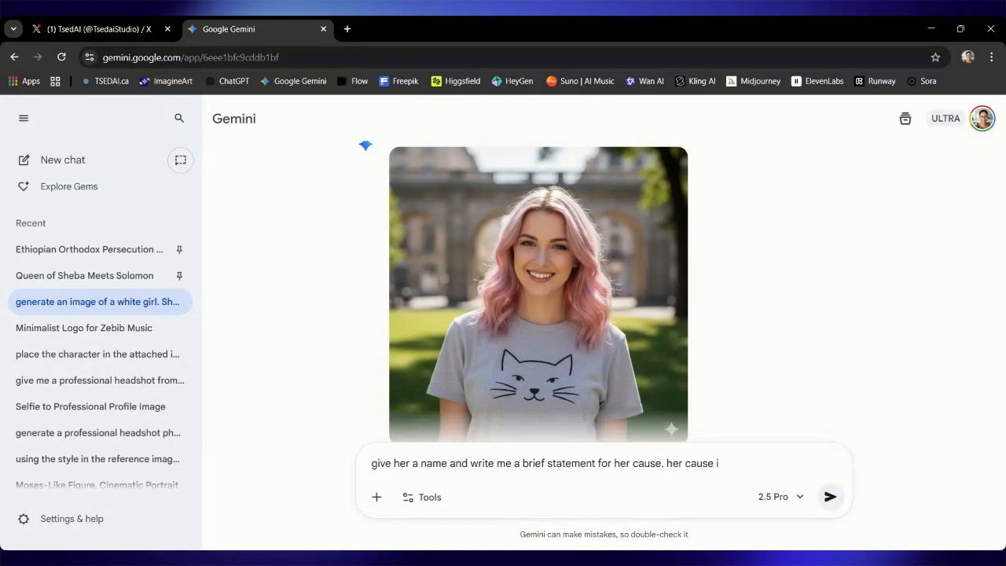
{"action": "left_click_drag", "start_coordinate": [721, 463], "coordinate": [372, 464]}
{"action": "key", "text": "BackSpace"}
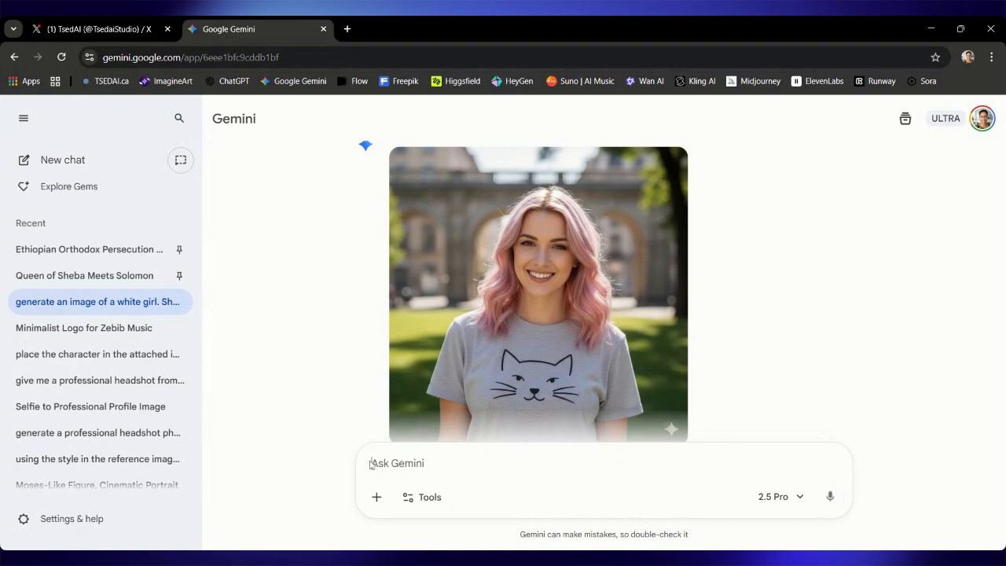
Turn on the Create images tool and submit the prompt "change the cat on the tshirt to a monkey".
{"action": "left_click", "coordinate": [410, 507]}
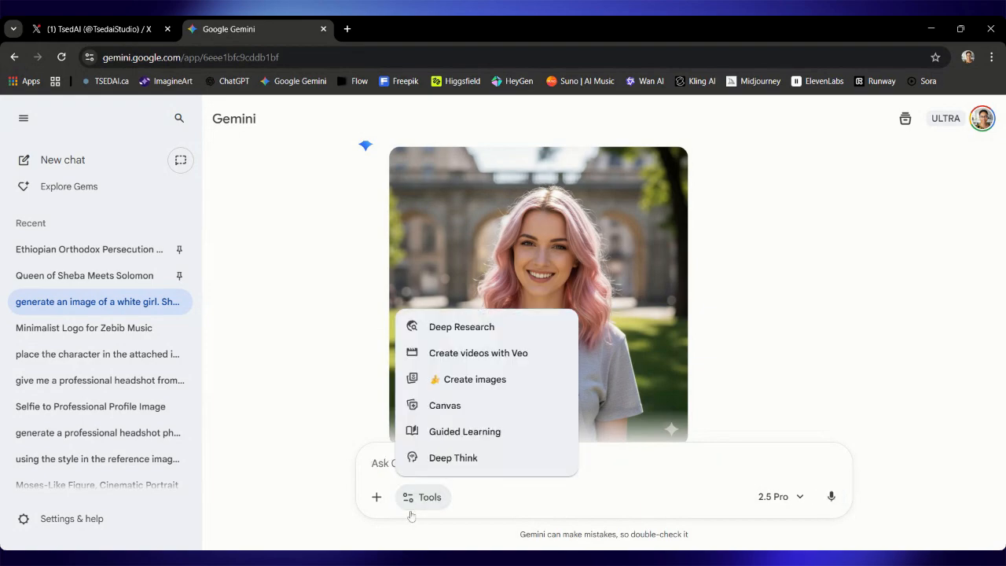
{"action": "left_click", "coordinate": [444, 381]}
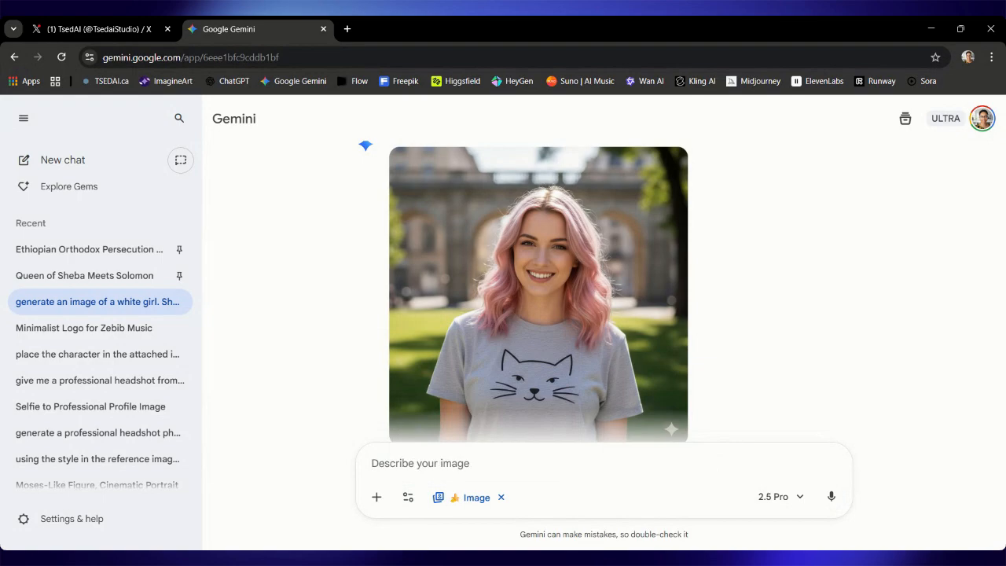
{"action": "type", "text": "change the"}
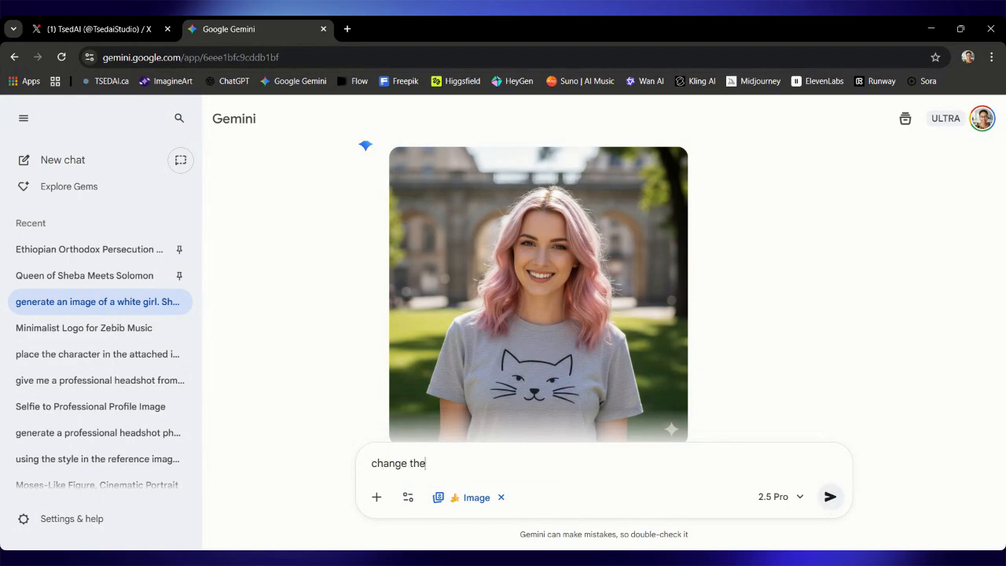
{"action": "type", "text": " cat on the tshirt to"}
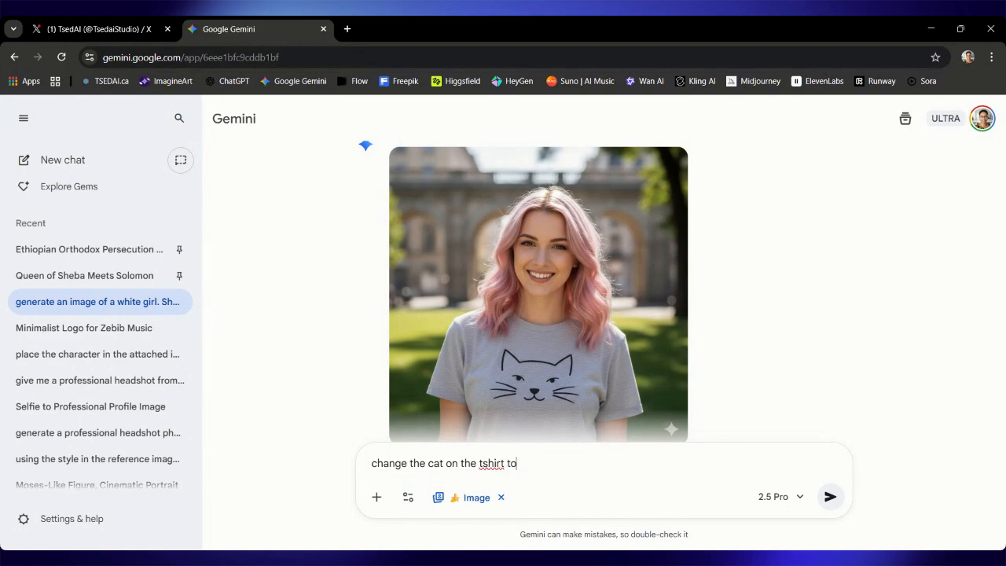
{"action": "type", "text": " a monkey"}
{"action": "key", "text": "Return"}
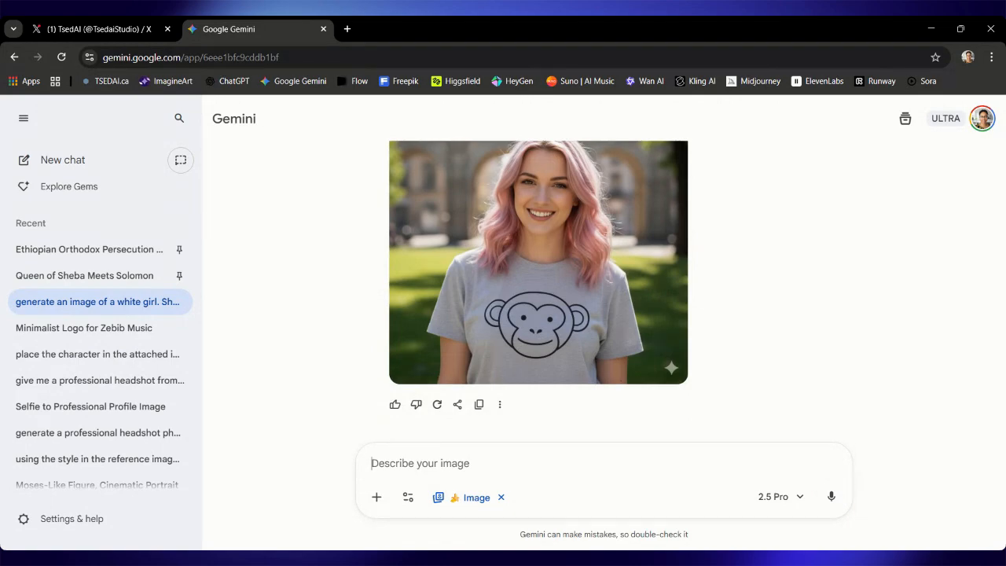
Begin the prompt with "give her a name. write me a statement she would say. she is an activist for the rights of monkeys".
{"action": "type", "text": "give he"}
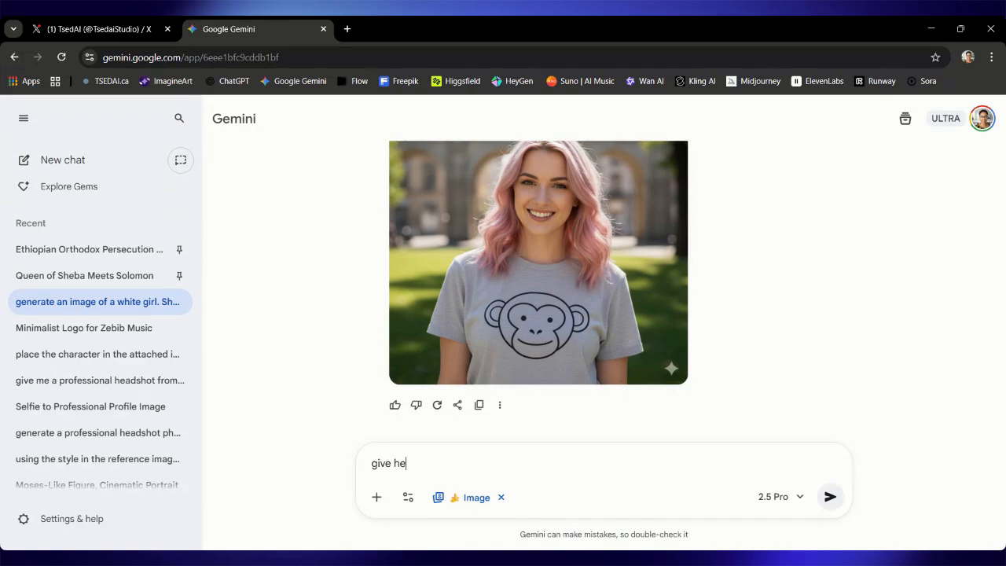
{"action": "type", "text": "r a name. make her intr"}
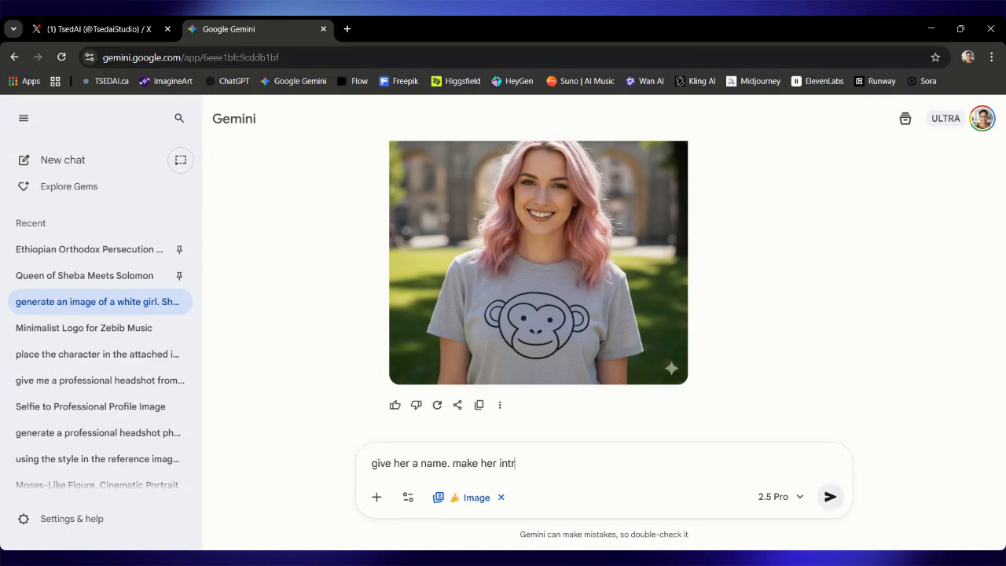
{"action": "key", "text": "BackSpace"}
{"action": "key", "text": "BackSpace"}
{"action": "key", "text": "BackSpace"}
{"action": "key", "text": "BackSpace"}
{"action": "key", "text": "BackSpace"}
{"action": "key", "text": "BackSpace"}
{"action": "key", "text": "BackSpace"}
{"action": "key", "text": "BackSpace"}
{"action": "key", "text": "BackSpace"}
{"action": "key", "text": "BackSpace"}
{"action": "key", "text": "BackSpace"}
{"action": "key", "text": "BackSpace"}
{"action": "key", "text": "BackSpace"}
{"action": "type", "text": "write me a statement s"}
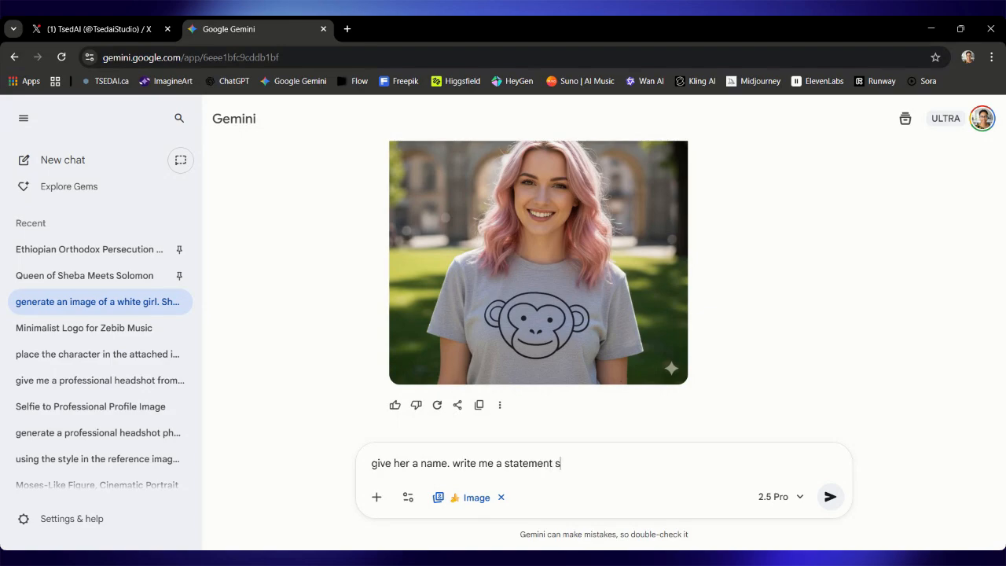
{"action": "type", "text": "he would say. she is a"}
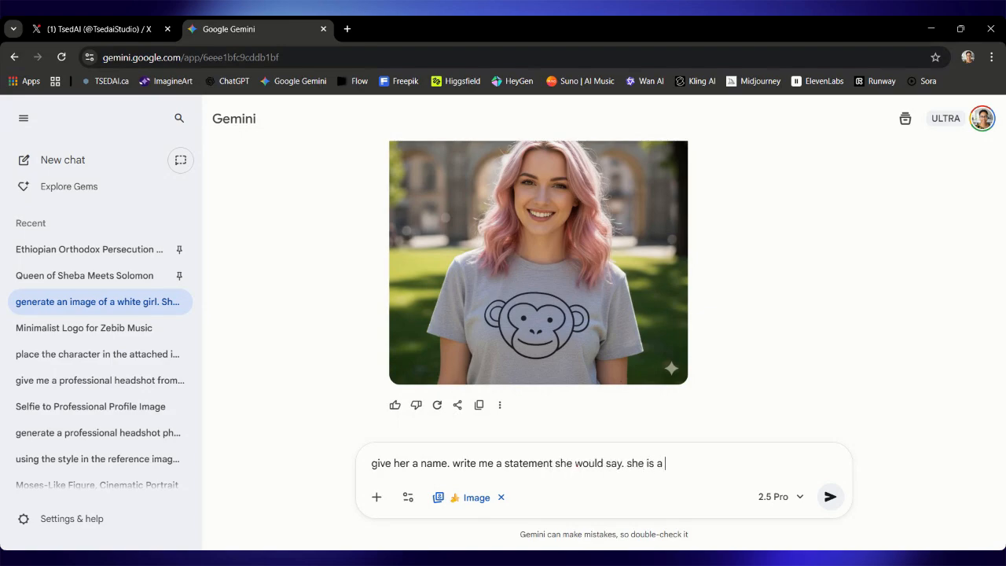
{"action": "type", "text": "n activist of"}
{"action": "key", "text": "BackSpace"}
{"action": "key", "text": "BackSpace"}
{"action": "type", "text": "for the rights"}
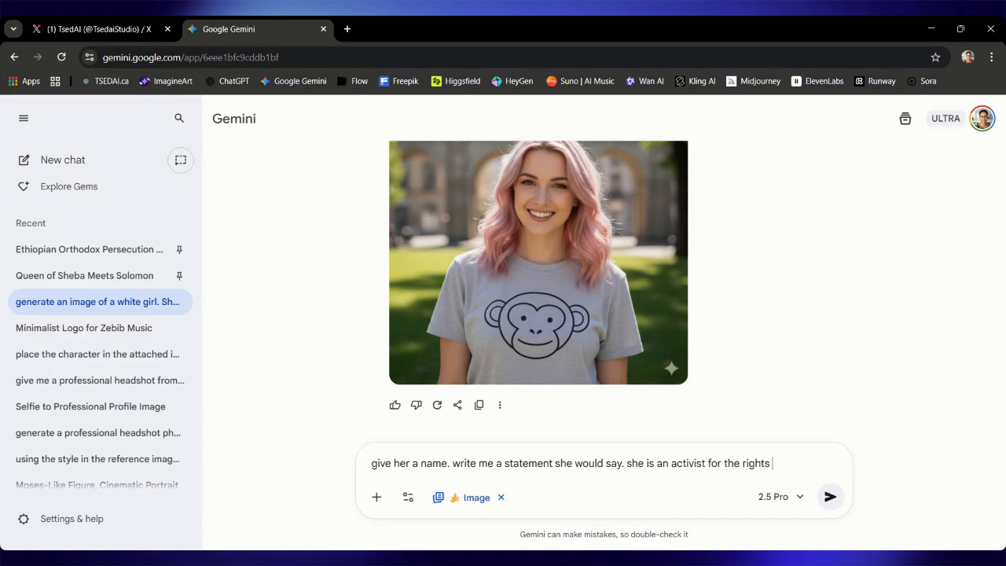
{"action": "type", "text": " of monkeys"}
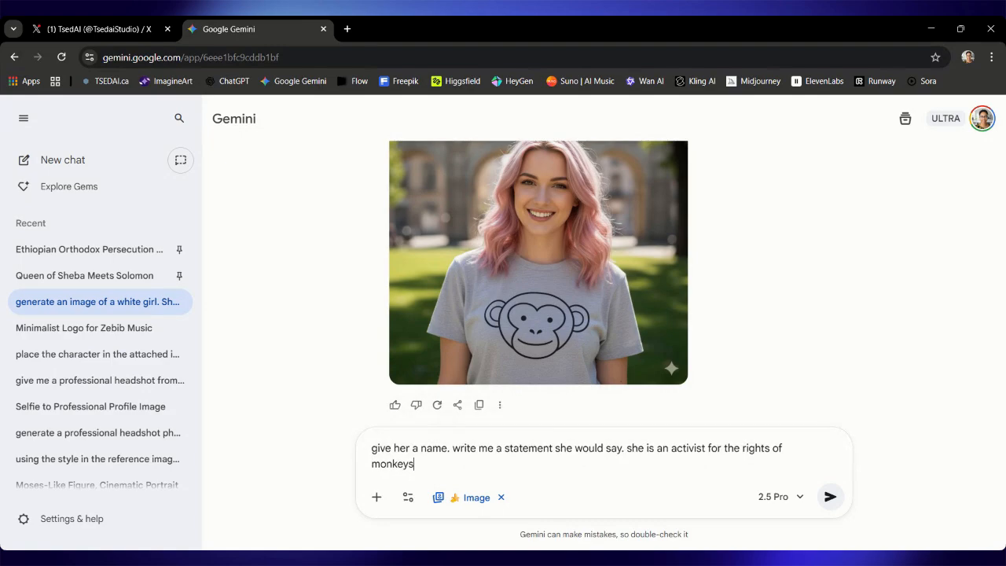
Continue the prompt with "and she wants monkey to be freed from her local zoo and be returned to their natural habitat in the forest of africa".
{"action": "type", "text": ". and she want"}
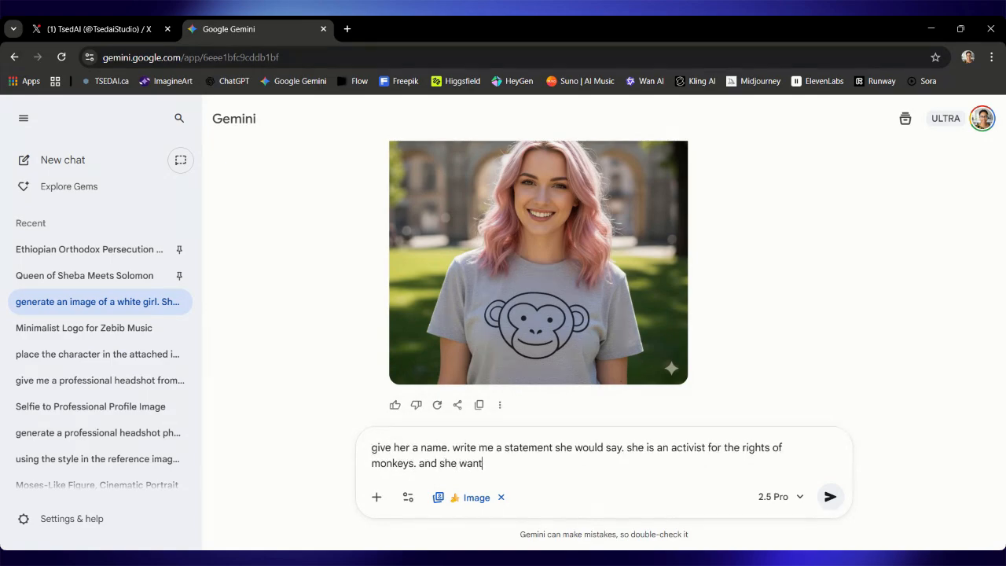
{"action": "type", "text": "s monkey fo"}
{"action": "key", "text": "BackSpace"}
{"action": "key", "text": "BackSpace"}
{"action": "type", "text": "to be freed"}
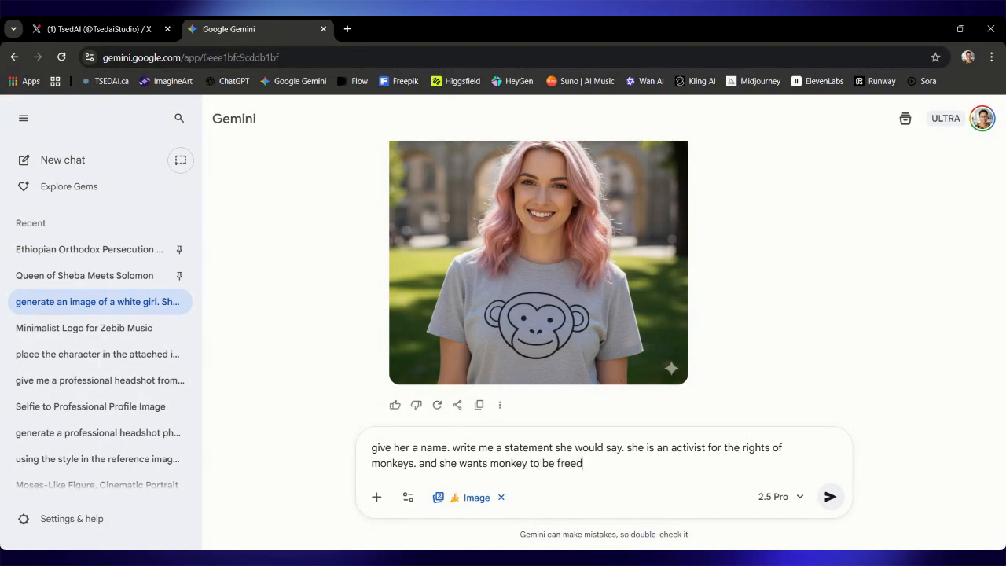
{"action": "type", "text": " from her local zoo and be return"}
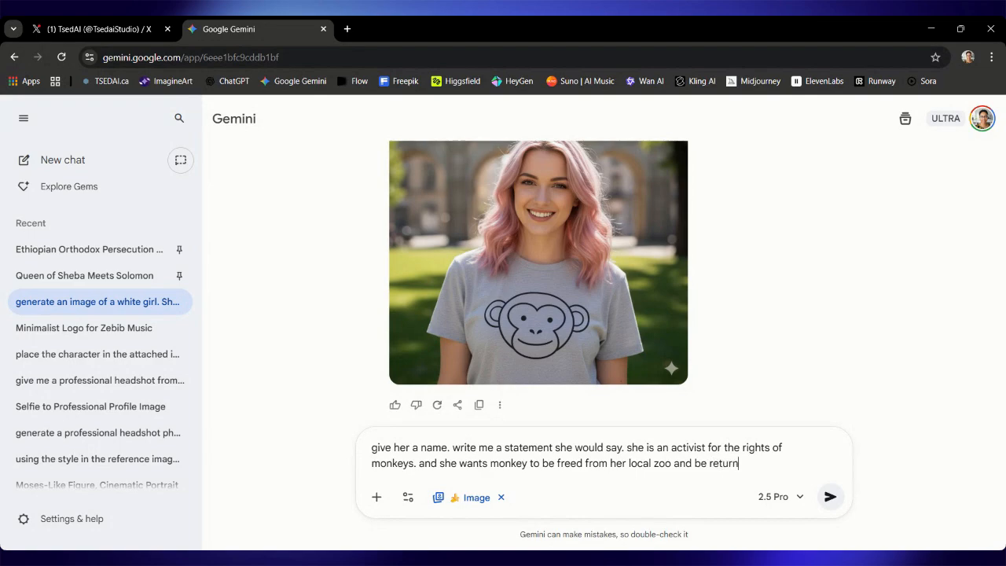
{"action": "type", "text": "ed to their natural ha"}
{"action": "type", "text": "bitat"}
{"action": "type", "text": " in the fore"}
{"action": "type", "text": "st of af"}
{"action": "type", "text": "rica. "}
End the prompt with "write a brief statement" and submit it.
{"action": "type", "text": "make"}
{"action": "key", "text": "BackSpace"}
{"action": "key", "text": "BackSpace"}
{"action": "key", "text": "BackSpace"}
{"action": "key", "text": "BackSpace"}
{"action": "type", "text": "w"}
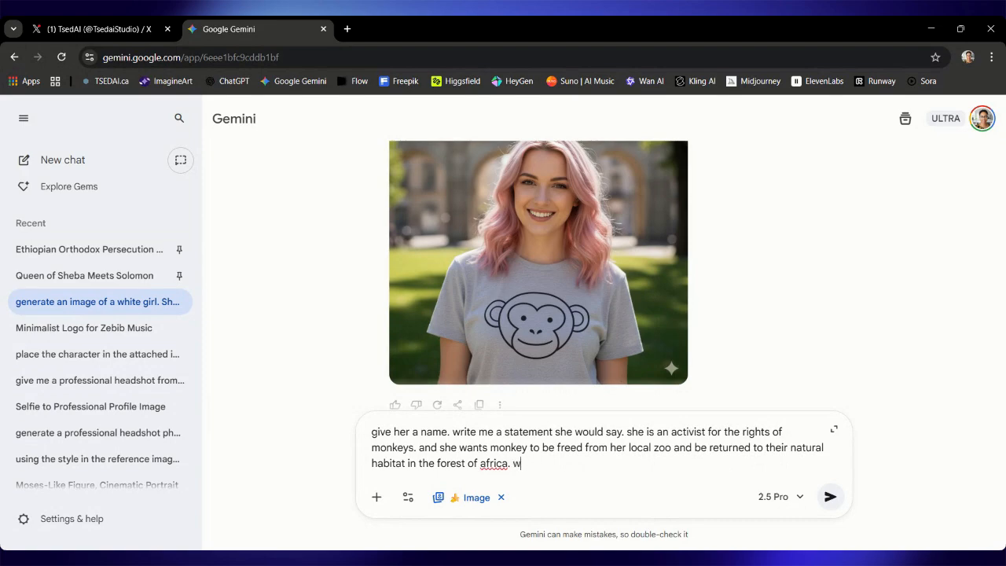
{"action": "type", "text": "rite a bi"}
{"action": "key", "text": "BackSpace"}
{"action": "type", "text": "rief statement"}
{"action": "key", "text": "Return"}
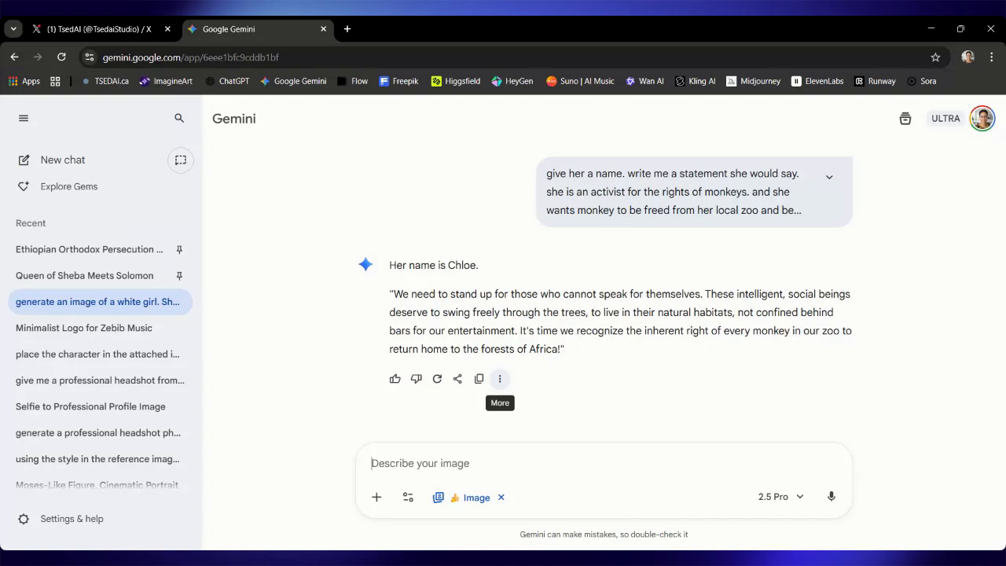
Collapse the chat list and review the monkey T-shirt image together with the written statement.
{"action": "left_click", "coordinate": [25, 120]}
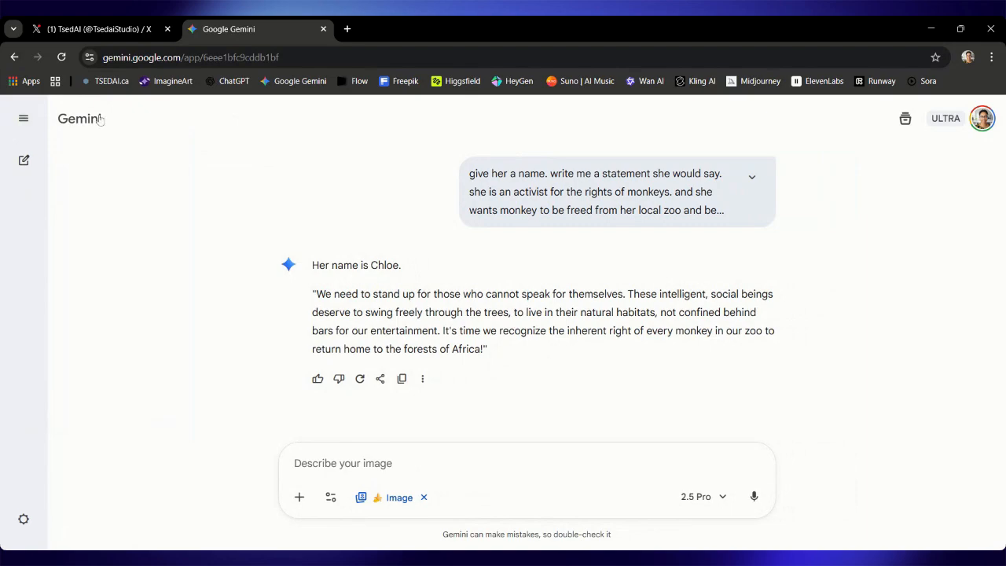
{"action": "scroll", "coordinate": [281, 238], "scroll_direction": "up", "scroll_amount": 3}
{"action": "scroll", "coordinate": [281, 238], "scroll_direction": "up", "scroll_amount": 1}
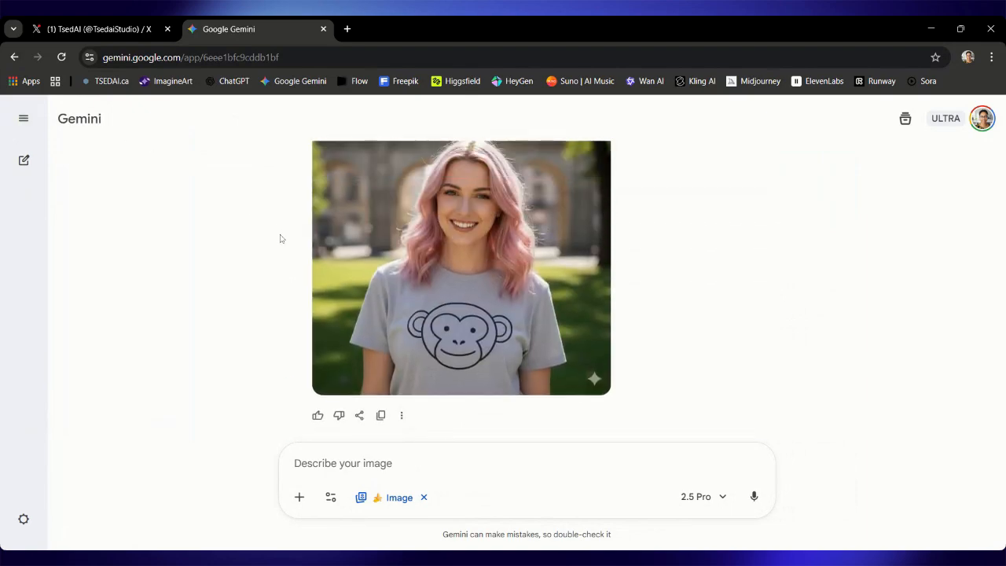
{"action": "scroll", "coordinate": [281, 238], "scroll_direction": "down", "scroll_amount": 5}
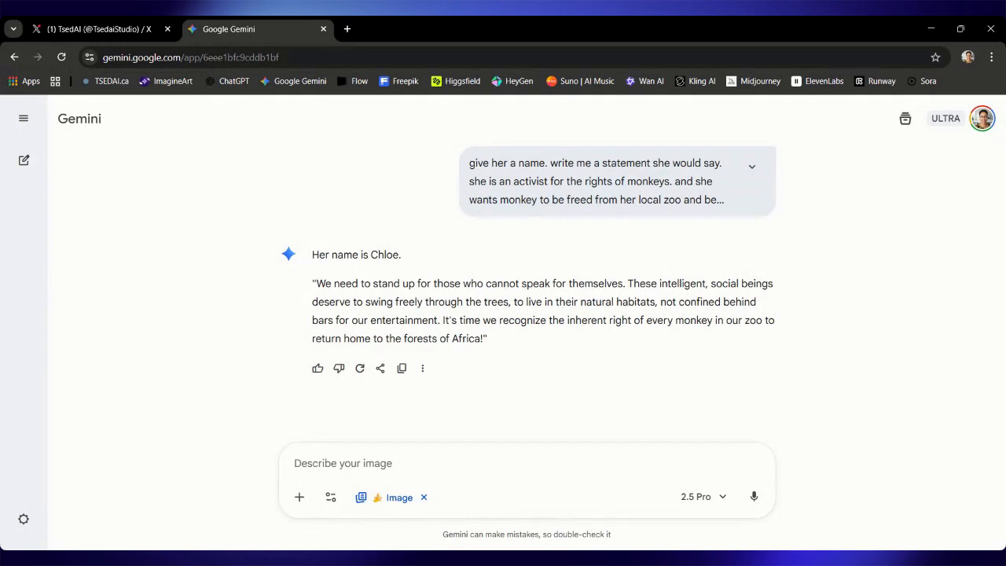
Switch to HeyGen in a new browser tab and open its Avatars page.
{"action": "left_click", "coordinate": [347, 29]}
{"action": "left_click", "coordinate": [504, 87]}
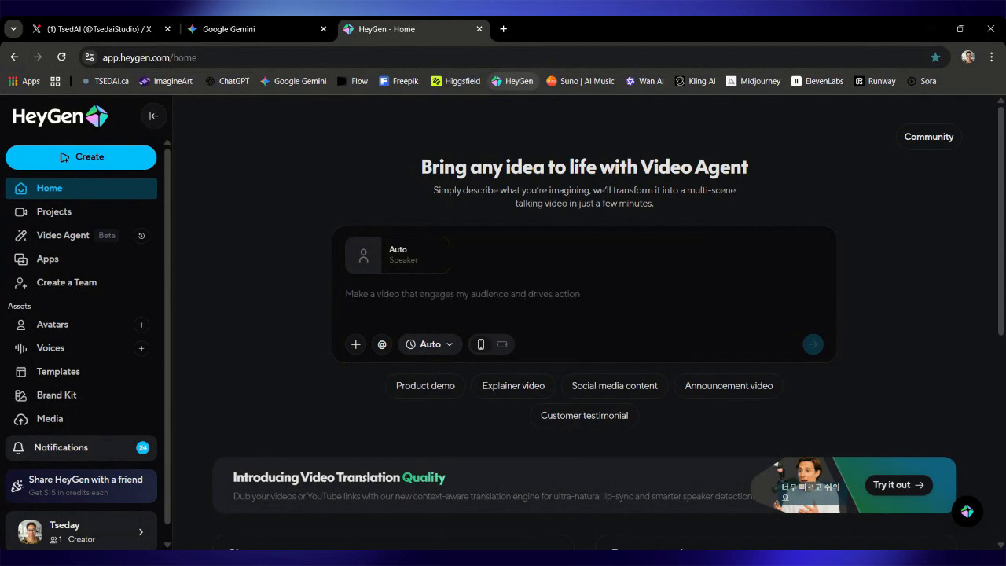
{"action": "left_click", "coordinate": [78, 331]}
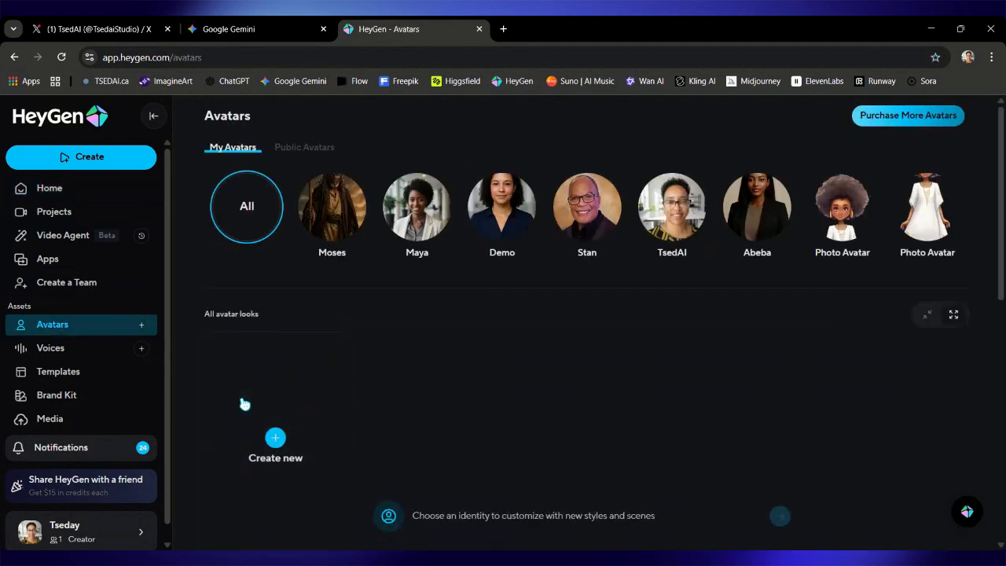
Start creating a new avatar from a photo, choosing to upload an existing picture.
{"action": "left_click", "coordinate": [271, 432]}
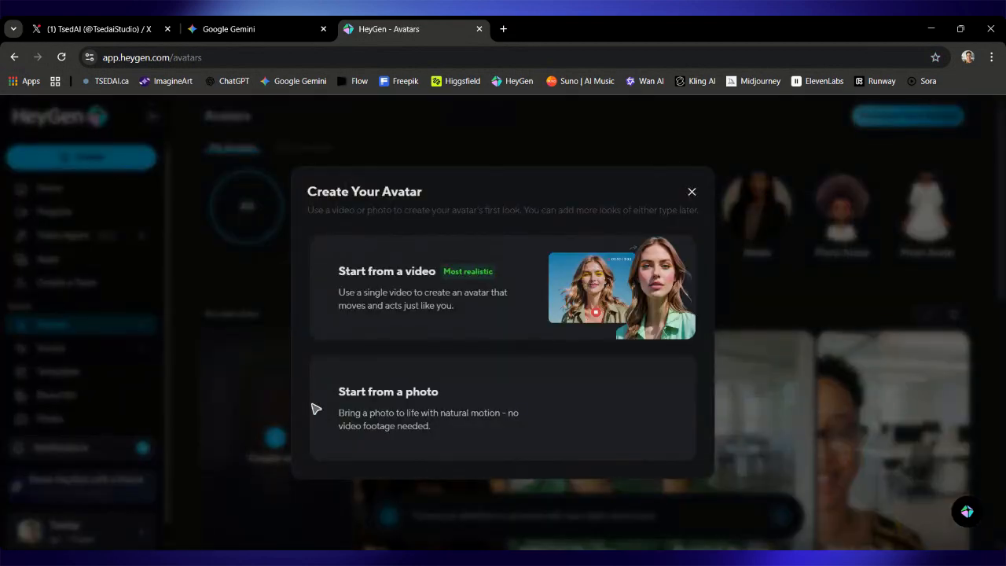
{"action": "left_click", "coordinate": [352, 405]}
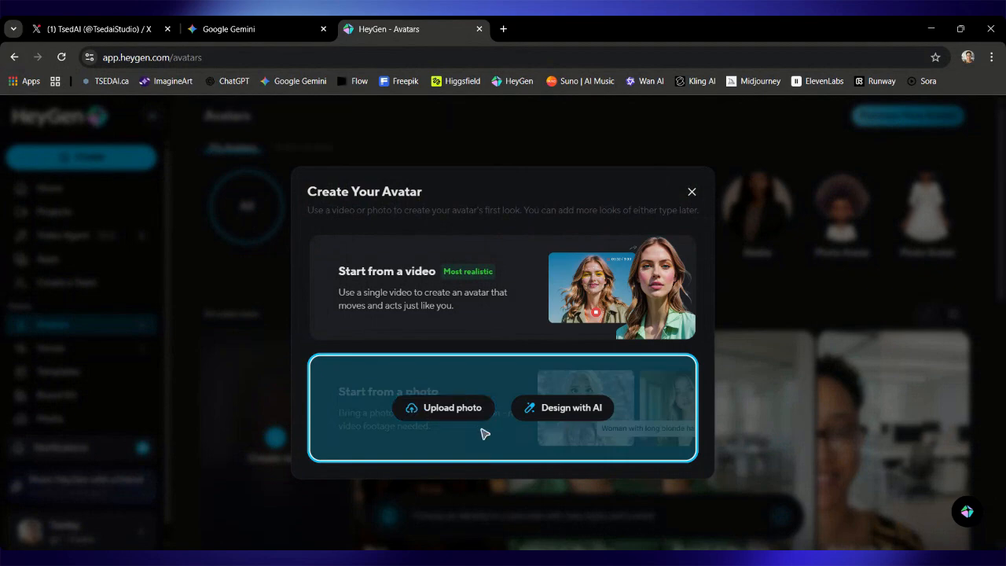
{"action": "left_click", "coordinate": [453, 411]}
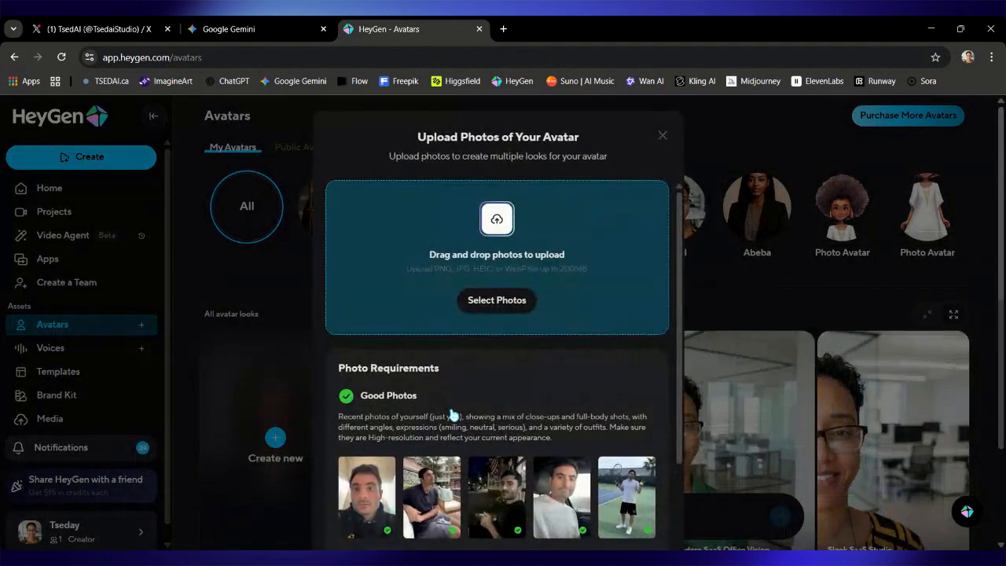
Switch to Gemini and download the image of the pink-haired woman in the monkey T-shirt.
{"action": "left_click", "coordinate": [214, 23]}
{"action": "scroll", "coordinate": [325, 239], "scroll_direction": "down", "scroll_amount": 5}
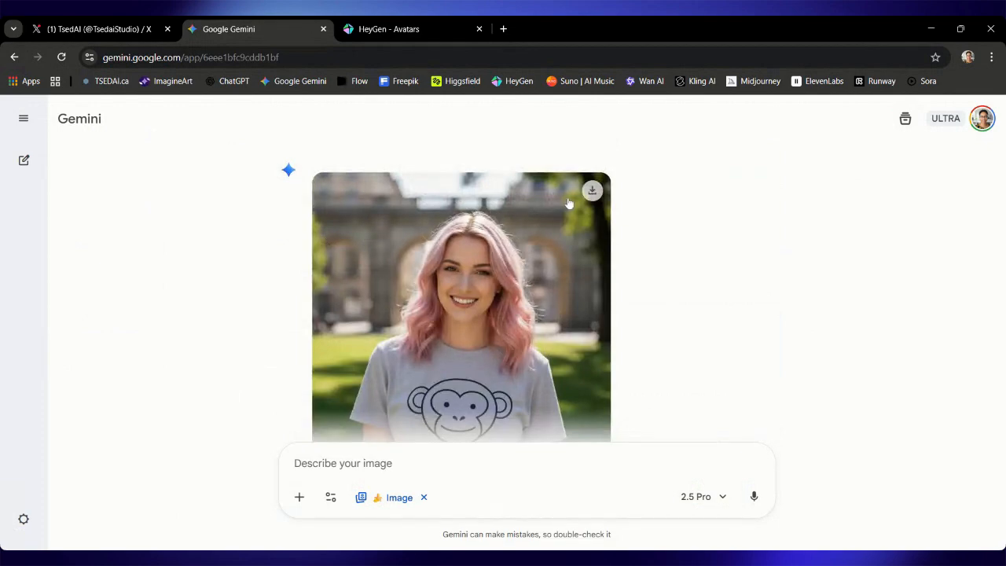
{"action": "left_click", "coordinate": [598, 191]}
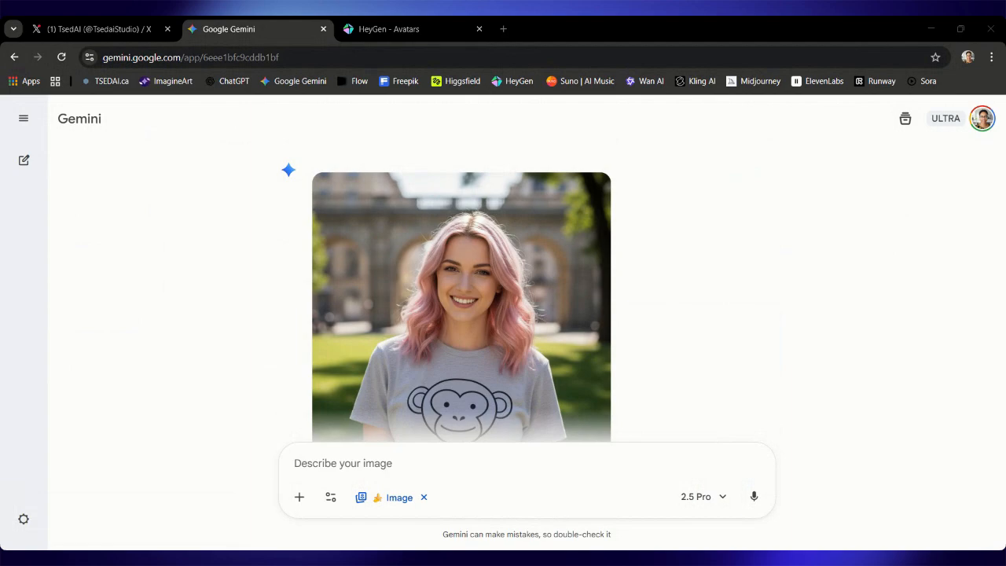
Return to HeyGen, select the downloaded monkey T-shirt image, check it against the photo requirements, and upload it.
{"action": "left_click", "coordinate": [365, 30]}
{"action": "left_click", "coordinate": [492, 305]}
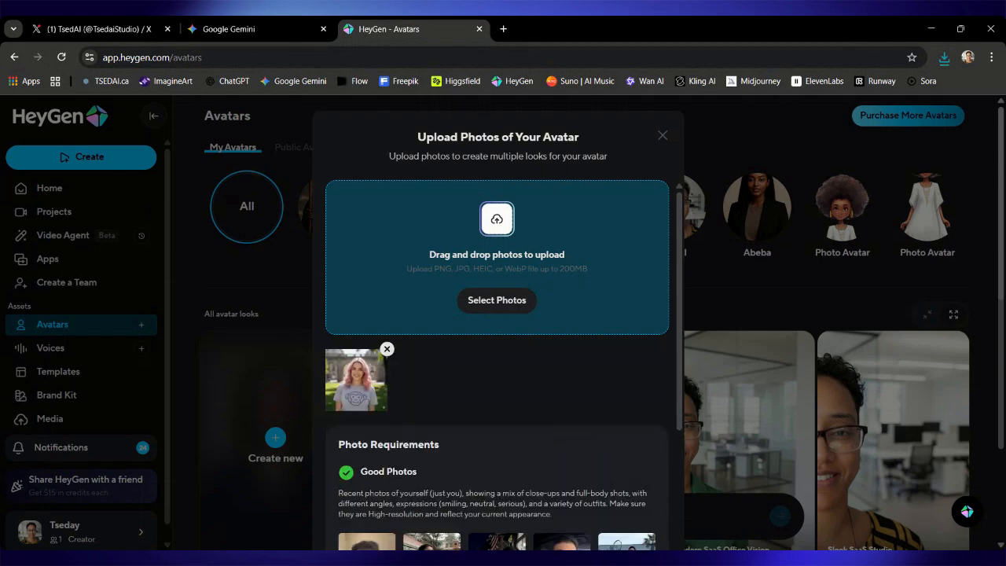
{"action": "scroll", "coordinate": [513, 336], "scroll_direction": "down", "scroll_amount": 4}
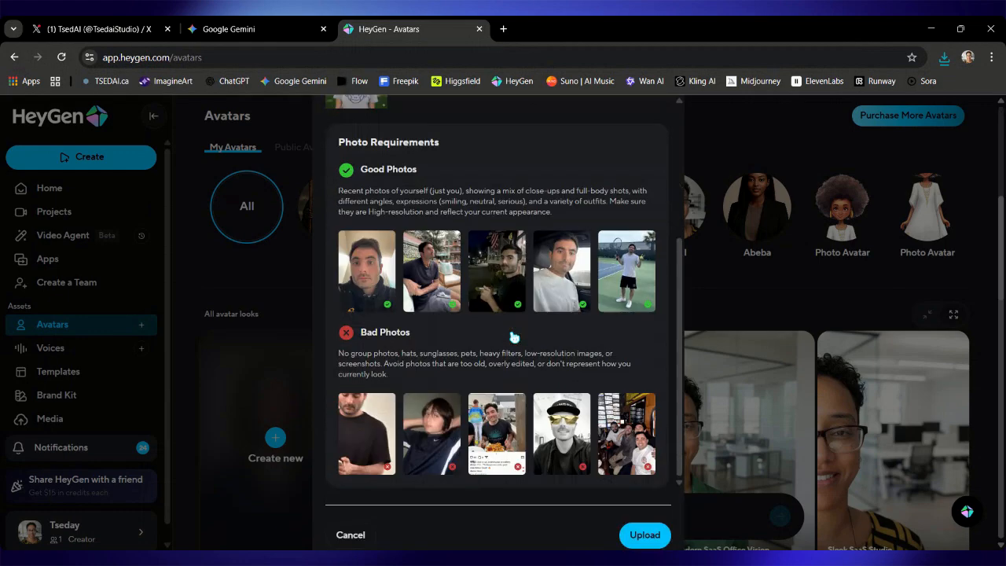
{"action": "scroll", "coordinate": [550, 401], "scroll_direction": "down", "scroll_amount": 1}
{"action": "scroll", "coordinate": [464, 212], "scroll_direction": "up", "scroll_amount": 5}
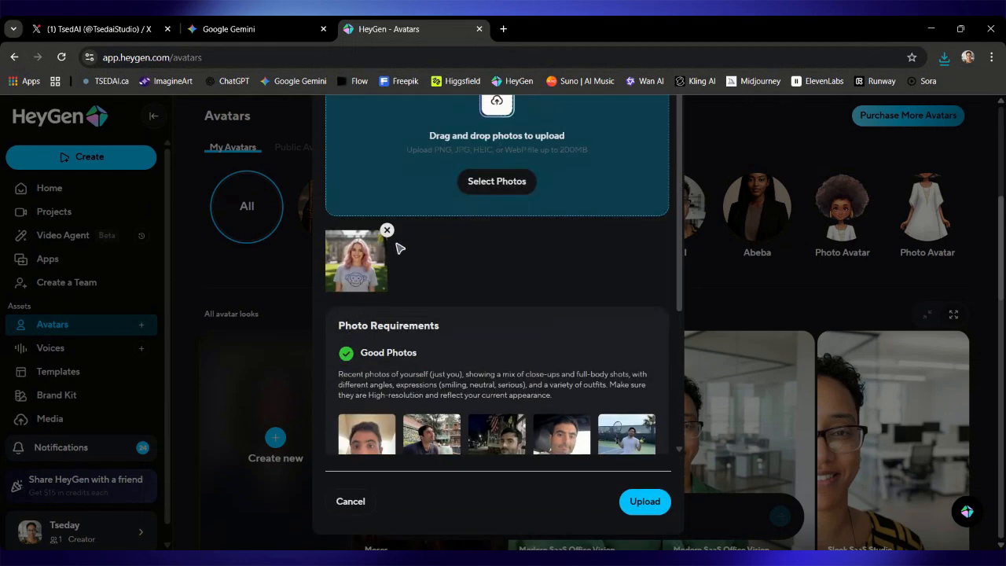
{"action": "scroll", "coordinate": [442, 314], "scroll_direction": "down", "scroll_amount": 3}
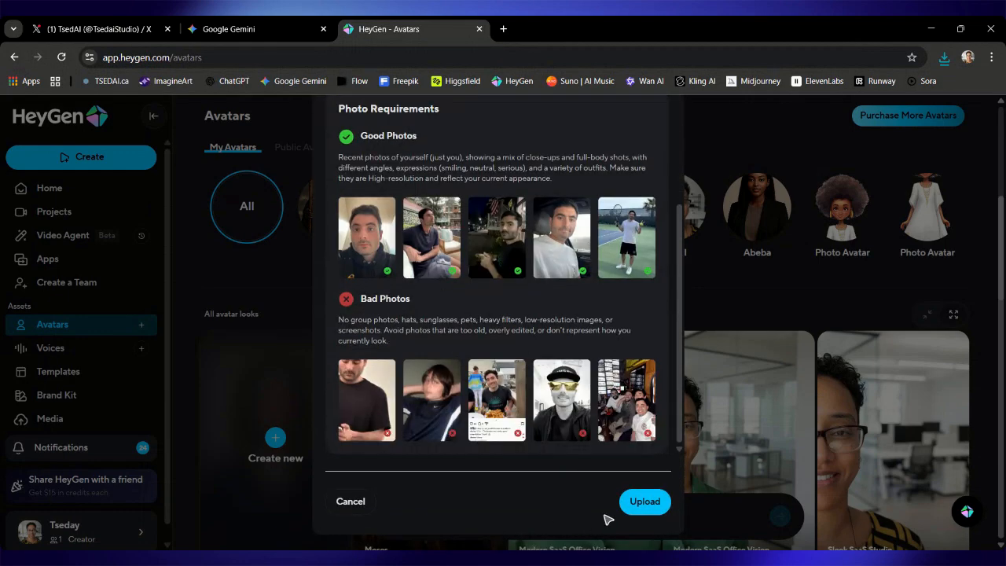
{"action": "left_click", "coordinate": [635, 512]}
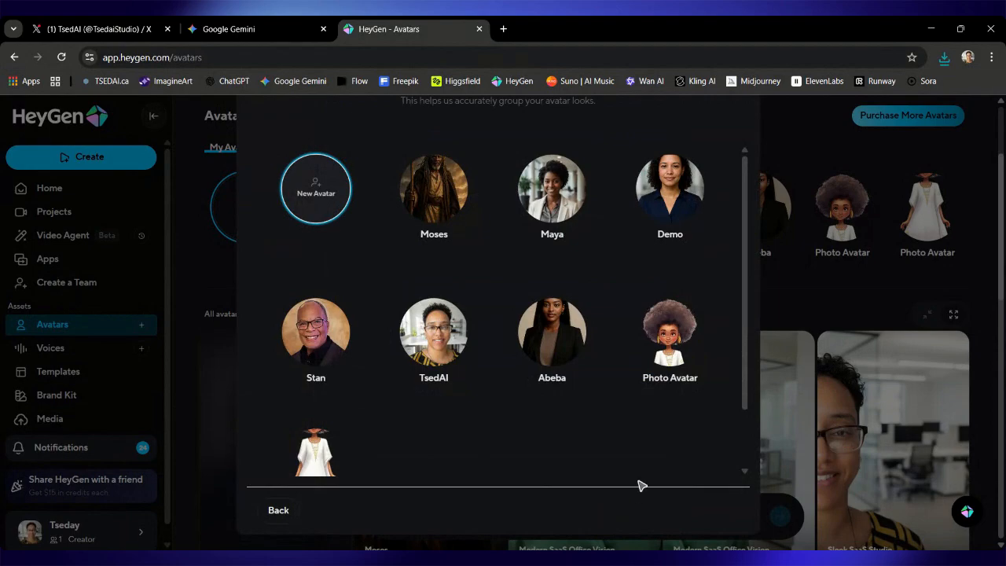
Assign the photo to a new avatar, enter the character's first name, and continue to the voice selection.
{"action": "left_click", "coordinate": [330, 186]}
{"action": "left_click", "coordinate": [399, 249]}
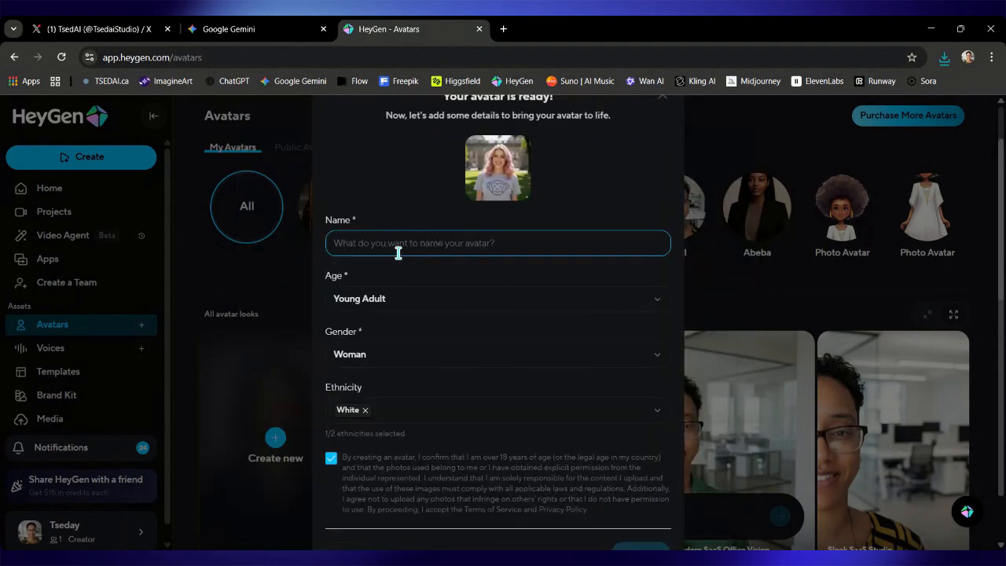
{"action": "type", "text": "Chloe"}
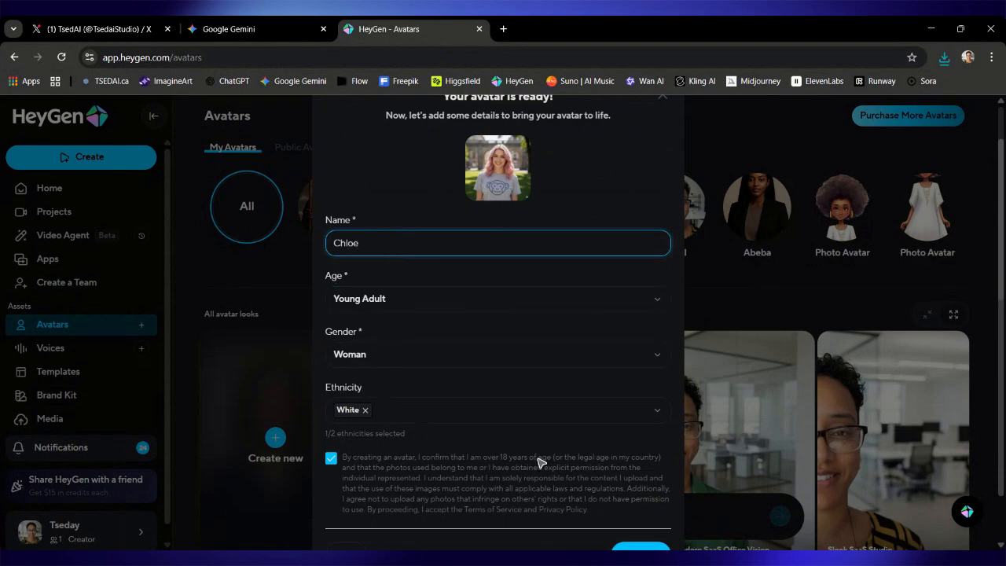
{"action": "scroll", "coordinate": [558, 463], "scroll_direction": "down", "scroll_amount": 1}
{"action": "left_click", "coordinate": [652, 512]}
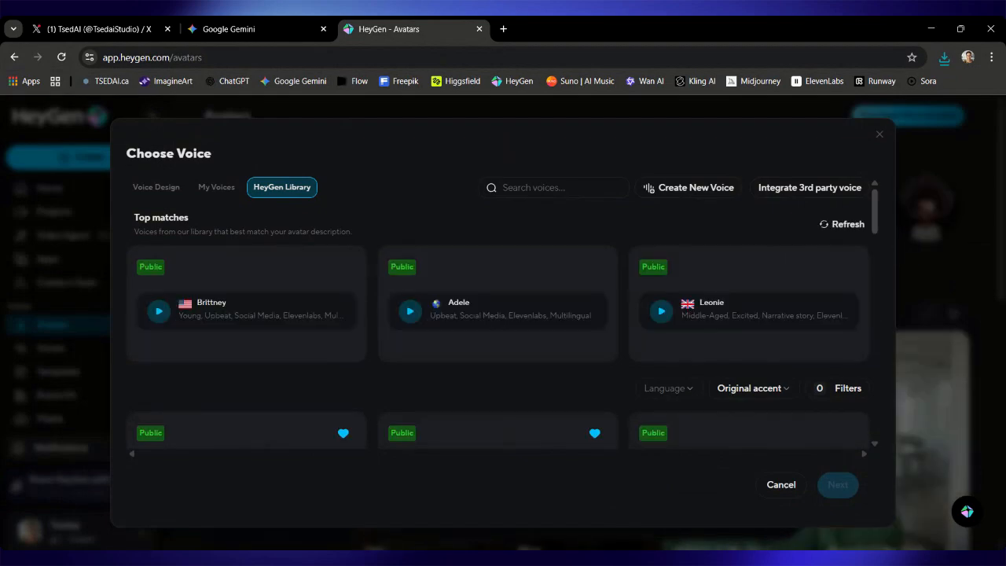
Switch to Gemini, expand the chat list, and open the "Selfie to Professional Profile Image" chat.
{"action": "left_click", "coordinate": [268, 20]}
{"action": "left_click", "coordinate": [23, 118]}
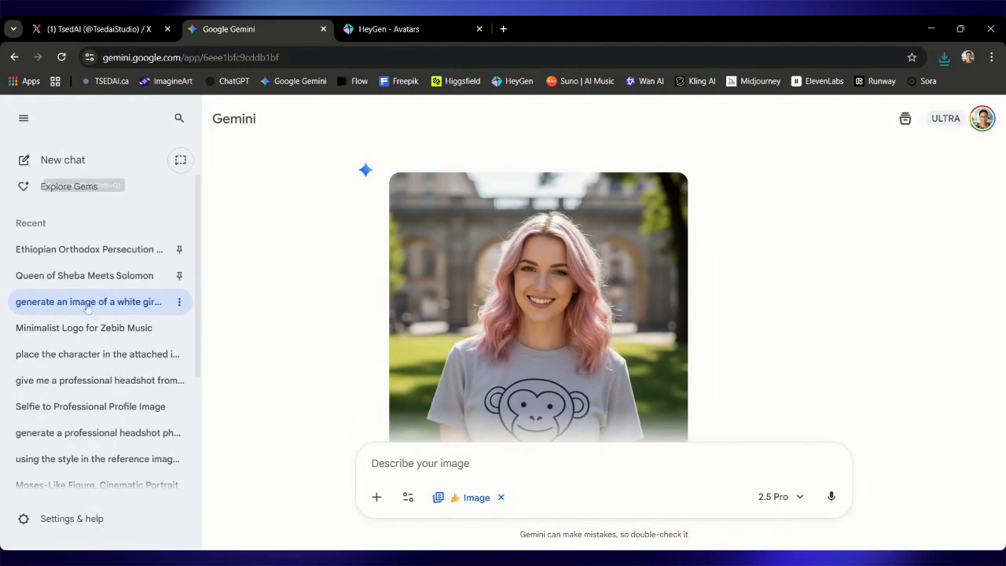
{"action": "scroll", "coordinate": [88, 307], "scroll_direction": "down", "scroll_amount": 2}
{"action": "scroll", "coordinate": [88, 306], "scroll_direction": "down", "scroll_amount": 1}
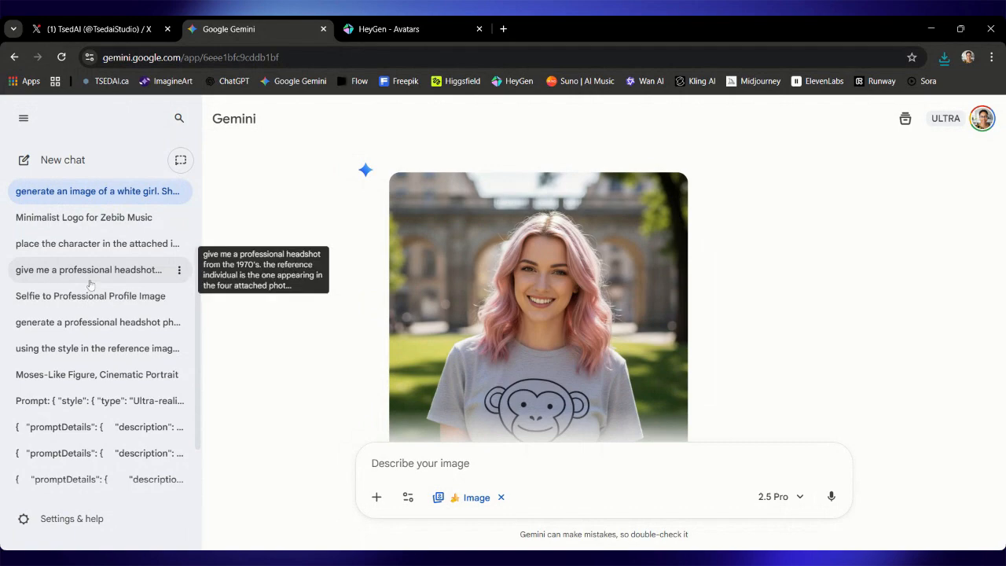
{"action": "left_click", "coordinate": [90, 296]}
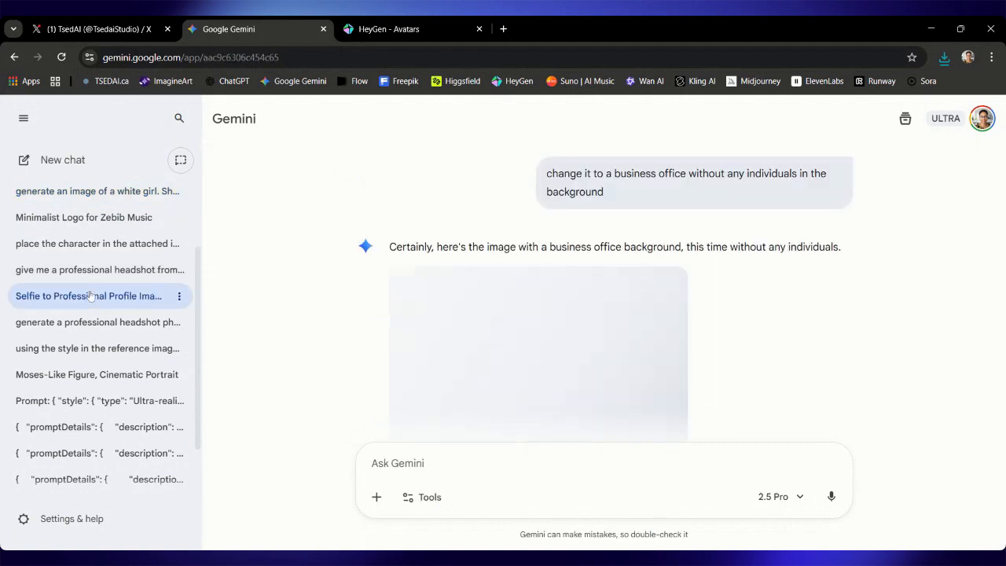
Find the original selfie at the start of the chat, view it enlarged, and close the preview.
{"action": "scroll", "coordinate": [436, 210], "scroll_direction": "up", "scroll_amount": 6}
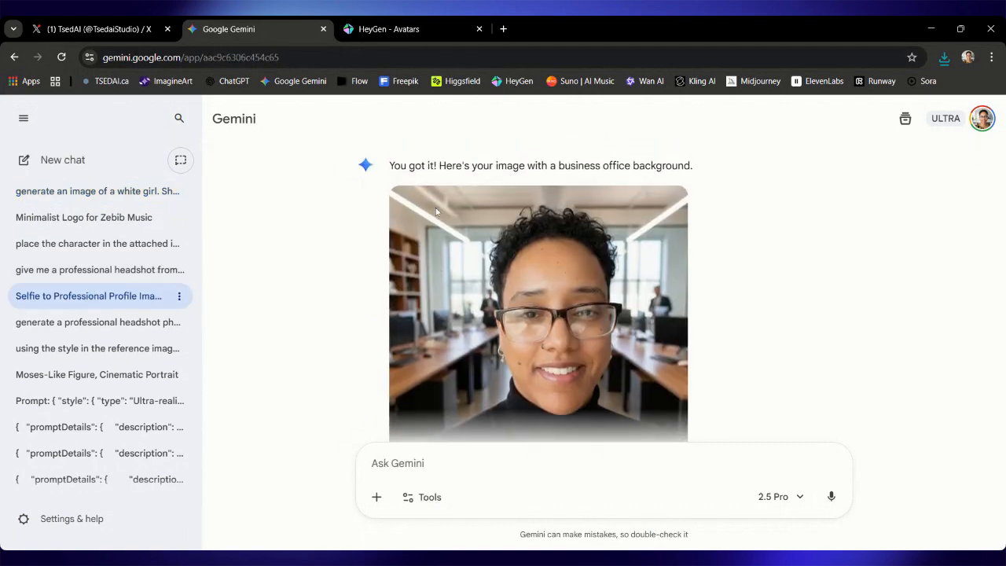
{"action": "scroll", "coordinate": [435, 208], "scroll_direction": "up", "scroll_amount": 15}
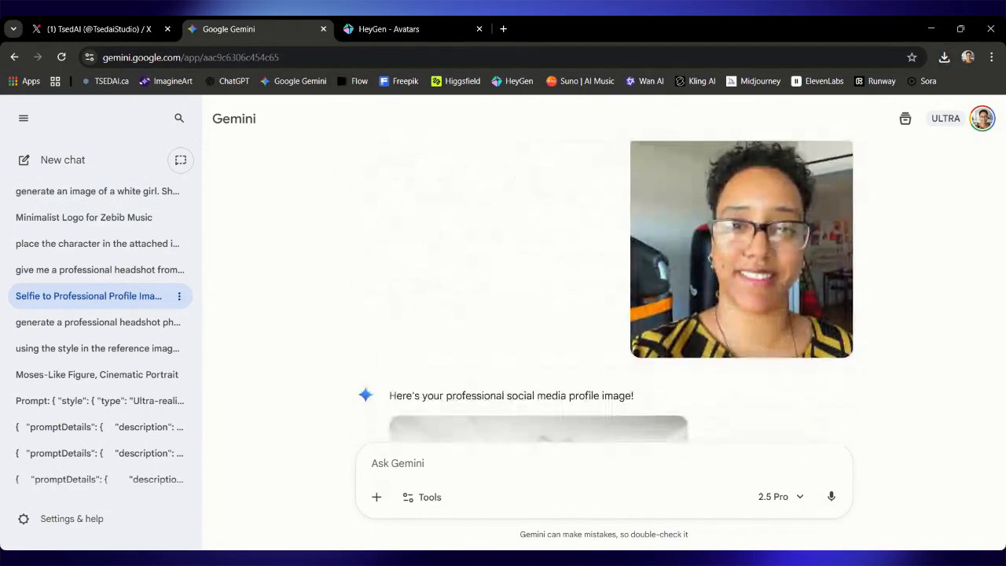
{"action": "left_click", "coordinate": [685, 241]}
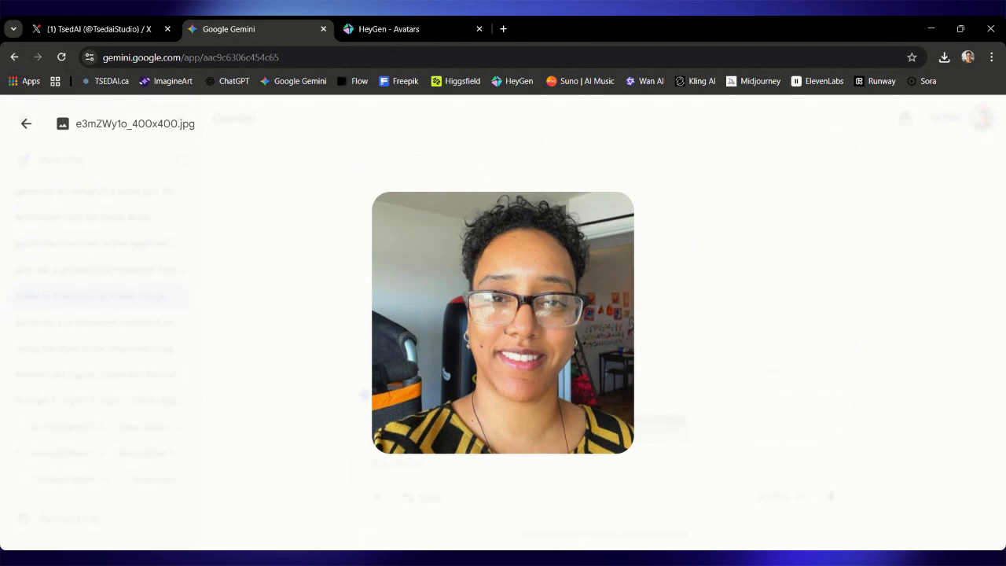
{"action": "left_click", "coordinate": [26, 125]}
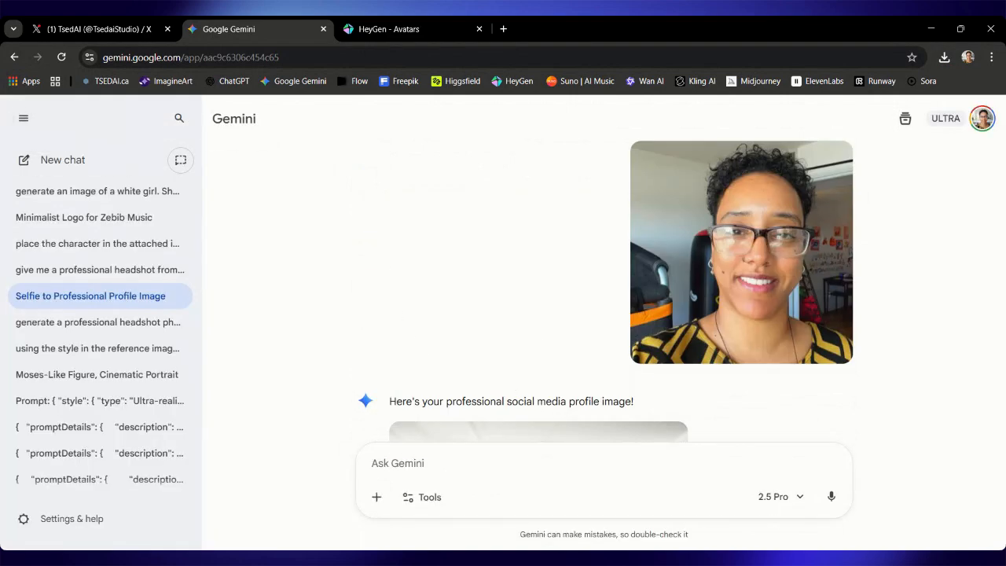
Compare the original selfie with the first generated professional profile image.
{"action": "scroll", "coordinate": [603, 291], "scroll_direction": "down", "scroll_amount": 5}
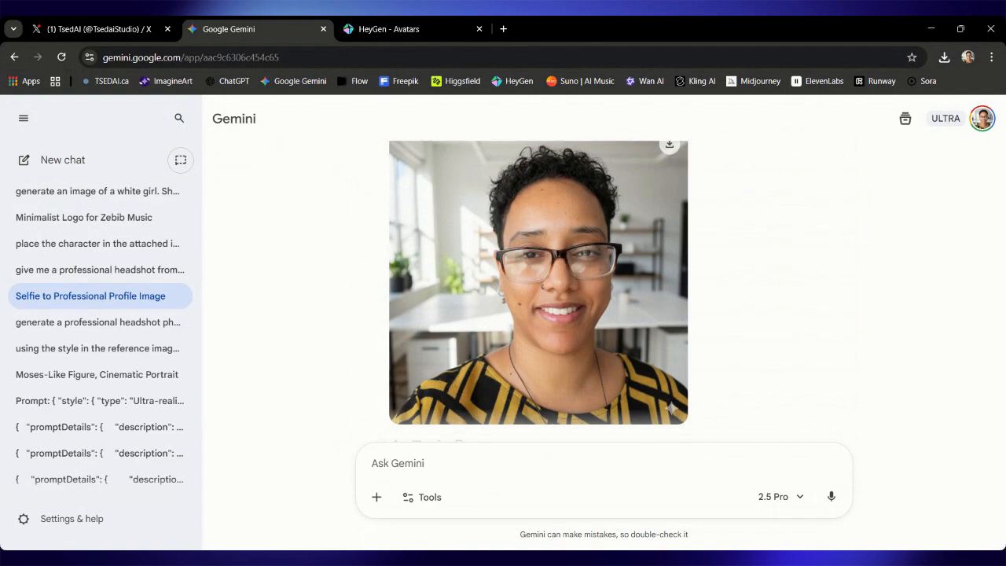
{"action": "scroll", "coordinate": [603, 291], "scroll_direction": "up", "scroll_amount": 4}
{"action": "scroll", "coordinate": [604, 290], "scroll_direction": "down", "scroll_amount": 1}
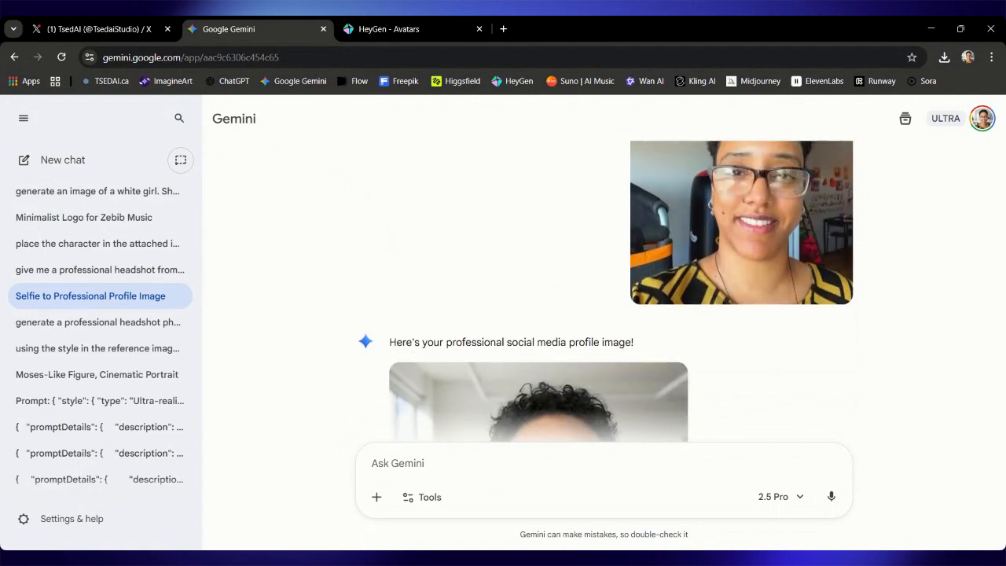
{"action": "scroll", "coordinate": [604, 291], "scroll_direction": "down", "scroll_amount": 4}
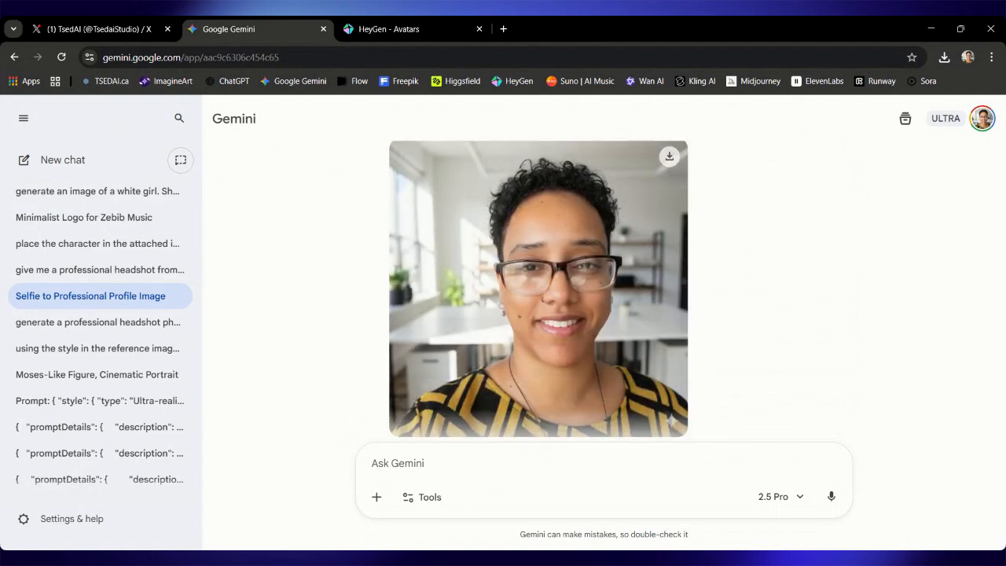
{"action": "scroll", "coordinate": [603, 291], "scroll_direction": "up", "scroll_amount": 3}
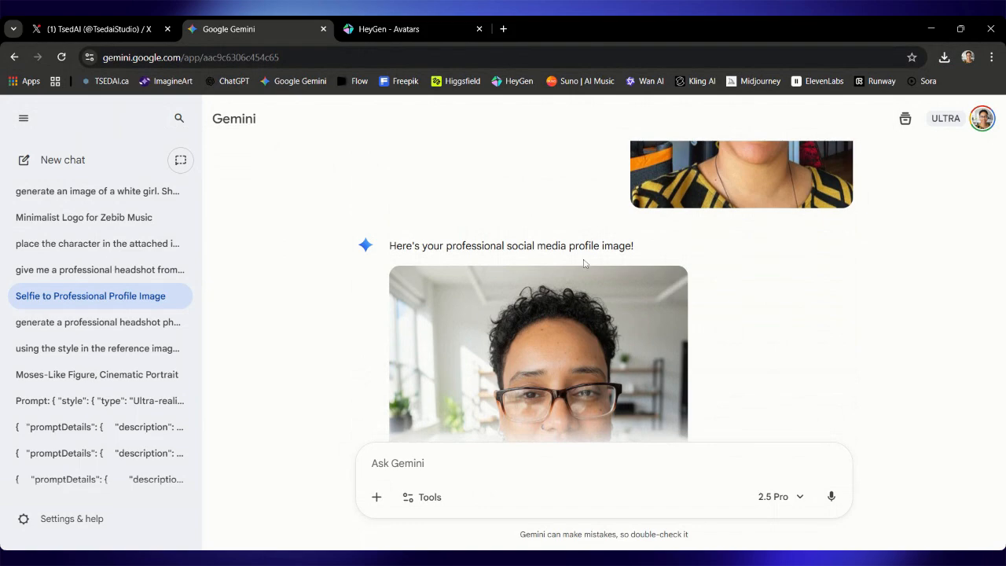
Examine the black turtleneck version and its prompt, comparing it with the patterned-top profile image.
{"action": "scroll", "coordinate": [586, 263], "scroll_direction": "down", "scroll_amount": 3}
{"action": "scroll", "coordinate": [584, 264], "scroll_direction": "down", "scroll_amount": 5}
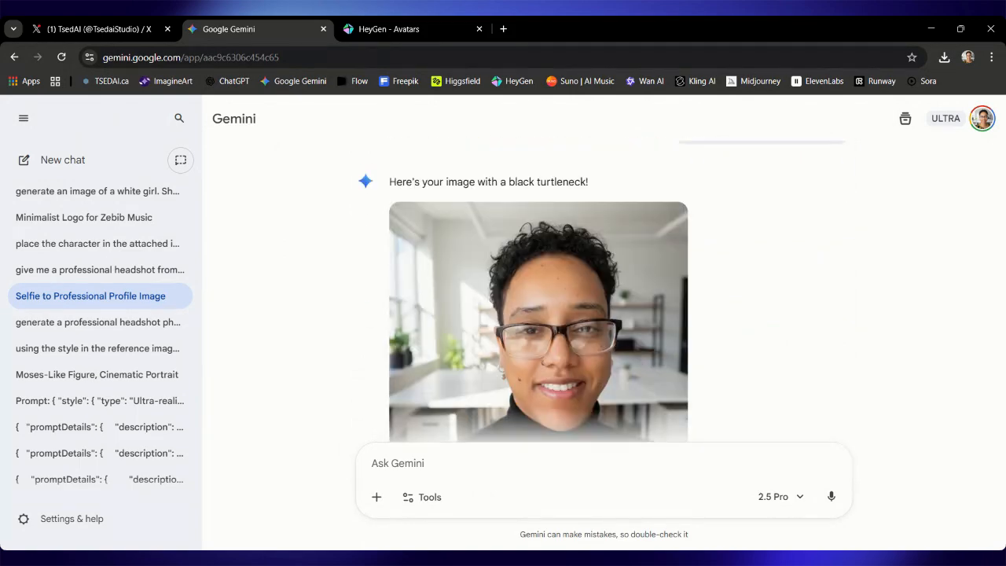
{"action": "scroll", "coordinate": [584, 264], "scroll_direction": "up", "scroll_amount": 2}
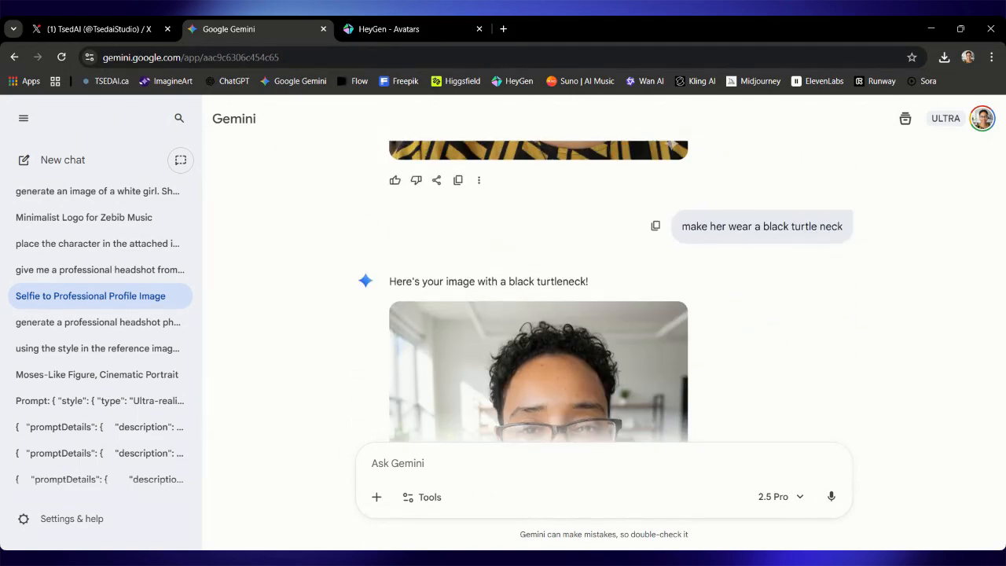
{"action": "scroll", "coordinate": [584, 264], "scroll_direction": "down", "scroll_amount": 5}
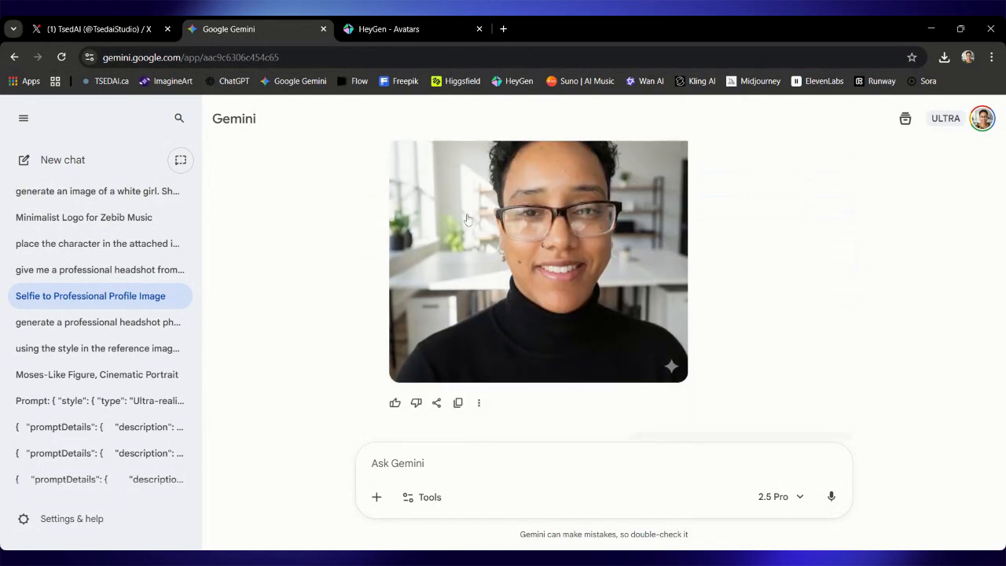
{"action": "scroll", "coordinate": [466, 217], "scroll_direction": "up", "scroll_amount": 2}
{"action": "scroll", "coordinate": [467, 217], "scroll_direction": "down", "scroll_amount": 2}
{"action": "scroll", "coordinate": [467, 217], "scroll_direction": "up", "scroll_amount": 6}
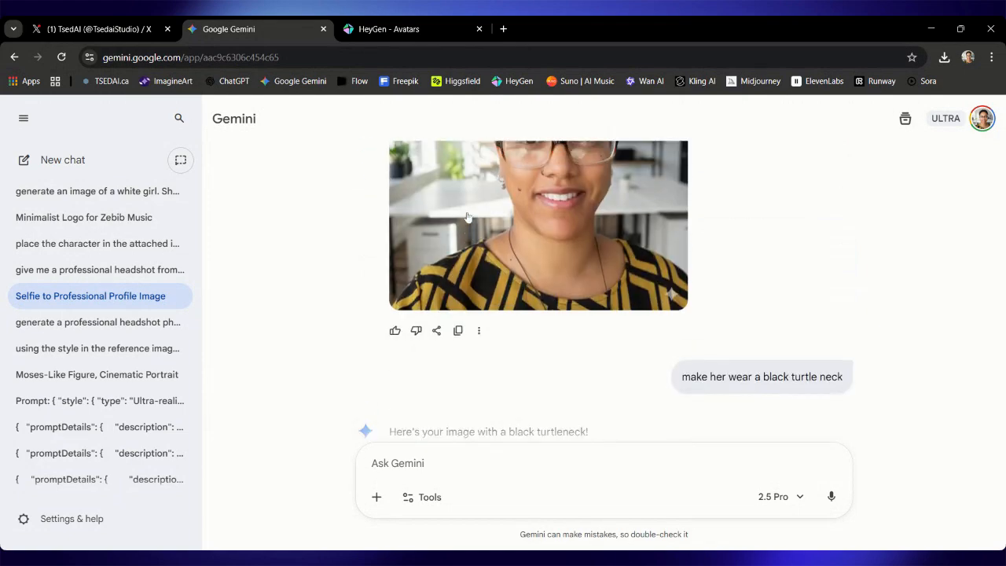
{"action": "scroll", "coordinate": [467, 217], "scroll_direction": "up", "scroll_amount": 1}
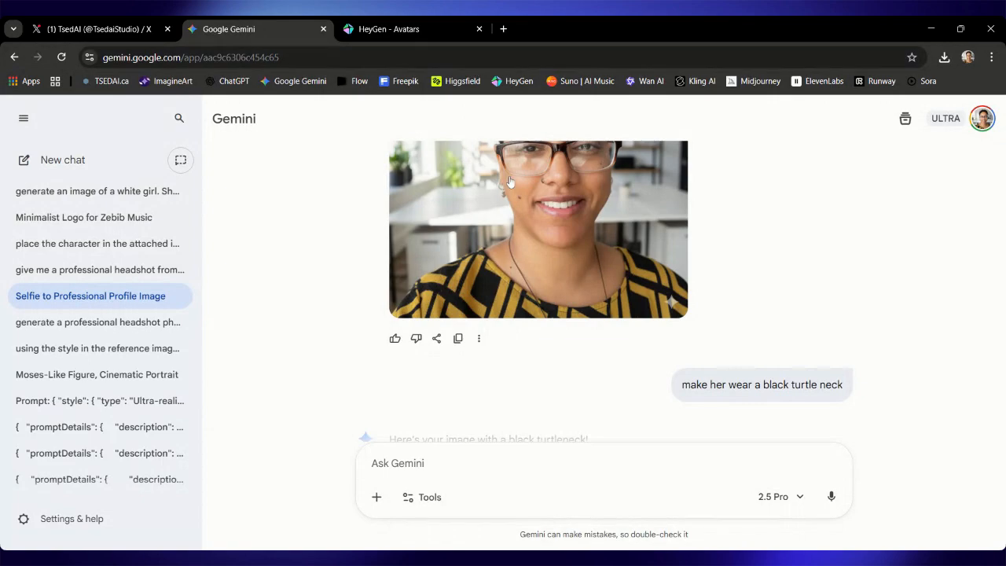
Review the business office background edits and their prompts, comparing them with the black turtleneck image.
{"action": "scroll", "coordinate": [495, 238], "scroll_direction": "down", "scroll_amount": 8}
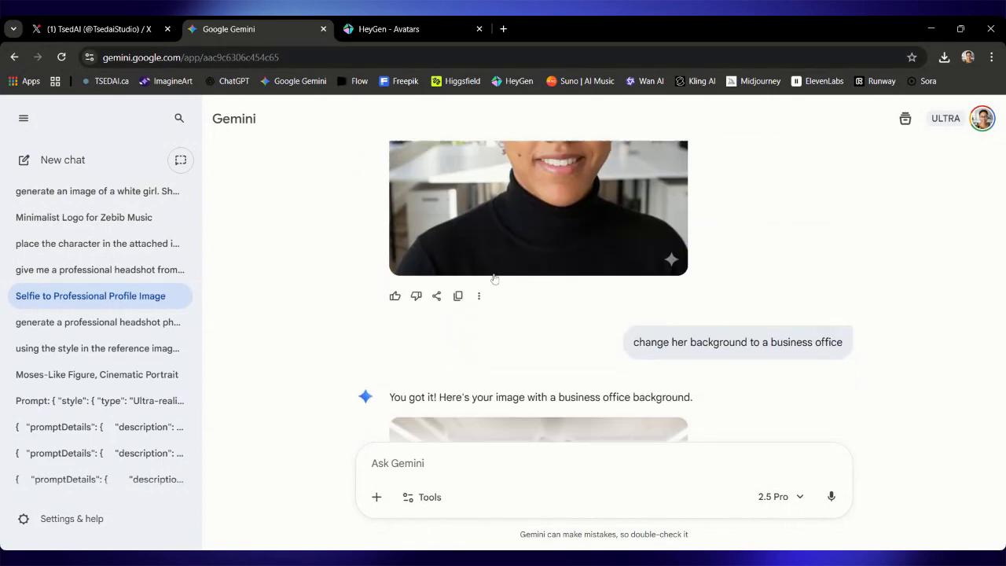
{"action": "scroll", "coordinate": [493, 279], "scroll_direction": "up", "scroll_amount": 3}
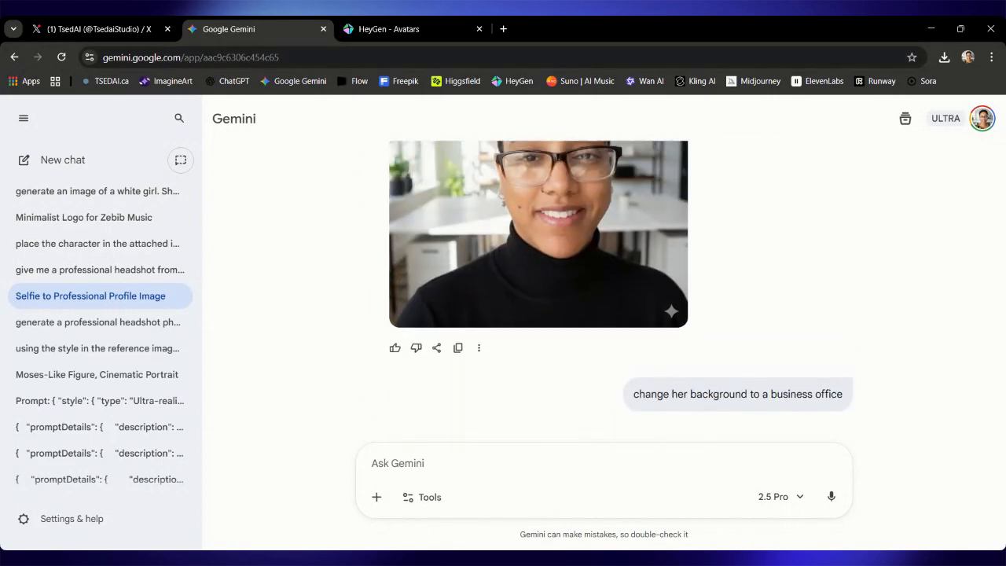
{"action": "scroll", "coordinate": [505, 307], "scroll_direction": "down", "scroll_amount": 3}
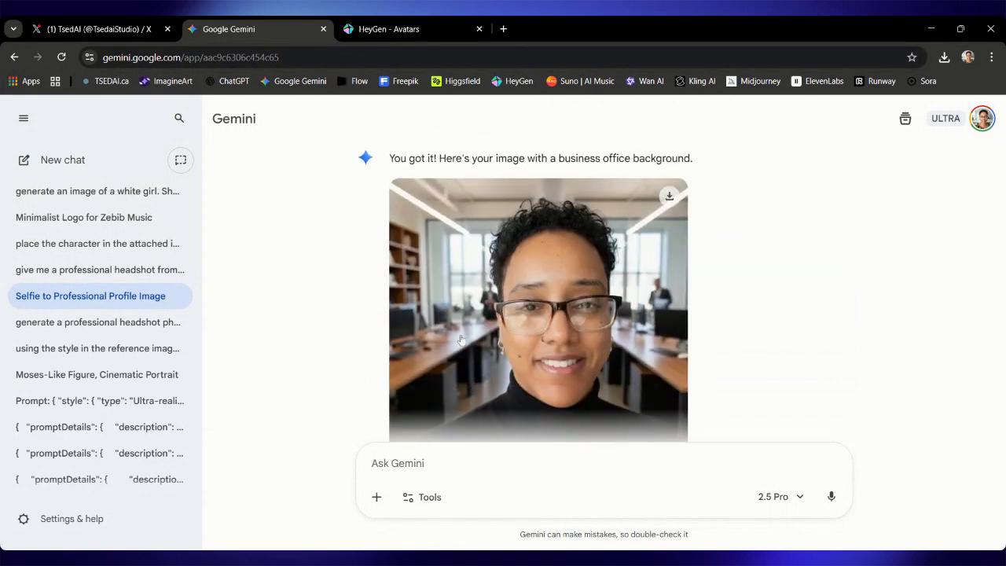
{"action": "scroll", "coordinate": [464, 336], "scroll_direction": "down", "scroll_amount": 4}
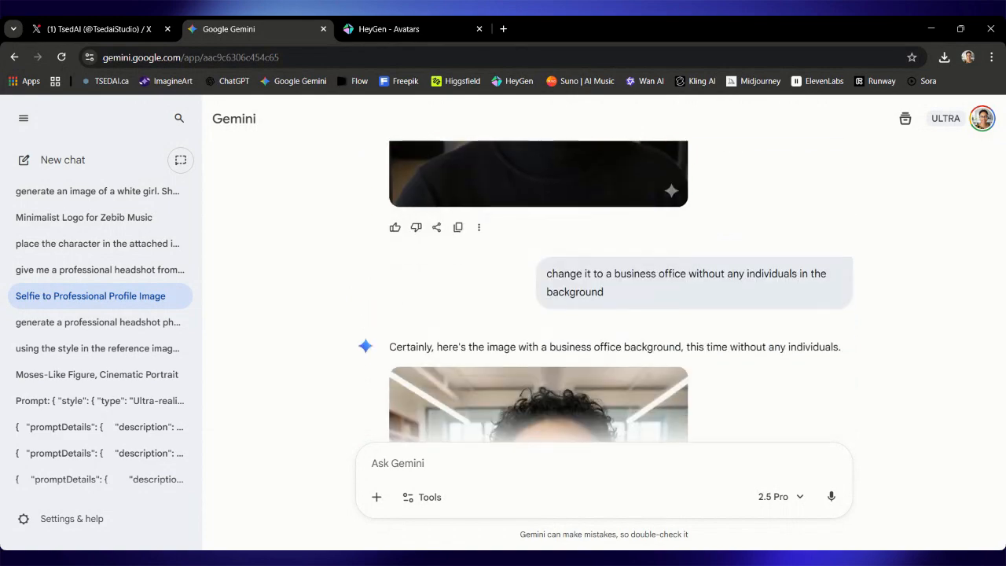
{"action": "scroll", "coordinate": [464, 336], "scroll_direction": "up", "scroll_amount": 5}
{"action": "scroll", "coordinate": [605, 291], "scroll_direction": "up", "scroll_amount": 6}
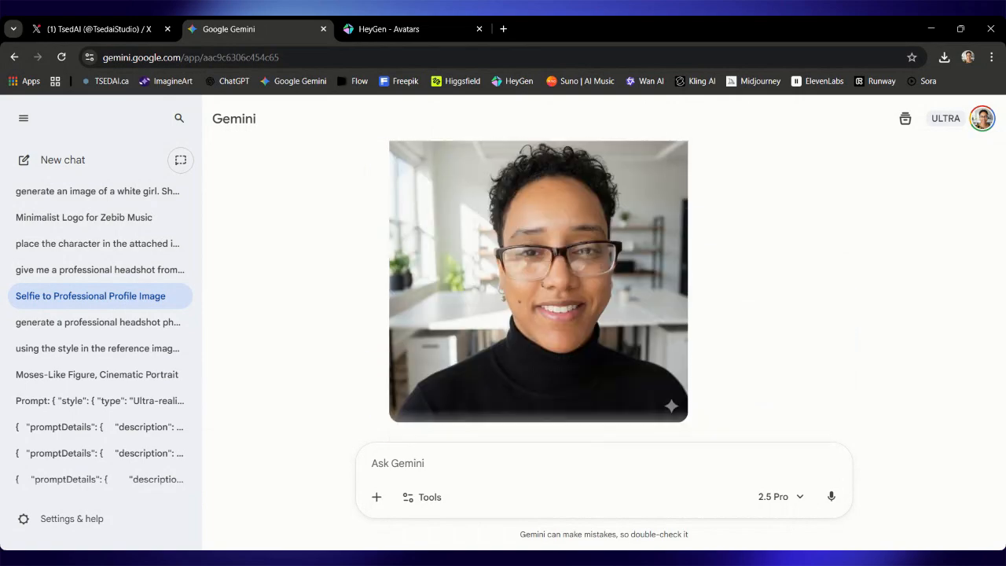
{"action": "scroll", "coordinate": [605, 291], "scroll_direction": "down", "scroll_amount": 1}
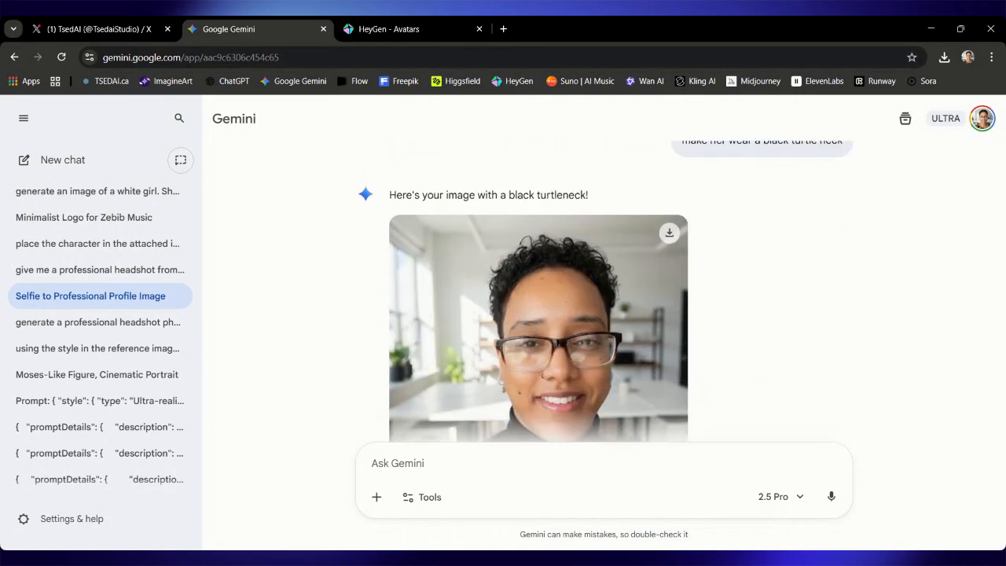
Copy the phrase "professional social media profile image" from the first reply and start a new chat.
{"action": "scroll", "coordinate": [605, 291], "scroll_direction": "up", "scroll_amount": 6}
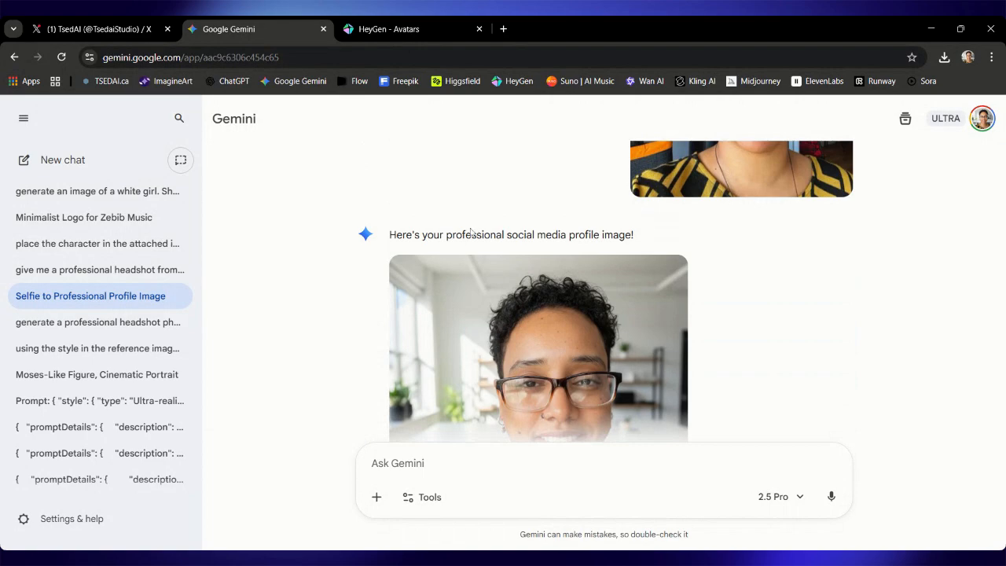
{"action": "left_click_drag", "start_coordinate": [446, 234], "coordinate": [631, 232]}
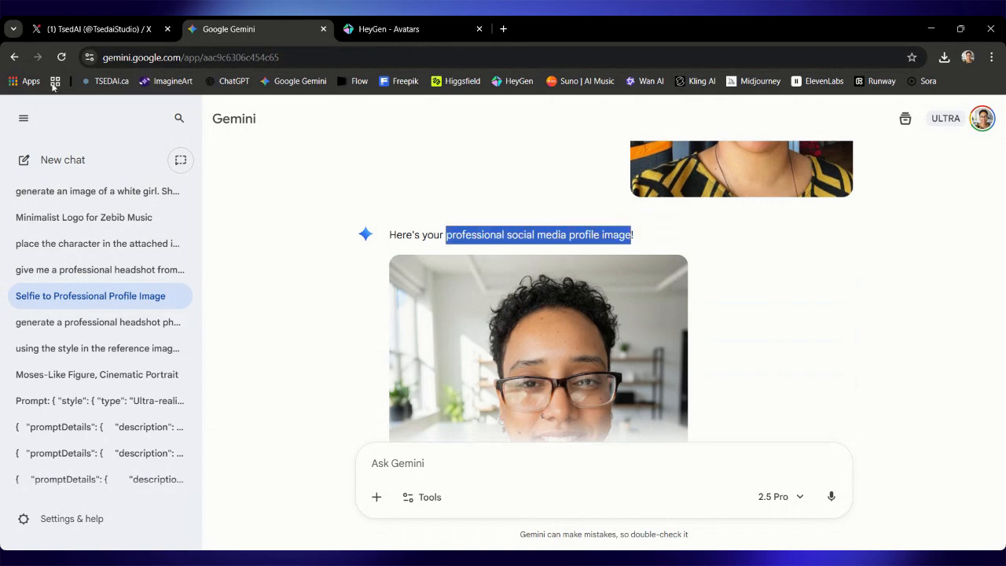
{"action": "left_click", "coordinate": [52, 162]}
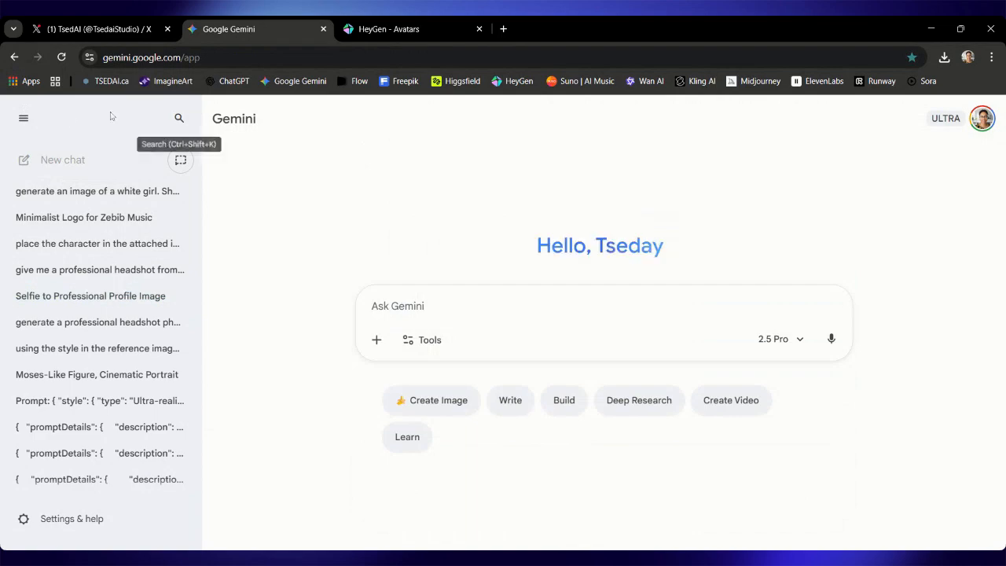
Collapse the chat list and upload the photo of the pink-haired woman in the monkey T-shirt to the prompt.
{"action": "left_click", "coordinate": [23, 118]}
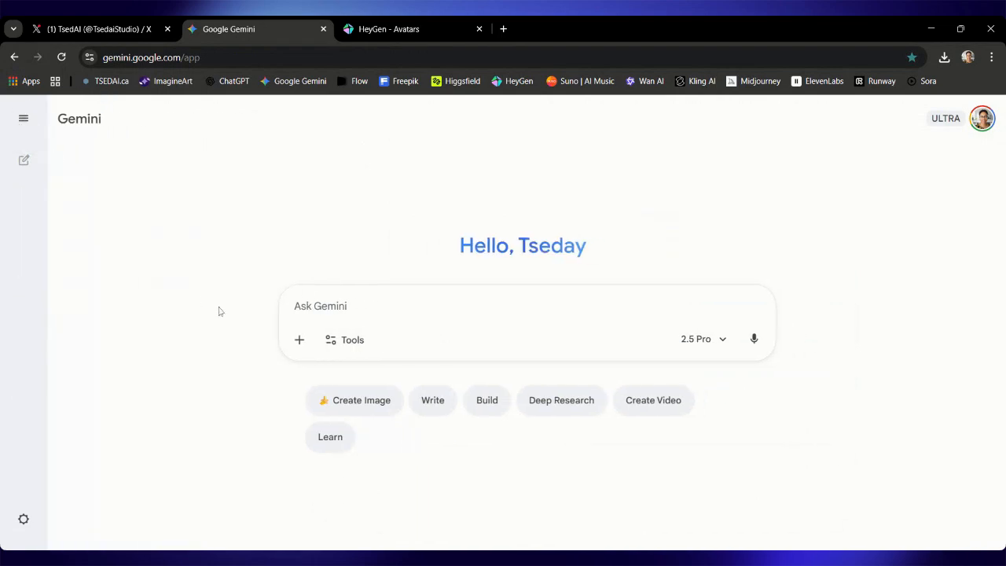
{"action": "left_click", "coordinate": [299, 340]}
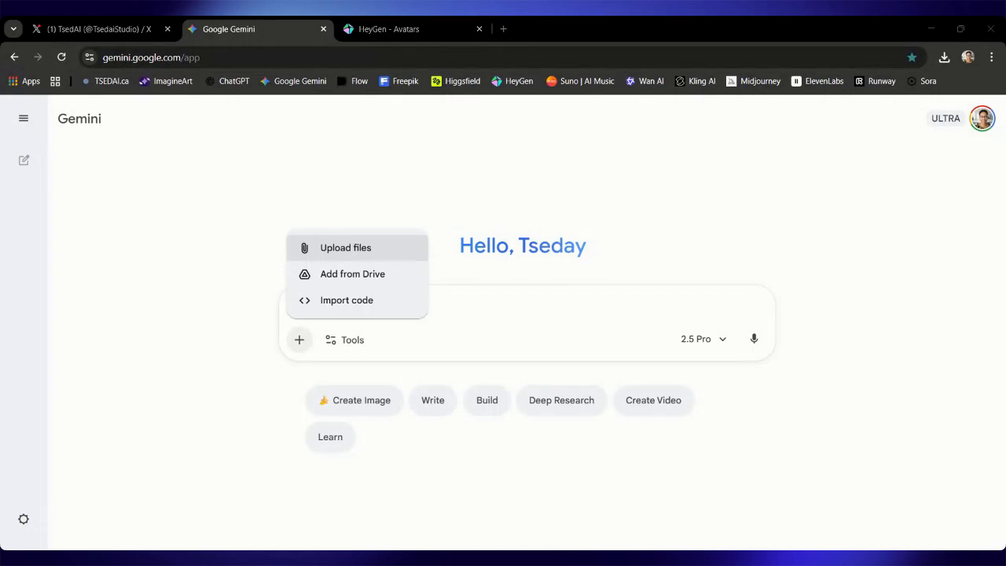
{"action": "key", "text": "Return"}
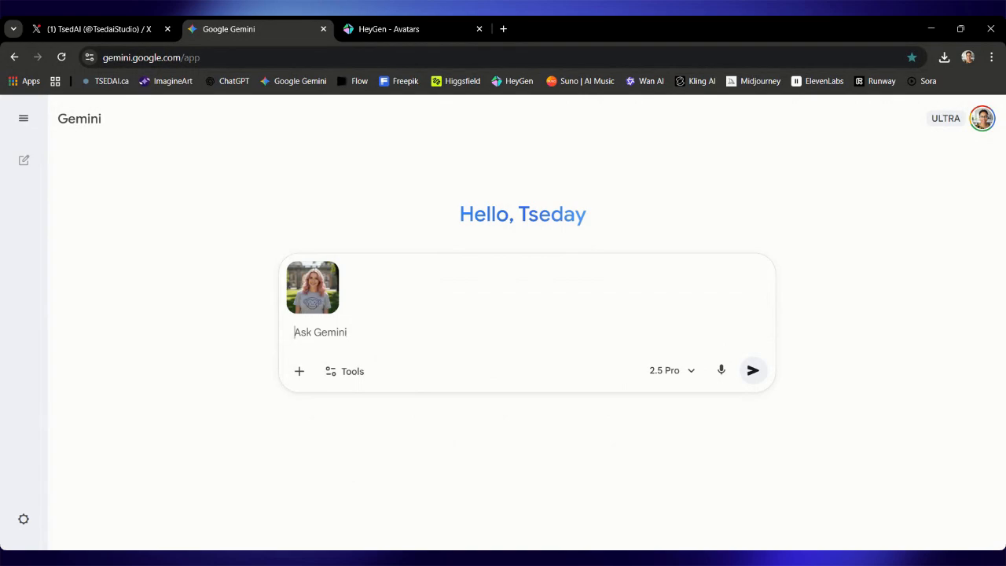
{"action": "type", "text": "ma"}
{"action": "key", "text": "BackSpace"}
{"action": "type", "text": "tal"}
{"action": "key", "text": "BackSpace"}
{"action": "key", "text": "BackSpace"}
{"action": "key", "text": "BackSpace"}
Enable image creation and submit the prompt "turn the photo into a professional social media profile image".
{"action": "left_click", "coordinate": [373, 372]}
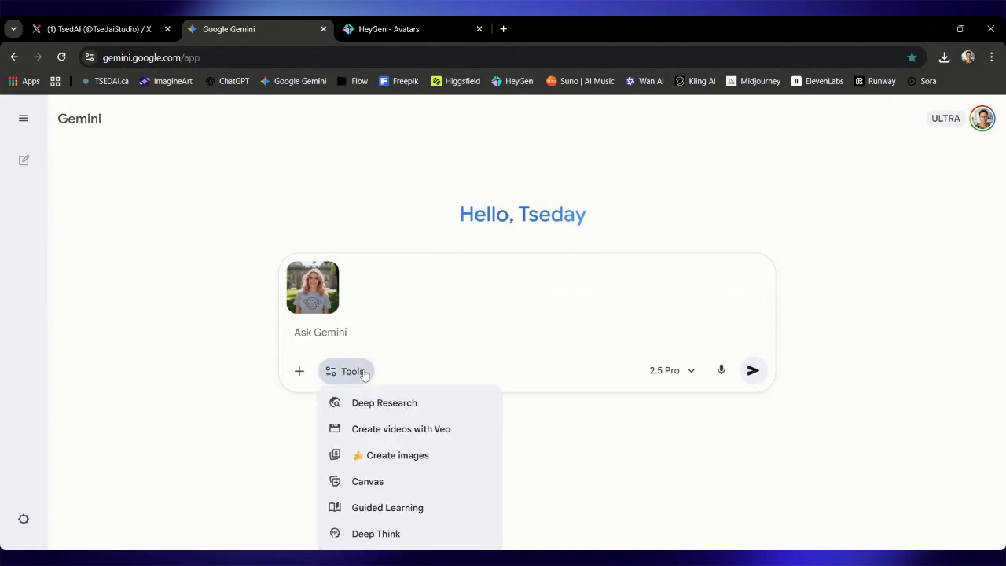
{"action": "left_click", "coordinate": [389, 467]}
{"action": "type", "text": "tu"}
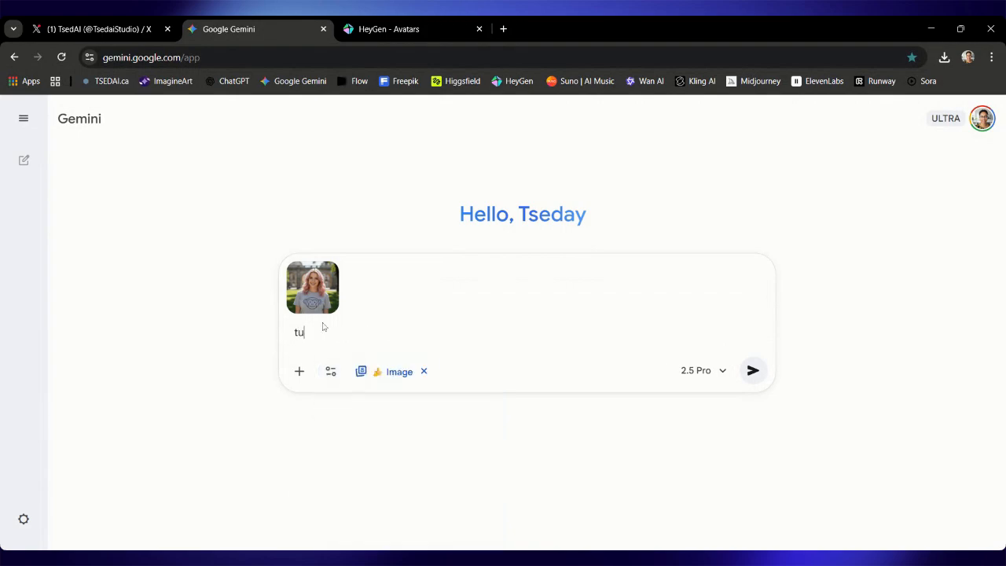
{"action": "type", "text": "rn the photo into aprofessional social media profile imagea"}
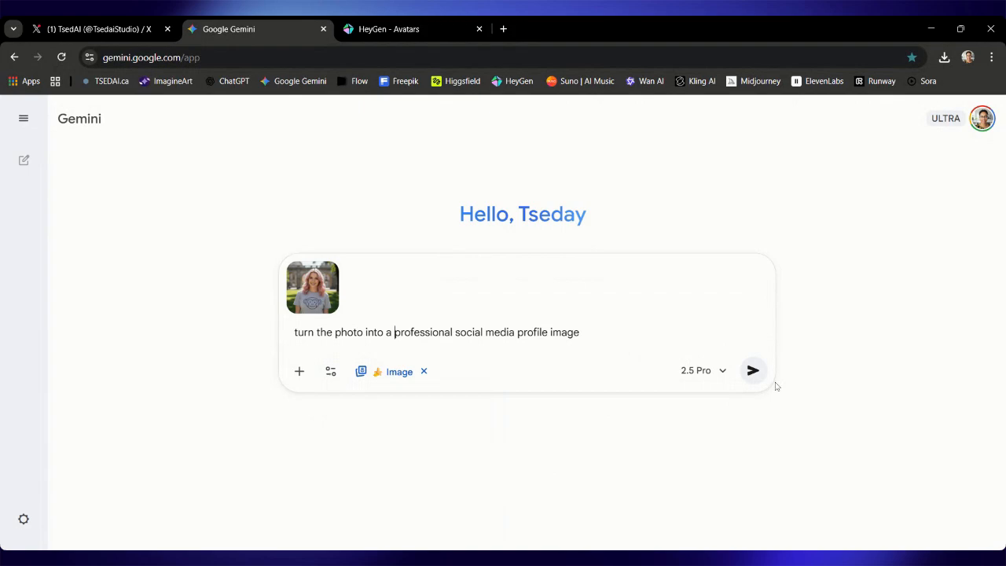
{"action": "left_click", "coordinate": [753, 372]}
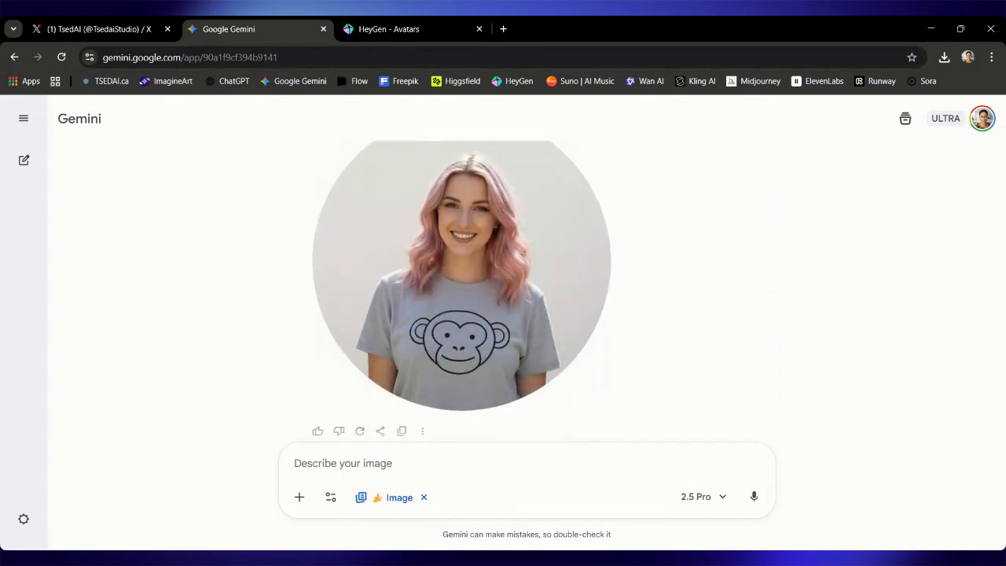
Look over the generated profile image and submit the follow-up prompt "make me a professional headshot photo".
{"action": "scroll", "coordinate": [461, 290], "scroll_direction": "up", "scroll_amount": 1}
{"action": "scroll", "coordinate": [462, 291], "scroll_direction": "down", "scroll_amount": 1}
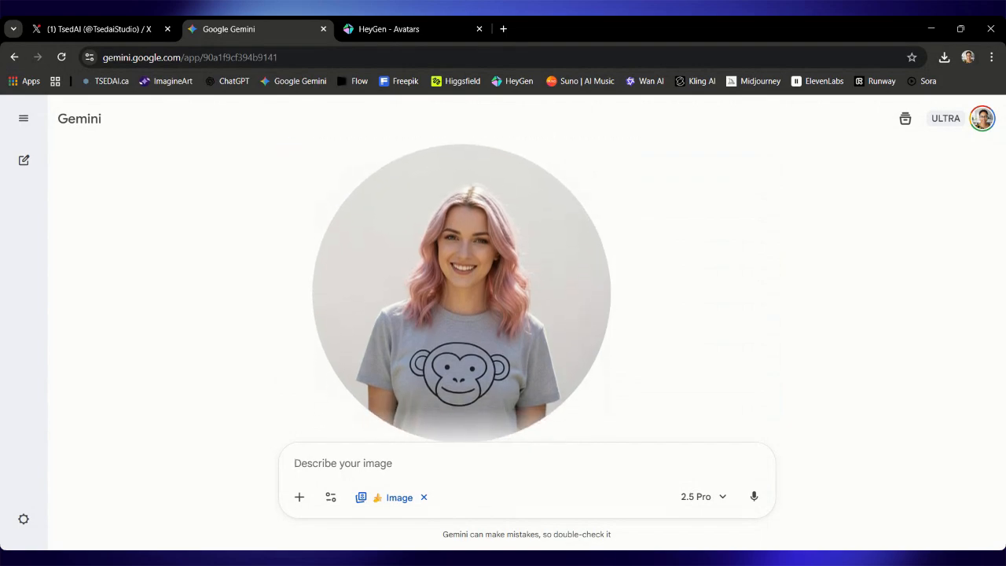
{"action": "left_click", "coordinate": [523, 477]}
{"action": "type", "text": "make me a p"}
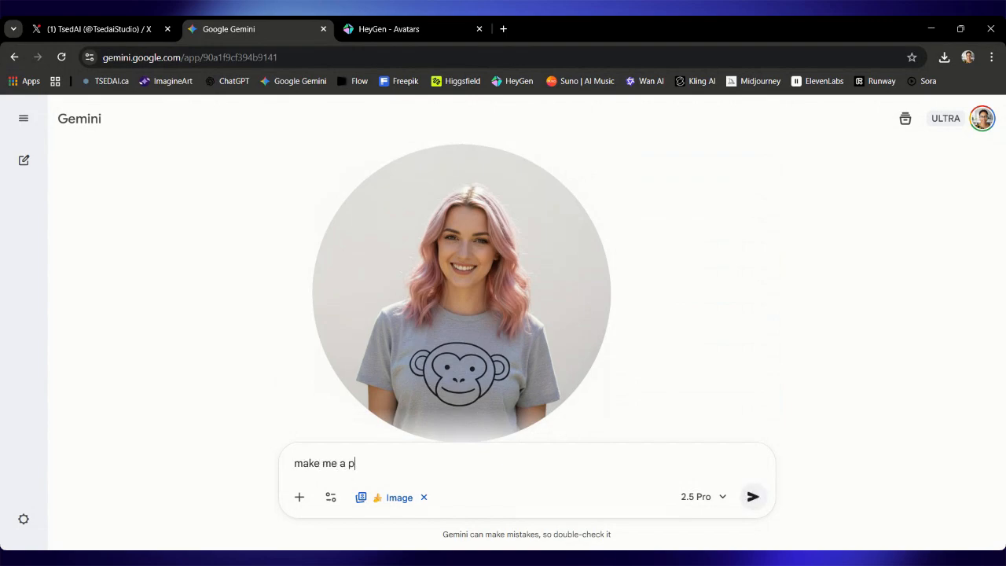
{"action": "type", "text": "rofessional headsh"}
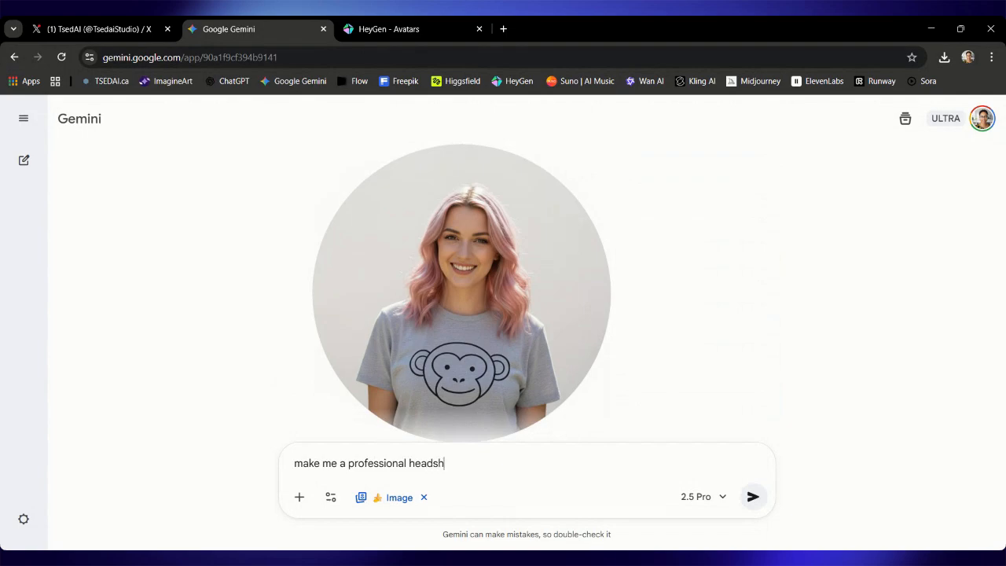
{"action": "type", "text": "ot photot"}
{"action": "key", "text": "Return"}
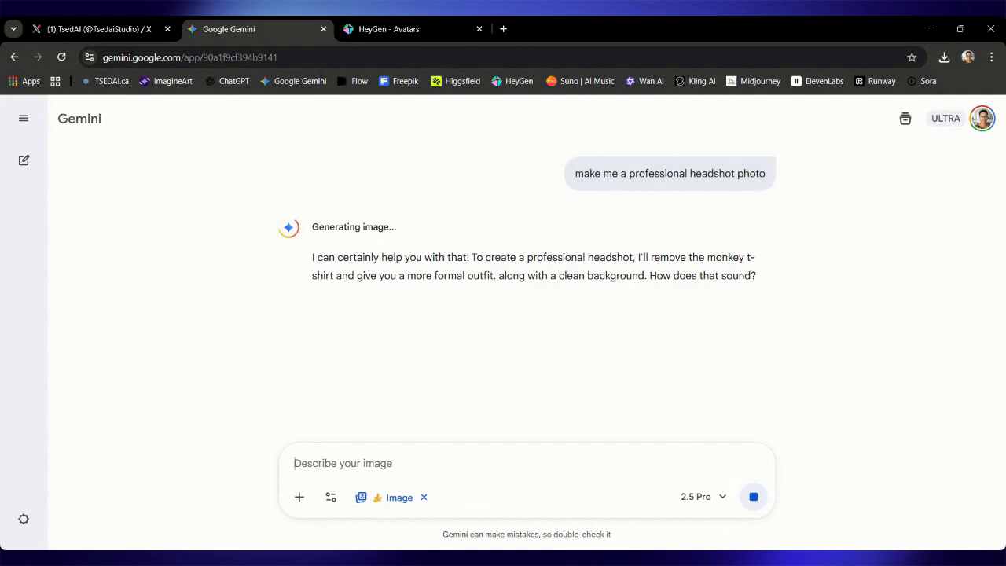
Answer the proposal of a formal outfit and clean background with "it sounds great".
{"action": "type", "text": "it s"}
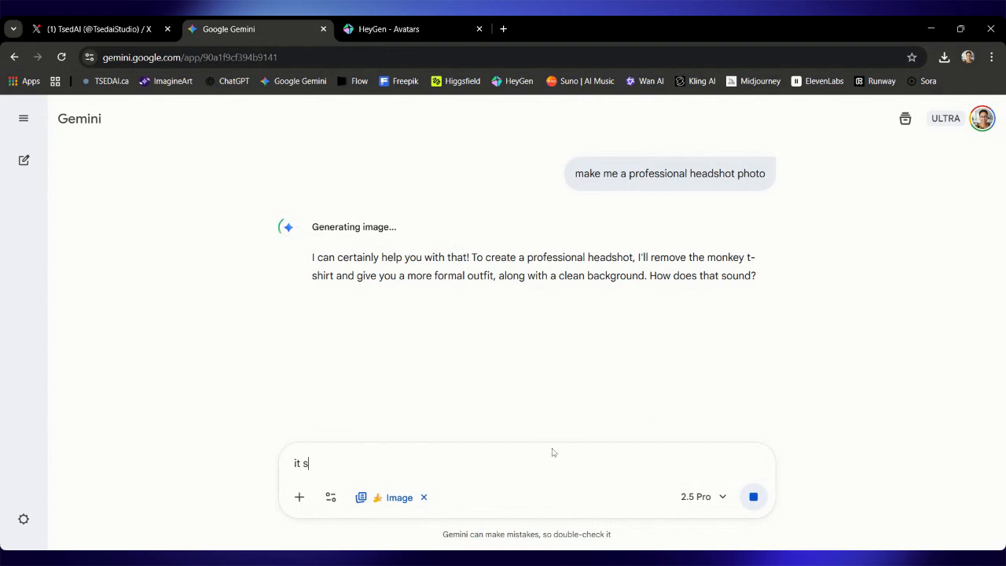
{"action": "type", "text": "ounds great"}
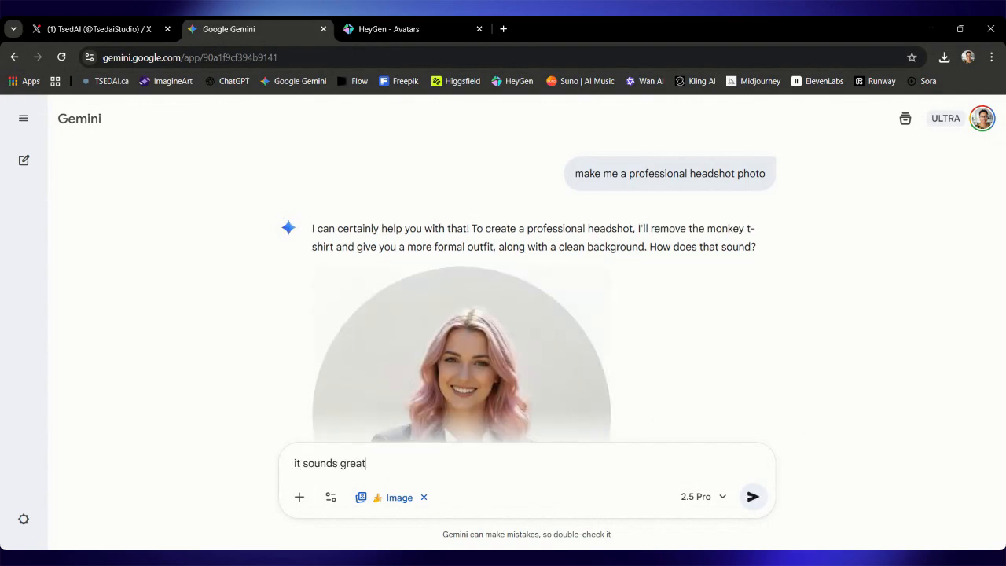
{"action": "key", "text": "Return"}
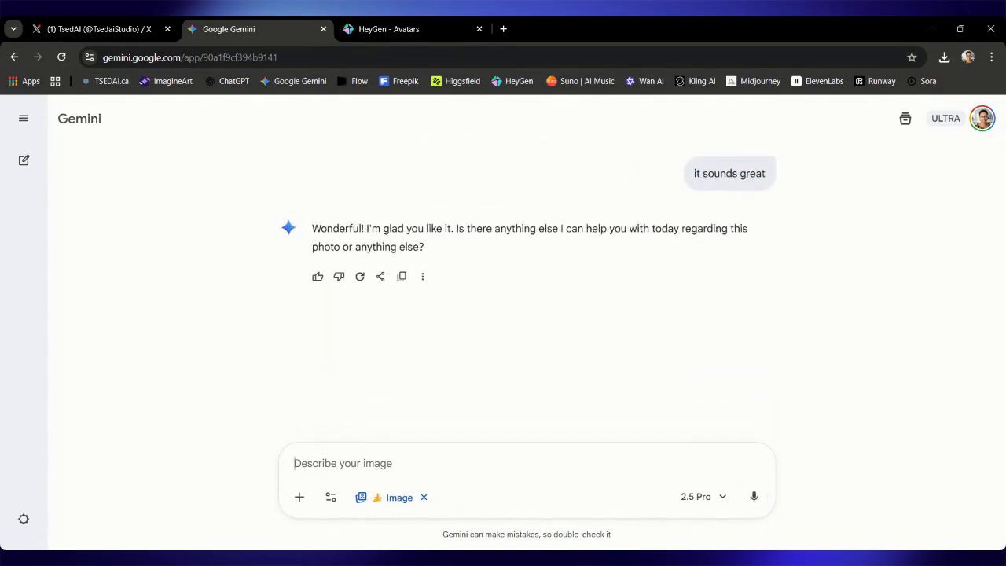
Request "can you remove the circle frame" and download the resulting blazer headshot at full size.
{"action": "type", "text": "can"}
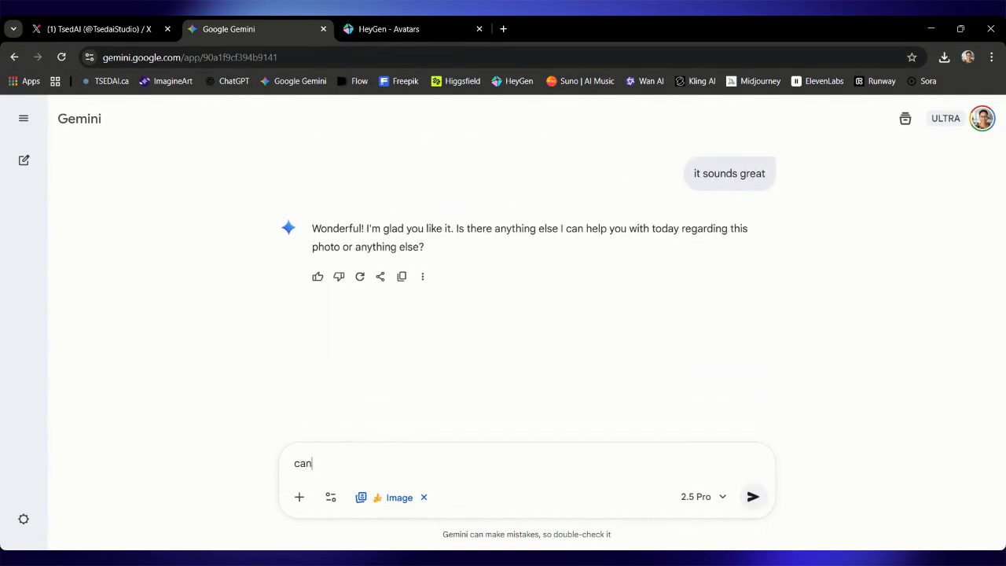
{"action": "type", "text": " you remove the circle frame"}
{"action": "key", "text": "Return"}
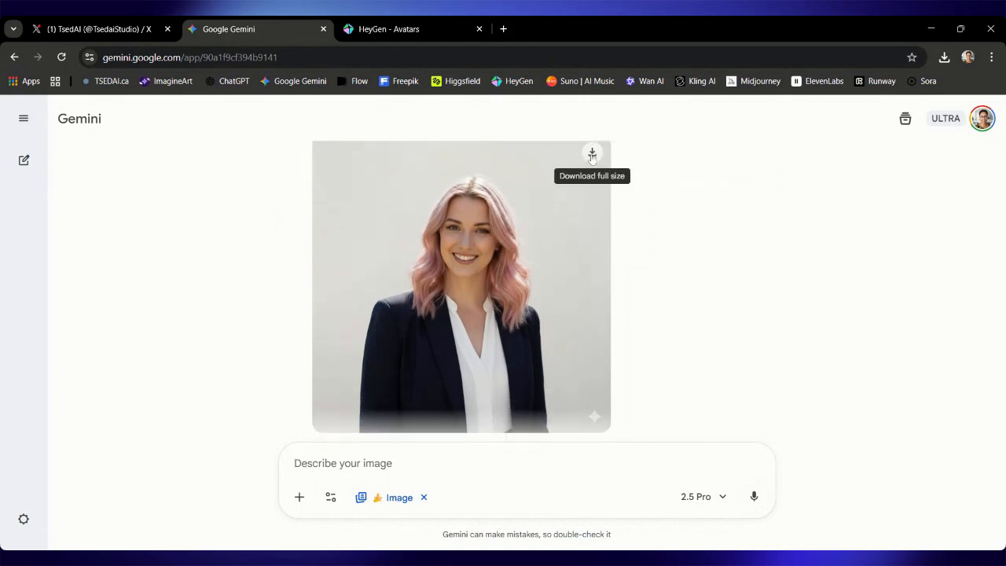
{"action": "left_click", "coordinate": [593, 154]}
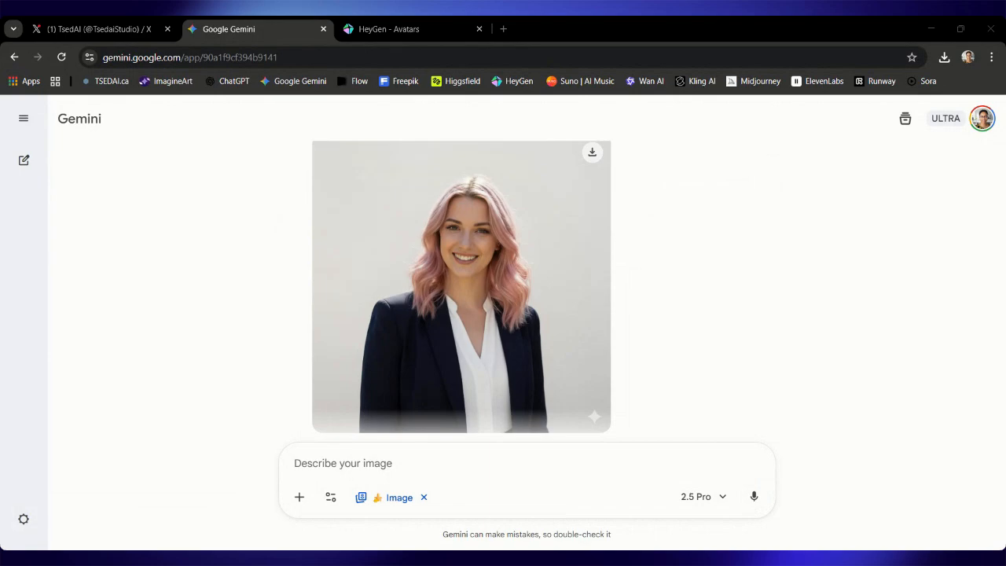
{"action": "key", "text": "Return"}
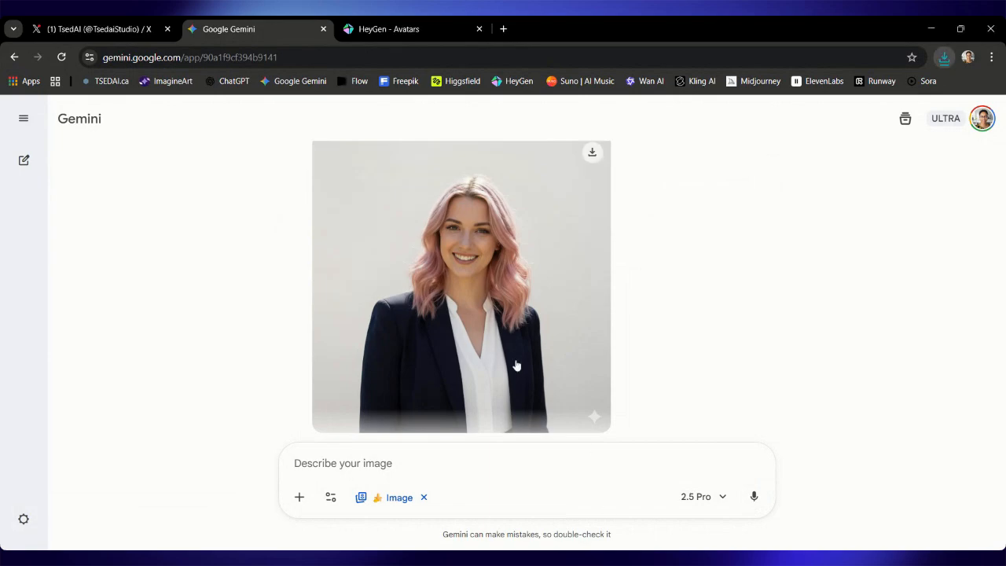
Switch to HeyGen, leave the voice chooser, and let it assign a recommended voice to the avatar.
{"action": "left_click", "coordinate": [380, 22]}
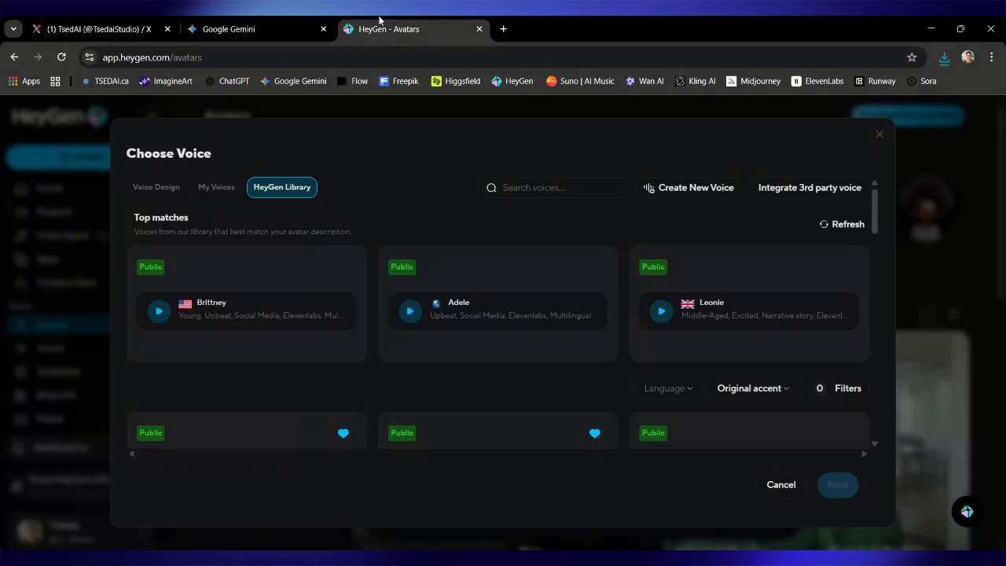
{"action": "left_click", "coordinate": [882, 141]}
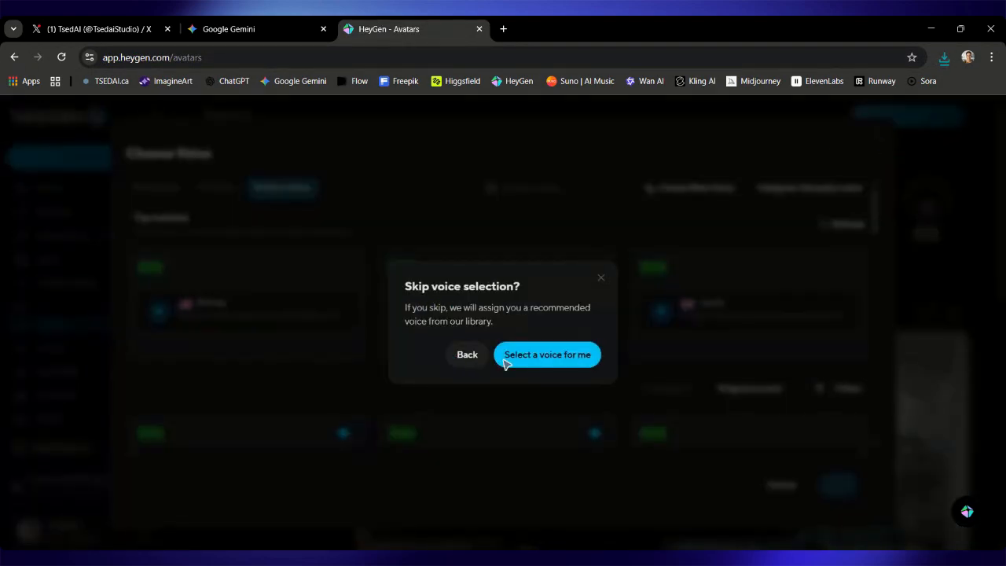
{"action": "left_click", "coordinate": [550, 358]}
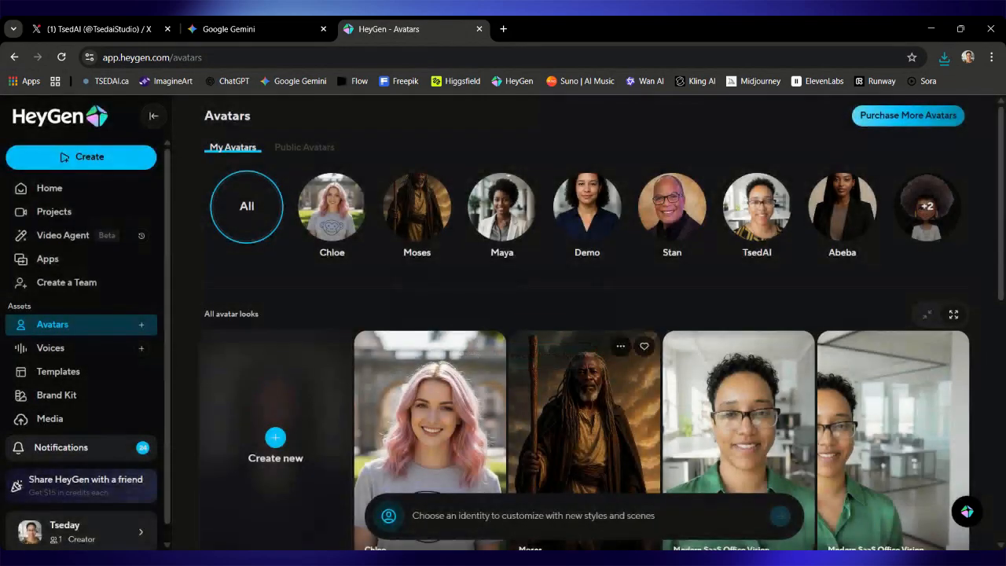
{"action": "left_click", "coordinate": [467, 346]}
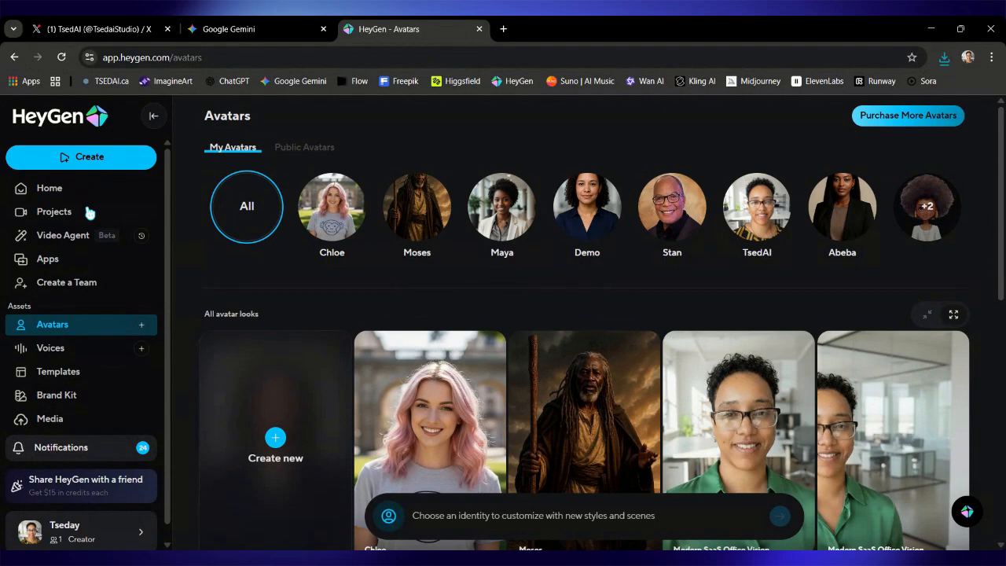
Start creating a new avatar video.
{"action": "mouse_move", "coordinate": [91, 167]}
{"action": "left_click", "coordinate": [217, 260]}
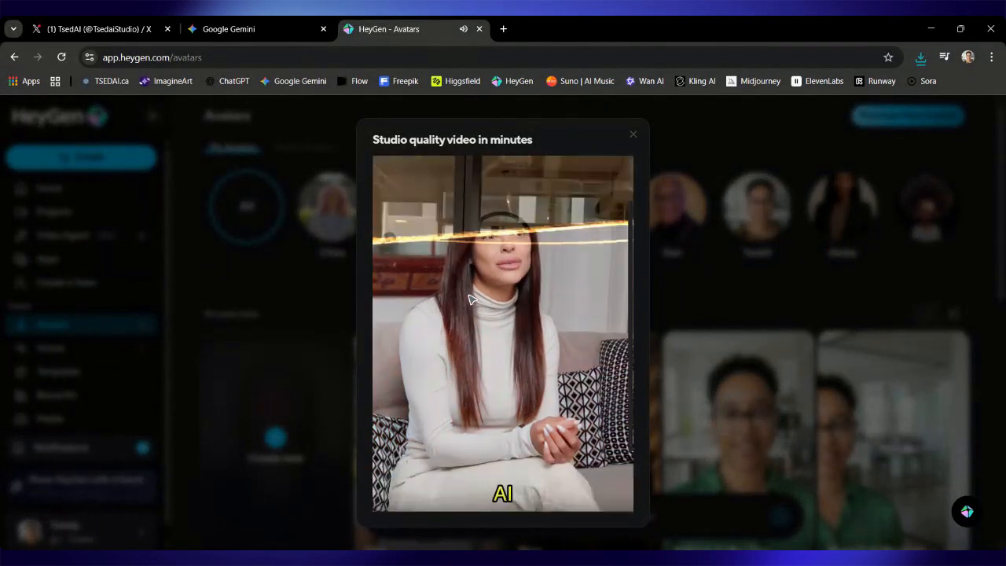
{"action": "left_click", "coordinate": [474, 501]}
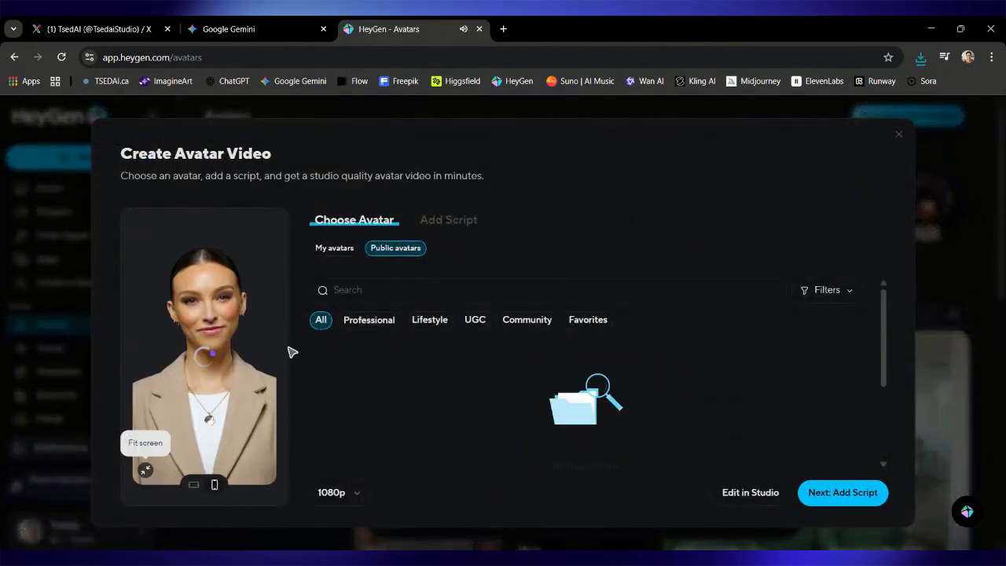
{"action": "mouse_move", "coordinate": [147, 361]}
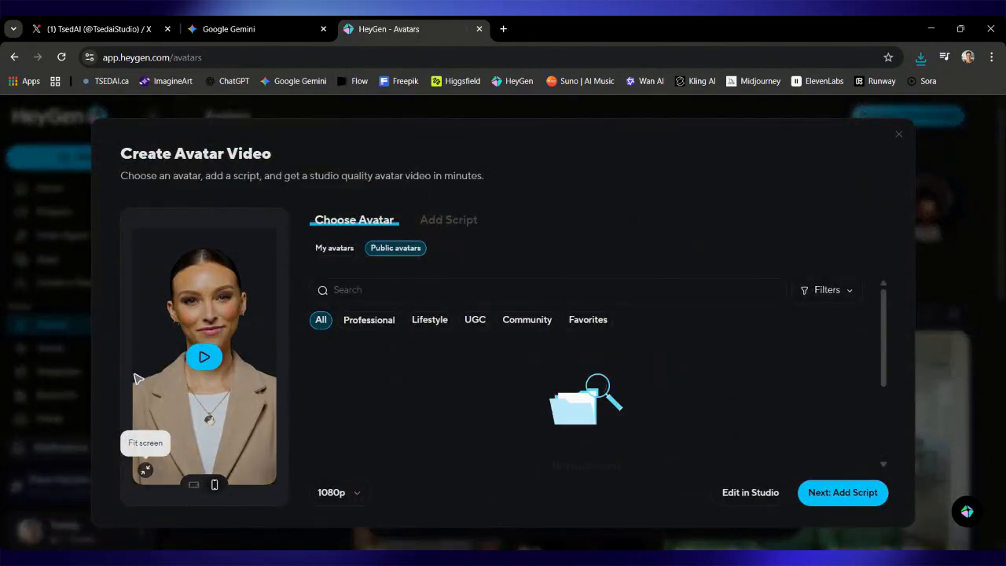
Choose the pink-haired avatar's monkey T-shirt look from the personal avatars and continue to adding the script.
{"action": "left_click", "coordinate": [338, 249]}
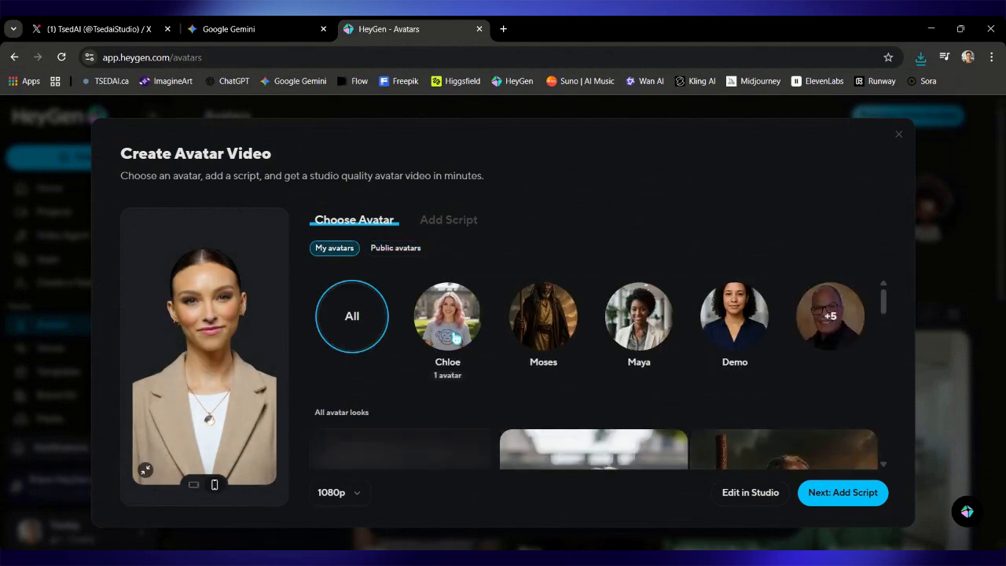
{"action": "left_click", "coordinate": [455, 337]}
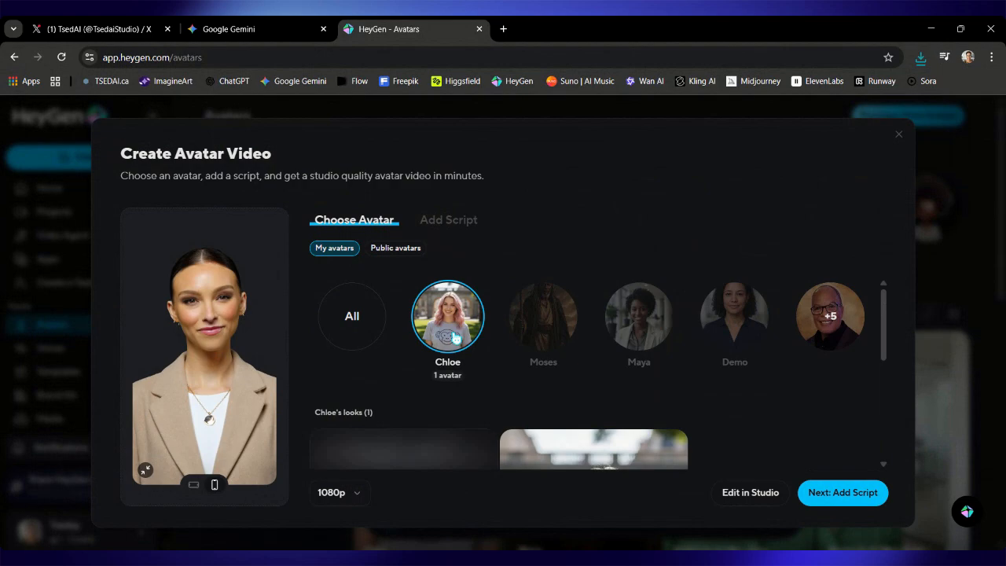
{"action": "scroll", "coordinate": [572, 378], "scroll_direction": "down", "scroll_amount": 3}
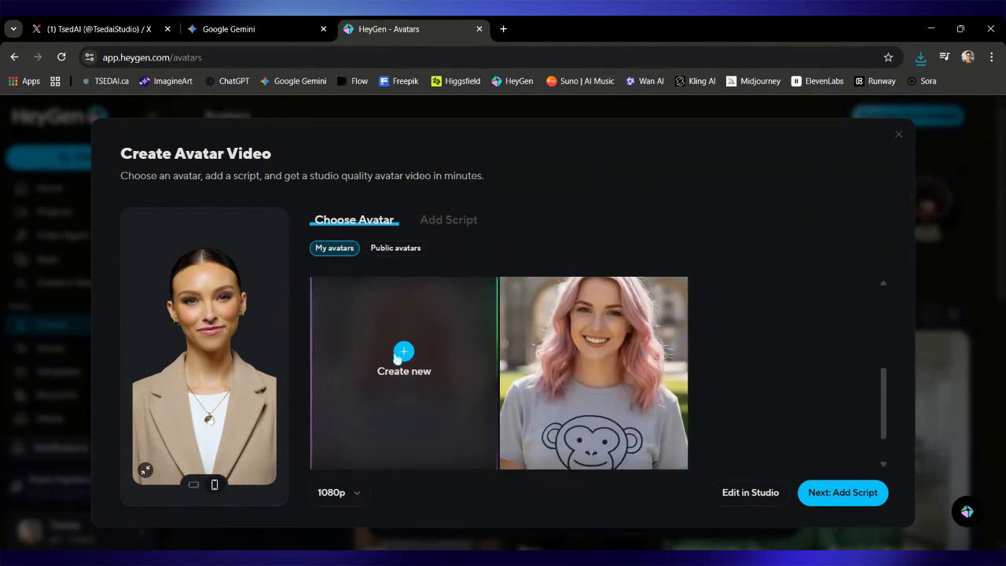
{"action": "left_click", "coordinate": [564, 382]}
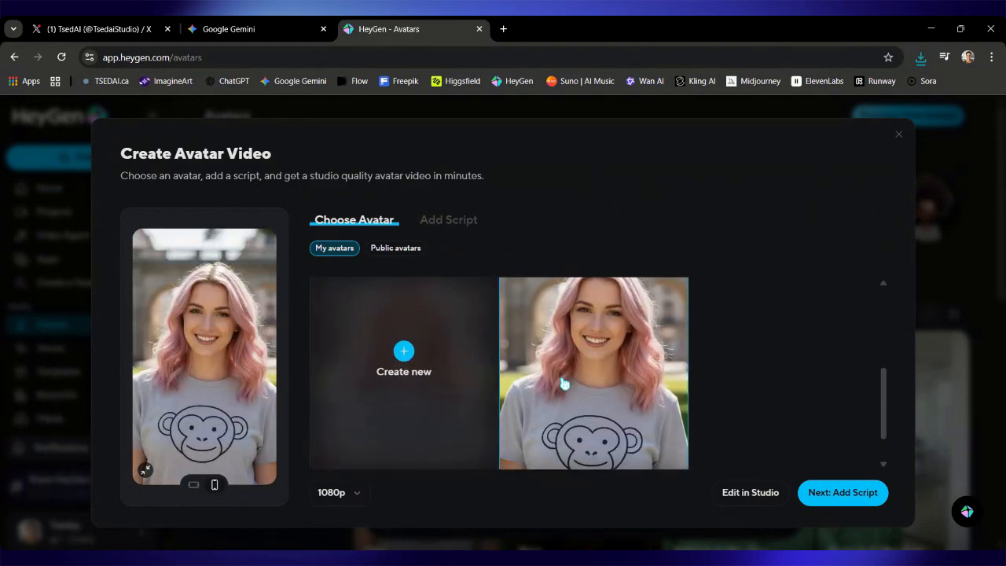
{"action": "left_click", "coordinate": [836, 496]}
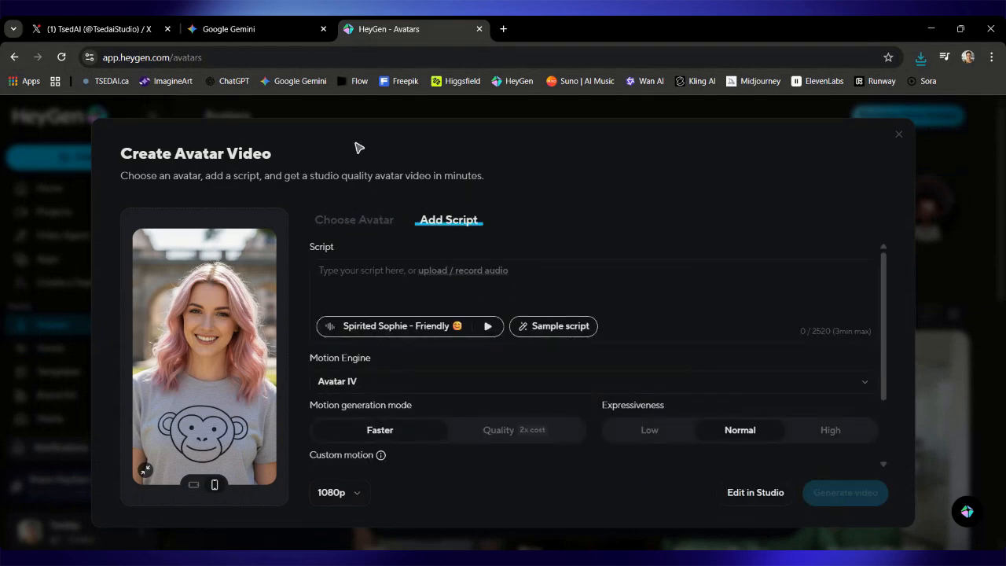
Switch to Gemini, reopen the earlier chat about generating the girl's image, and copy her monkey-rights statement without the quotation marks.
{"action": "left_click", "coordinate": [261, 22]}
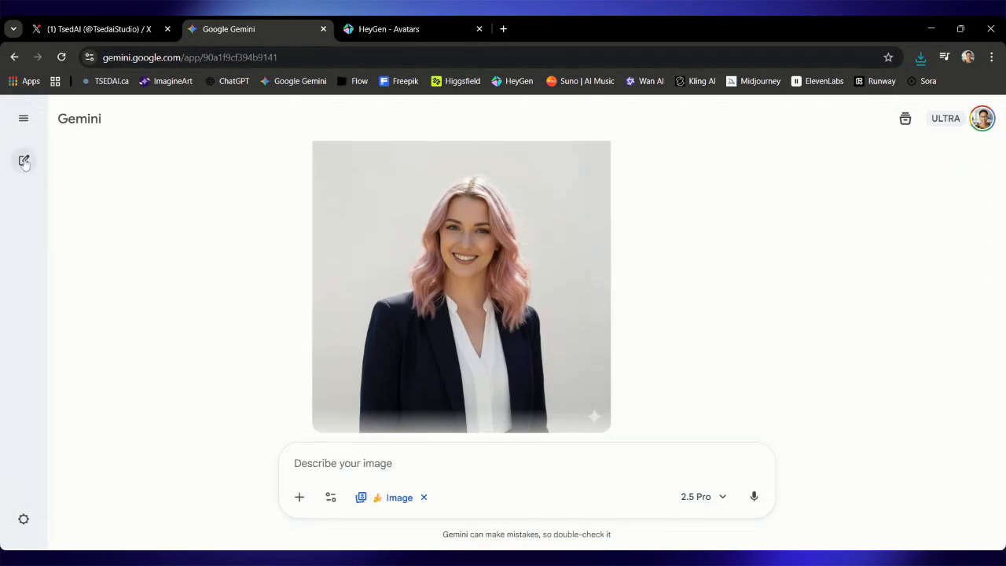
{"action": "left_click", "coordinate": [23, 118]}
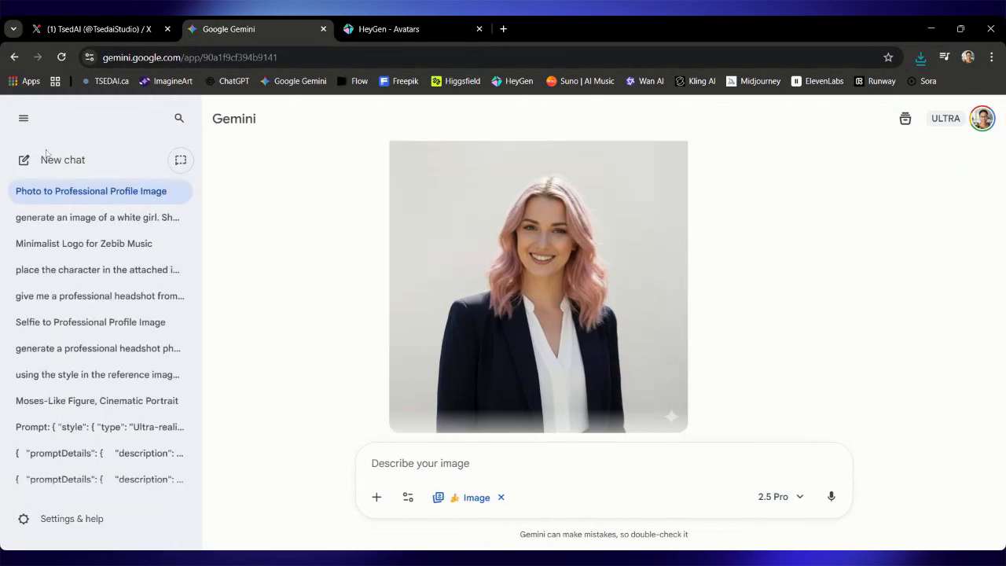
{"action": "left_click", "coordinate": [87, 217]}
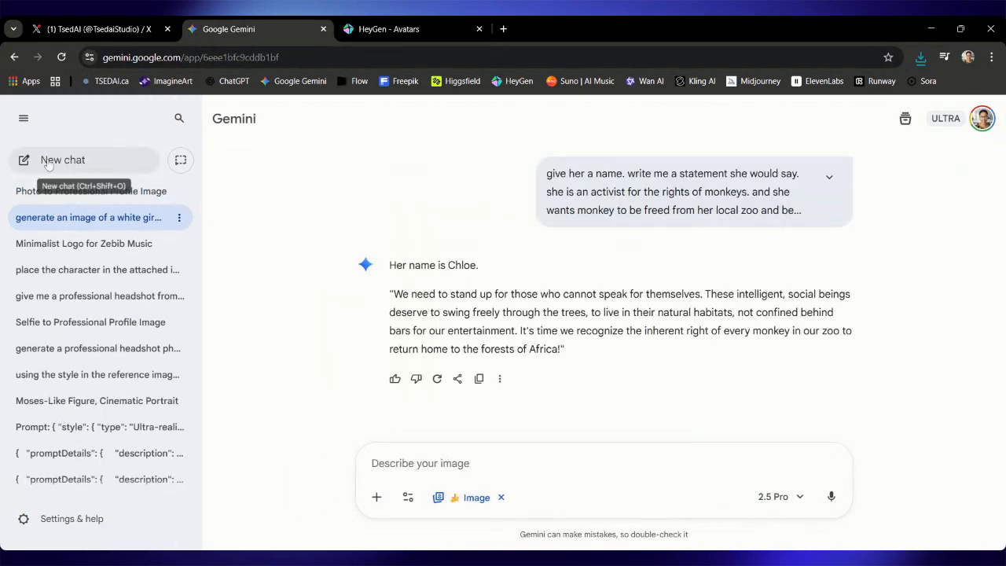
{"action": "left_click", "coordinate": [23, 118]}
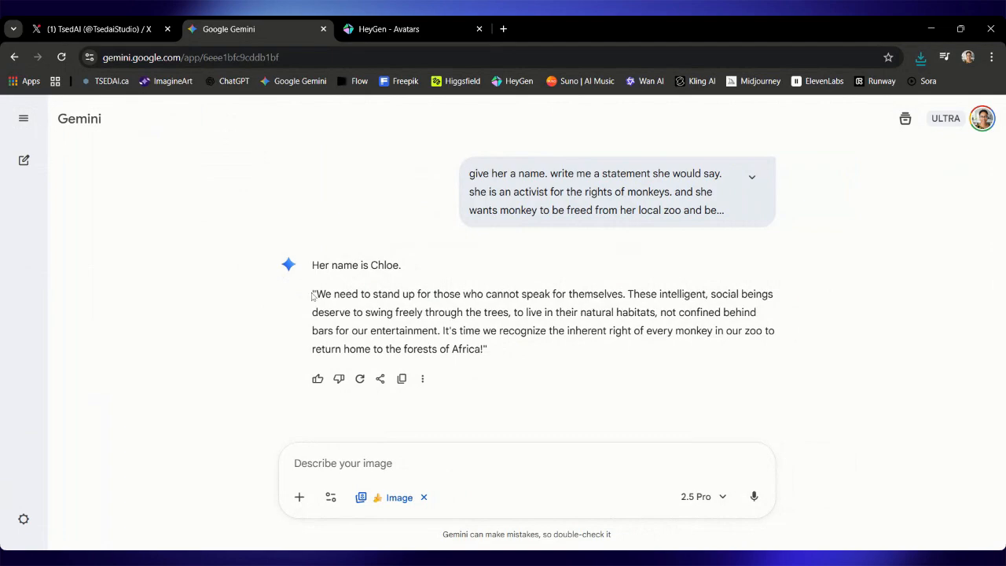
{"action": "left_click_drag", "start_coordinate": [316, 294], "coordinate": [484, 349]}
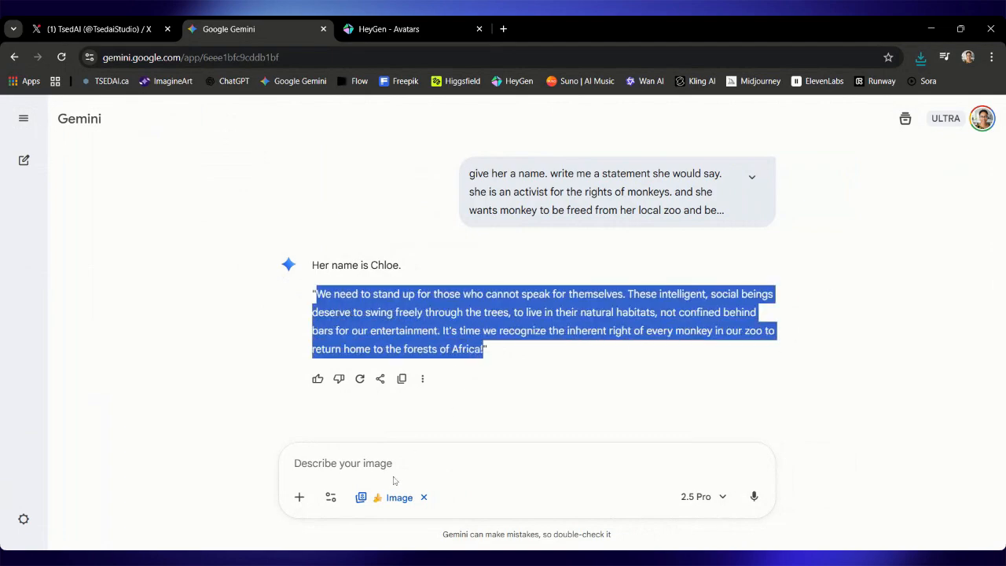
{"action": "key", "text": "ctrl+c"}
Ask Gemini "can you make her introduce herself first. she is a university student".
{"action": "type", "text": "can you maker"}
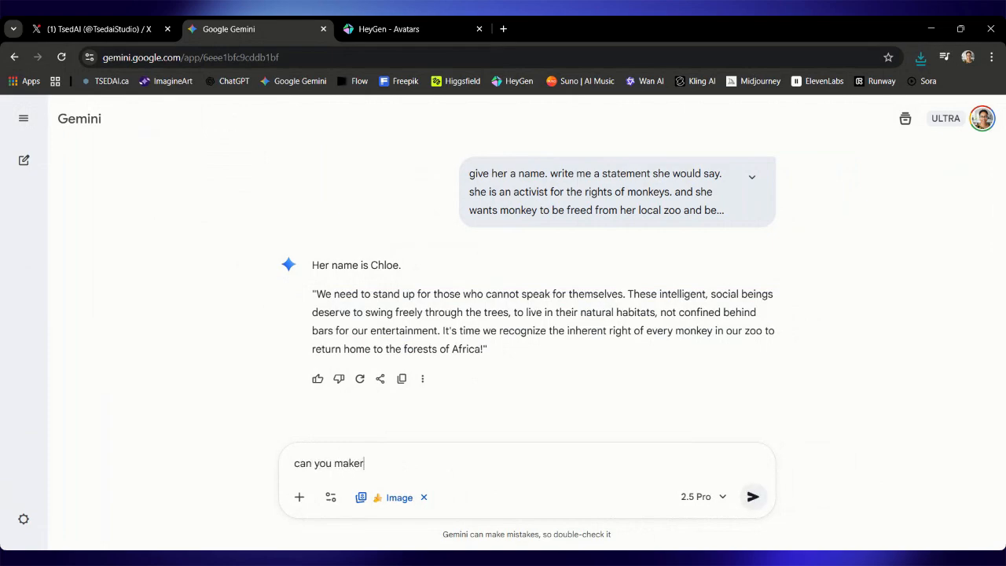
{"action": "key", "text": "BackSpace"}
{"action": "type", "text": "her introduce herself dir"}
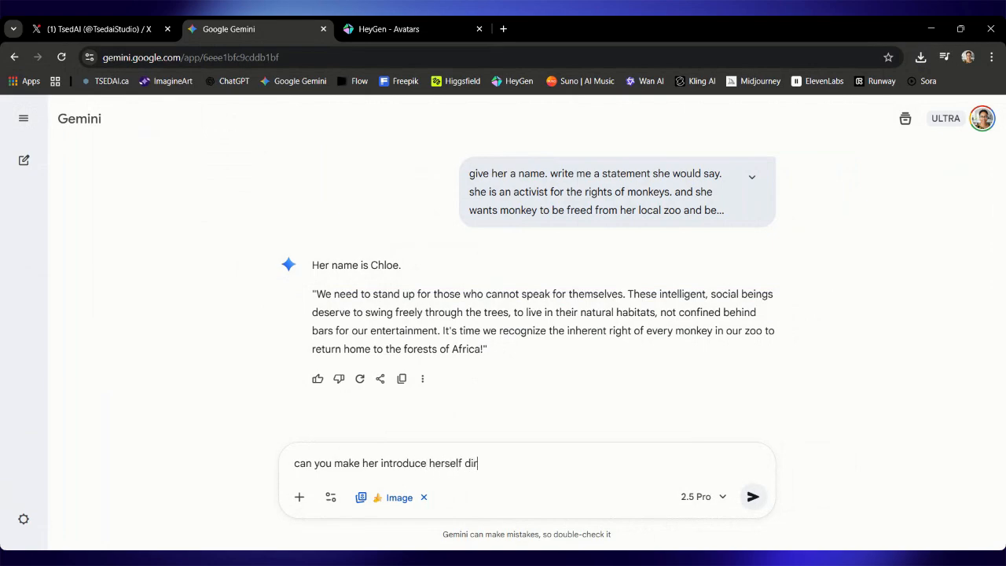
{"action": "key", "text": "BackSpace"}
{"action": "key", "text": "BackSpace"}
{"action": "type", "text": "first. she is anu"}
{"action": "key", "text": "BackSpace"}
{"action": "key", "text": "BackSpace"}
{"action": "type", "text": "university student"}
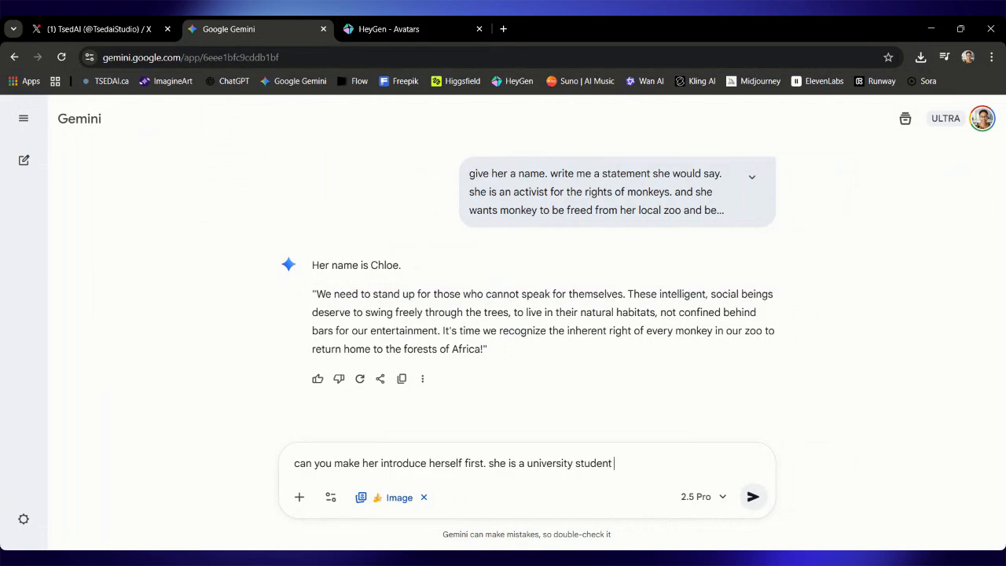
{"action": "key", "text": "Return"}
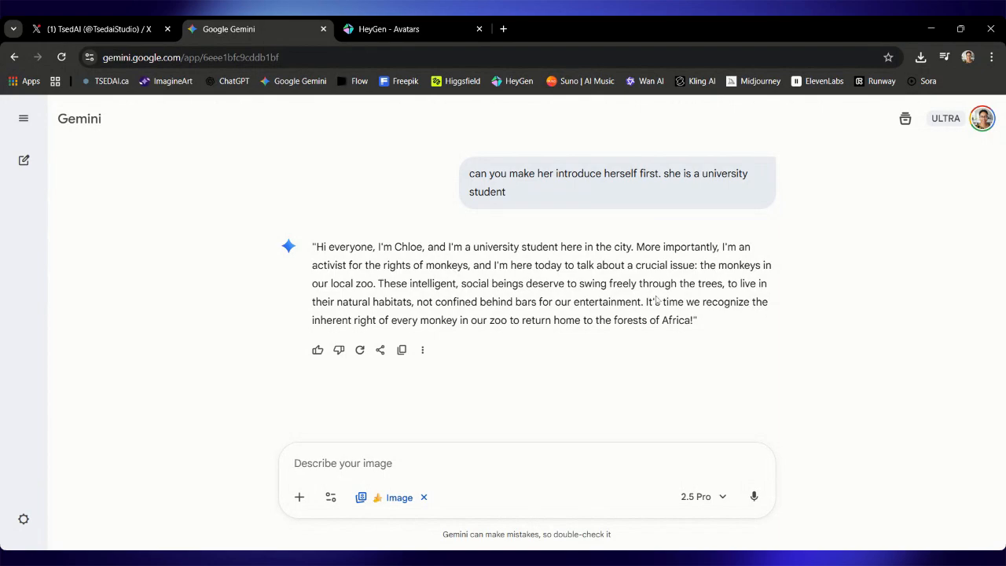
Copy the new self-introduction statement without its quotation marks and paste it into HeyGen as the avatar video script.
{"action": "left_click_drag", "start_coordinate": [695, 320], "coordinate": [329, 247]}
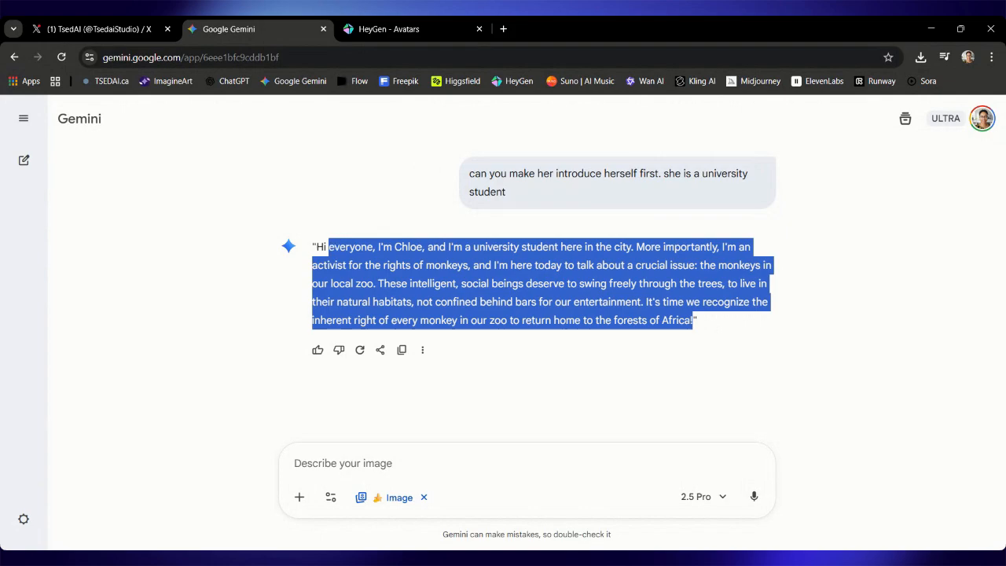
{"action": "left_click", "coordinate": [435, 29]}
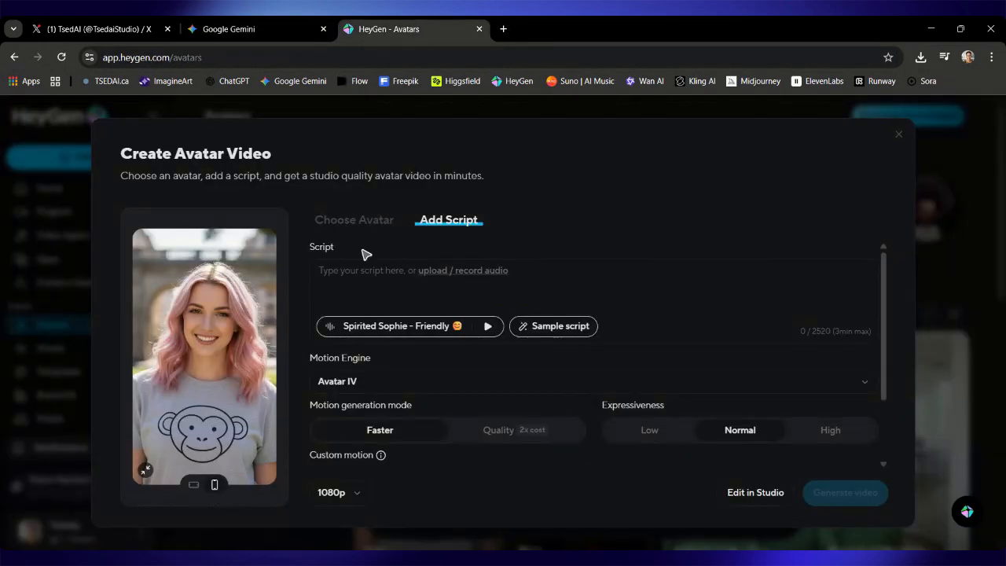
{"action": "left_click", "coordinate": [349, 269]}
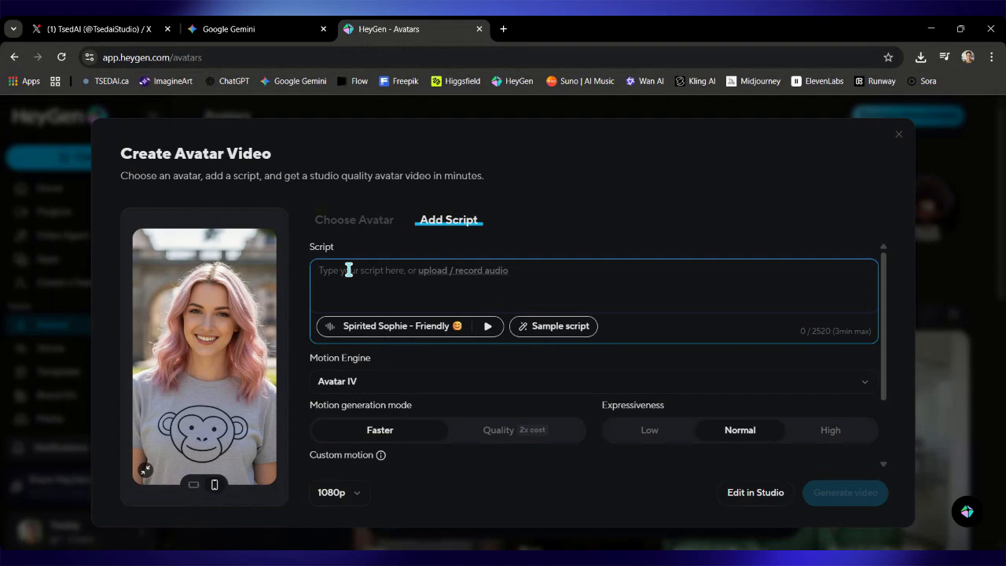
{"action": "key", "text": "ctrl+v"}
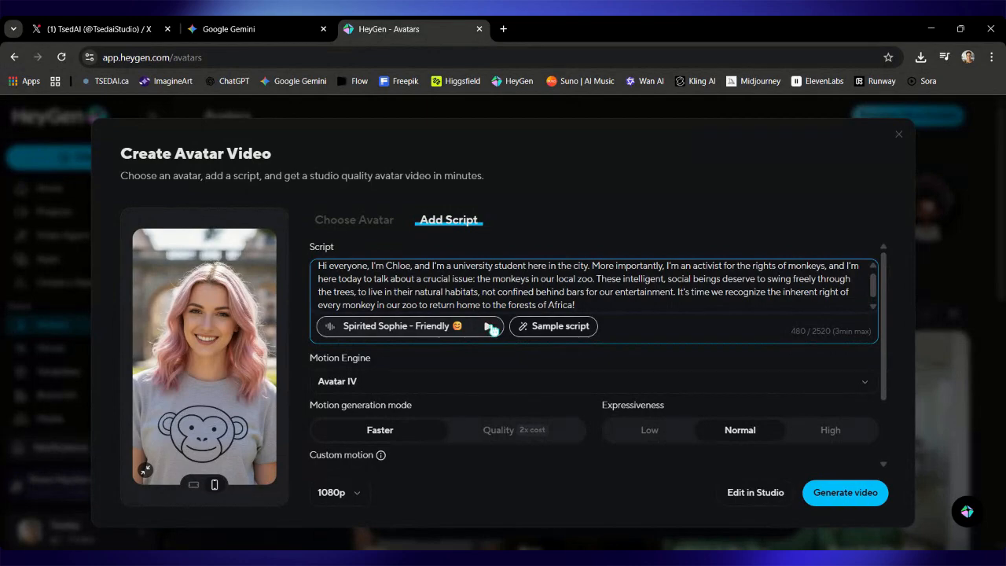
Preview the Lauren and Brittney voices from the HeyGen Library, choose Brittney, and listen to the script in that voice.
{"action": "left_click", "coordinate": [360, 329]}
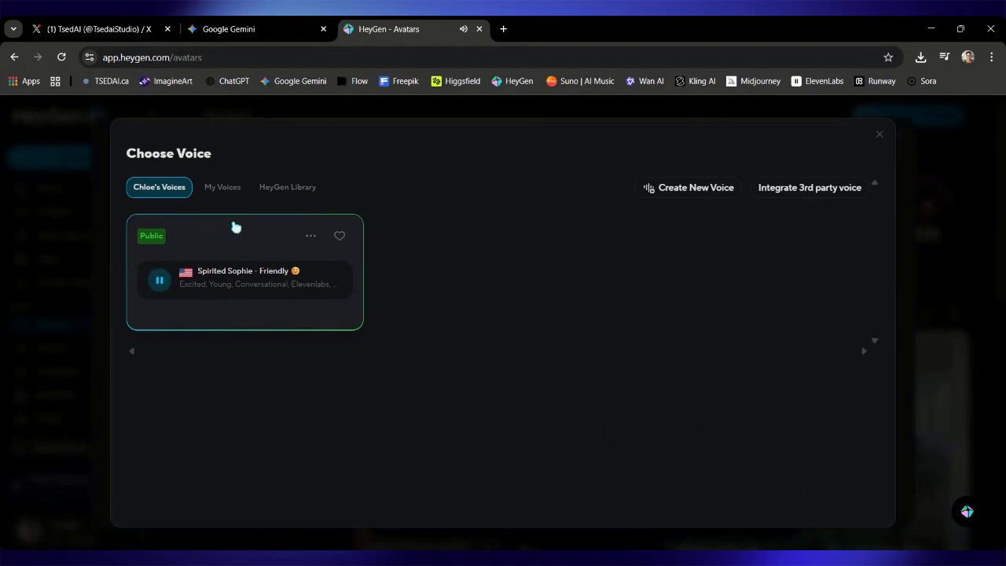
{"action": "left_click", "coordinate": [276, 196]}
{"action": "left_click", "coordinate": [159, 312]}
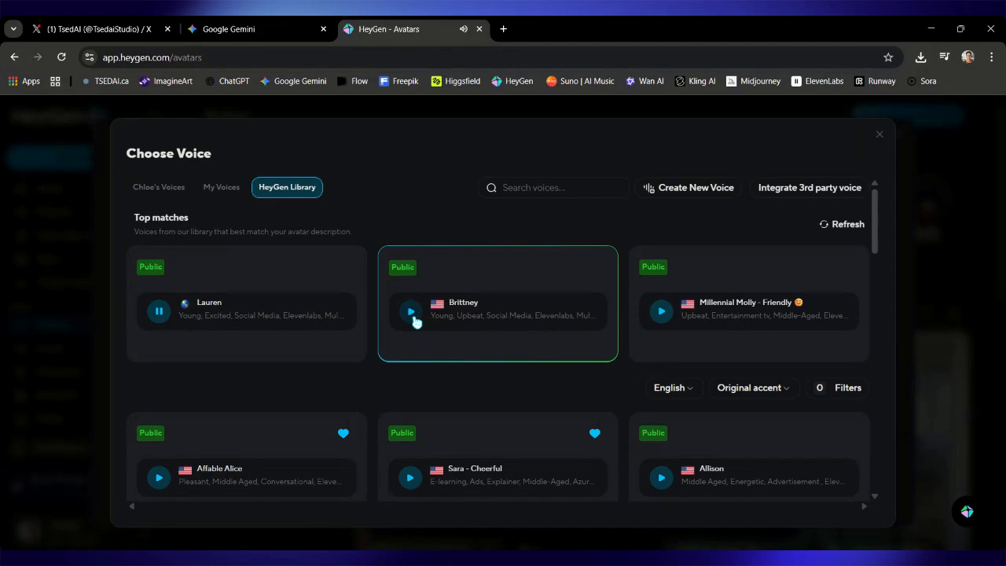
{"action": "left_click", "coordinate": [411, 316]}
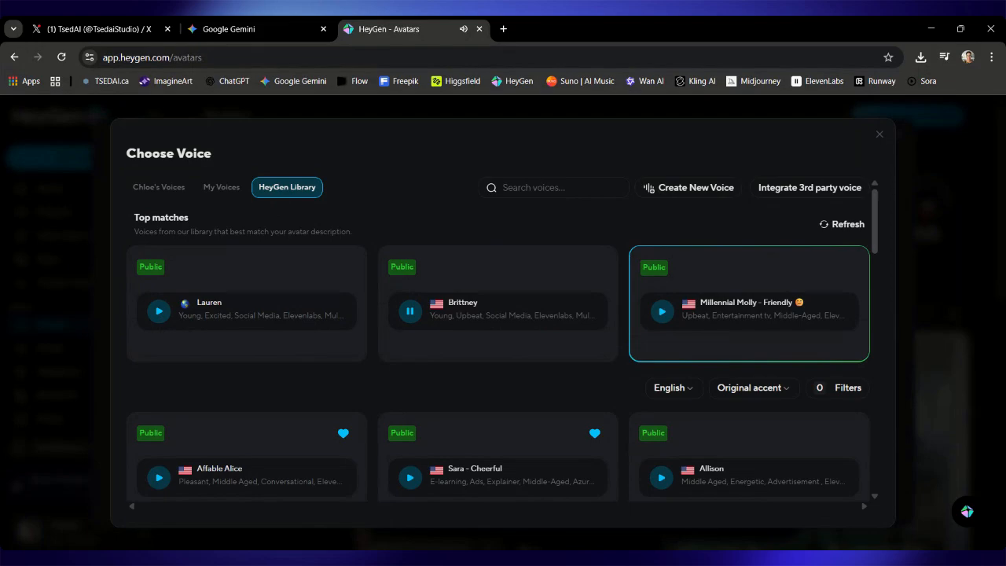
{"action": "left_click", "coordinate": [505, 319]}
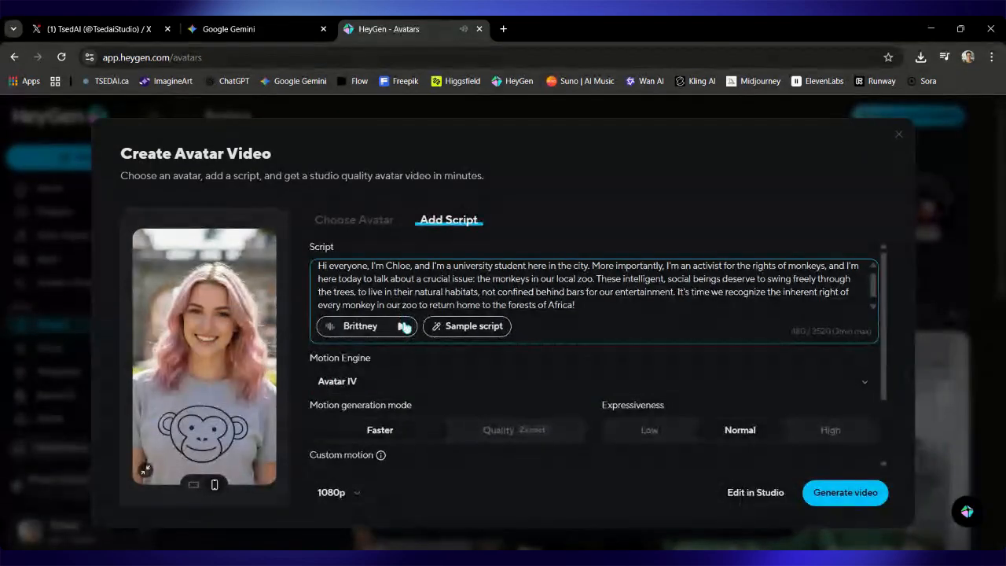
{"action": "left_click", "coordinate": [407, 331]}
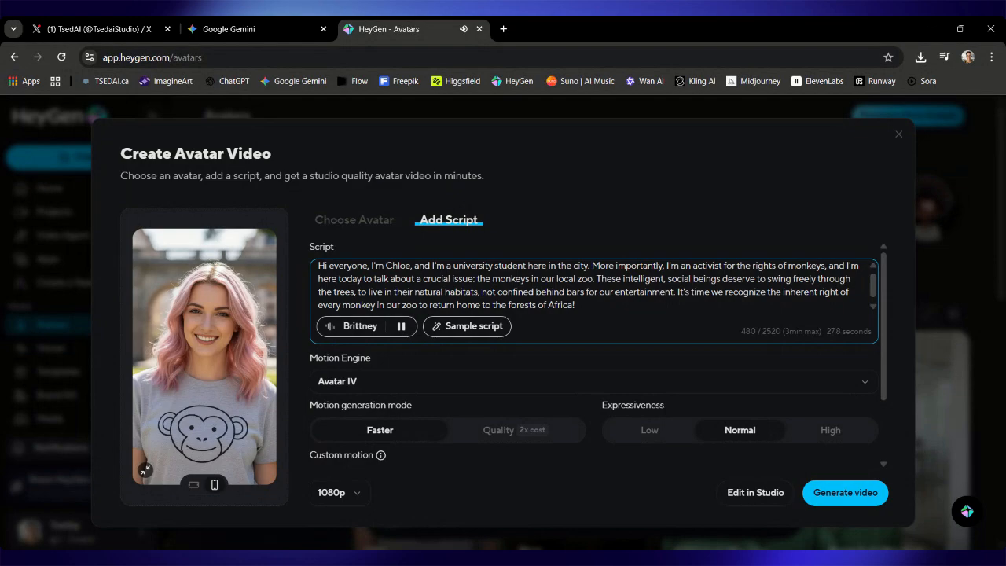
{"action": "left_click", "coordinate": [400, 331]}
Apply the Excited & Emotive preset as the custom motion and generate the avatar video, refreshing the projects page.
{"action": "scroll", "coordinate": [552, 322], "scroll_direction": "down", "scroll_amount": 1}
{"action": "scroll", "coordinate": [552, 322], "scroll_direction": "down", "scroll_amount": 2}
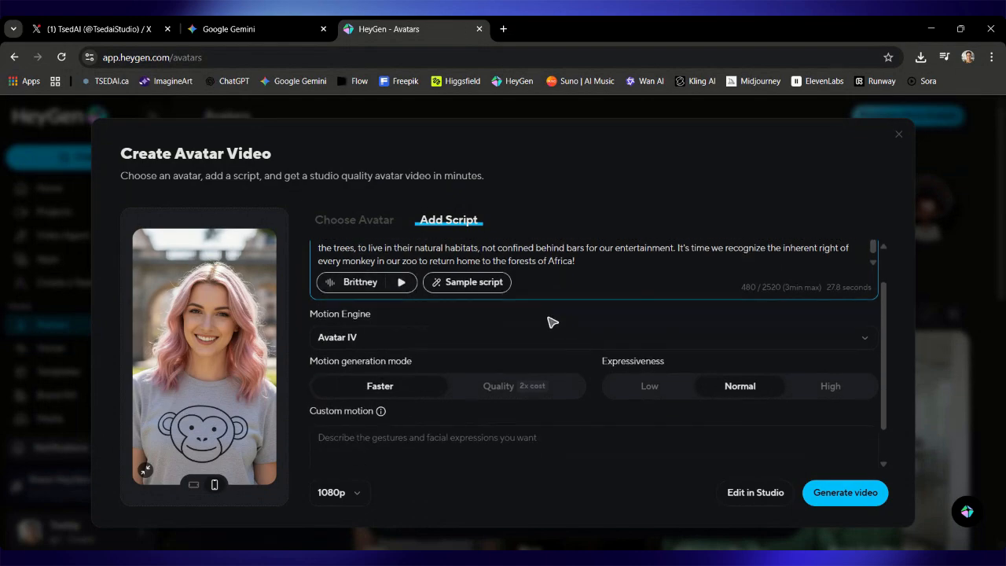
{"action": "scroll", "coordinate": [552, 321], "scroll_direction": "down", "scroll_amount": 3}
{"action": "mouse_move", "coordinate": [382, 371]}
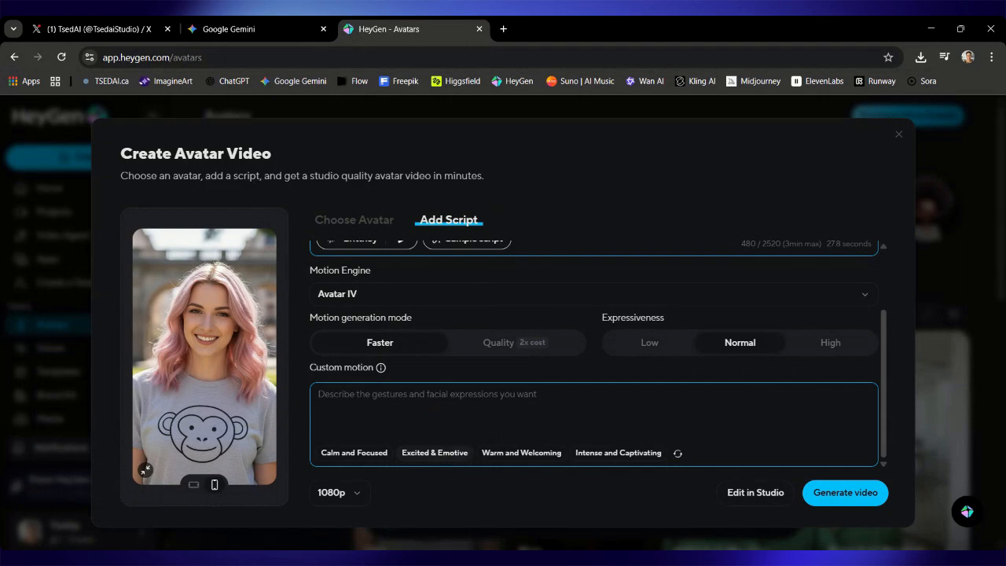
{"action": "left_click", "coordinate": [617, 454]}
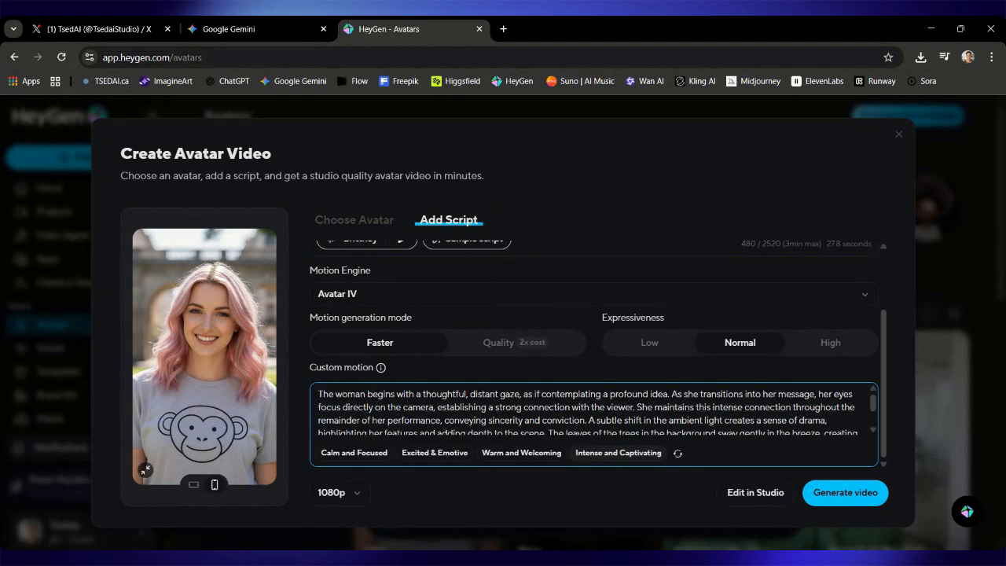
{"action": "left_click", "coordinate": [440, 454]}
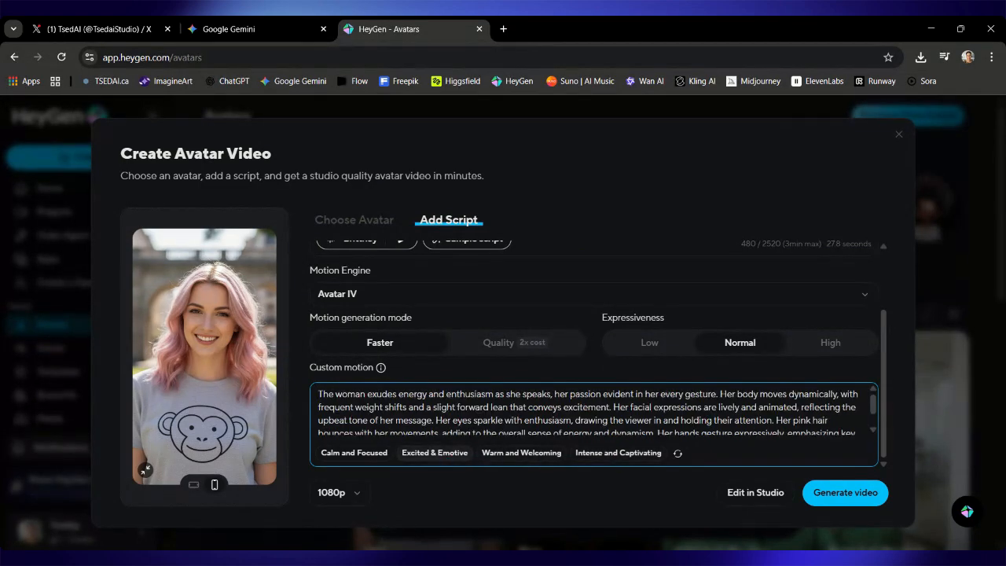
{"action": "scroll", "coordinate": [495, 422], "scroll_direction": "down", "scroll_amount": 1}
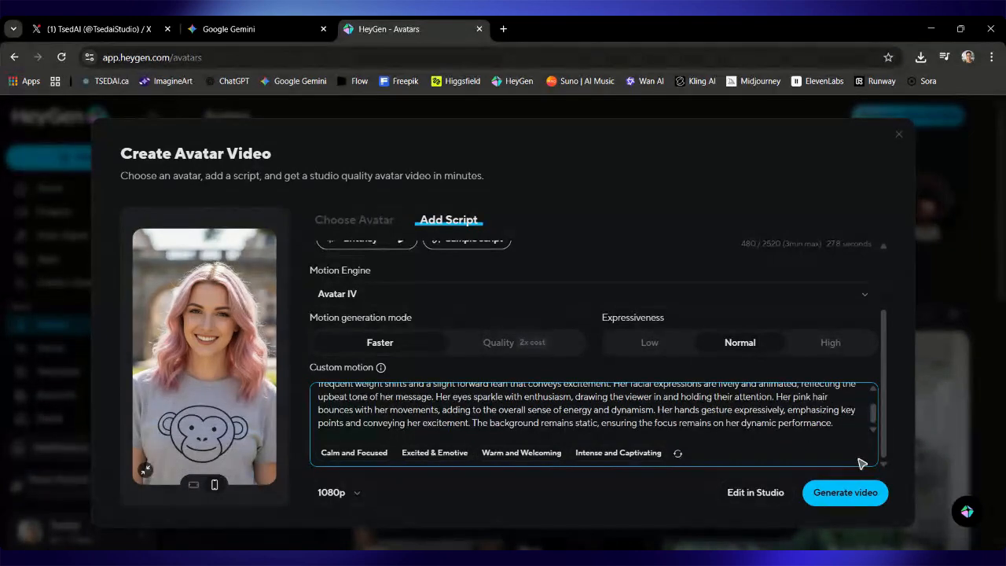
{"action": "left_click", "coordinate": [846, 495]}
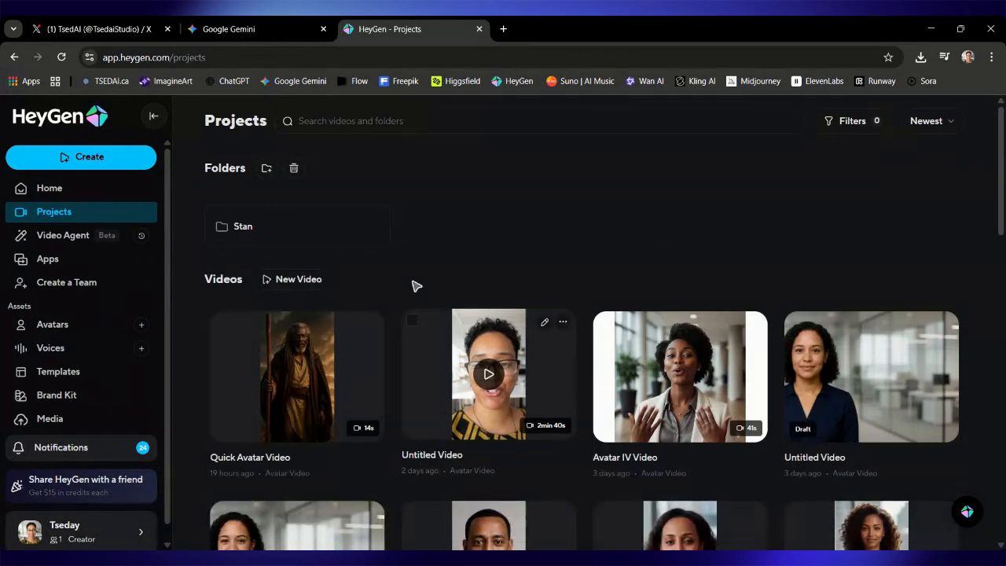
{"action": "left_click", "coordinate": [62, 57]}
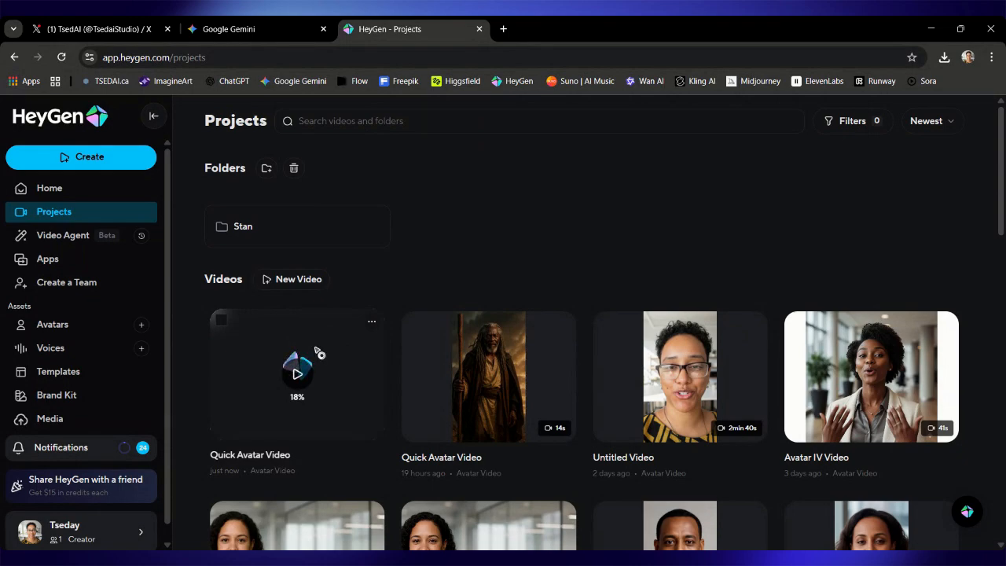
Switch to Gemini and request an image of the activist holding a sign saying "free the monkeys" in front of a caged monkey at the zoo.
{"action": "left_click", "coordinate": [270, 26]}
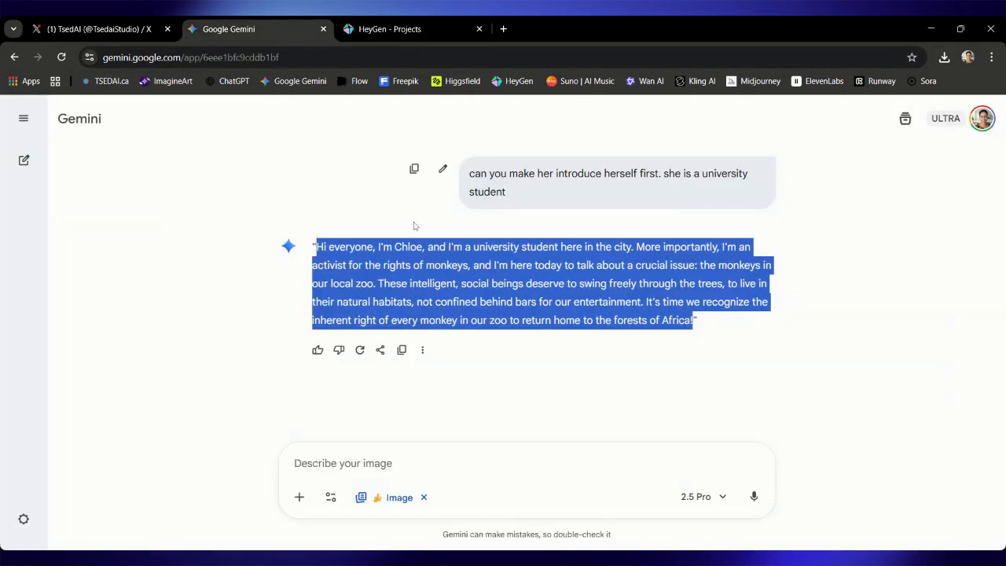
{"action": "scroll", "coordinate": [414, 229], "scroll_direction": "up", "scroll_amount": 2}
{"action": "scroll", "coordinate": [414, 229], "scroll_direction": "up", "scroll_amount": 2}
{"action": "scroll", "coordinate": [415, 229], "scroll_direction": "down", "scroll_amount": 3}
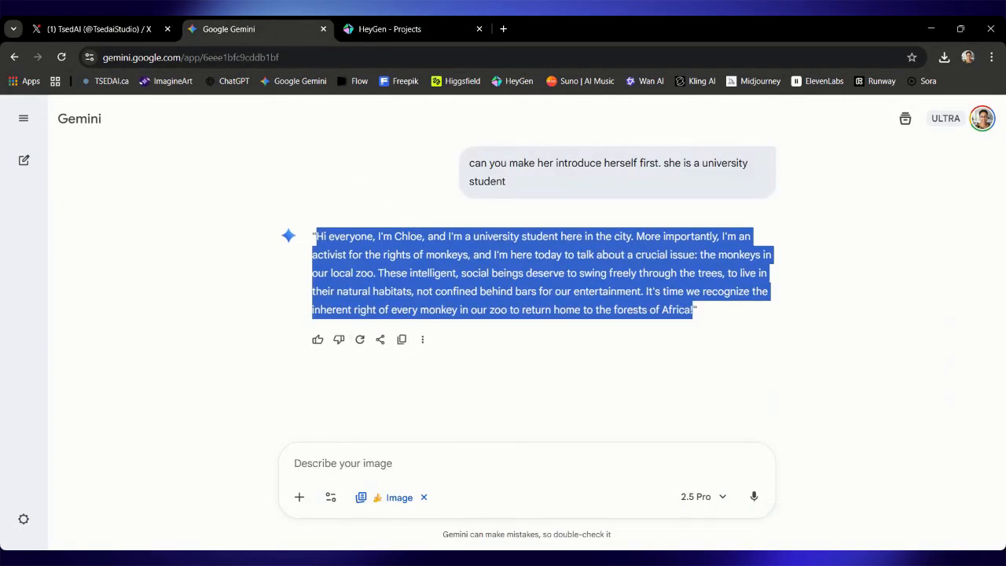
{"action": "left_click", "coordinate": [338, 485]}
{"action": "type", "text": "c"}
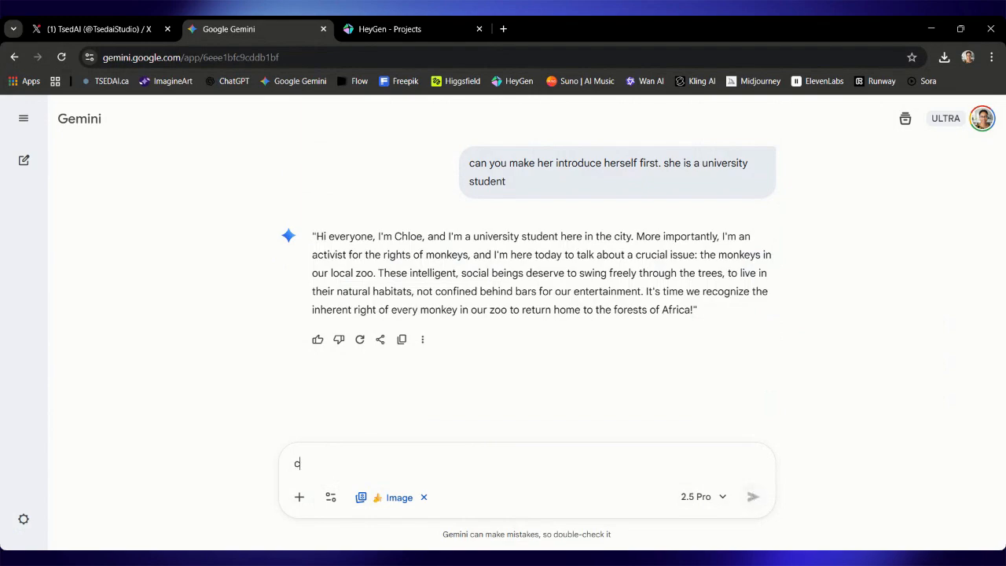
{"action": "type", "text": "an you generate an u"}
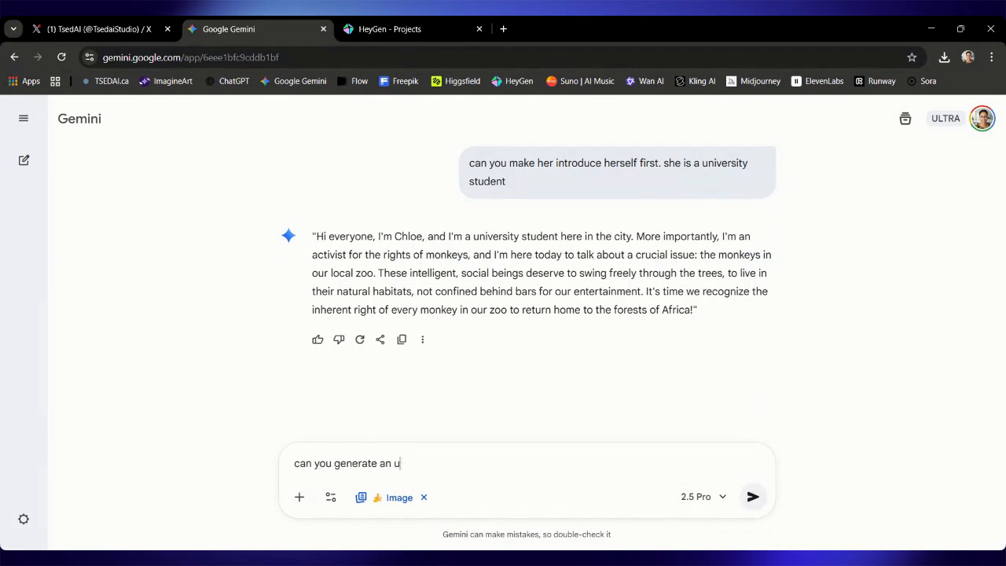
{"action": "key", "text": "BackSpace"}
{"action": "type", "text": "image of chloe"}
{"action": "type", "text": " holding a "}
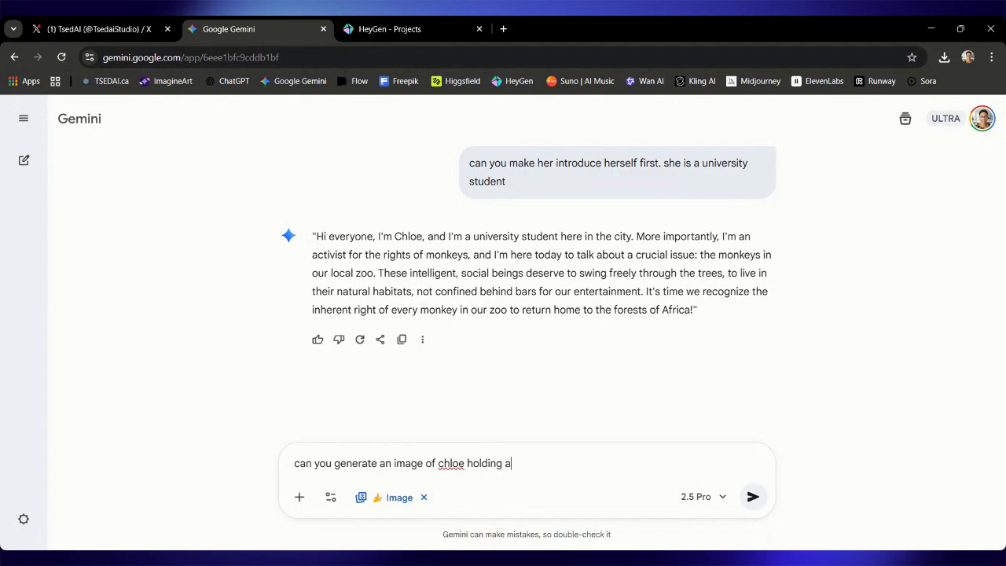
{"action": "type", "text": "sign in front fo a"}
{"action": "key", "text": "BackSpace"}
{"action": "key", "text": "BackSpace"}
{"action": "key", "text": "BackSpace"}
{"action": "key", "text": "BackSpace"}
{"action": "type", "text": "of a caged "}
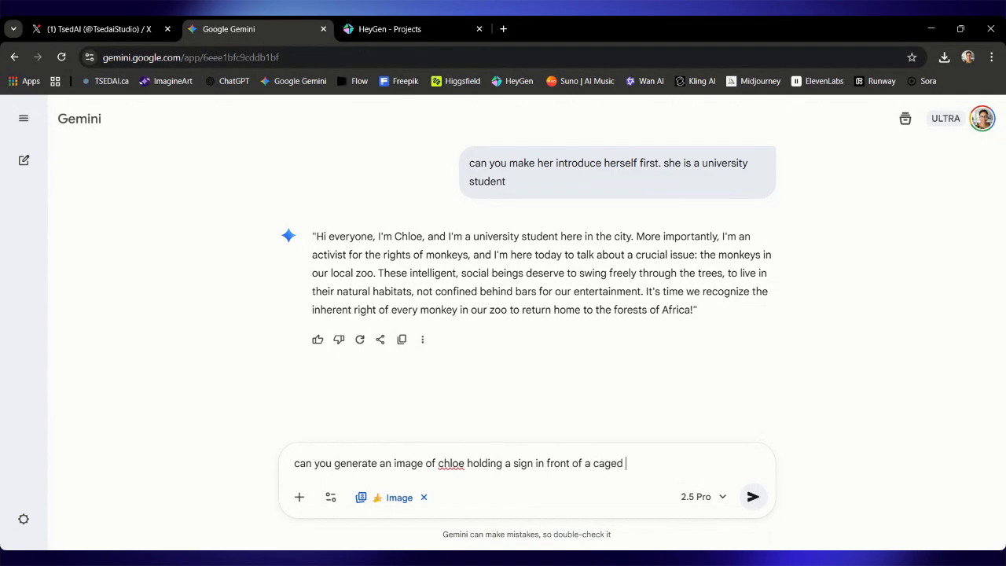
{"action": "type", "text": "monkey at the zoo. her sign should say"}
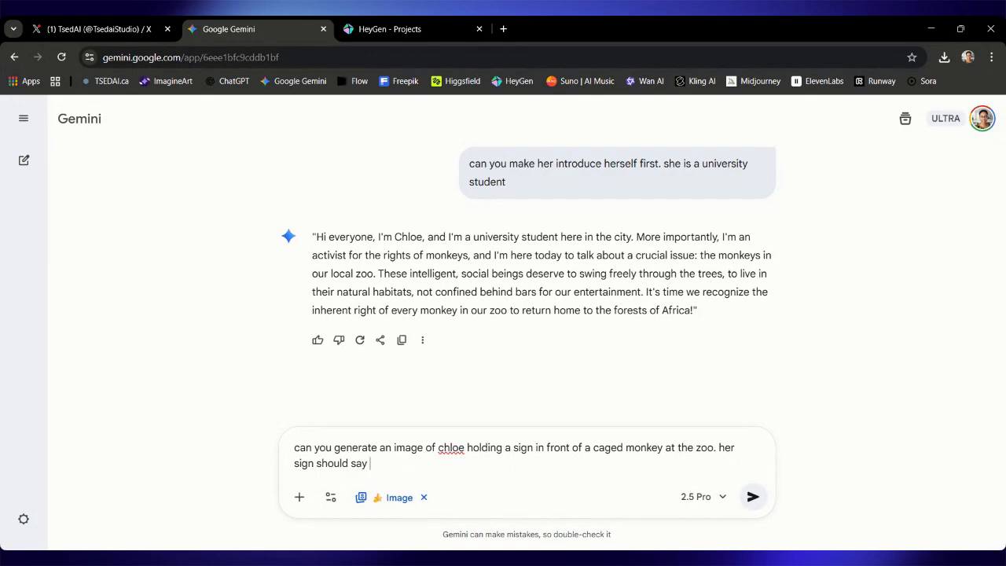
{"action": "type", "text": "free the monkey"}
{"action": "key", "text": "BackSpace"}
{"action": "type", "text": "ys\""}
{"action": "key", "text": "Return"}
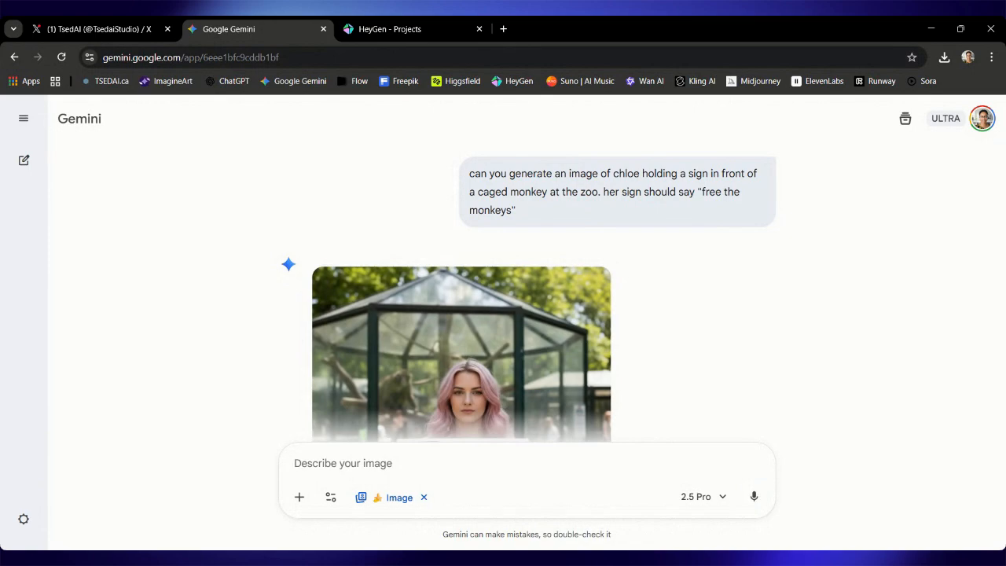
Write a Gemini message about animating this scene using veo 3.1, with her exclaiming "free the monkeys" and "shame on us".
{"action": "scroll", "coordinate": [368, 358], "scroll_direction": "down", "scroll_amount": 2}
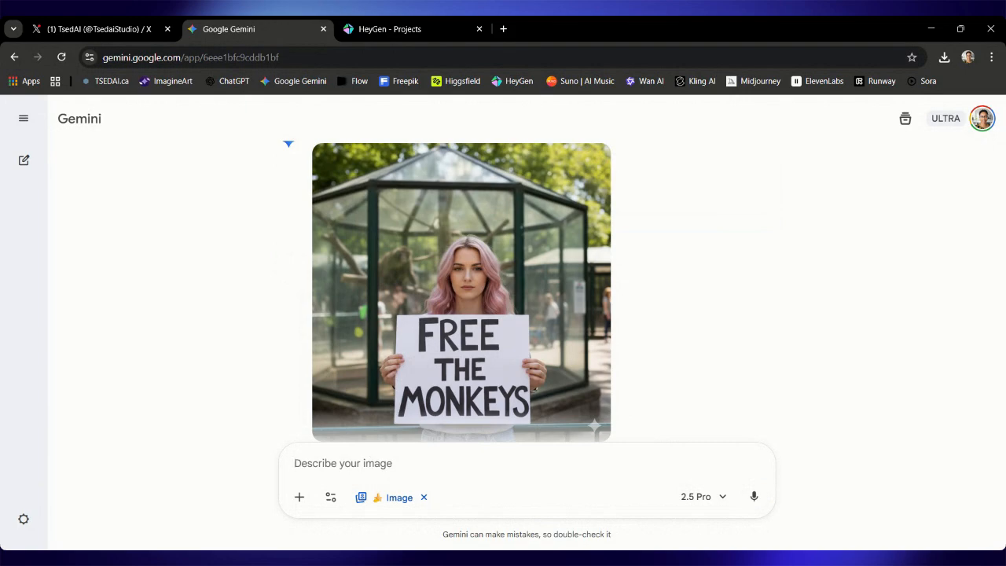
{"action": "type", "text": "i want to a"}
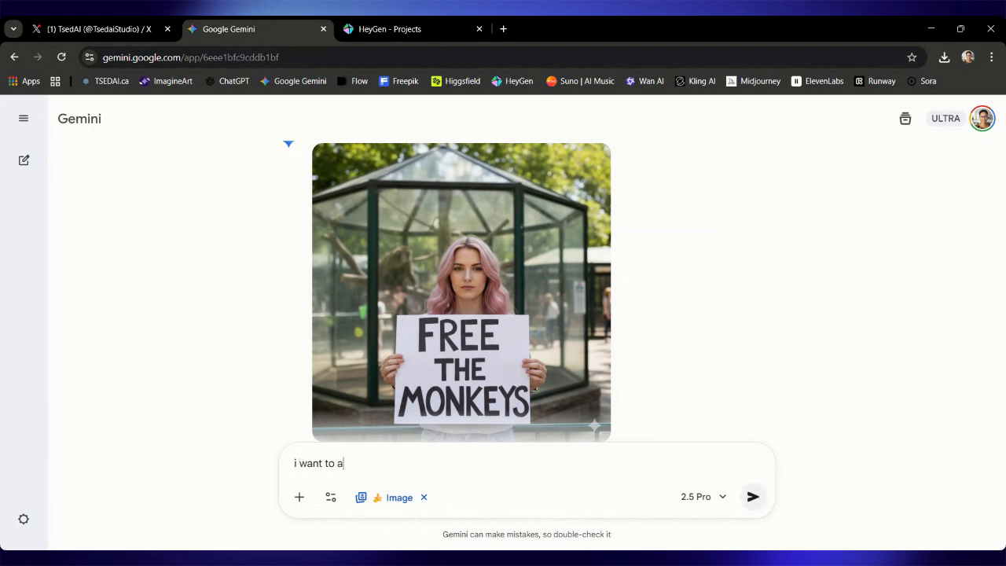
{"action": "type", "text": "nimate this scene using"}
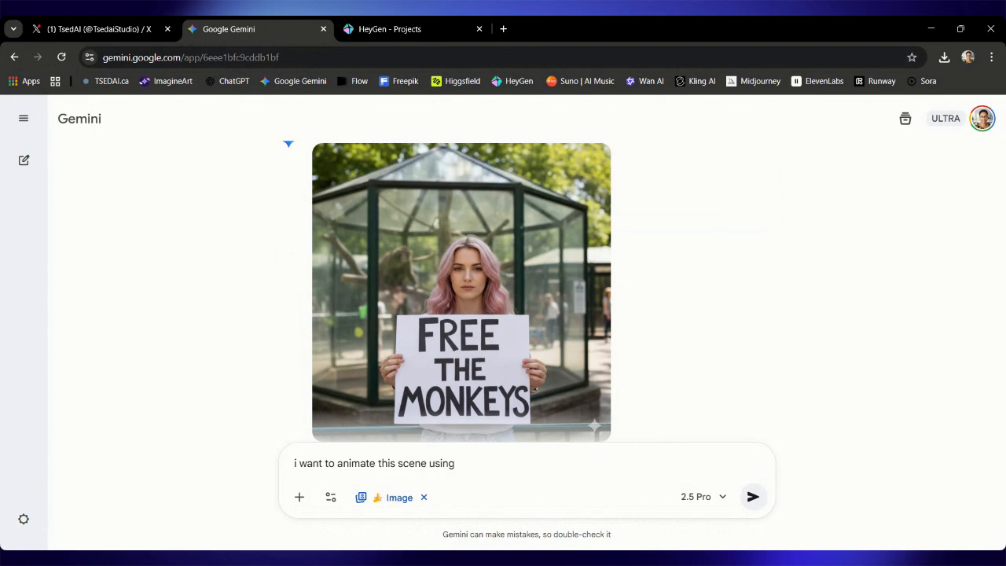
{"action": "type", "text": " veo 3.1"}
{"action": "type", "text": "want the mo"}
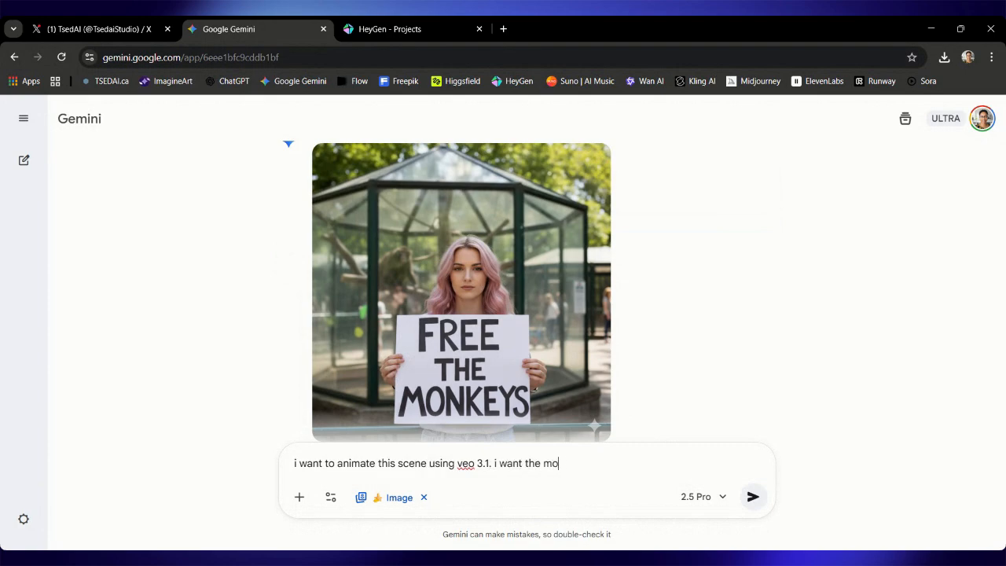
{"action": "type", "text": "nkey"}
{"action": "key", "text": "BackSpace"}
{"action": "key", "text": "BackSpace"}
{"action": "key", "text": "BackSpace"}
{"action": "key", "text": "BackSpace"}
{"action": "key", "text": "BackSpace"}
{"action": "key", "text": "BackSpace"}
{"action": "key", "text": "BackSpace"}
{"action": "key", "text": "BackSpace"}
{"action": "key", "text": "BackSpace"}
{"action": "type", "text": "her to say l"}
{"action": "key", "text": "BackSpace"}
{"action": "key", "text": "BackSpace"}
{"action": "type", "text": "exclaim \"free the monkeys\""}
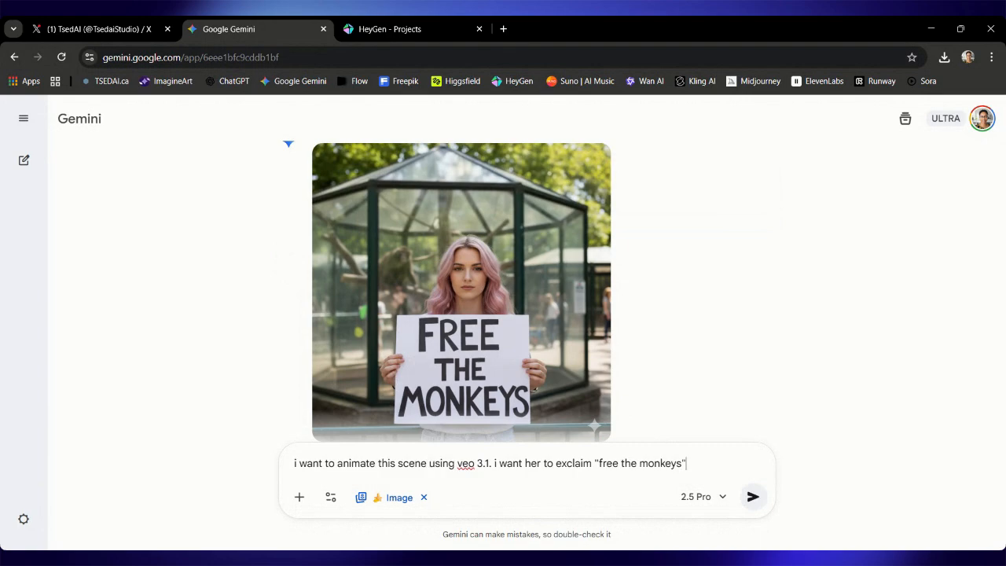
{"action": "type", "text": " shame on us"}
{"action": "type", "text": "\""}
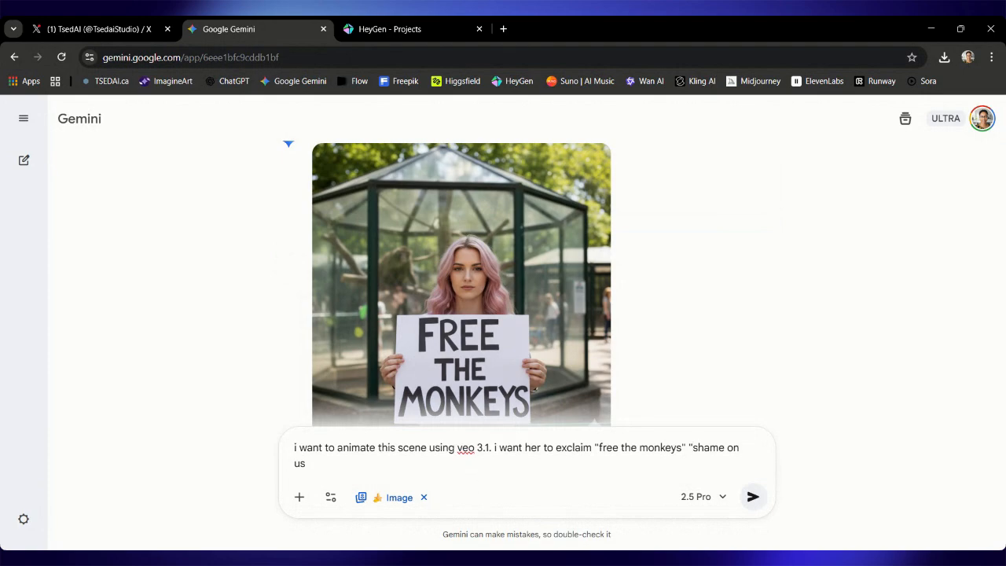
{"action": "type", "text": "monkey"}
{"action": "key", "text": "BackSpace"}
{"action": "key", "text": "BackSpace"}
{"action": "key", "text": "BackSpace"}
{"action": "key", "text": "BackSpace"}
{"action": "key", "text": "BackSpace"}
{"action": "key", "text": "BackSpace"}
{"action": "key", "text": "BackSpace"}
{"action": "type", "text": "and the monkeys ar"}
{"action": "key", "text": "BackSpace"}
{"action": "key", "text": "BackSpace"}
{"action": "key", "text": "BackSpace"}
{"action": "key", "text": "BackSpace"}
{"action": "key", "text": "BackSpace"}
{"action": "key", "text": "BackSpace"}
{"action": "key", "text": "BackSpace"}
{"action": "key", "text": "BackSpace"}
{"action": "key", "text": "BackSpace"}
{"action": "key", "text": "BackSpace"}
{"action": "key", "text": "BackSpace"}
{"action": "key", "text": "BackSpace"}
{"action": "key", "text": "BackSpace"}
{"action": "key", "text": "BackSpace"}
{"action": "key", "text": "BackSpace"}
{"action": "key", "text": "BackSpace"}
{"action": "key", "text": "BackSpace"}
{"action": "key", "text": "BackSpace"}
Ask for more suitable details to make this 8 second scene dynamic and captivating, and submit the message.
{"action": "type", "text": "add more suitable details "}
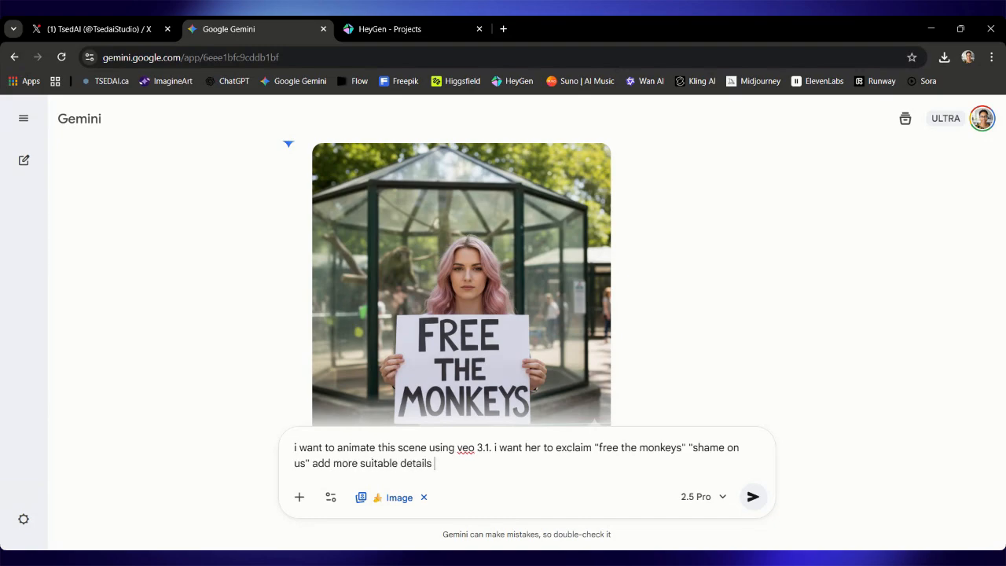
{"action": "type", "text": "to make this 8 secons"}
{"action": "key", "text": "BackSpace"}
{"action": "type", "text": "d scene"}
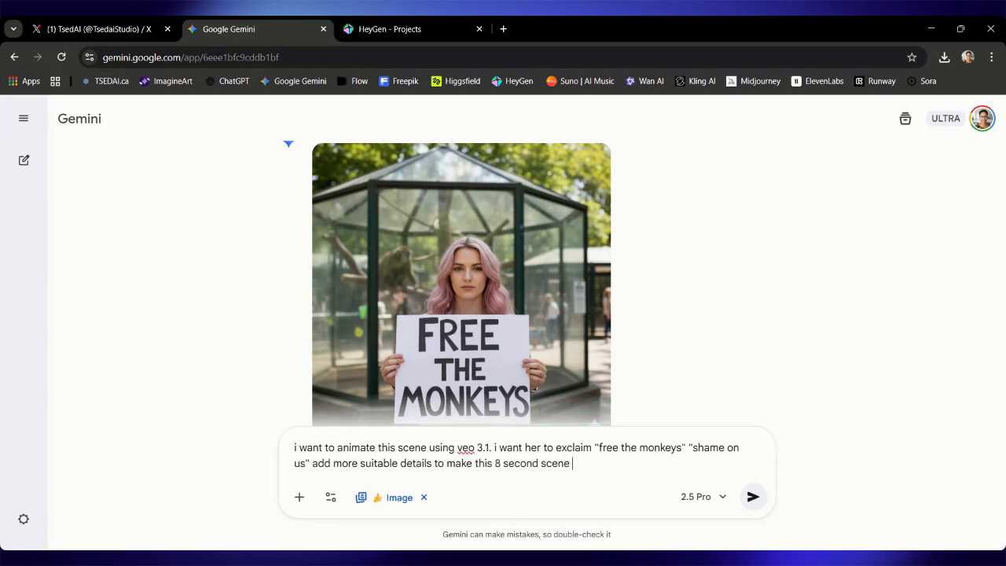
{"action": "type", "text": " dynamic and captivating"}
{"action": "key", "text": "Return"}
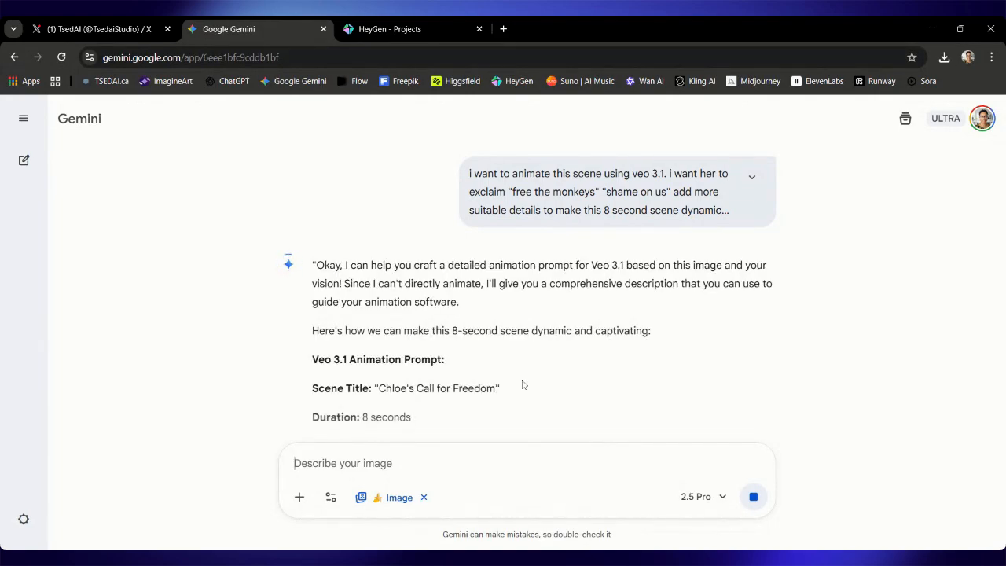
Read through the Veo 3.1 animation prompt and select its text from the scene title through the key visual elements.
{"action": "scroll", "coordinate": [472, 364], "scroll_direction": "down", "scroll_amount": 2}
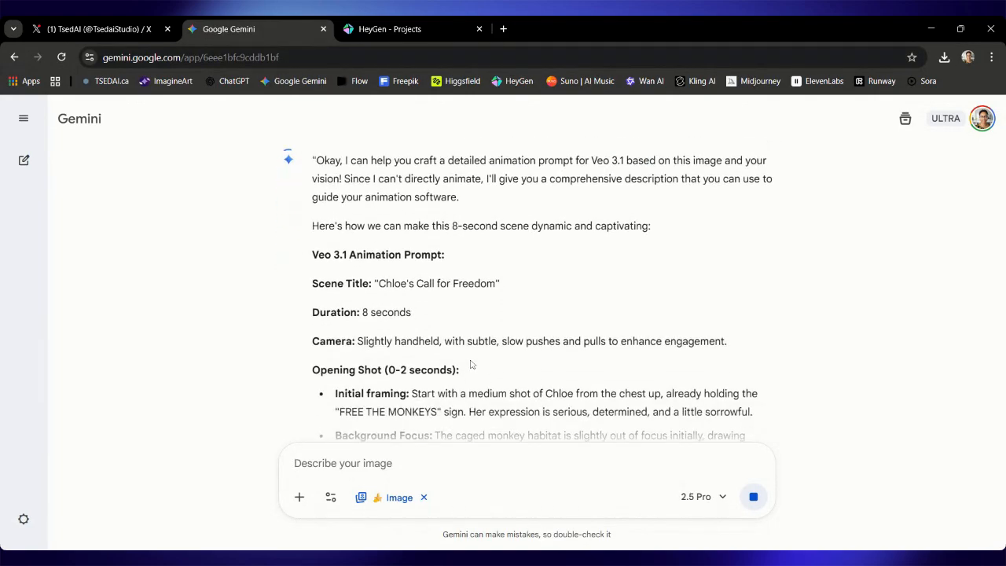
{"action": "scroll", "coordinate": [468, 338], "scroll_direction": "down", "scroll_amount": 2}
{"action": "scroll", "coordinate": [466, 331], "scroll_direction": "up", "scroll_amount": 1}
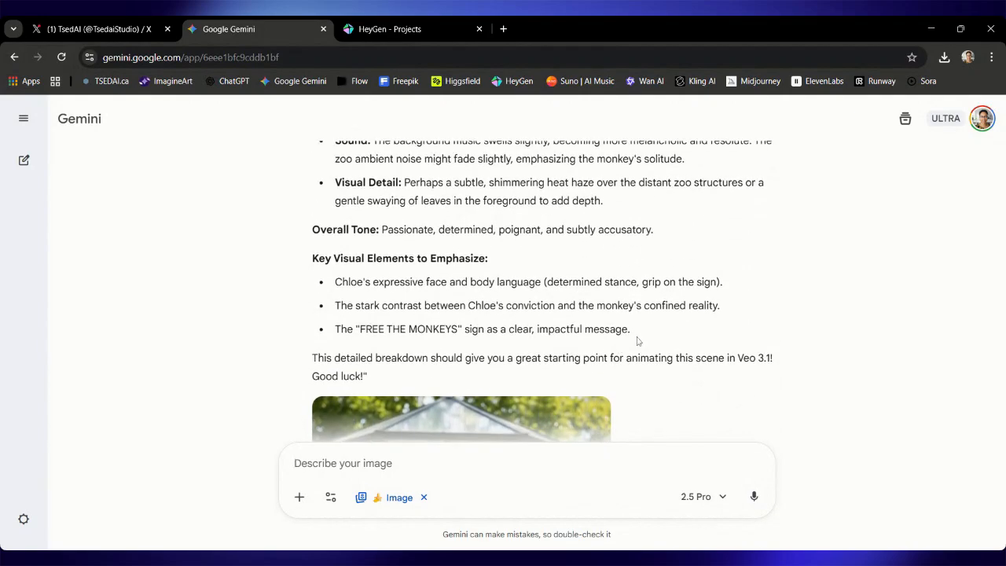
{"action": "left_click_drag", "start_coordinate": [641, 336], "coordinate": [314, 197]}
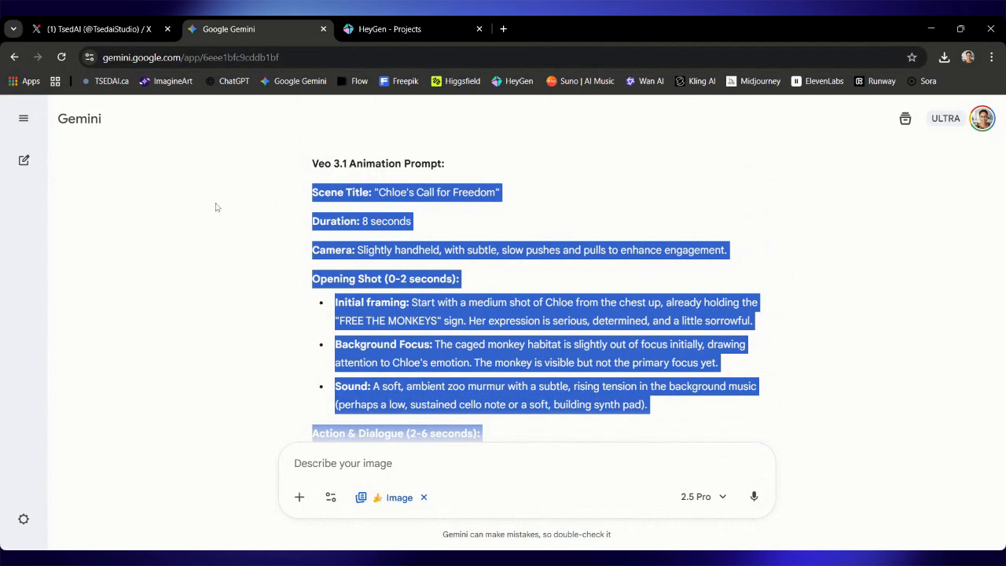
Switch to HeyGen and refresh the projects page to check the rendering progress of the newest avatar video.
{"action": "left_click", "coordinate": [455, 24]}
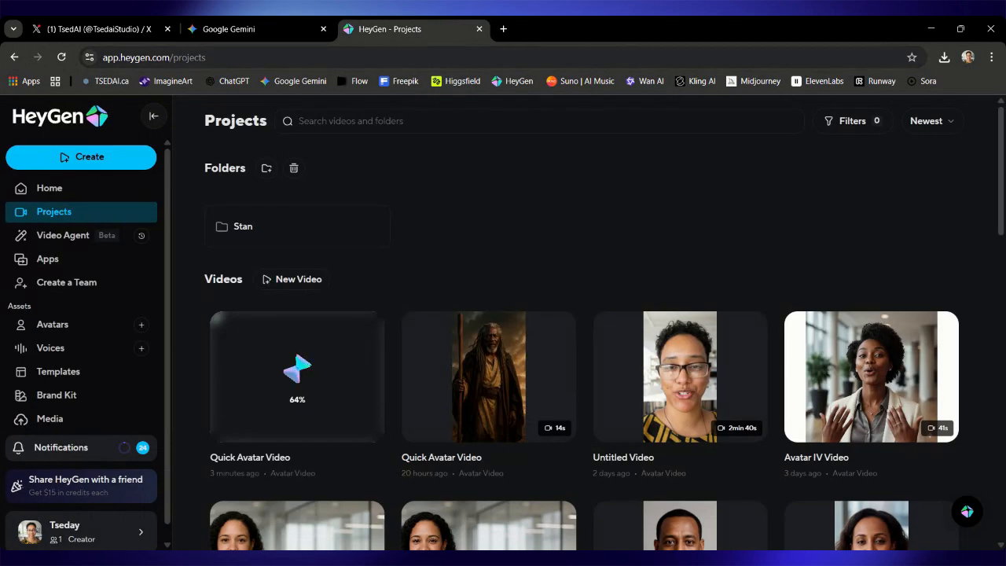
{"action": "left_click", "coordinate": [62, 57]}
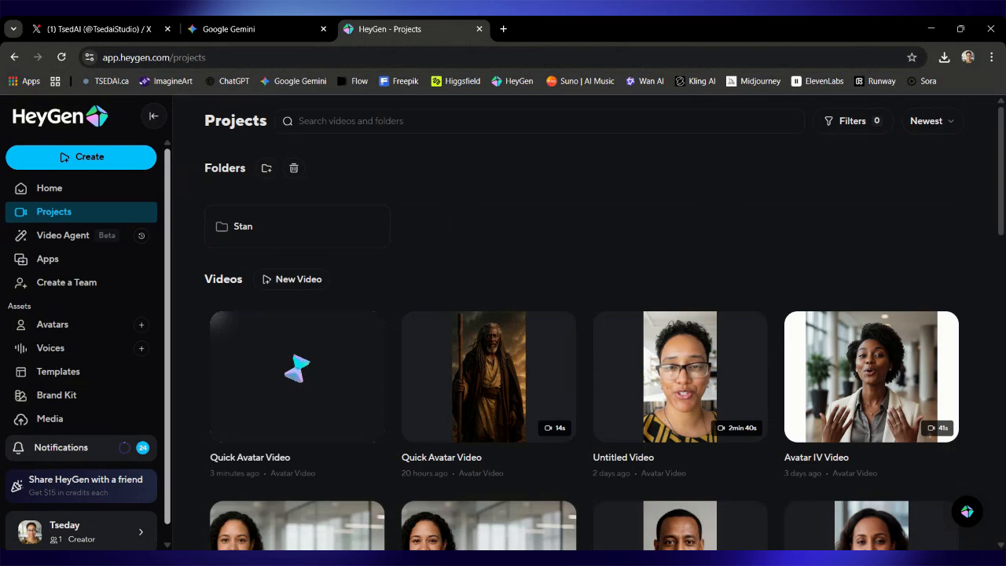
{"action": "mouse_move", "coordinate": [294, 365]}
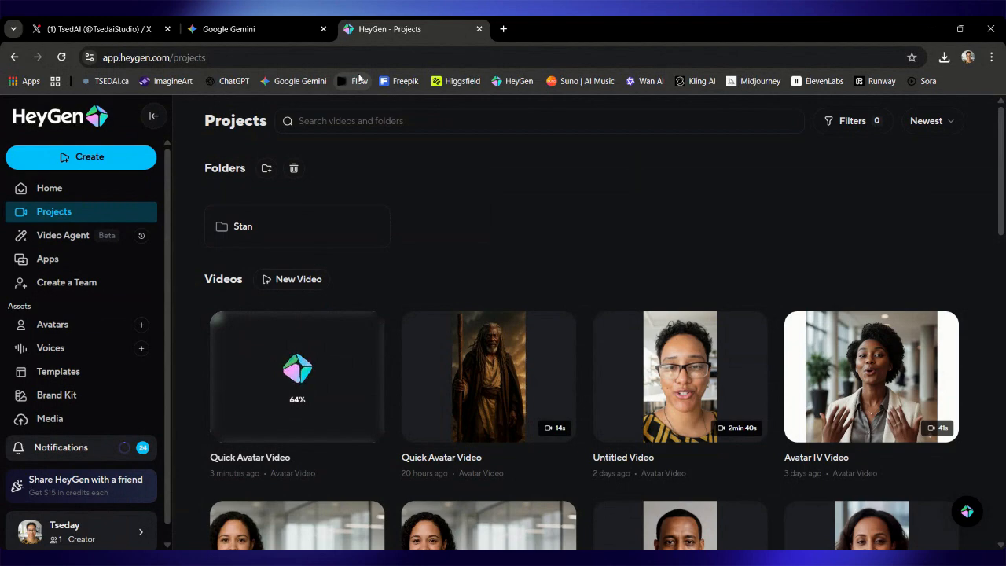
Search the web for "flow google" in a new tab and open the Google Labs page about Flow.
{"action": "left_click", "coordinate": [504, 29]}
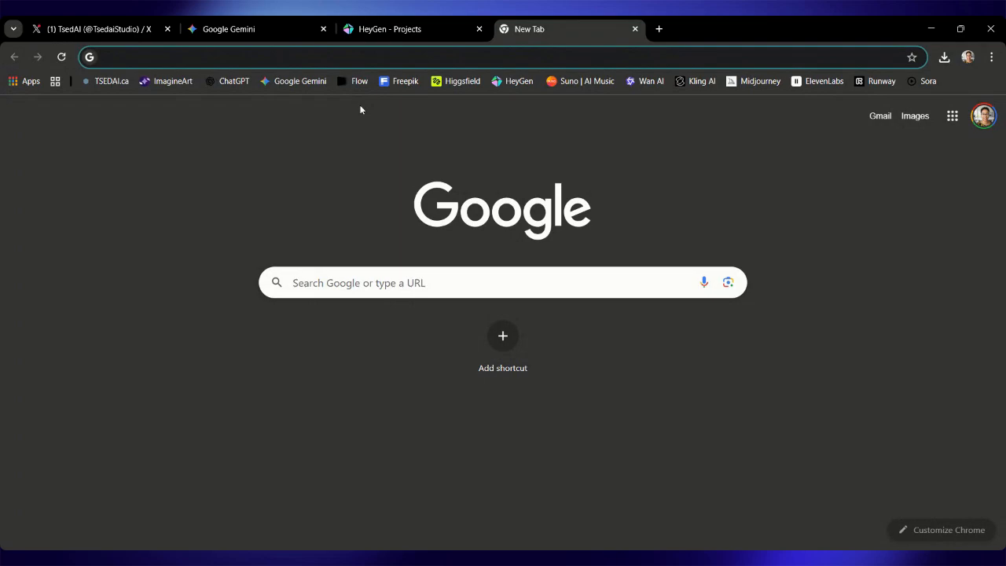
{"action": "type", "text": "flow "}
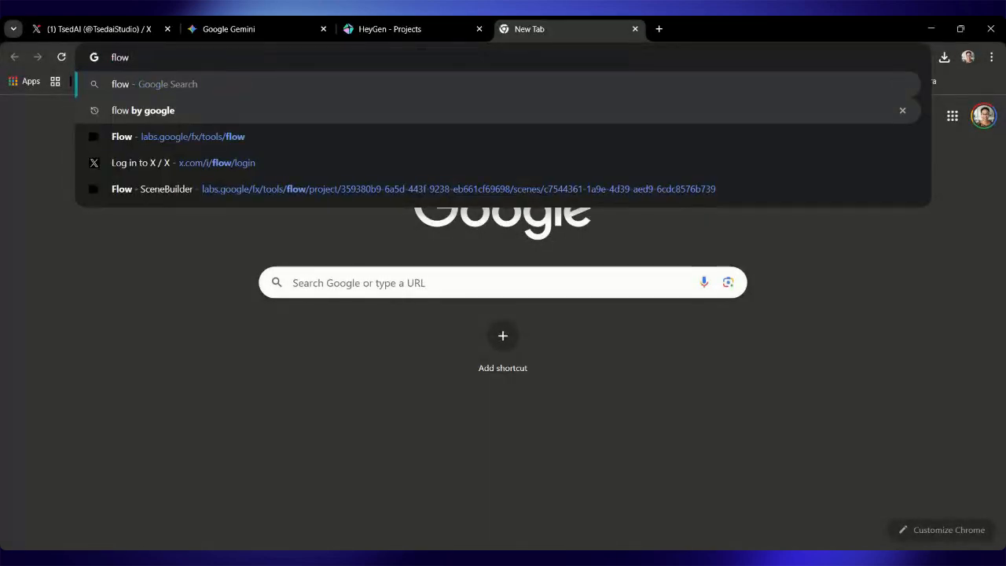
{"action": "type", "text": "google"}
{"action": "key", "text": "Return"}
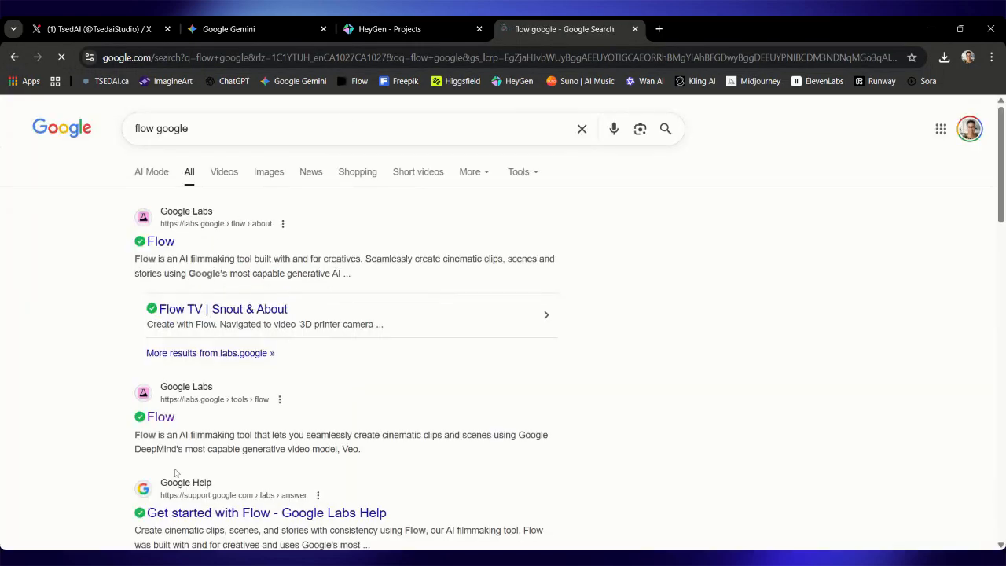
{"action": "scroll", "coordinate": [176, 472], "scroll_direction": "down", "scroll_amount": 2}
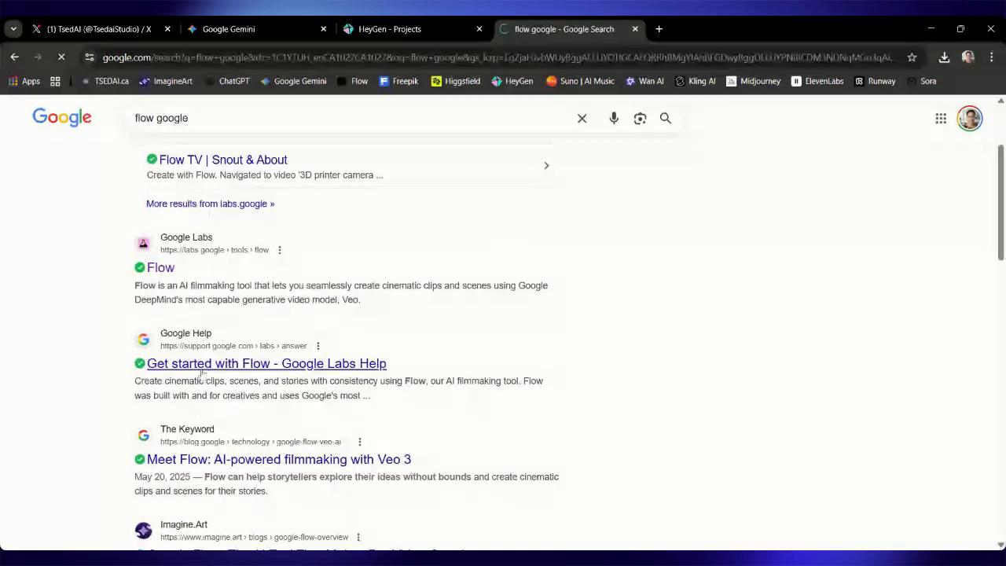
{"action": "left_click", "coordinate": [14, 57]}
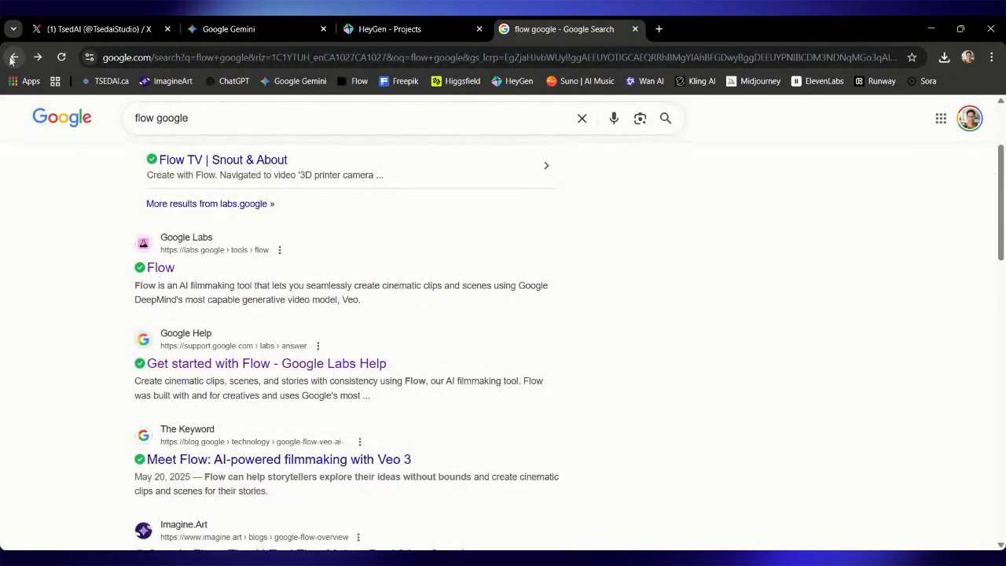
{"action": "left_click", "coordinate": [168, 245]}
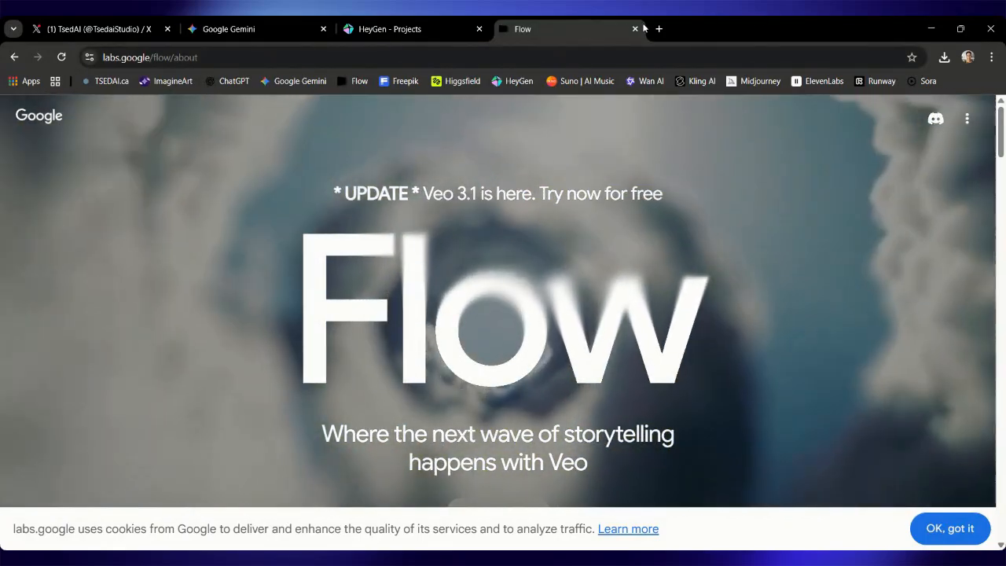
Open ImagineArt's video studio in a new tab and look through its video models for the Google Veo 3.1 options.
{"action": "left_click", "coordinate": [658, 28]}
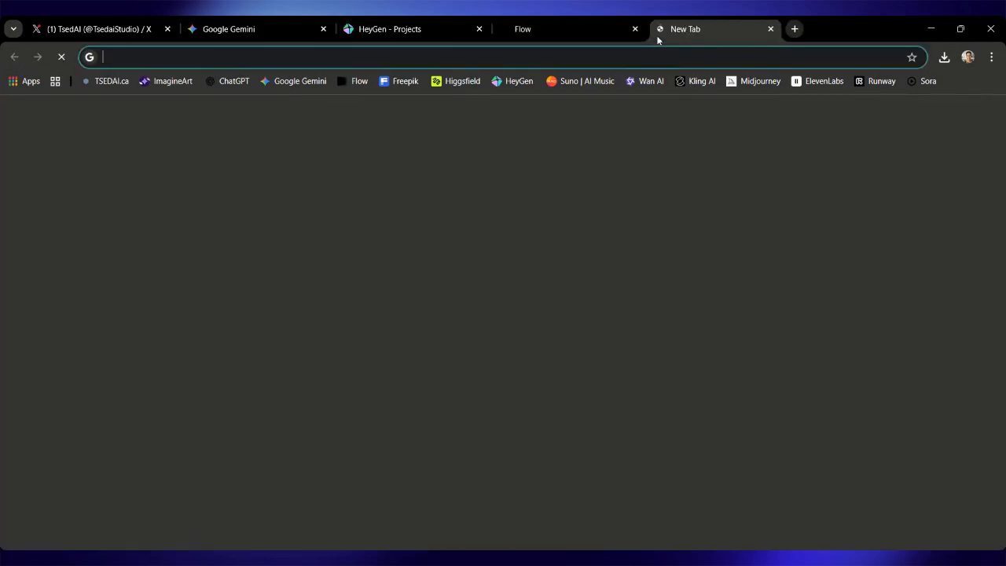
{"action": "left_click", "coordinate": [160, 81]}
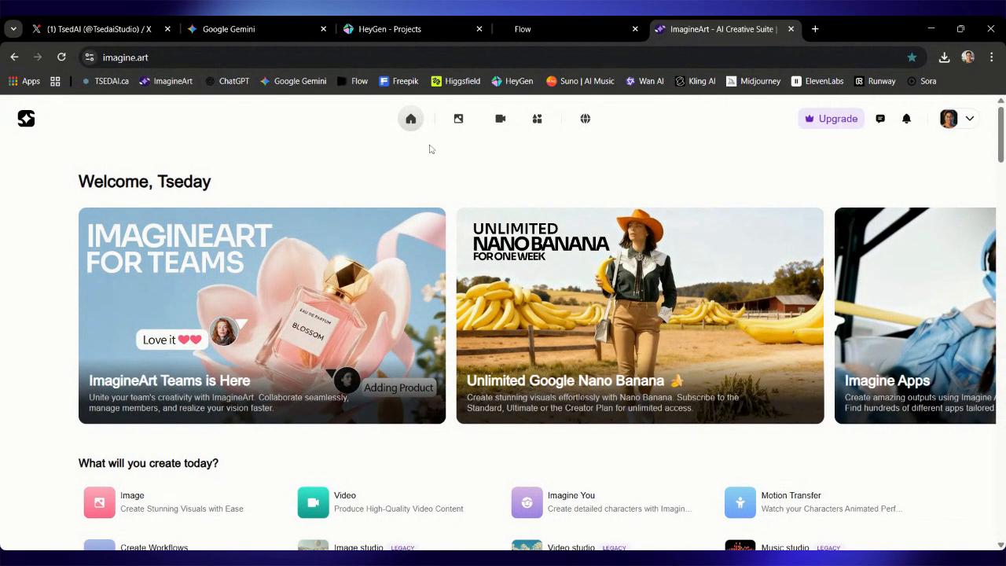
{"action": "left_click", "coordinate": [501, 119]}
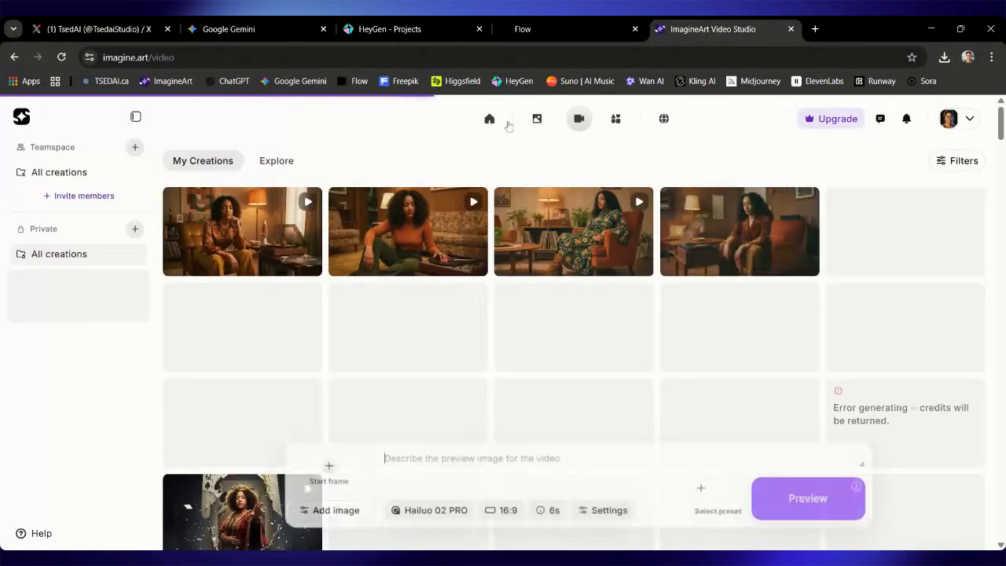
{"action": "left_click", "coordinate": [425, 512]}
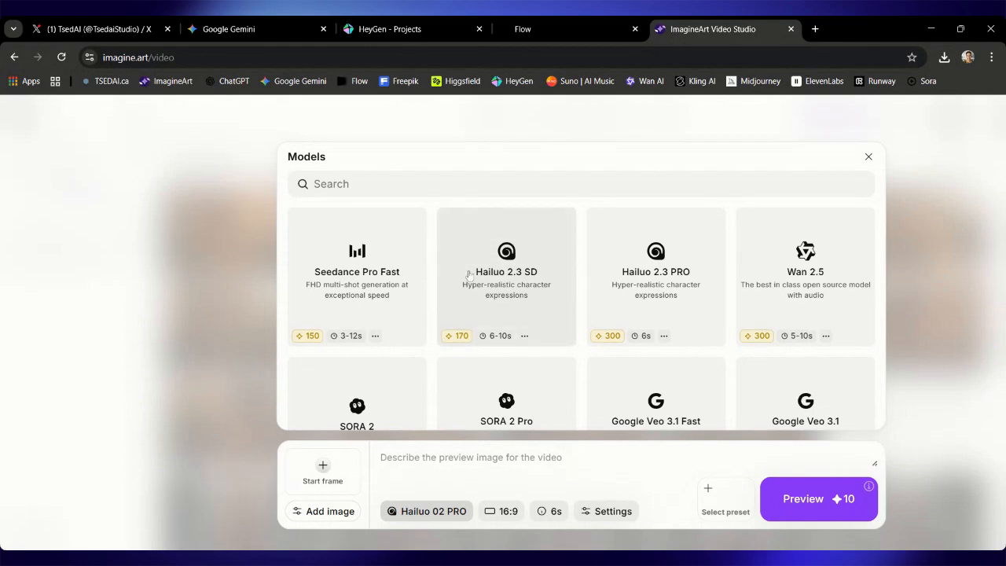
{"action": "scroll", "coordinate": [467, 274], "scroll_direction": "down", "scroll_amount": 2}
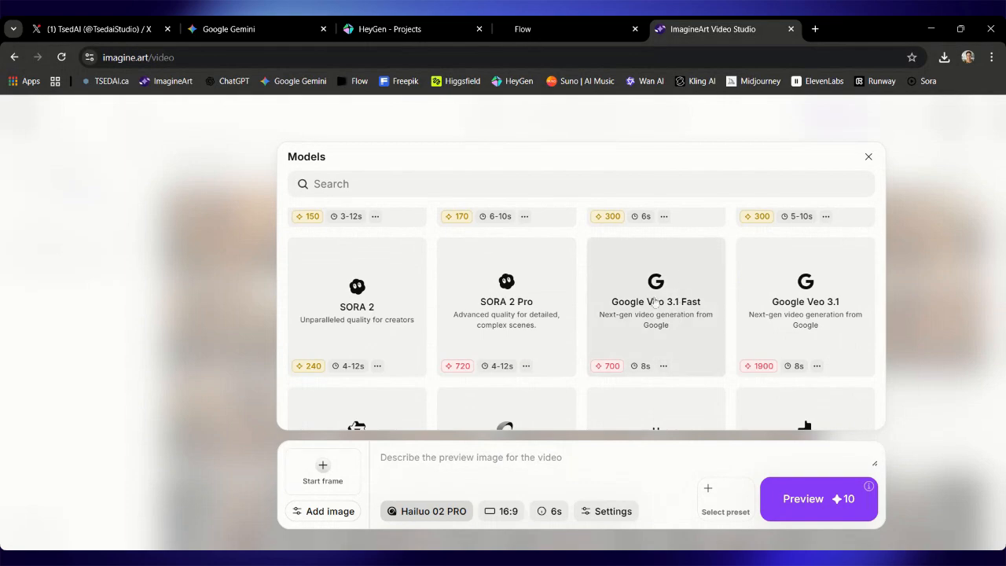
Open Freepik in a new tab and log in with the suggested Google account.
{"action": "left_click", "coordinate": [815, 29]}
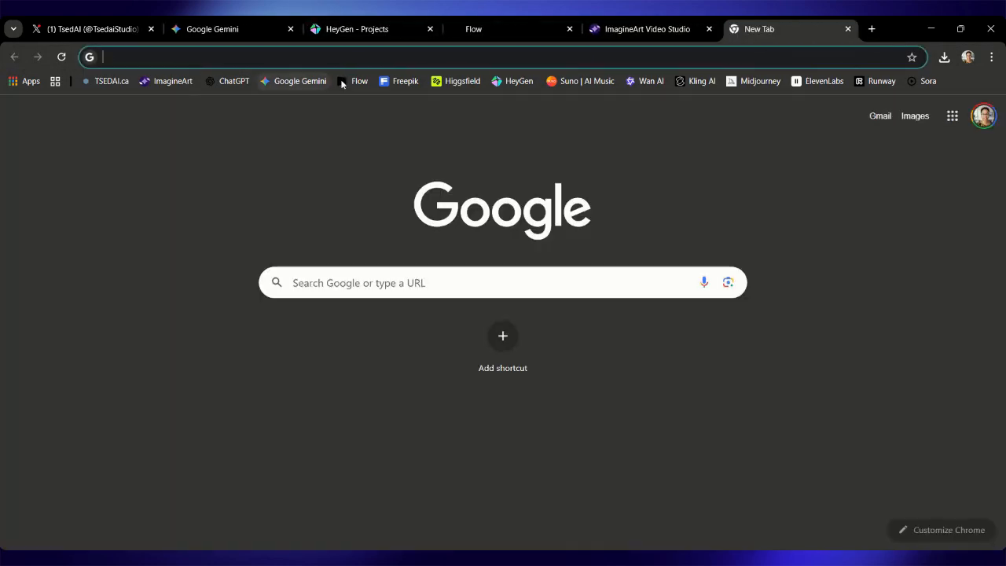
{"action": "left_click", "coordinate": [377, 84]}
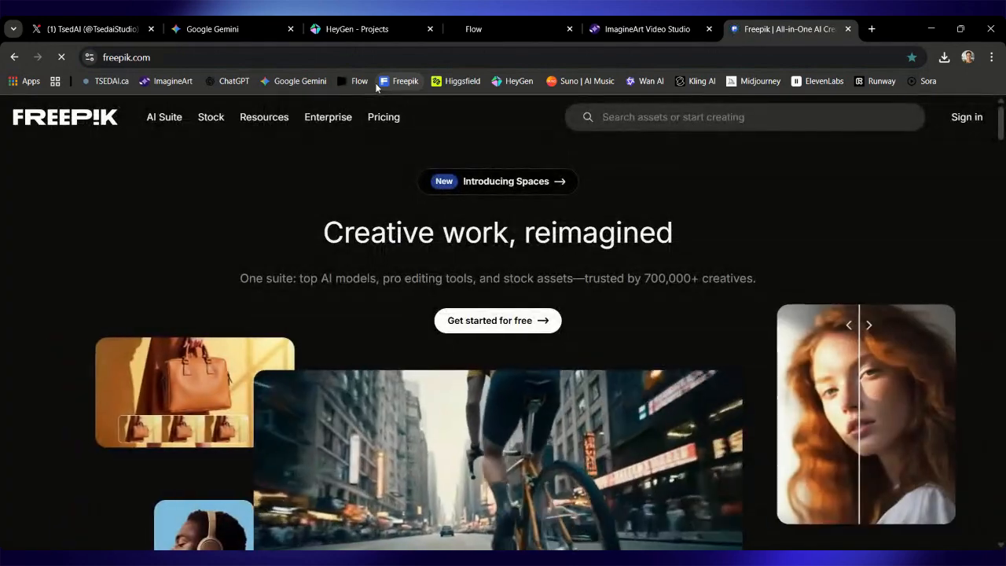
{"action": "left_click", "coordinate": [957, 122]}
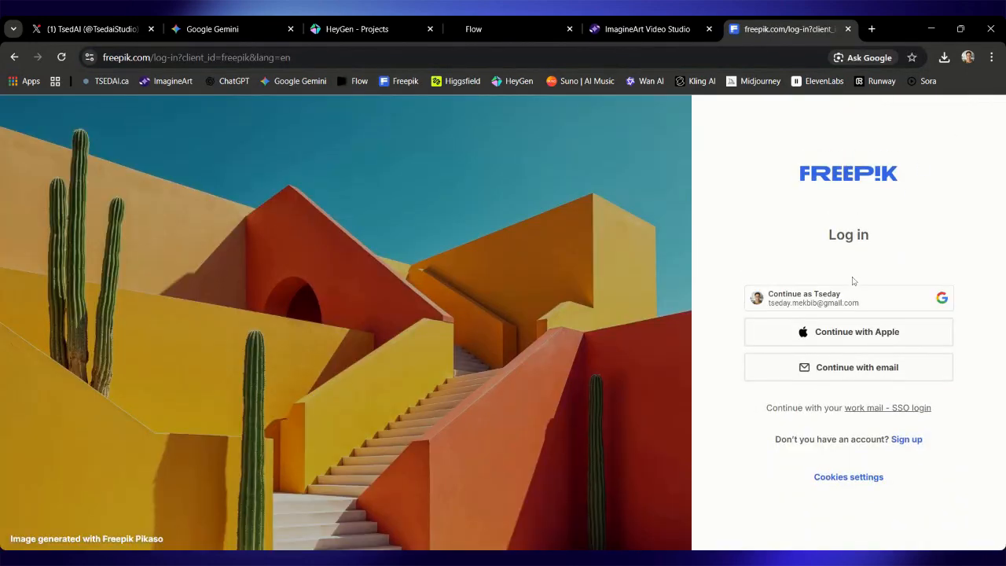
{"action": "left_click", "coordinate": [848, 295]}
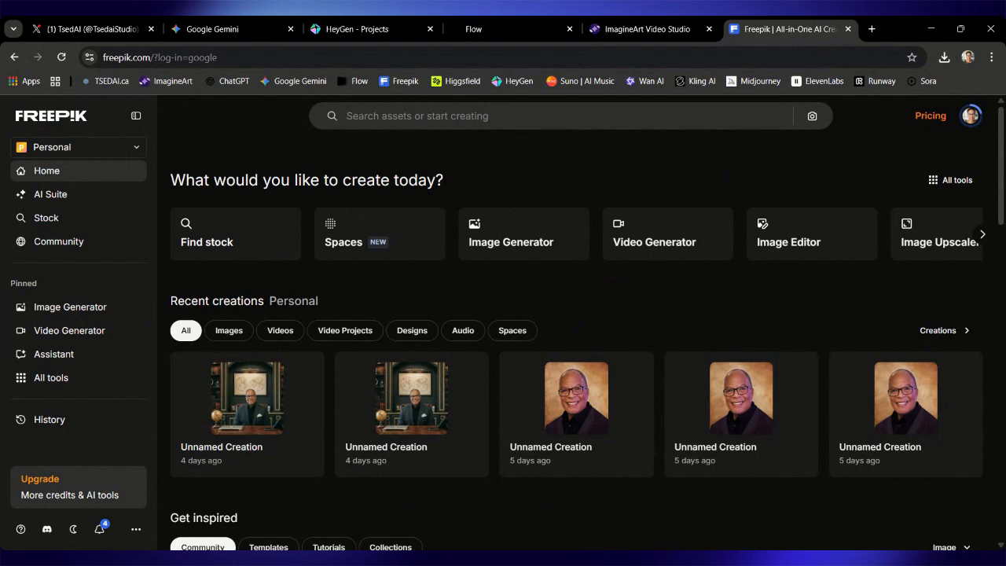
Go to Freepik's Video Generator and view the list of available video models.
{"action": "scroll", "coordinate": [310, 300], "scroll_direction": "down", "scroll_amount": 5}
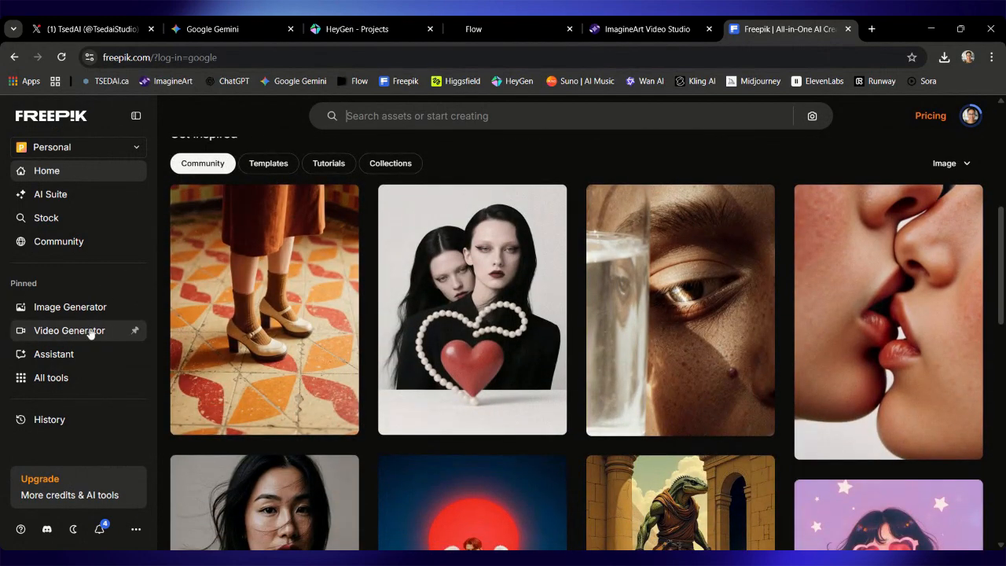
{"action": "left_click", "coordinate": [90, 333]}
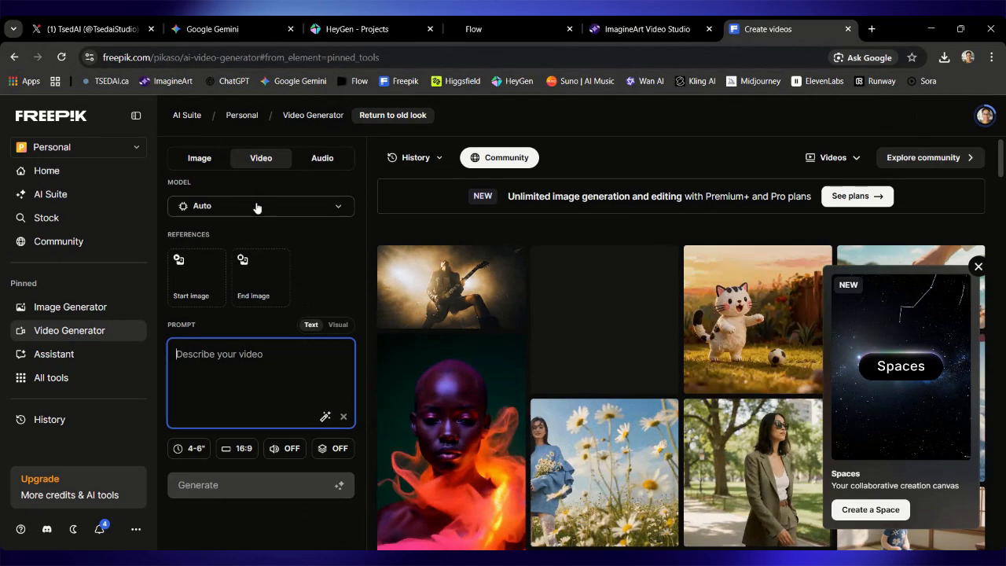
{"action": "left_click", "coordinate": [257, 207]}
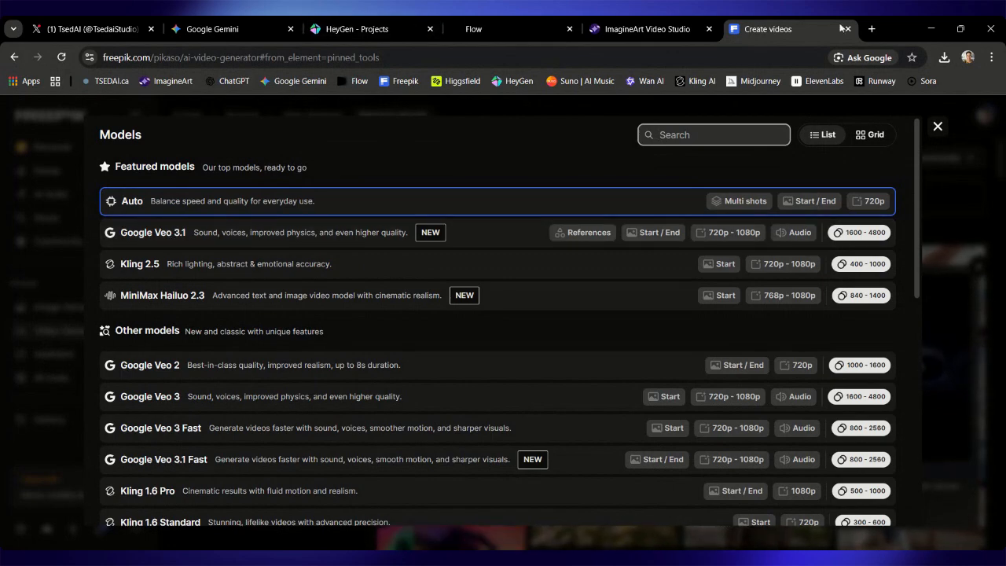
Open Higgsfield in a new tab and look through its video features and models for Google Veo 3.1.
{"action": "left_click", "coordinate": [872, 29]}
{"action": "left_click", "coordinate": [455, 90]}
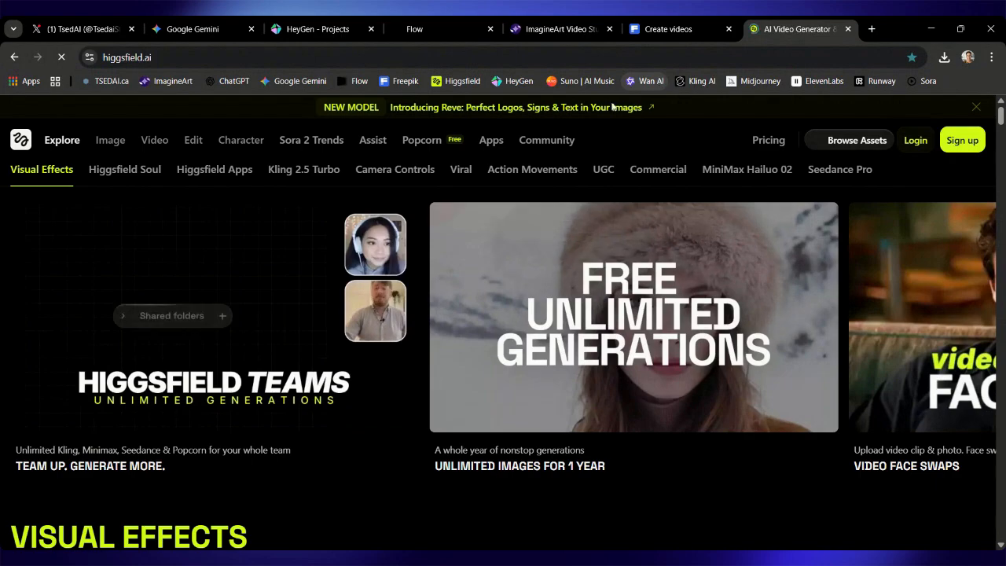
{"action": "mouse_move", "coordinate": [161, 143]}
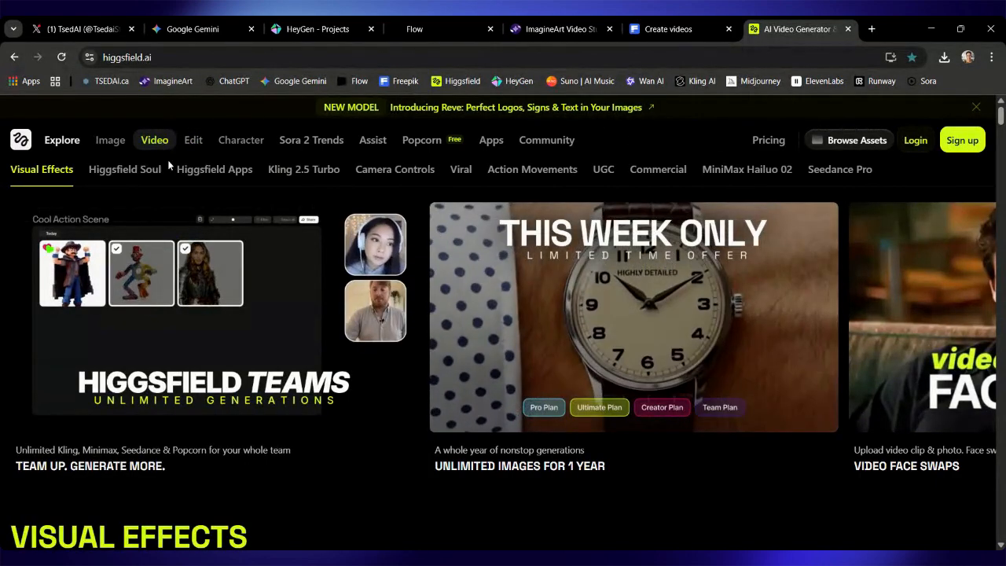
{"action": "left_click", "coordinate": [157, 143]}
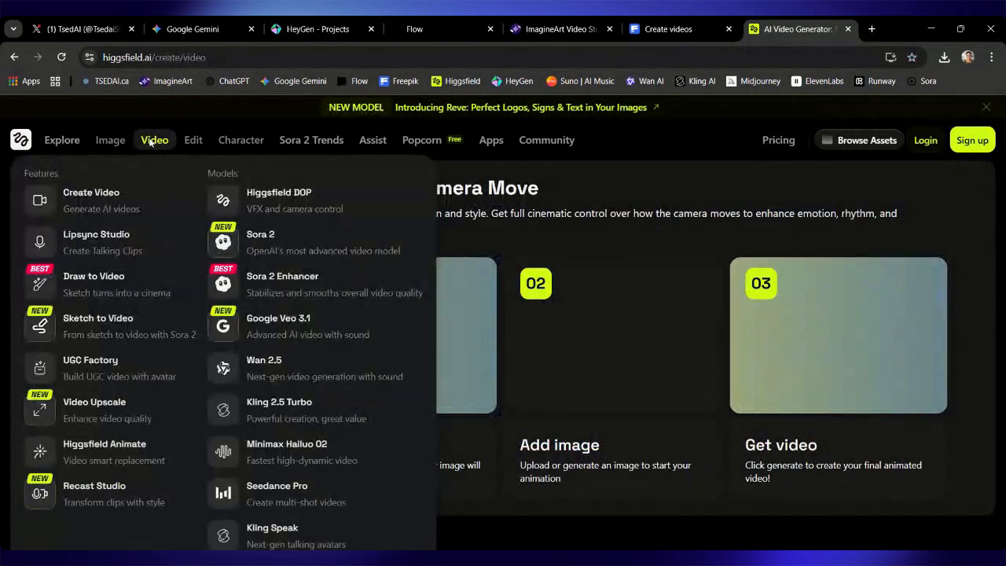
{"action": "mouse_move", "coordinate": [179, 149]}
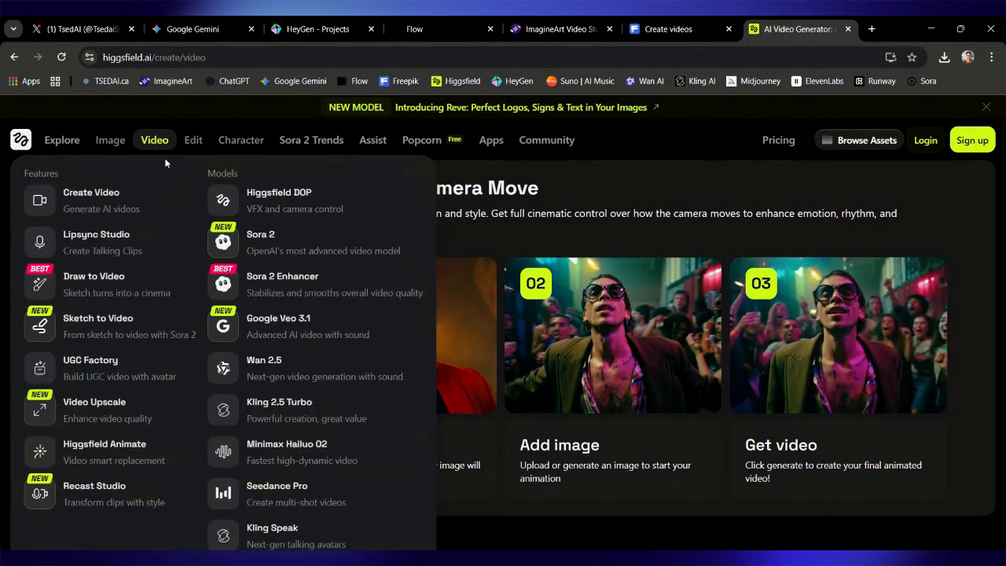
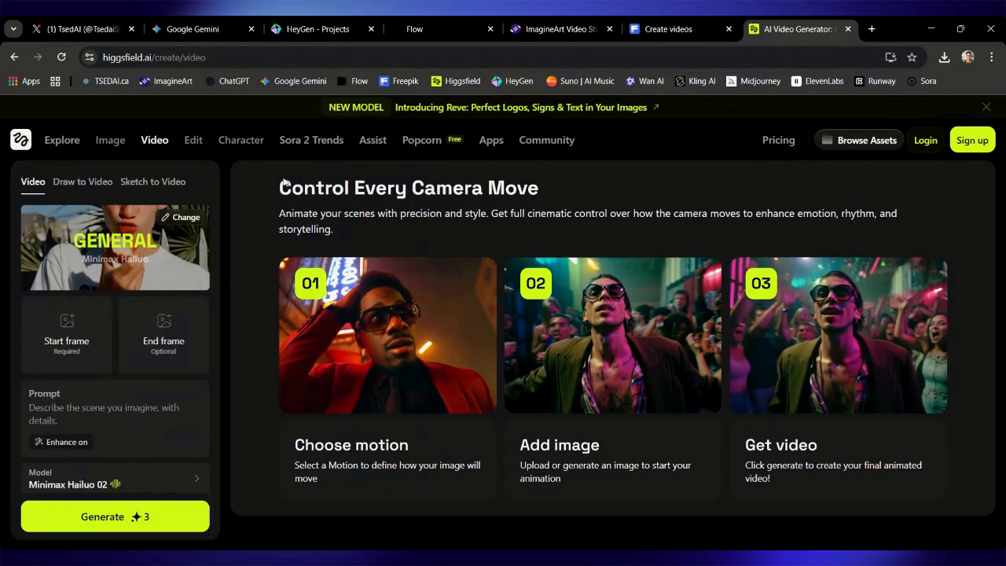
{"action": "mouse_move", "coordinate": [155, 140]}
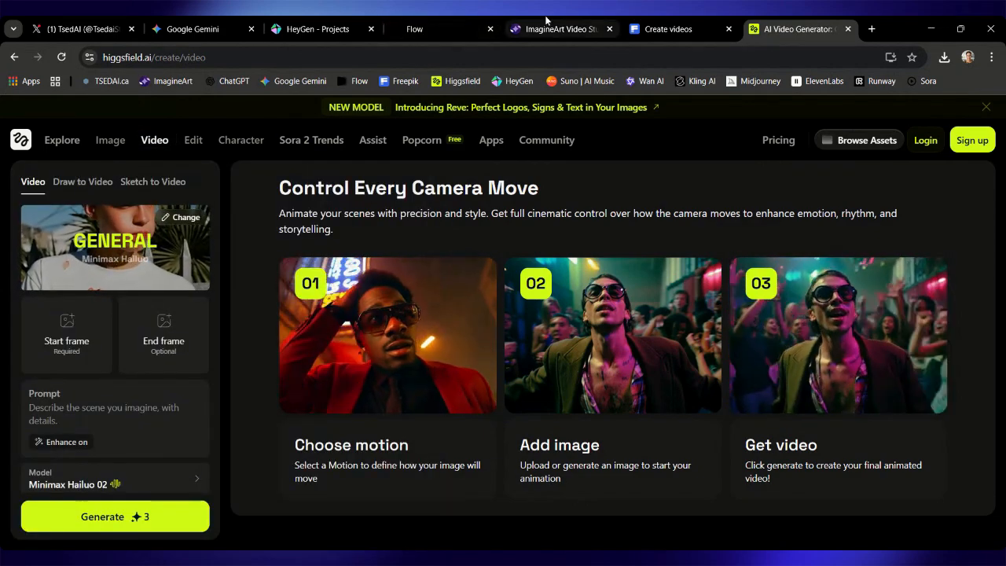
Return to Freepik's video generator, look through the full model list and select Google Veo 3.1.
{"action": "left_click", "coordinate": [652, 29]}
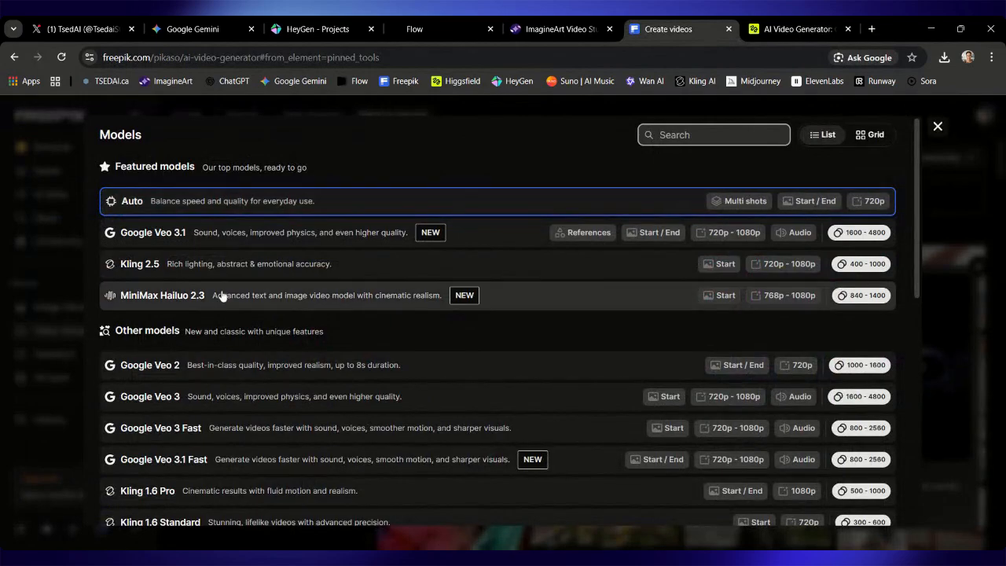
{"action": "scroll", "coordinate": [198, 386], "scroll_direction": "down", "scroll_amount": 1}
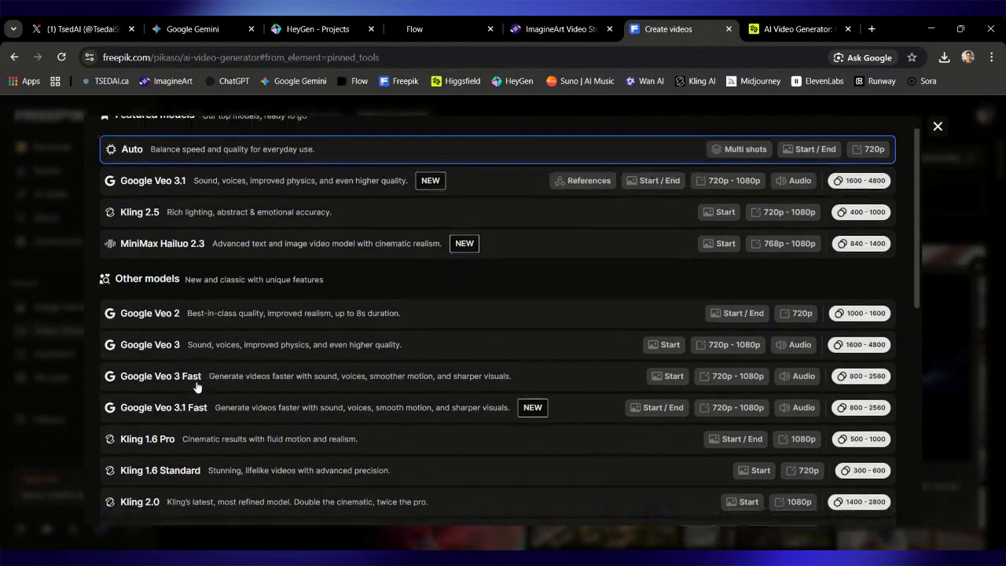
{"action": "scroll", "coordinate": [197, 386], "scroll_direction": "down", "scroll_amount": 8}
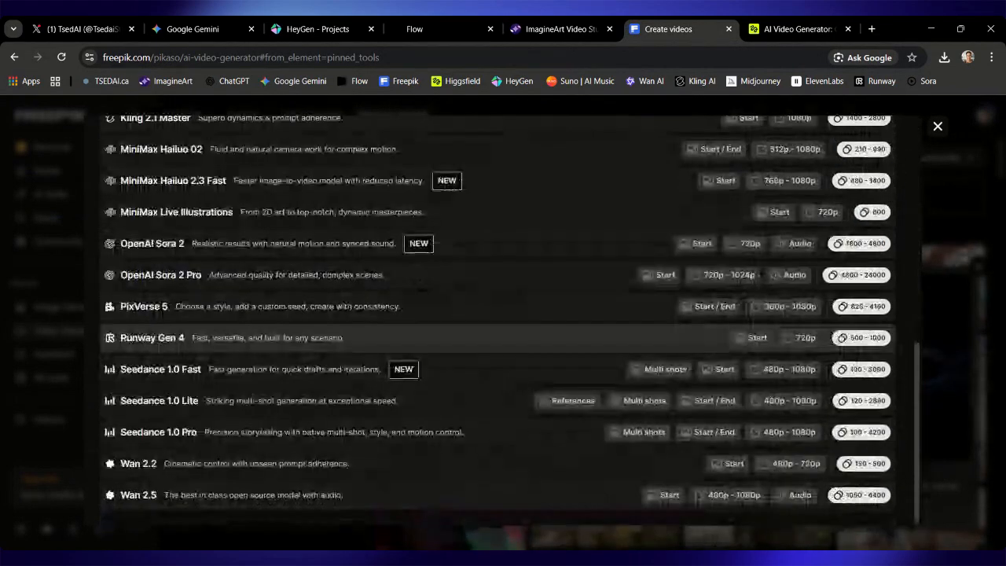
{"action": "scroll", "coordinate": [197, 338], "scroll_direction": "up", "scroll_amount": 9}
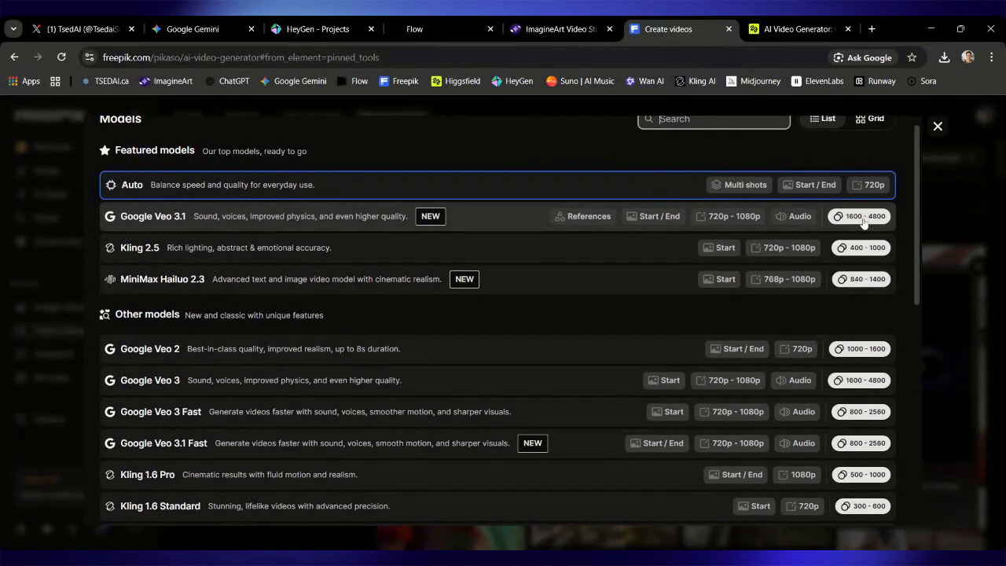
{"action": "left_click", "coordinate": [474, 214]}
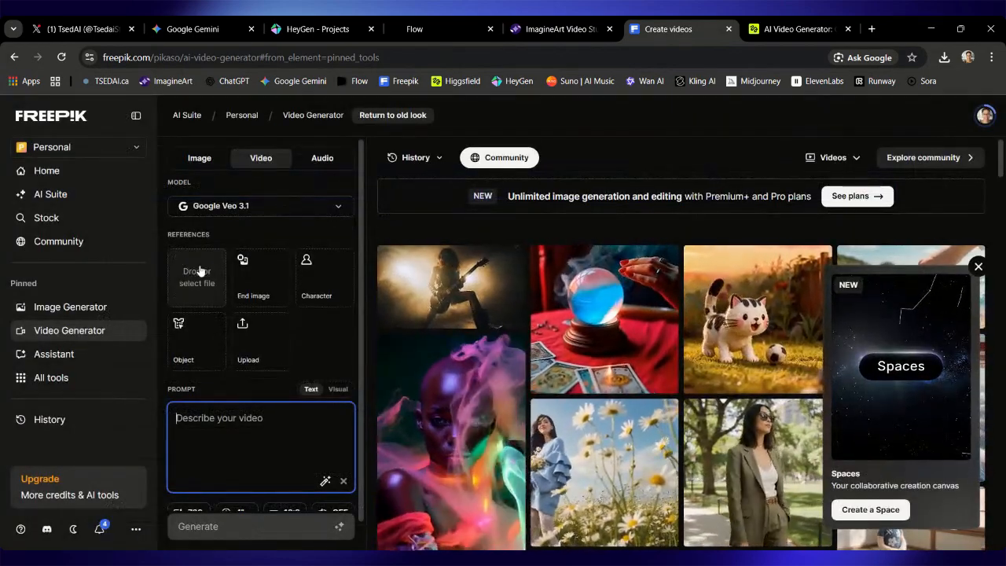
Add the portrait of the pink-haired woman in a blazer as the start image and set the video duration to 8 seconds.
{"action": "left_click", "coordinate": [199, 271]}
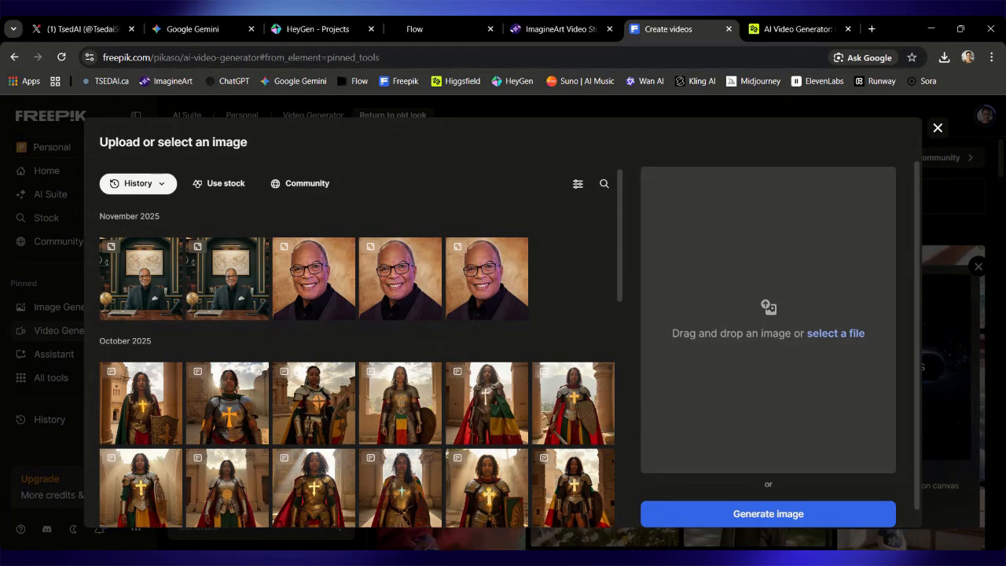
{"action": "left_click", "coordinate": [692, 521]}
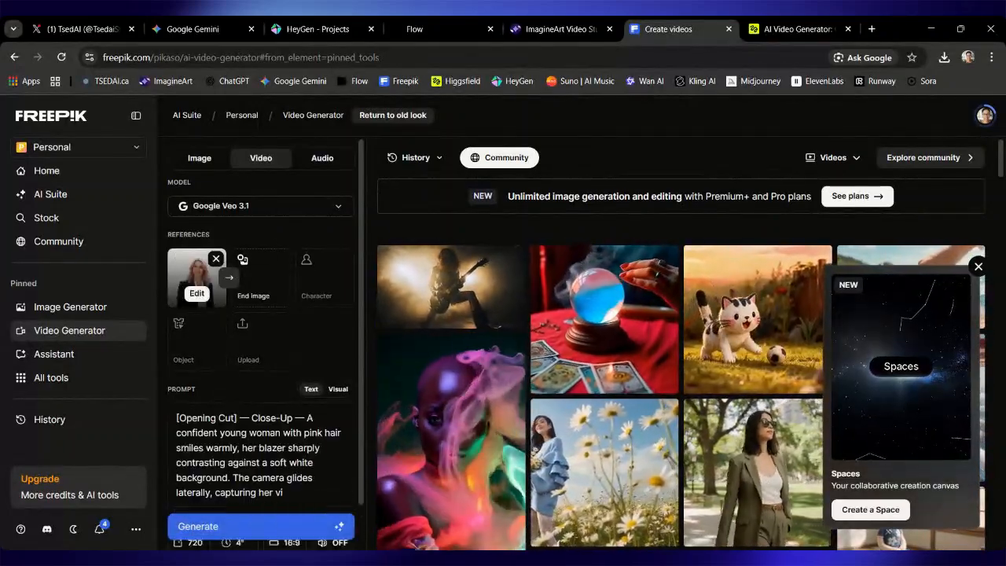
{"action": "scroll", "coordinate": [220, 392], "scroll_direction": "down", "scroll_amount": 1}
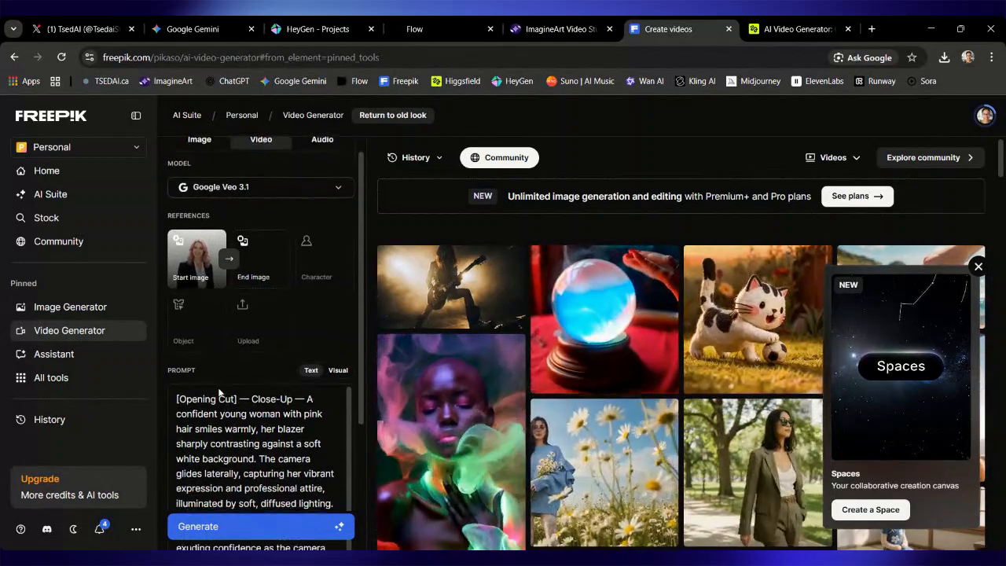
{"action": "scroll", "coordinate": [220, 393], "scroll_direction": "down", "scroll_amount": 3}
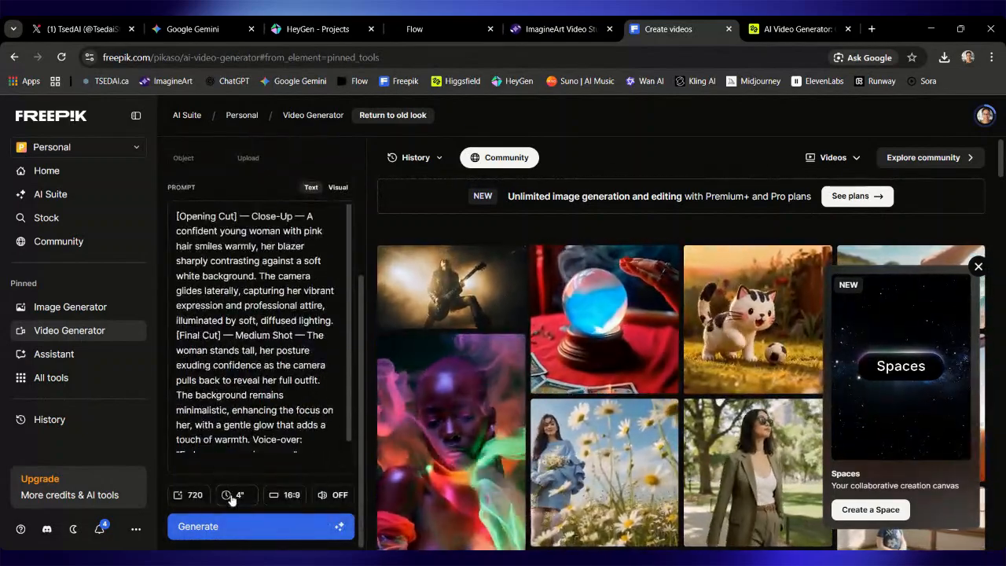
{"action": "left_click", "coordinate": [232, 496]}
{"action": "left_click", "coordinate": [233, 469]}
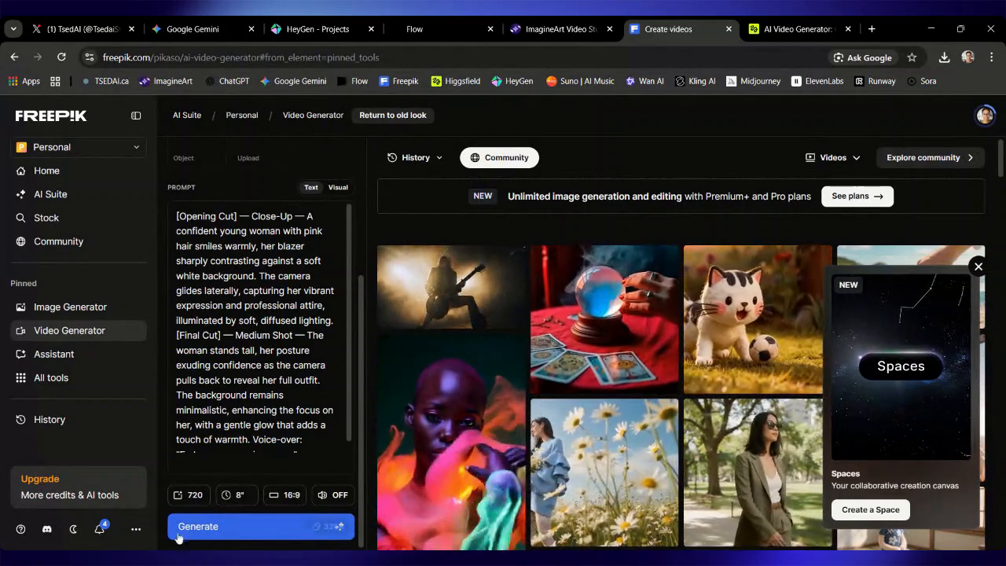
Search the web for "google ai price" in a new tab.
{"action": "left_click", "coordinate": [442, 21]}
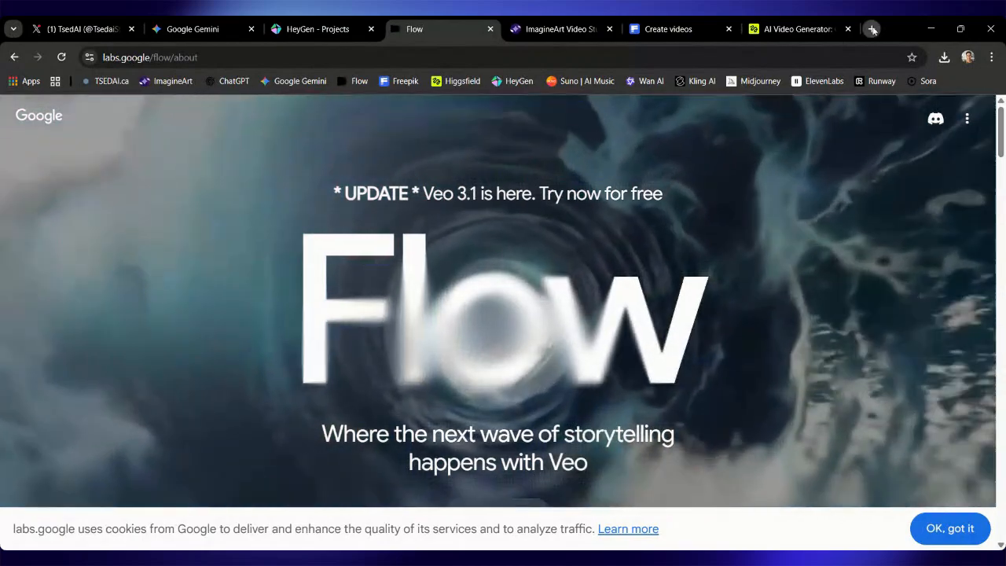
{"action": "left_click", "coordinate": [872, 29]}
{"action": "type", "text": "google a"}
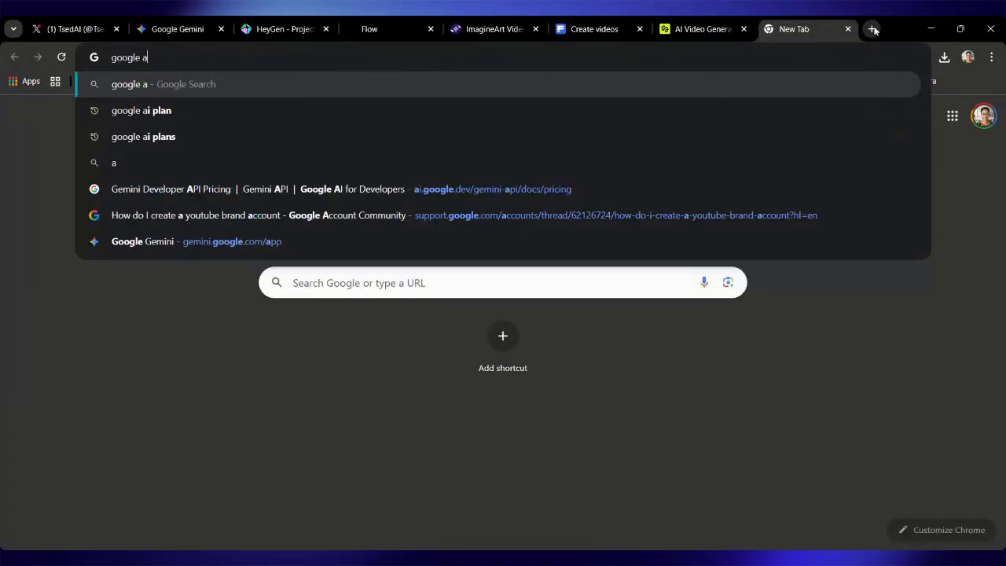
{"action": "type", "text": "i price"}
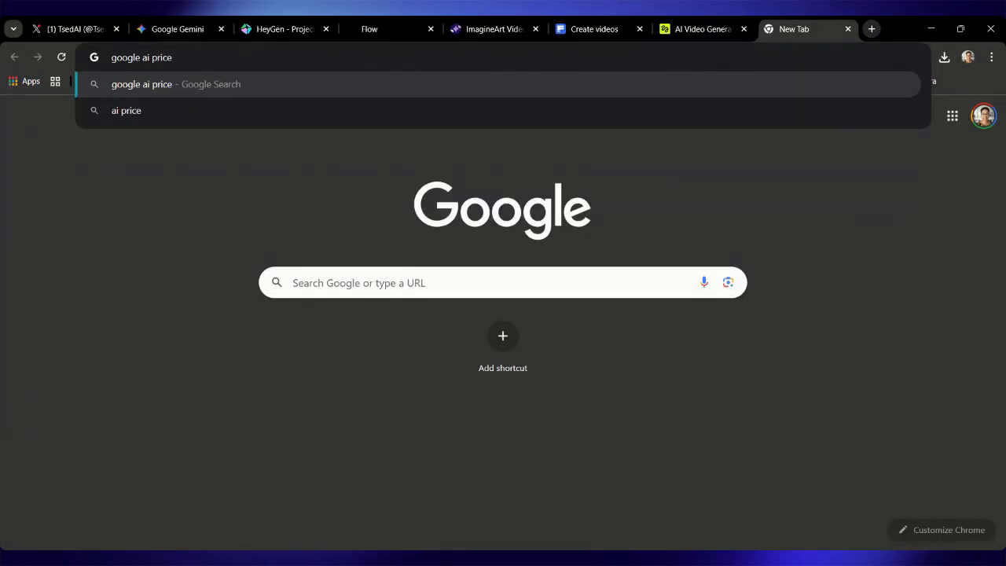
{"action": "key", "text": "Return"}
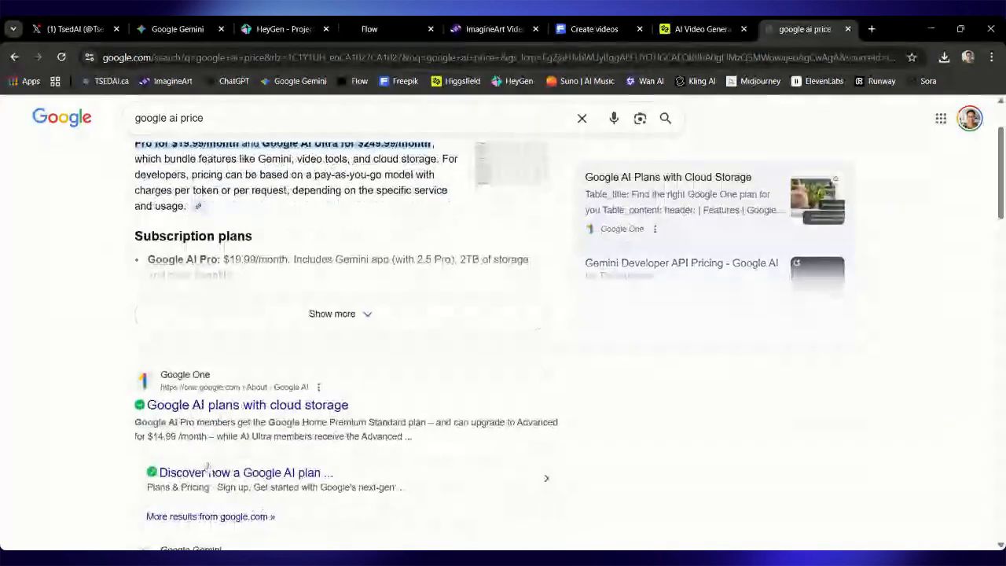
Open the Google One result about Google AI plans with cloud storage and view the Pro and Ultra plan prices.
{"action": "scroll", "coordinate": [220, 417], "scroll_direction": "up", "scroll_amount": 2}
{"action": "scroll", "coordinate": [237, 362], "scroll_direction": "down", "scroll_amount": 1}
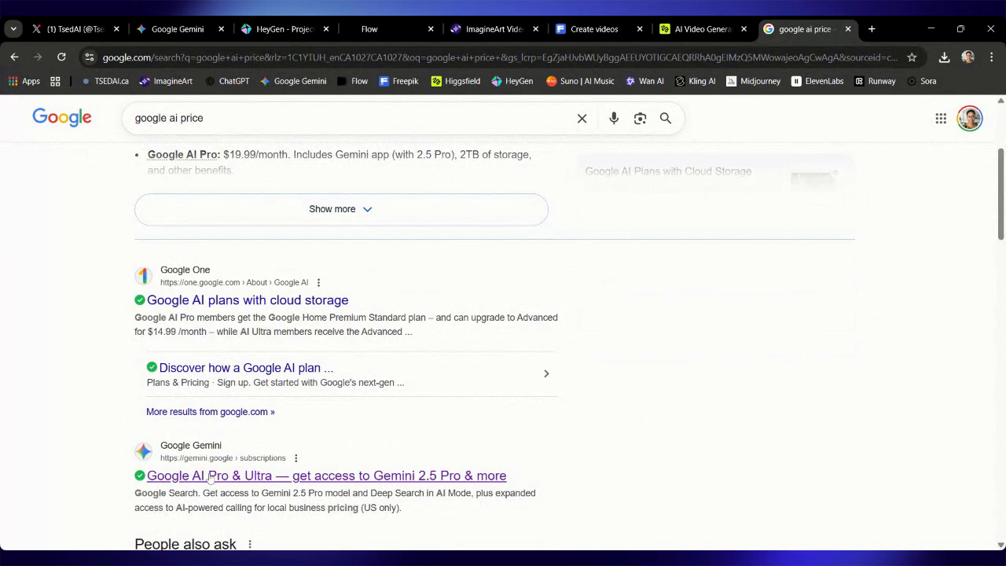
{"action": "left_click", "coordinate": [237, 302]}
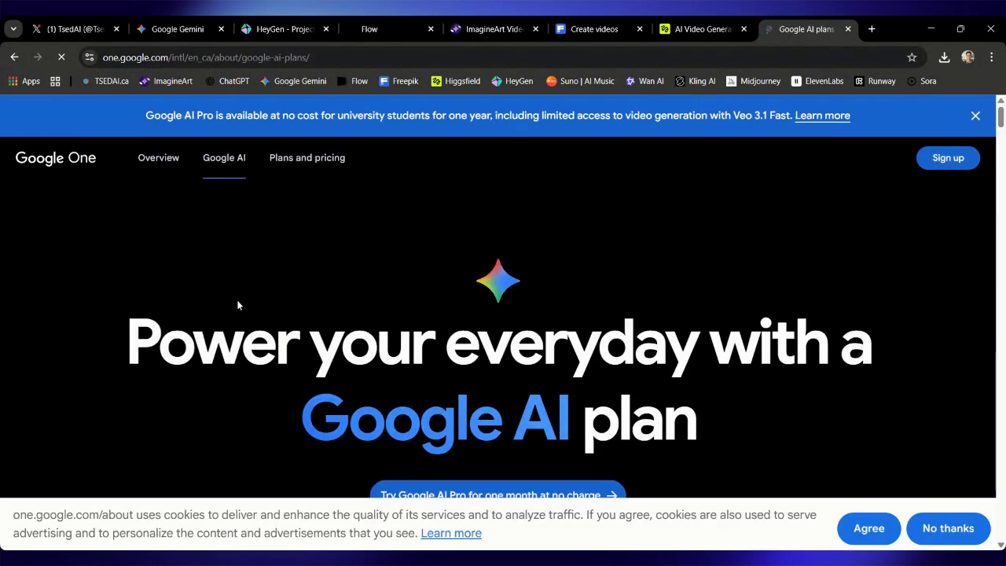
{"action": "scroll", "coordinate": [236, 299], "scroll_direction": "down", "scroll_amount": 6}
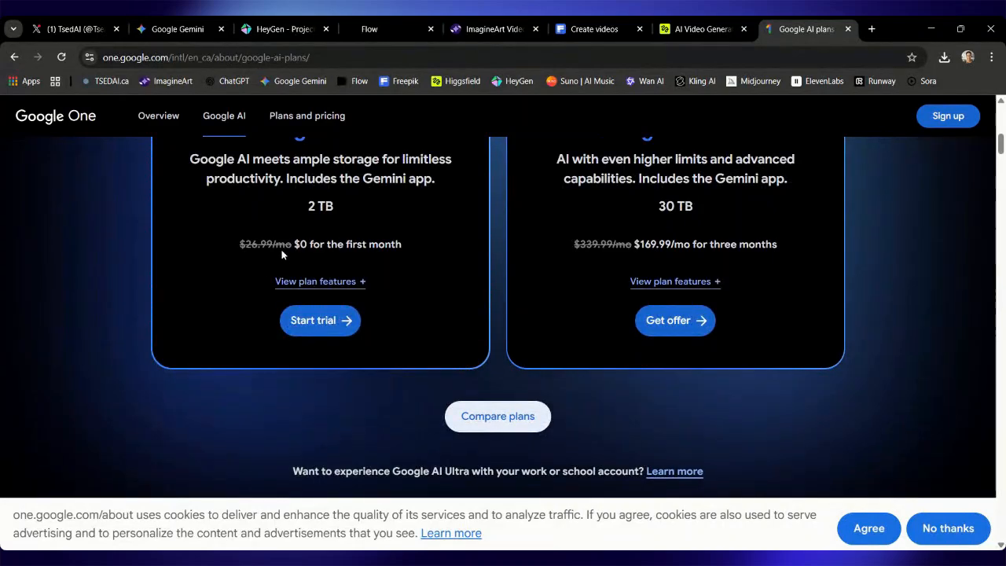
{"action": "scroll", "coordinate": [282, 257], "scroll_direction": "up", "scroll_amount": 1}
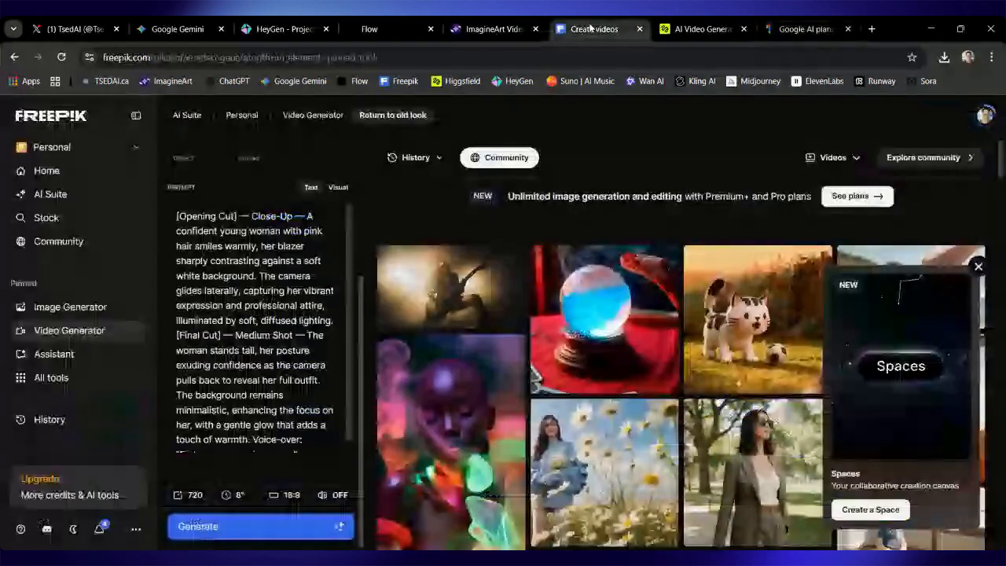
Open Freepik's pricing plans in a new tab, switch them to monthly billing and compare the plans' prices and credits.
{"action": "left_click", "coordinate": [871, 29]}
{"action": "type", "text": "freepik"}
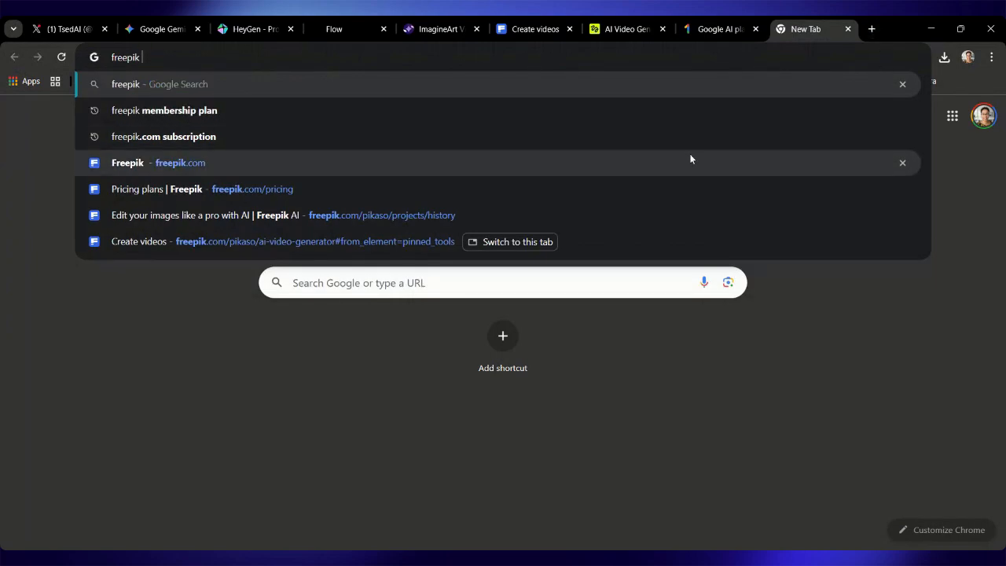
{"action": "left_click", "coordinate": [671, 189]}
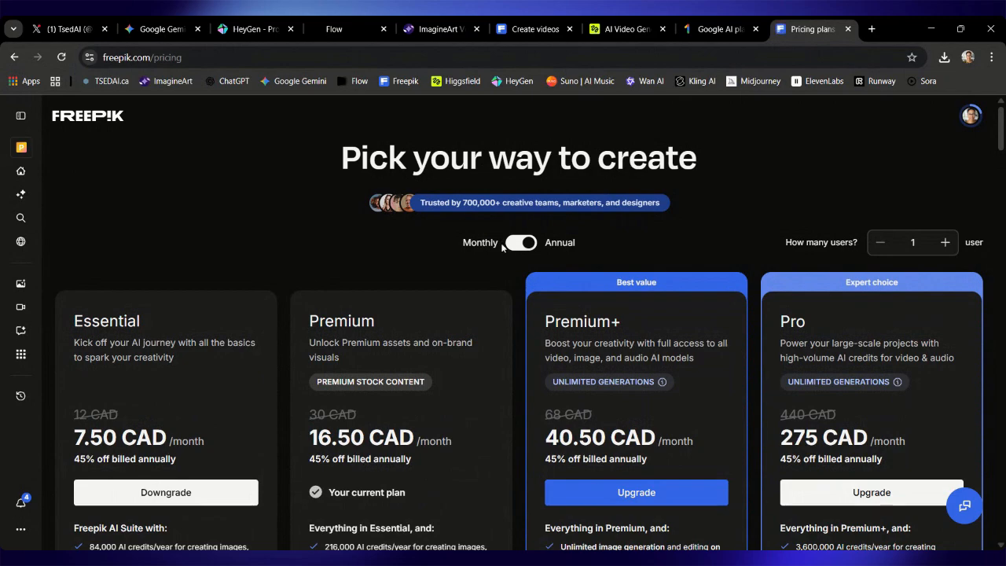
{"action": "left_click", "coordinate": [511, 247]}
{"action": "scroll", "coordinate": [257, 383], "scroll_direction": "down", "scroll_amount": 3}
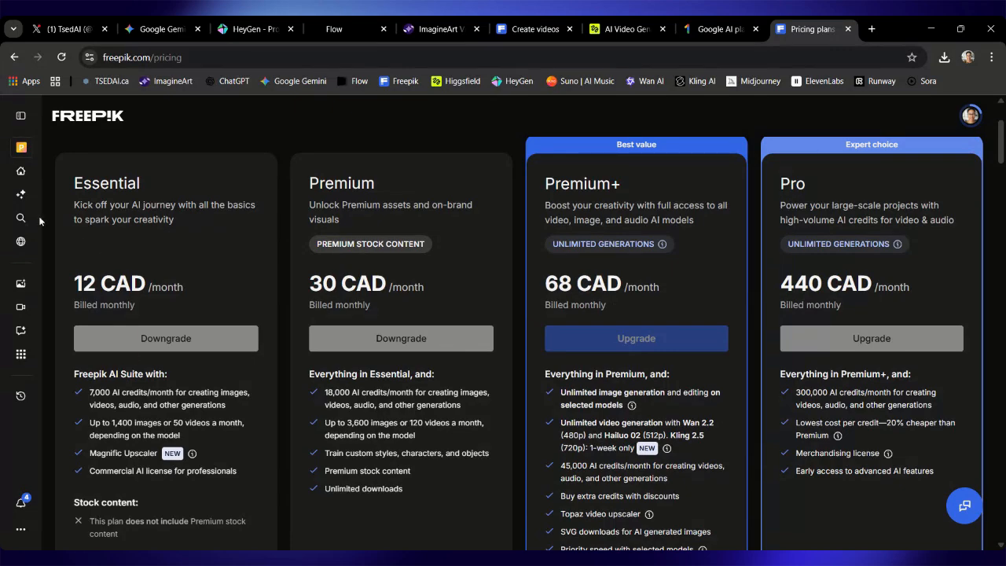
Return to the Google AI plans page and expand the plan features to compare Google AI Pro and Ultra.
{"action": "left_click", "coordinate": [717, 28]}
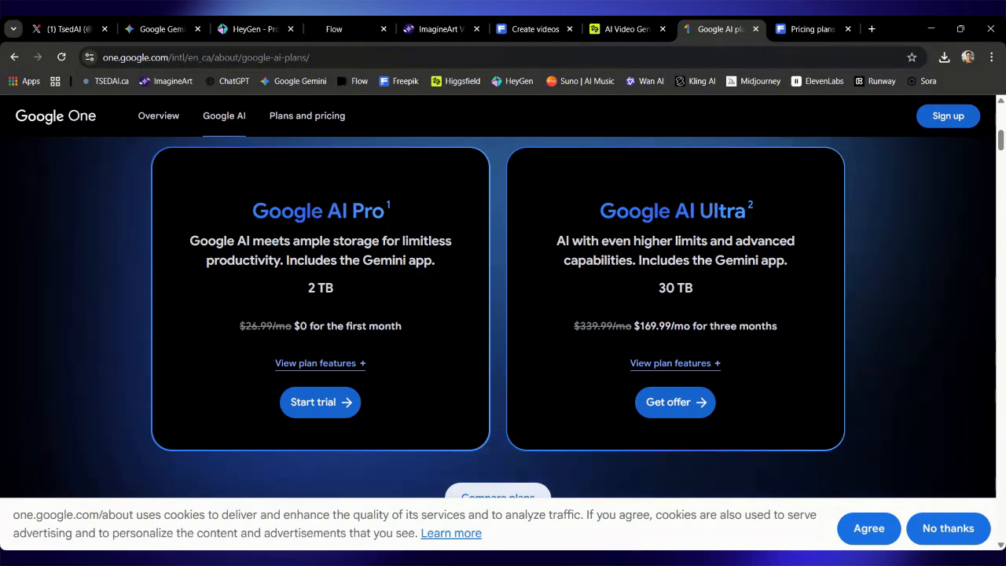
{"action": "left_click", "coordinate": [329, 363]}
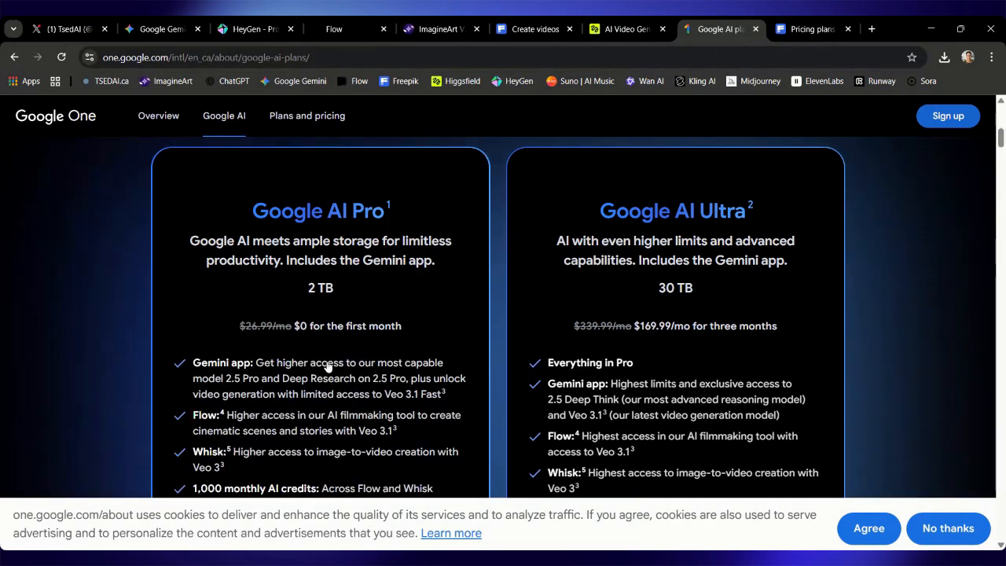
{"action": "scroll", "coordinate": [311, 449], "scroll_direction": "down", "scroll_amount": 1}
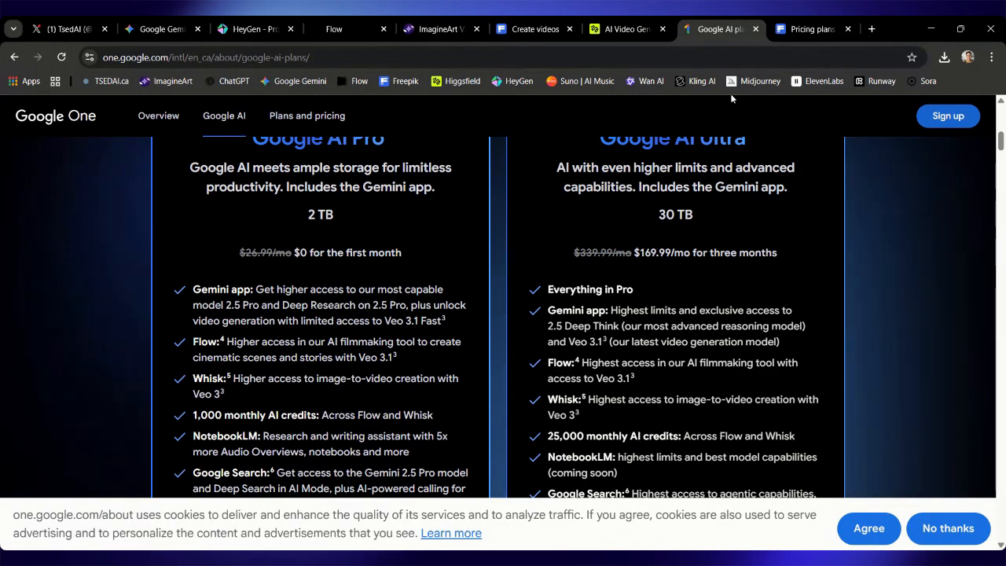
Return to Freepik's video generator and view the credit costs in its list of video models.
{"action": "left_click", "coordinate": [518, 32]}
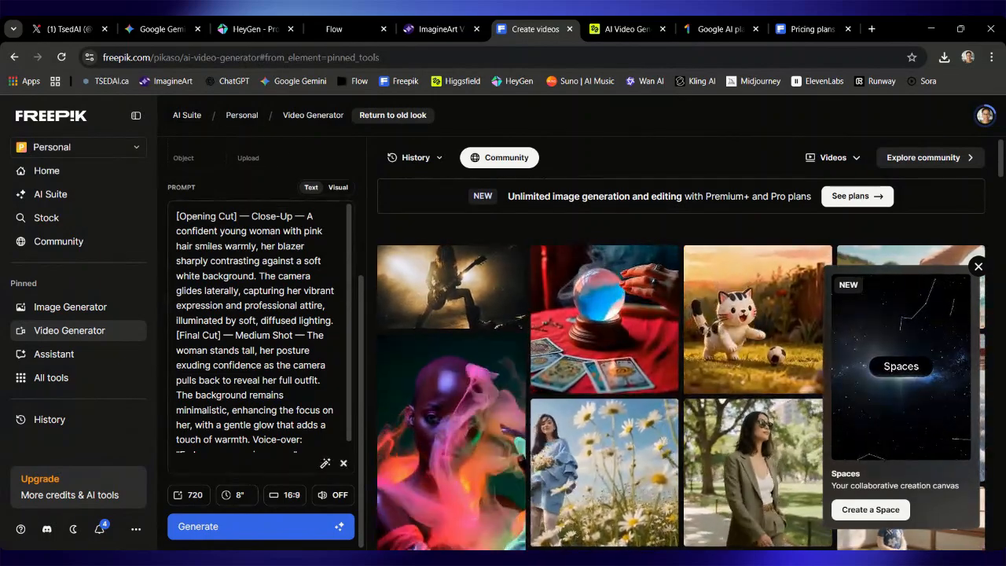
{"action": "scroll", "coordinate": [260, 330], "scroll_direction": "up", "scroll_amount": 3}
{"action": "left_click", "coordinate": [232, 206]}
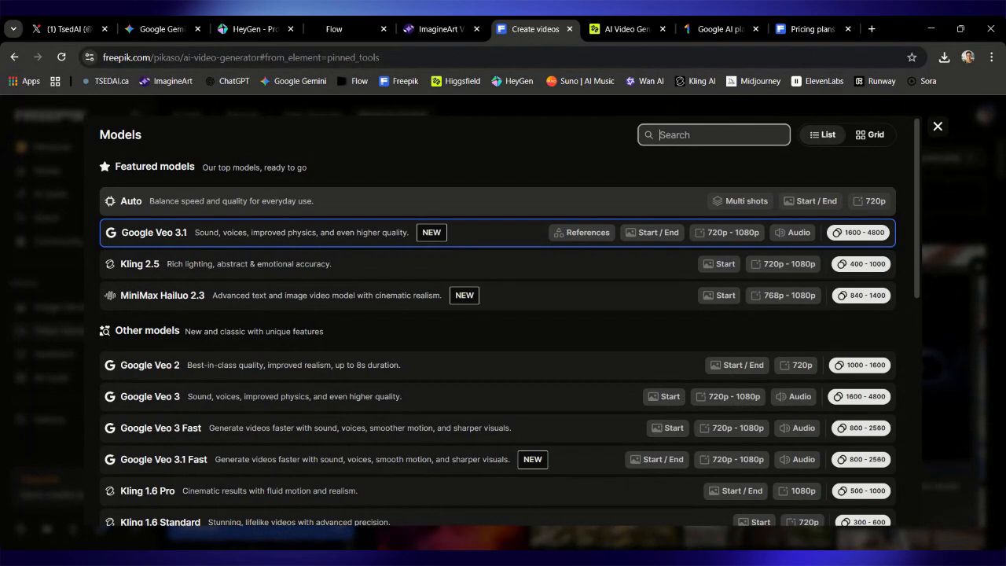
Revisit the Google AI plans page, then open the Flow tool's sign-in page in the existing Flow tab.
{"action": "left_click", "coordinate": [705, 32]}
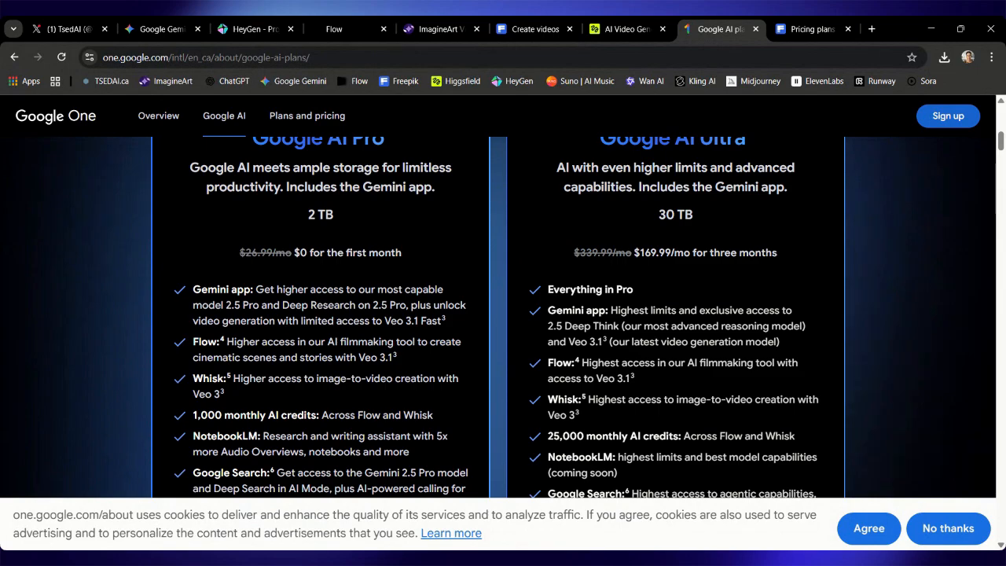
{"action": "left_click", "coordinate": [359, 28]}
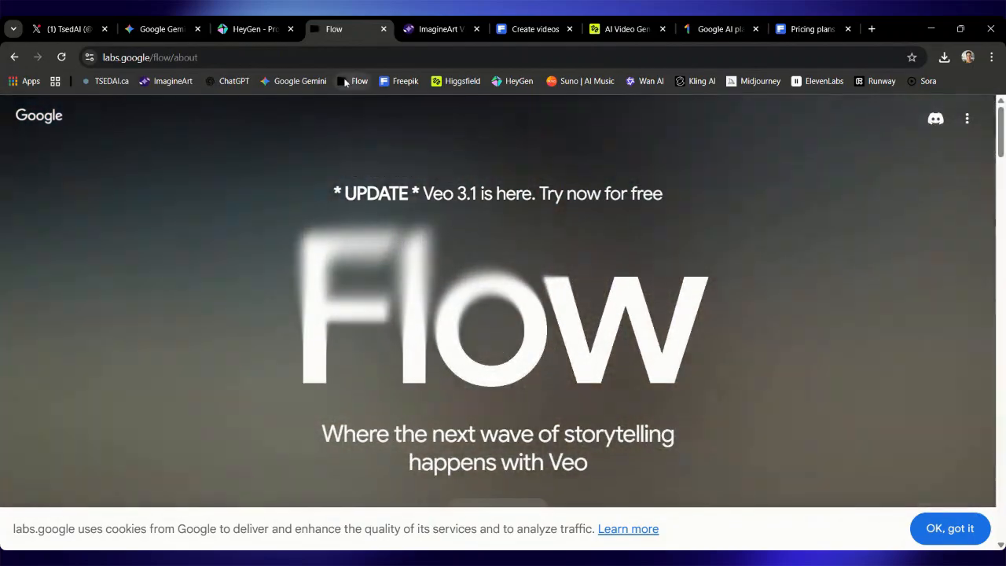
{"action": "left_click", "coordinate": [355, 81]}
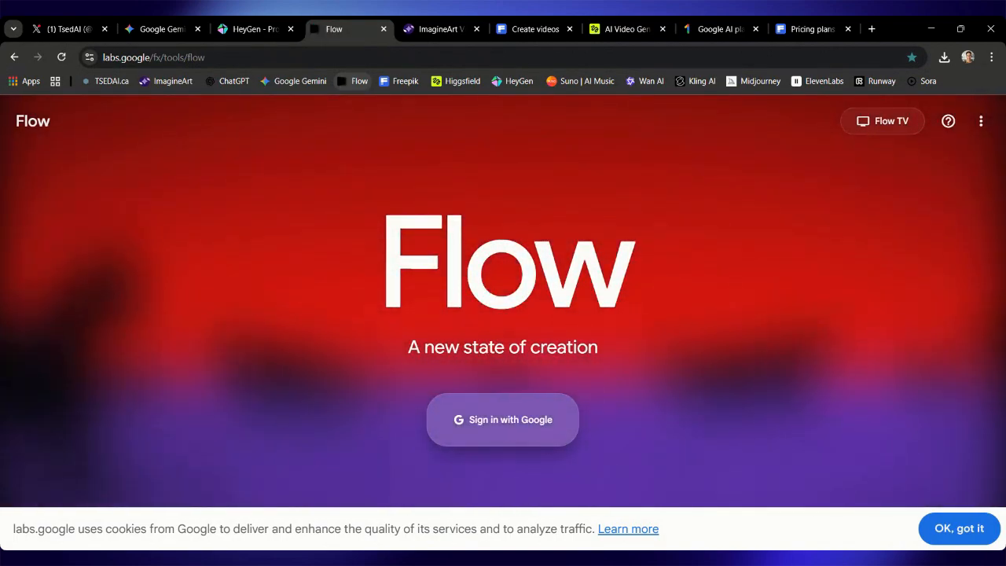
Open the newest Quick Avatar Video in HeyGen's projects and watch its playback at full screen and in the page.
{"action": "left_click", "coordinate": [236, 30]}
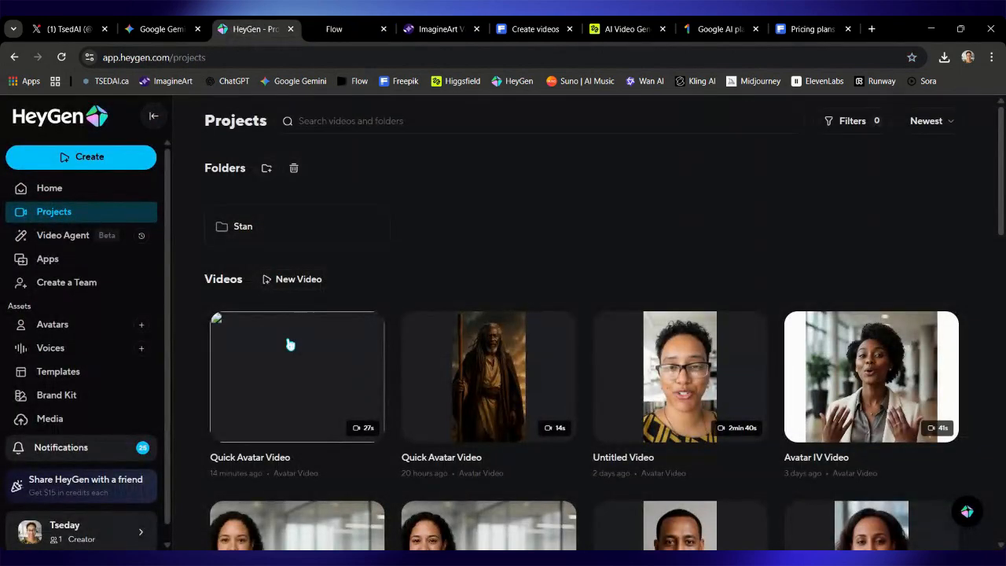
{"action": "left_click", "coordinate": [289, 344]}
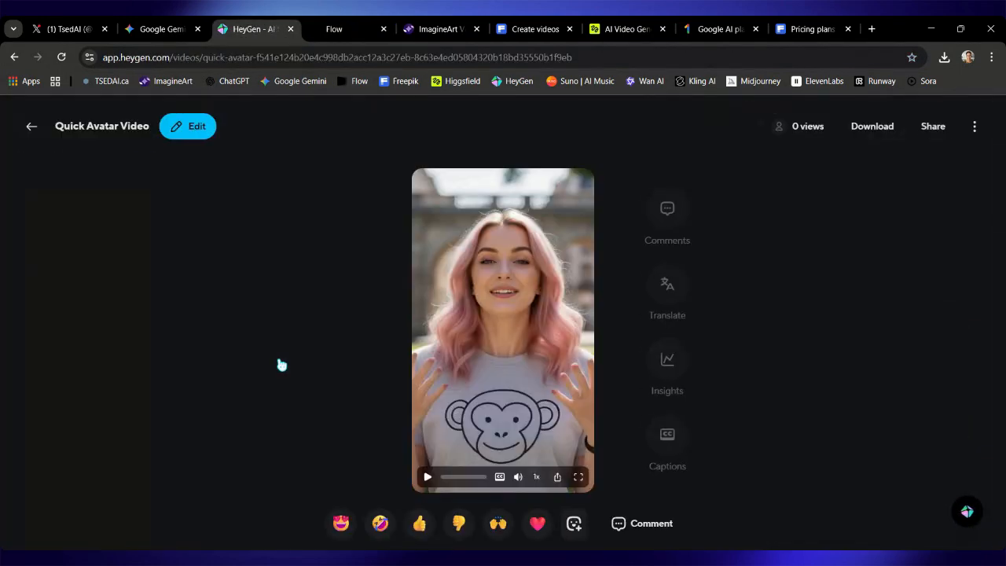
{"action": "left_click", "coordinate": [580, 478]}
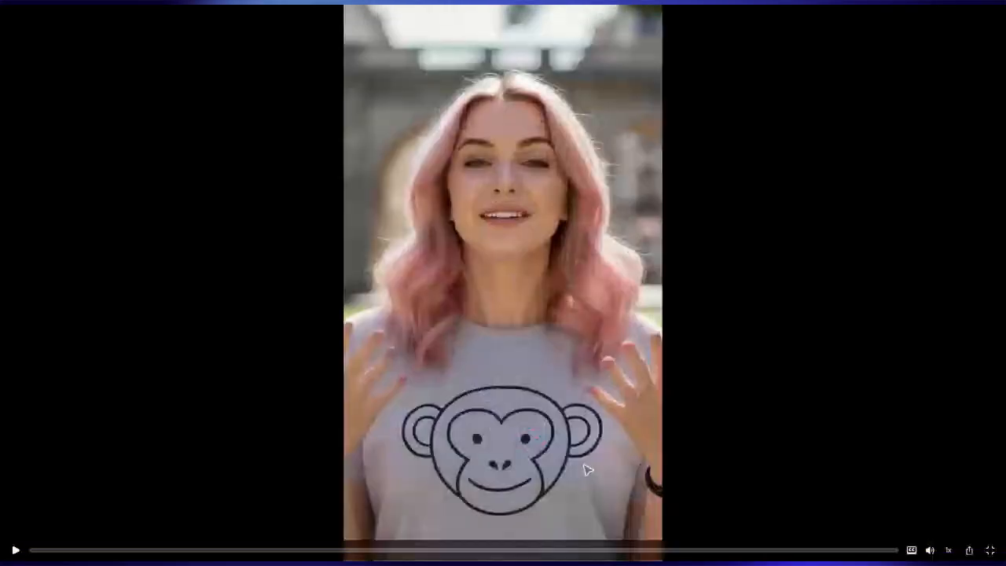
{"action": "left_click", "coordinate": [28, 543]}
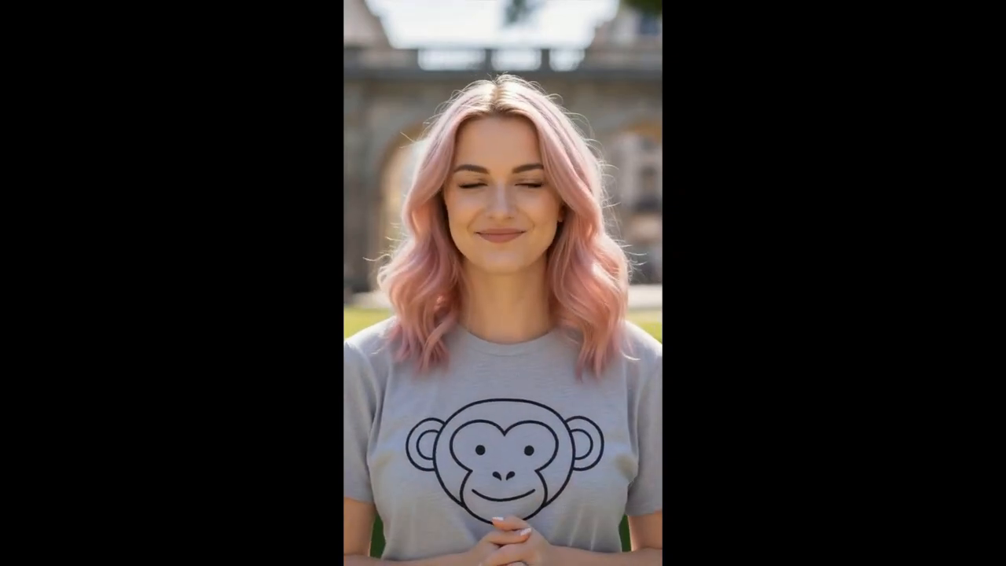
{"action": "key", "text": "Escape"}
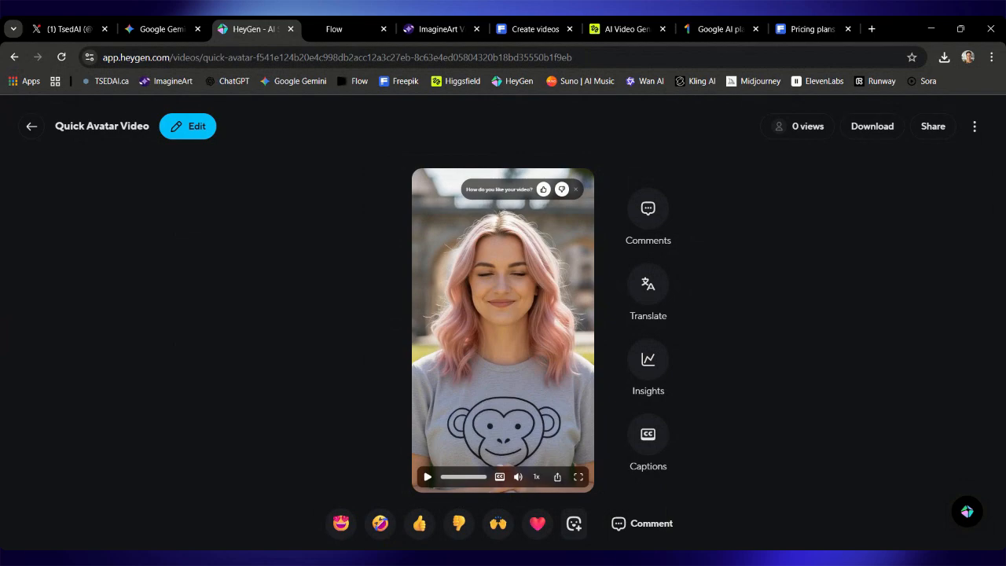
{"action": "left_click", "coordinate": [428, 478]}
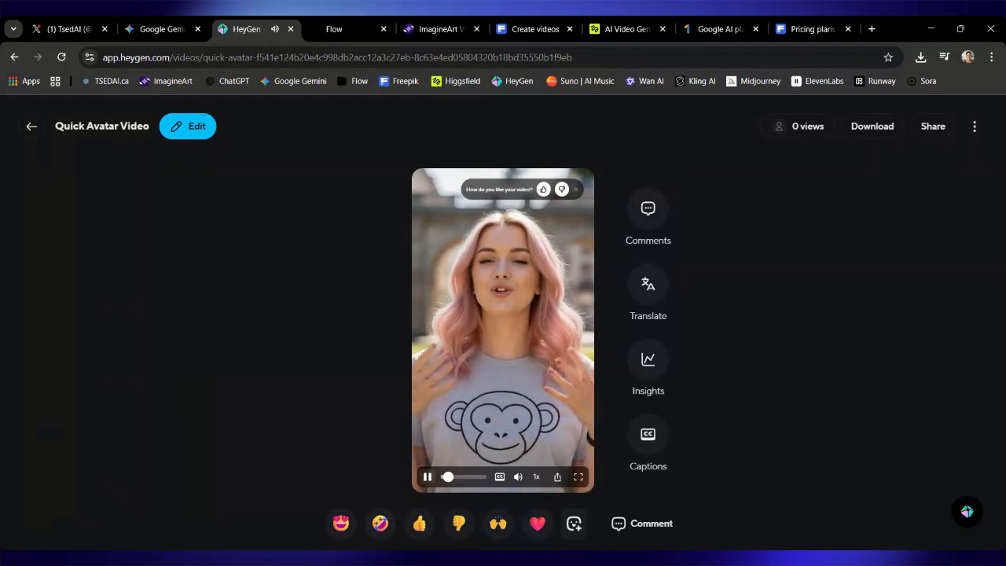
{"action": "left_click", "coordinate": [426, 479]}
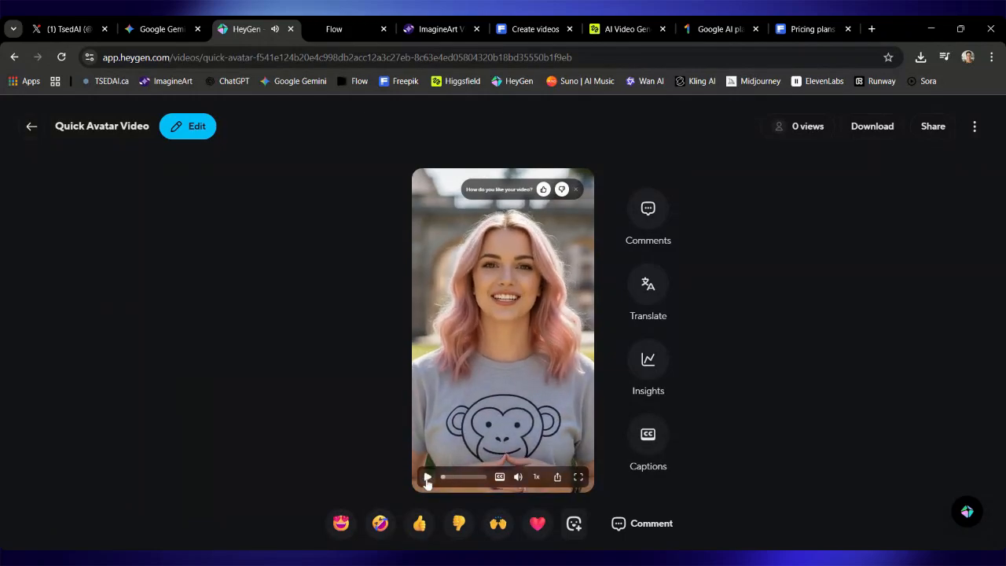
Review the activist's original portrait in the Gemini chat, then return to HeyGen and open the avatar video for editing.
{"action": "left_click", "coordinate": [166, 31]}
{"action": "scroll", "coordinate": [204, 165], "scroll_direction": "up", "scroll_amount": 10}
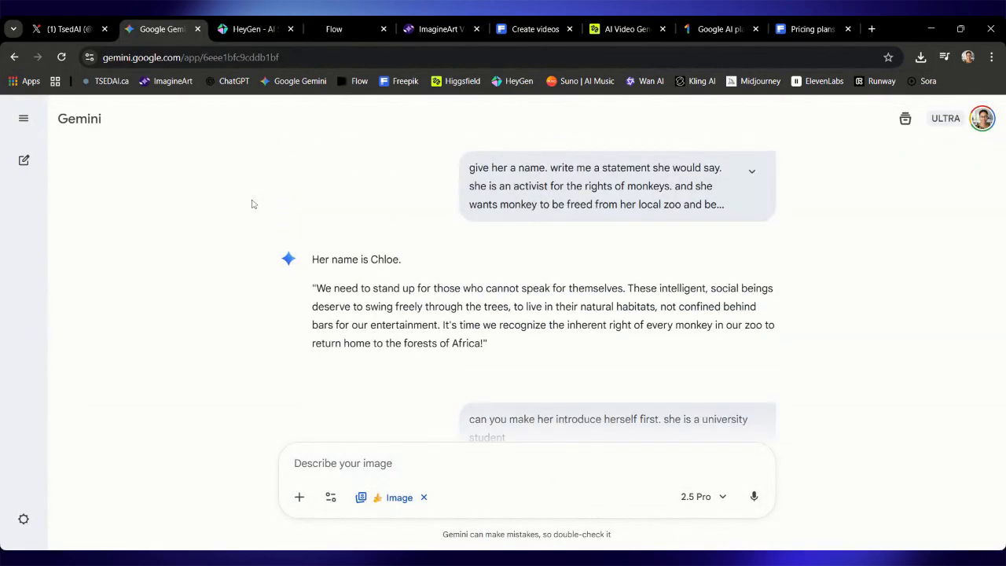
{"action": "scroll", "coordinate": [252, 204], "scroll_direction": "down", "scroll_amount": 5}
{"action": "scroll", "coordinate": [251, 204], "scroll_direction": "up", "scroll_amount": 1}
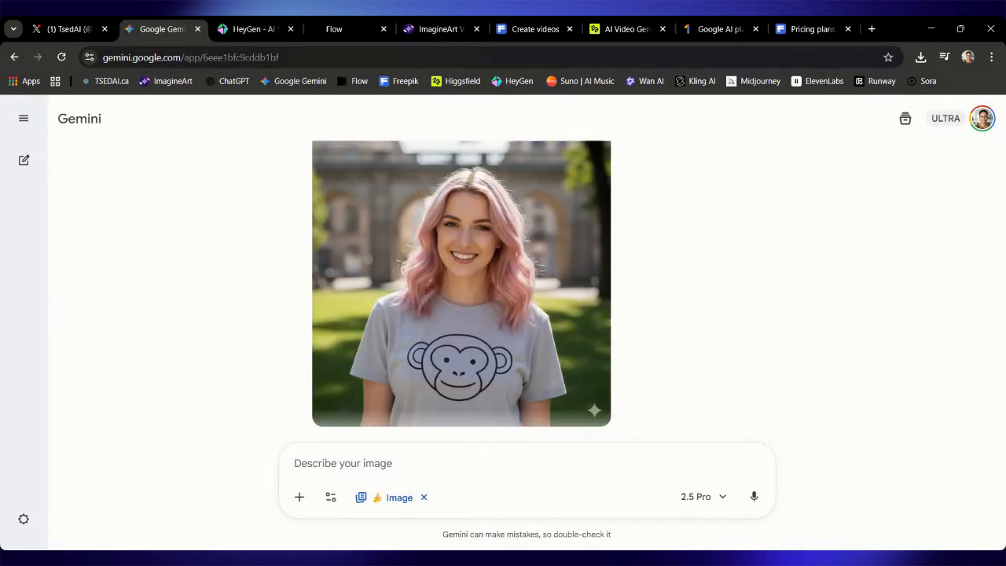
{"action": "left_click", "coordinate": [250, 29]}
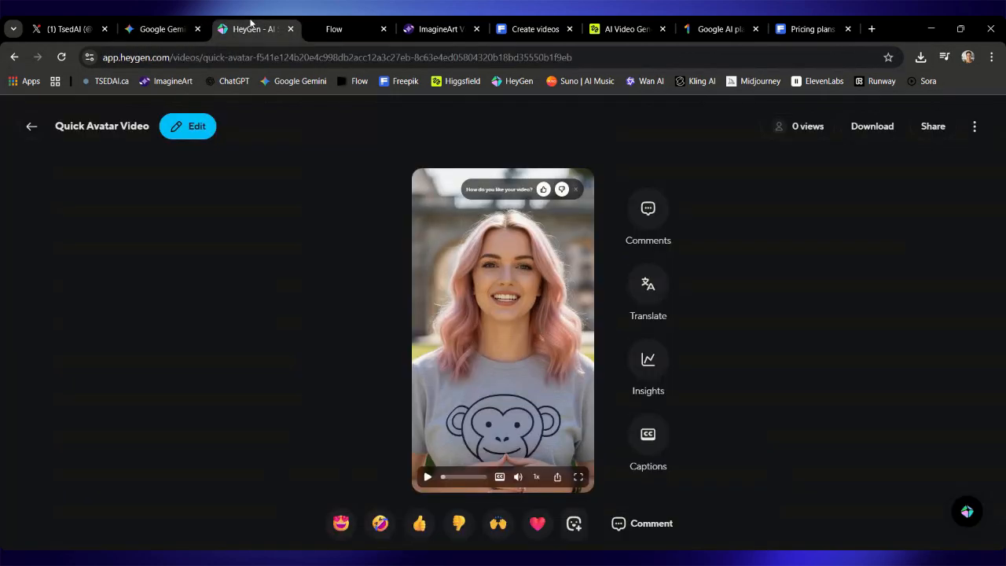
{"action": "left_click", "coordinate": [197, 133]}
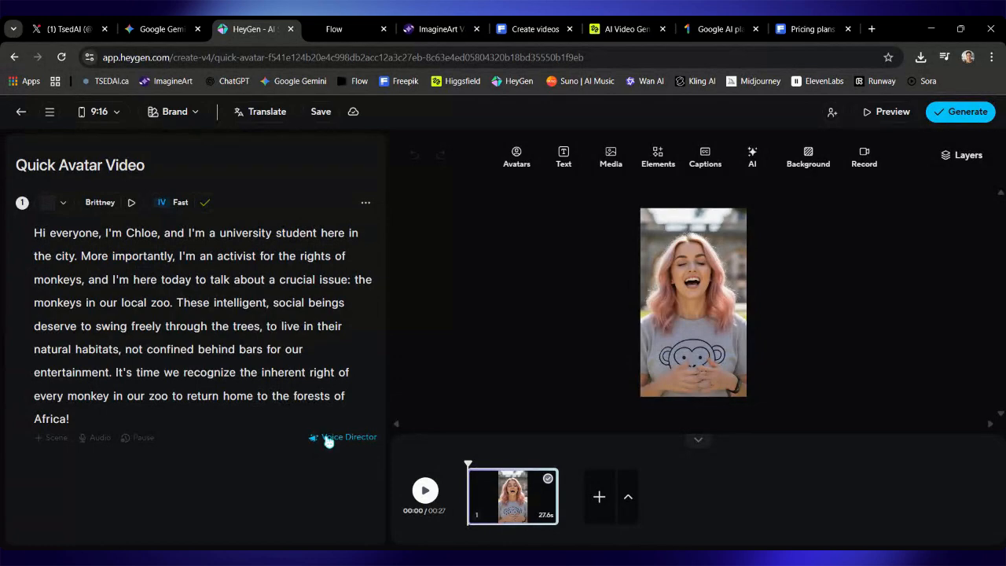
Use Voice Director to apply the Casual voice style to this scene, accepting that the avatar preview is discarded.
{"action": "left_click", "coordinate": [327, 438]}
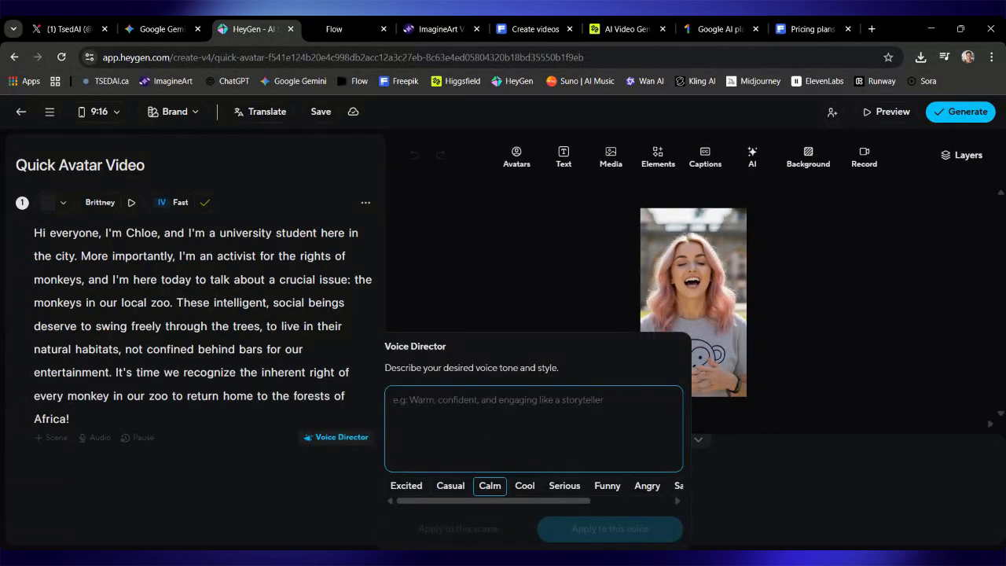
{"action": "left_click", "coordinate": [566, 487]}
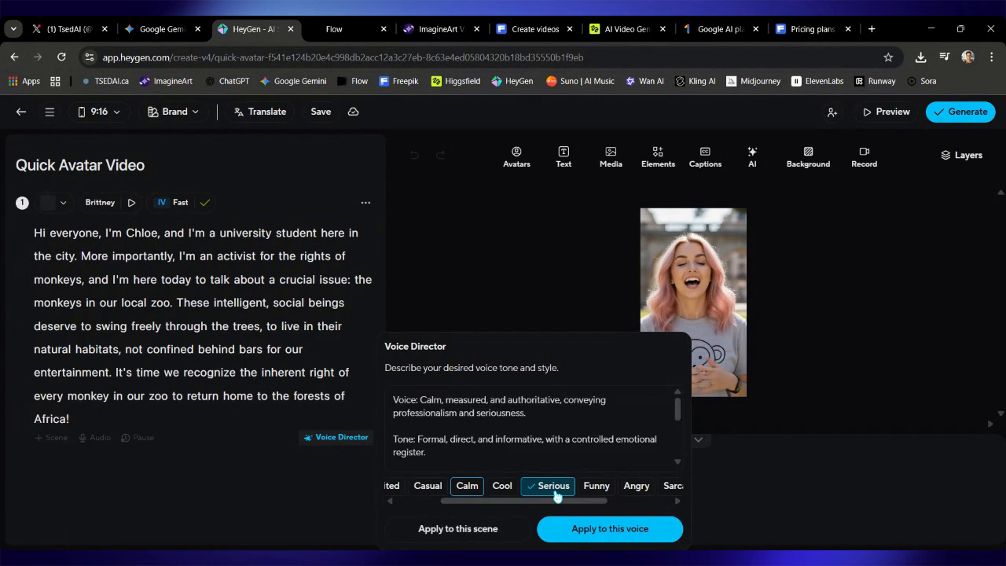
{"action": "left_click", "coordinate": [475, 491]}
{"action": "left_click", "coordinate": [483, 489]}
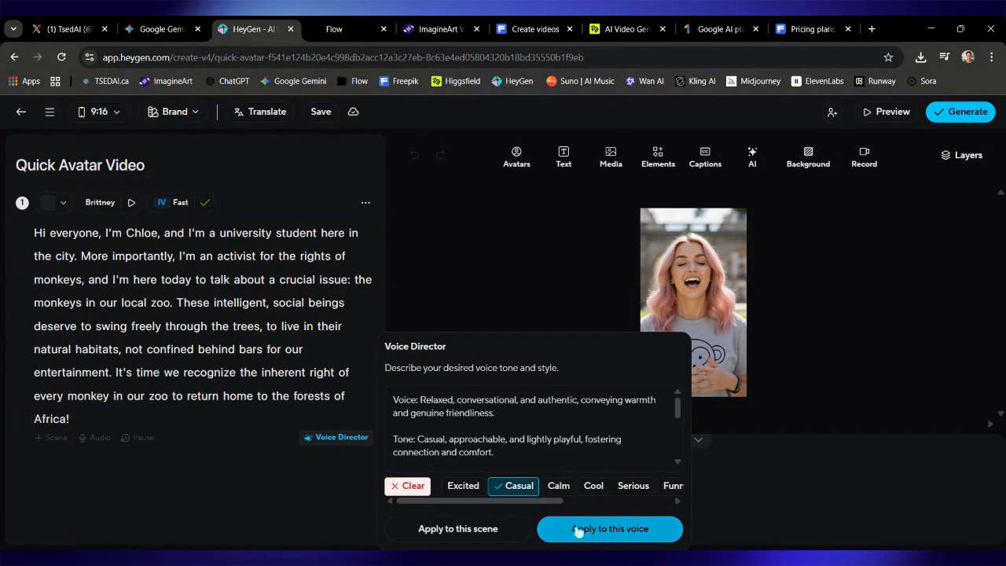
{"action": "left_click", "coordinate": [500, 531]}
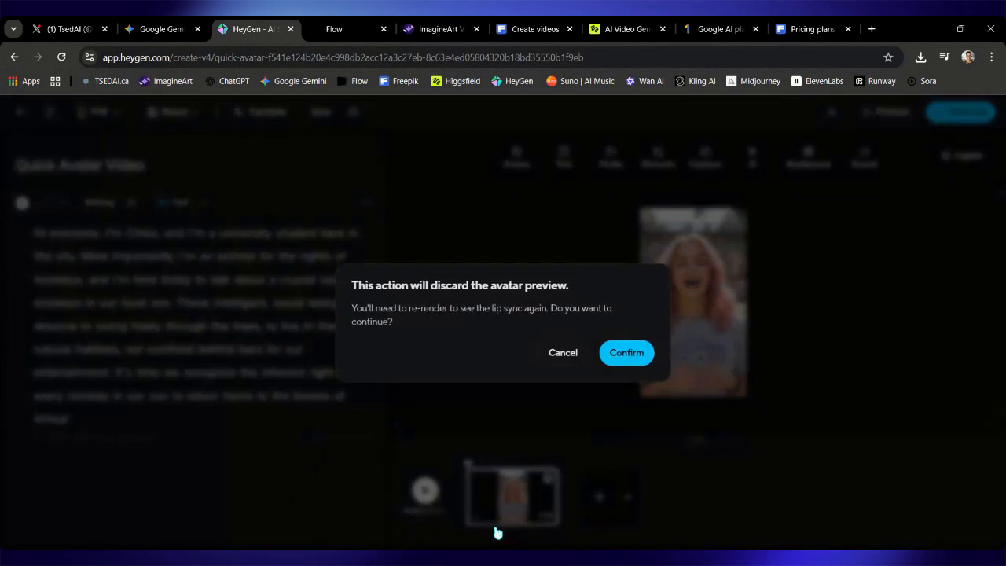
{"action": "left_click", "coordinate": [624, 353]}
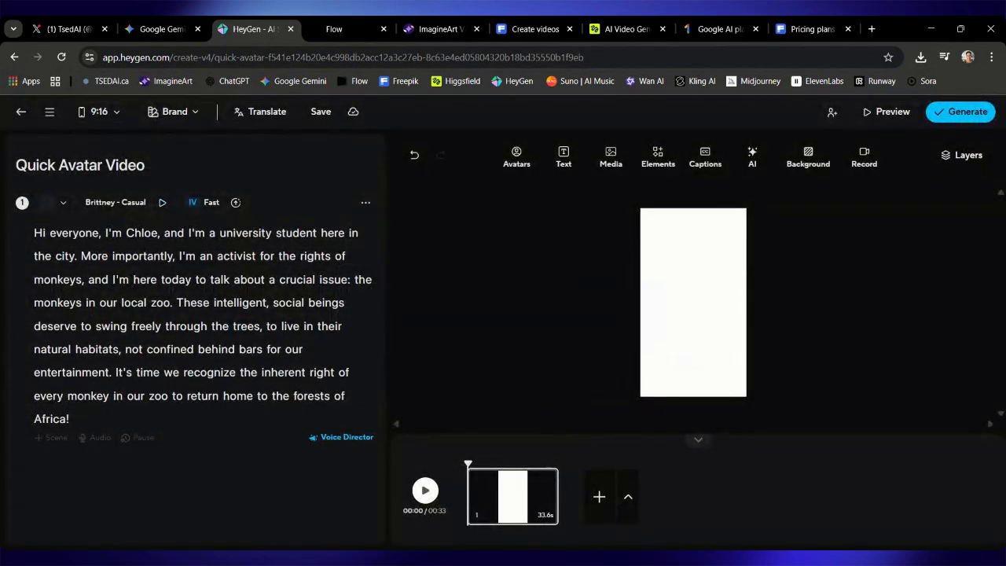
Place the pink-haired activist's saved avatar look back into the empty scene.
{"action": "left_click", "coordinate": [515, 167]}
{"action": "left_click", "coordinate": [391, 279]}
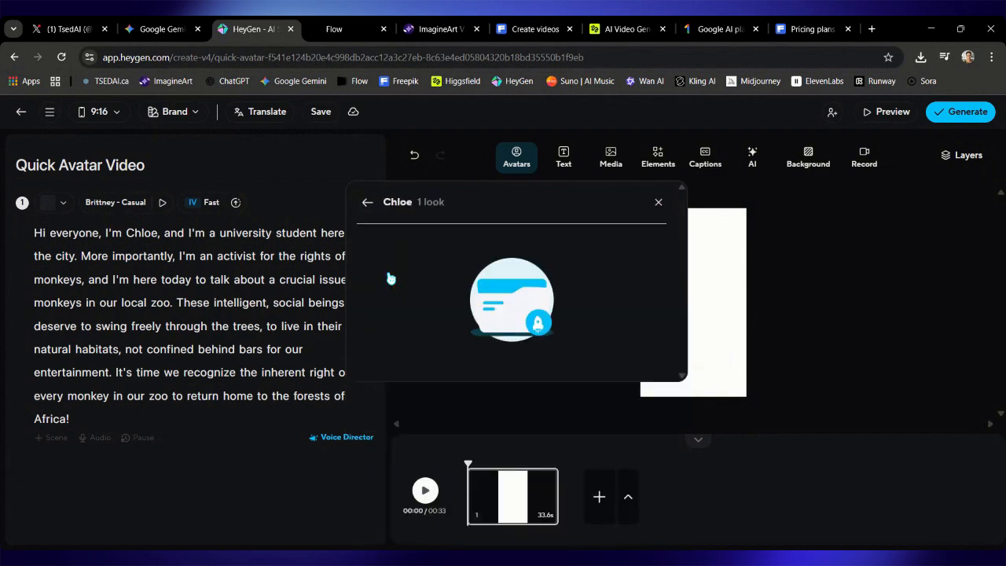
{"action": "left_click", "coordinate": [507, 285]}
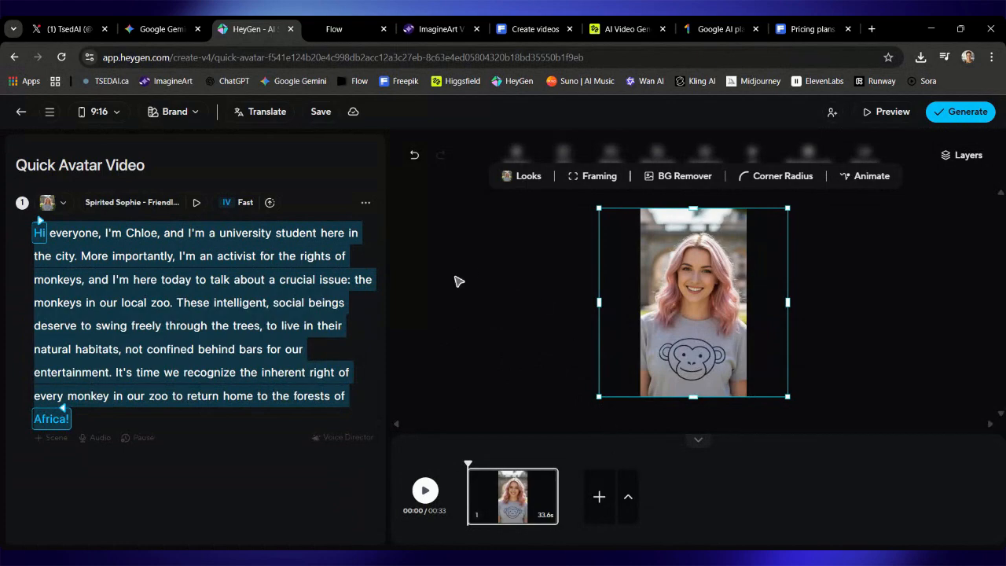
Replace the script's voice with Brittney from the HeyGen Library.
{"action": "left_click", "coordinate": [146, 203]}
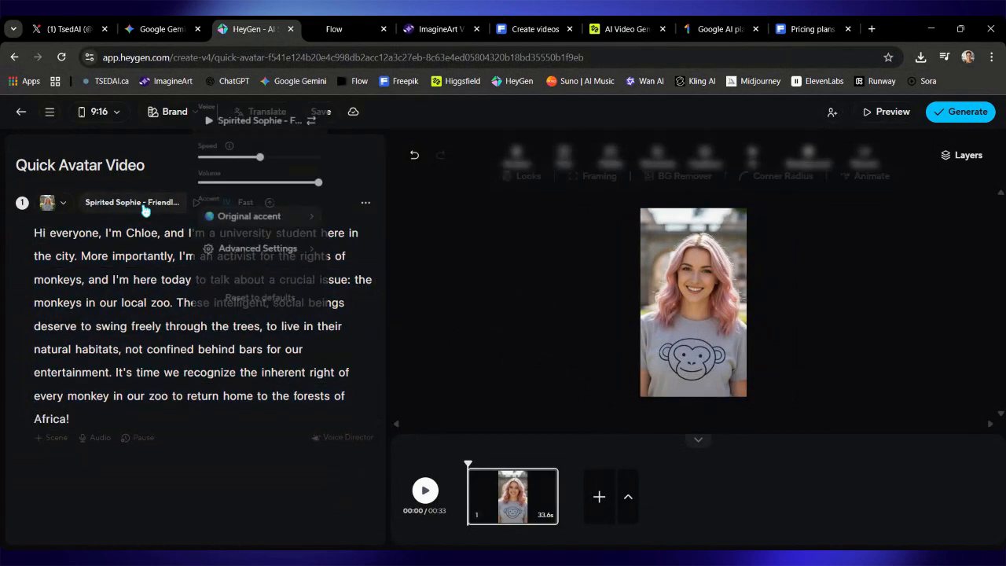
{"action": "left_click", "coordinate": [220, 120]}
{"action": "left_click", "coordinate": [279, 189]}
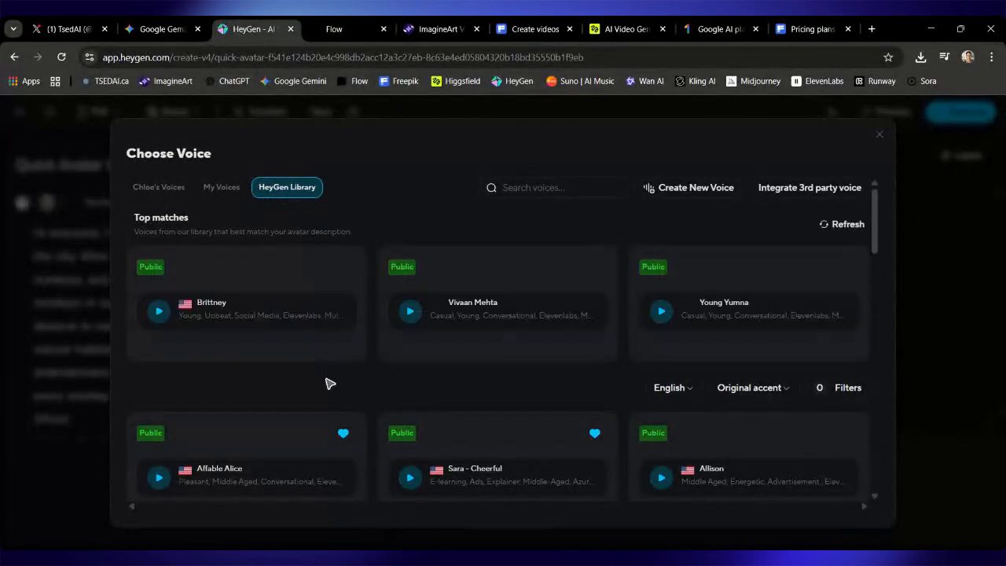
{"action": "scroll", "coordinate": [327, 384], "scroll_direction": "down", "scroll_amount": 1}
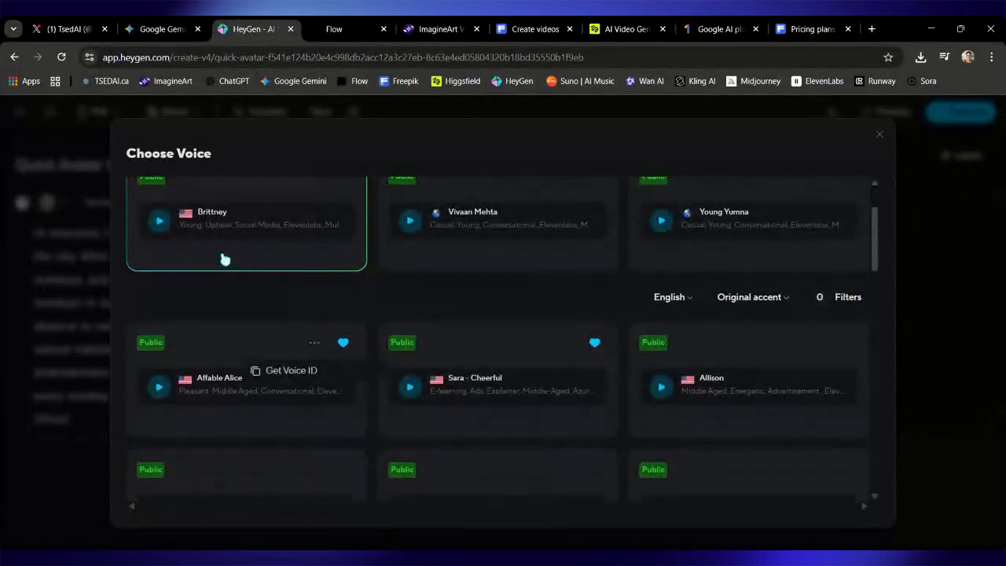
{"action": "left_click", "coordinate": [196, 243]}
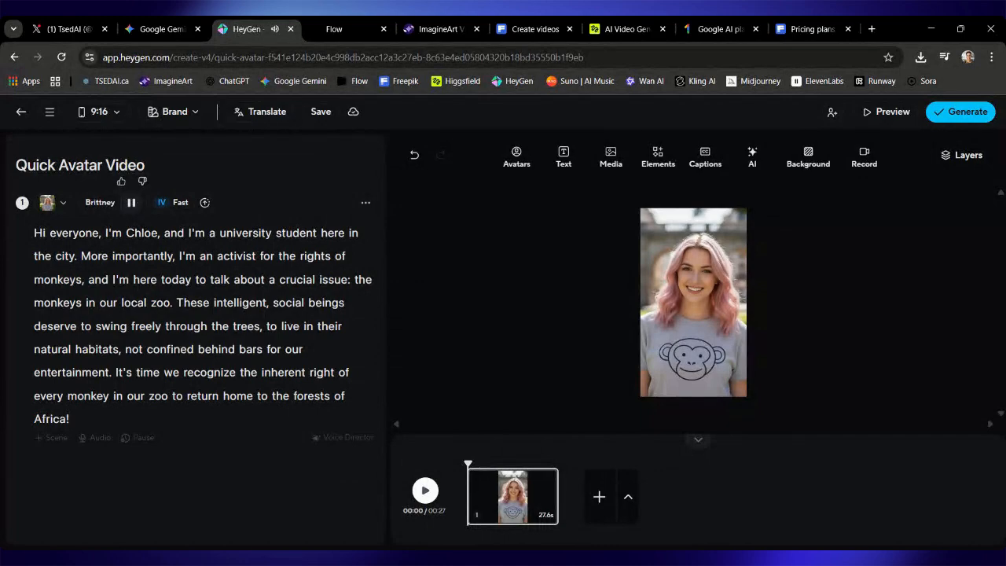
Stop the voice preview and submit Quick Avatar Video for generation at 1080p, 25 fps, in MP4 format.
{"action": "left_click", "coordinate": [132, 202]}
{"action": "left_click", "coordinate": [951, 116]}
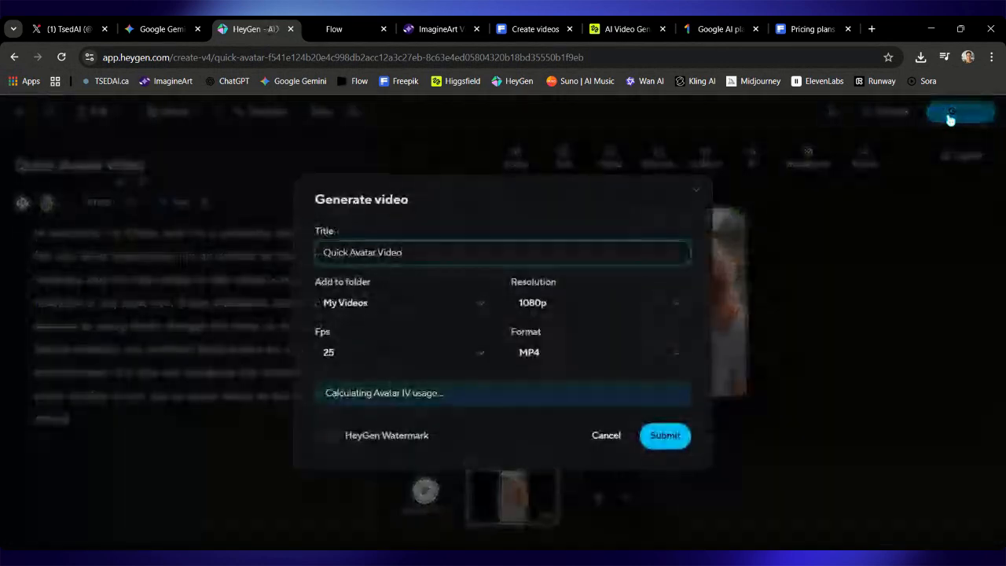
{"action": "left_click", "coordinate": [665, 436]}
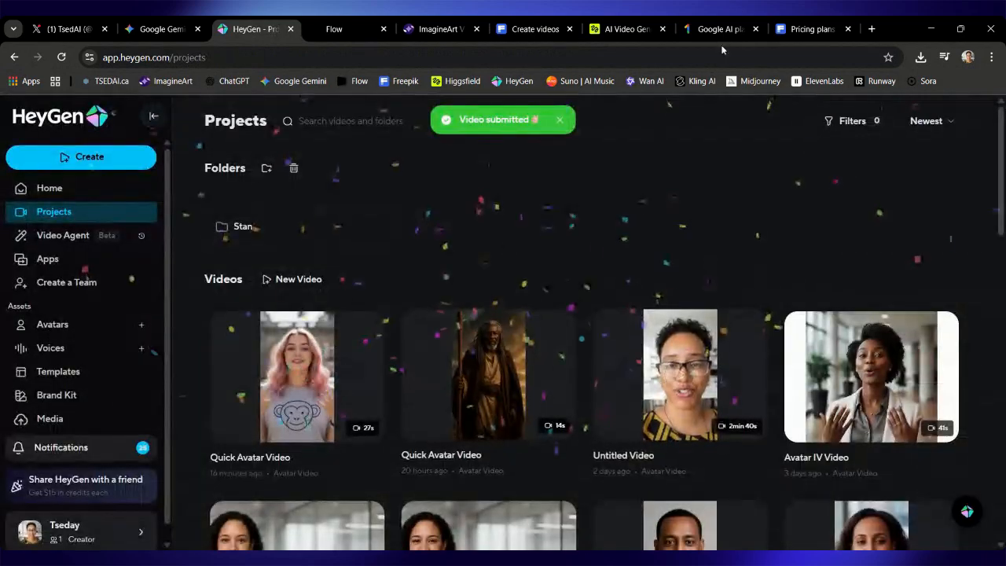
Sign in to Flow with Google, create a new project and set its generation mode to Frames to Video.
{"action": "left_click", "coordinate": [336, 30]}
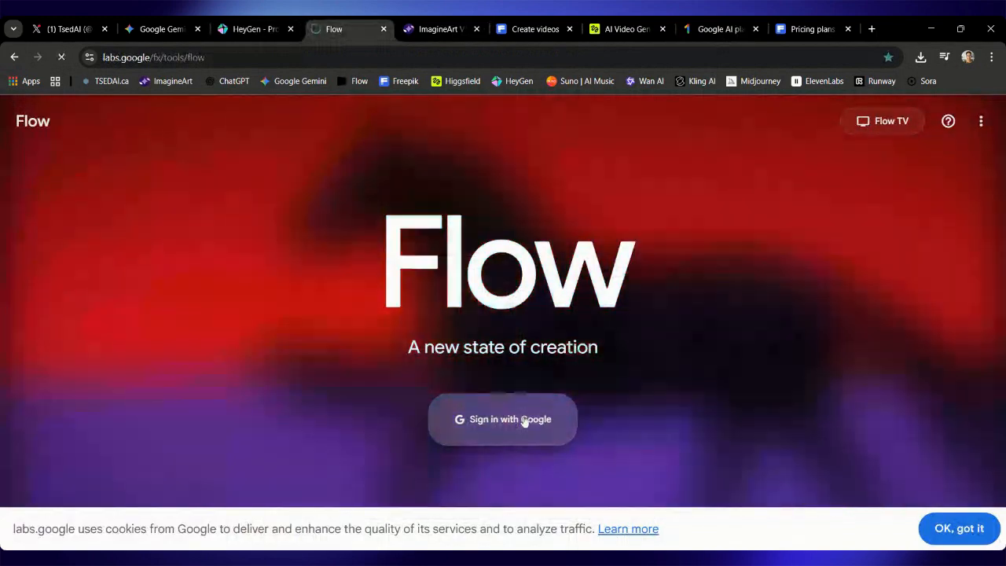
{"action": "left_click", "coordinate": [525, 421]}
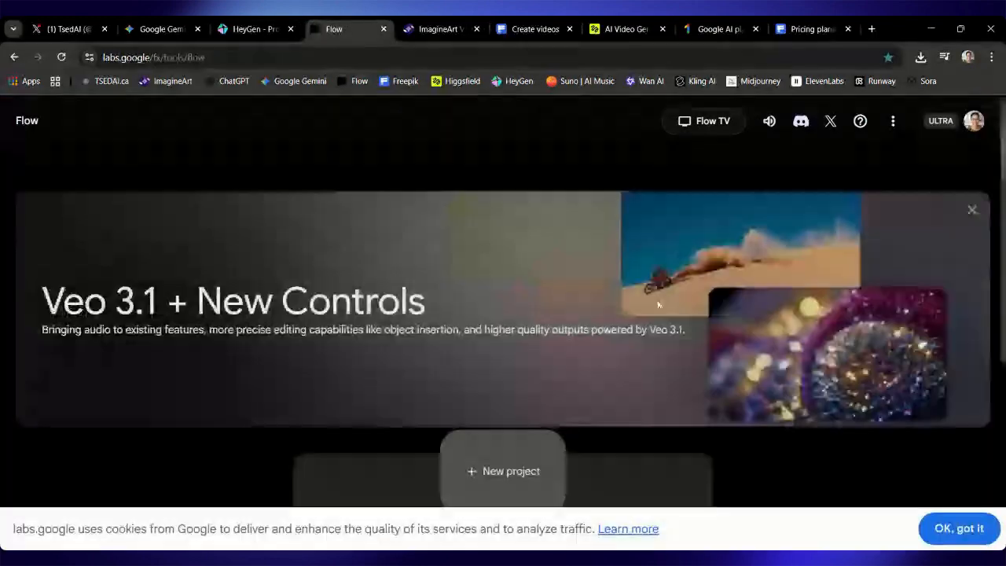
{"action": "left_click", "coordinate": [500, 467]}
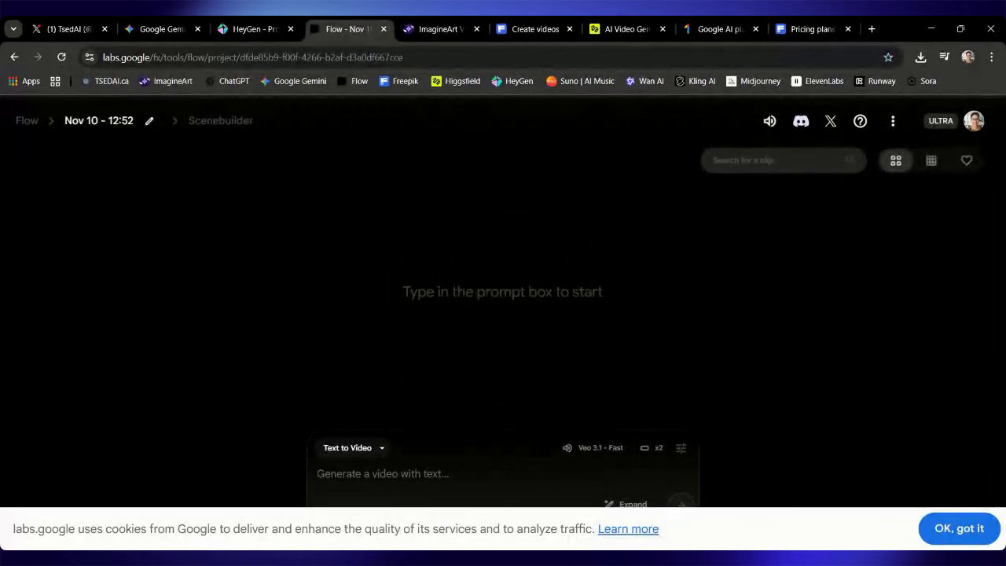
{"action": "left_click", "coordinate": [370, 452]}
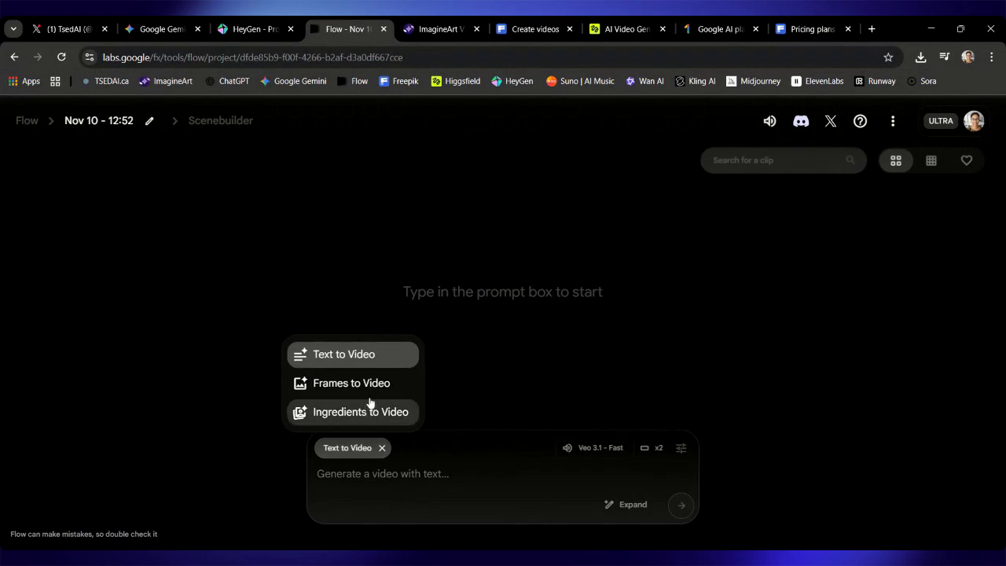
{"action": "left_click", "coordinate": [370, 393]}
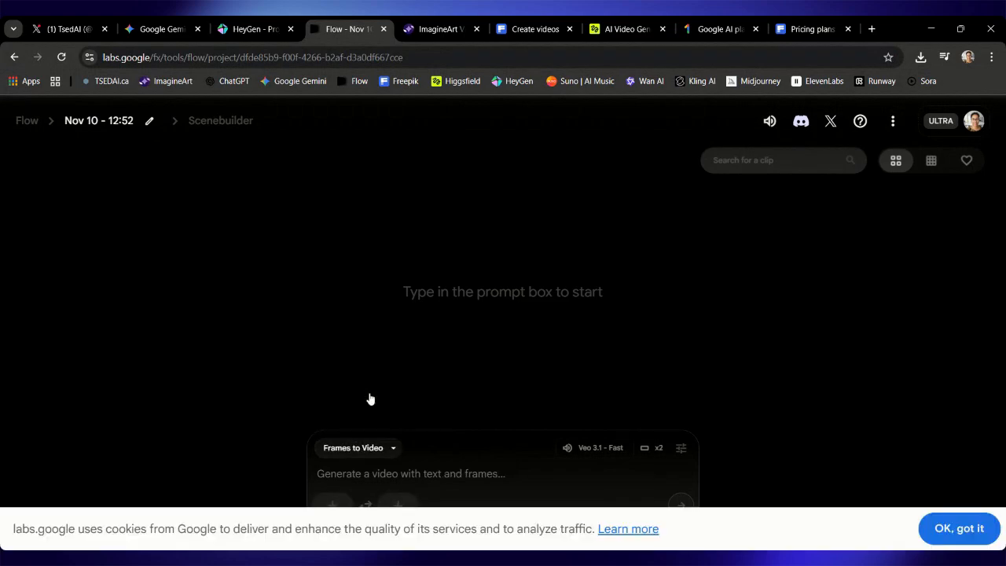
Download the "FREE THE MONKEYS" zoo protest image at full size from the Gemini chat and view it enlarged.
{"action": "left_click", "coordinate": [161, 29]}
{"action": "scroll", "coordinate": [379, 285], "scroll_direction": "down", "scroll_amount": 8}
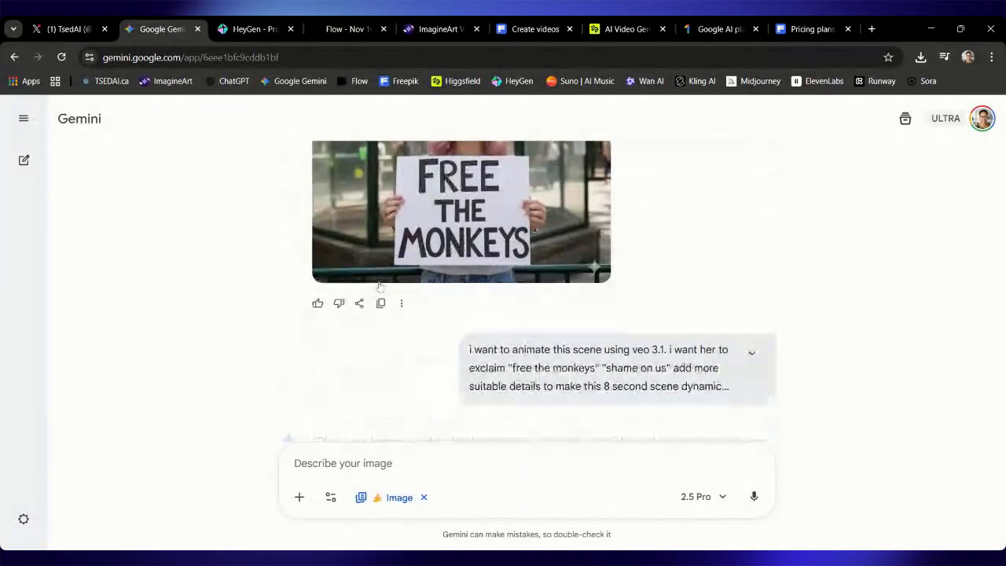
{"action": "scroll", "coordinate": [380, 285], "scroll_direction": "up", "scroll_amount": 3}
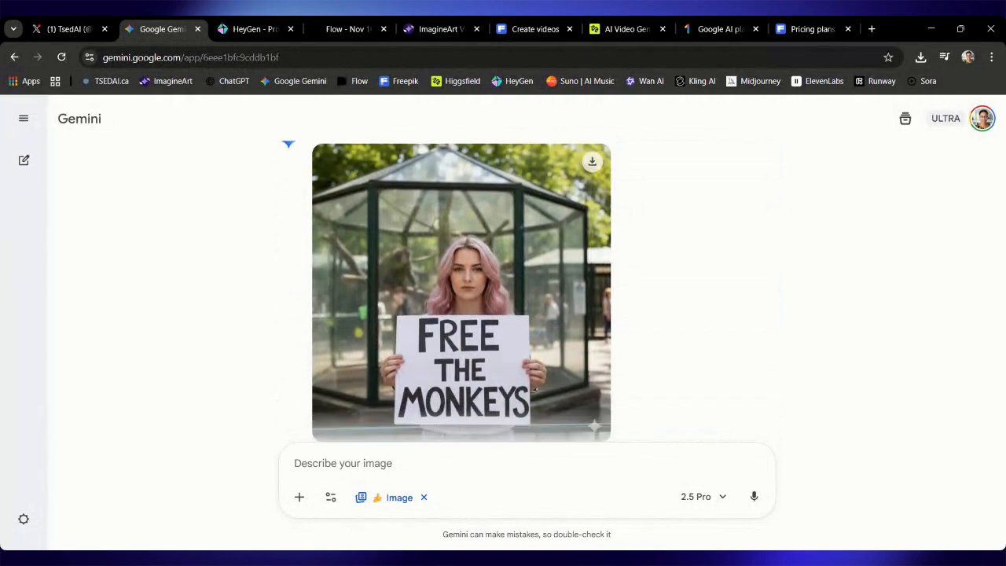
{"action": "left_click", "coordinate": [591, 162]}
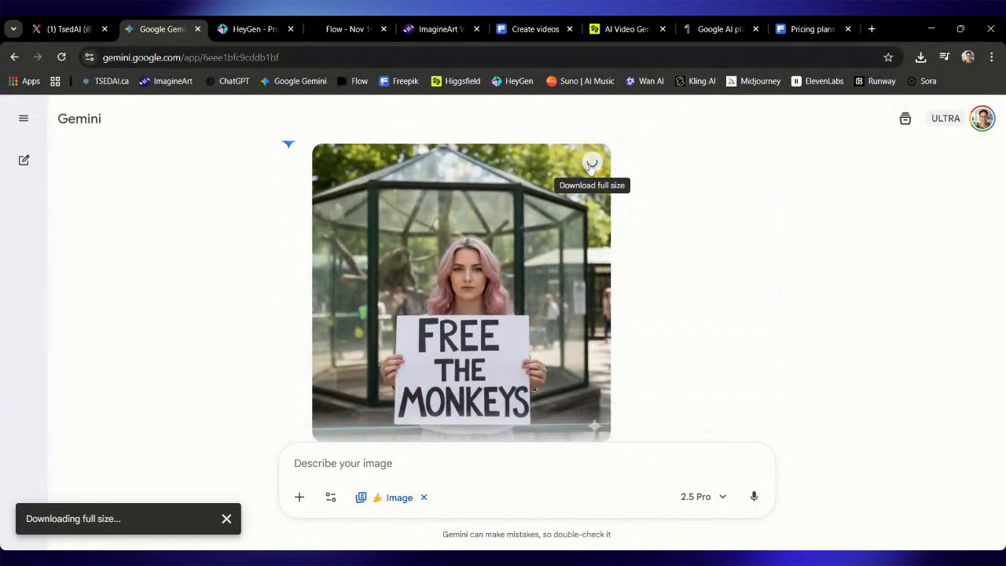
{"action": "left_click", "coordinate": [491, 214]}
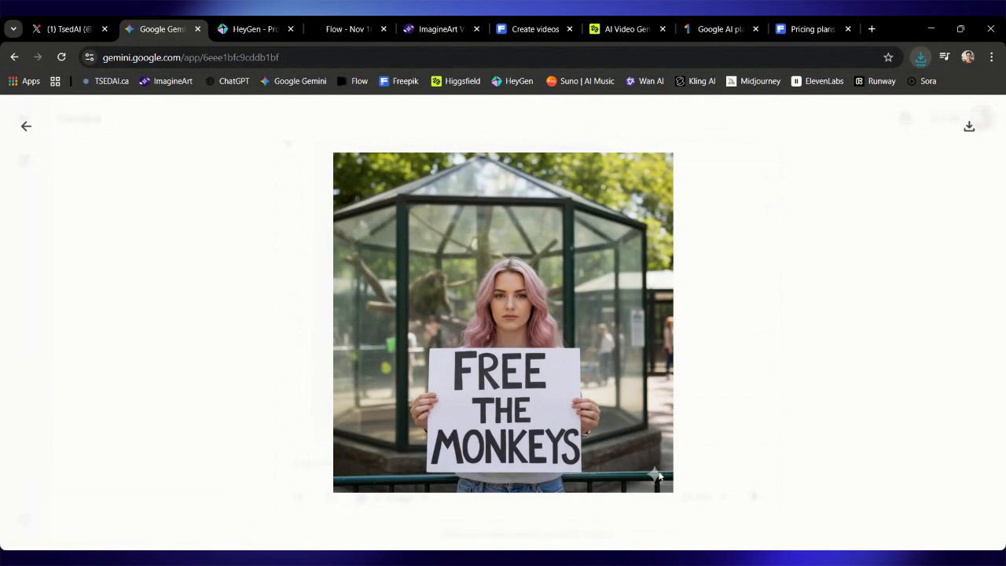
Open Canva's templates page in a new browser tab.
{"action": "left_click", "coordinate": [872, 28]}
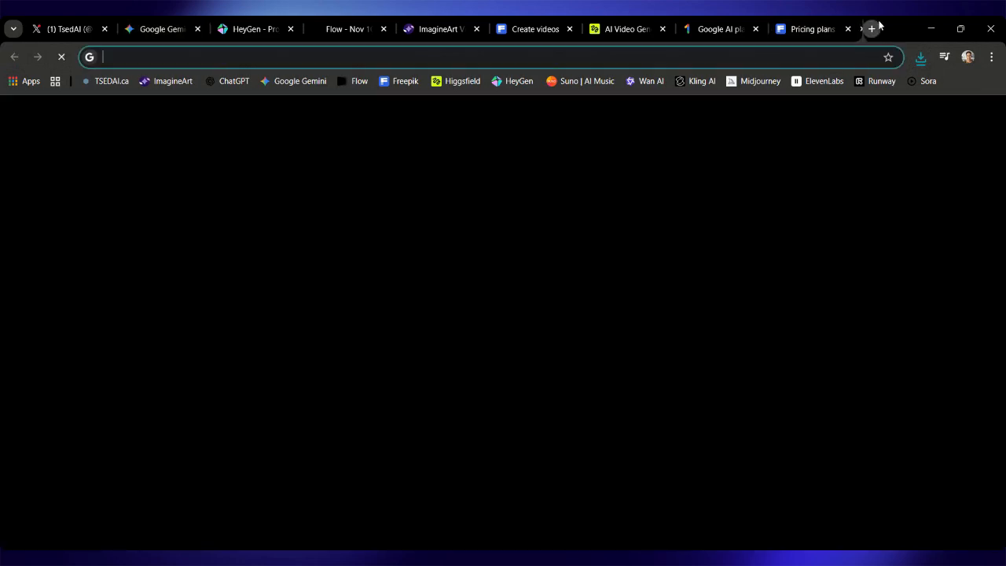
{"action": "type", "text": "can"}
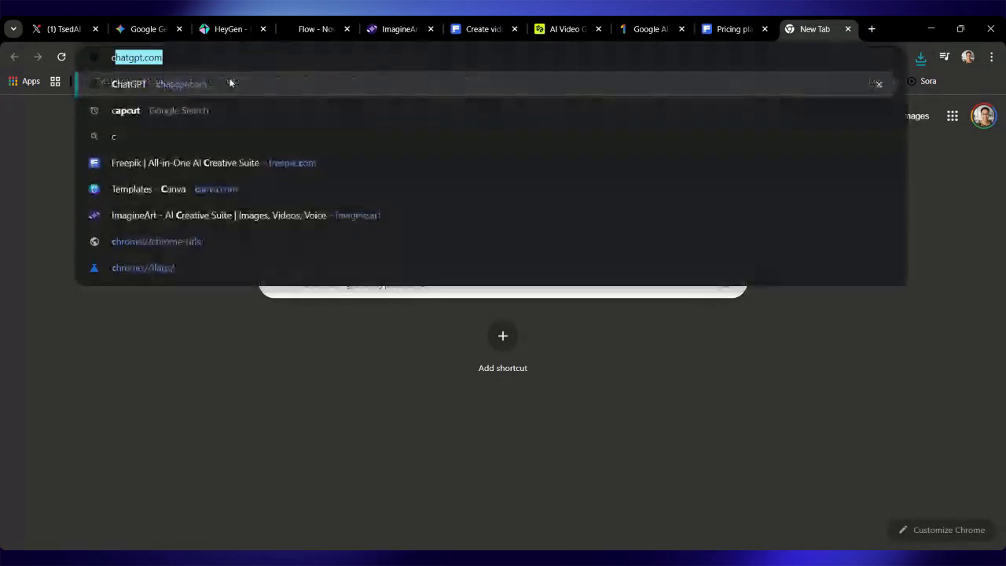
{"action": "left_click", "coordinate": [217, 162]}
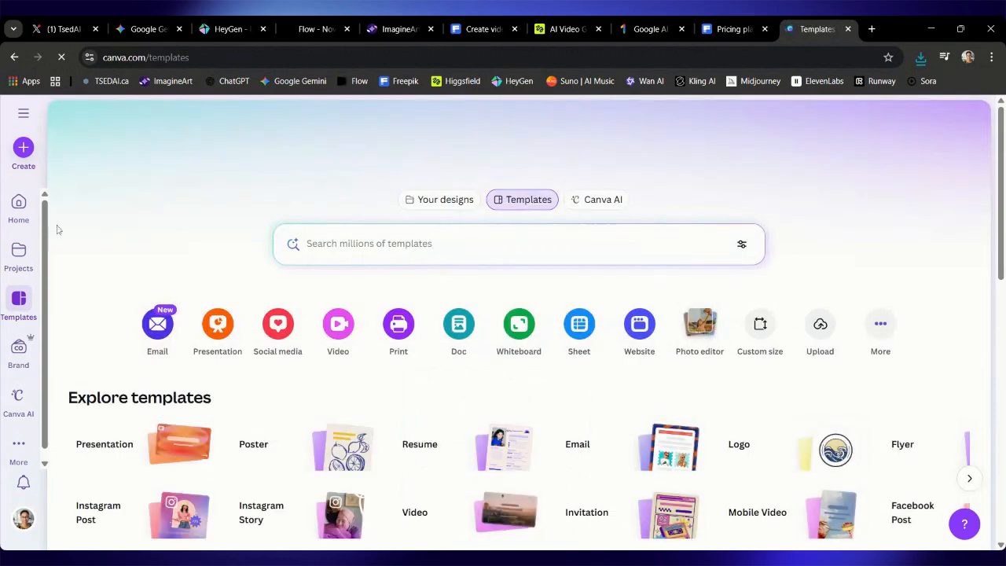
Upload the downloaded "FREE THE MONKEYS" image to Canva and open it for image editing.
{"action": "left_click", "coordinate": [23, 147]}
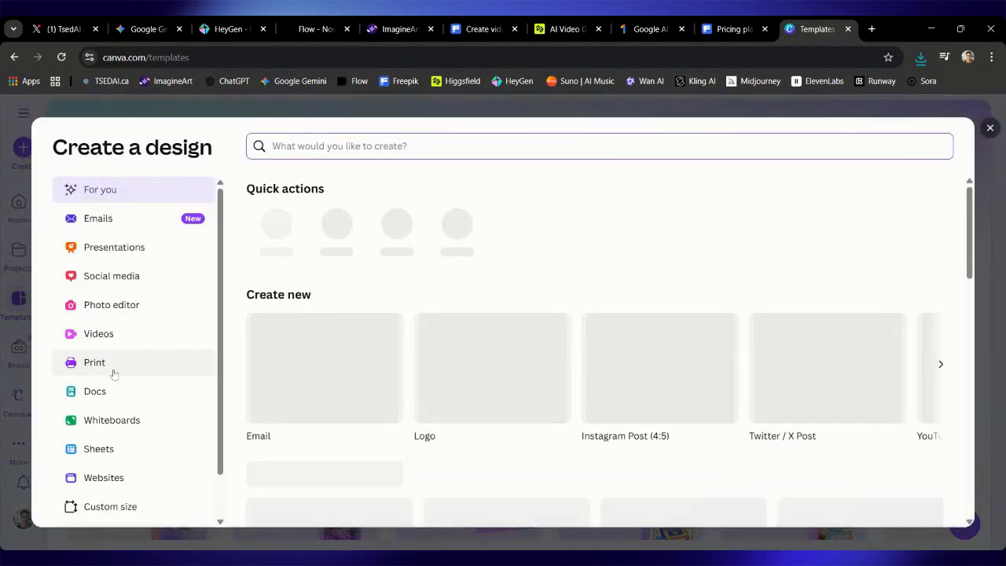
{"action": "scroll", "coordinate": [124, 483], "scroll_direction": "down", "scroll_amount": 1}
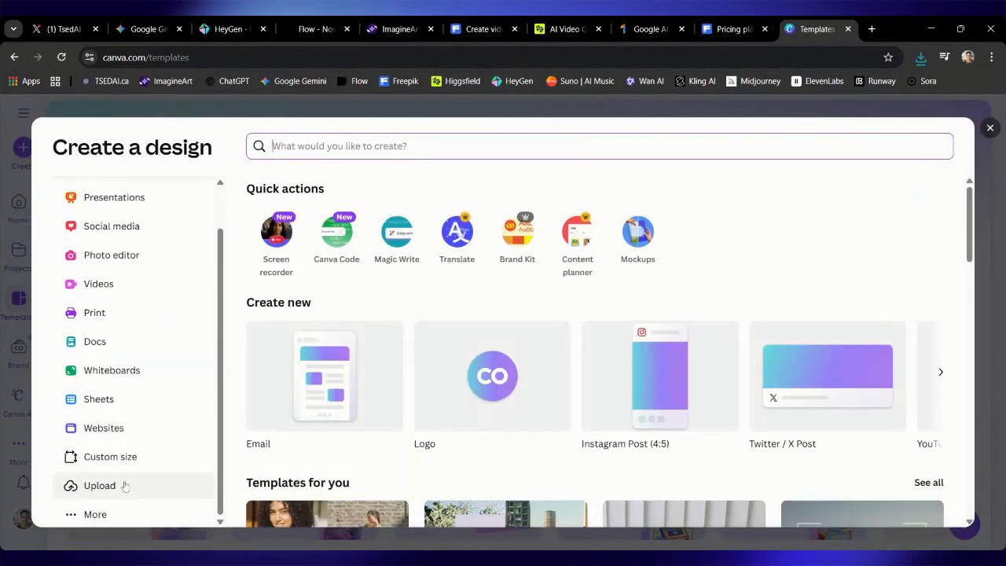
{"action": "left_click", "coordinate": [111, 492]}
{"action": "left_click", "coordinate": [560, 395]}
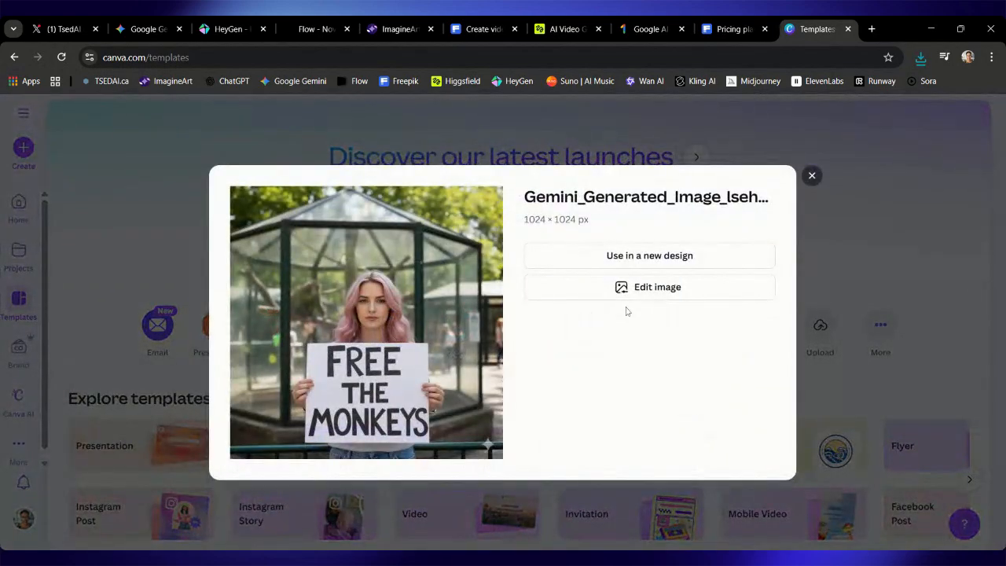
{"action": "left_click", "coordinate": [622, 290]}
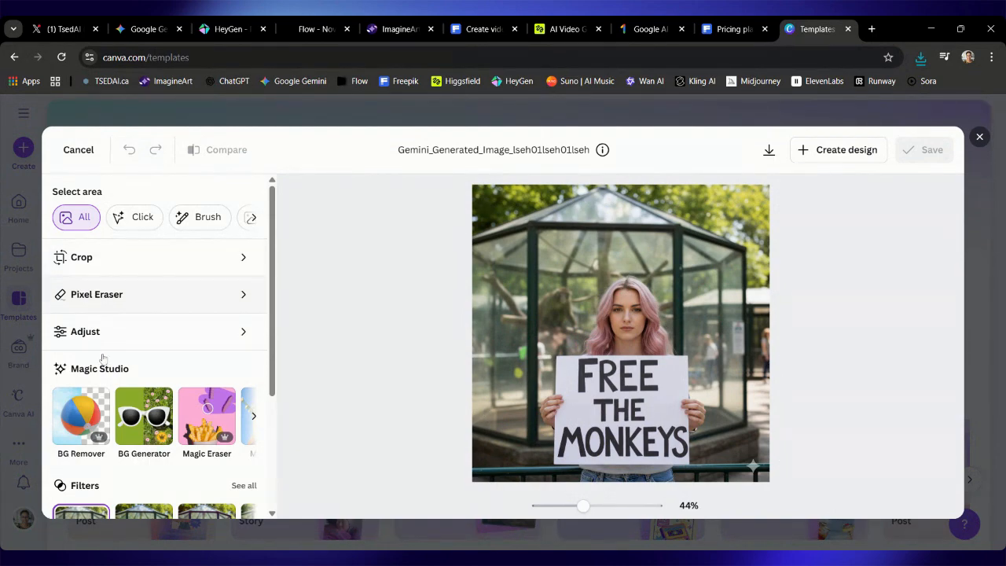
Erase the sparkle watermark near the image's lower-right corner using Magic Eraser with brush size 28.
{"action": "left_click", "coordinate": [204, 428]}
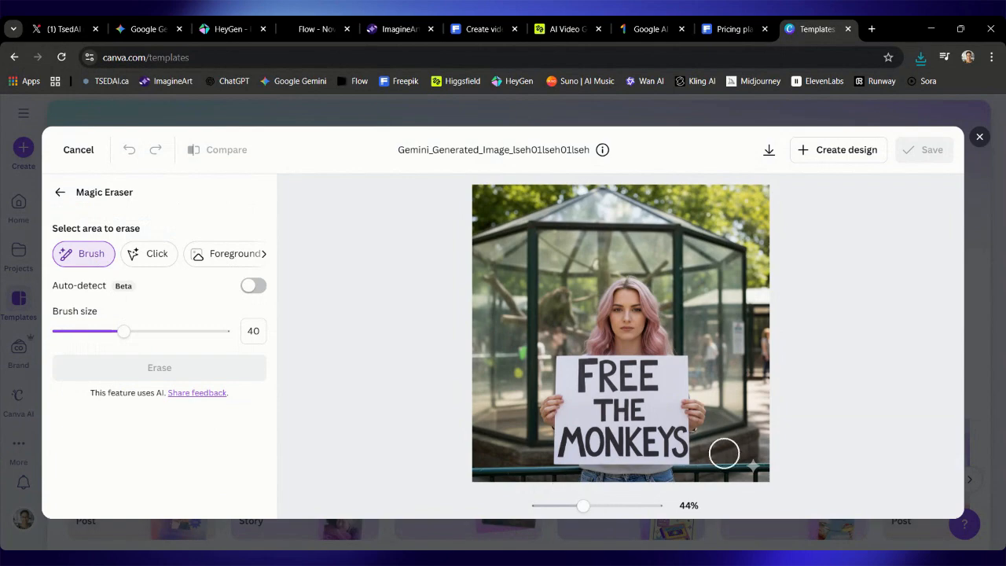
{"action": "left_click", "coordinate": [104, 331]}
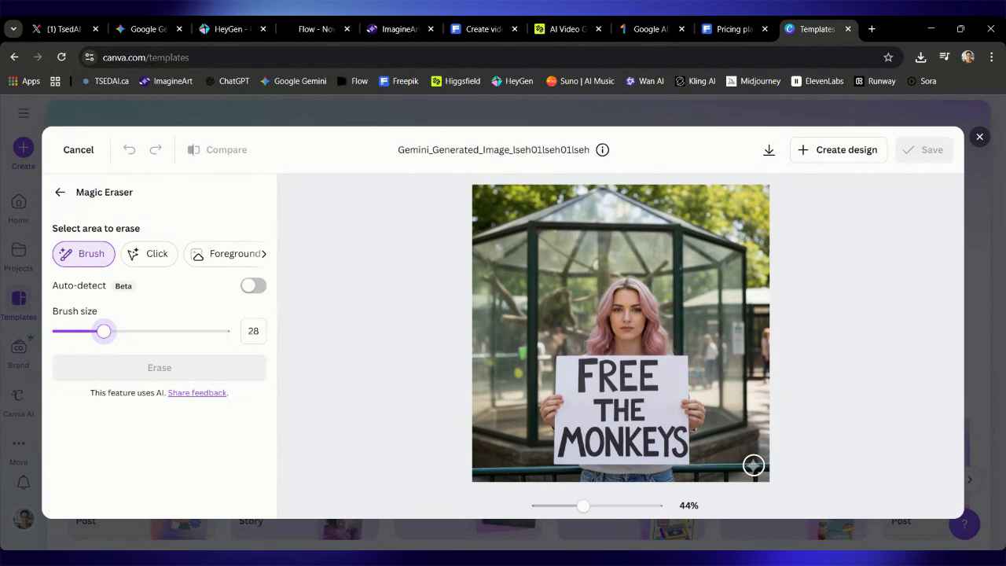
{"action": "left_click", "coordinate": [753, 465]}
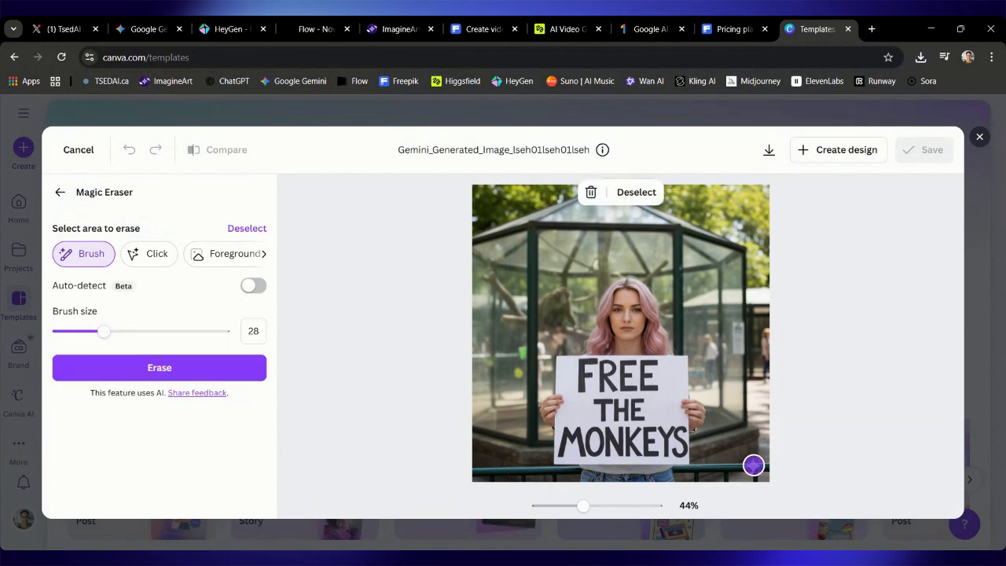
{"action": "left_click", "coordinate": [162, 369]}
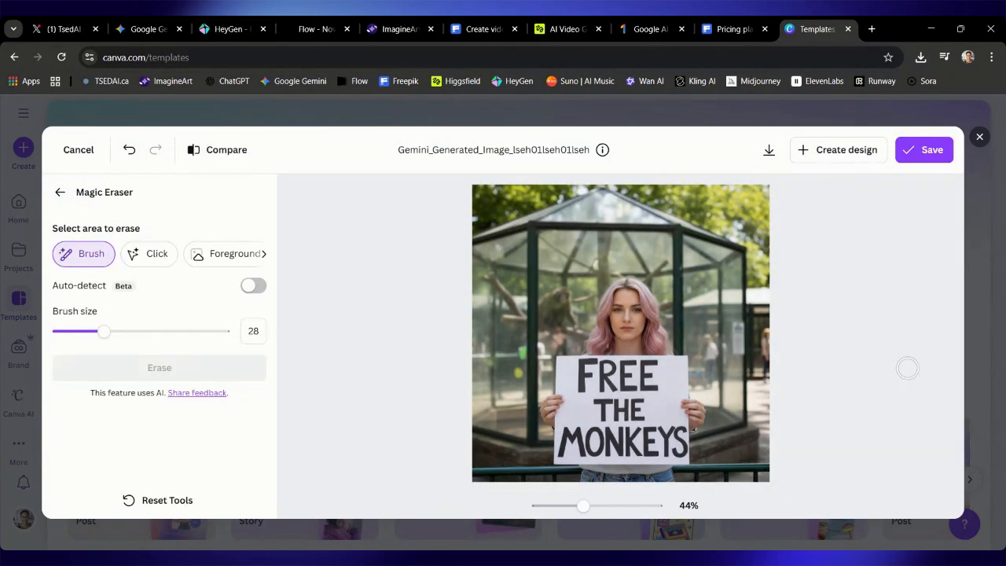
Inspect the erased watermark area at 149% and download the cleaned image.
{"action": "left_click", "coordinate": [620, 506]}
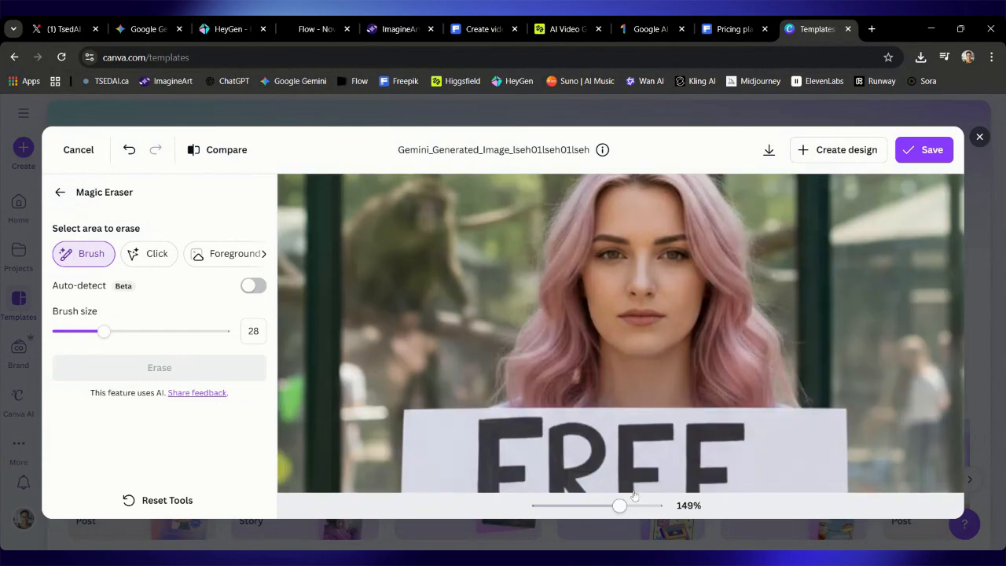
{"action": "scroll", "coordinate": [696, 393], "scroll_direction": "down", "scroll_amount": 3}
{"action": "scroll", "coordinate": [695, 393], "scroll_direction": "right", "scroll_amount": 3}
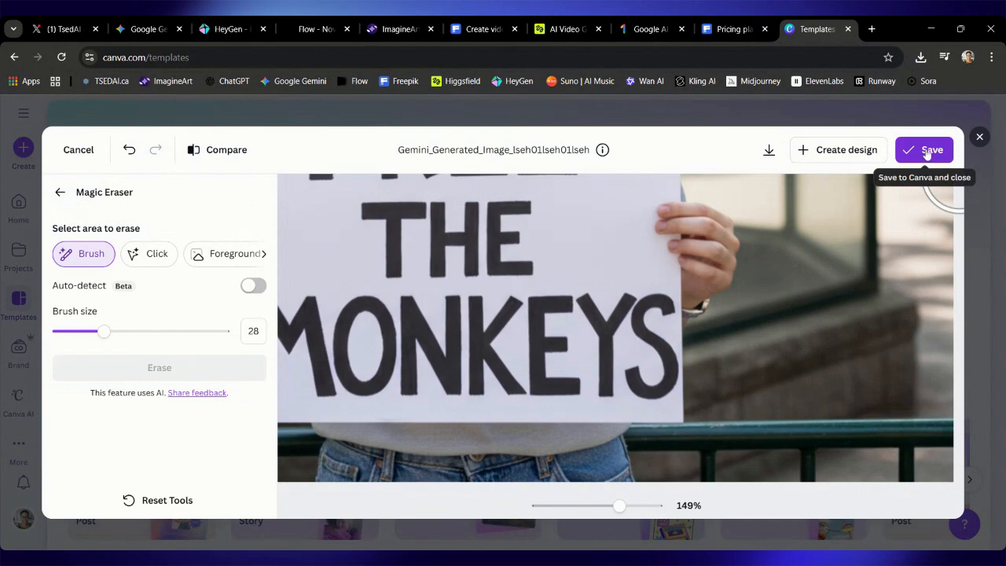
{"action": "left_click", "coordinate": [771, 150]}
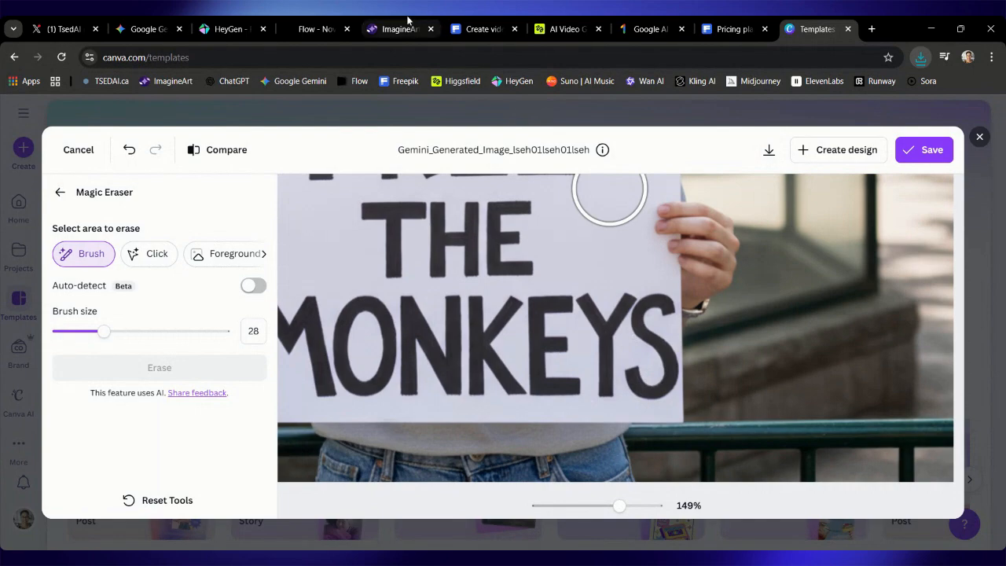
Switch to Flow, keep Frames to Video mode, accept the cookie notice and add the cleaned protest image as the start frame.
{"action": "left_click", "coordinate": [340, 21]}
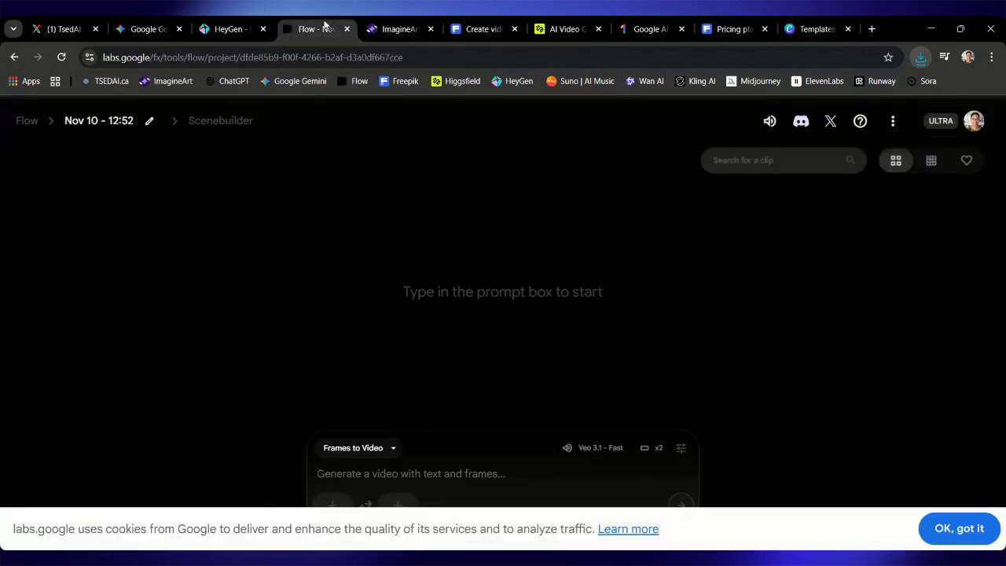
{"action": "left_click", "coordinate": [370, 457]}
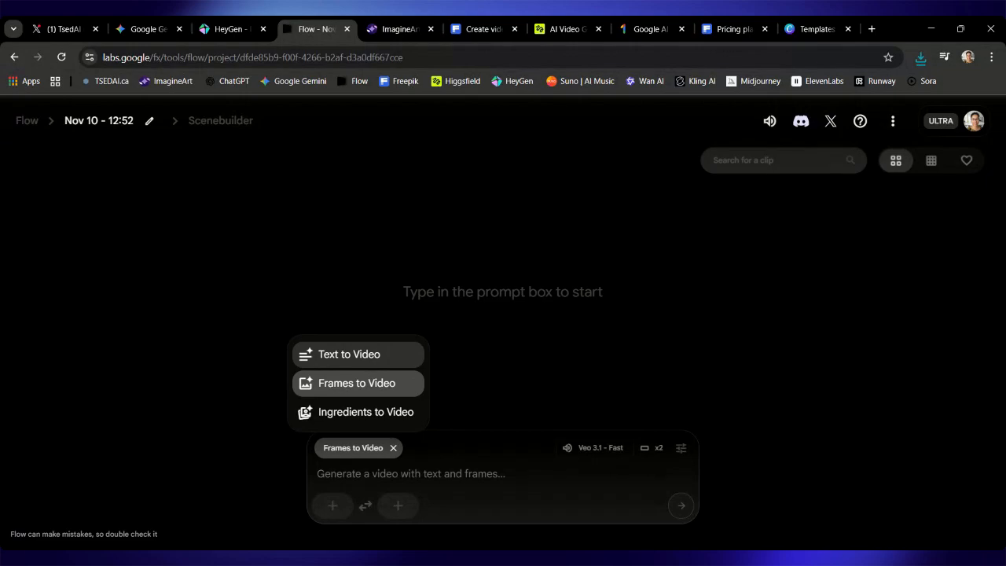
{"action": "left_click", "coordinate": [368, 386]}
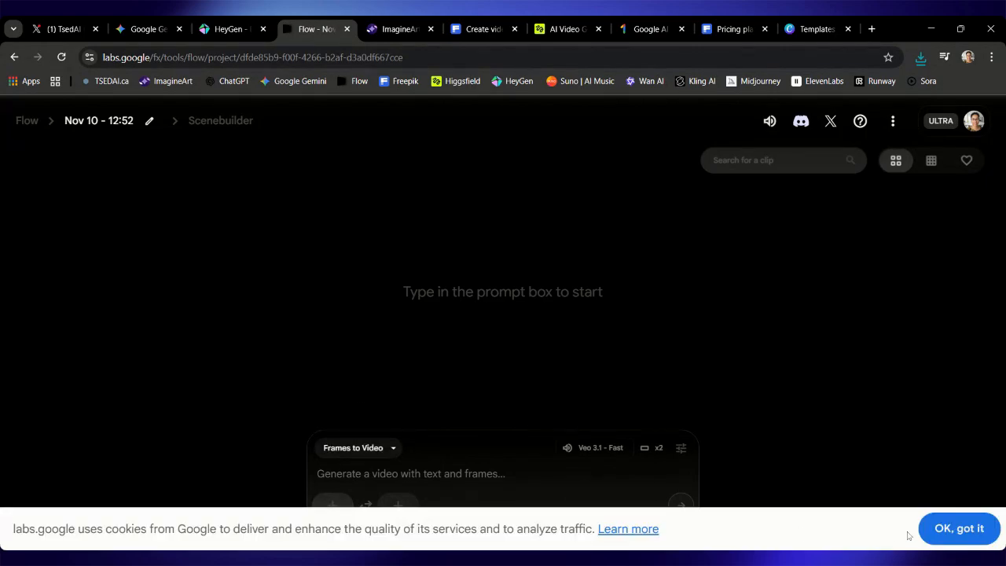
{"action": "left_click", "coordinate": [947, 533]}
{"action": "left_click", "coordinate": [333, 505]}
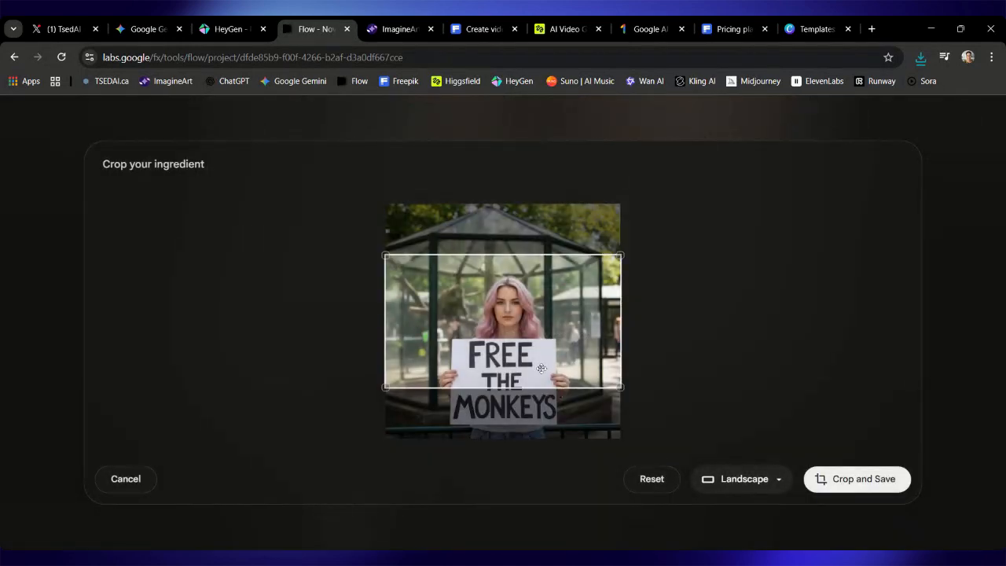
Crop the start frame to Portrait around the woman and her sign and save the crop.
{"action": "left_click_drag", "start_coordinate": [539, 358], "coordinate": [544, 393]}
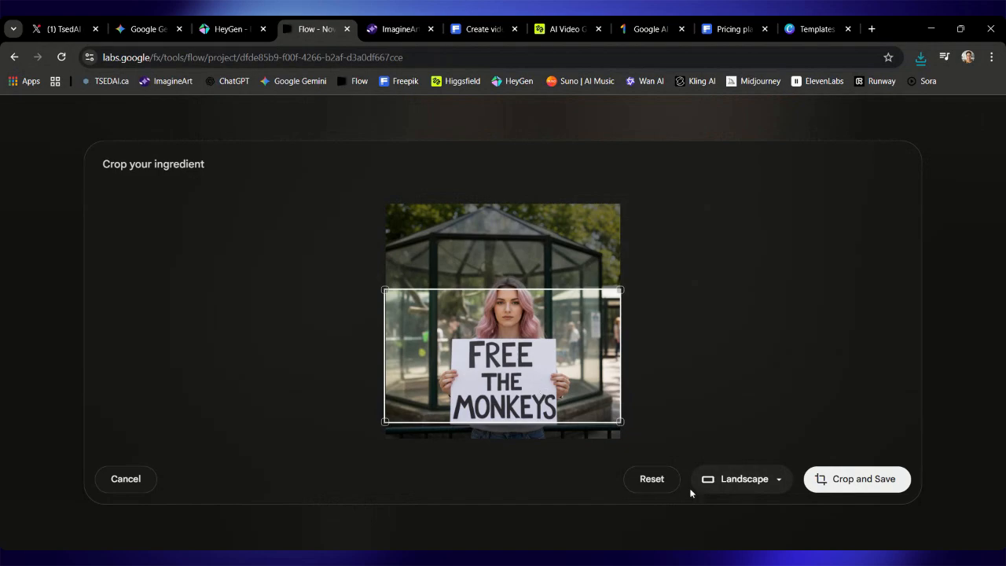
{"action": "left_click", "coordinate": [719, 483]}
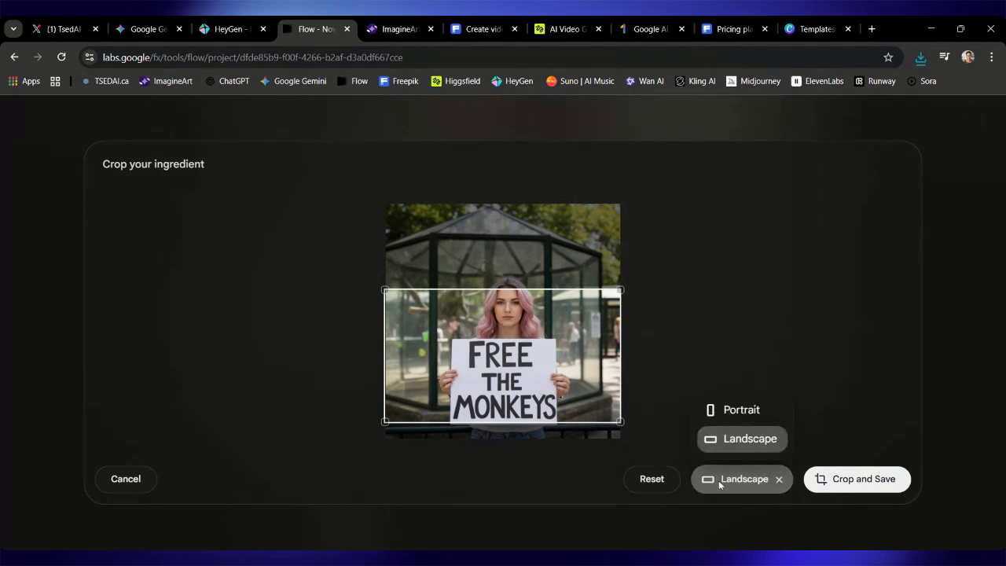
{"action": "left_click", "coordinate": [723, 412]}
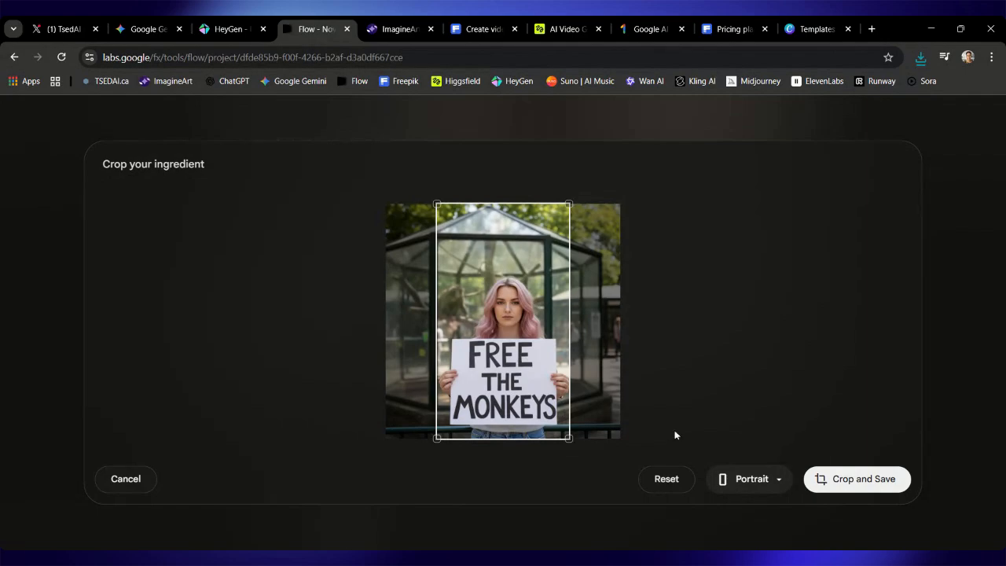
{"action": "left_click", "coordinate": [844, 481]}
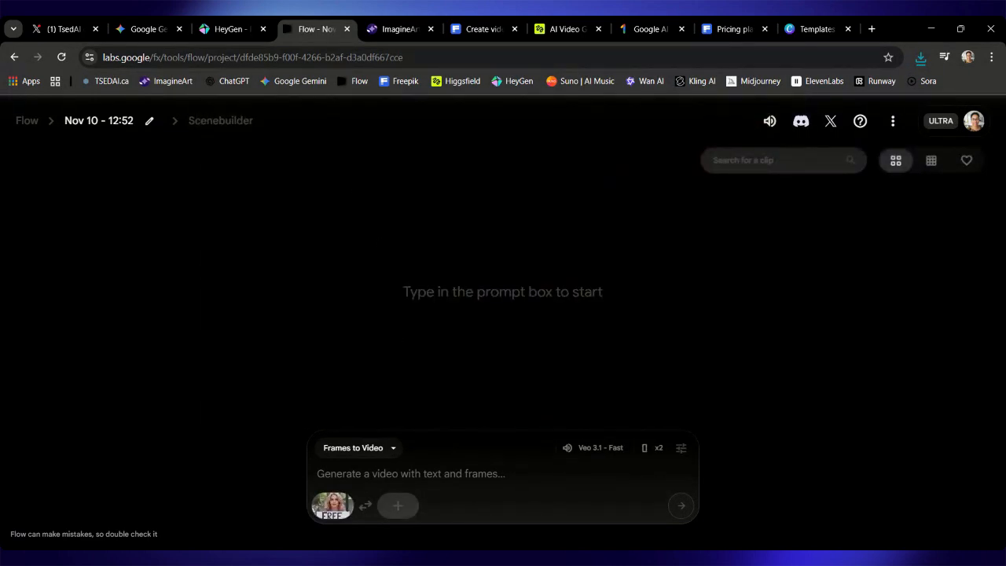
Return to the Gemini chat and review the Veo 3.1 animation request and the opening of the scene prompt written for it.
{"action": "left_click", "coordinate": [145, 22]}
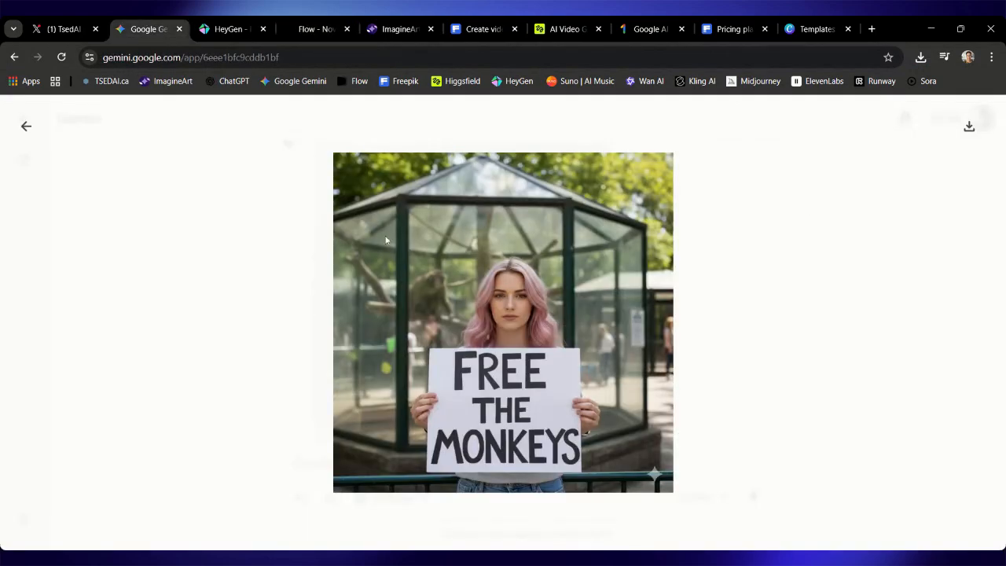
{"action": "left_click", "coordinate": [26, 128]}
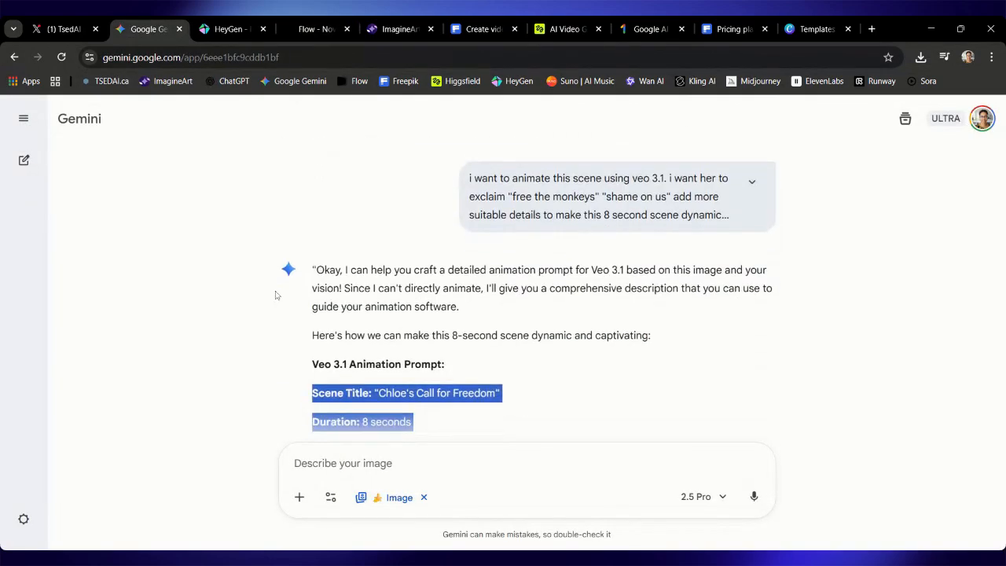
{"action": "scroll", "coordinate": [275, 294], "scroll_direction": "down", "scroll_amount": 1}
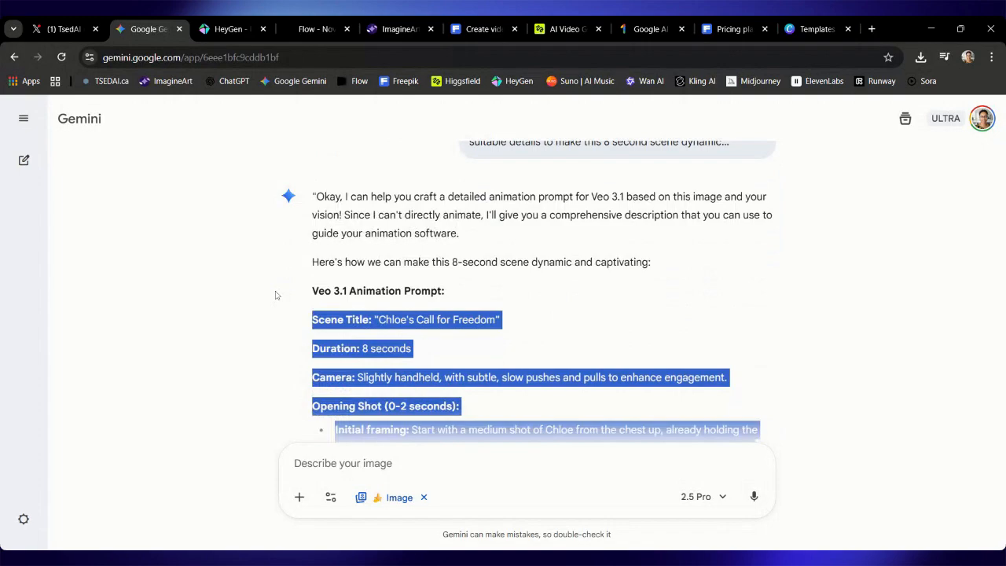
{"action": "scroll", "coordinate": [275, 295], "scroll_direction": "down", "scroll_amount": 1}
{"action": "left_click", "coordinate": [267, 198]}
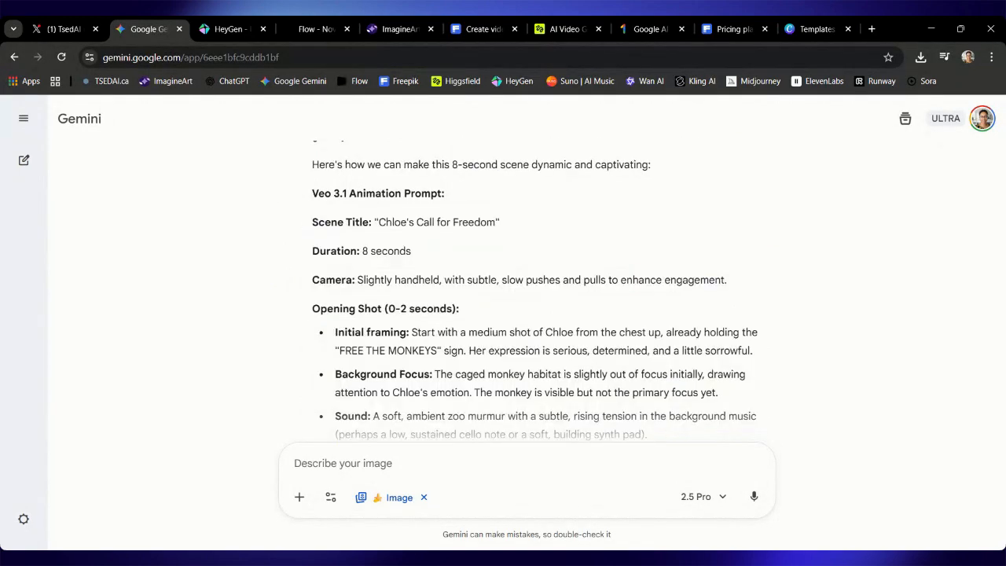
{"action": "scroll", "coordinate": [535, 299], "scroll_direction": "up", "scroll_amount": 2}
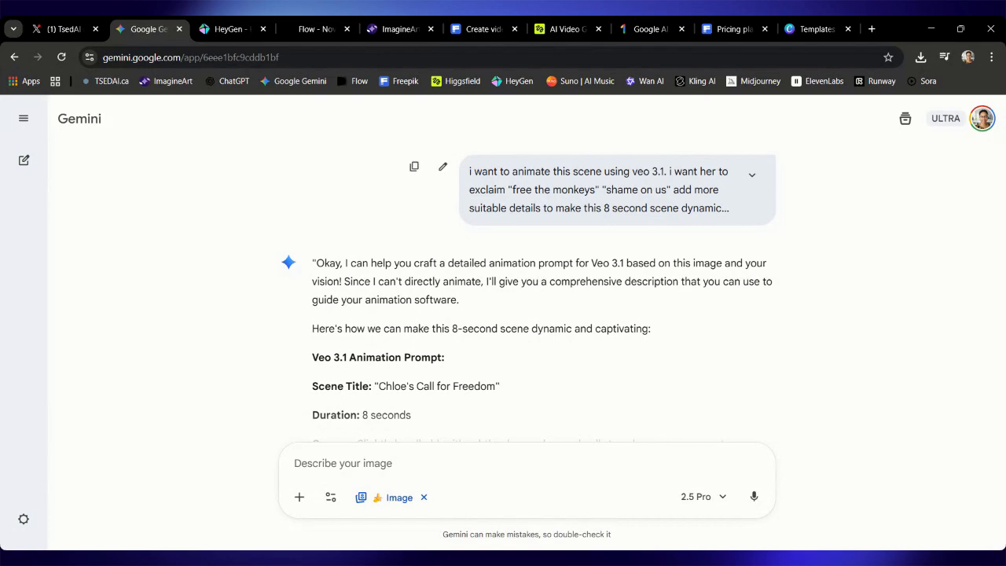
{"action": "left_click", "coordinate": [754, 176]}
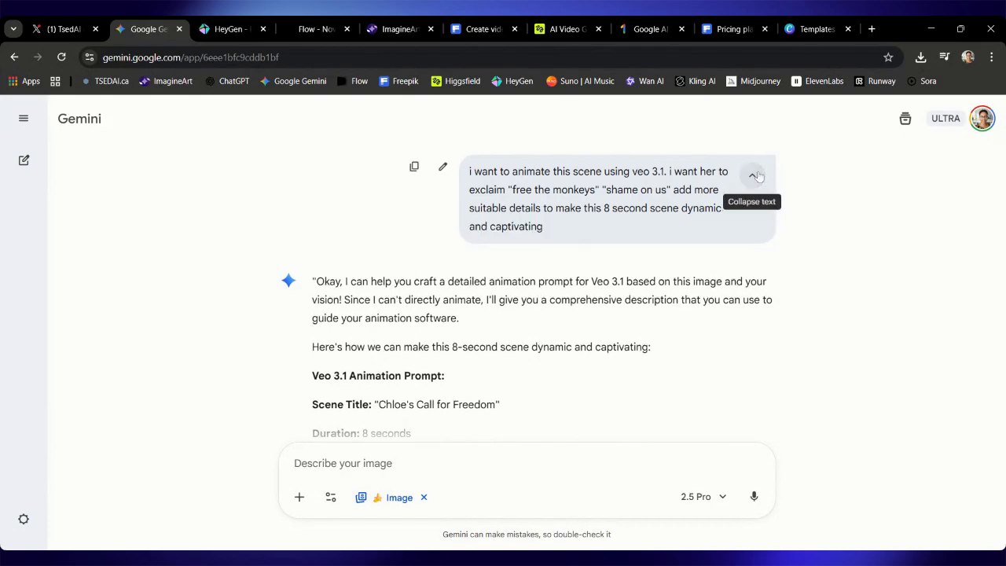
{"action": "scroll", "coordinate": [575, 236], "scroll_direction": "up", "scroll_amount": 4}
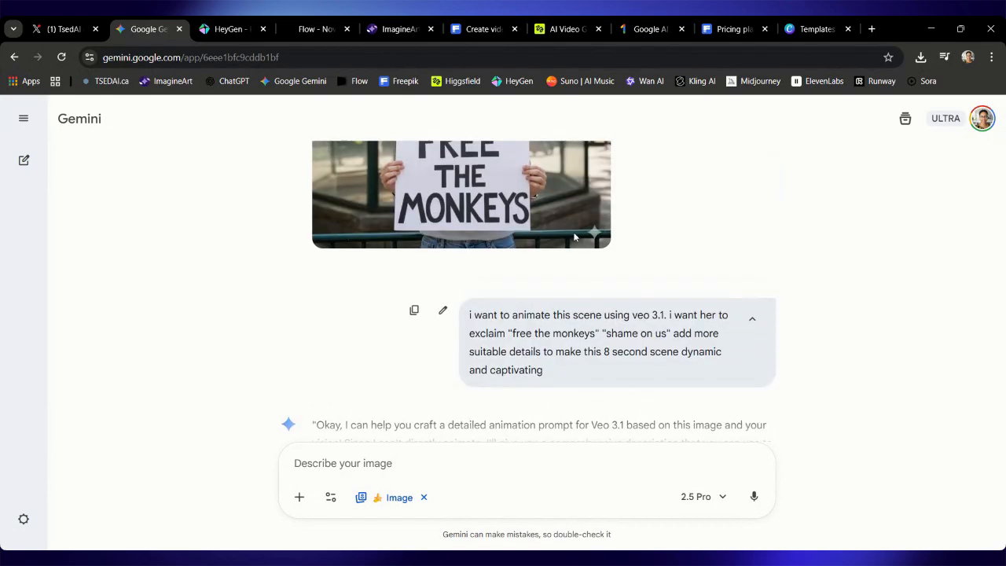
{"action": "scroll", "coordinate": [575, 236], "scroll_direction": "down", "scroll_amount": 2}
{"action": "scroll", "coordinate": [575, 237], "scroll_direction": "down", "scroll_amount": 1}
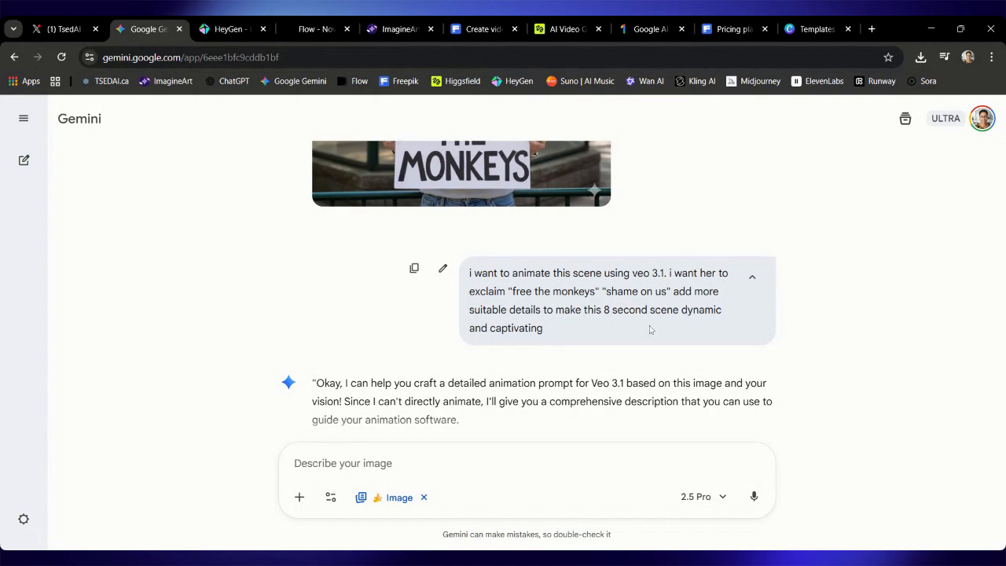
{"action": "scroll", "coordinate": [649, 329], "scroll_direction": "up", "scroll_amount": 2}
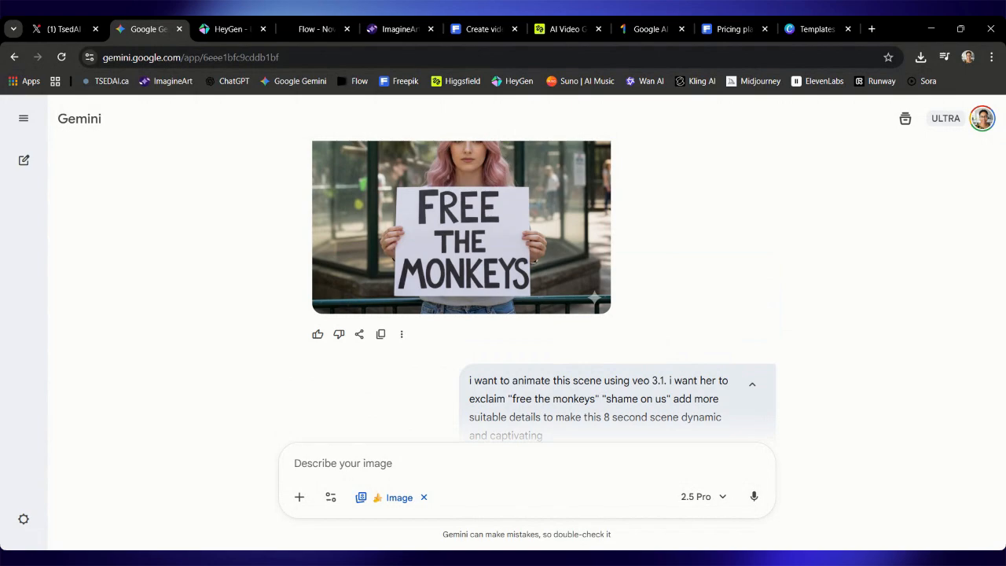
{"action": "scroll", "coordinate": [534, 275], "scroll_direction": "down", "scroll_amount": 5}
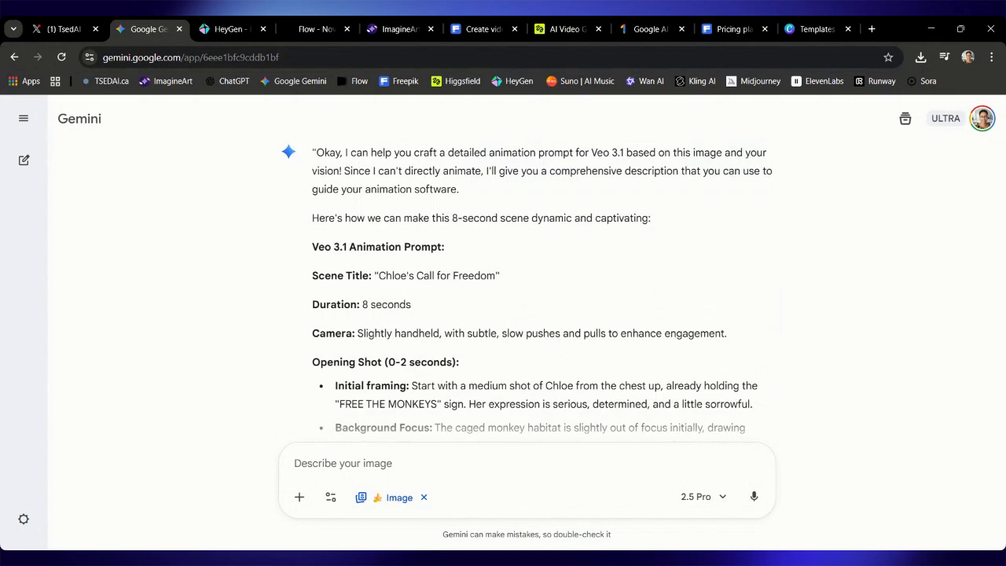
{"action": "scroll", "coordinate": [503, 234], "scroll_direction": "down", "scroll_amount": 1}
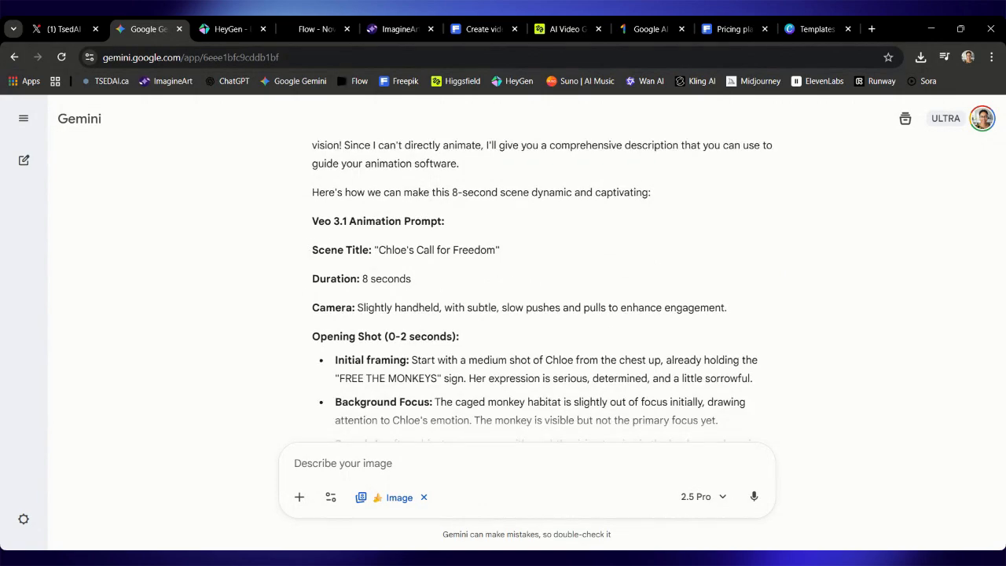
Copy the Veo 3.1 animation prompt from "Scene Title" through the last item under "Key Visual Elements to Emphasize".
{"action": "left_click_drag", "start_coordinate": [311, 250], "coordinate": [668, 383]}
{"action": "key", "text": "ctrl+c"}
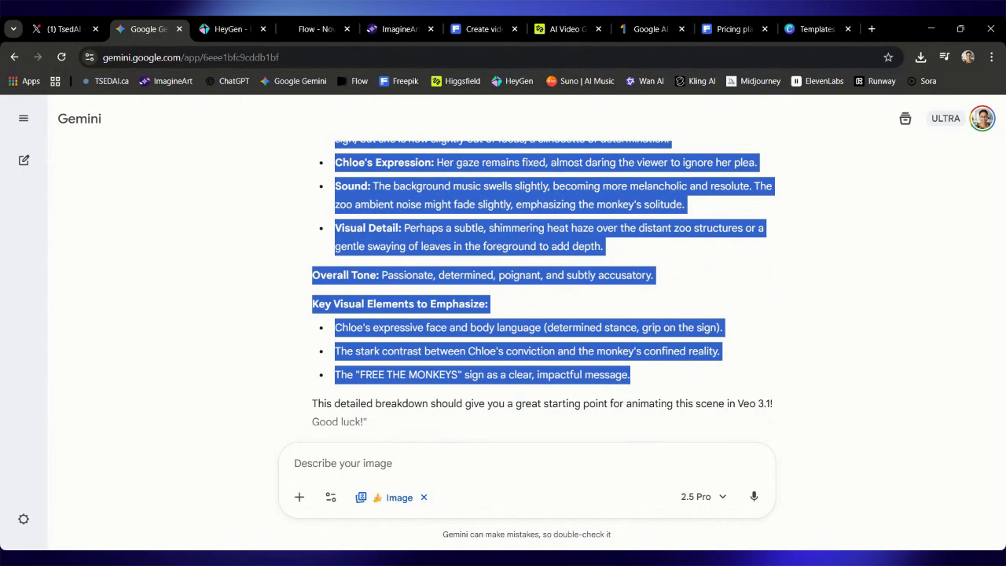
{"action": "scroll", "coordinate": [542, 291], "scroll_direction": "up", "scroll_amount": 4}
{"action": "left_click", "coordinate": [669, 382]}
{"action": "scroll", "coordinate": [669, 383], "scroll_direction": "up", "scroll_amount": 6}
{"action": "scroll", "coordinate": [669, 383], "scroll_direction": "up", "scroll_amount": 2}
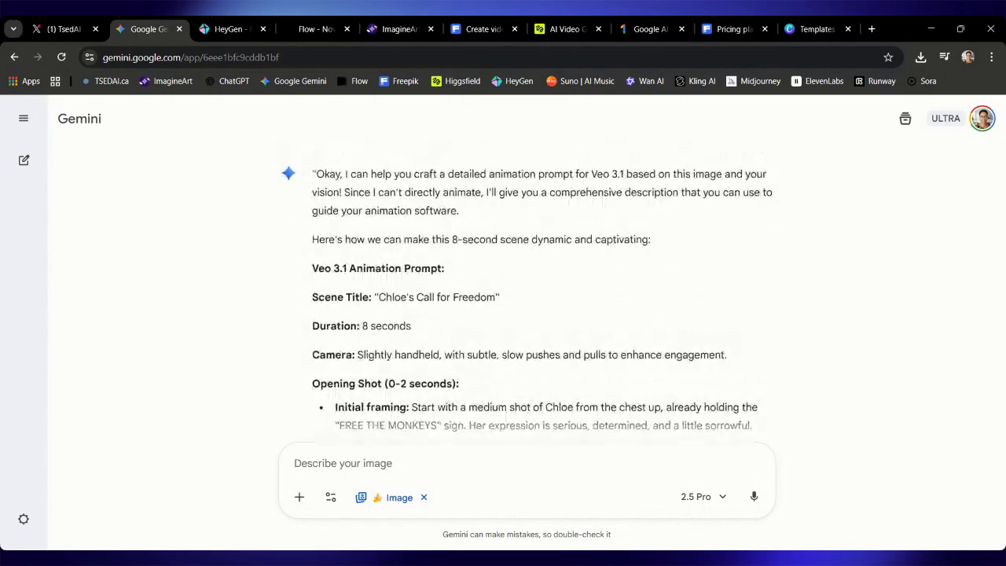
Read through the Veo 3.1 animation prompt in the Gemini chat, from the opening shot to the concluding shot.
{"action": "scroll", "coordinate": [669, 383], "scroll_direction": "down", "scroll_amount": 3}
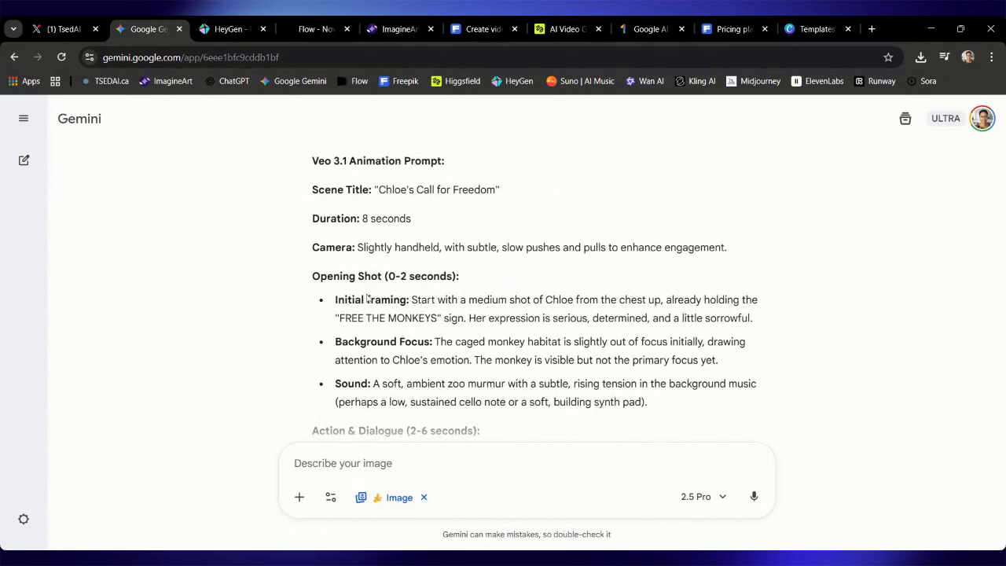
{"action": "scroll", "coordinate": [367, 298], "scroll_direction": "down", "scroll_amount": 1}
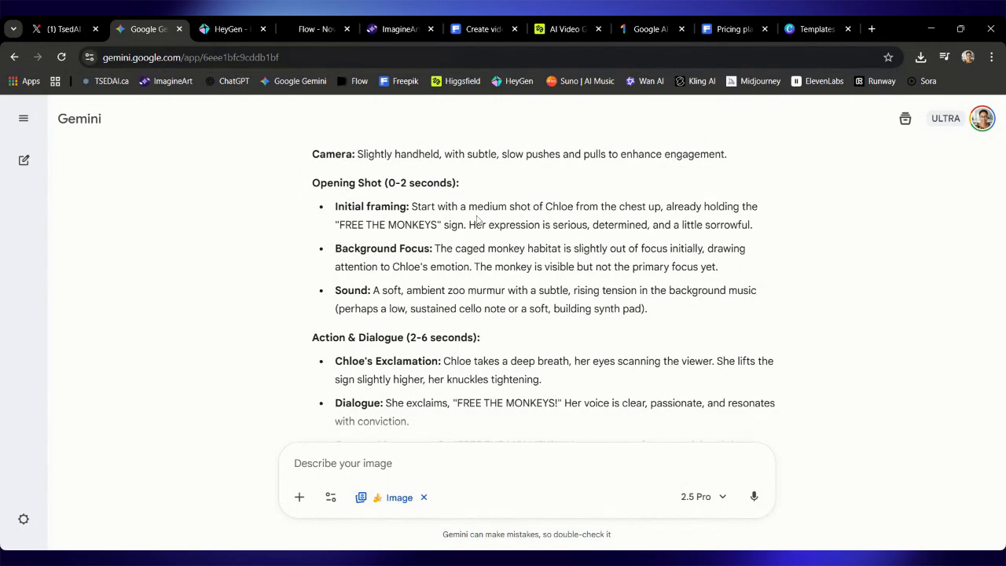
{"action": "scroll", "coordinate": [408, 290], "scroll_direction": "down", "scroll_amount": 2}
{"action": "scroll", "coordinate": [408, 290], "scroll_direction": "down", "scroll_amount": 1}
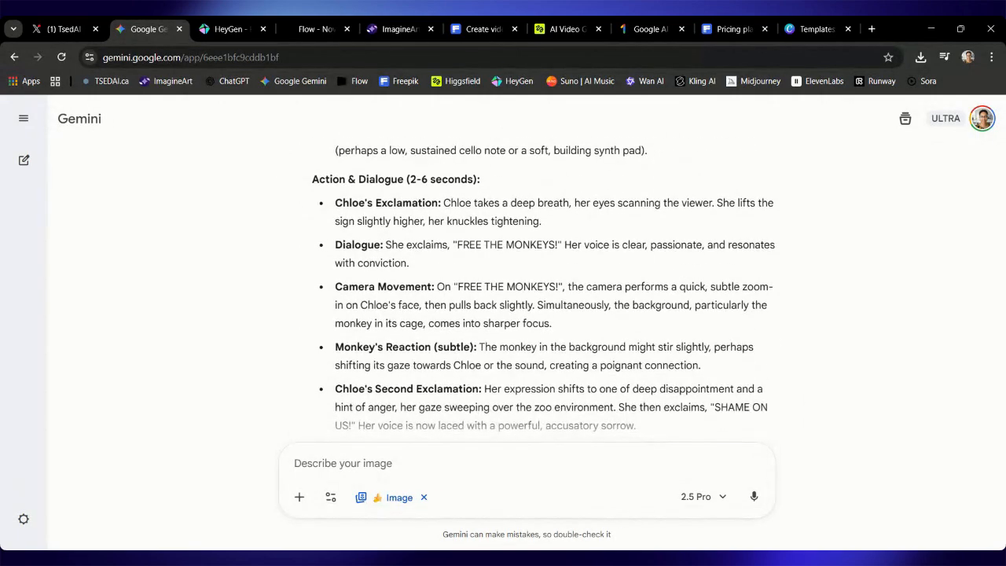
{"action": "scroll", "coordinate": [440, 243], "scroll_direction": "down", "scroll_amount": 3}
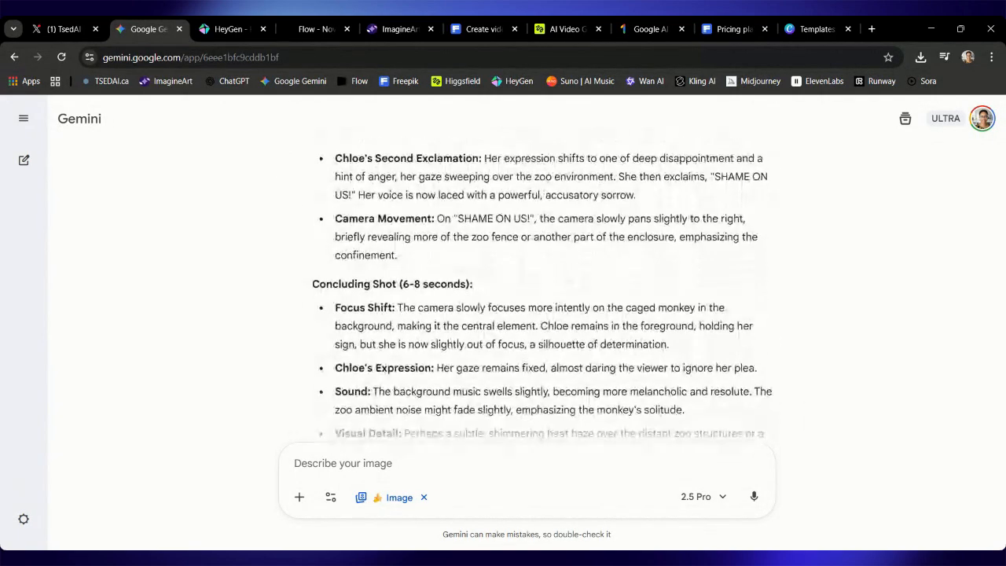
{"action": "scroll", "coordinate": [439, 381], "scroll_direction": "down", "scroll_amount": 1}
{"action": "scroll", "coordinate": [439, 381], "scroll_direction": "up", "scroll_amount": 2}
{"action": "scroll", "coordinate": [542, 291], "scroll_direction": "up", "scroll_amount": 2}
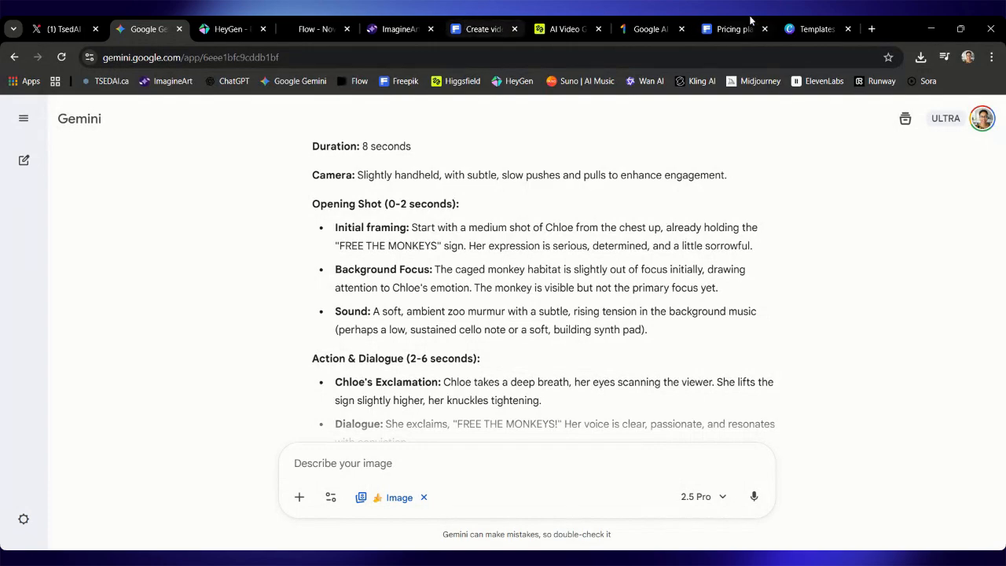
Switch to Flow and paste the copied Veo 3.1 animation prompt into the Frames to Video prompt, checking it back to its scene title.
{"action": "left_click", "coordinate": [308, 29]}
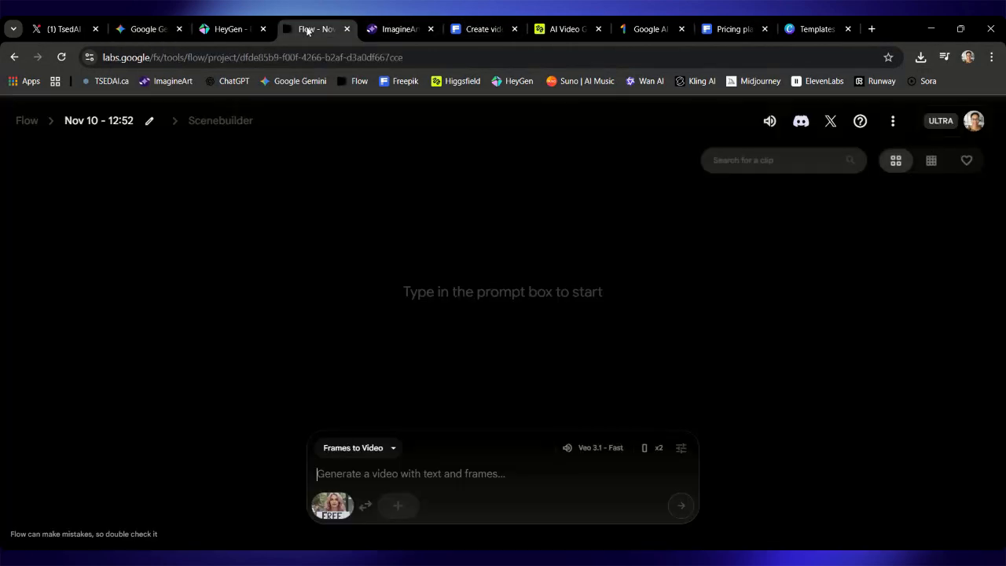
{"action": "key", "text": "ctrl+v"}
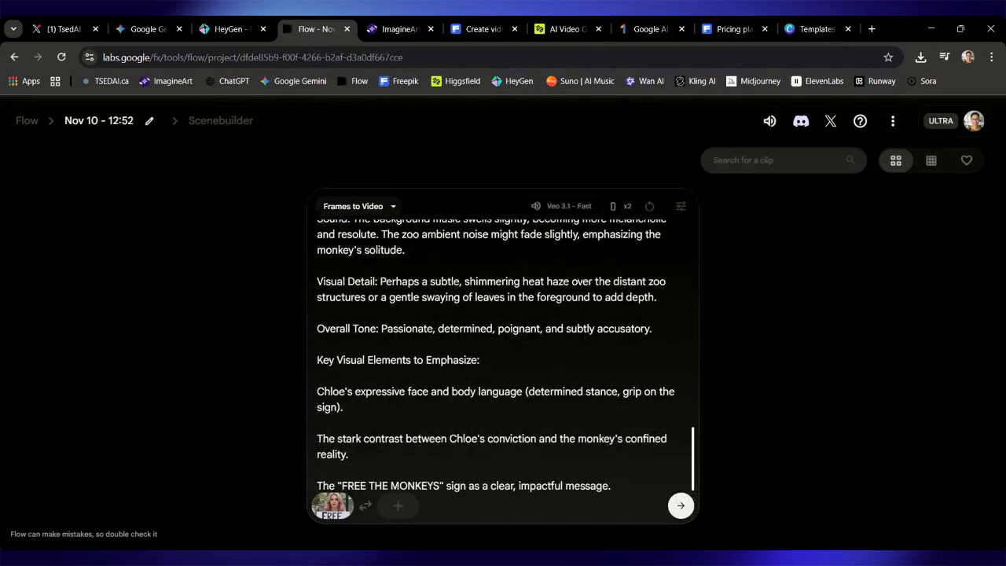
{"action": "scroll", "coordinate": [503, 354], "scroll_direction": "up", "scroll_amount": 5}
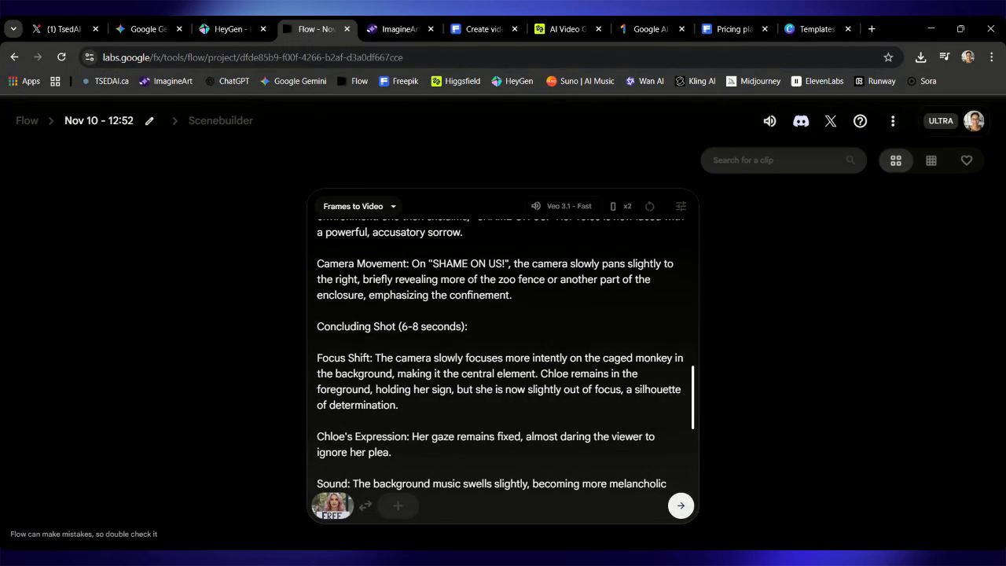
{"action": "mouse_move", "coordinate": [334, 509]}
{"action": "scroll", "coordinate": [499, 354], "scroll_direction": "up", "scroll_amount": 8}
{"action": "scroll", "coordinate": [499, 354], "scroll_direction": "up", "scroll_amount": 3}
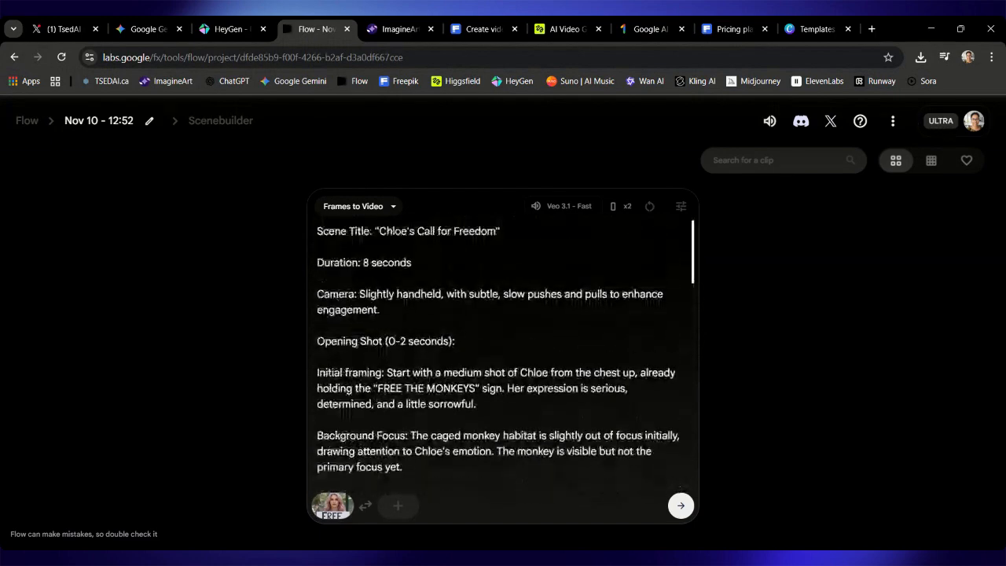
Keep the video settings at Portrait (9:16), 2 outputs per prompt and Veo 3.1 - Fast, and start the generation.
{"action": "left_click", "coordinate": [679, 207]}
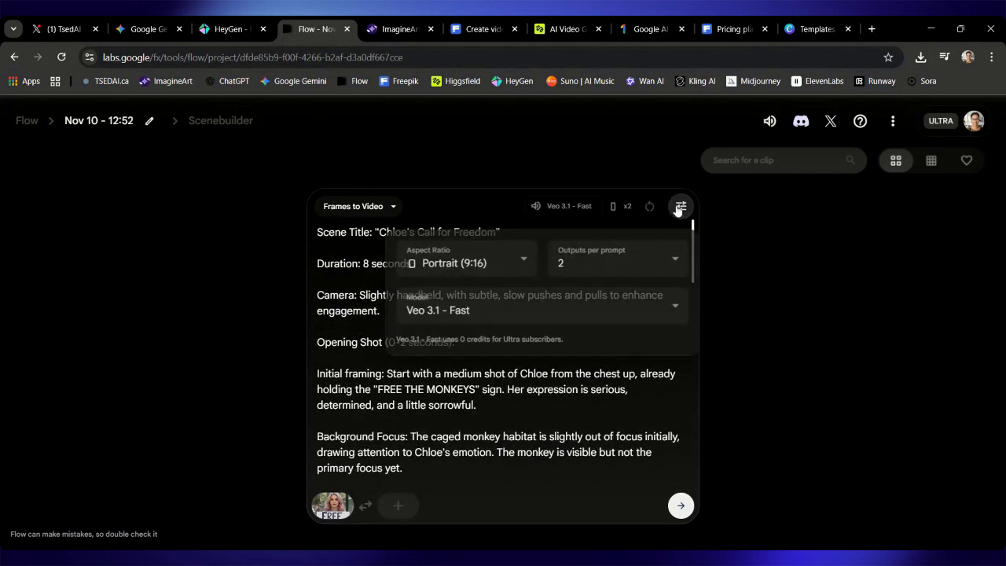
{"action": "left_click", "coordinate": [606, 265]}
{"action": "left_click", "coordinate": [605, 266]}
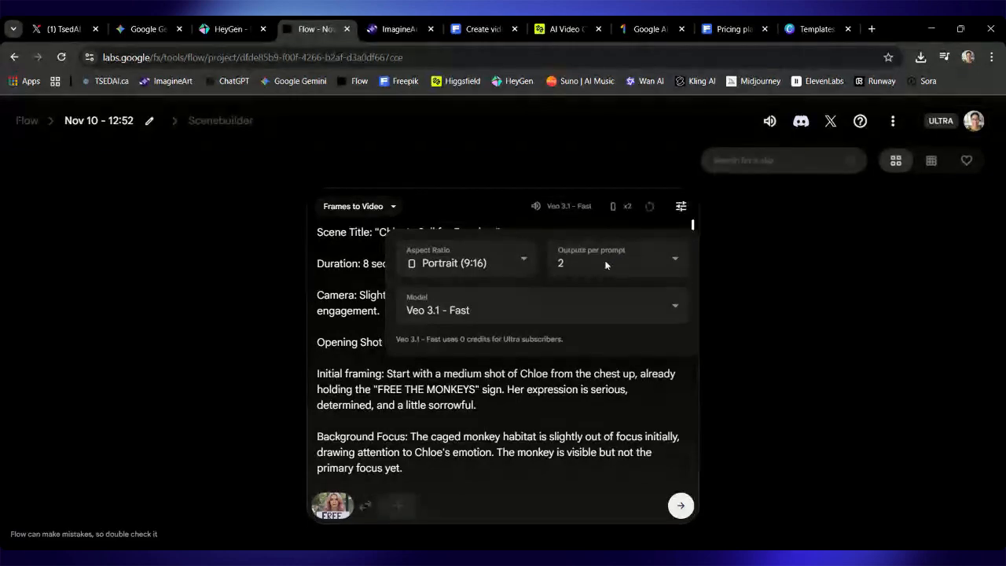
{"action": "left_click", "coordinate": [681, 507]}
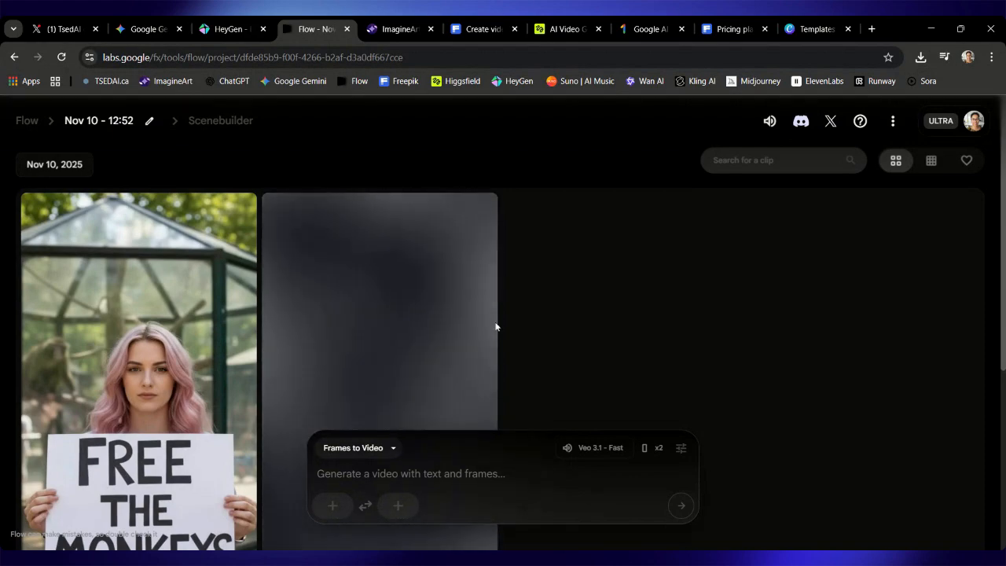
Watch both generated zoo protest clips in full screen, one after the other, and return to the Flow project.
{"action": "scroll", "coordinate": [495, 326], "scroll_direction": "down", "scroll_amount": 3}
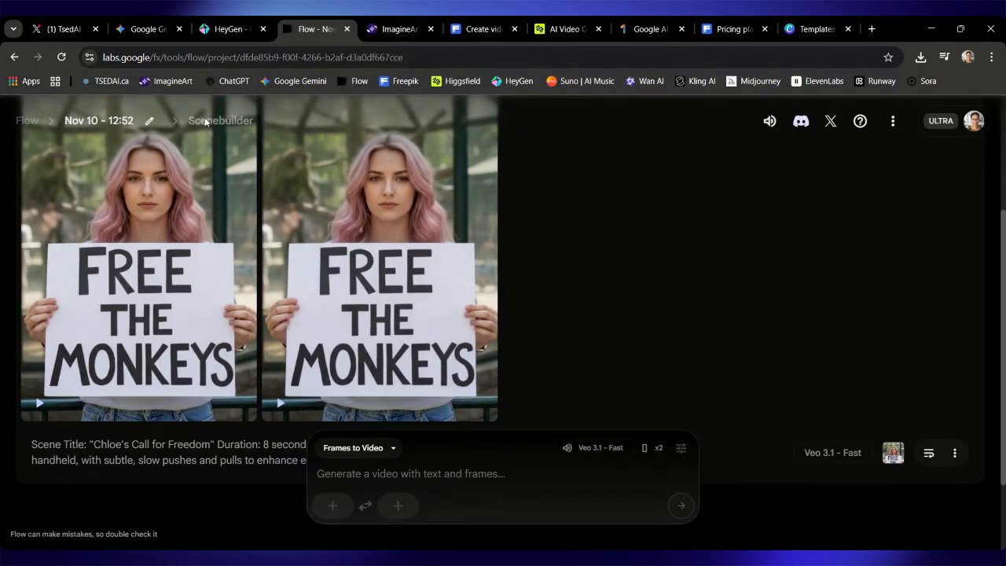
{"action": "scroll", "coordinate": [194, 199], "scroll_direction": "up", "scroll_amount": 2}
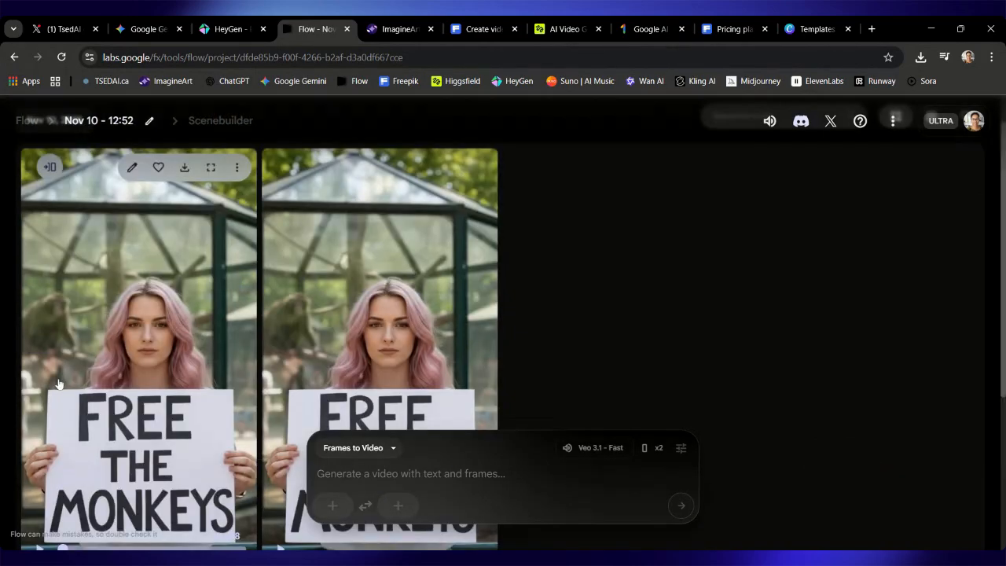
{"action": "left_click", "coordinate": [210, 166]}
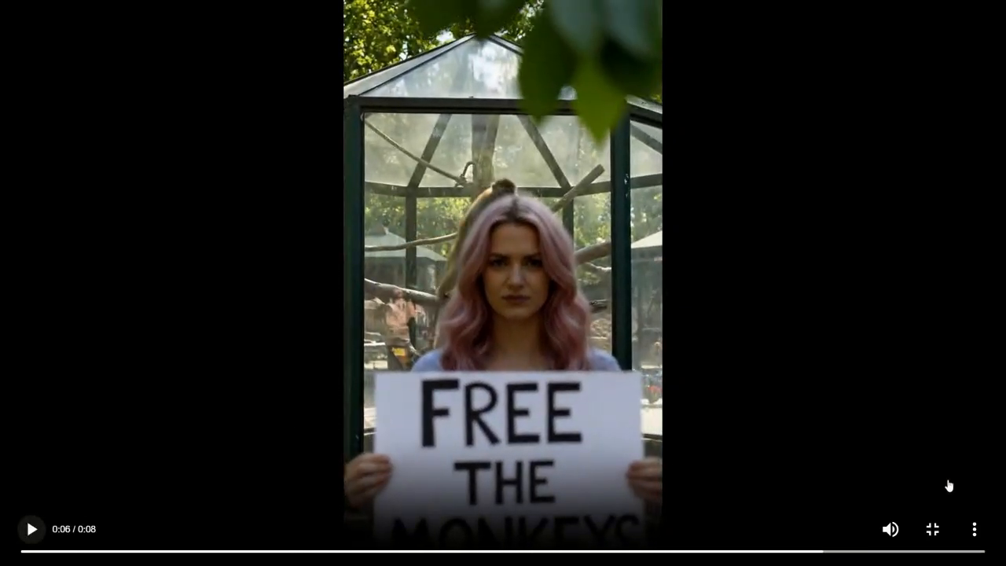
{"action": "left_click", "coordinate": [936, 532]}
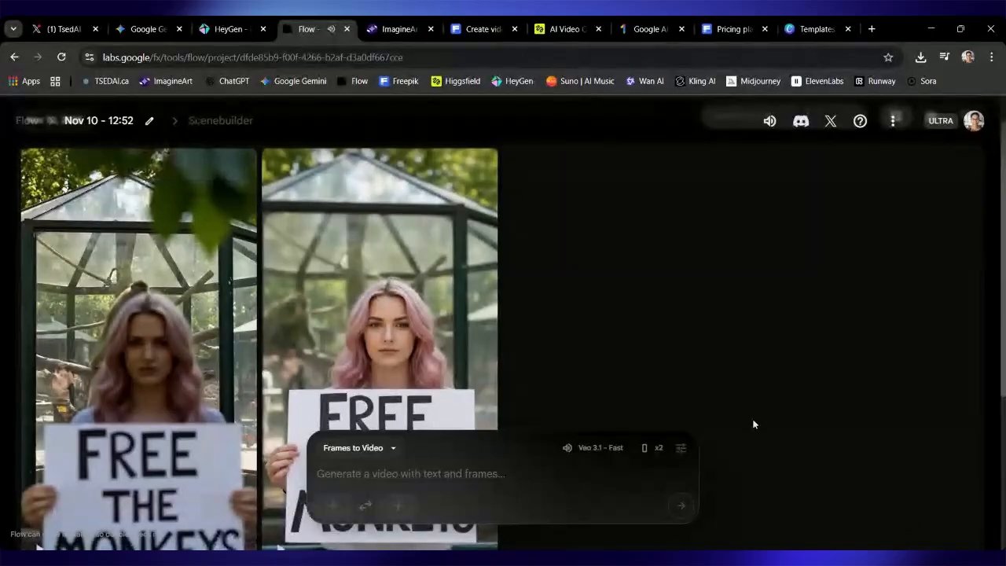
{"action": "left_click", "coordinate": [452, 161]}
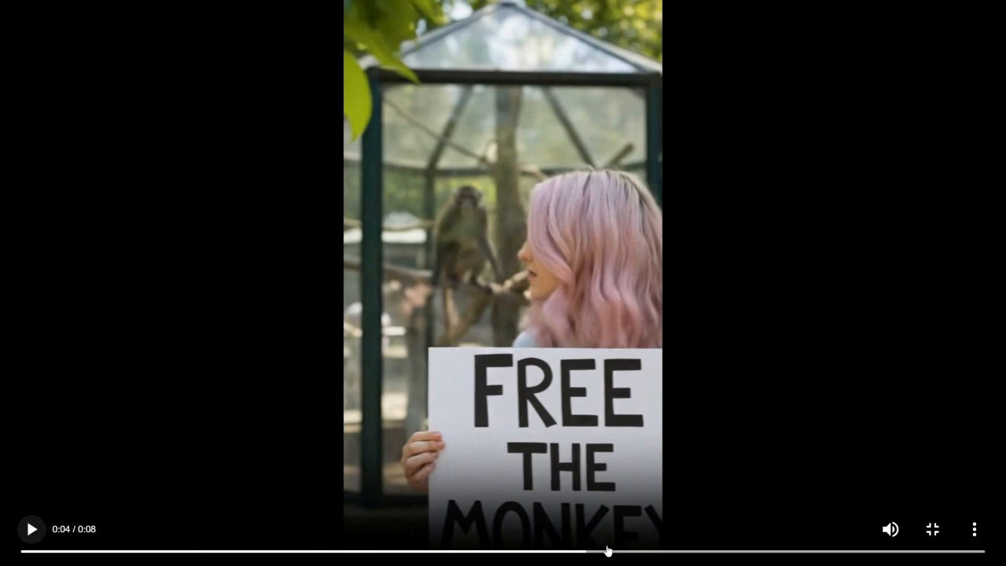
{"action": "left_click", "coordinate": [933, 530]}
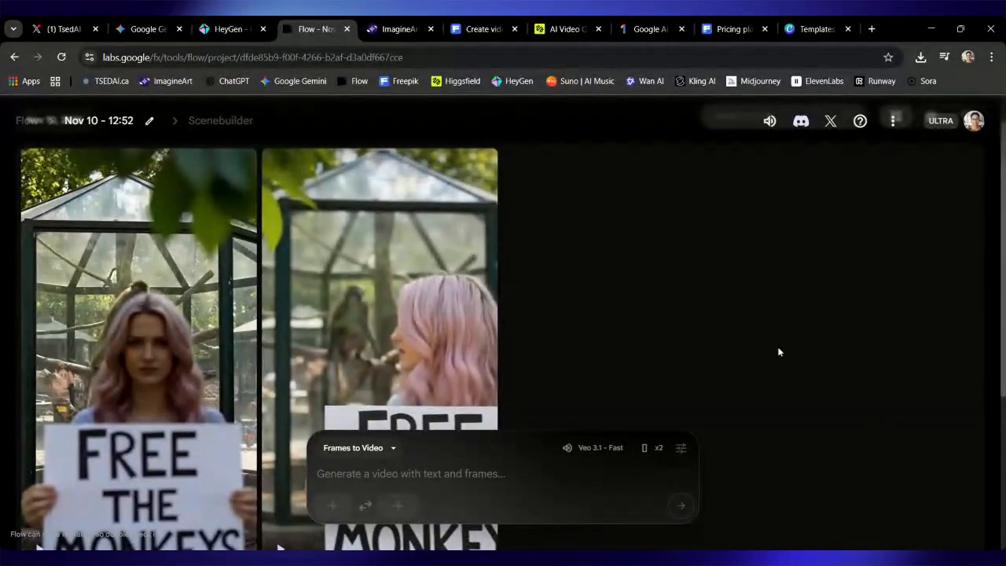
Switch to HeyGen, open the most recently completed Quick Avatar Video from the notifications and watch it in full screen.
{"action": "left_click", "coordinate": [228, 29]}
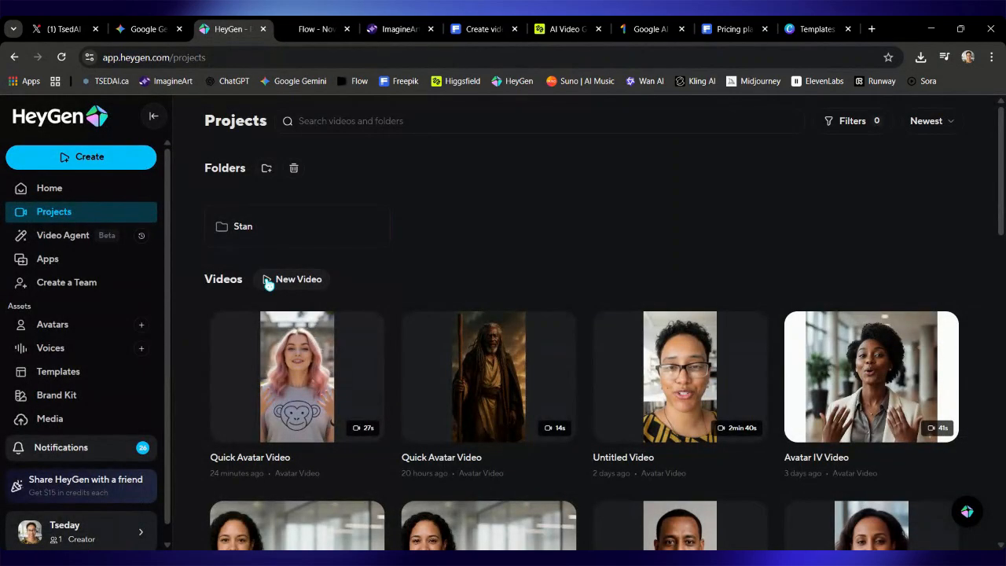
{"action": "left_click", "coordinate": [96, 448]}
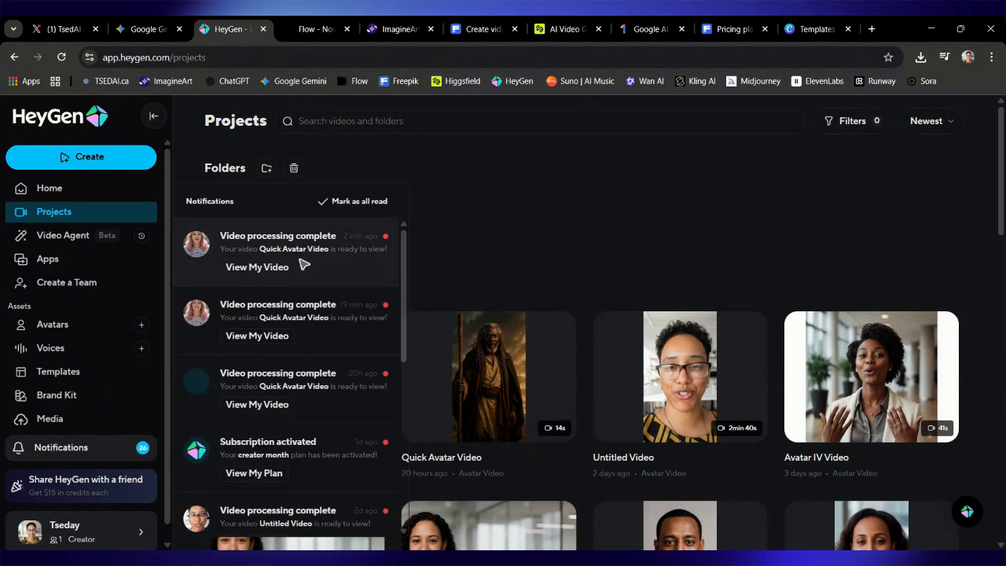
{"action": "left_click", "coordinate": [257, 267]}
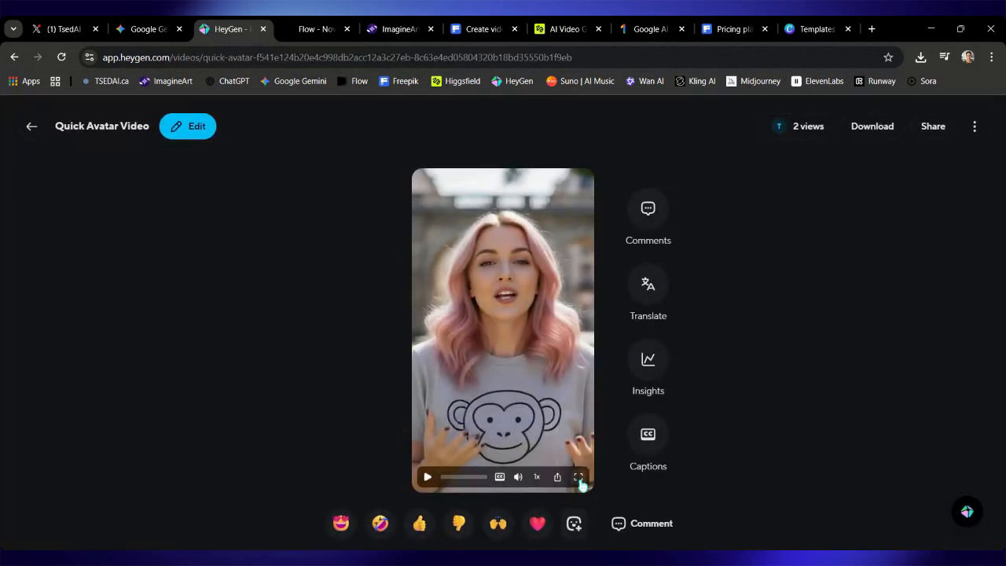
{"action": "left_click", "coordinate": [578, 476]}
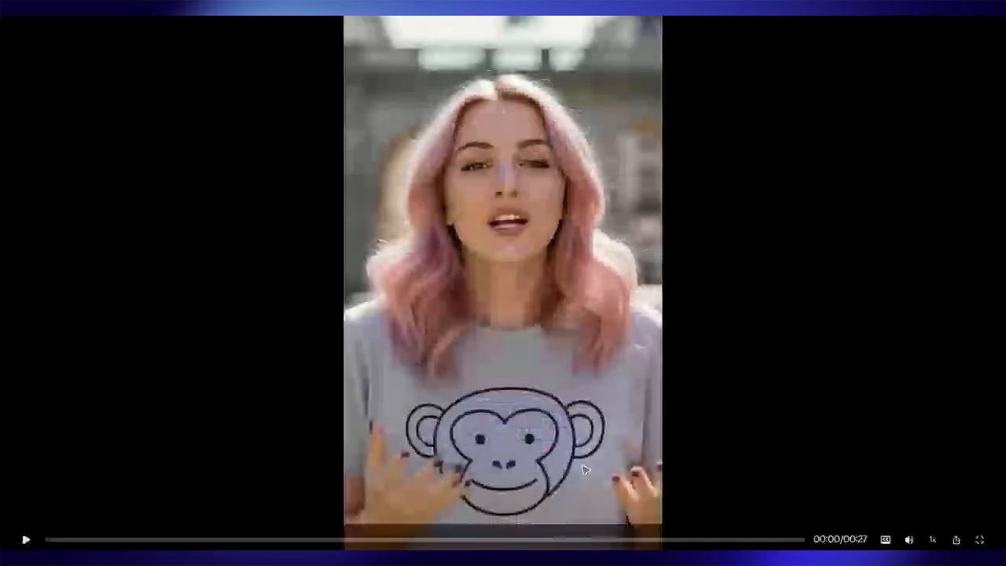
{"action": "left_click", "coordinate": [26, 540]}
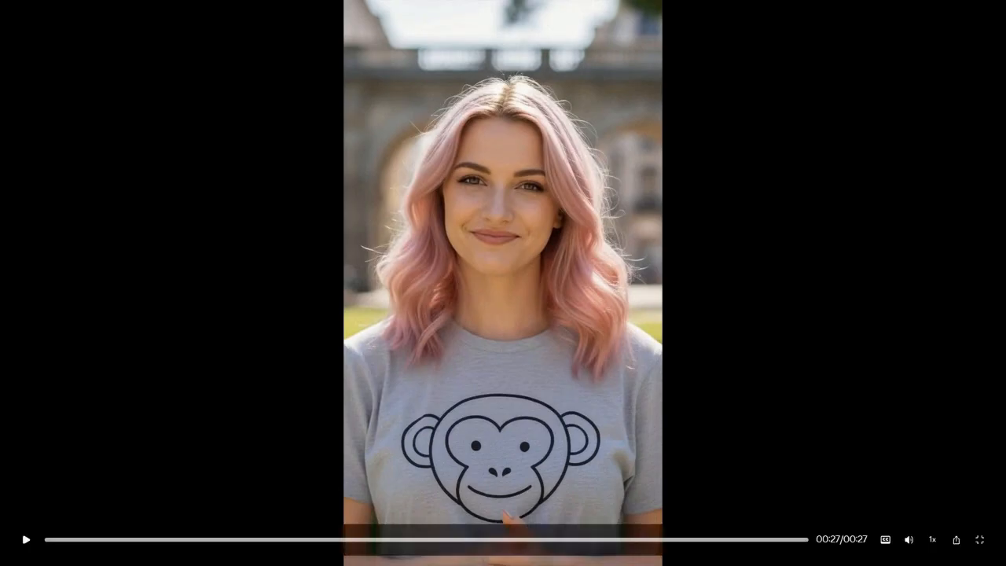
{"action": "key", "text": "Escape"}
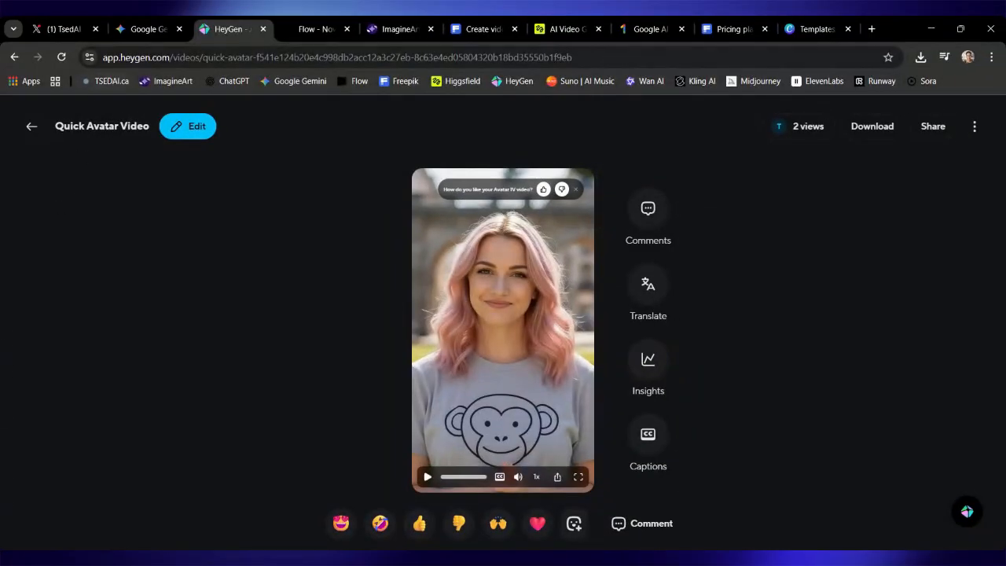
Return to the Gemini chat and compare the woman's cat T-shirt image with the edited monkey T-shirt version.
{"action": "left_click", "coordinate": [146, 28]}
{"action": "scroll", "coordinate": [299, 228], "scroll_direction": "up", "scroll_amount": 10}
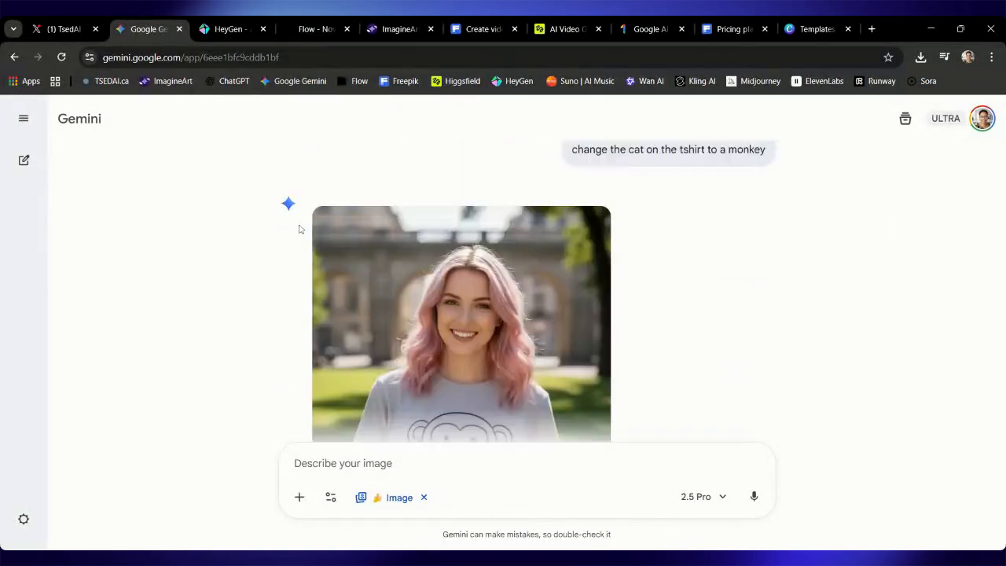
{"action": "scroll", "coordinate": [299, 229], "scroll_direction": "down", "scroll_amount": 2}
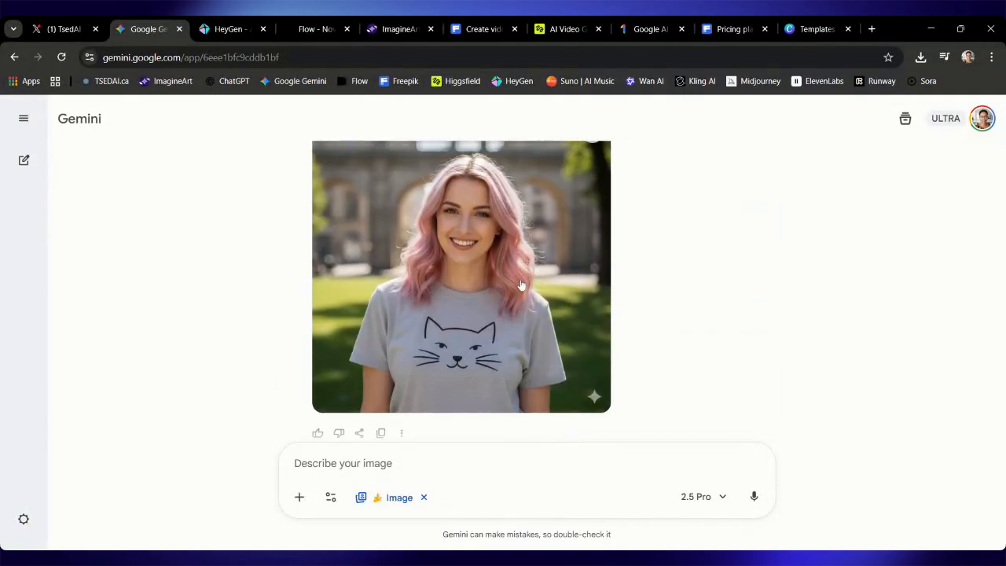
{"action": "scroll", "coordinate": [523, 283], "scroll_direction": "down", "scroll_amount": 5}
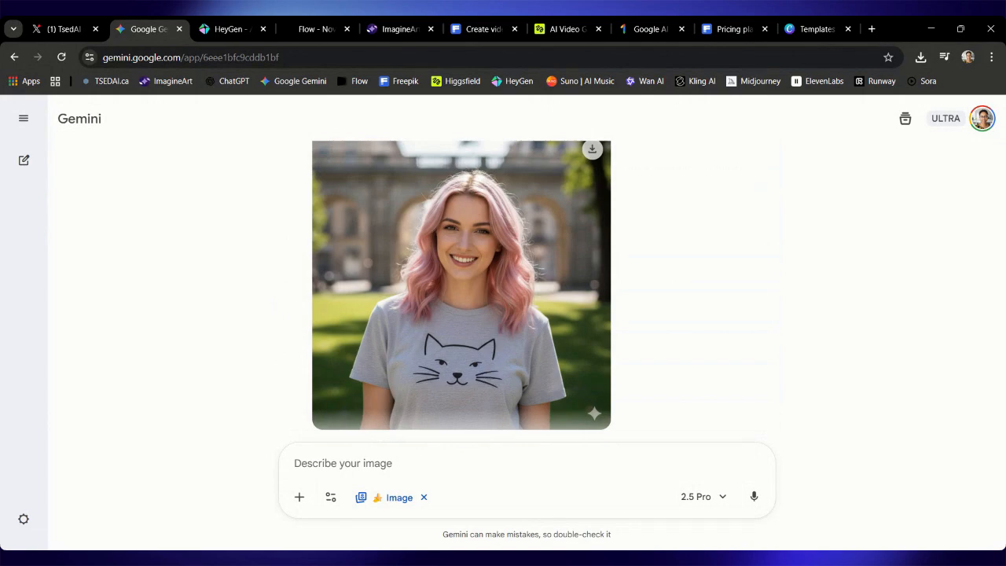
{"action": "scroll", "coordinate": [472, 401], "scroll_direction": "down", "scroll_amount": 2}
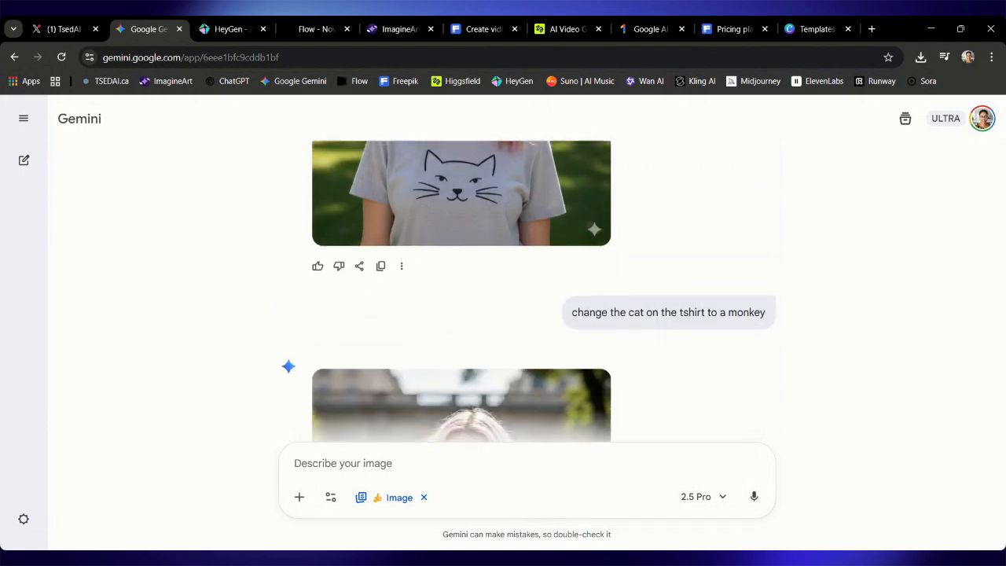
{"action": "scroll", "coordinate": [472, 401], "scroll_direction": "up", "scroll_amount": 2}
{"action": "scroll", "coordinate": [550, 315], "scroll_direction": "down", "scroll_amount": 2}
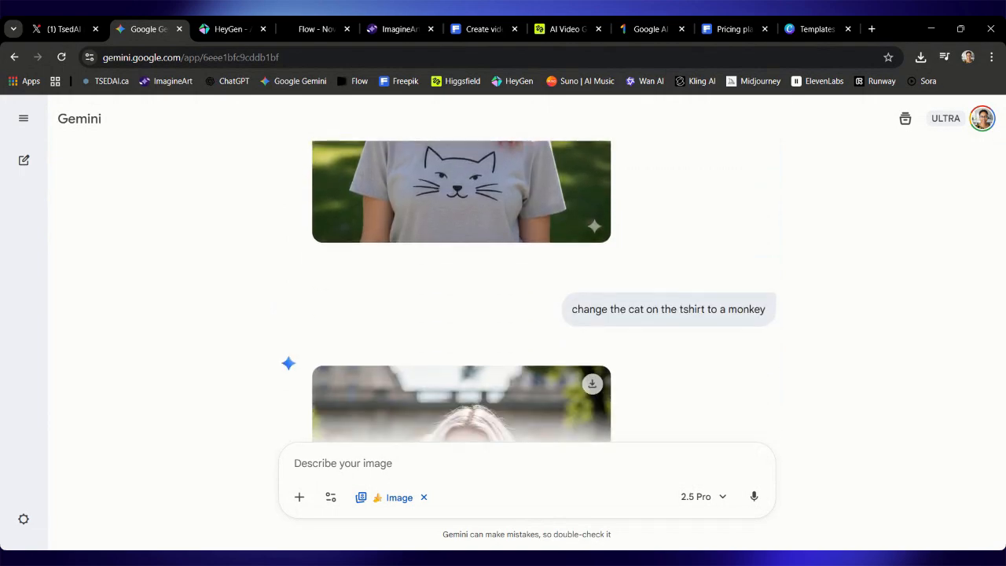
{"action": "scroll", "coordinate": [671, 336], "scroll_direction": "down", "scroll_amount": 1}
{"action": "scroll", "coordinate": [509, 377], "scroll_direction": "down", "scroll_amount": 2}
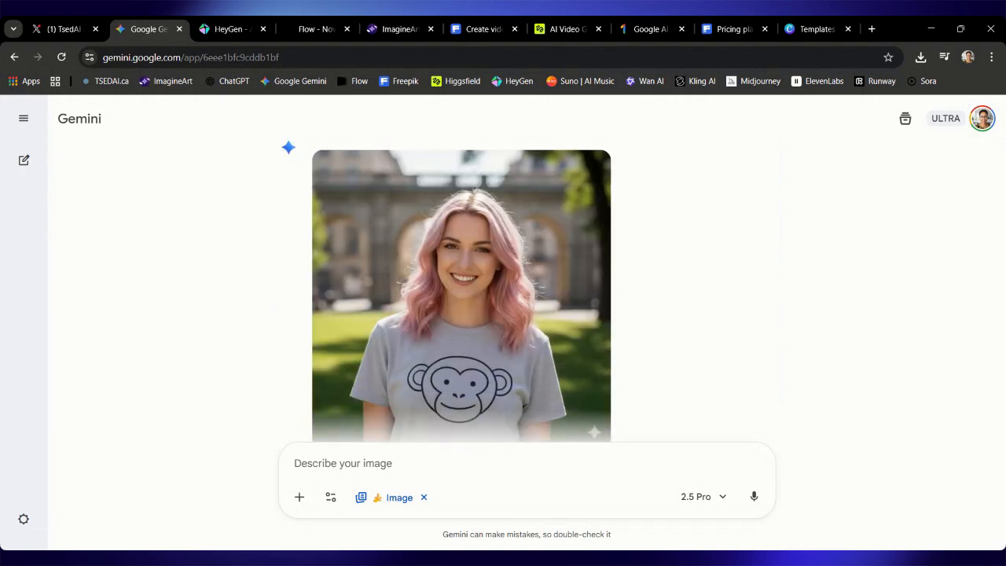
{"action": "scroll", "coordinate": [509, 380], "scroll_direction": "down", "scroll_amount": 1}
{"action": "scroll", "coordinate": [509, 378], "scroll_direction": "up", "scroll_amount": 1}
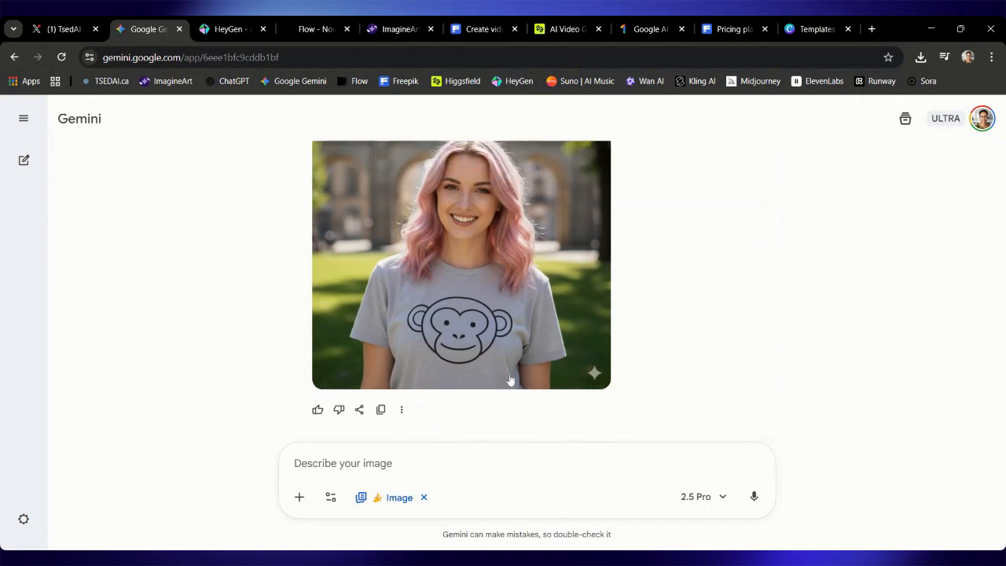
Review the activist's statement and the university-student introduction in the Gemini chat, and have the introduction read aloud.
{"action": "scroll", "coordinate": [509, 380], "scroll_direction": "down", "scroll_amount": 2}
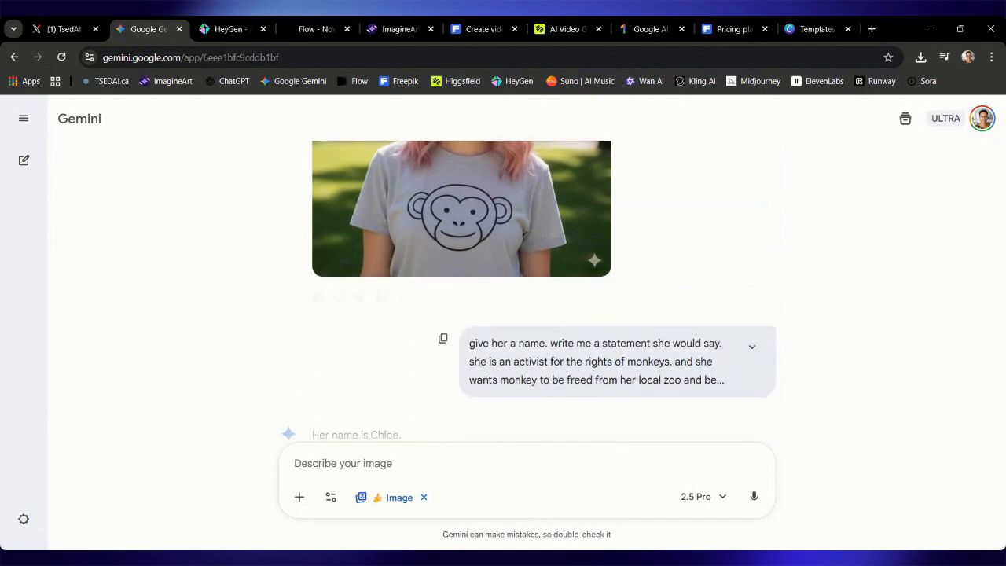
{"action": "scroll", "coordinate": [527, 314], "scroll_direction": "down", "scroll_amount": 2}
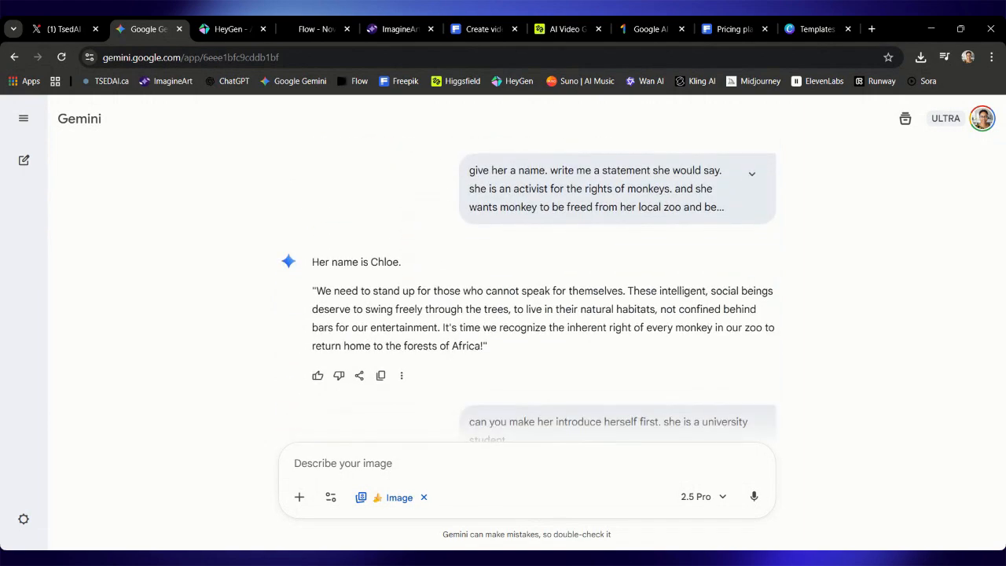
{"action": "scroll", "coordinate": [526, 315], "scroll_direction": "down", "scroll_amount": 2}
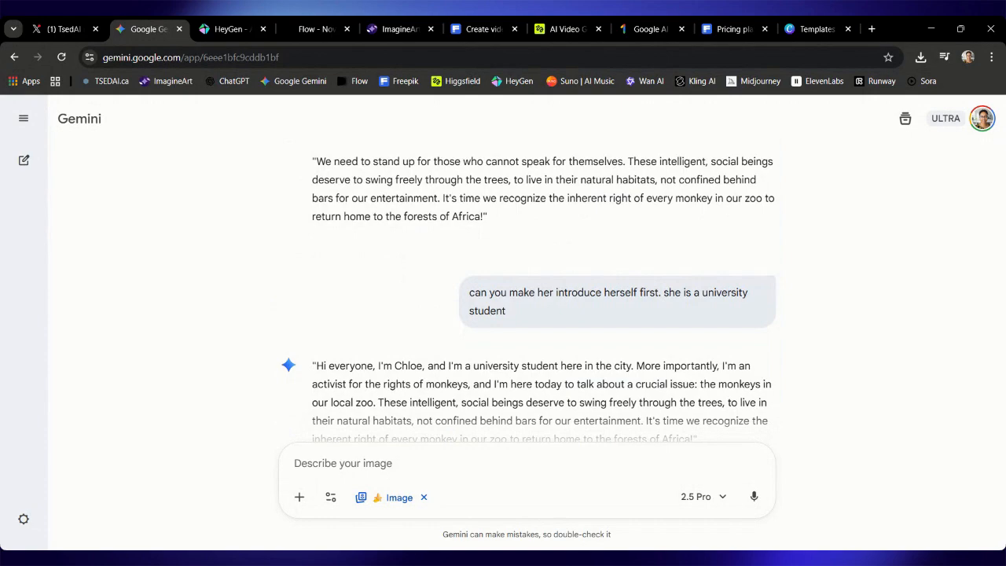
{"action": "scroll", "coordinate": [526, 315], "scroll_direction": "up", "scroll_amount": 1}
{"action": "scroll", "coordinate": [526, 314], "scroll_direction": "down", "scroll_amount": 2}
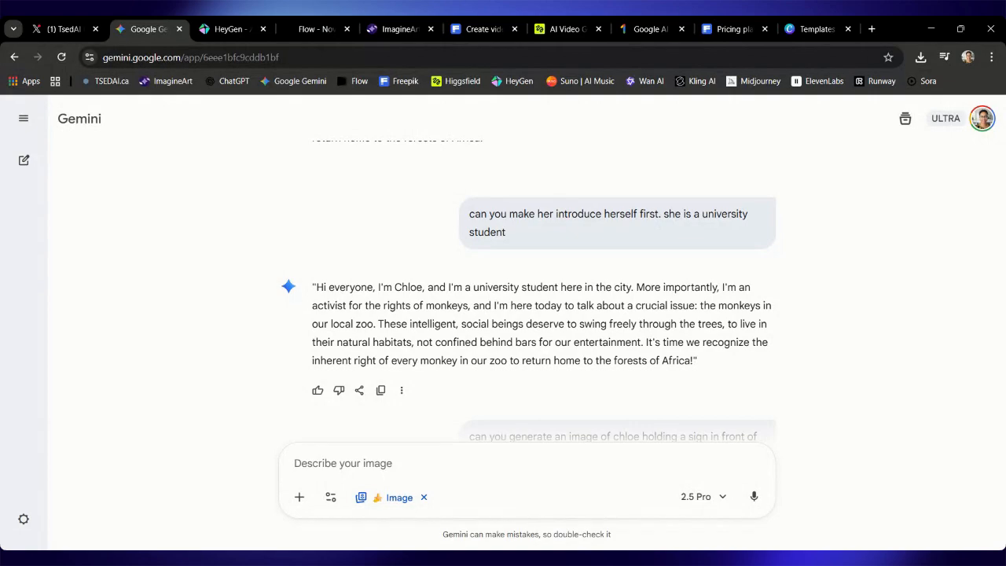
{"action": "left_click", "coordinate": [401, 390]}
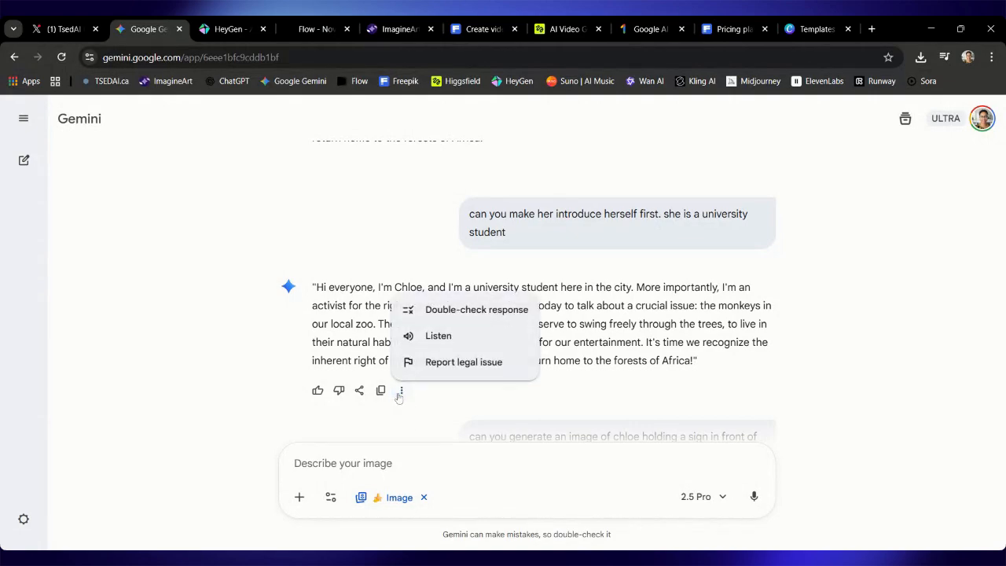
{"action": "left_click", "coordinate": [418, 336]}
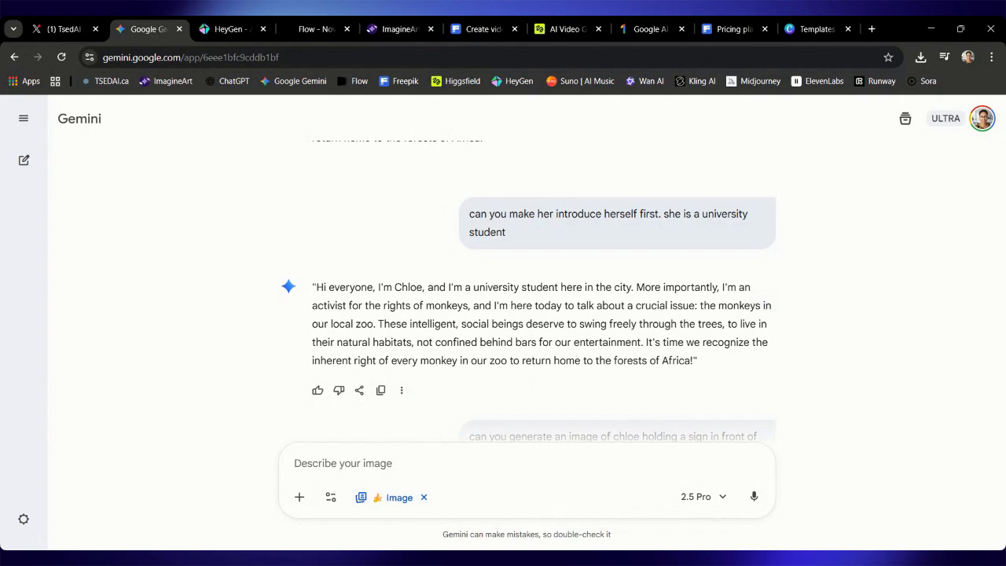
Switch to HeyGen, replay the opening of the Quick Avatar Video and pause it.
{"action": "left_click", "coordinate": [229, 29]}
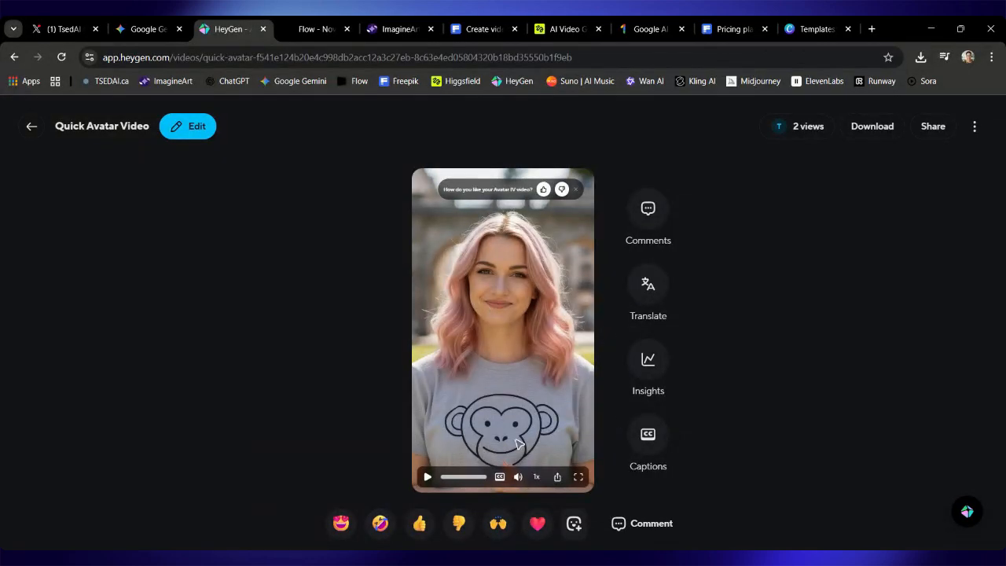
{"action": "left_click", "coordinate": [427, 478]}
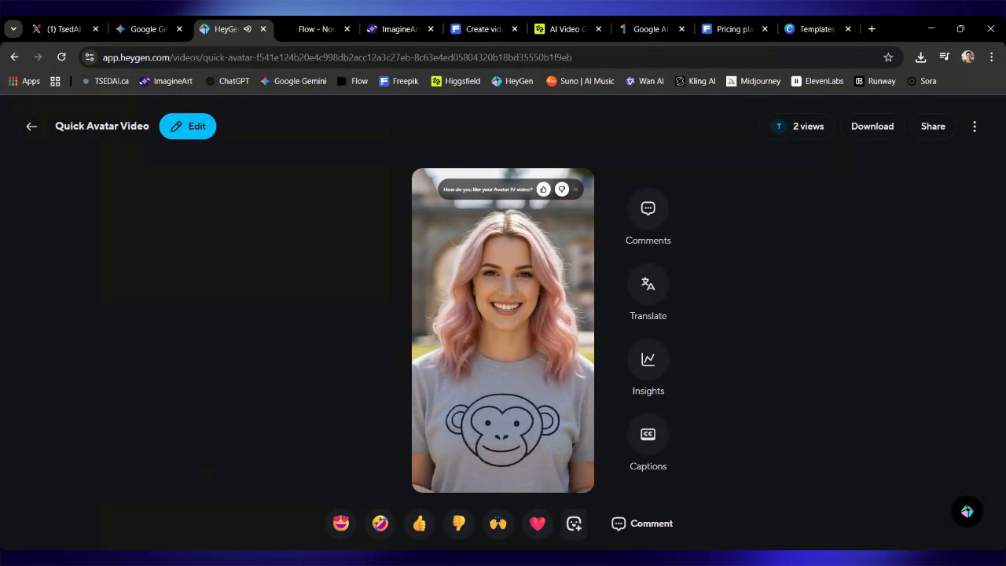
{"action": "mouse_move", "coordinate": [427, 476]}
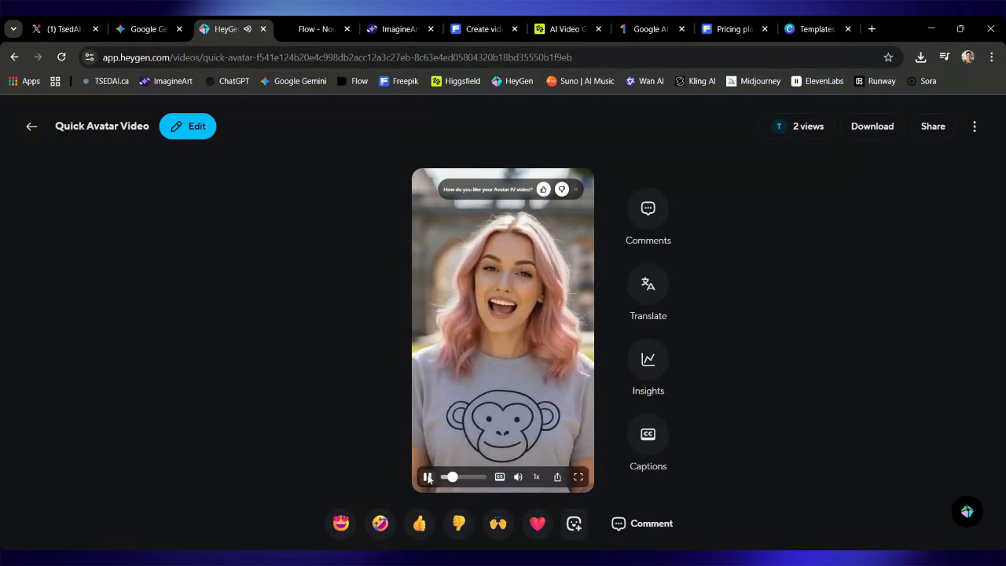
{"action": "left_click", "coordinate": [428, 477]}
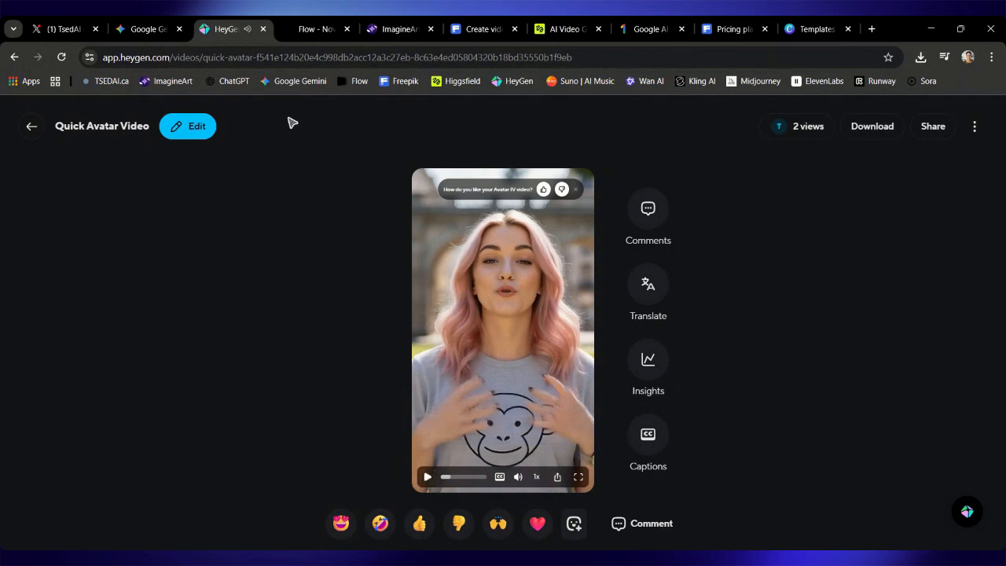
Return to the Gemini chat and review the 8-second Veo 3.1 animation request and the scene prompt written for it.
{"action": "left_click", "coordinate": [147, 26]}
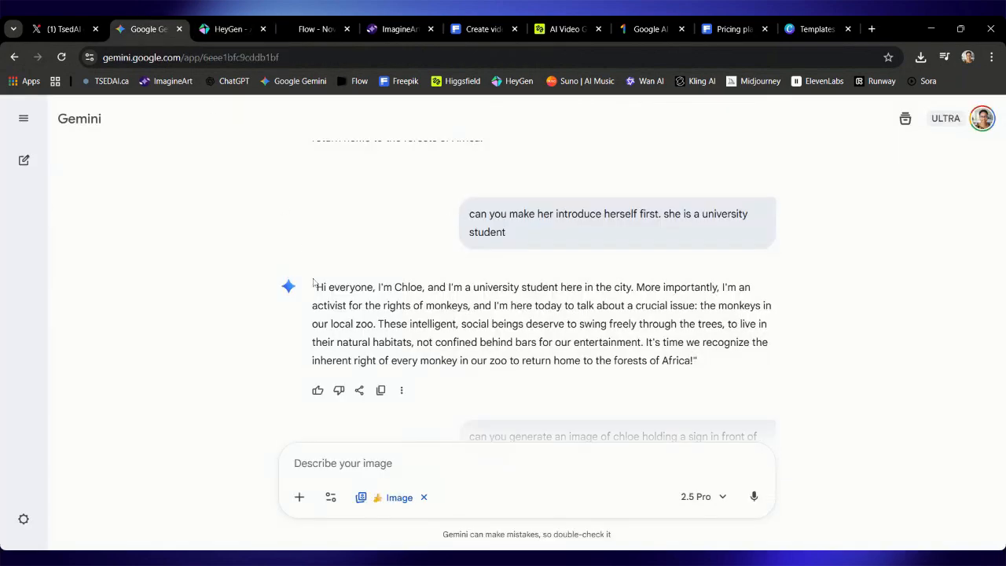
{"action": "scroll", "coordinate": [313, 283], "scroll_direction": "down", "scroll_amount": 5}
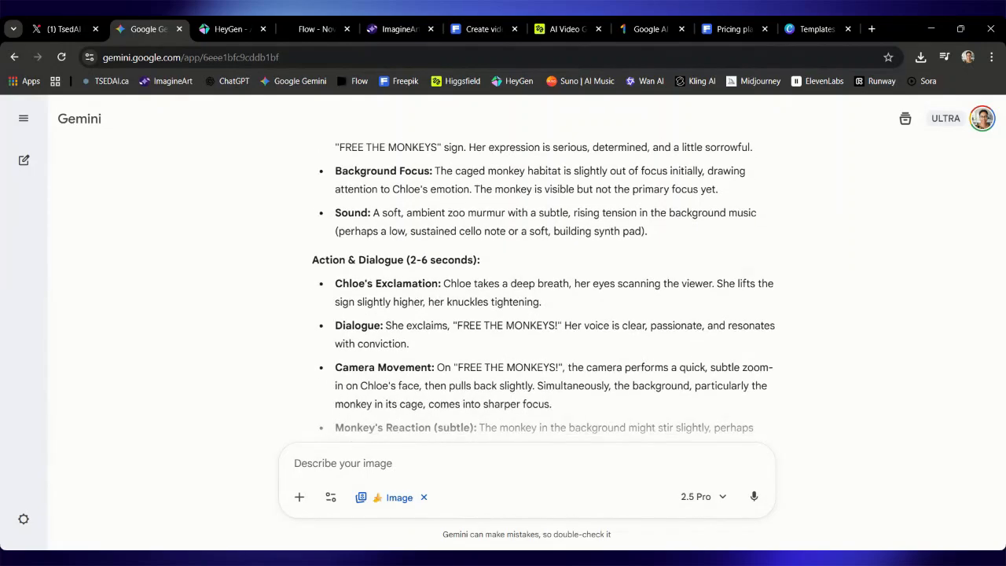
{"action": "scroll", "coordinate": [526, 291], "scroll_direction": "up", "scroll_amount": 12}
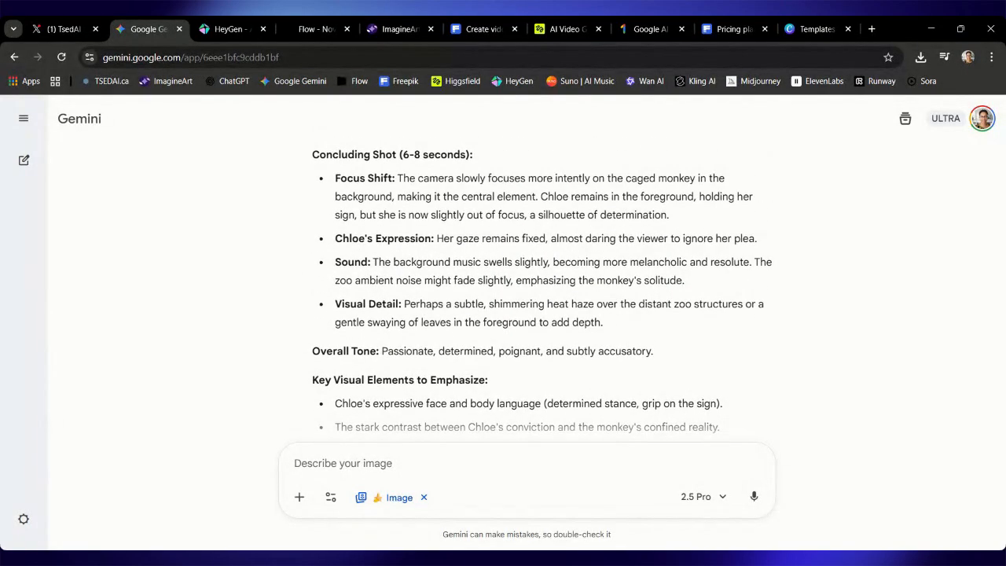
{"action": "scroll", "coordinate": [527, 291], "scroll_direction": "up", "scroll_amount": 1}
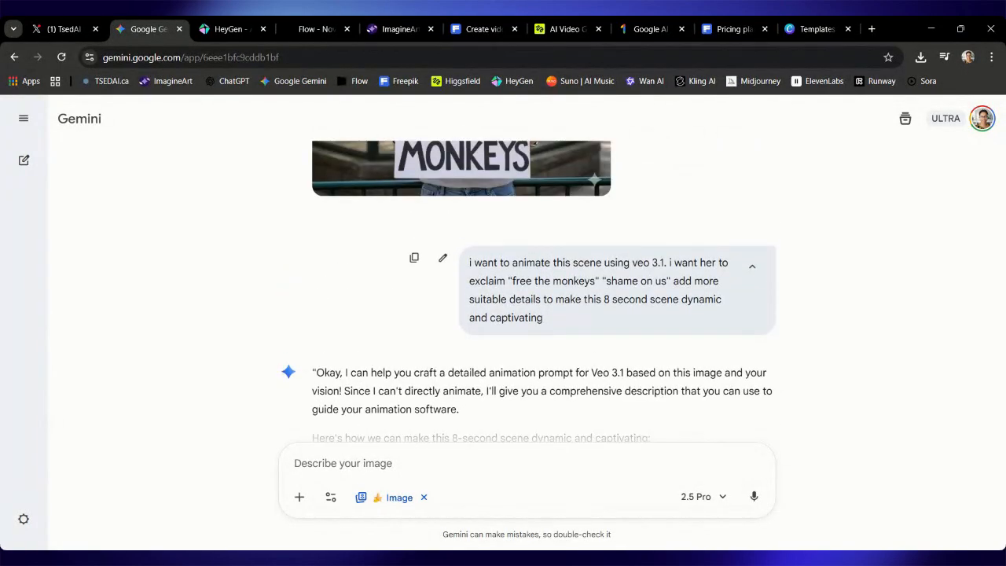
{"action": "scroll", "coordinate": [526, 291], "scroll_direction": "down", "scroll_amount": 2}
Switch to the Flow project, replay the second zoo protest clip from its start in full screen and exit full screen.
{"action": "left_click", "coordinate": [317, 28]}
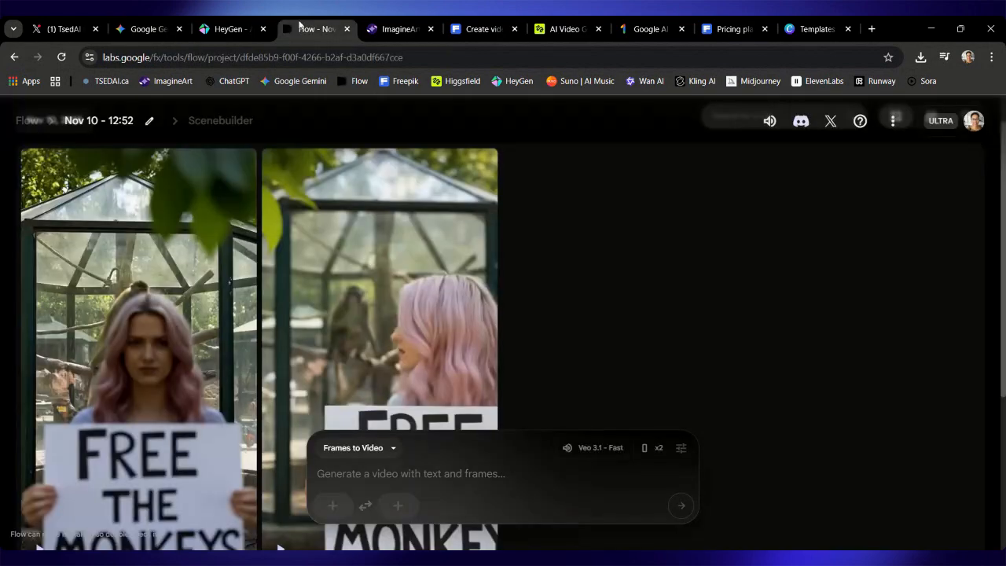
{"action": "scroll", "coordinate": [374, 246], "scroll_direction": "up", "scroll_amount": 2}
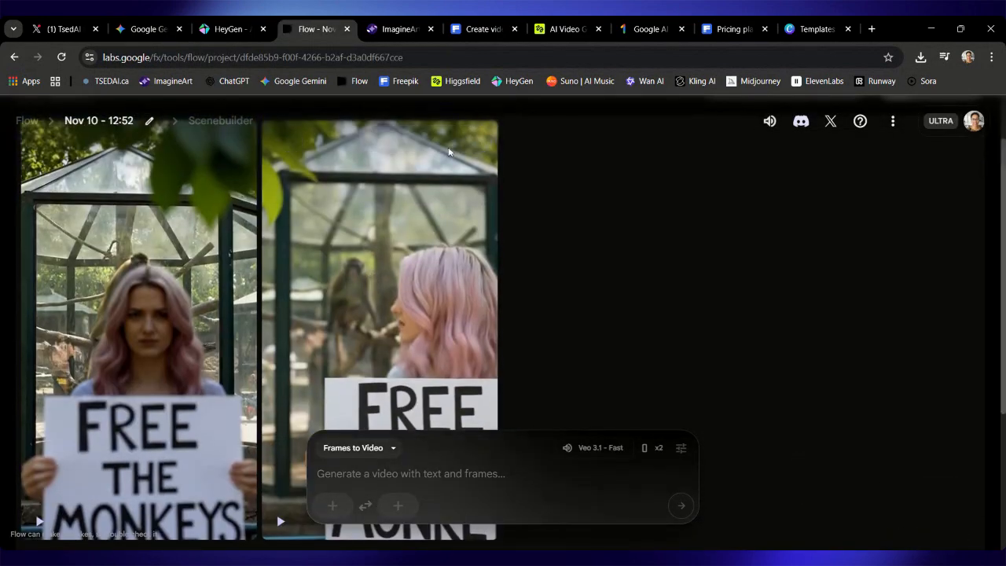
{"action": "left_click", "coordinate": [452, 140]}
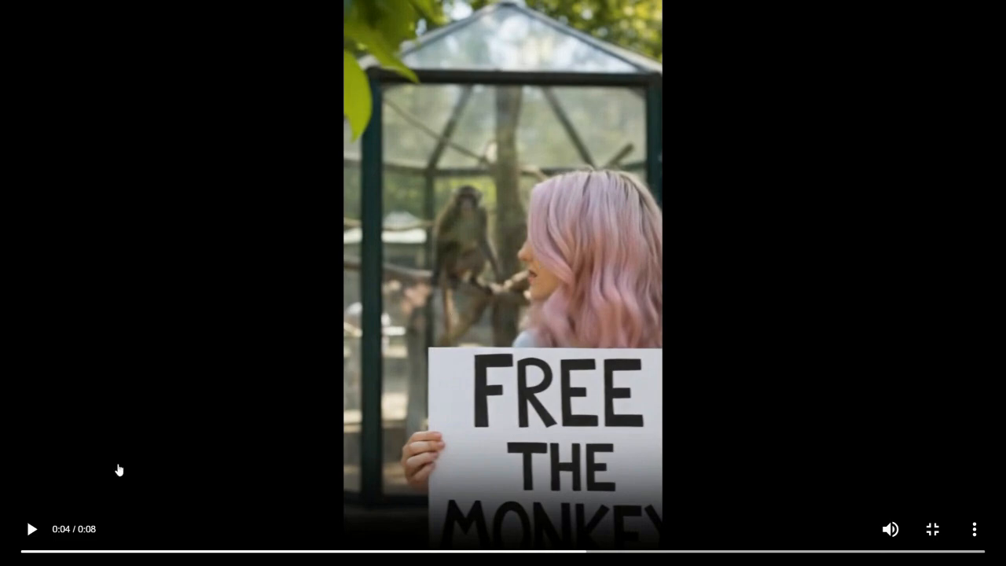
{"action": "left_click", "coordinate": [24, 552]}
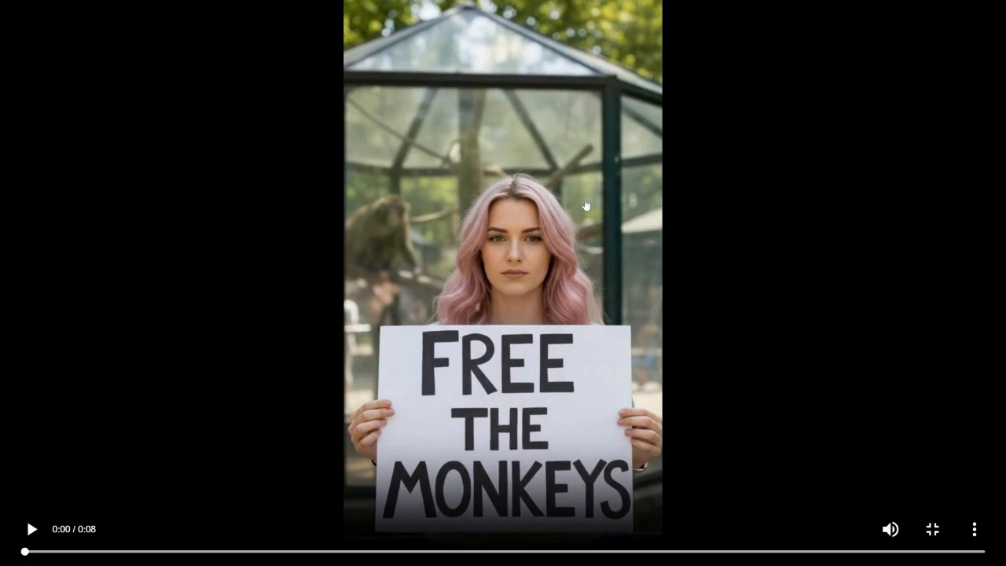
{"action": "left_click", "coordinate": [28, 540]}
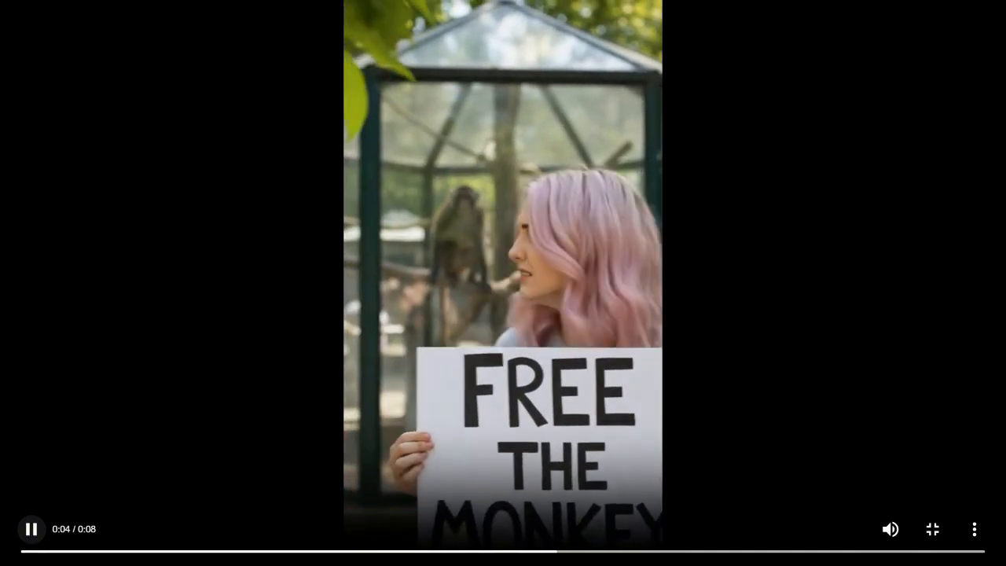
{"action": "left_click", "coordinate": [28, 537]}
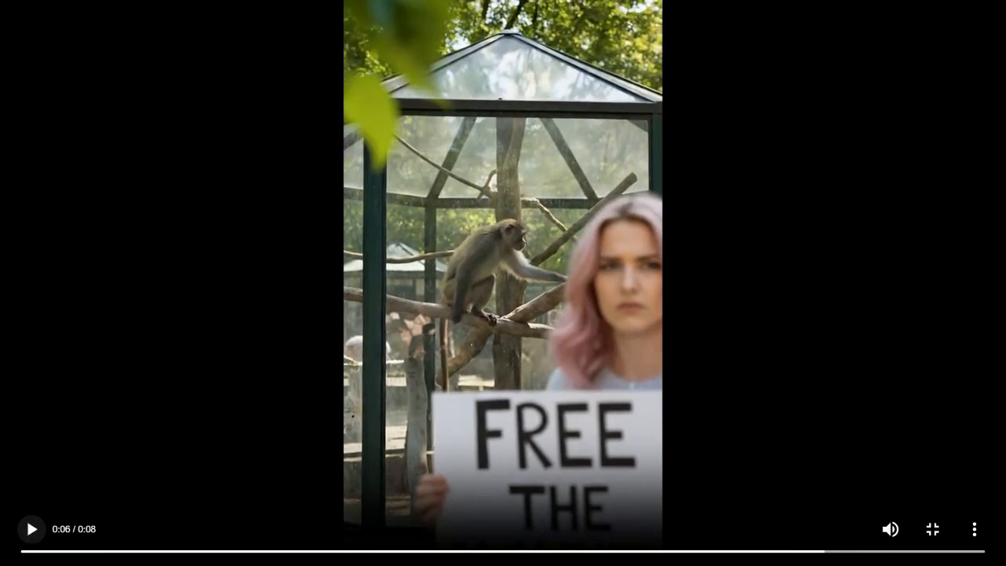
{"action": "key", "text": "Escape"}
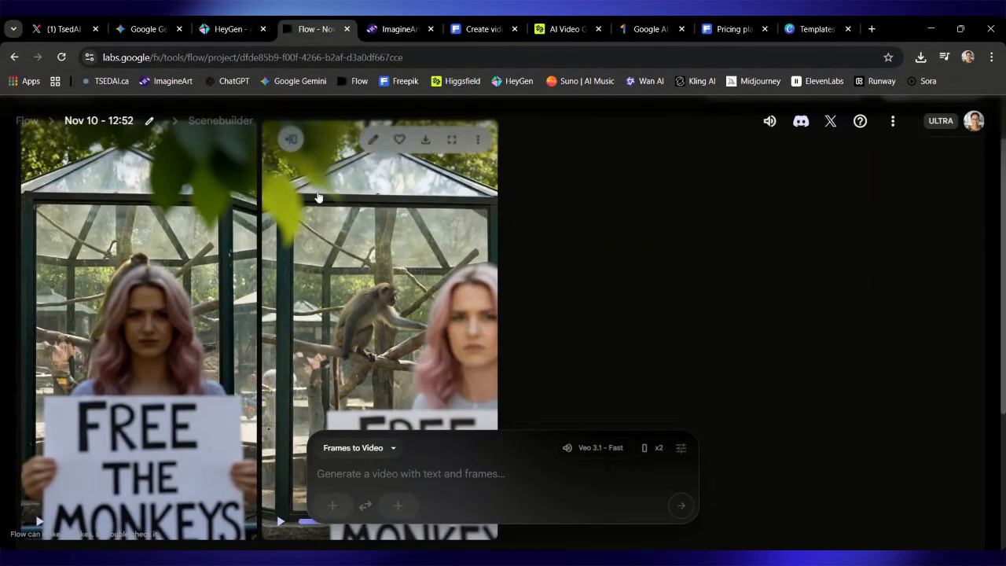
Add the second zoo protest clip to a scene in Scenebuilder.
{"action": "scroll", "coordinate": [299, 180], "scroll_direction": "up", "scroll_amount": 1}
{"action": "left_click", "coordinate": [291, 213]}
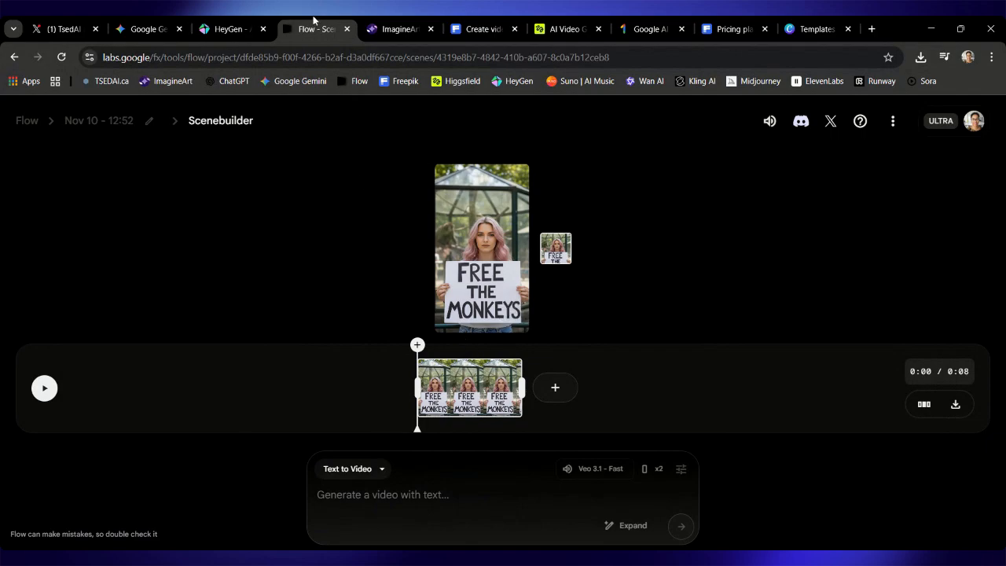
Return to the Gemini chat, ask "what should happen in scene 2" and read through the suggested options.
{"action": "left_click", "coordinate": [130, 23]}
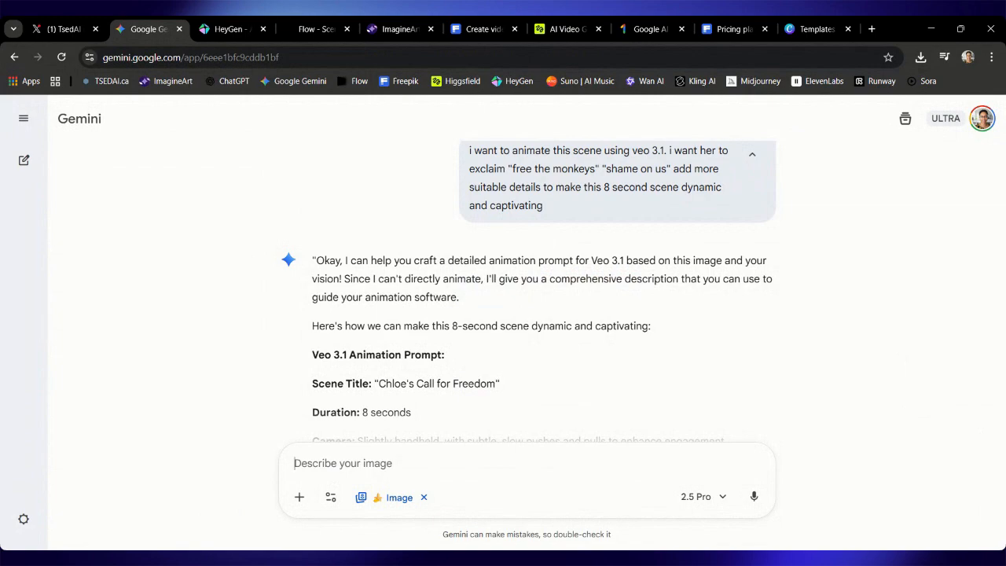
{"action": "type", "text": "what should happen in scene 2"}
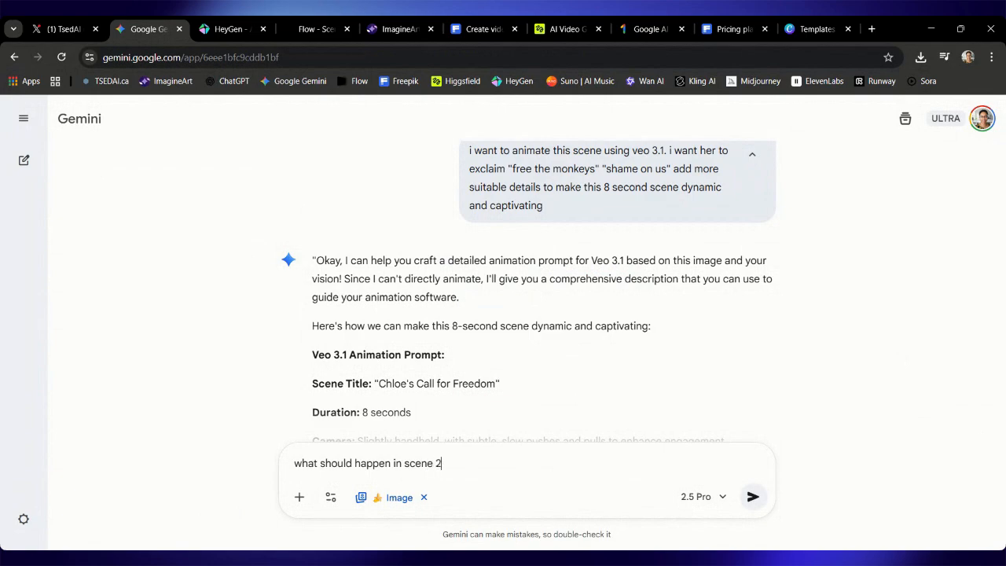
{"action": "key", "text": "Return"}
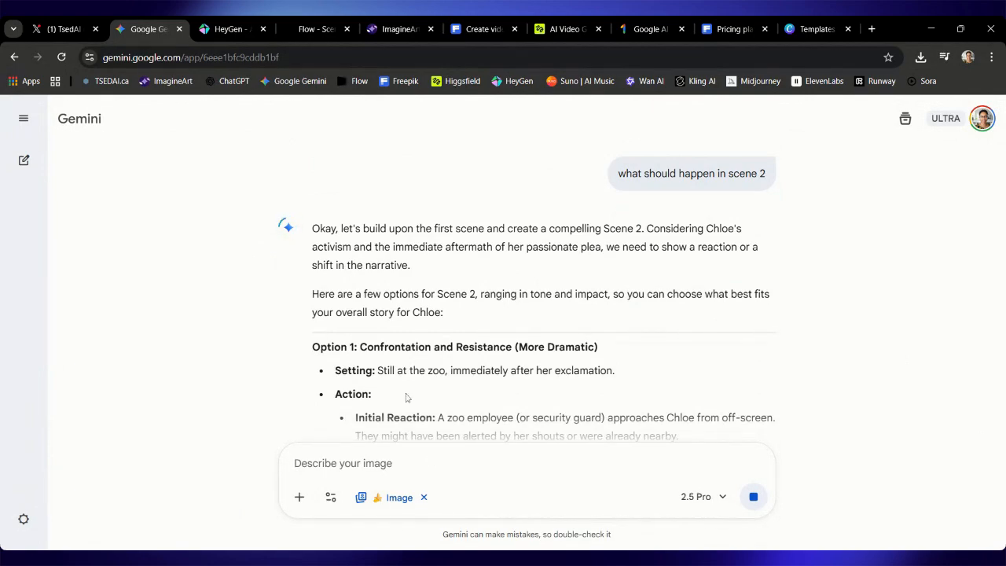
{"action": "scroll", "coordinate": [405, 397], "scroll_direction": "down", "scroll_amount": 2}
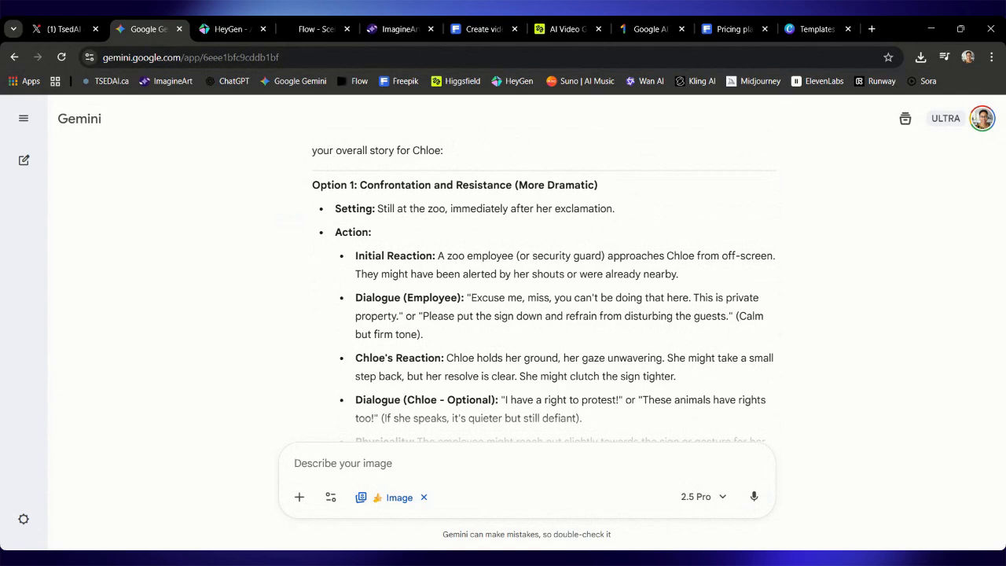
{"action": "scroll", "coordinate": [527, 306], "scroll_direction": "down", "scroll_amount": 5}
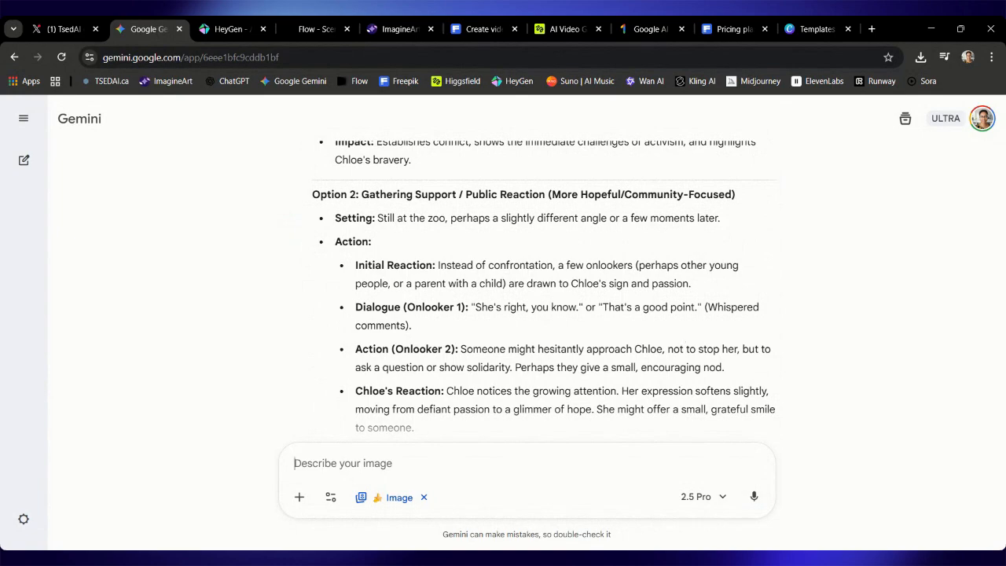
{"action": "scroll", "coordinate": [543, 291], "scroll_direction": "up", "scroll_amount": 10}
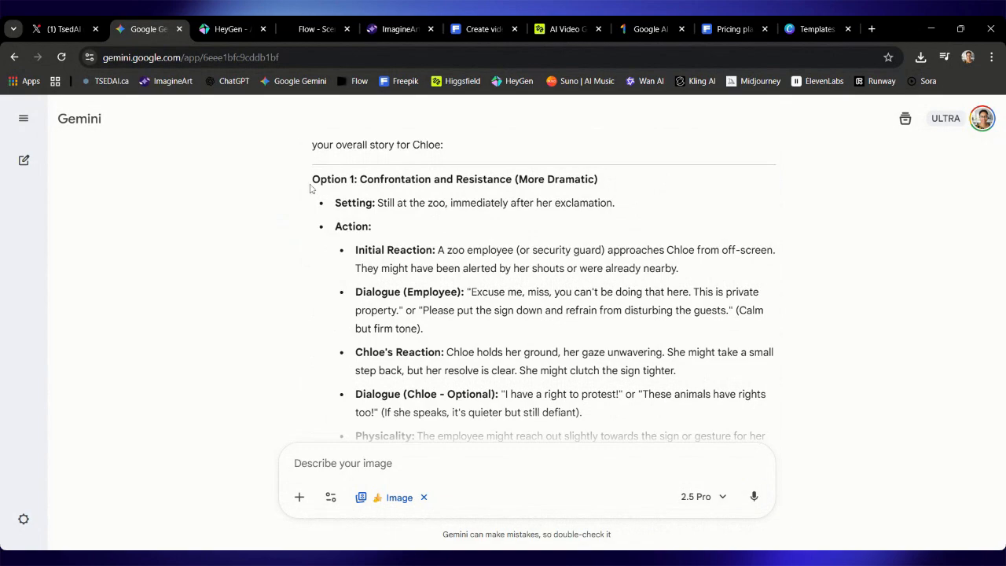
After highlighting Option 1: Confrontation and Resistance, send the reply "i pick option but make it a detailed paragraph prompt".
{"action": "left_click_drag", "start_coordinate": [311, 186], "coordinate": [599, 180]}
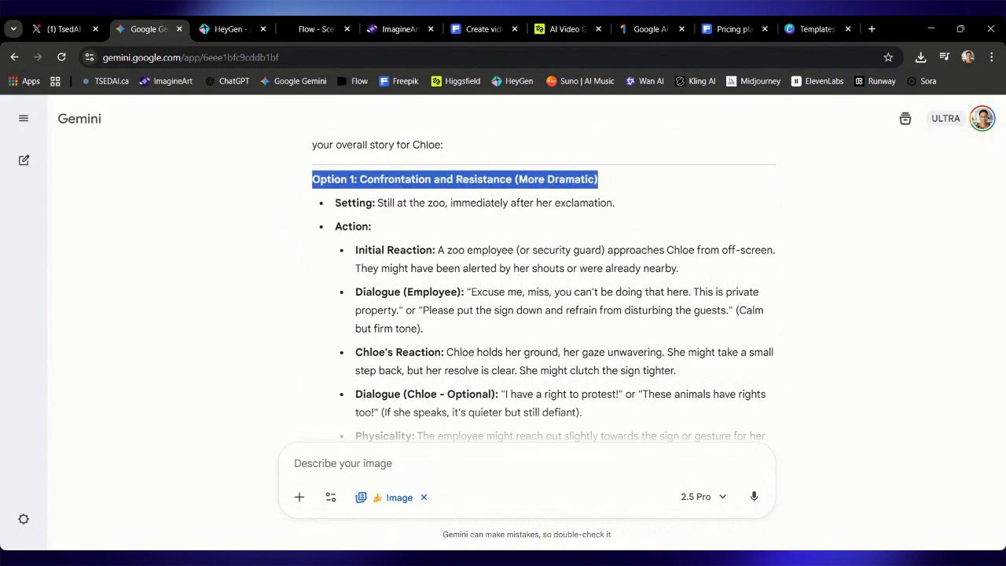
{"action": "left_click", "coordinate": [377, 464]}
{"action": "type", "text": "i pick o"}
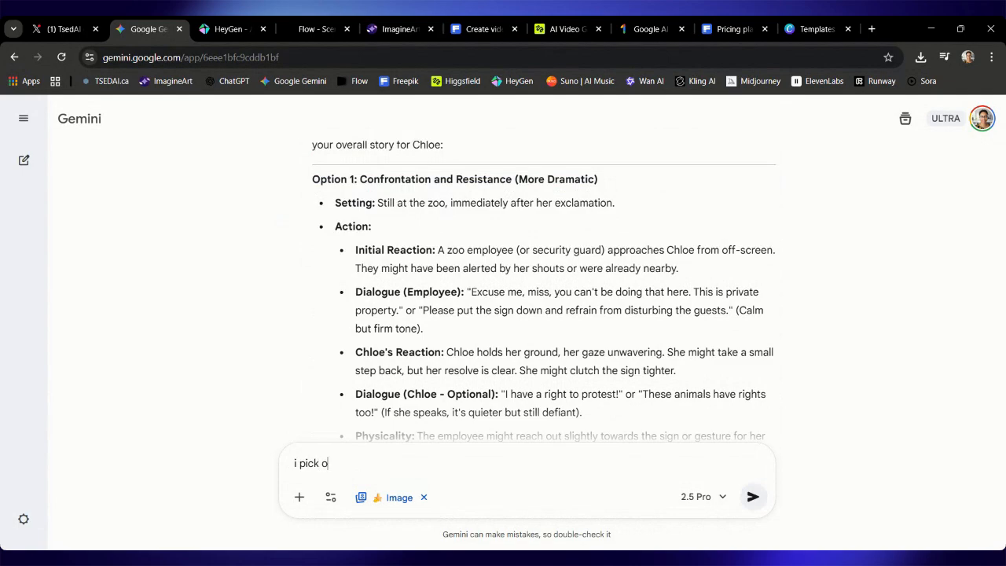
{"action": "type", "text": "ption but make it a parap"}
{"action": "key", "text": "BackSpace"}
{"action": "key", "text": "BackSpace"}
{"action": "key", "text": "BackSpace"}
{"action": "key", "text": "BackSpace"}
{"action": "key", "text": "BackSpace"}
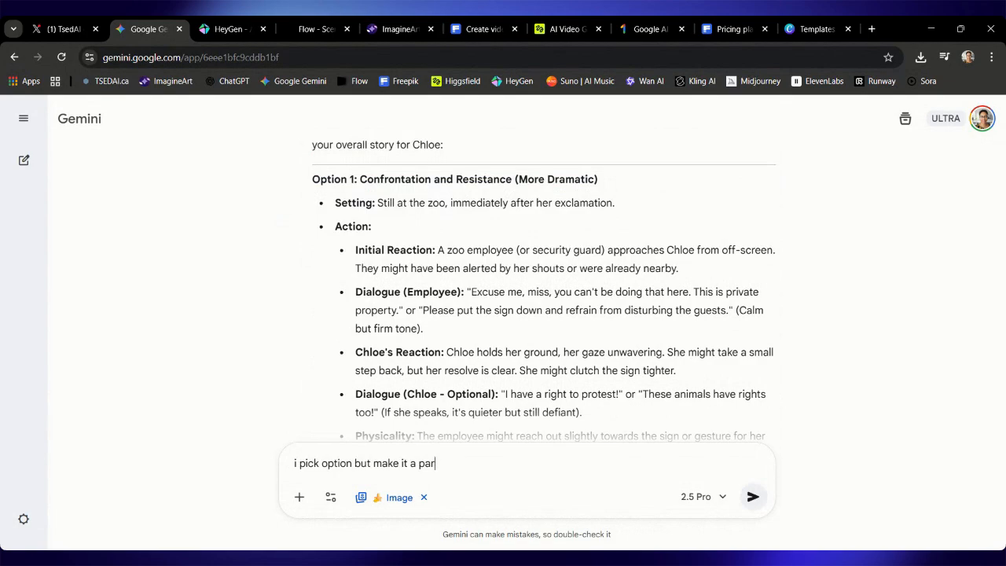
{"action": "type", "text": "detaile"}
{"action": "type", "text": "d parag"}
{"action": "type", "text": "raph"}
{"action": "key", "text": "BackSpace"}
{"action": "key", "text": "BackSpace"}
{"action": "type", "text": "ph prompt"}
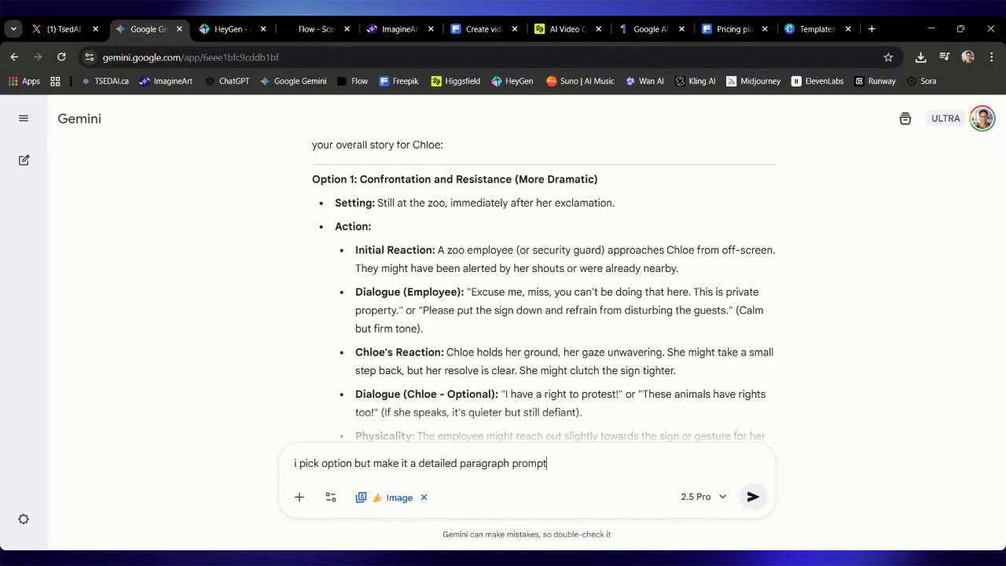
{"action": "key", "text": "Return"}
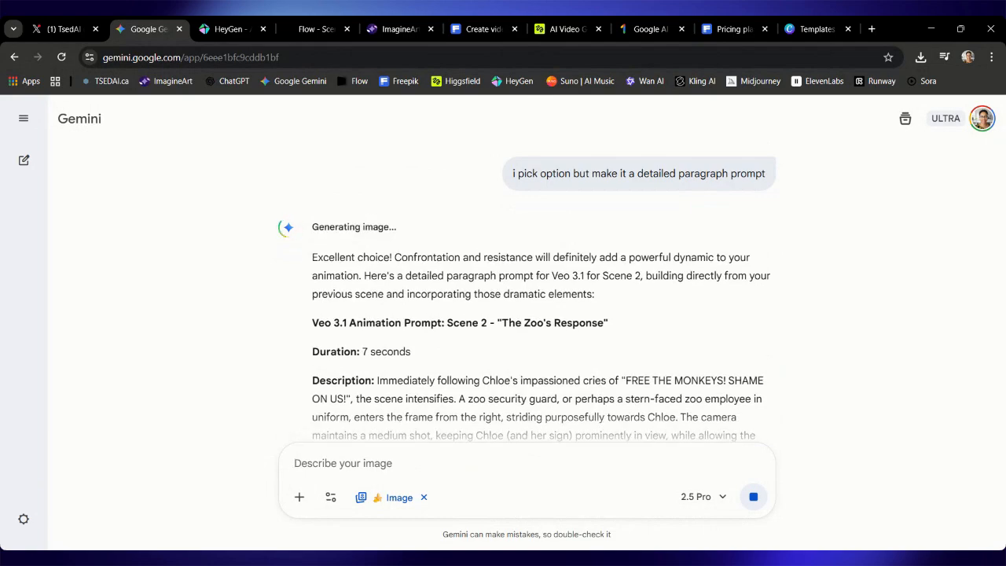
Read through Gemini's Scene 2 prompt "The Zoo's Response" and examine the generated image of the activist and guard.
{"action": "scroll", "coordinate": [527, 291], "scroll_direction": "down", "scroll_amount": 3}
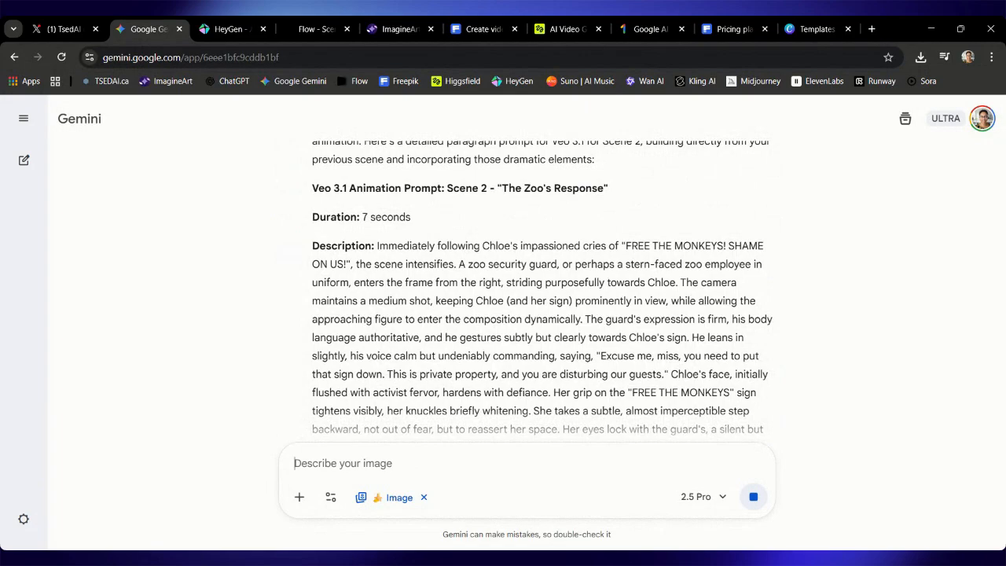
{"action": "scroll", "coordinate": [527, 291], "scroll_direction": "down", "scroll_amount": 2}
{"action": "scroll", "coordinate": [527, 291], "scroll_direction": "up", "scroll_amount": 1}
{"action": "scroll", "coordinate": [526, 291], "scroll_direction": "down", "scroll_amount": 1}
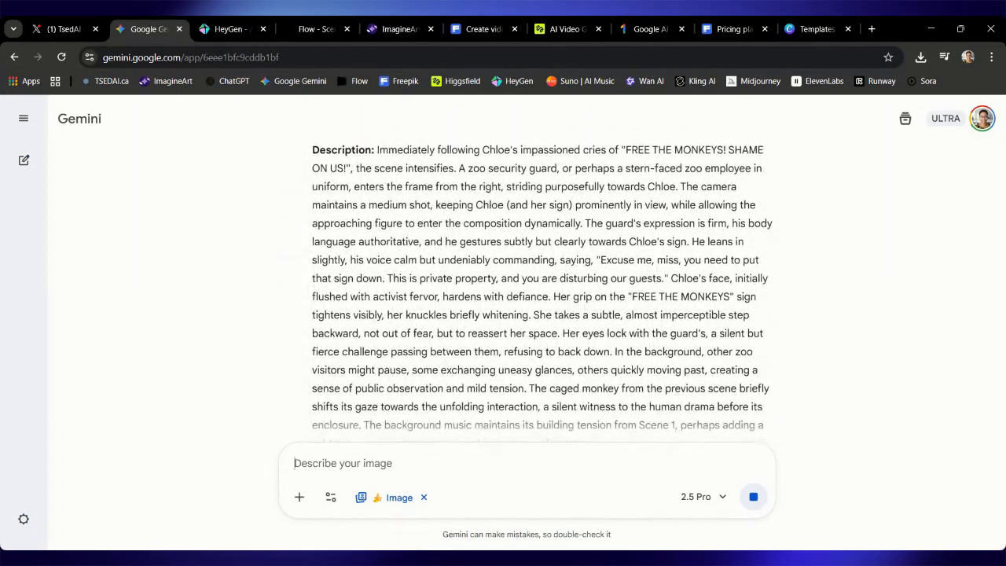
{"action": "scroll", "coordinate": [527, 291], "scroll_direction": "down", "scroll_amount": 1}
{"action": "scroll", "coordinate": [527, 290], "scroll_direction": "up", "scroll_amount": 4}
{"action": "scroll", "coordinate": [527, 291], "scroll_direction": "down", "scroll_amount": 3}
{"action": "scroll", "coordinate": [527, 291], "scroll_direction": "down", "scroll_amount": 2}
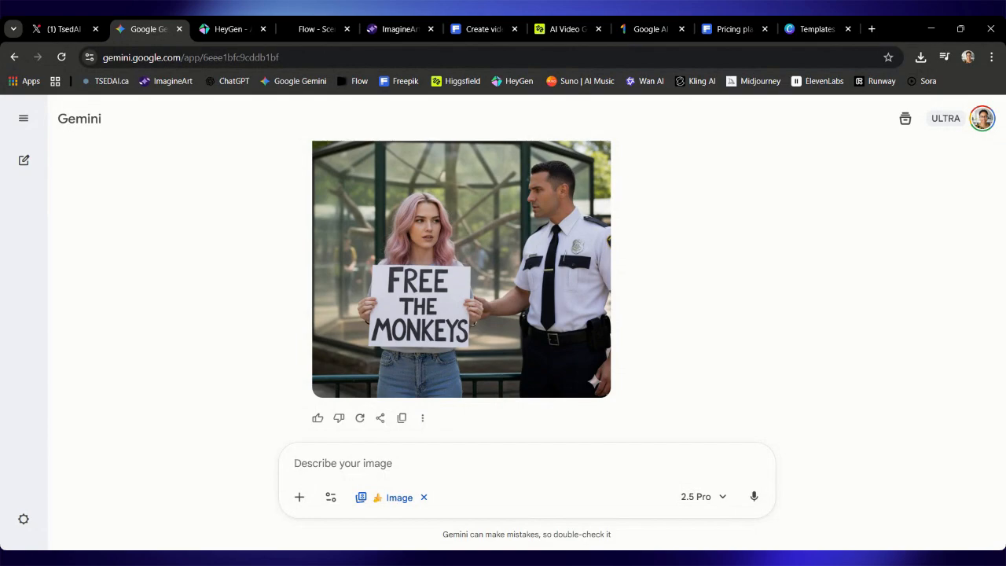
{"action": "scroll", "coordinate": [541, 214], "scroll_direction": "up", "scroll_amount": 10}
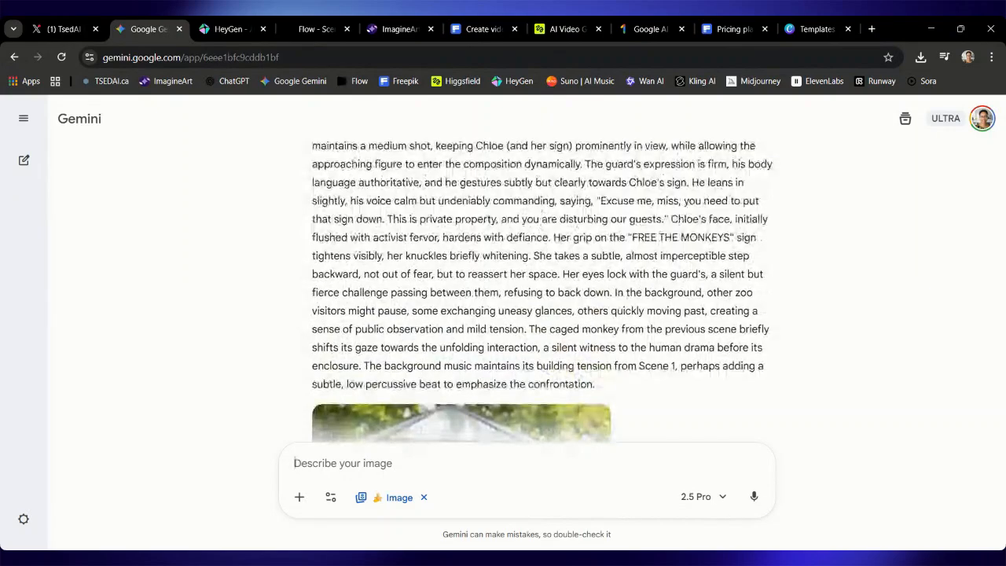
Copy the full Description paragraph of the Scene 2 prompt, from "Immediately following" through "emphasize the confrontation".
{"action": "scroll", "coordinate": [541, 291], "scroll_direction": "down", "scroll_amount": 3}
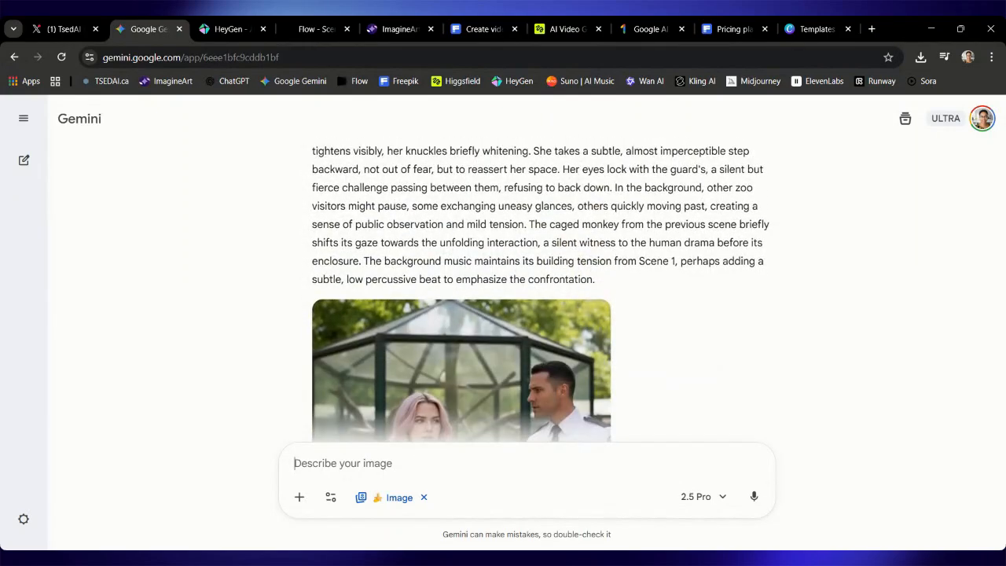
{"action": "scroll", "coordinate": [541, 291], "scroll_direction": "up", "scroll_amount": 2}
{"action": "scroll", "coordinate": [541, 291], "scroll_direction": "up", "scroll_amount": 3}
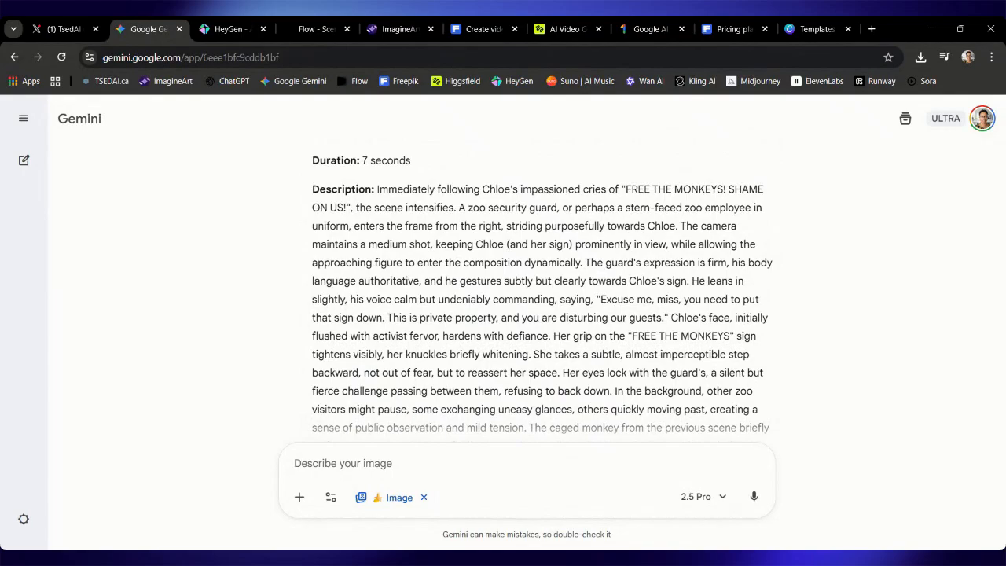
{"action": "left_click_drag", "start_coordinate": [377, 190], "coordinate": [613, 419]}
{"action": "key", "text": "ctrl+c"}
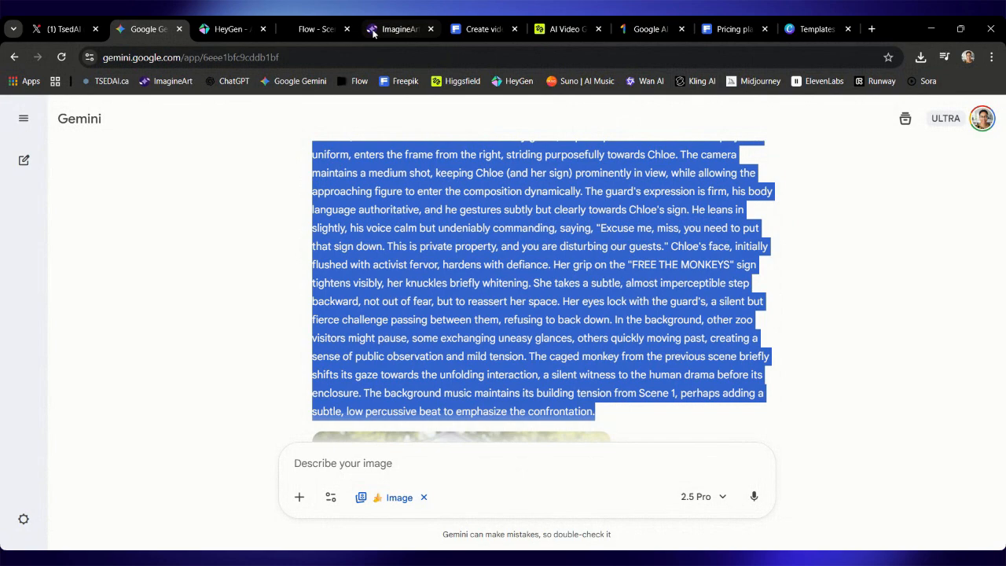
Switch to the Flow Scenebuilder and generate an Extend shot of the zoo protest clip using the copied Scene 2 description.
{"action": "left_click", "coordinate": [315, 29]}
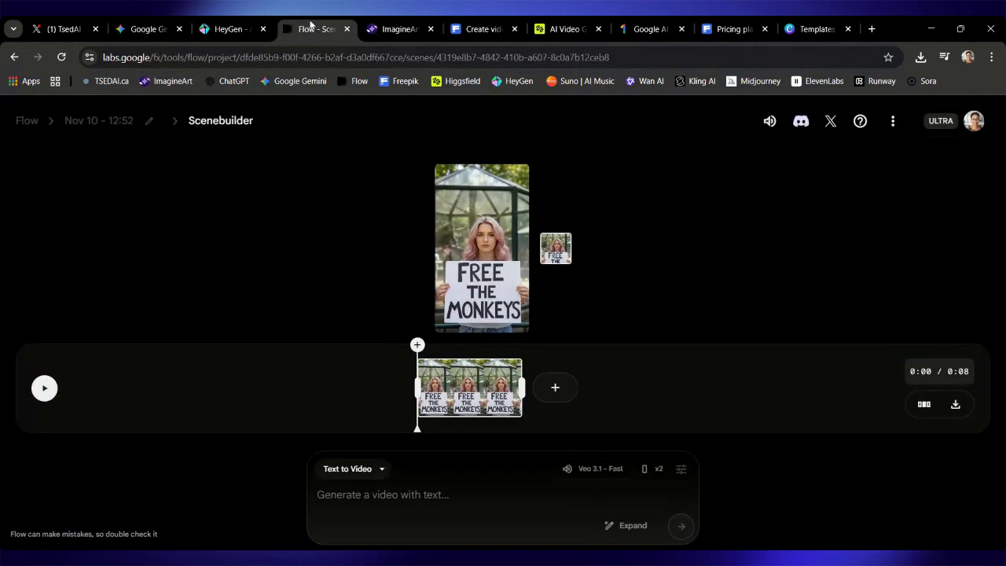
{"action": "left_click", "coordinate": [553, 389]}
{"action": "left_click", "coordinate": [551, 350]}
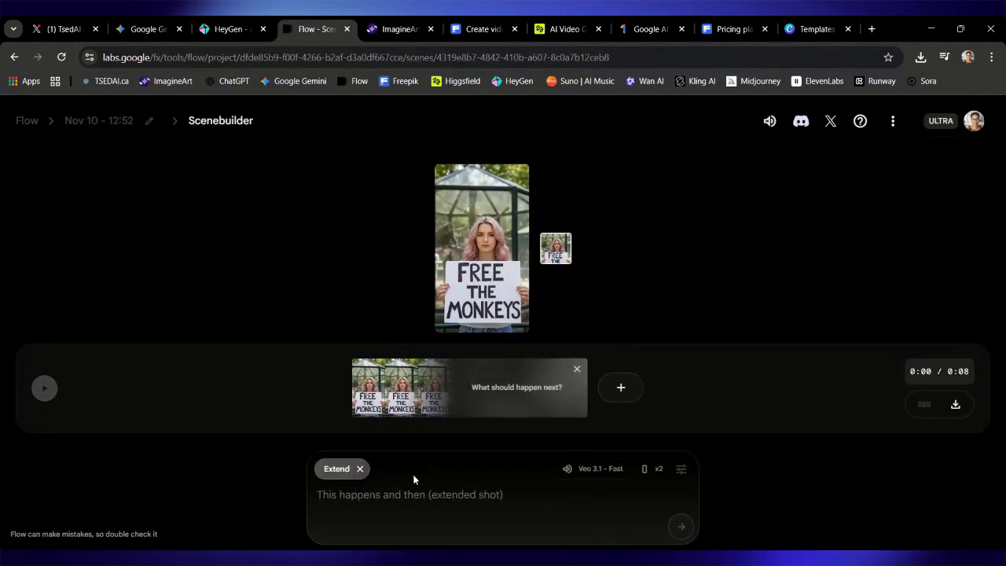
{"action": "key", "text": "ctrl+v"}
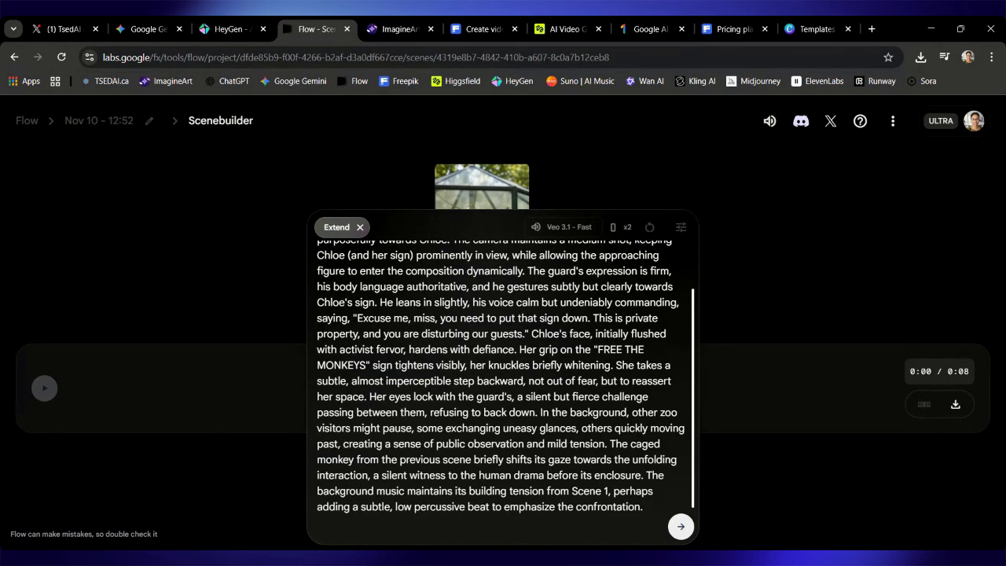
{"action": "left_click", "coordinate": [676, 528]}
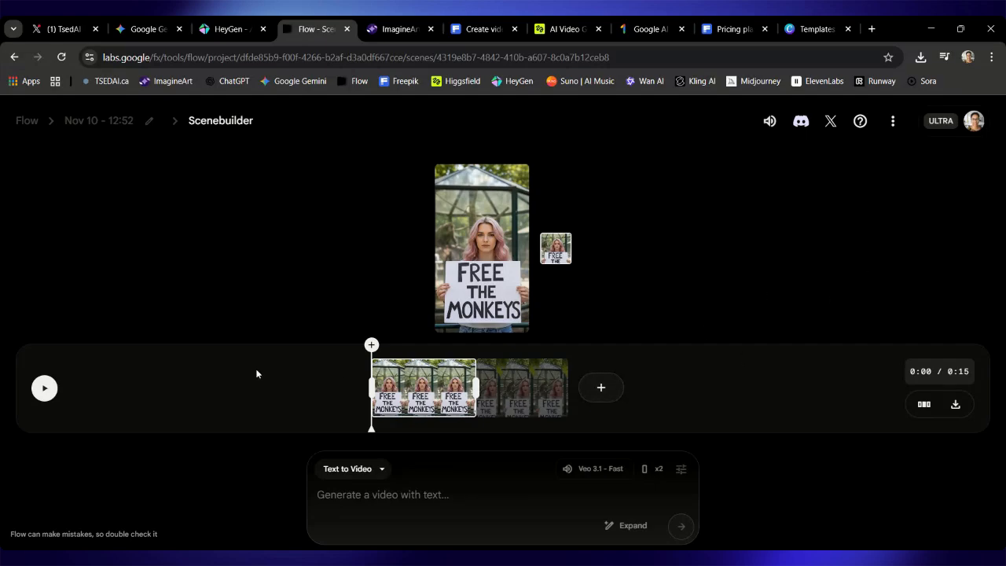
Select the extension clip on the timeline, play the combined scene in full screen, pause it and exit full screen.
{"action": "left_click", "coordinate": [487, 382]}
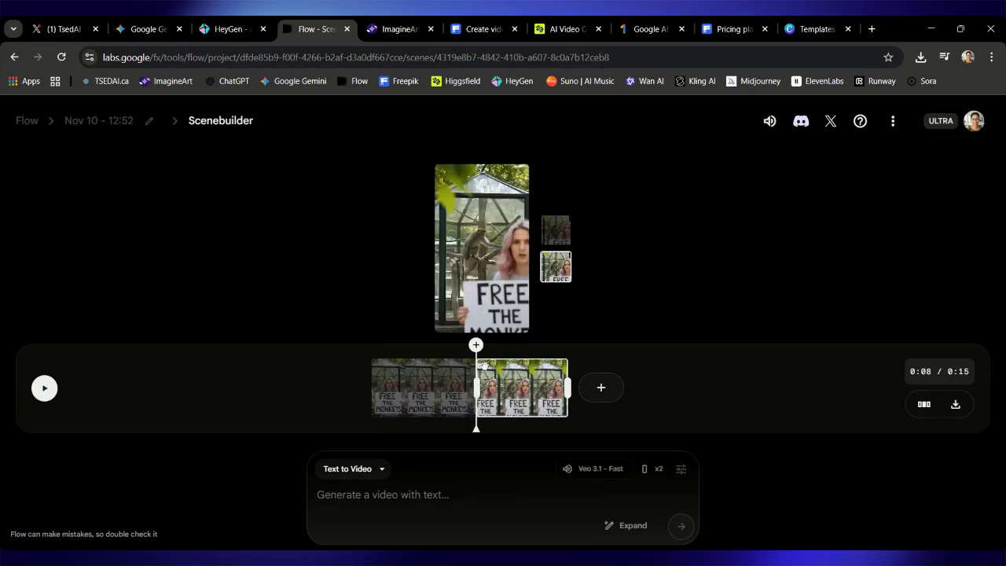
{"action": "left_click", "coordinate": [510, 317]}
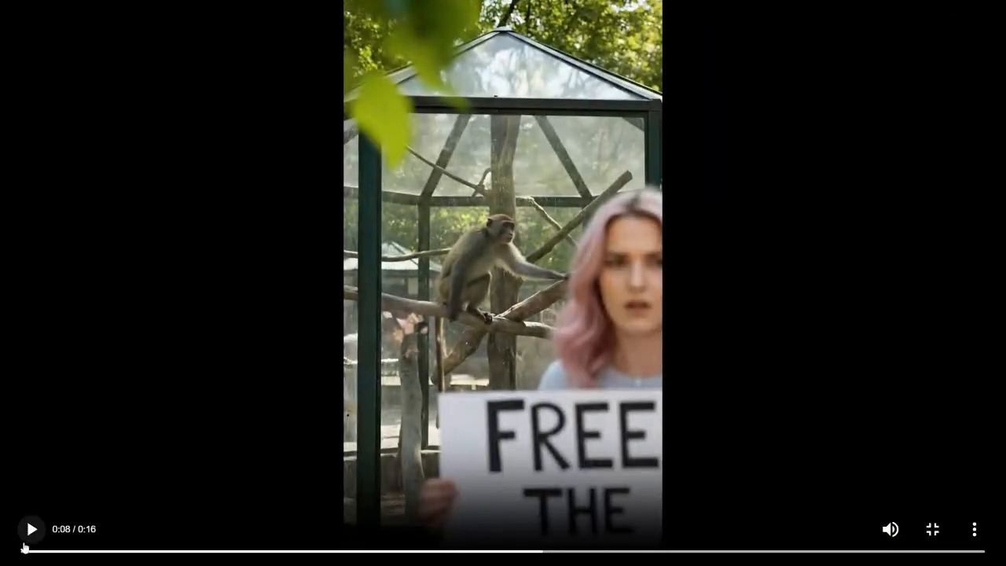
{"action": "left_click", "coordinate": [31, 529]}
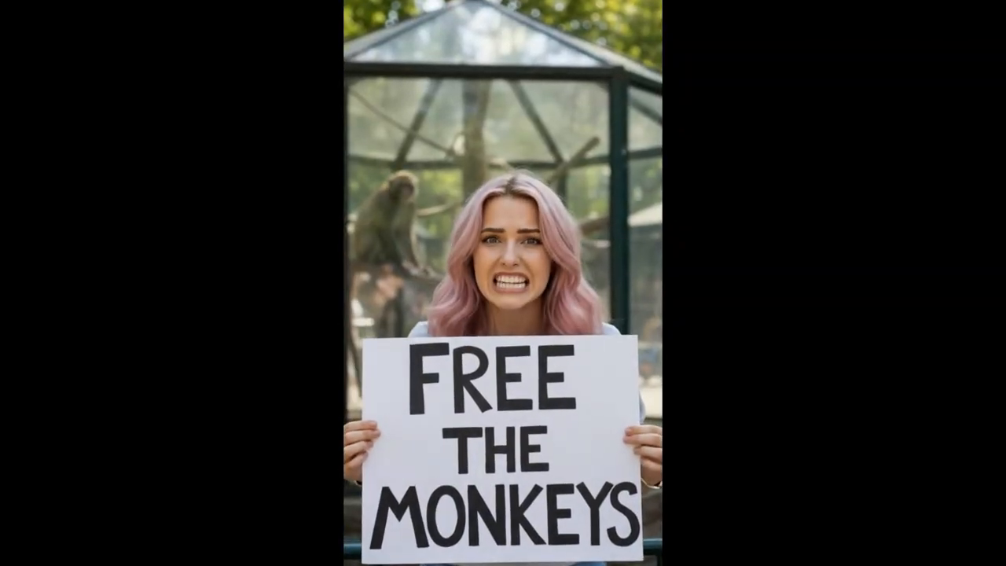
{"action": "key", "text": "space"}
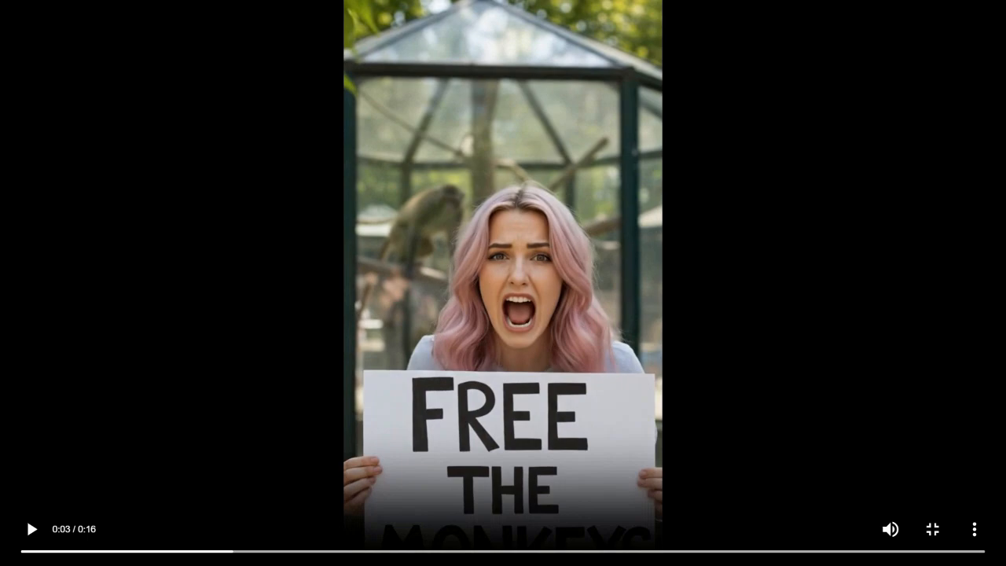
{"action": "key", "text": "Escape"}
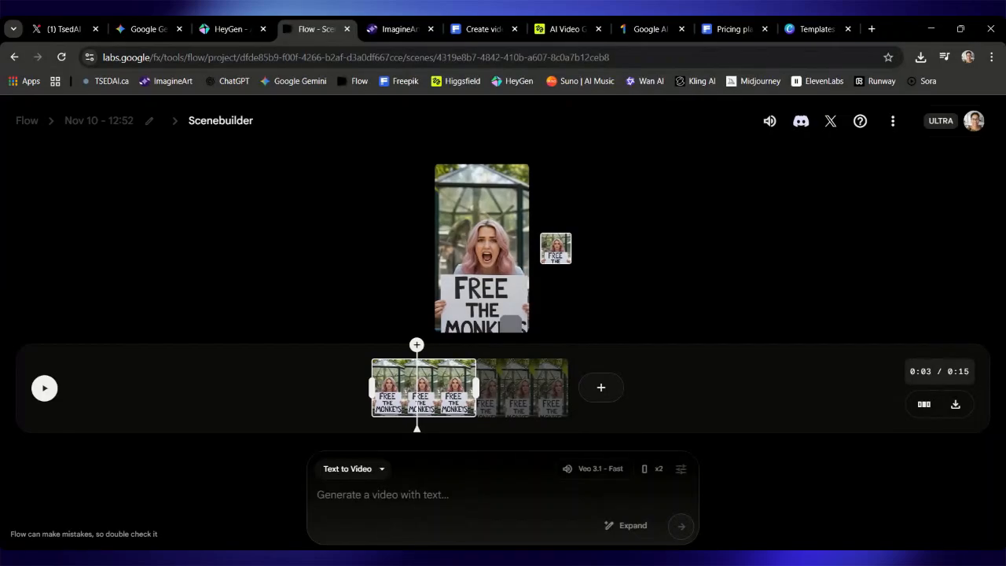
Watch the scene in full screen from the second clip to its end, replay it from the start, and return to Scenebuilder.
{"action": "left_click", "coordinate": [509, 408]}
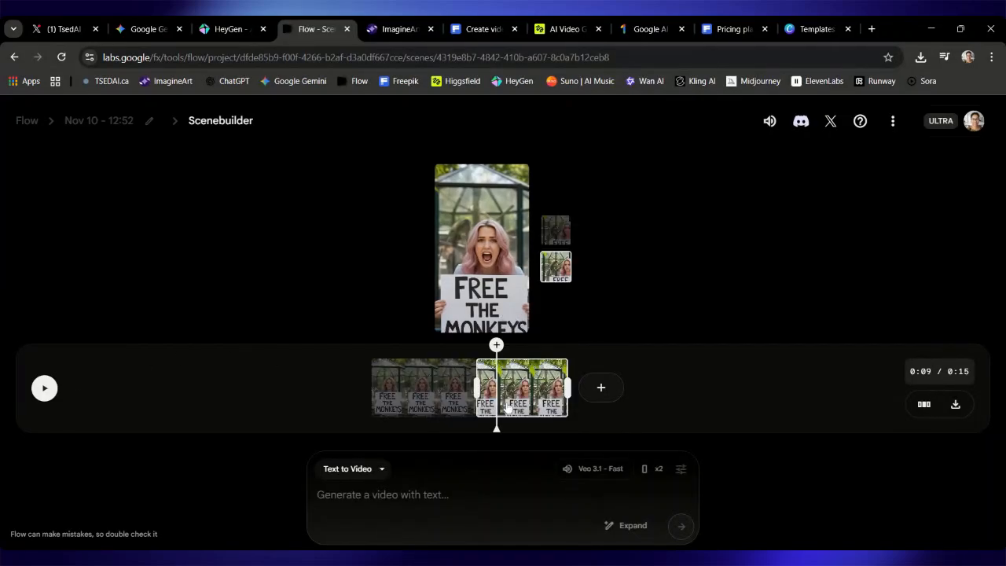
{"action": "left_click", "coordinate": [511, 314]}
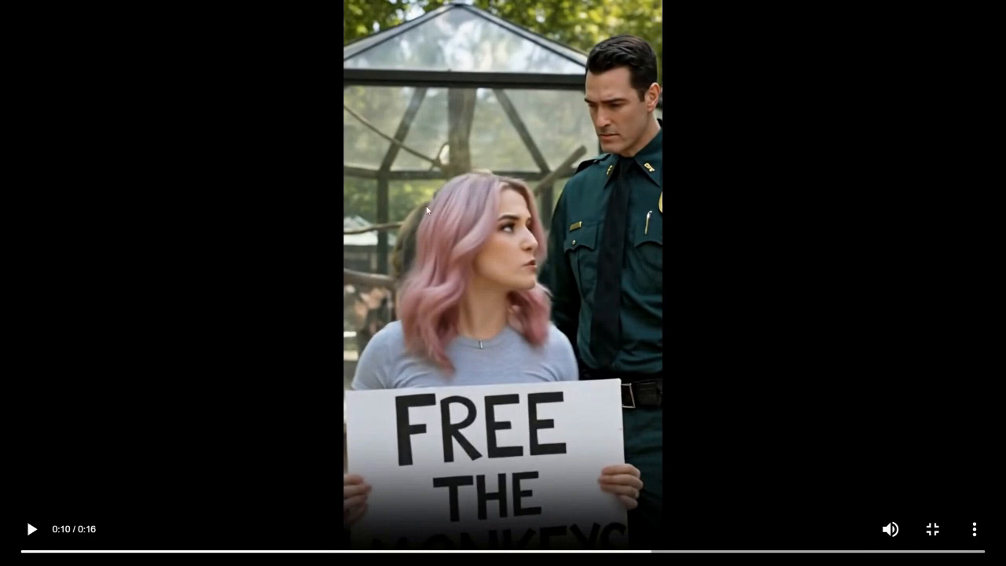
{"action": "left_click", "coordinate": [32, 528]}
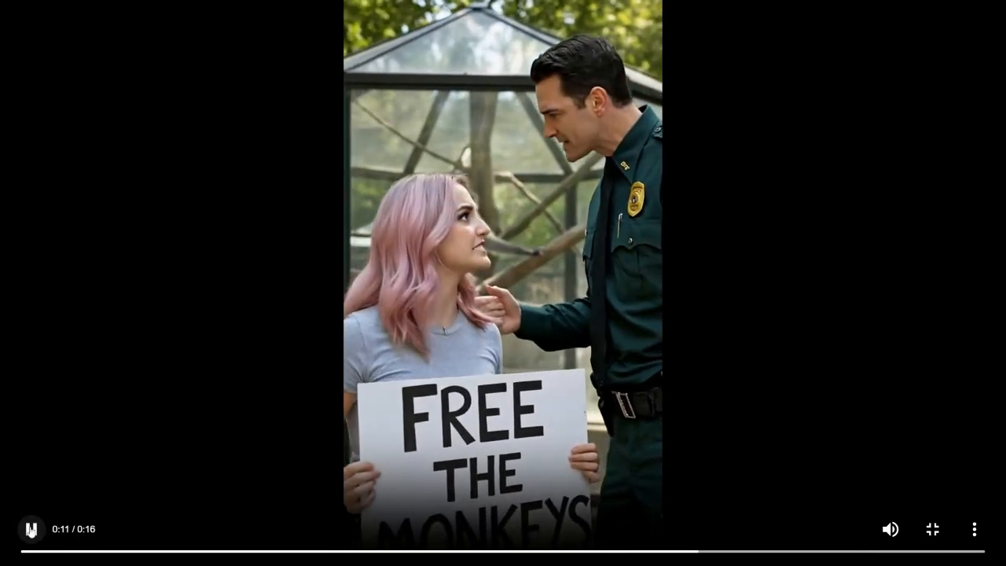
{"action": "left_click", "coordinate": [27, 552]}
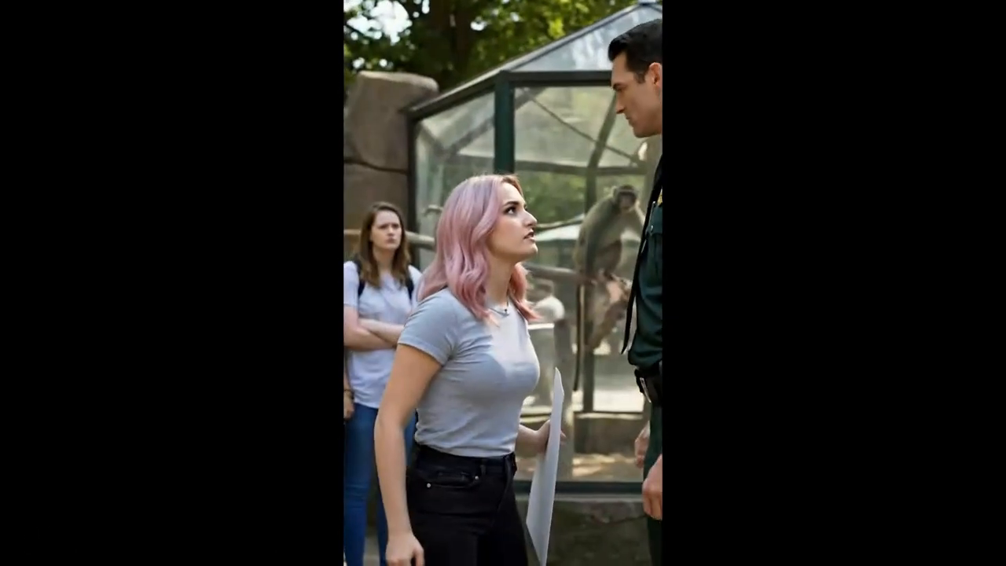
{"action": "key", "text": "Escape"}
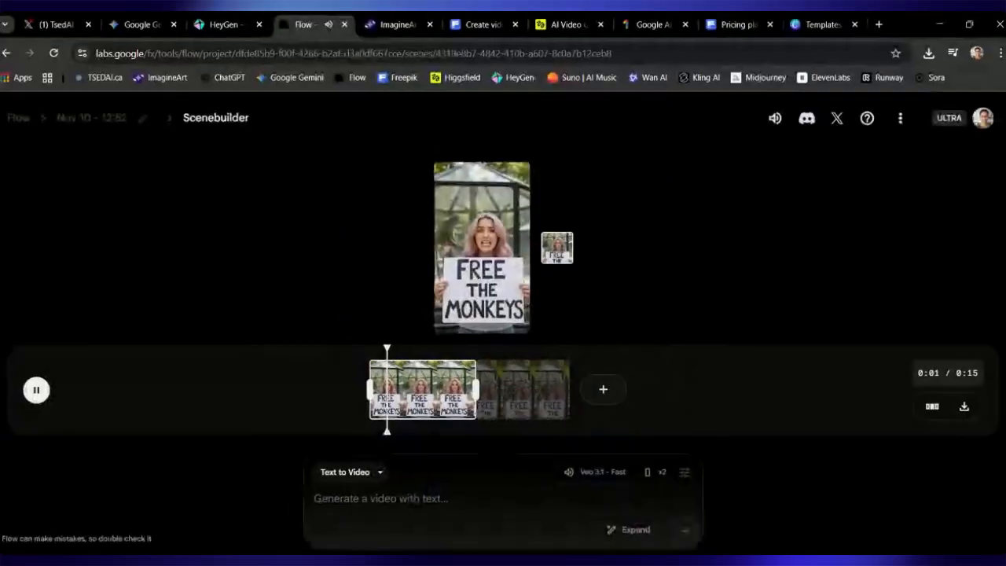
{"action": "left_click", "coordinate": [40, 397]}
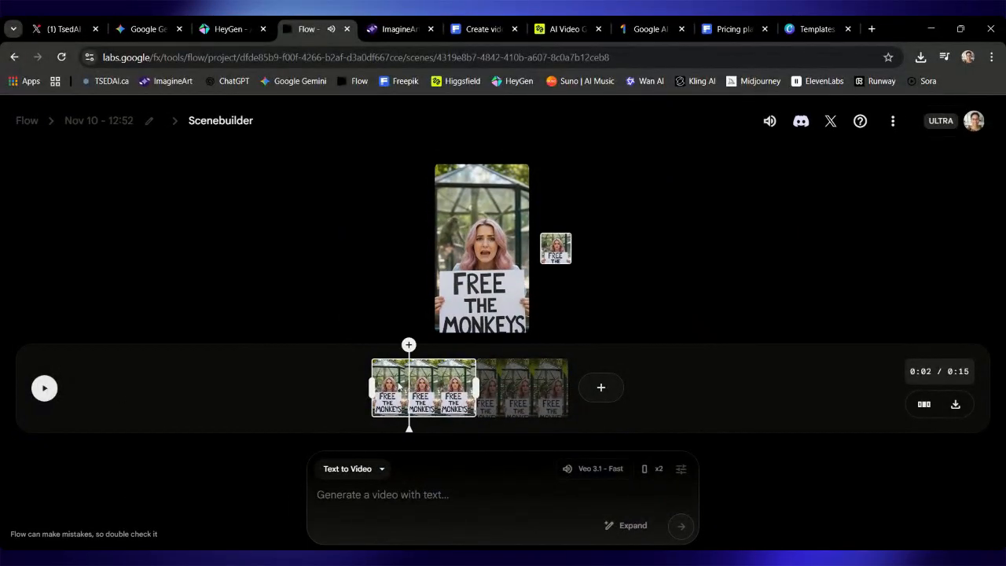
Remove the second clip, the confrontation with the guard, from the scene's arrangement.
{"action": "left_click", "coordinate": [512, 393]}
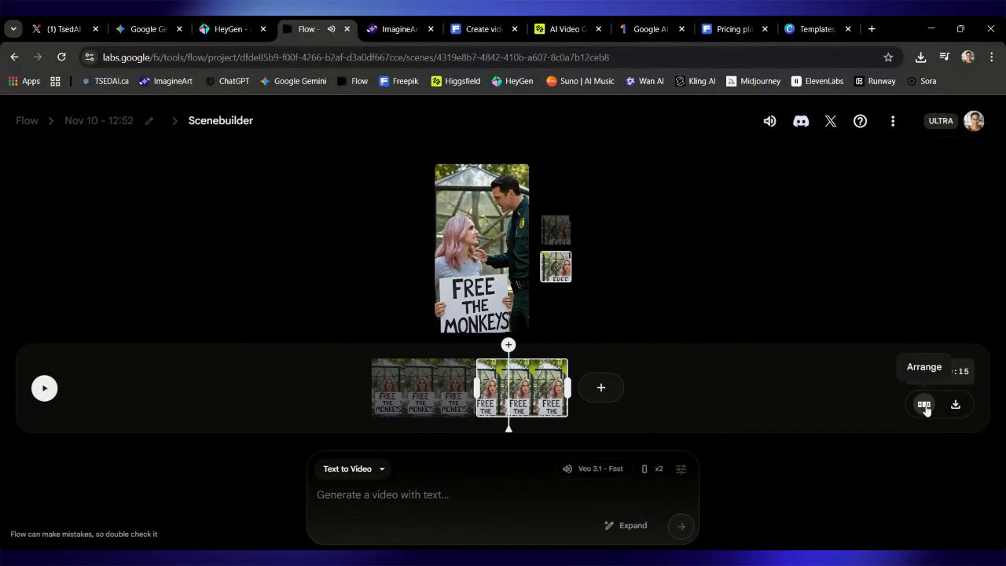
{"action": "left_click", "coordinate": [926, 404]}
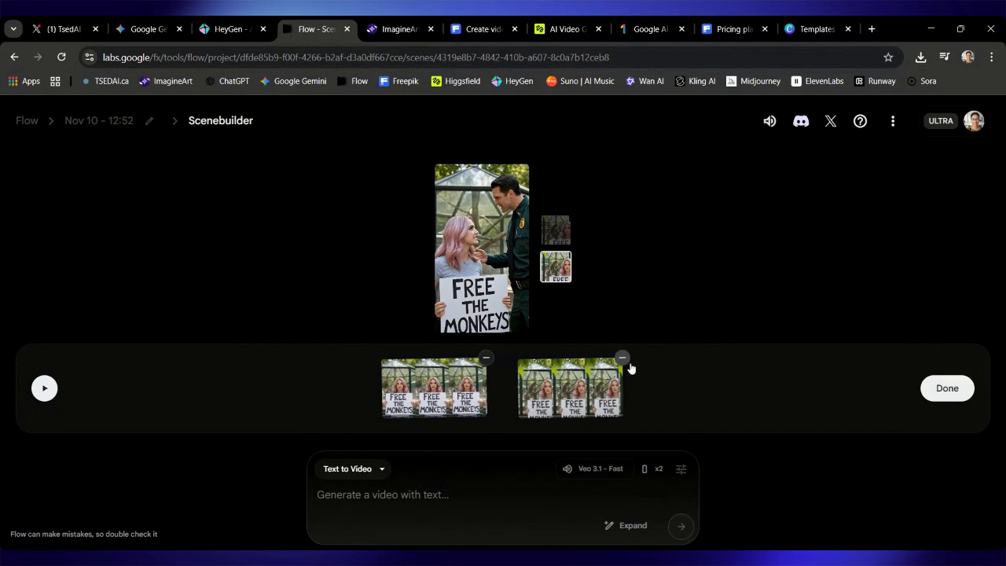
{"action": "left_click", "coordinate": [627, 360]}
{"action": "left_click", "coordinate": [939, 393]}
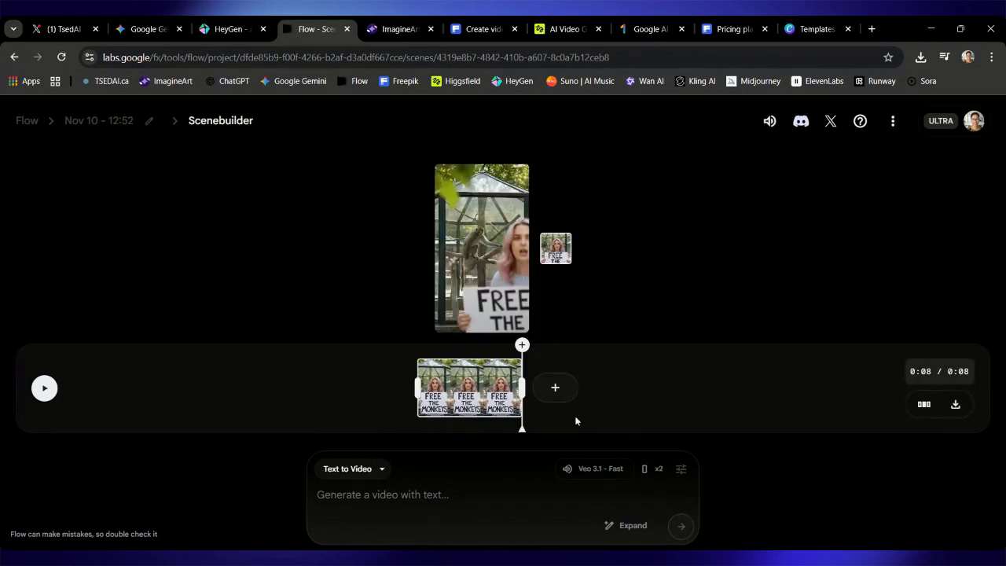
Start an Extend shot after the remaining clip and paste the copied guard-confrontation prompt into it.
{"action": "left_click", "coordinate": [556, 388]}
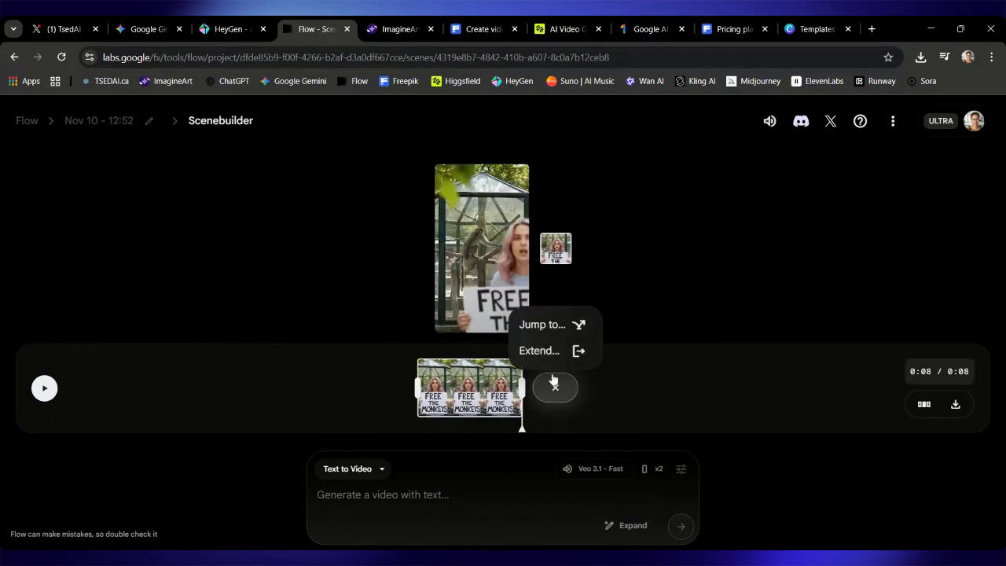
{"action": "left_click", "coordinate": [542, 351]}
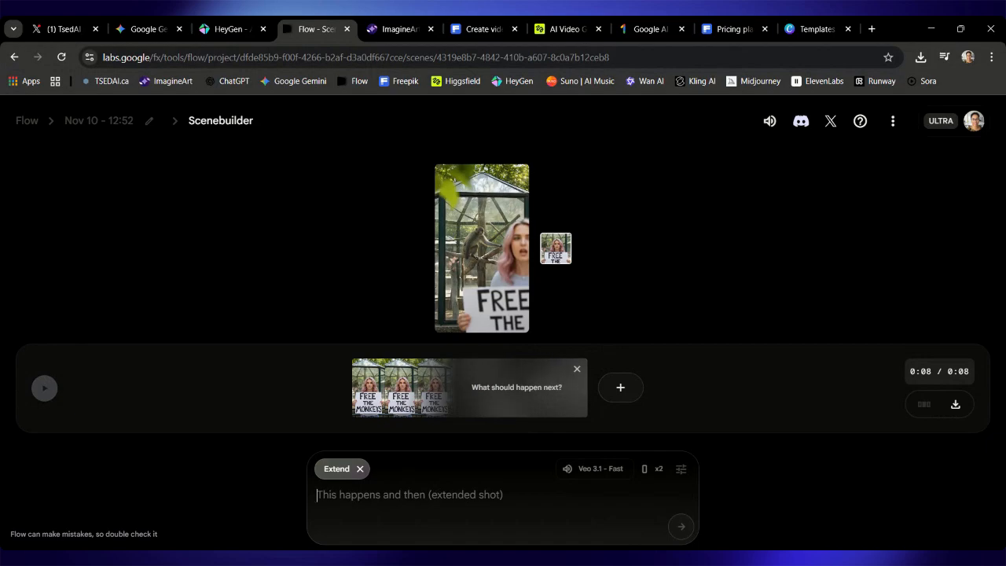
{"action": "key", "text": "ctrl+v"}
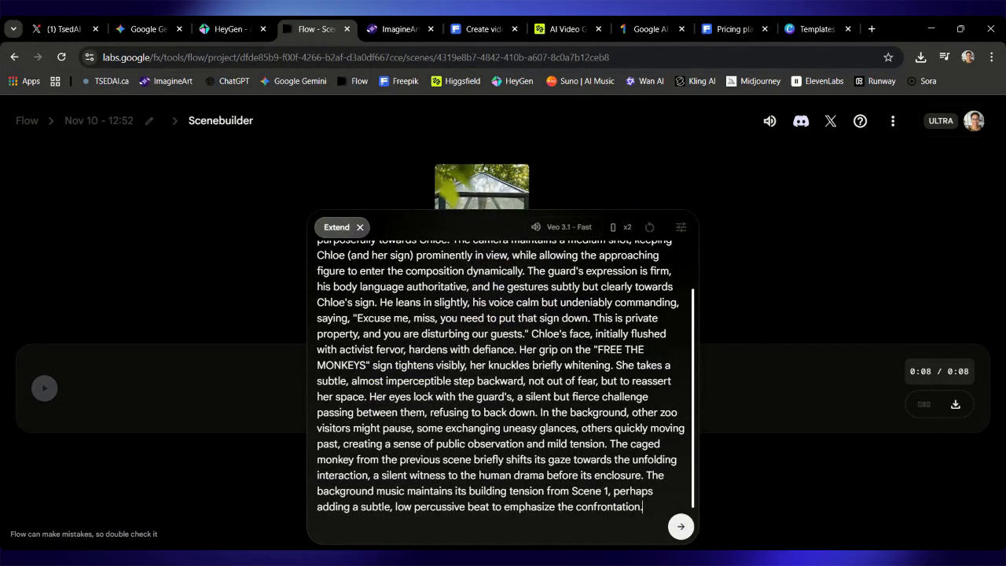
Cut the prompt's introduction before "A zoo security guard" and everything after the guard's line ending "you are disturbing our guests.".
{"action": "scroll", "coordinate": [503, 378], "scroll_direction": "up", "scroll_amount": 1}
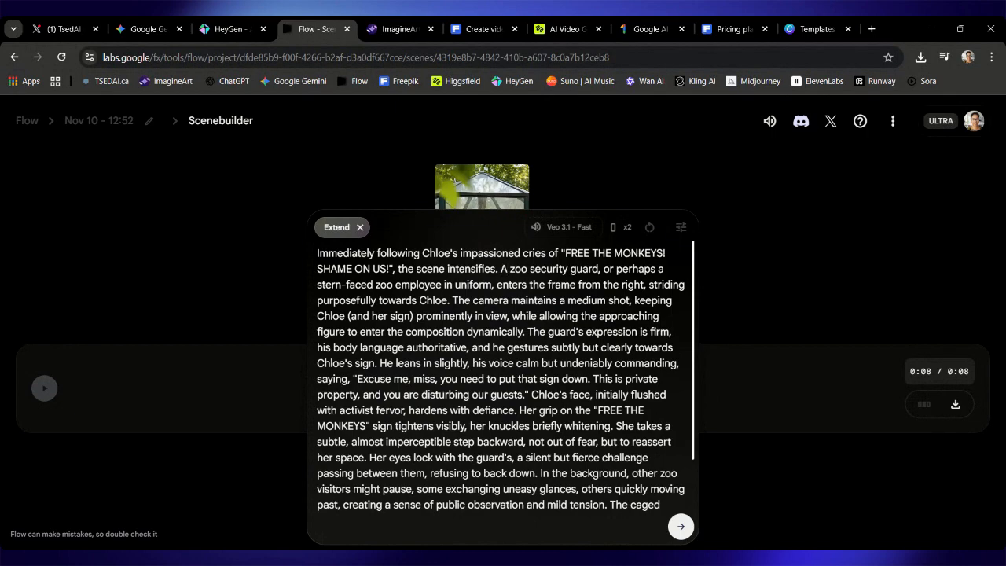
{"action": "left_click_drag", "start_coordinate": [501, 268], "coordinate": [301, 251]}
{"action": "key", "text": "BackSpace"}
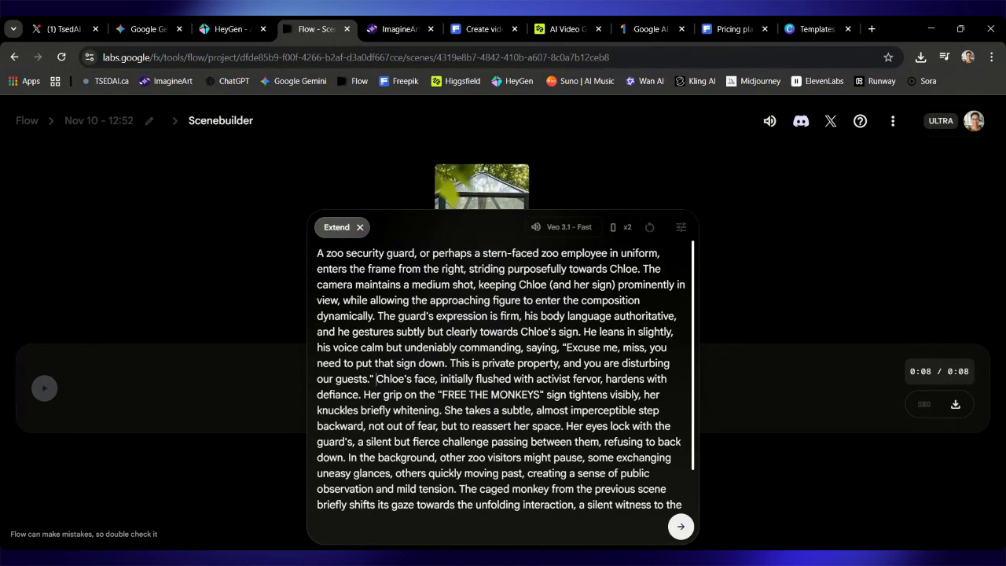
{"action": "left_click_drag", "start_coordinate": [375, 379], "coordinate": [651, 547]}
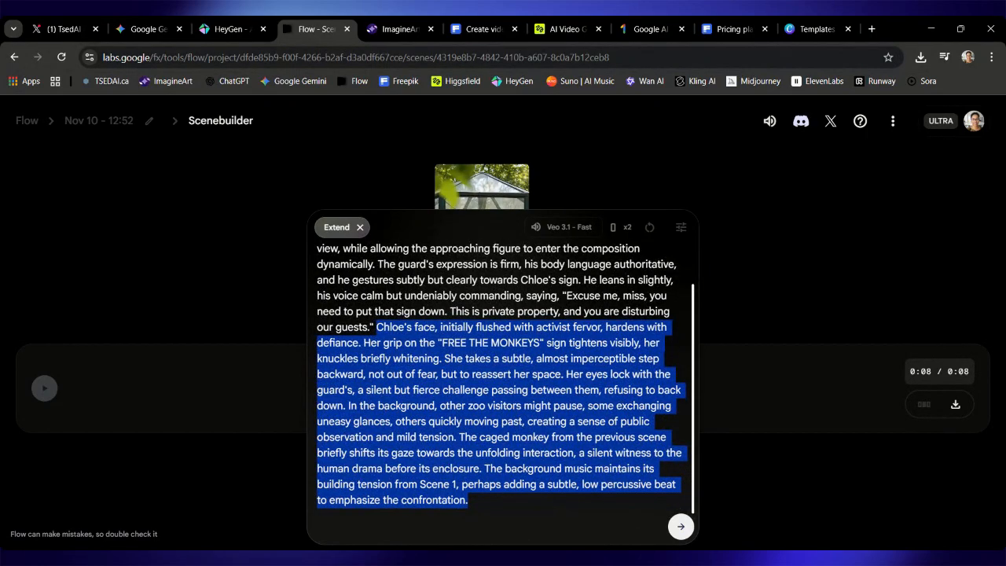
{"action": "key", "text": "BackSpace"}
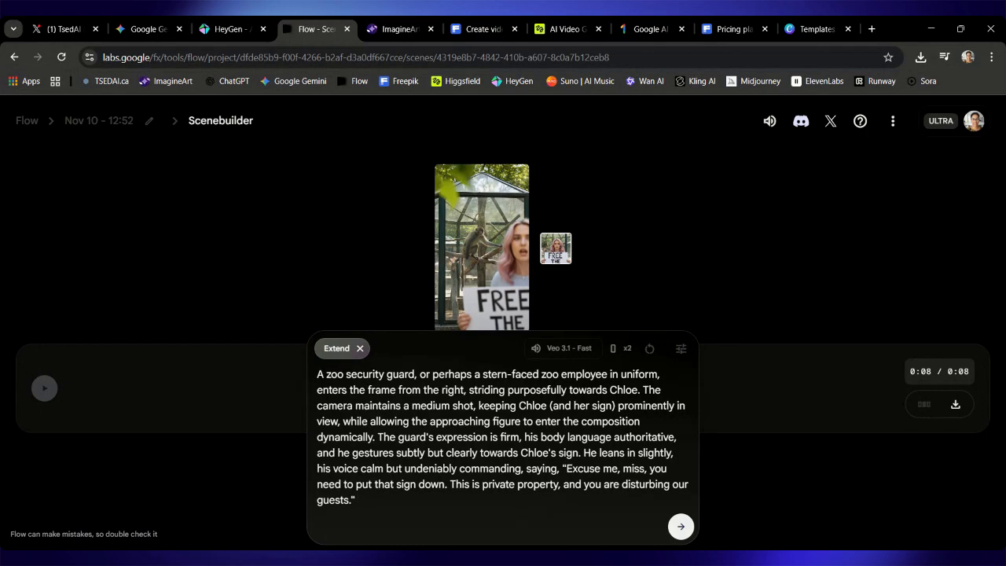
Shorten the prompt's opening to "A zoo security guard in uniform enters the frame" and generate the extended shot.
{"action": "left_click_drag", "start_coordinate": [420, 374], "coordinate": [607, 375]}
{"action": "key", "text": "BackSpace"}
{"action": "key", "text": "BackSpace"}
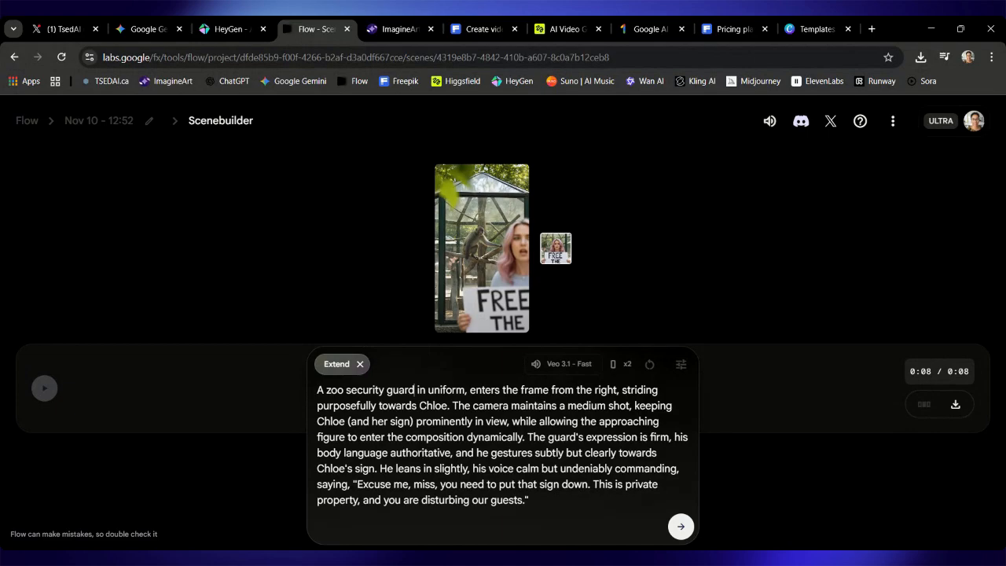
{"action": "key", "text": "BackSpace"}
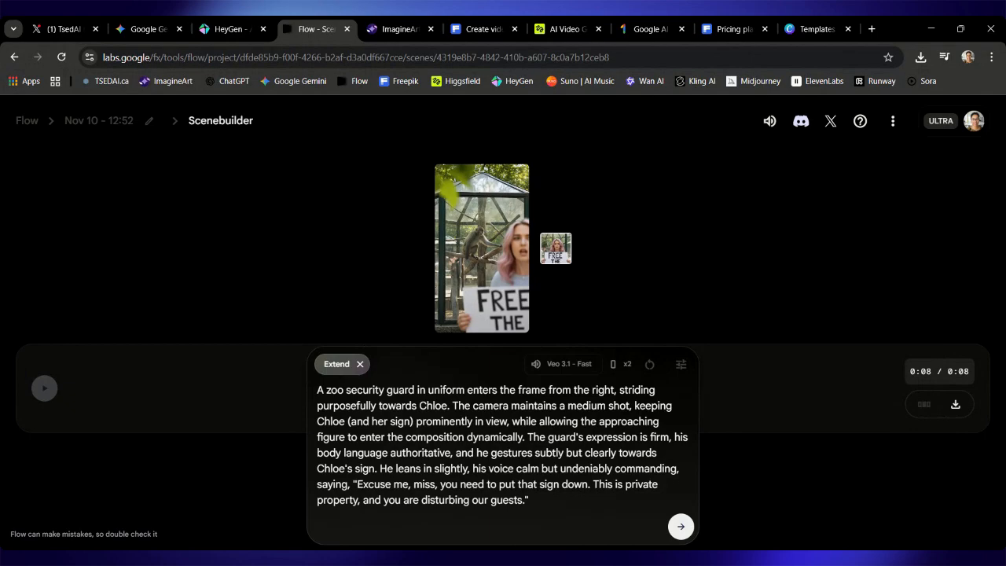
{"action": "left_click", "coordinate": [683, 528]}
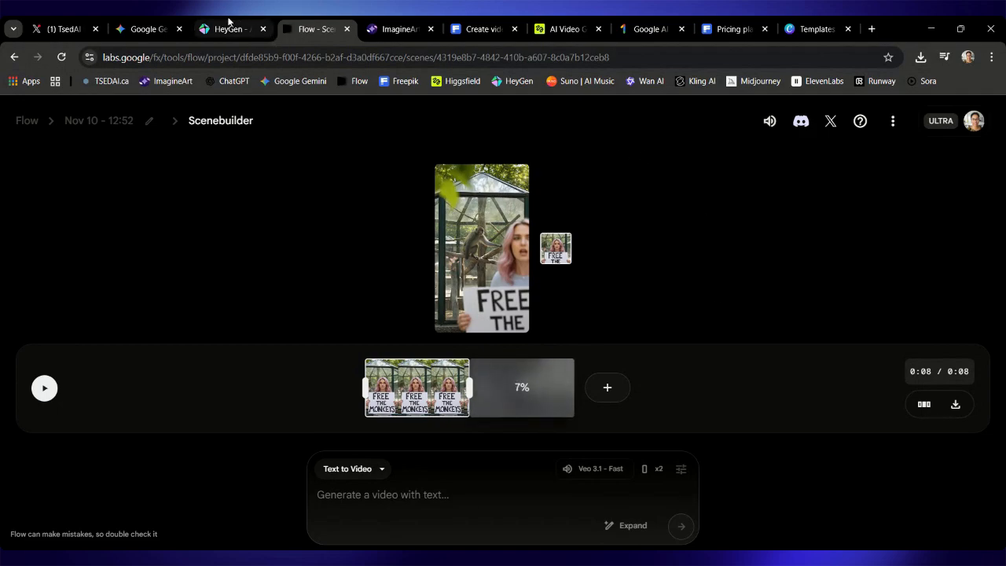
Return to the project's clips, switch to Gemini, and download the generated image of the protester with the security guard.
{"action": "left_click", "coordinate": [78, 123]}
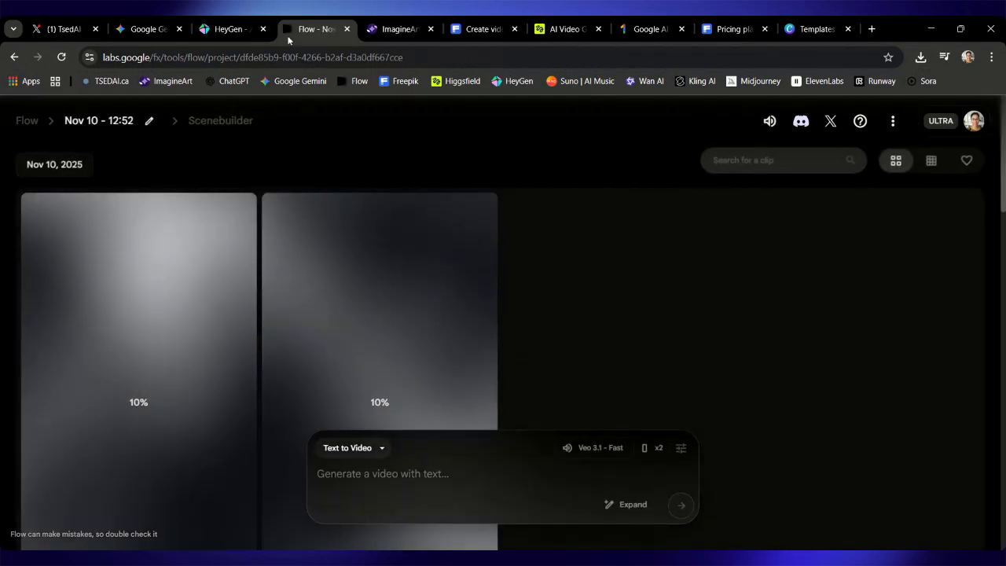
{"action": "left_click", "coordinate": [144, 29]}
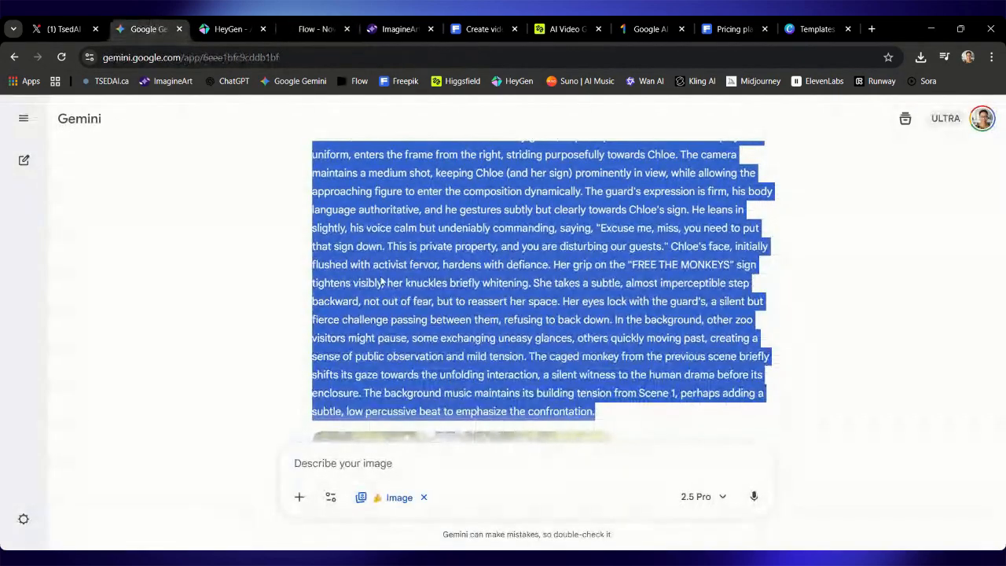
{"action": "scroll", "coordinate": [381, 281], "scroll_direction": "down", "scroll_amount": 1}
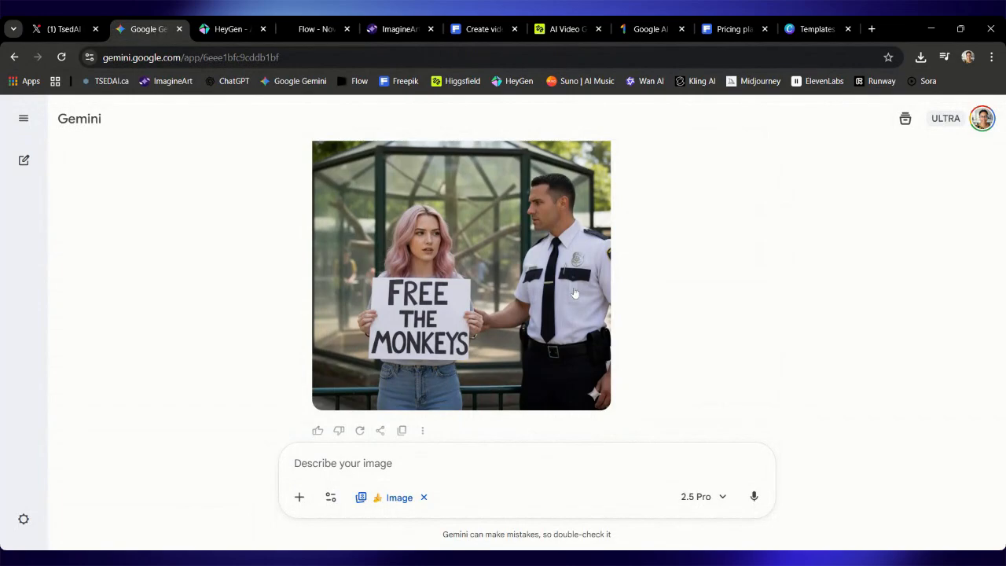
{"action": "scroll", "coordinate": [573, 292], "scroll_direction": "up", "scroll_amount": 1}
{"action": "left_click", "coordinate": [592, 176]}
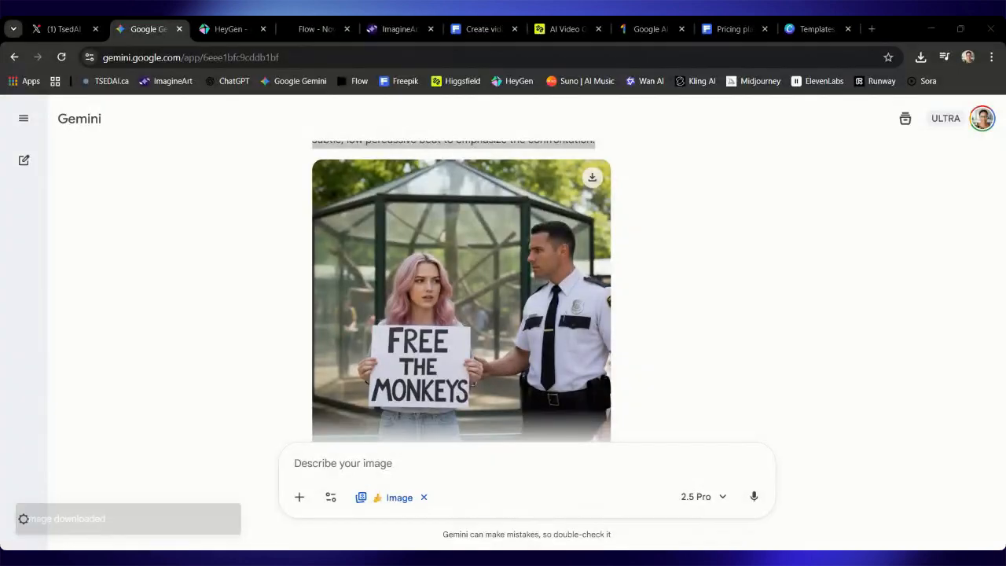
{"action": "scroll", "coordinate": [498, 387], "scroll_direction": "down", "scroll_amount": 5}
{"action": "scroll", "coordinate": [499, 387], "scroll_direction": "up", "scroll_amount": 1}
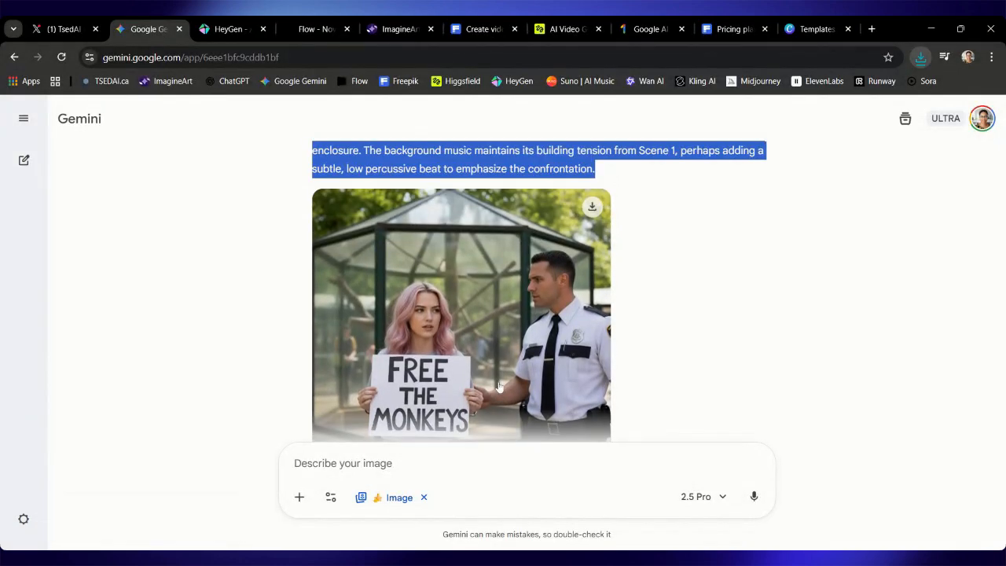
Switch to Canva and close the previously edited photo, discarding its changes.
{"action": "left_click", "coordinate": [814, 28]}
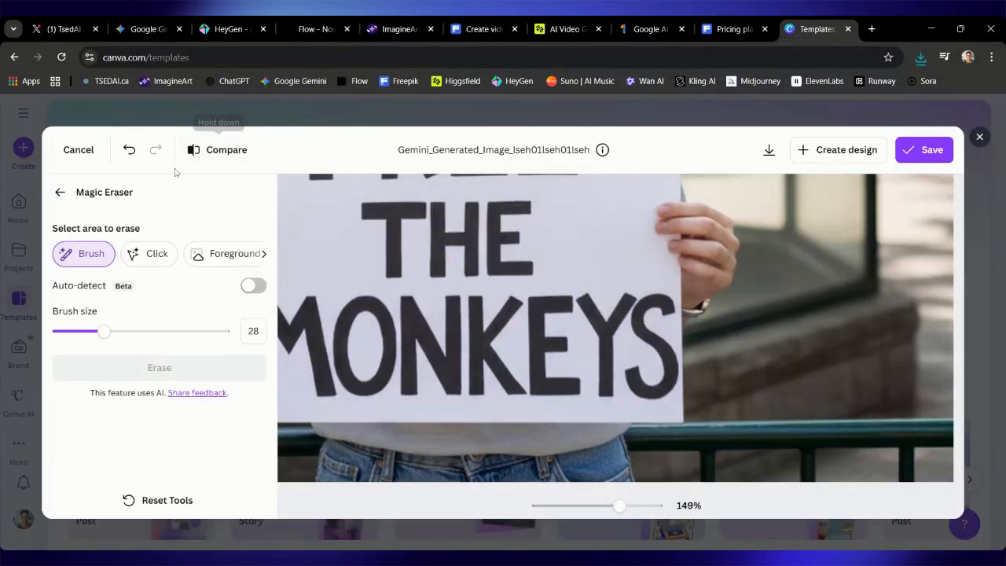
{"action": "left_click", "coordinate": [980, 138]}
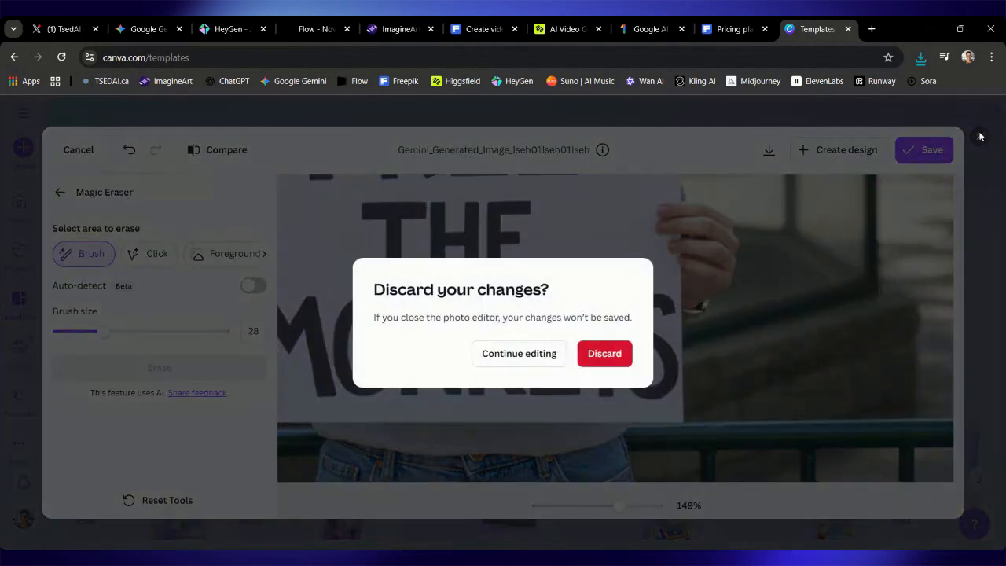
{"action": "left_click", "coordinate": [603, 353]}
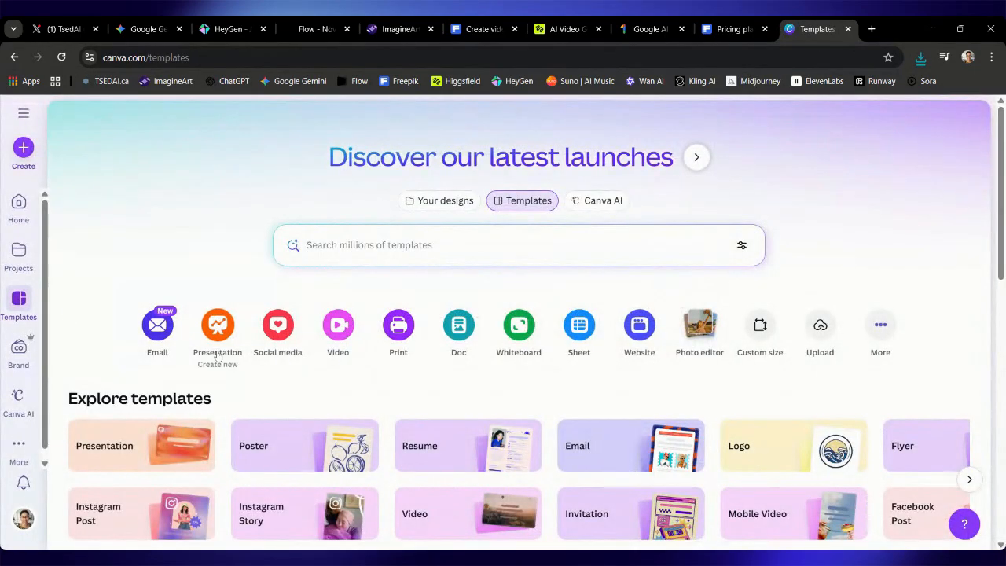
Upload the downloaded Gemini image of the protester and security guard to Canva through a new design.
{"action": "mouse_move", "coordinate": [20, 466]}
{"action": "scroll", "coordinate": [23, 469], "scroll_direction": "down", "scroll_amount": 1}
{"action": "left_click", "coordinate": [23, 147]}
{"action": "scroll", "coordinate": [153, 403], "scroll_direction": "down", "scroll_amount": 1}
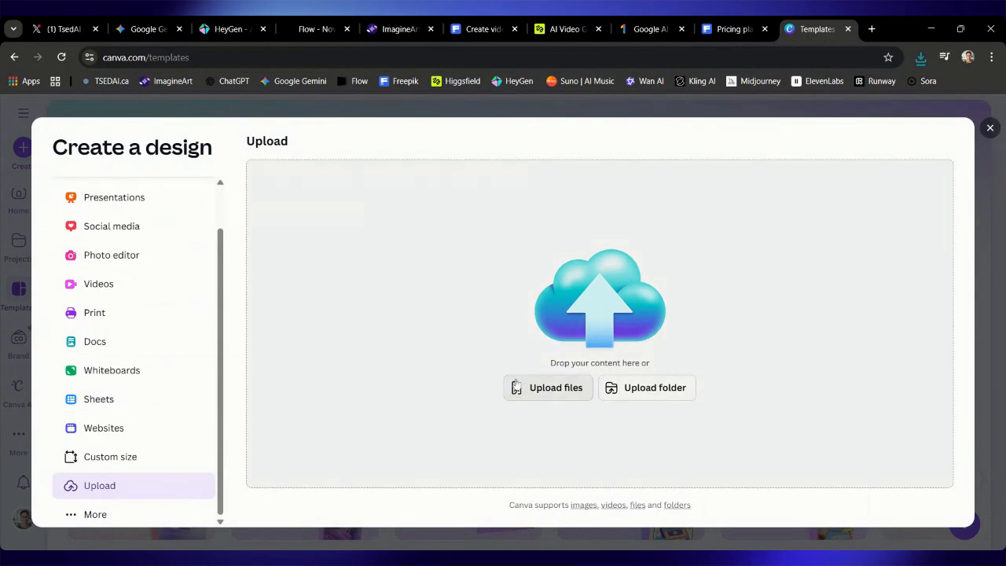
{"action": "left_click", "coordinate": [516, 385]}
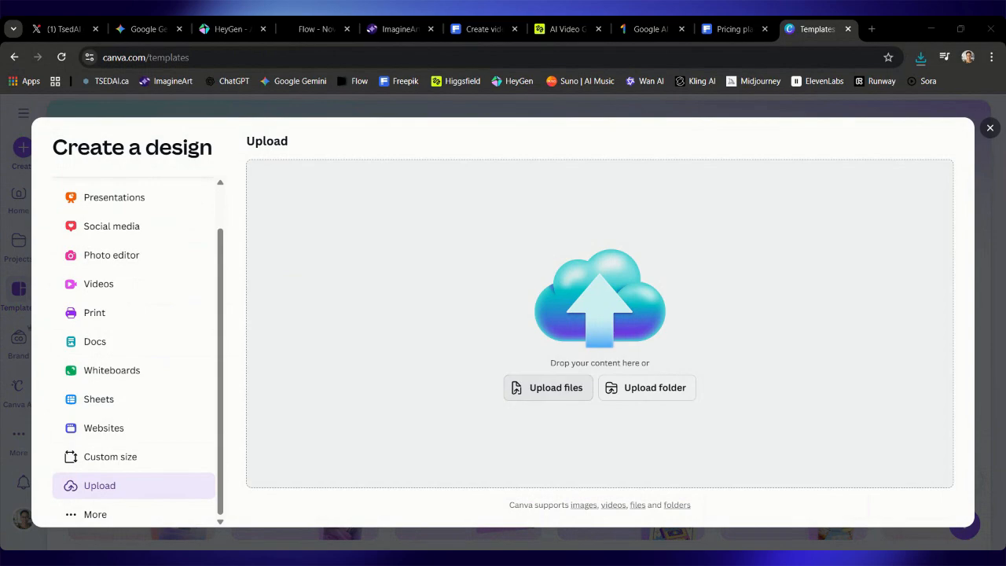
{"action": "left_click", "coordinate": [610, 390]}
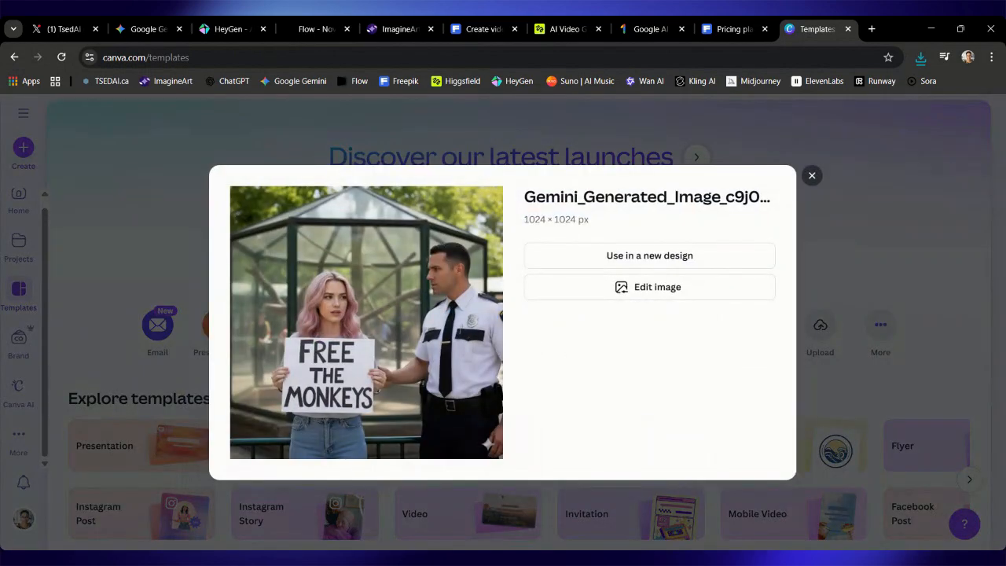
Edit the uploaded image and remove the sparkle watermark in its lower-right corner with Magic Eraser at brush size 24.
{"action": "left_click", "coordinate": [657, 291]}
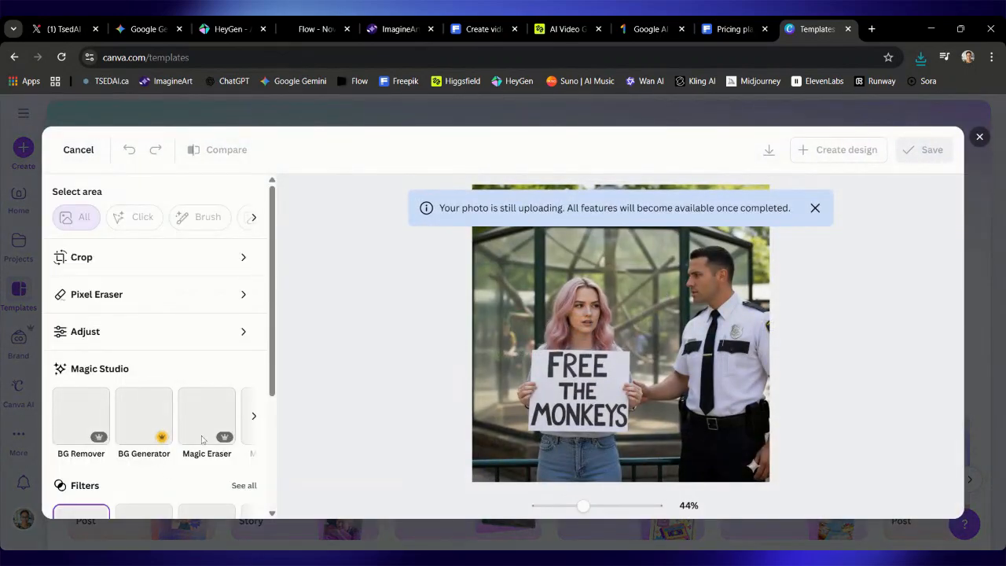
{"action": "left_click", "coordinate": [202, 440]}
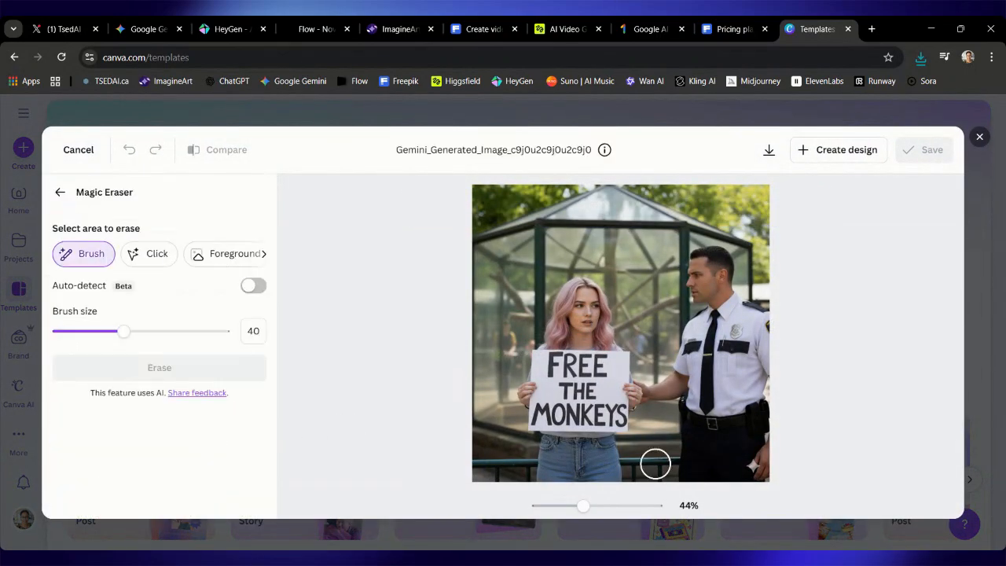
{"action": "left_click_drag", "start_coordinate": [123, 331], "coordinate": [96, 333]}
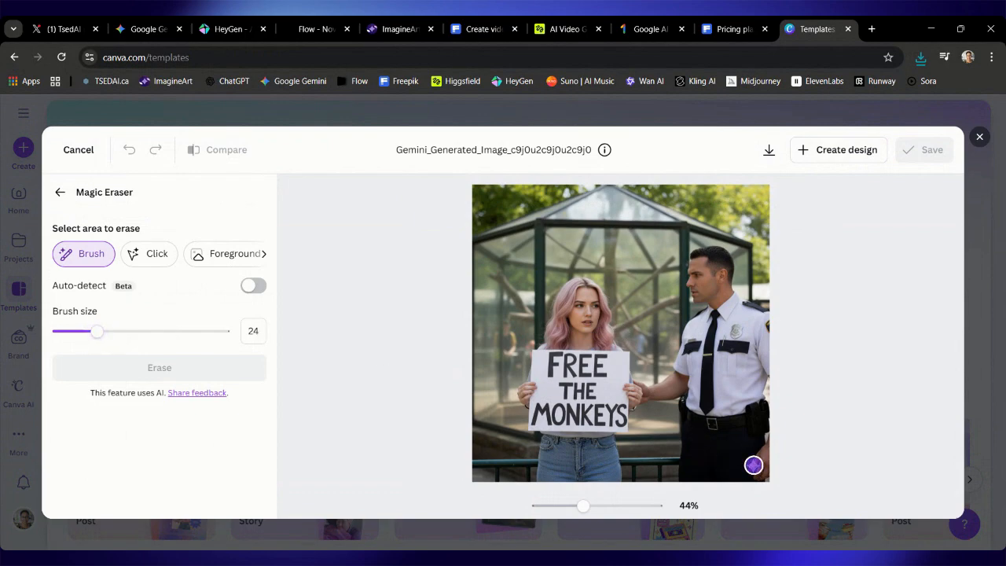
{"action": "left_click_drag", "start_coordinate": [754, 464], "coordinate": [750, 468]}
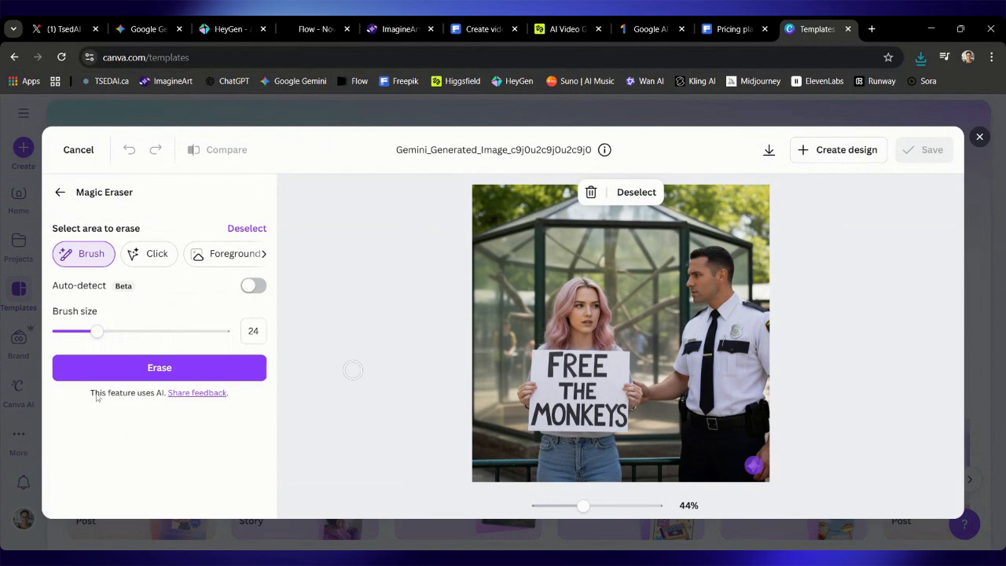
{"action": "left_click", "coordinate": [81, 373]}
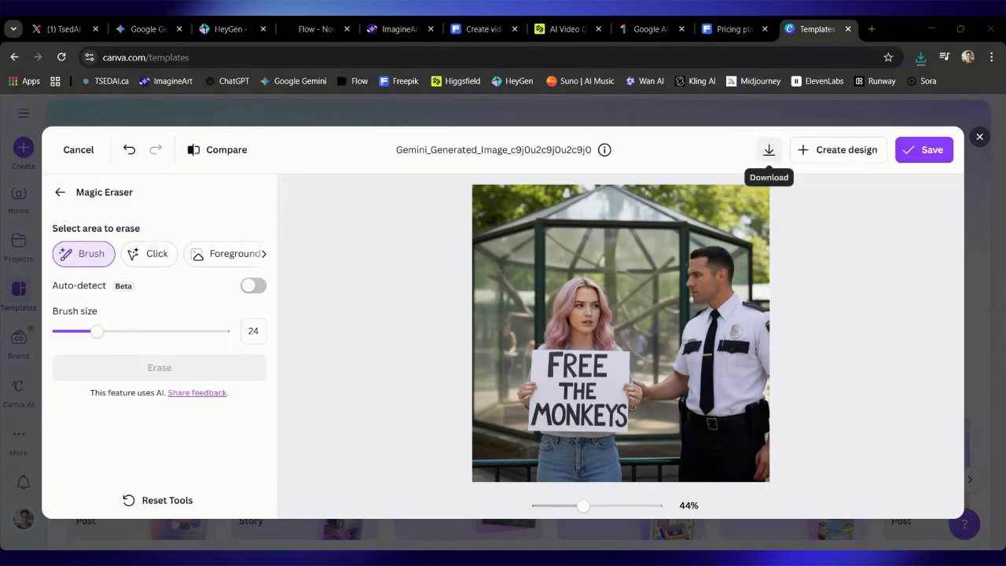
Download the watermark-free image of the protester and guard from Canva and switch to the Flow project.
{"action": "left_click", "coordinate": [769, 149]}
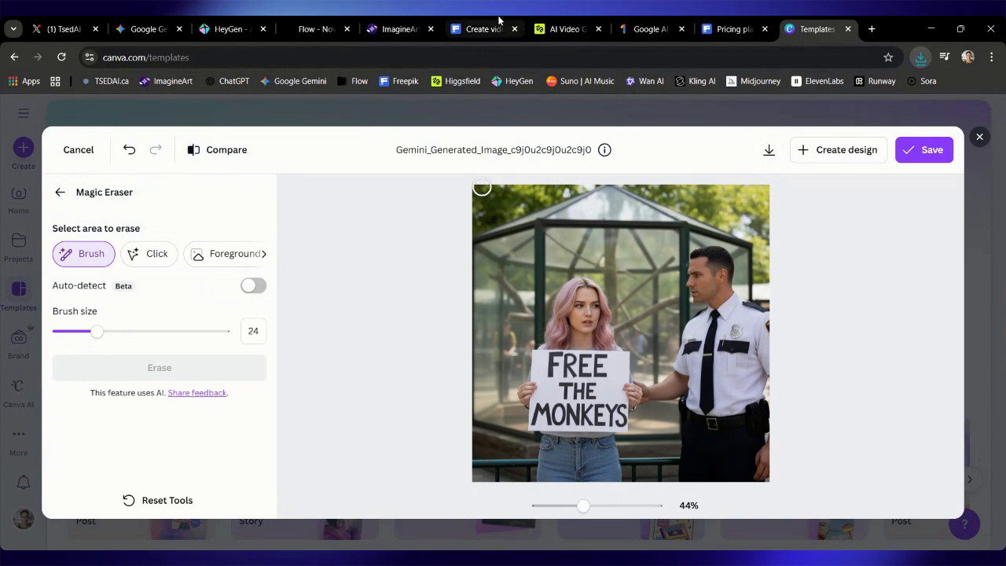
{"action": "left_click", "coordinate": [317, 29]}
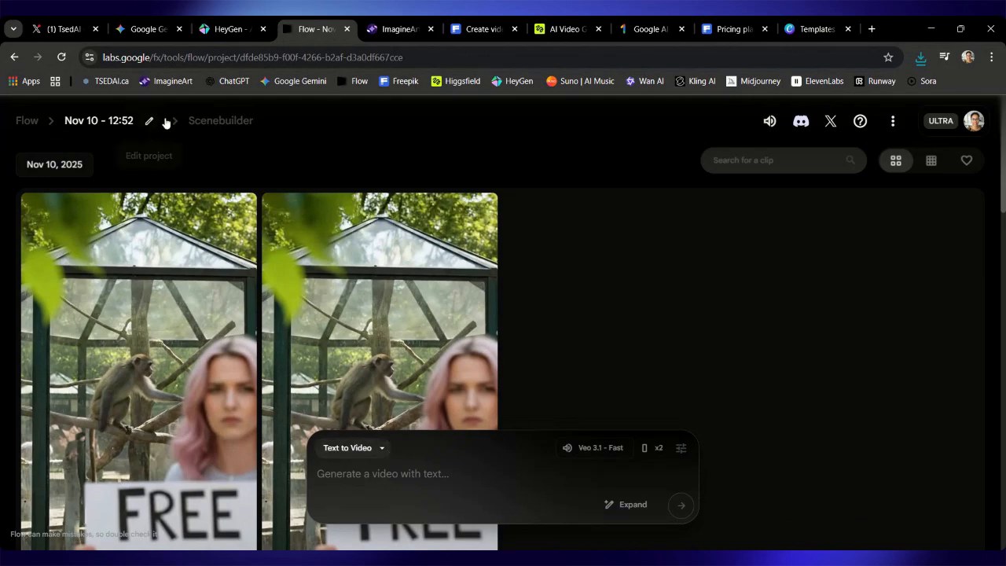
{"action": "left_click", "coordinate": [221, 122]}
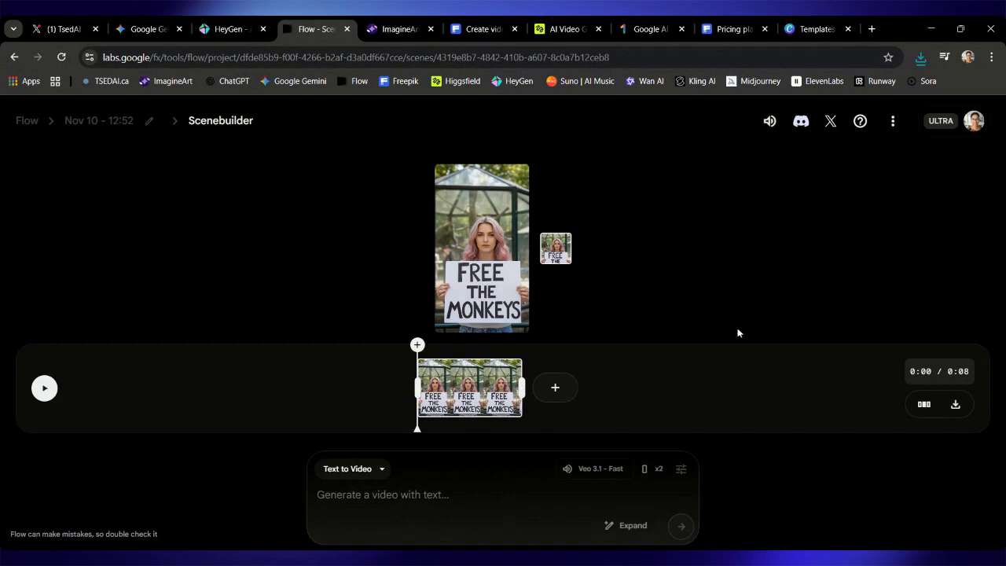
{"action": "left_click", "coordinate": [558, 387]}
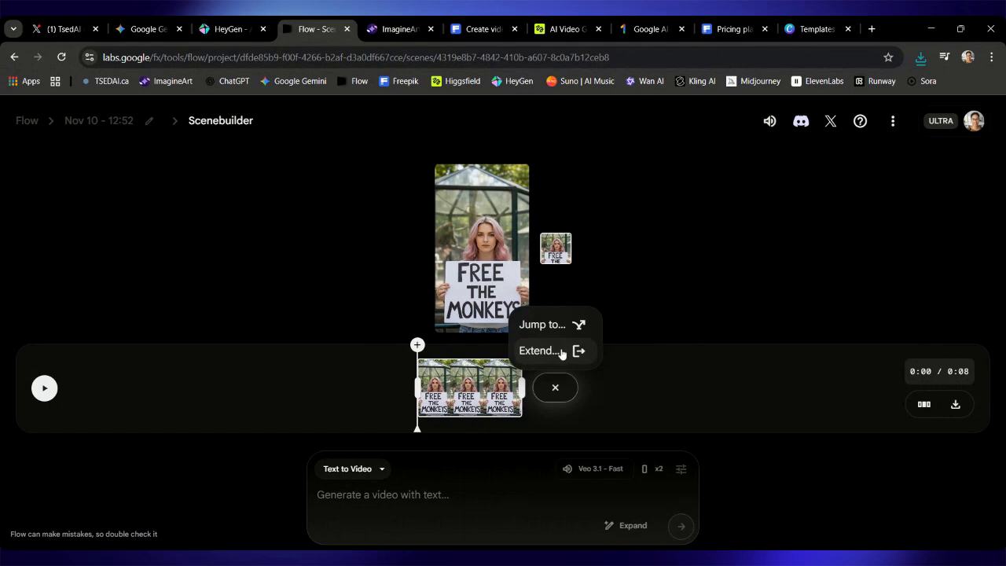
{"action": "left_click", "coordinate": [562, 351]}
{"action": "left_click", "coordinate": [463, 503]}
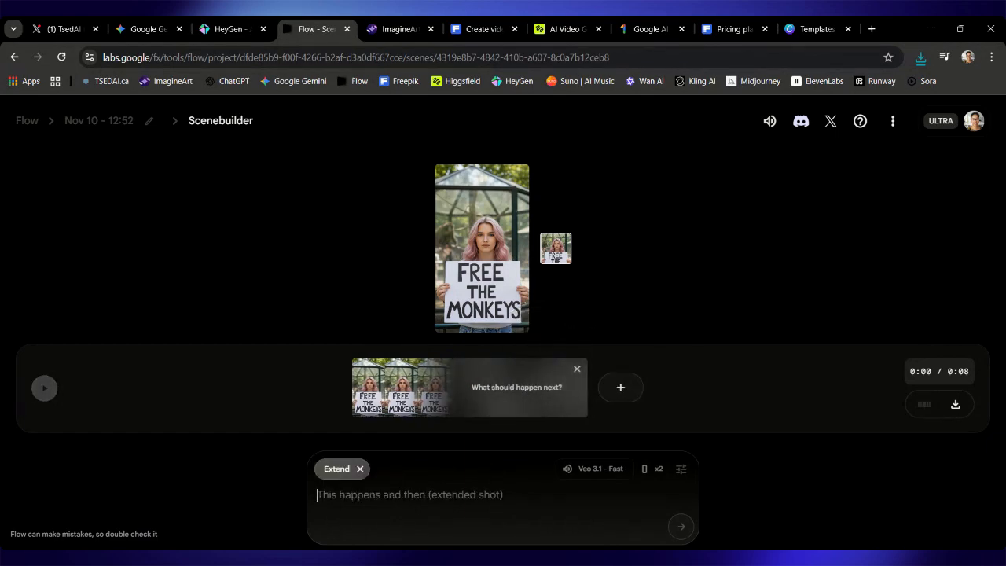
{"action": "left_click", "coordinate": [577, 369]}
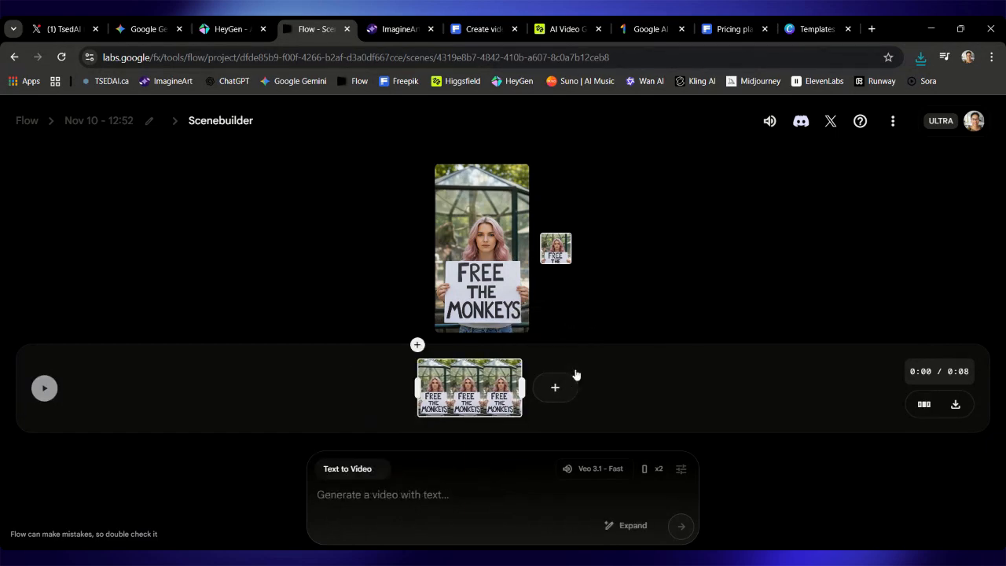
{"action": "left_click", "coordinate": [96, 123]}
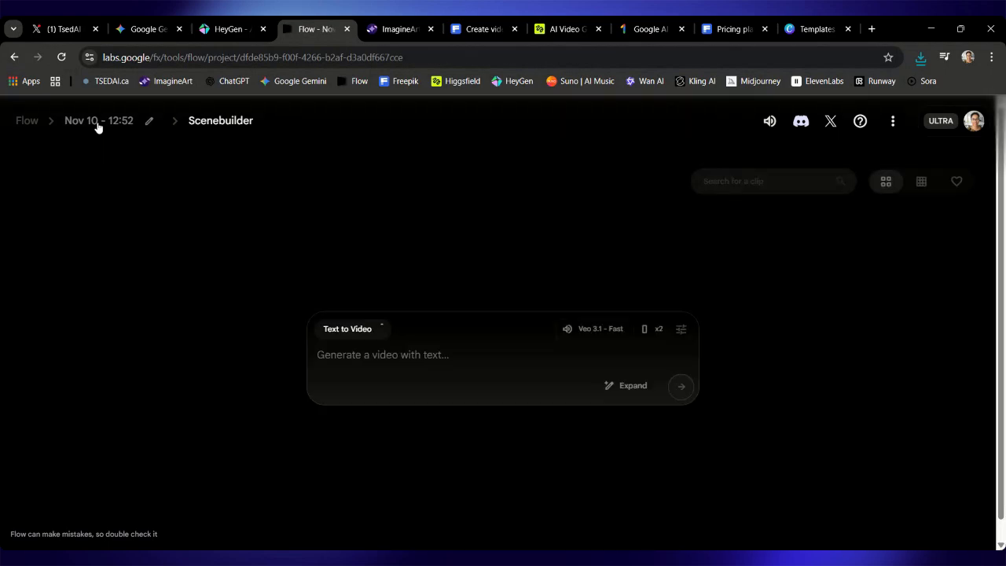
Review both generated versions of the guard confrontation clip, playing the first one in full screen from its start.
{"action": "scroll", "coordinate": [135, 279], "scroll_direction": "down", "scroll_amount": 5}
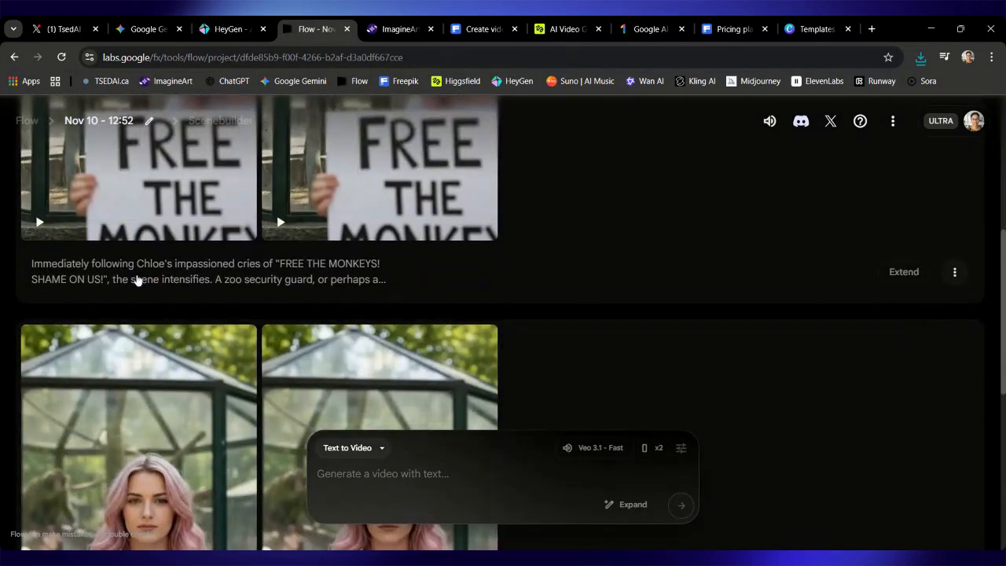
{"action": "scroll", "coordinate": [136, 279], "scroll_direction": "up", "scroll_amount": 5}
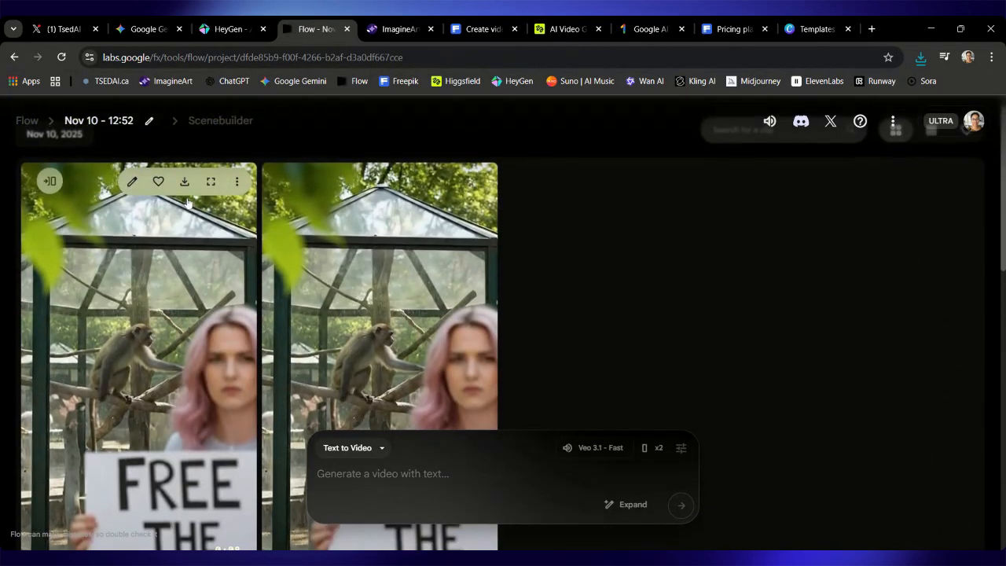
{"action": "left_click", "coordinate": [211, 180]}
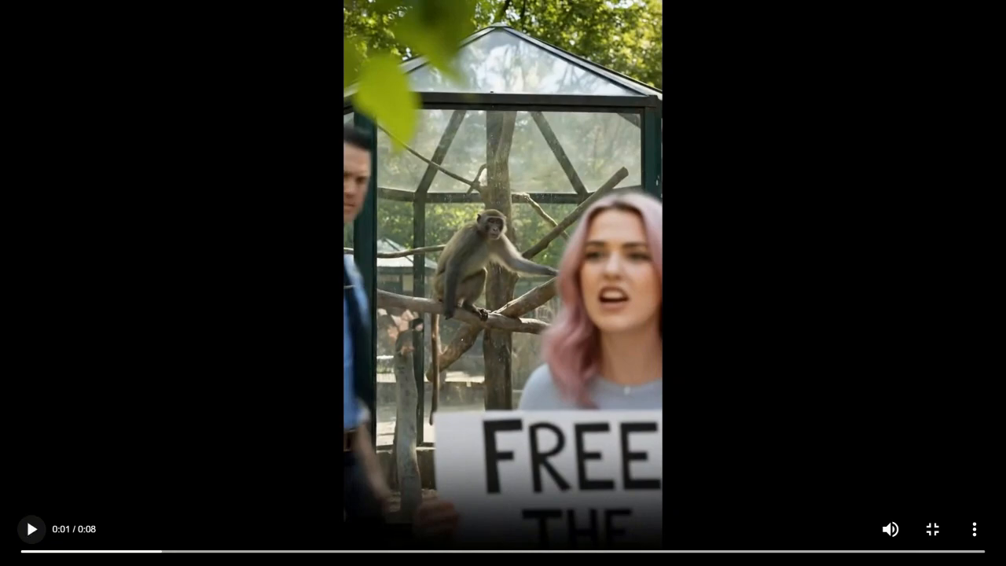
{"action": "left_click", "coordinate": [24, 551]}
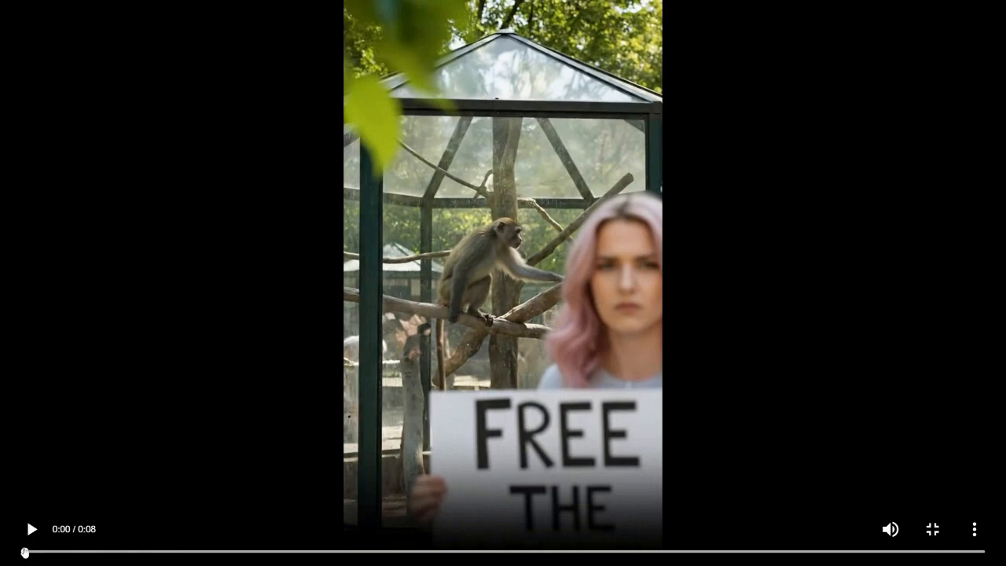
{"action": "left_click", "coordinate": [28, 536]}
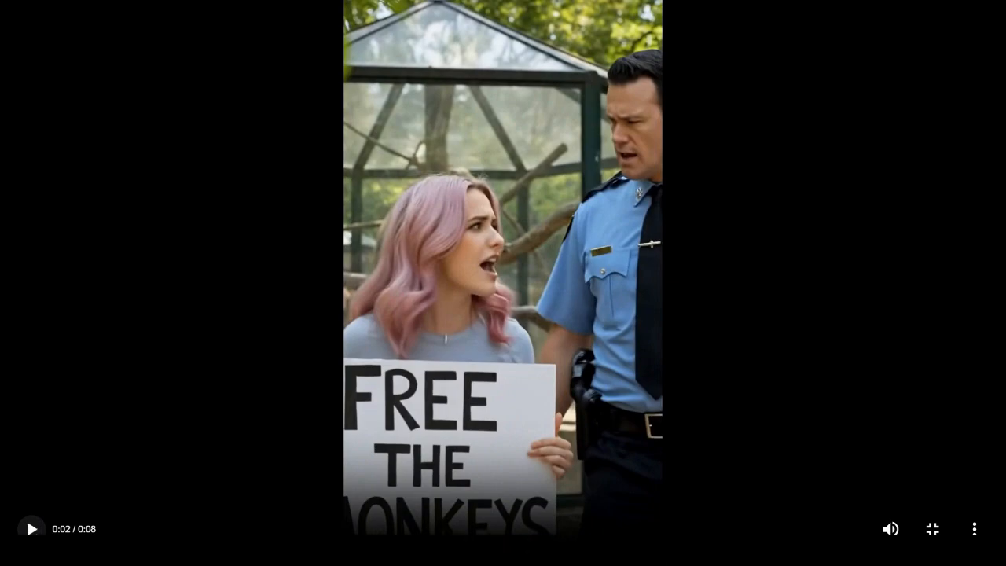
{"action": "key", "text": "Escape"}
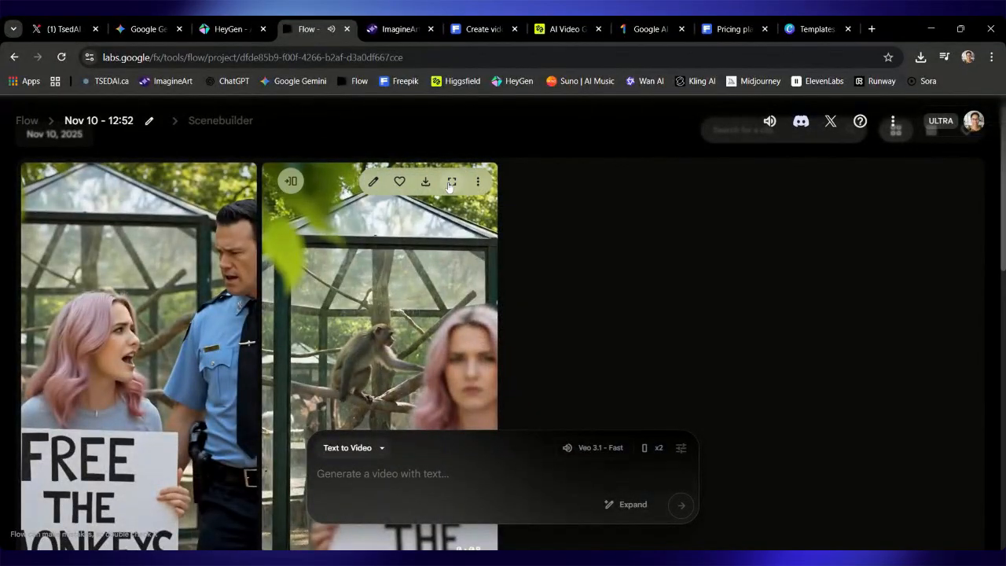
{"action": "left_click", "coordinate": [451, 183]}
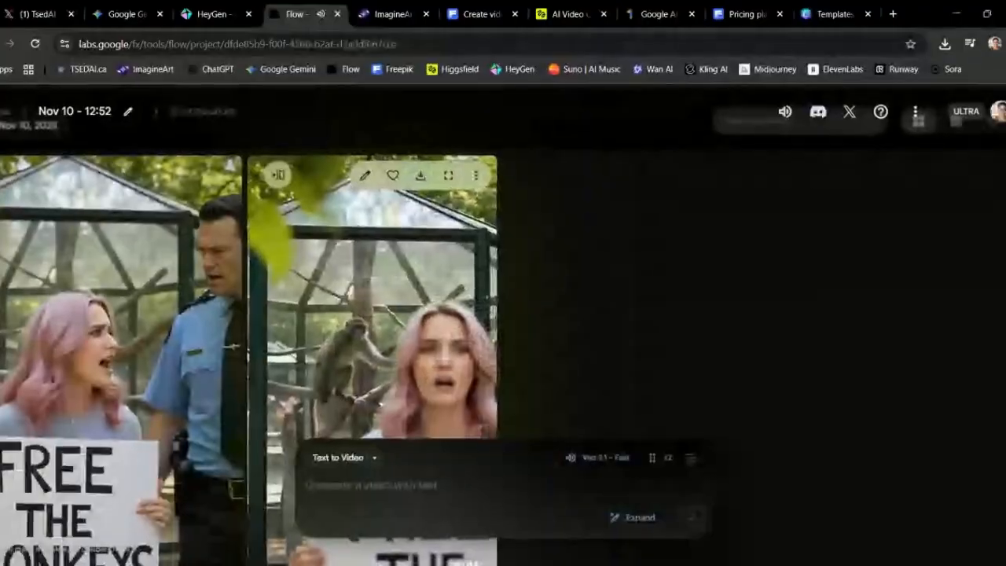
Add the first version of the guard confrontation clip to the scene and open the scene in Scenebuilder.
{"action": "scroll", "coordinate": [299, 283], "scroll_direction": "down", "scroll_amount": 5}
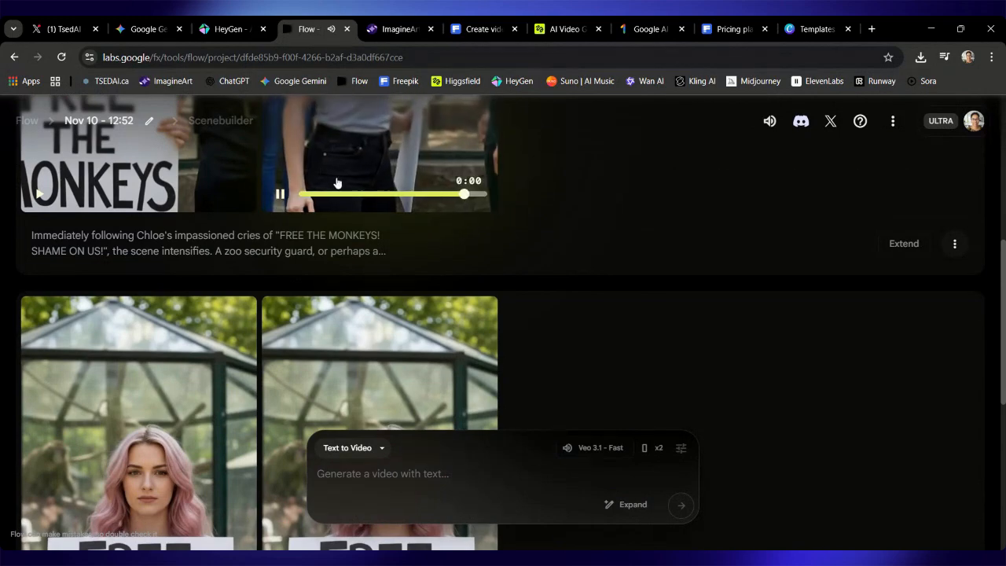
{"action": "scroll", "coordinate": [279, 196], "scroll_direction": "down", "scroll_amount": 4}
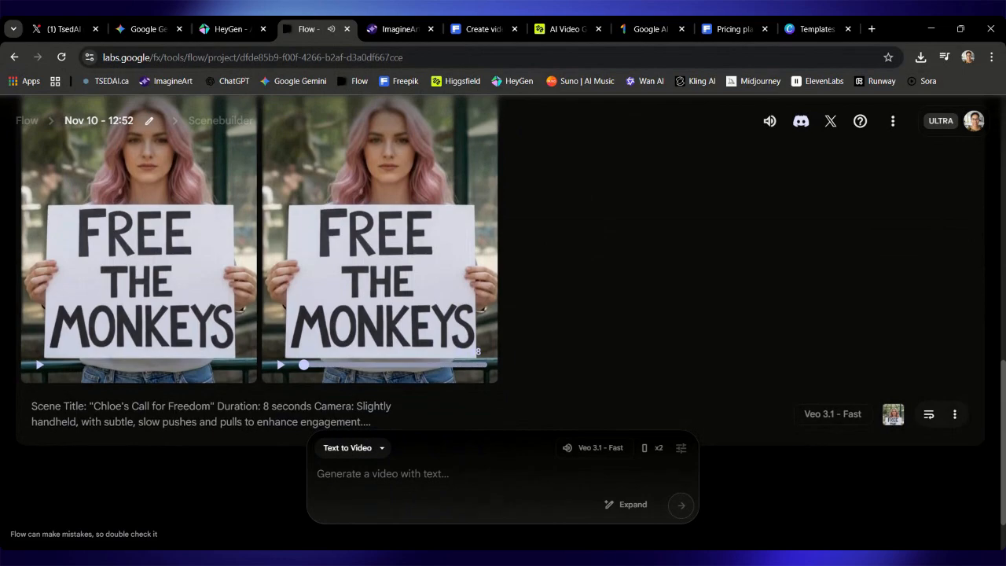
{"action": "scroll", "coordinate": [378, 314], "scroll_direction": "down", "scroll_amount": 5}
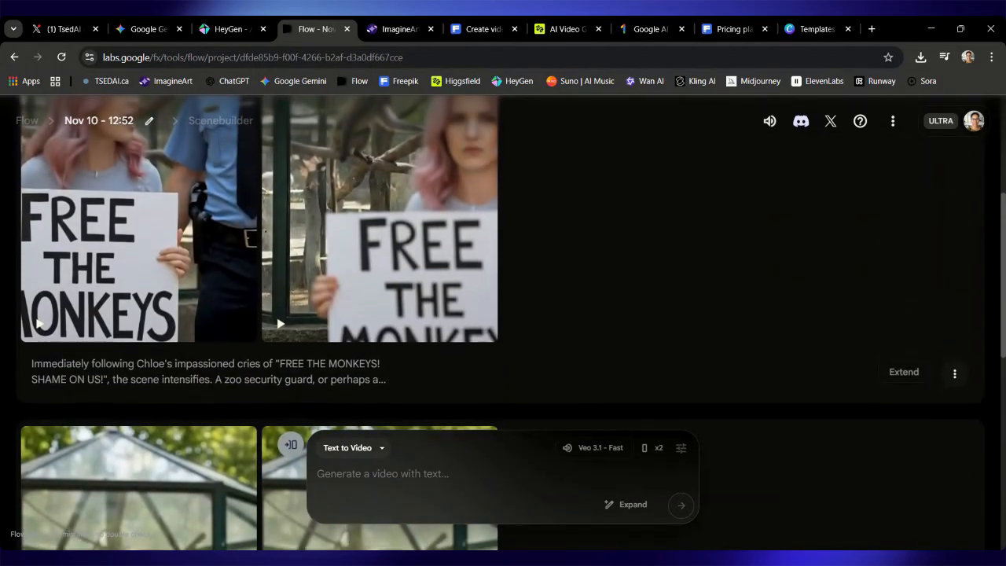
{"action": "scroll", "coordinate": [168, 262], "scroll_direction": "up", "scroll_amount": 2}
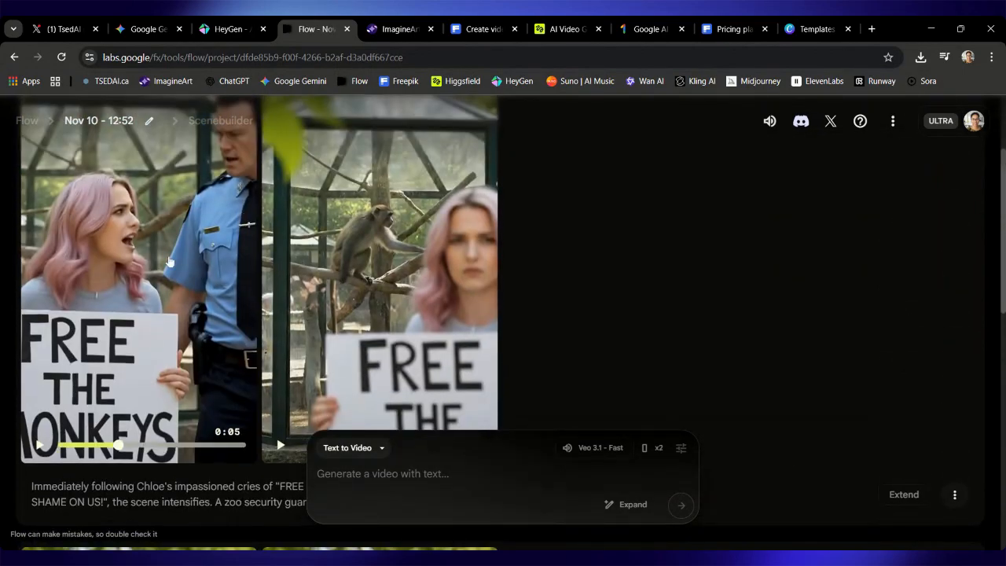
{"action": "scroll", "coordinate": [168, 262], "scroll_direction": "up", "scroll_amount": 2}
{"action": "left_click", "coordinate": [49, 212]}
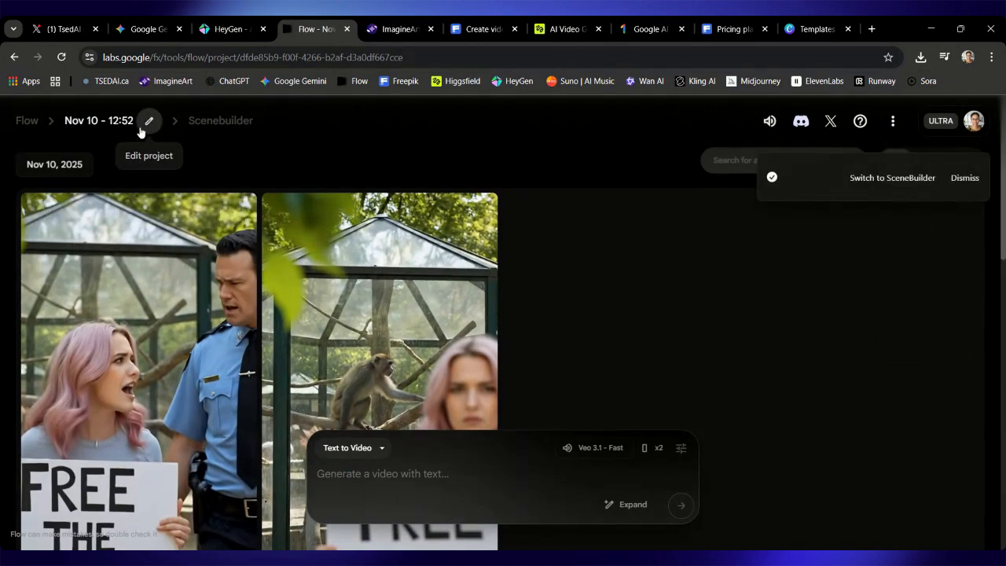
{"action": "left_click", "coordinate": [193, 124]}
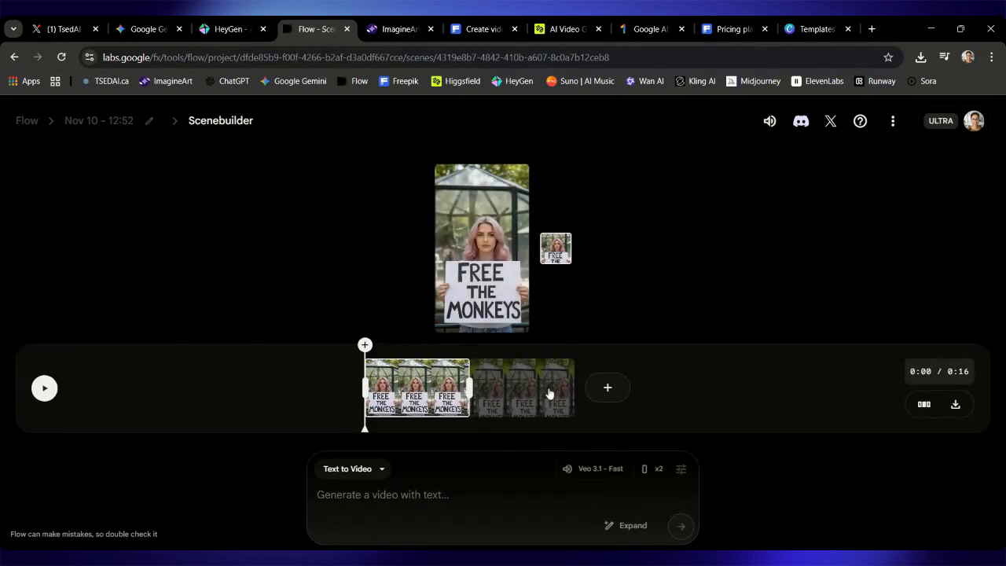
Play the second clip and trim its end before the bystanders walk through, shortening the scene to about 13 seconds.
{"action": "left_click", "coordinate": [536, 391]}
{"action": "left_click", "coordinate": [44, 387]}
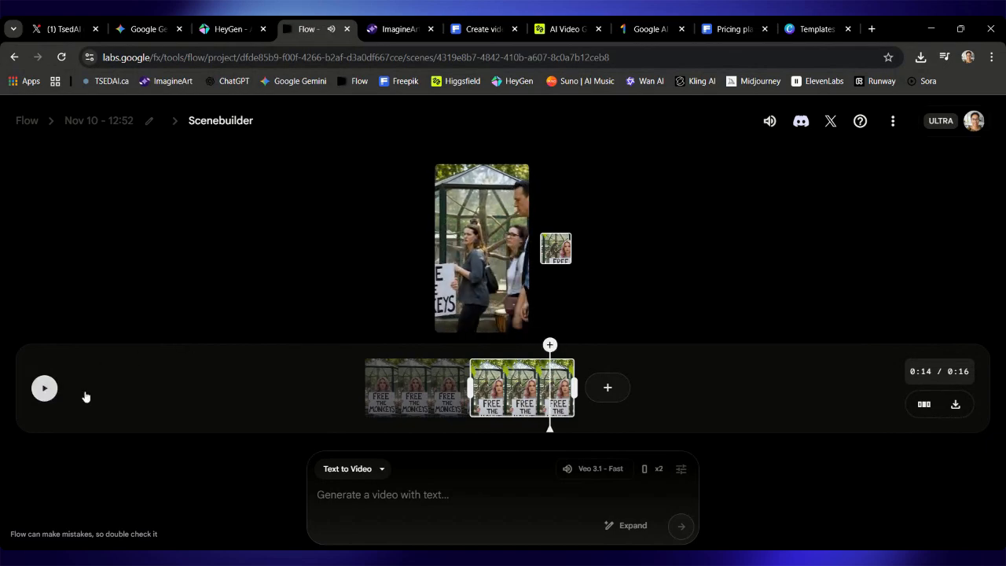
{"action": "left_click_drag", "start_coordinate": [574, 393], "coordinate": [546, 393]}
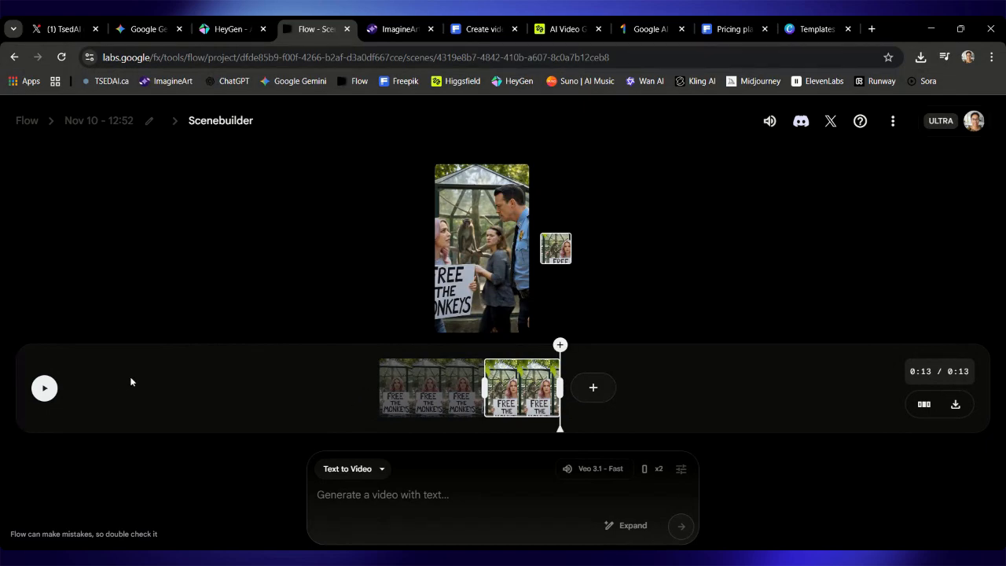
{"action": "left_click", "coordinate": [45, 388]}
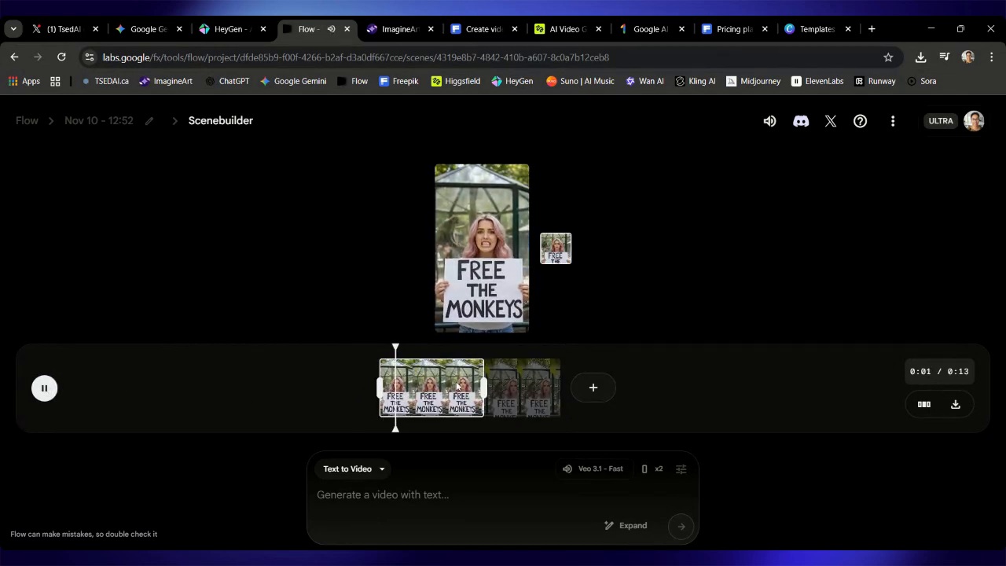
{"action": "left_click", "coordinate": [510, 382]}
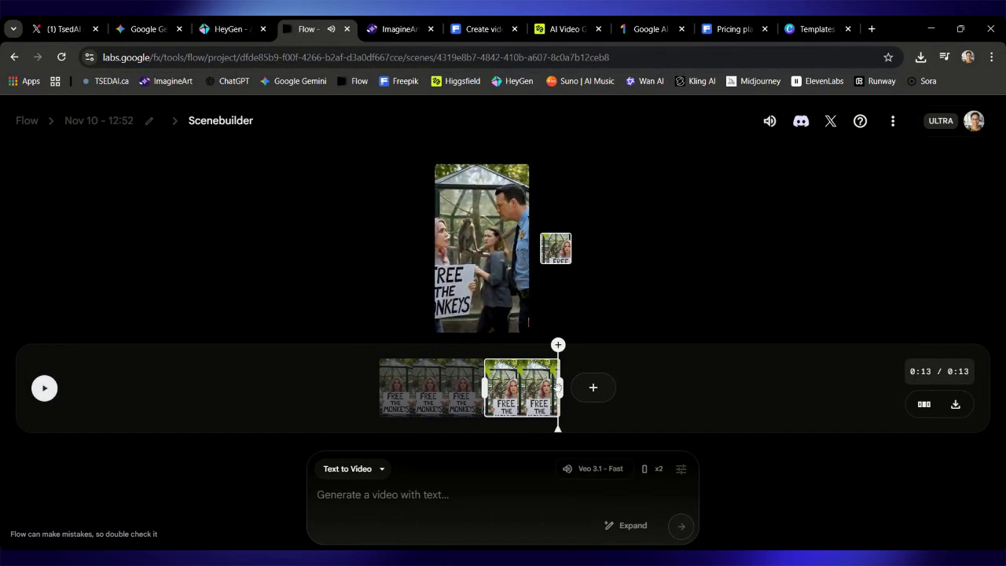
{"action": "left_click_drag", "start_coordinate": [558, 387], "coordinate": [555, 387]}
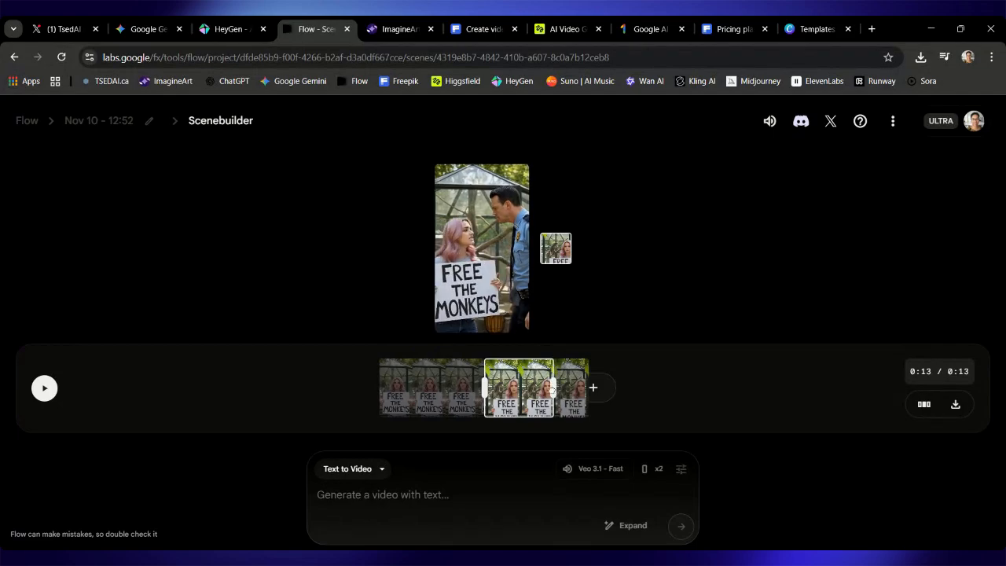
{"action": "left_click_drag", "start_coordinate": [549, 383], "coordinate": [551, 388]}
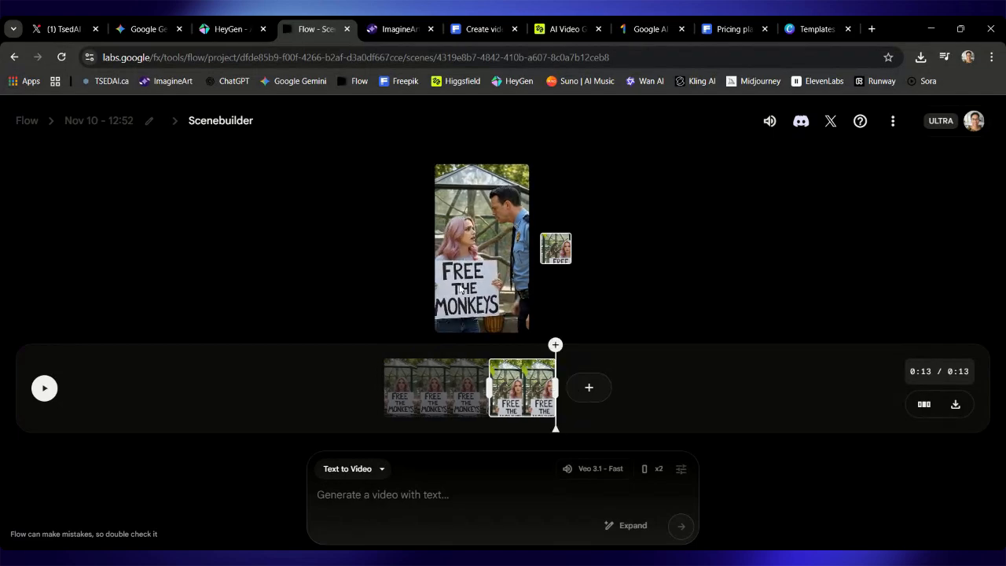
Play the assembled two-clip scene in full screen from the beginning.
{"action": "left_click", "coordinate": [517, 319]}
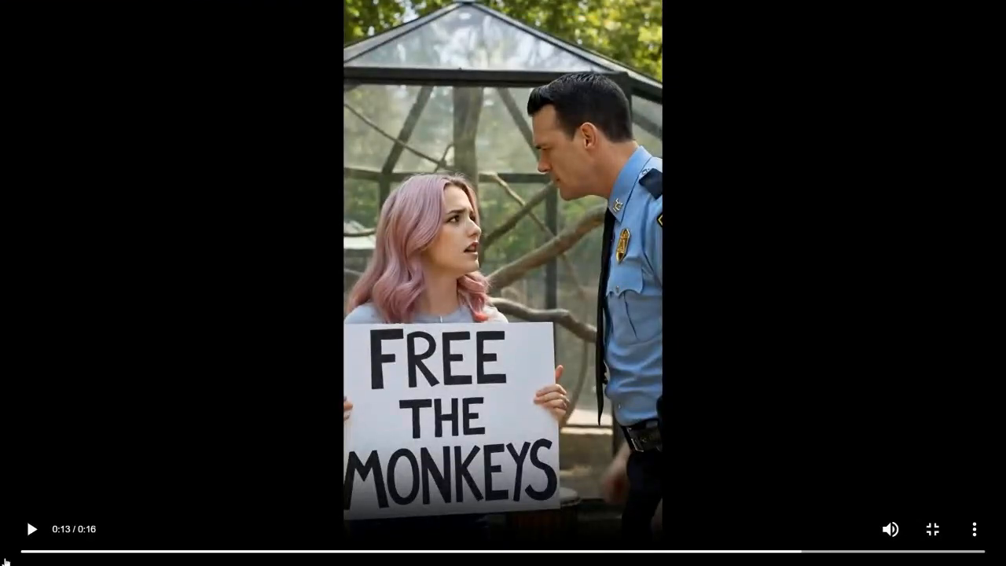
{"action": "left_click", "coordinate": [25, 554]}
{"action": "left_click", "coordinate": [31, 529]}
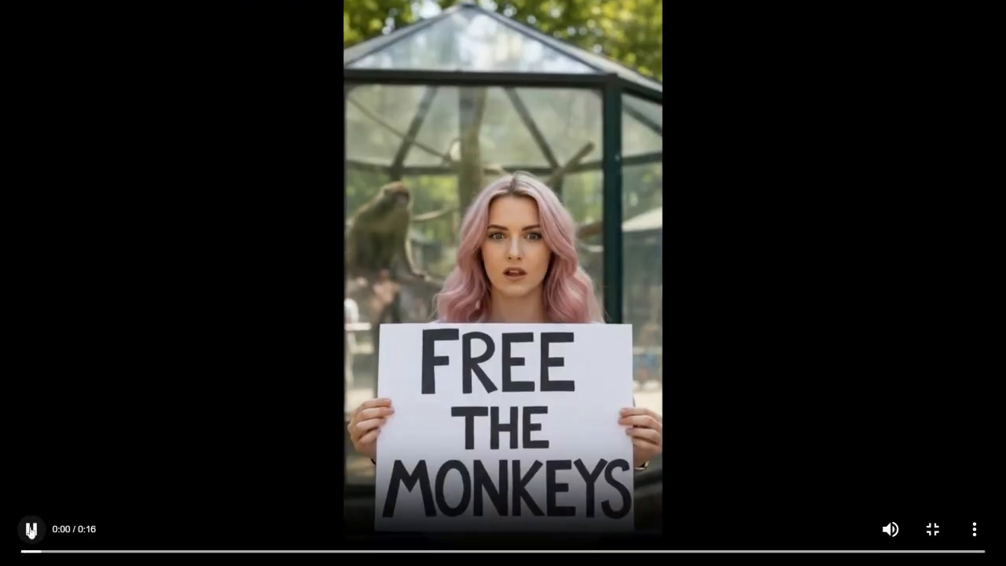
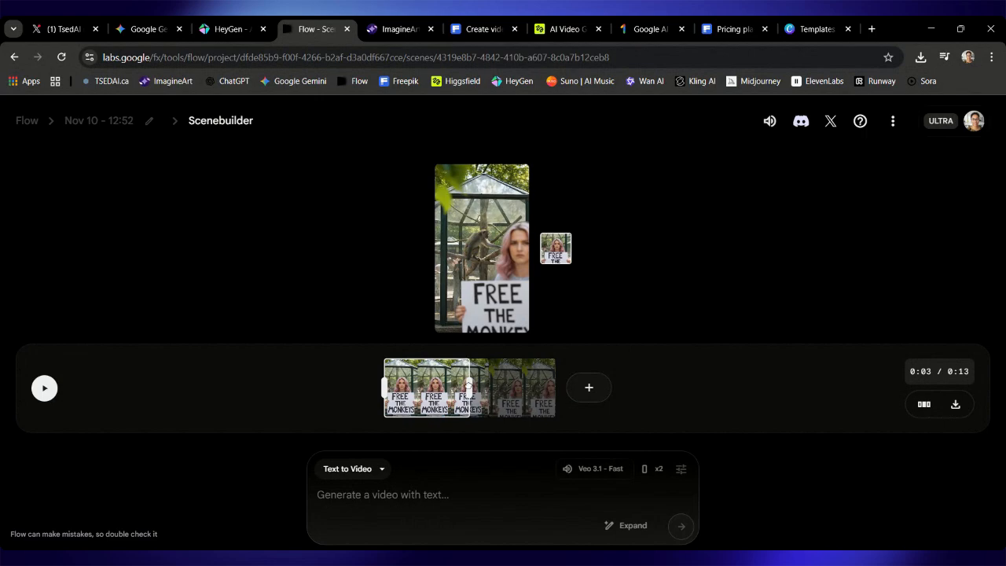
Trim the end of the first clip to shorten the scene to about 10 seconds, and replay it to check the transition.
{"action": "left_click_drag", "start_coordinate": [459, 385], "coordinate": [460, 385]}
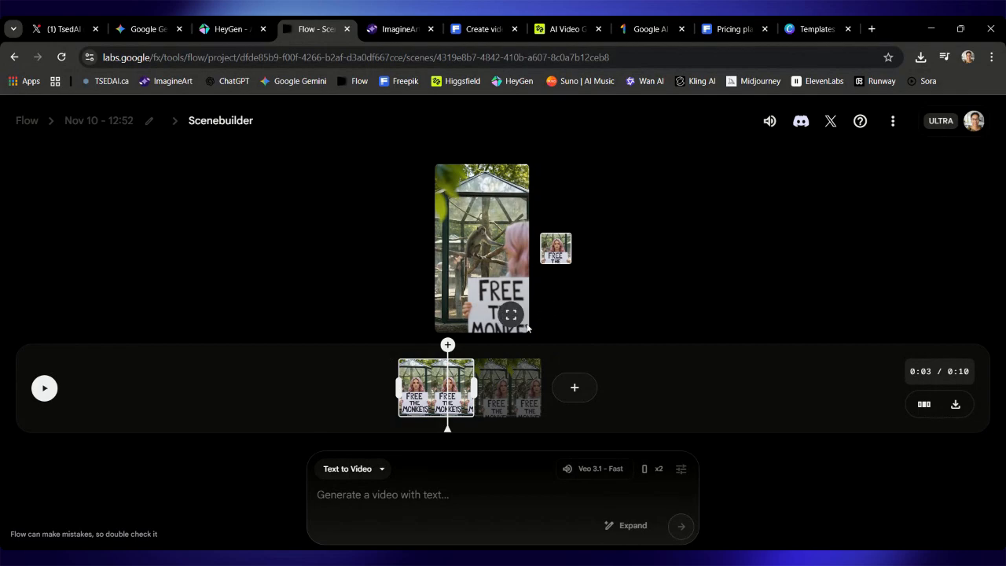
{"action": "left_click", "coordinate": [511, 314]}
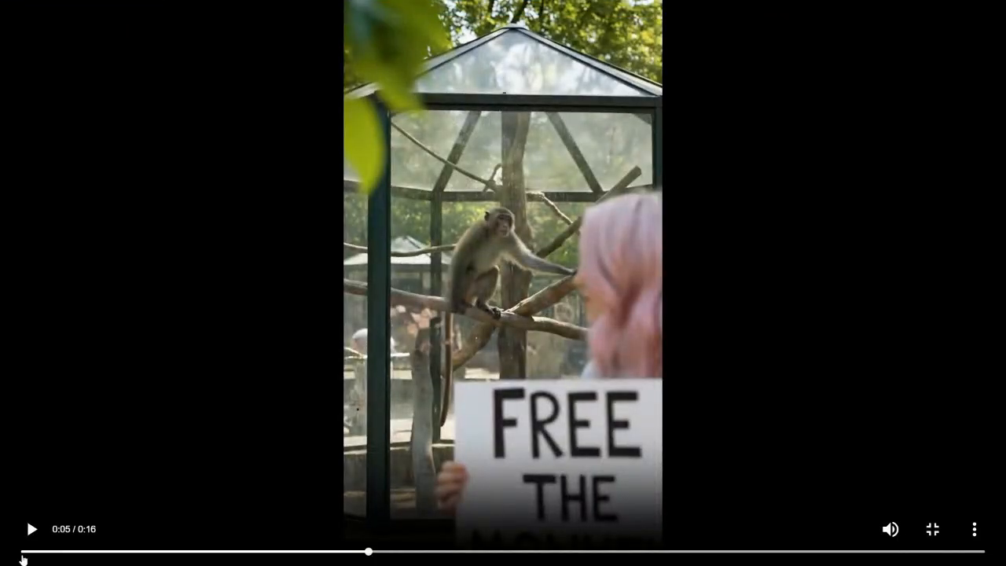
{"action": "left_click", "coordinate": [24, 552]}
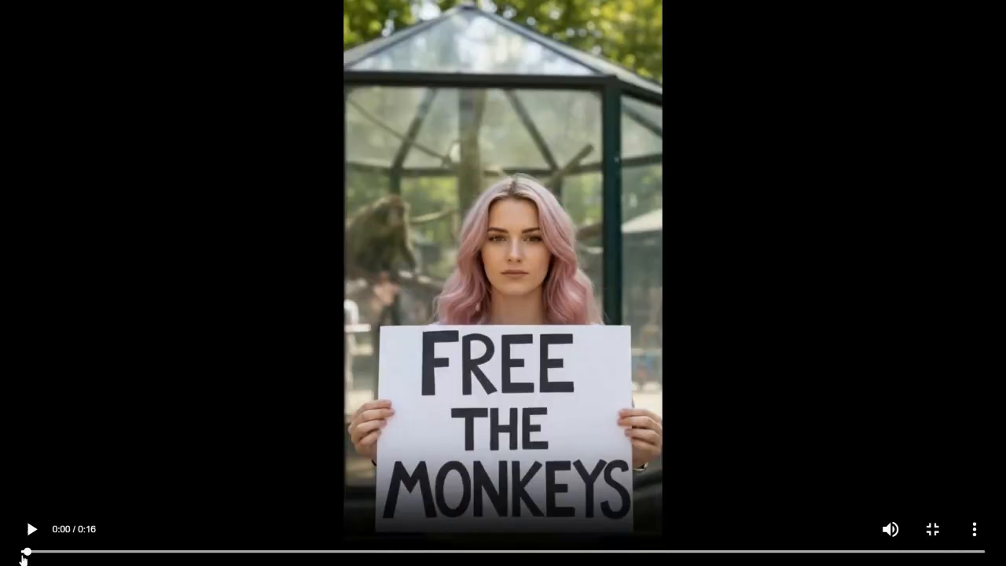
{"action": "left_click", "coordinate": [32, 528]}
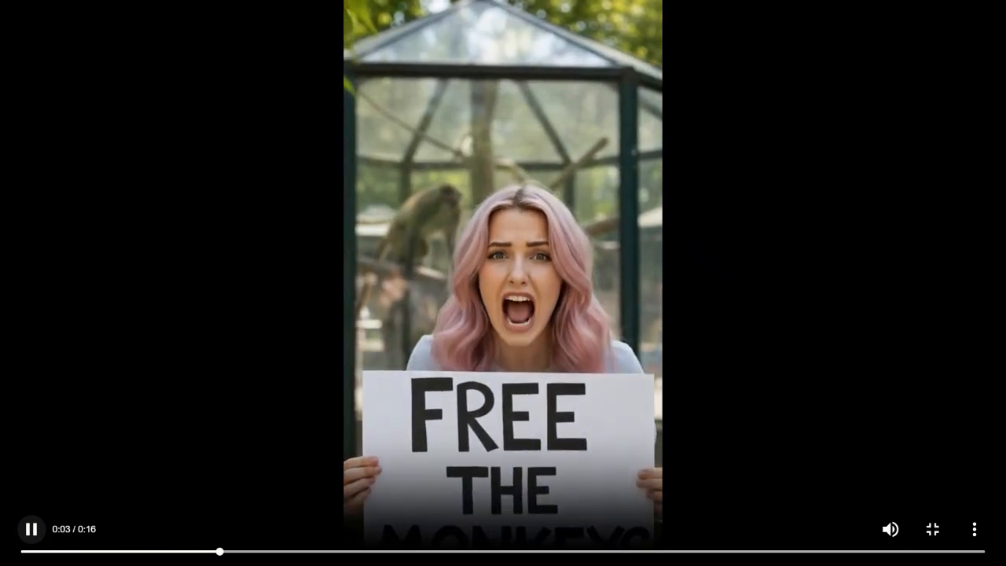
{"action": "left_click", "coordinate": [502, 551]}
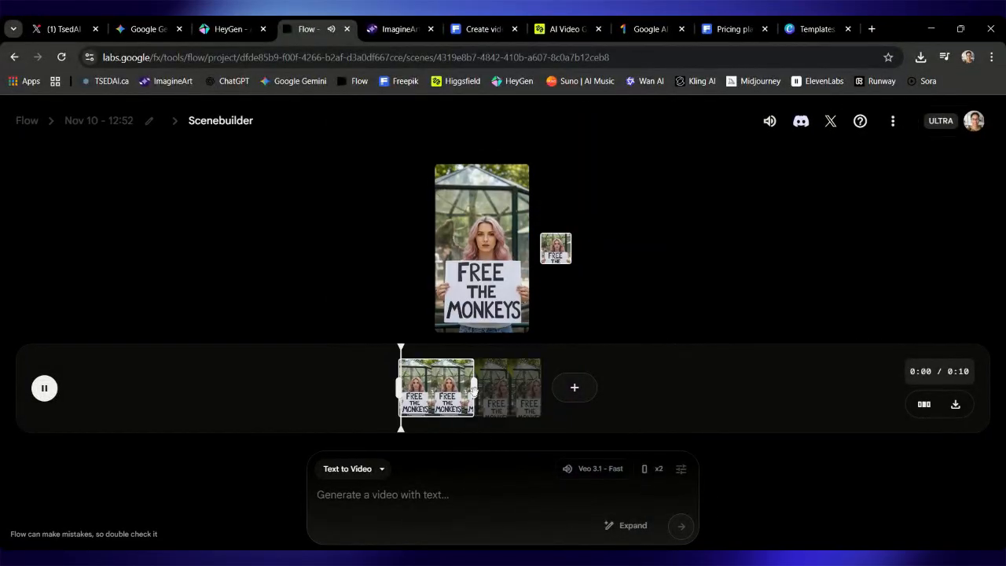
{"action": "left_click", "coordinate": [491, 401]}
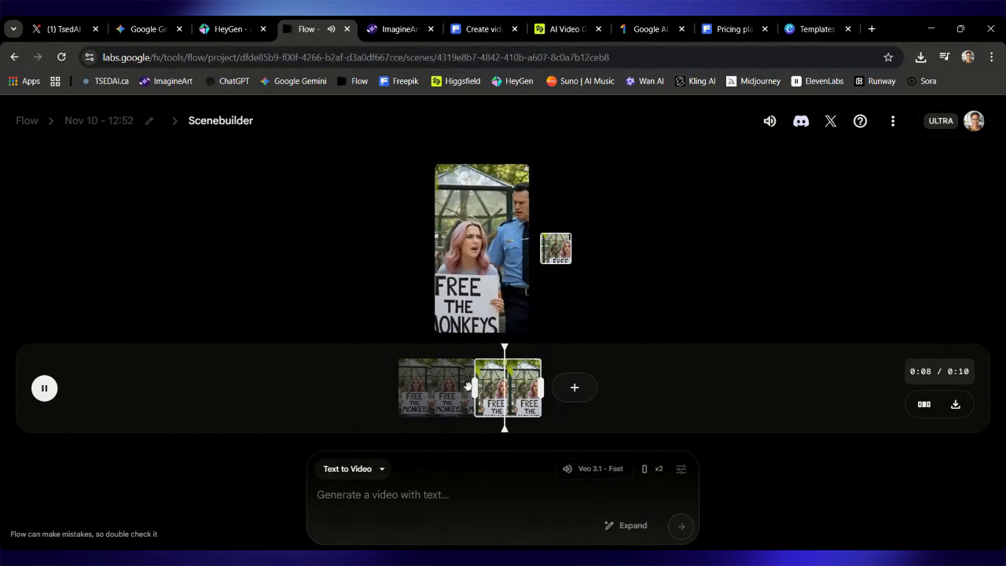
Trim the start of the second clip to shorten the scene to about 9 seconds, and replay the transition between the clips.
{"action": "left_click_drag", "start_coordinate": [475, 389], "coordinate": [476, 390]}
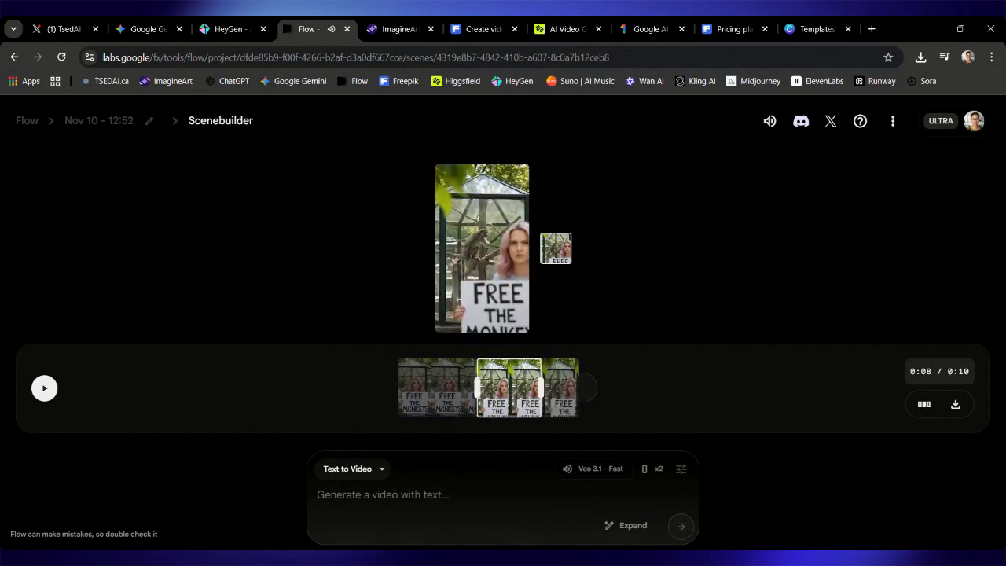
{"action": "mouse_move", "coordinate": [477, 390]}
{"action": "left_mouse_down"}
{"action": "mouse_move", "coordinate": [493, 396]}
{"action": "mouse_move", "coordinate": [475, 398]}
{"action": "mouse_move", "coordinate": [492, 398]}
{"action": "left_mouse_up"}
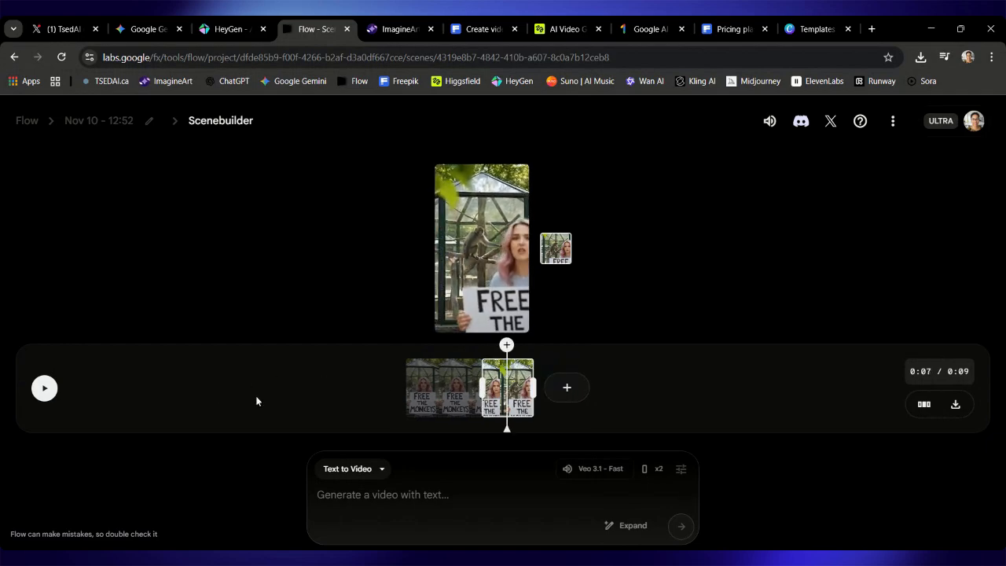
{"action": "left_click", "coordinate": [414, 391]}
{"action": "left_click", "coordinate": [44, 389]}
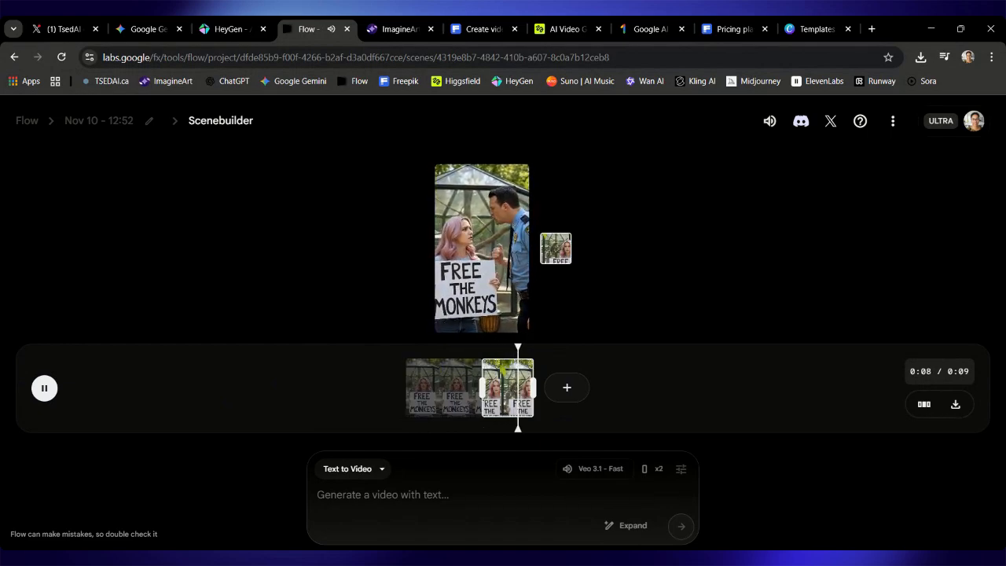
{"action": "left_click", "coordinate": [47, 389]}
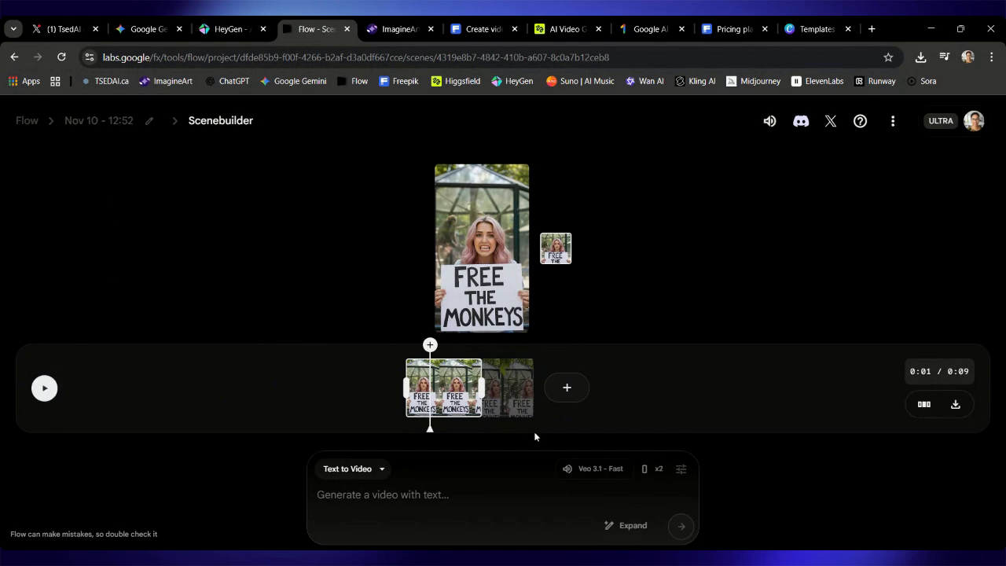
Save the last frame of the second clip as an asset and use it as the start frame for a Frames to Video generation.
{"action": "left_click", "coordinate": [525, 393]}
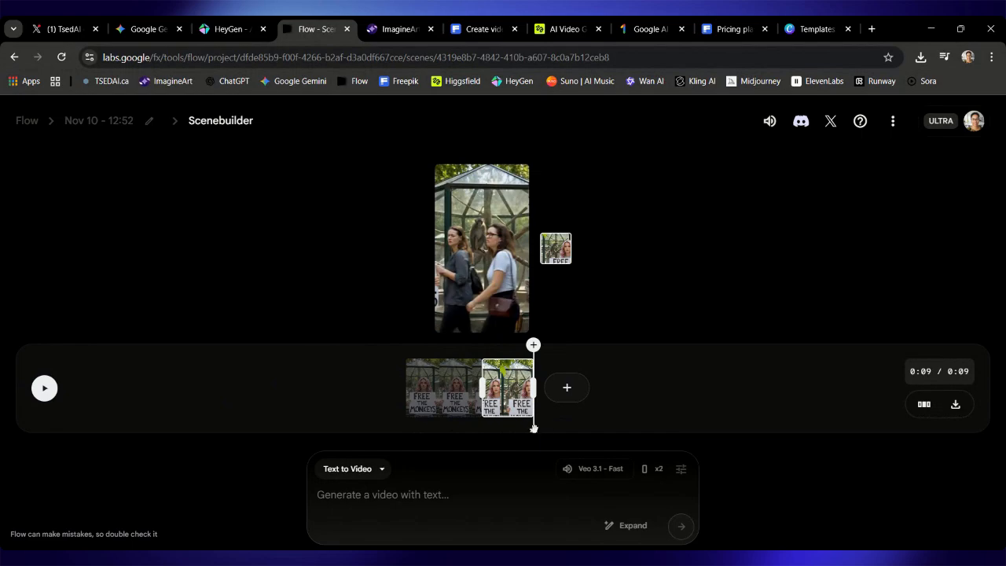
{"action": "left_click_drag", "start_coordinate": [534, 428], "coordinate": [546, 433]}
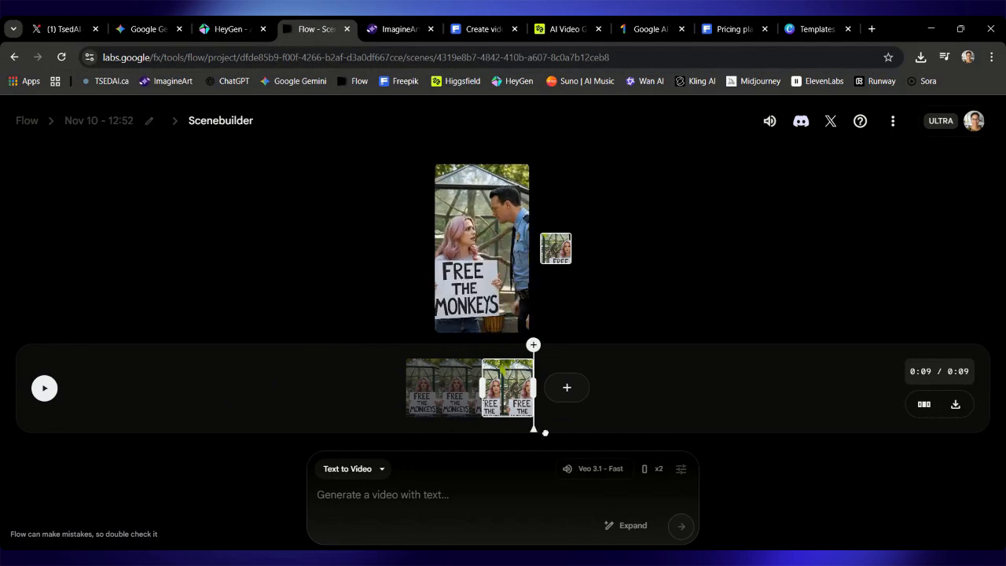
{"action": "mouse_move", "coordinate": [534, 346]}
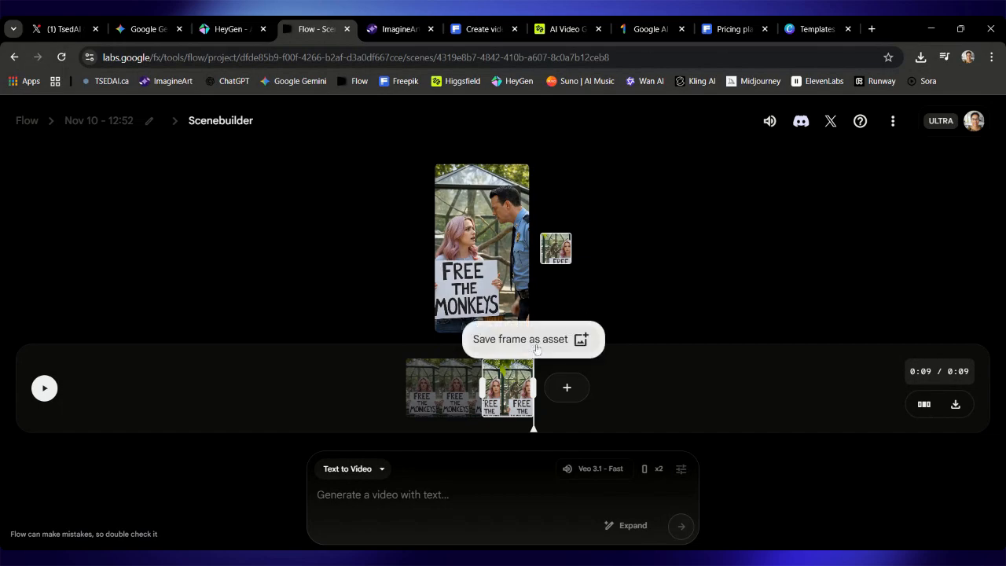
{"action": "left_click", "coordinate": [536, 348]}
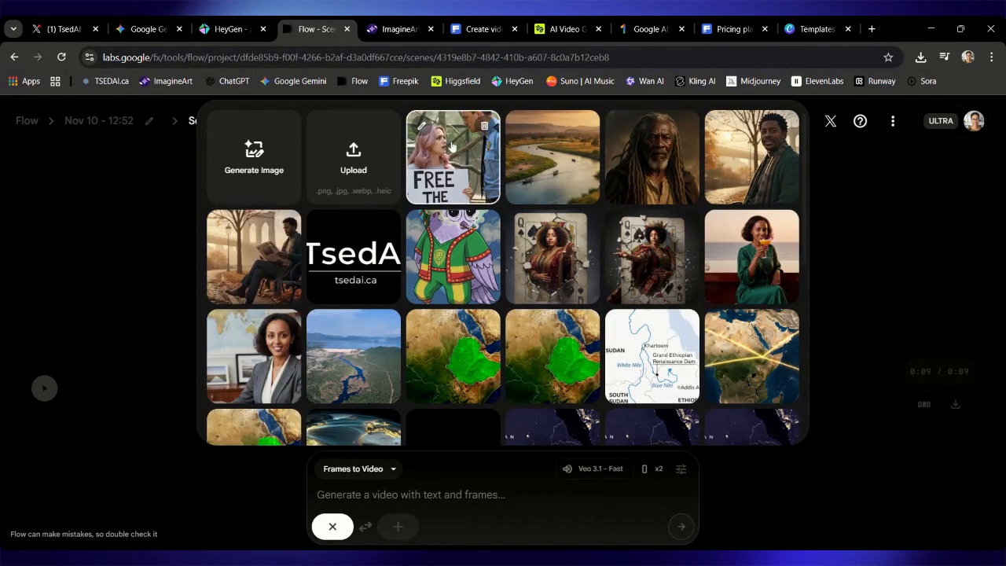
{"action": "left_click", "coordinate": [452, 147]}
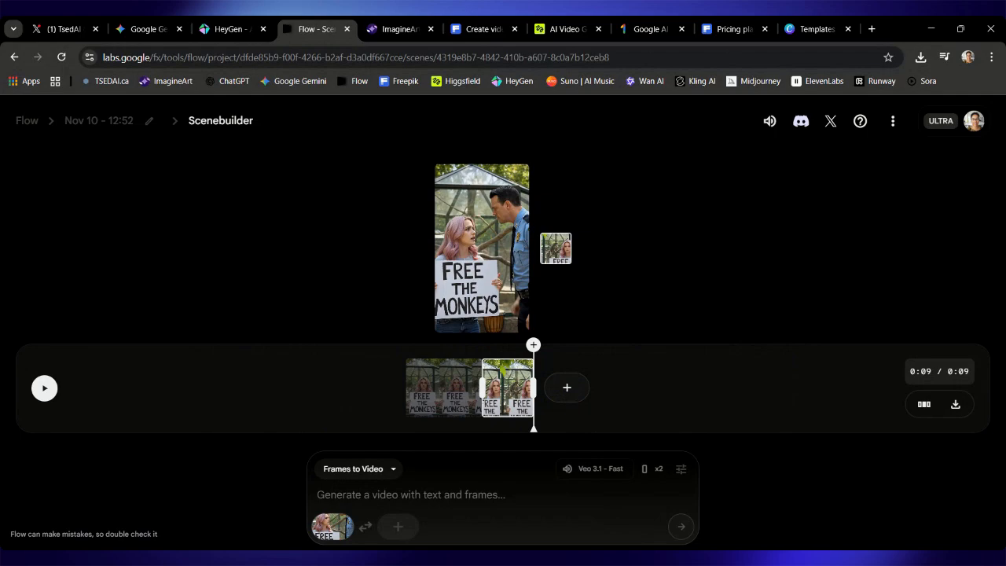
{"action": "left_click", "coordinate": [146, 30]}
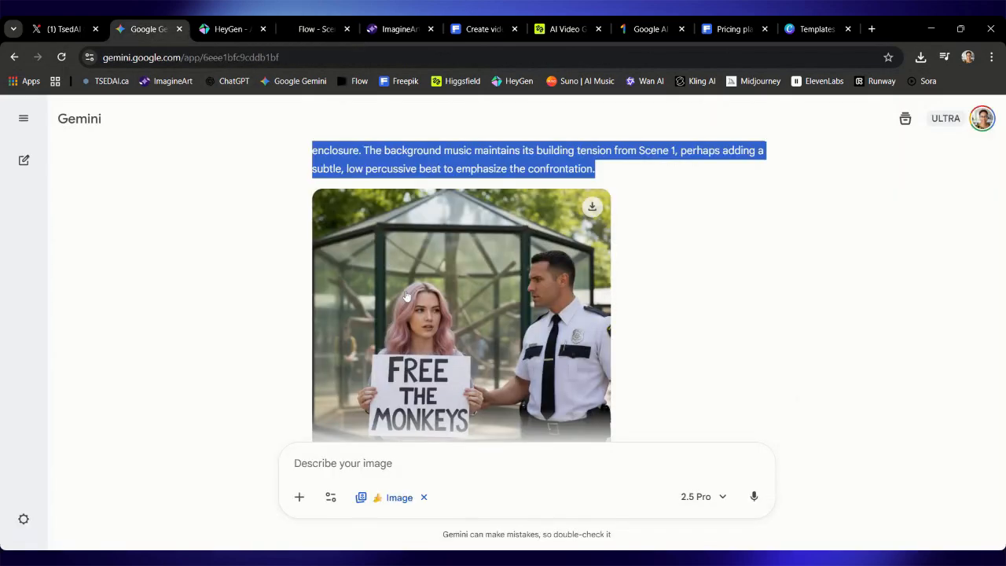
{"action": "scroll", "coordinate": [406, 296], "scroll_direction": "down", "scroll_amount": 1}
{"action": "scroll", "coordinate": [406, 296], "scroll_direction": "down", "scroll_amount": 1}
{"action": "scroll", "coordinate": [406, 296], "scroll_direction": "up", "scroll_amount": 5}
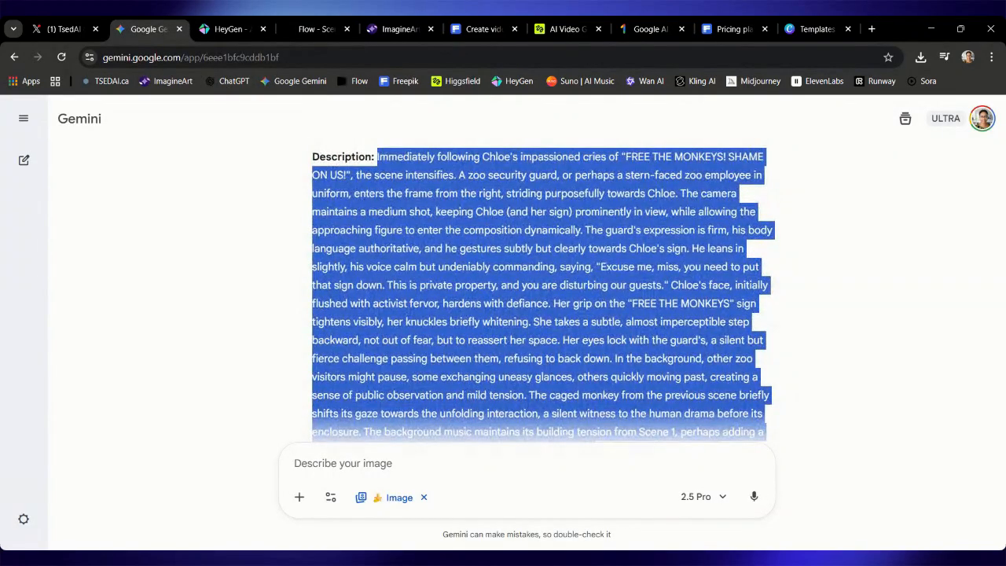
{"action": "scroll", "coordinate": [406, 296], "scroll_direction": "down", "scroll_amount": 10}
{"action": "left_click", "coordinate": [365, 463]}
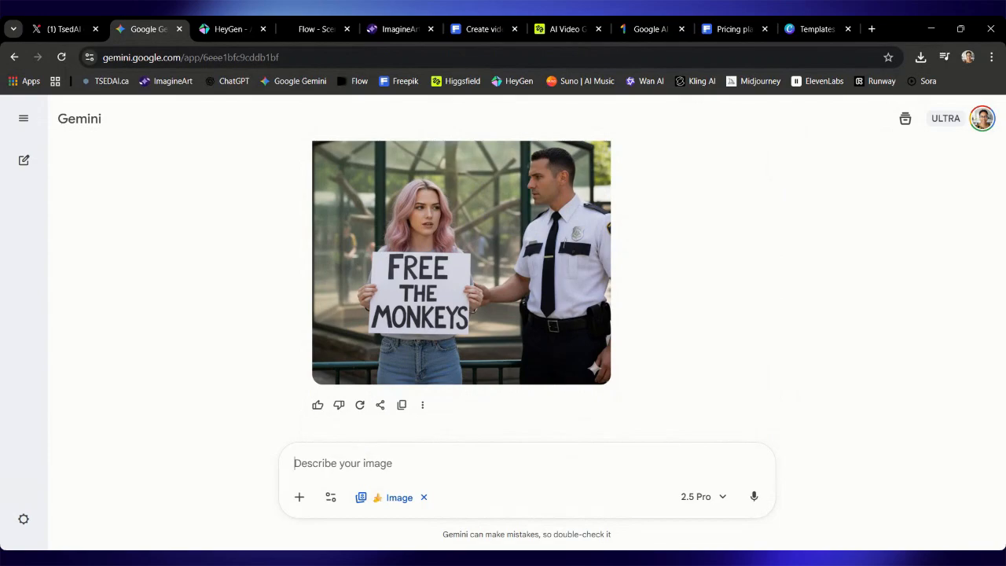
{"action": "type", "text": "what "}
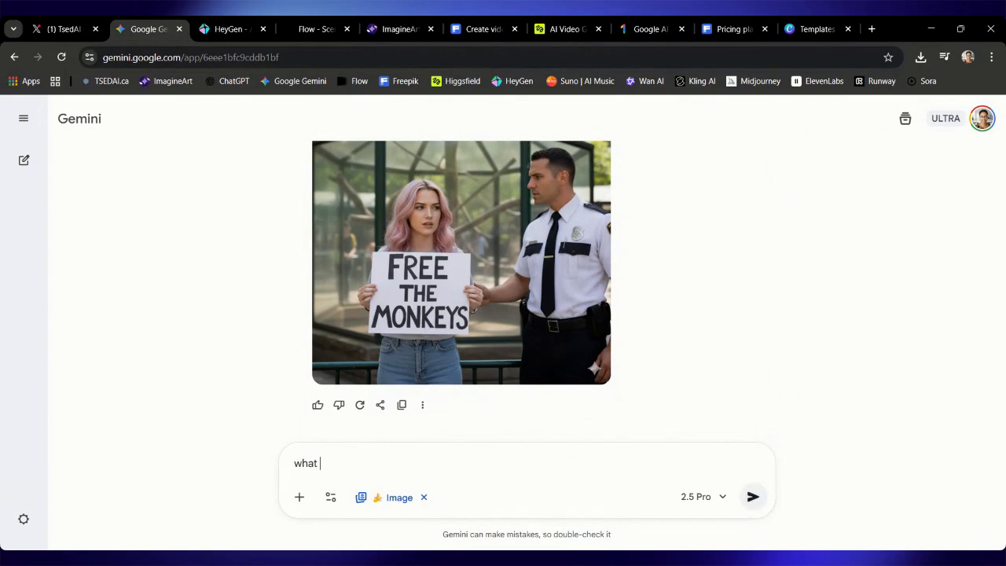
{"action": "type", "text": "should the secu"}
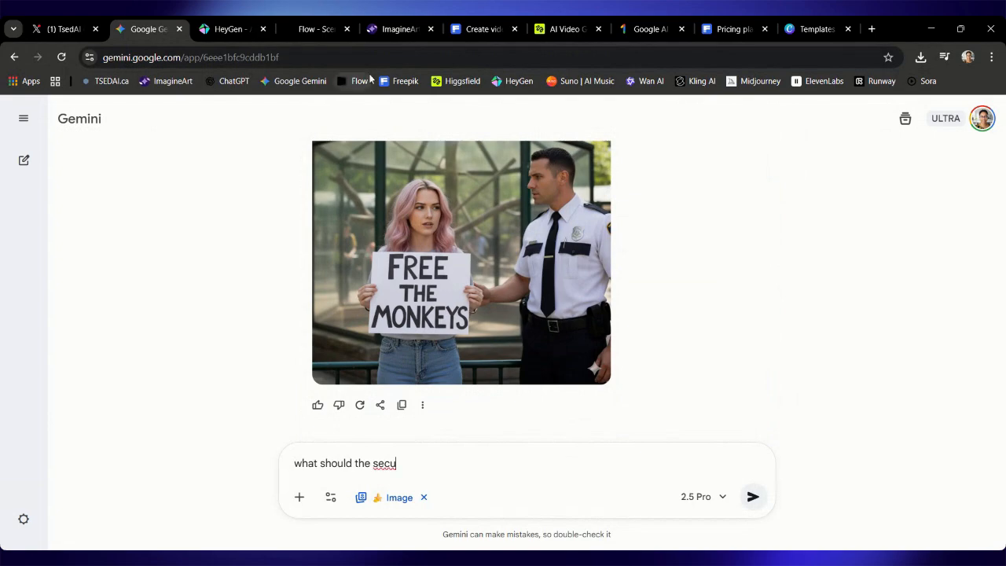
{"action": "left_click", "coordinate": [232, 25]}
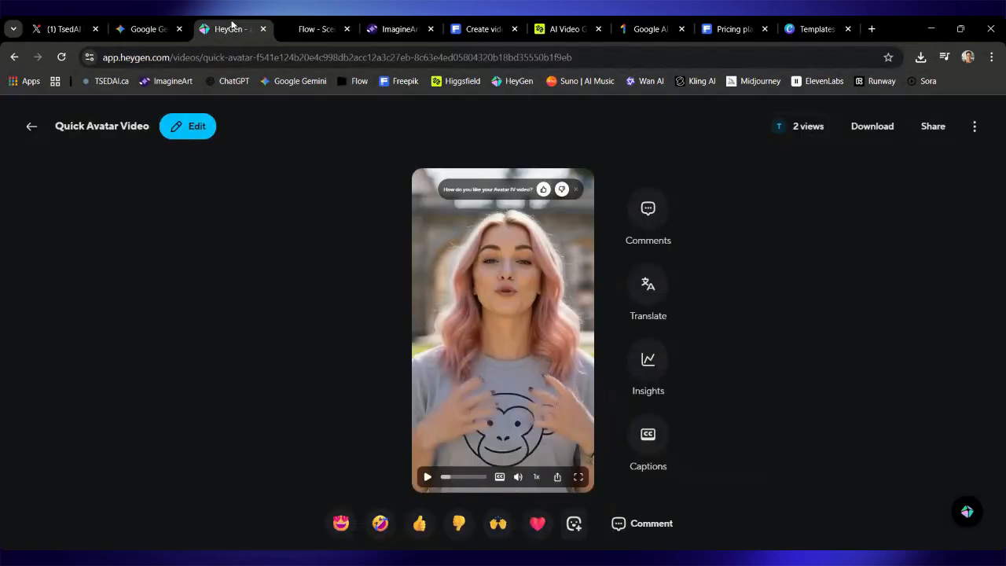
Switch to Flow and start the video prompt with: the security guards tells her "You need to leave right now".
{"action": "left_click", "coordinate": [293, 22]}
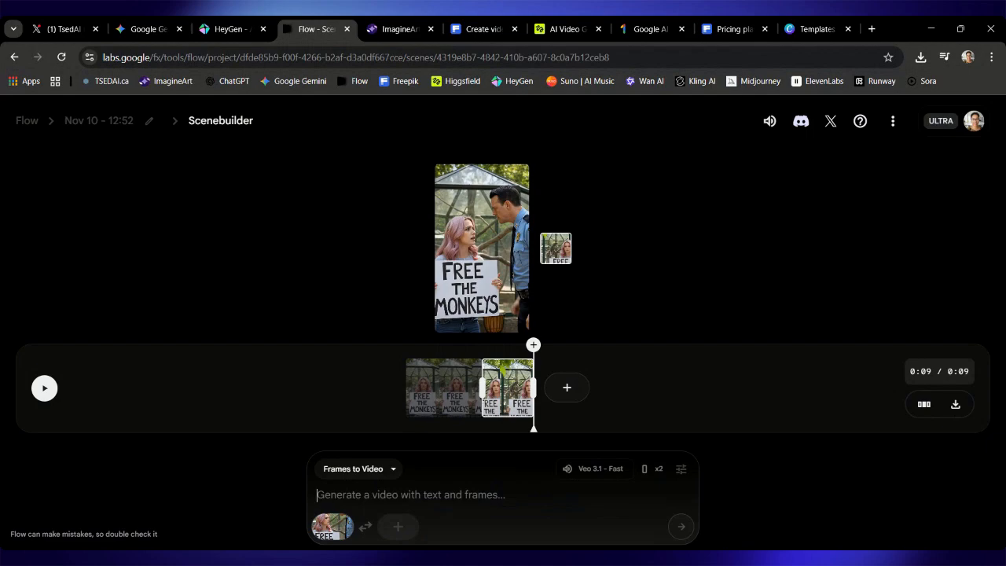
{"action": "type", "text": "the s"}
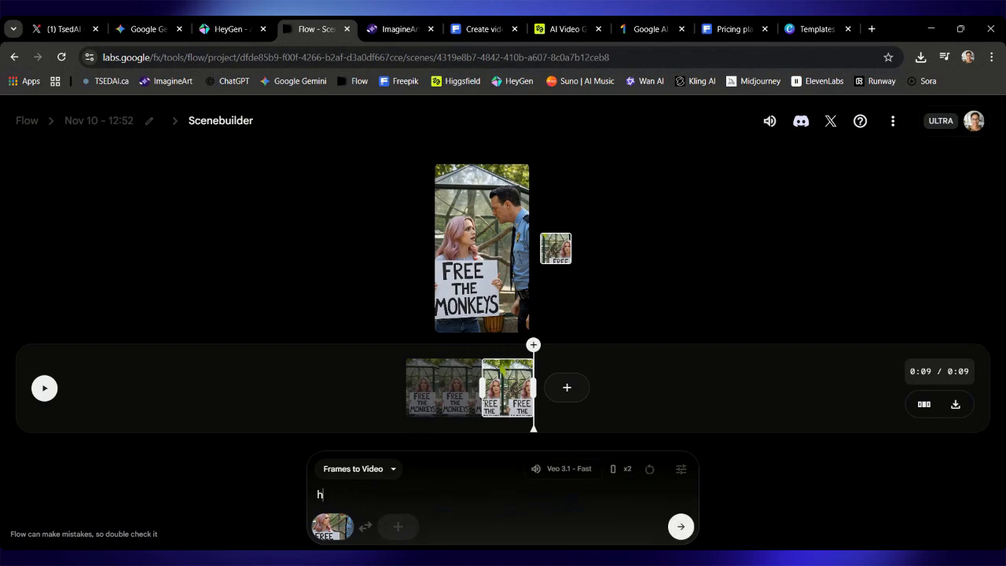
{"action": "type", "text": "ecuroty"}
{"action": "key", "text": "BackSpace"}
{"action": "key", "text": "BackSpace"}
{"action": "key", "text": "BackSpace"}
{"action": "type", "text": "ty escor"}
{"action": "key", "text": "BackSpace"}
{"action": "key", "text": "BackSpace"}
{"action": "key", "text": "BackSpace"}
{"action": "key", "text": "BackSpace"}
{"action": "key", "text": "BackSpace"}
{"action": "type", "text": "guards"}
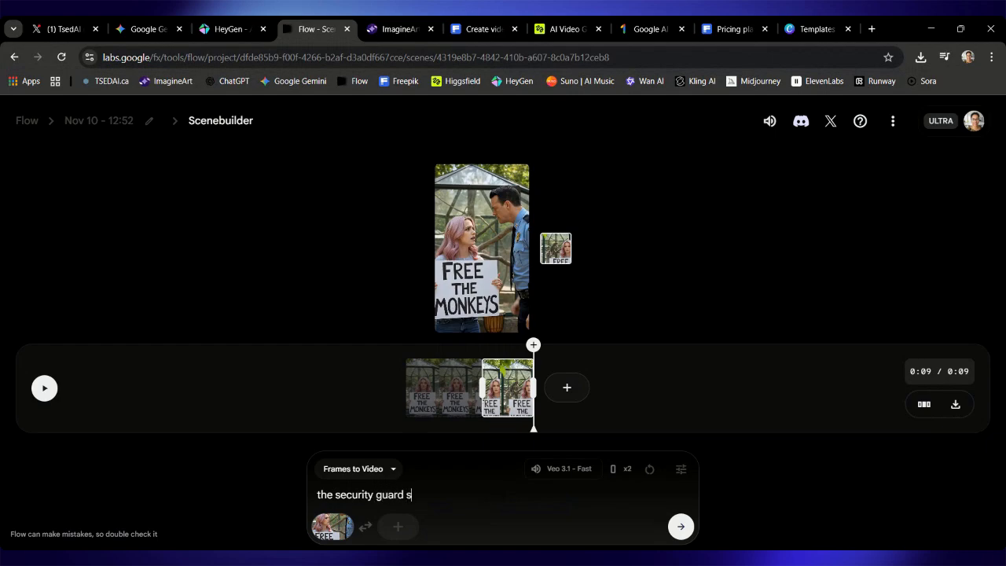
{"action": "type", "text": " tells her to lea"}
{"action": "key", "text": "BackSpace"}
{"action": "key", "text": "BackSpace"}
{"action": "key", "text": "BackSpace"}
{"action": "type", "text": "\""}
{"action": "type", "text": "You have"}
{"action": "key", "text": "BackSpace"}
{"action": "key", "text": "BackSpace"}
{"action": "key", "text": "BackSpace"}
{"action": "key", "text": "BackSpace"}
{"action": "type", "text": "need to leave right now"}
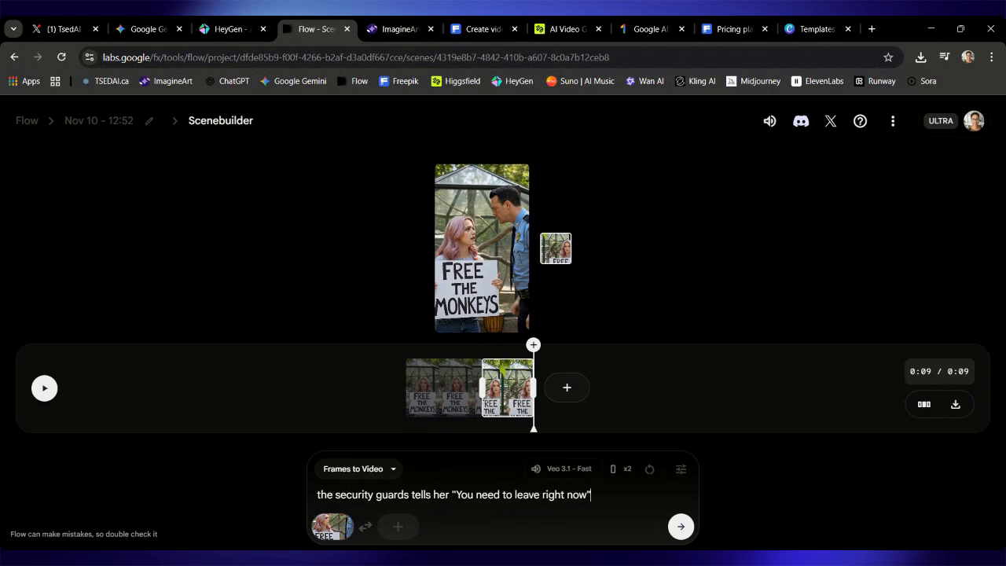
Complete the video prompt with "and grabs her hand to escort her to the gate" and copy the whole prompt.
{"action": "type", "text": "and grabs her hand"}
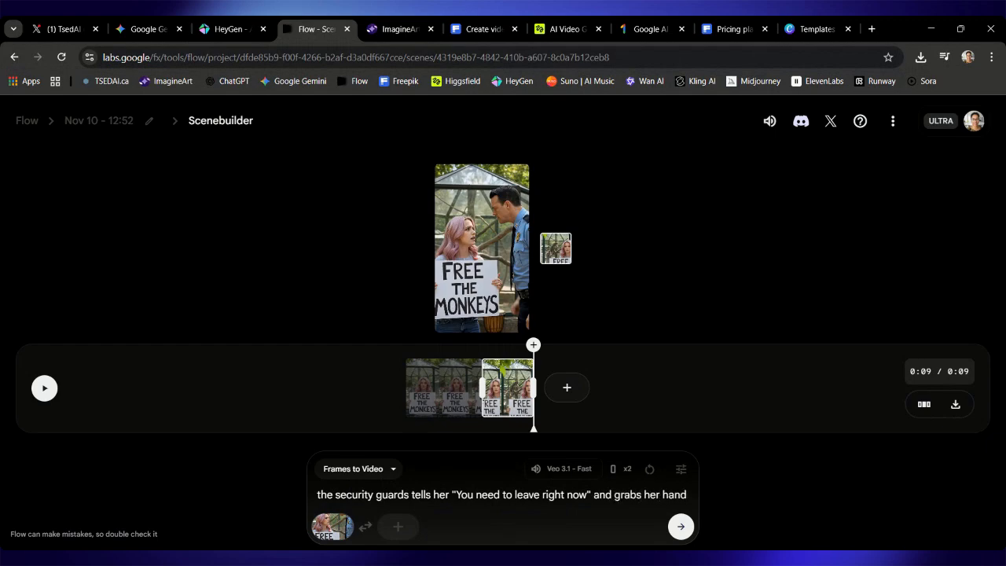
{"action": "type", "text": " to"}
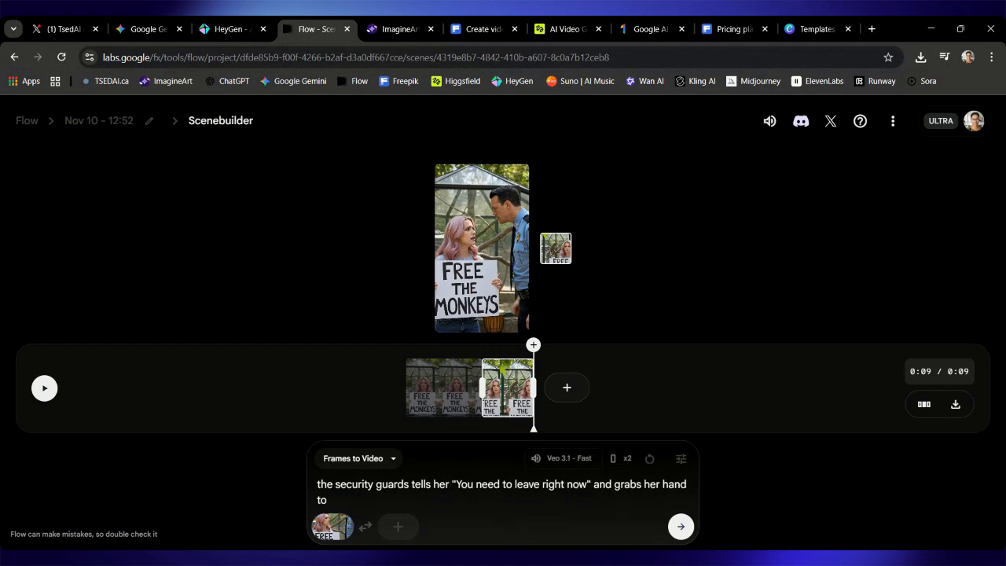
{"action": "type", "text": " escort her to the gate"}
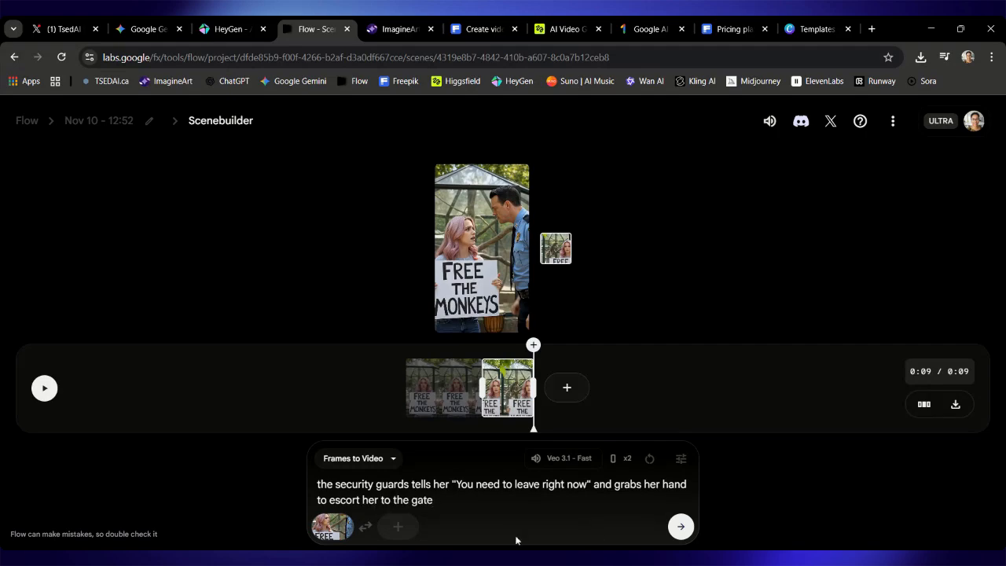
{"action": "key", "text": "ctrl+a"}
{"action": "key", "text": "ctrl+c"}
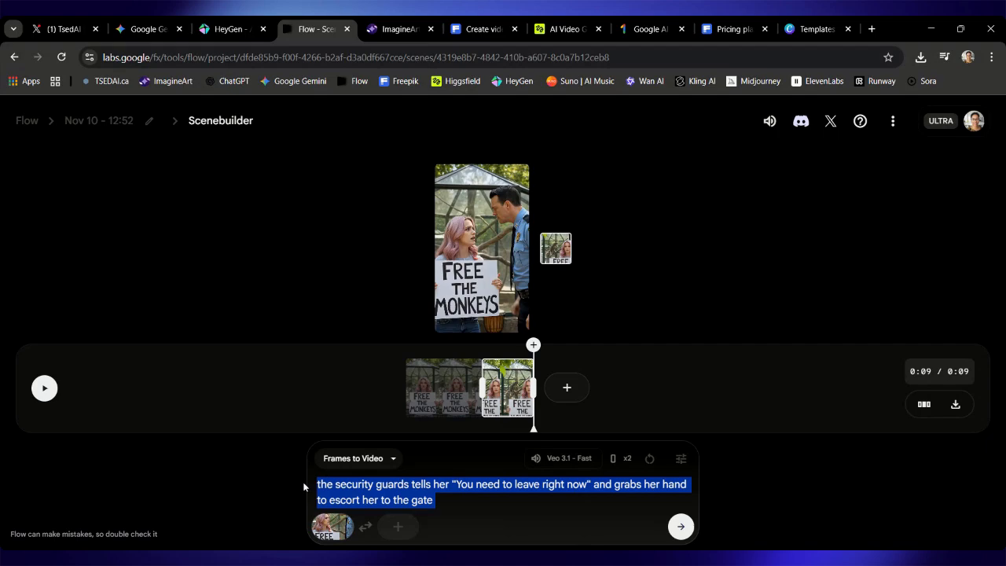
Switch to Gemini and replace the drafted message with "help me phrase the prompt for the next scene better.".
{"action": "left_click", "coordinate": [149, 28]}
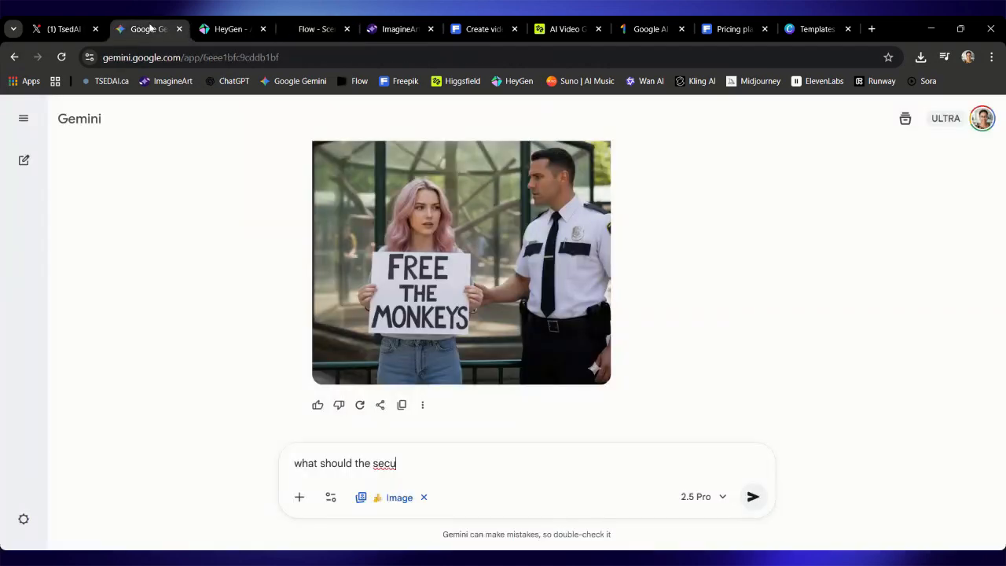
{"action": "key", "text": "ctrl+a"}
{"action": "type", "text": "help me phr"}
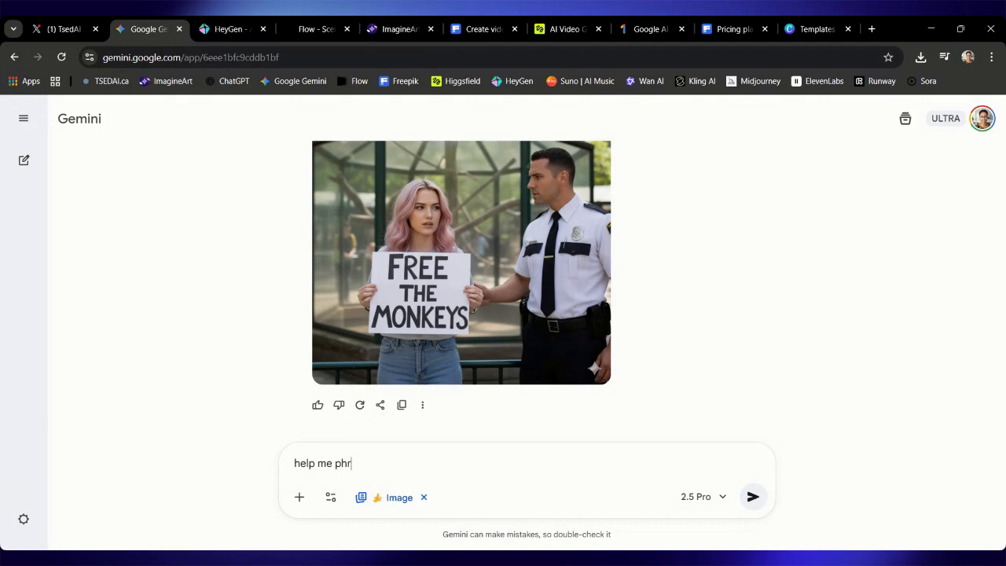
{"action": "type", "text": "ase the next prompt"}
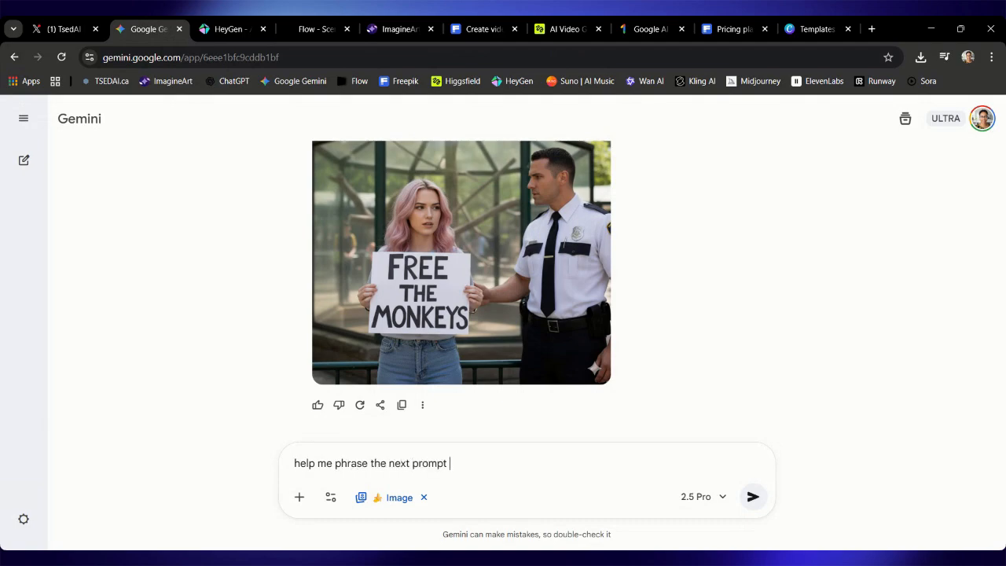
{"action": "key", "text": "BackSpace"}
{"action": "key", "text": "BackSpace"}
{"action": "key", "text": "BackSpace"}
{"action": "key", "text": "BackSpace"}
{"action": "key", "text": "BackSpace"}
{"action": "key", "text": "BackSpace"}
{"action": "key", "text": "BackSpace"}
{"action": "key", "text": "BackSpace"}
{"action": "key", "text": "BackSpace"}
{"action": "key", "text": "BackSpace"}
{"action": "type", "text": "prompt for the next scene better. he is my"}
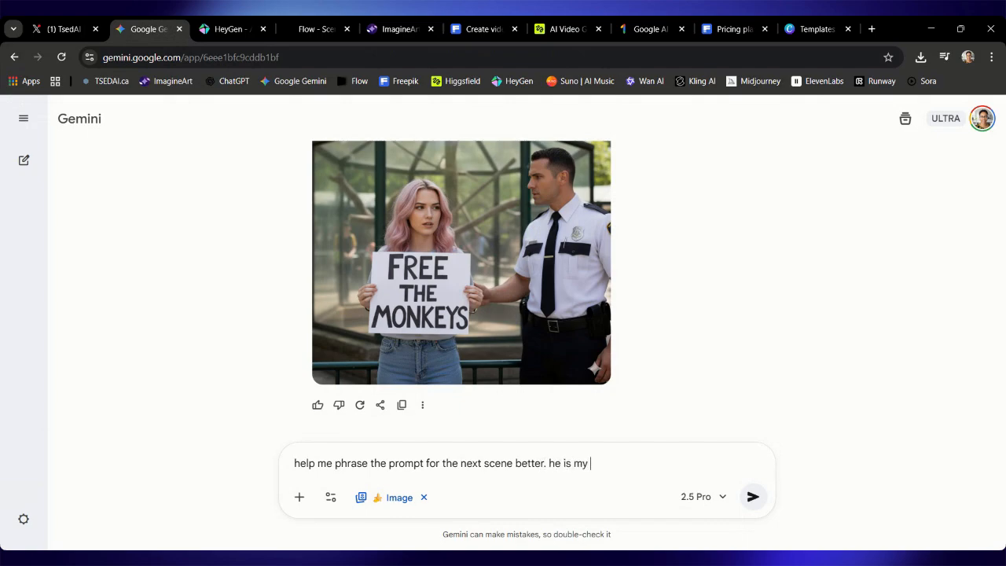
{"action": "key", "text": "BackSpace"}
{"action": "key", "text": "BackSpace"}
{"action": "key", "text": "BackSpace"}
{"action": "key", "text": "BackSpace"}
{"action": "key", "text": "BackSpace"}
Add the copied security guard prompt in quotation marks to the message and send it.
{"action": "type", "text": "\""}
{"action": "key", "text": "ctrl+v"}
{"action": "type", "text": "\""}
{"action": "key", "text": "Return"}
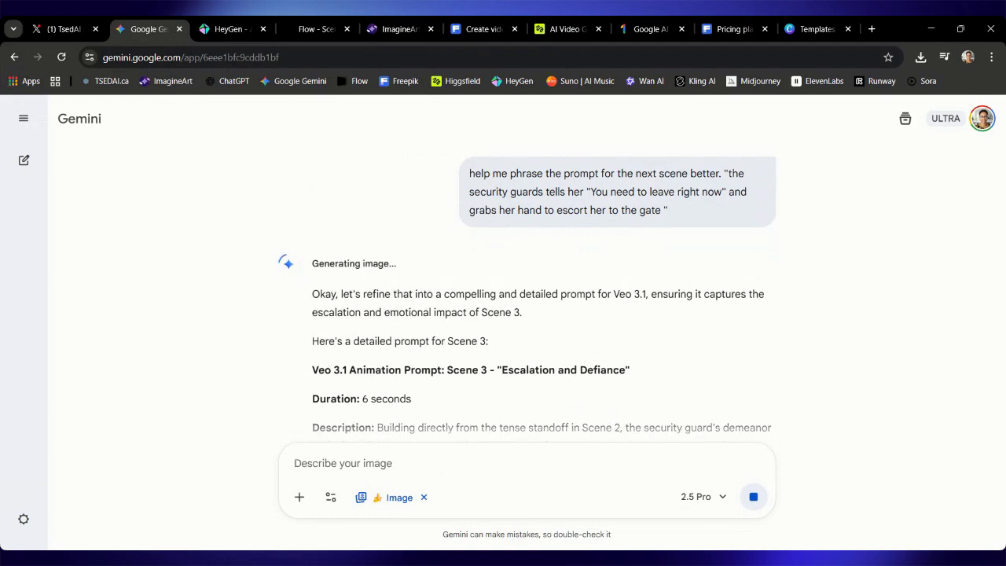
Copy the full Description paragraph of the Scene 3 "Escalation and Defiance" prompt from Gemini's answer.
{"action": "scroll", "coordinate": [410, 263], "scroll_direction": "down", "scroll_amount": 2}
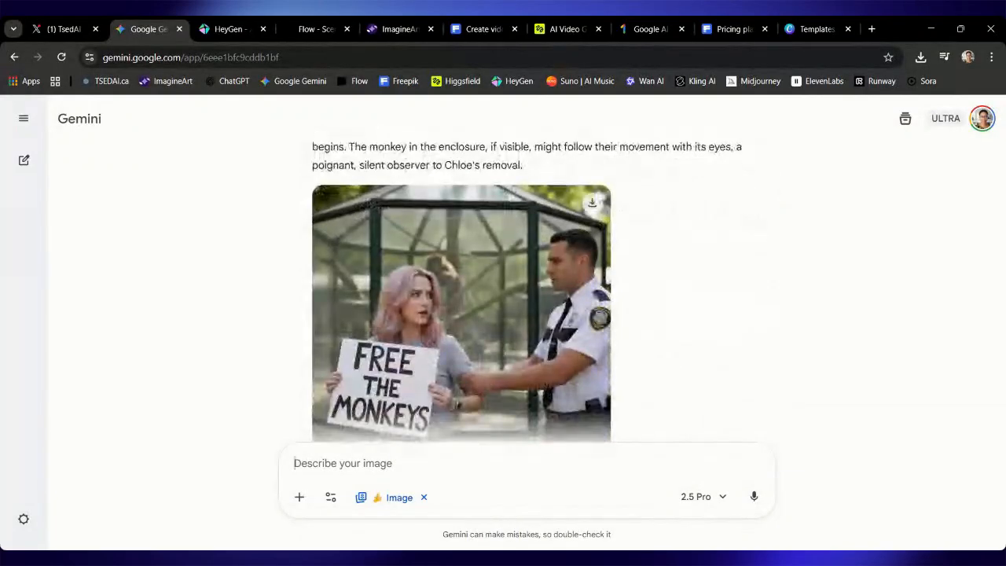
{"action": "scroll", "coordinate": [543, 291], "scroll_direction": "up", "scroll_amount": 3}
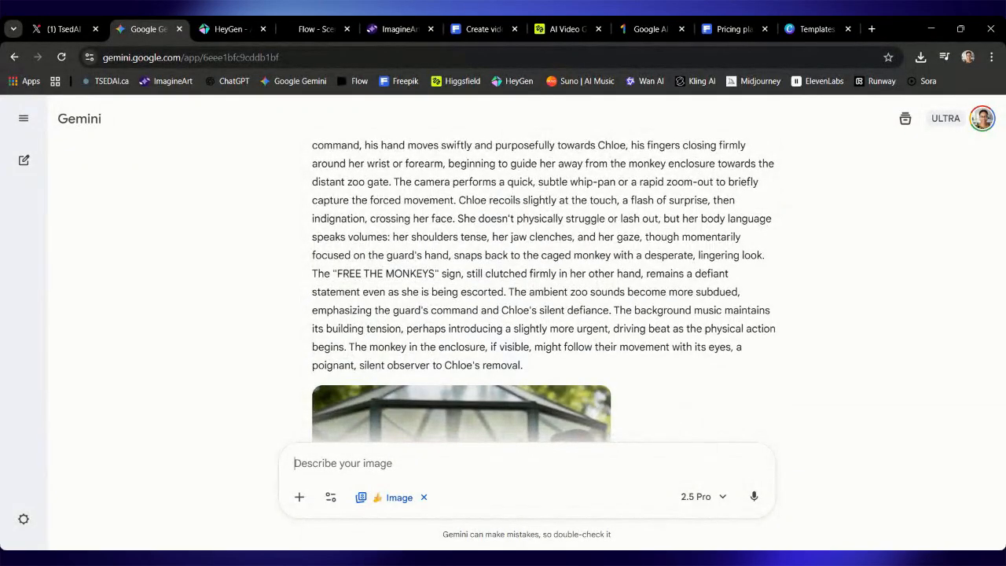
{"action": "left_click_drag", "start_coordinate": [524, 364], "coordinate": [349, 135]}
{"action": "key", "text": "ctrl+c"}
{"action": "left_click_drag", "start_coordinate": [330, 198], "coordinate": [313, 234]}
{"action": "left_click", "coordinate": [313, 234]}
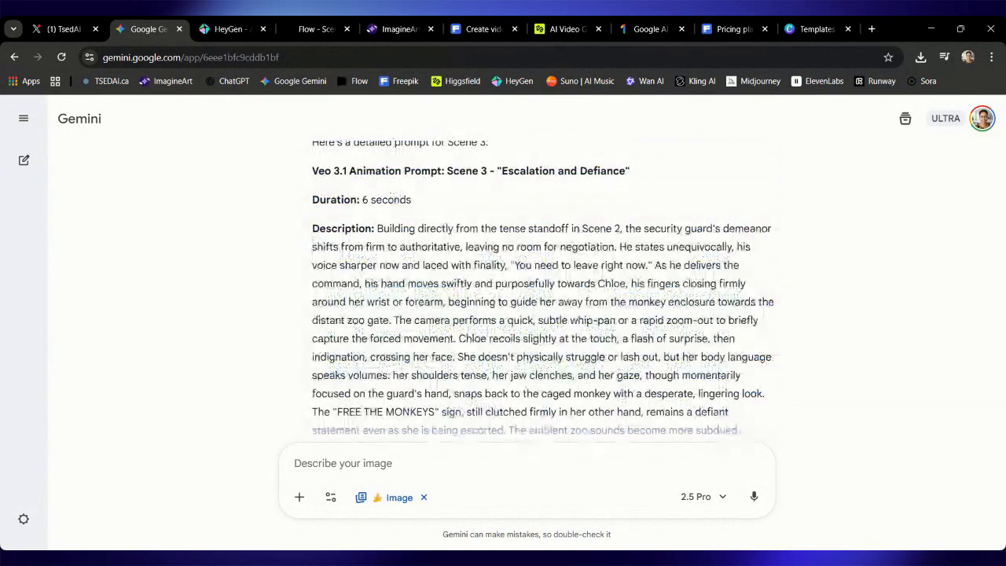
{"action": "left_click_drag", "start_coordinate": [313, 228], "coordinate": [584, 347]}
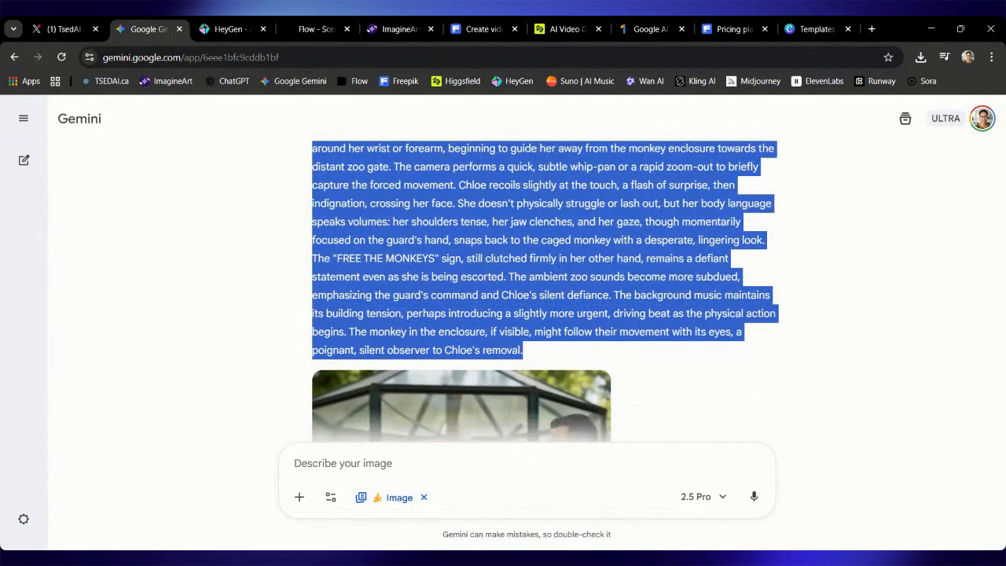
Switch to Flow, replace the short video prompt with the copied Scene 3 description, and remove its leading "Description:" label.
{"action": "left_click", "coordinate": [314, 24]}
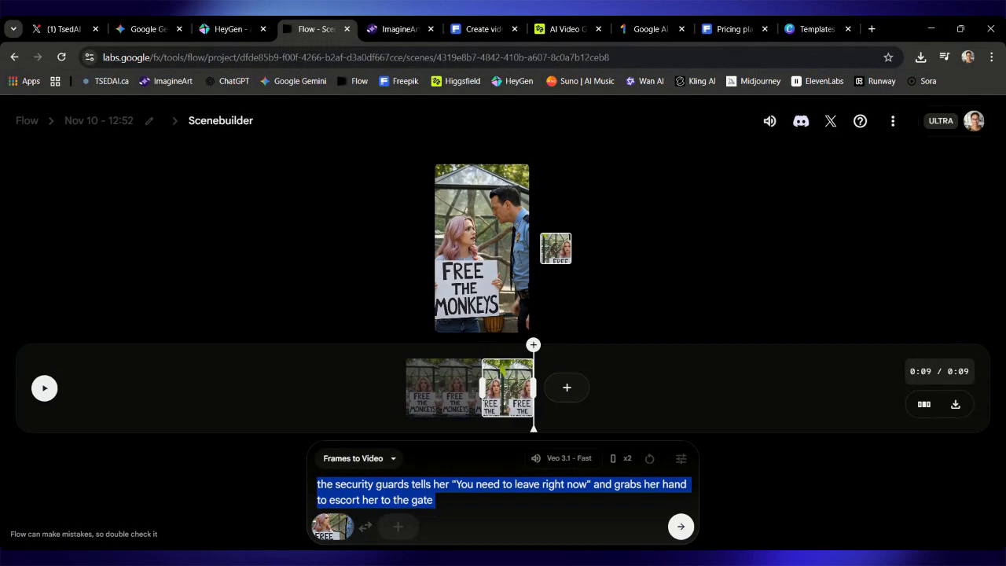
{"action": "key", "text": "ctrl+v"}
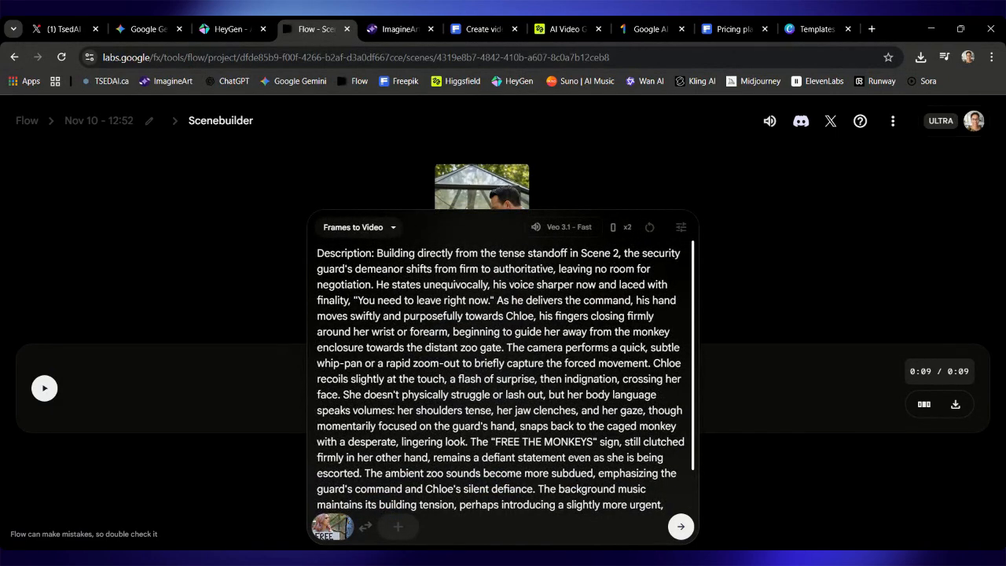
{"action": "key", "text": "BackSpace"}
{"action": "key", "text": "BackSpace"}
{"action": "key", "text": "BackSpace"}
{"action": "key", "text": "BackSpace"}
{"action": "key", "text": "BackSpace"}
{"action": "key", "text": "BackSpace"}
{"action": "key", "text": "BackSpace"}
{"action": "key", "text": "BackSpace"}
{"action": "key", "text": "BackSpace"}
{"action": "key", "text": "BackSpace"}
{"action": "key", "text": "BackSpace"}
{"action": "key", "text": "BackSpace"}
{"action": "key", "text": "BackSpace"}
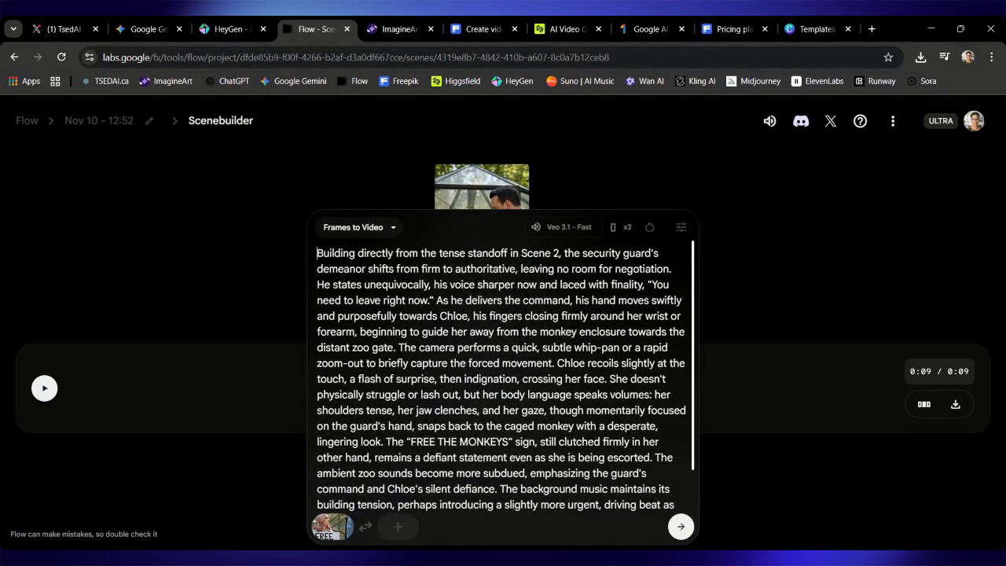
Generate the scene extension from the start frame and the Scene 3 description.
{"action": "left_click", "coordinate": [682, 528]}
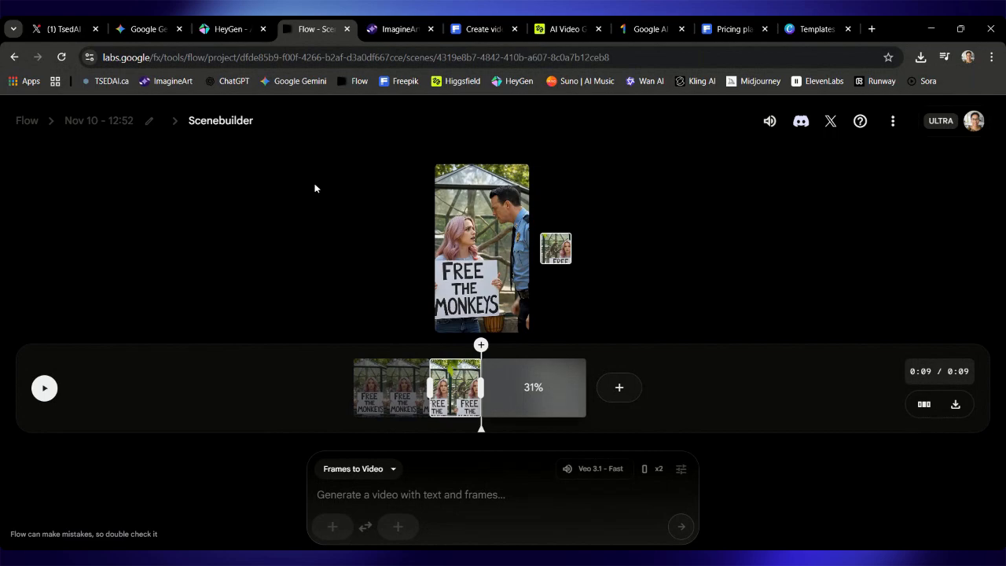
Switch to Gemini and send the image request "can you generate an image where she is being interviewed outside the zoo gate".
{"action": "left_click", "coordinate": [129, 28]}
{"action": "scroll", "coordinate": [338, 441], "scroll_direction": "down", "scroll_amount": 3}
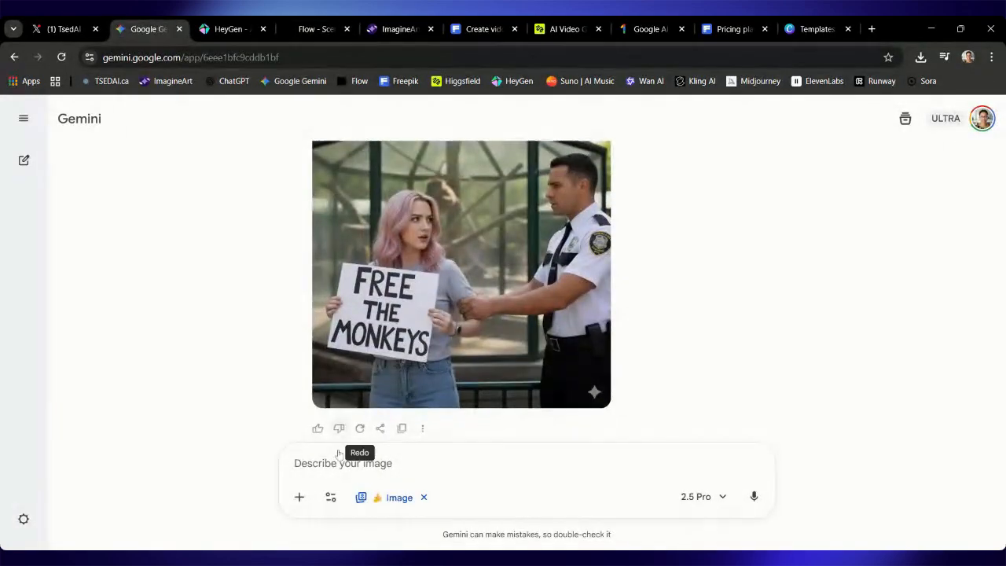
{"action": "type", "text": "ca"}
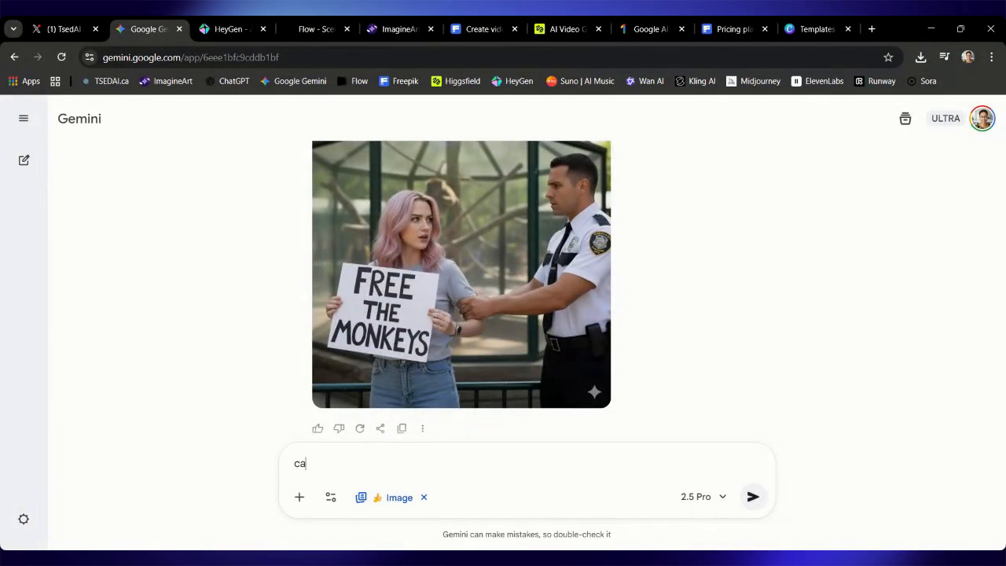
{"action": "type", "text": "n you generate an image wh"}
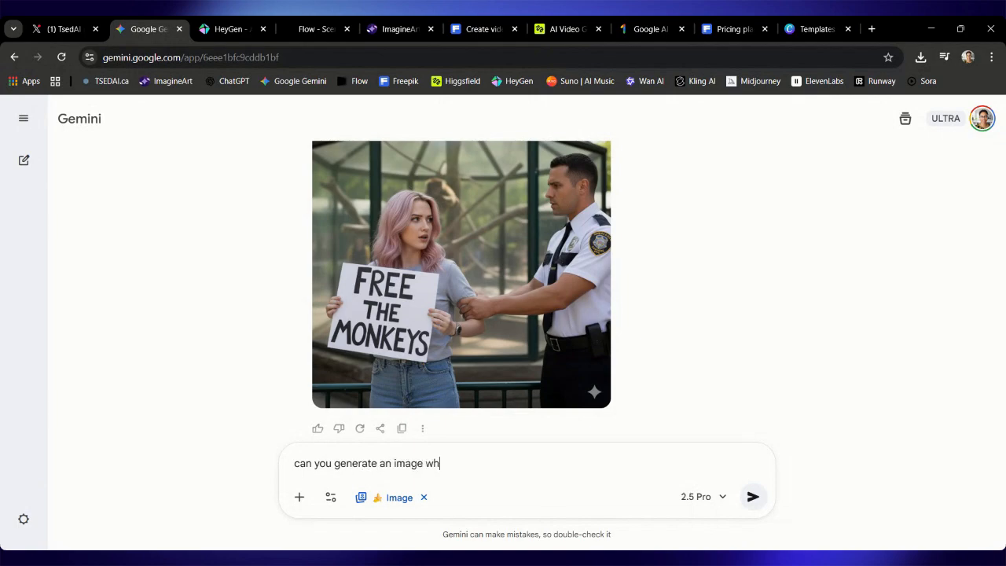
{"action": "type", "text": "ere she is being in"}
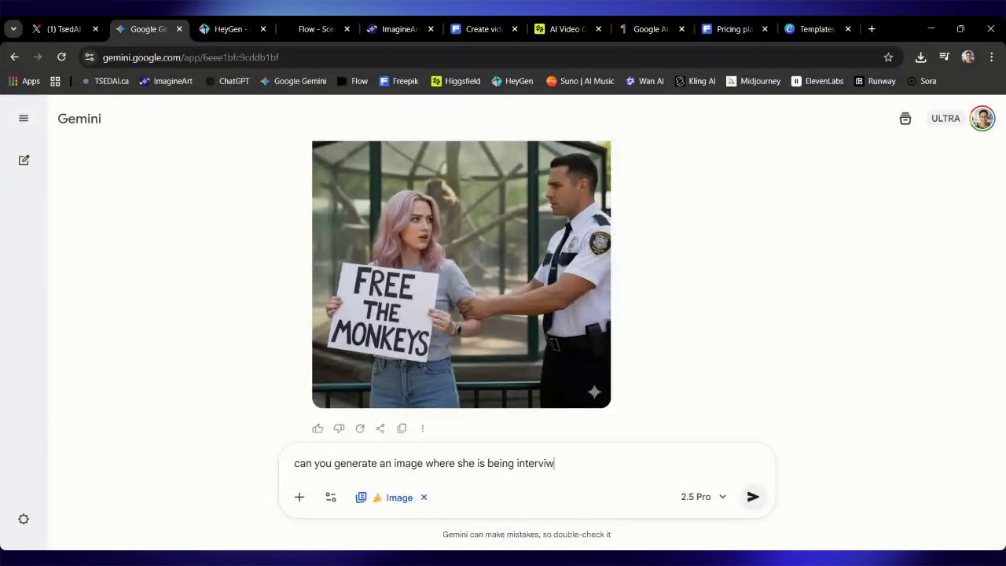
{"action": "type", "text": "terviewed outside the zoo gate"}
{"action": "key", "text": "Return"}
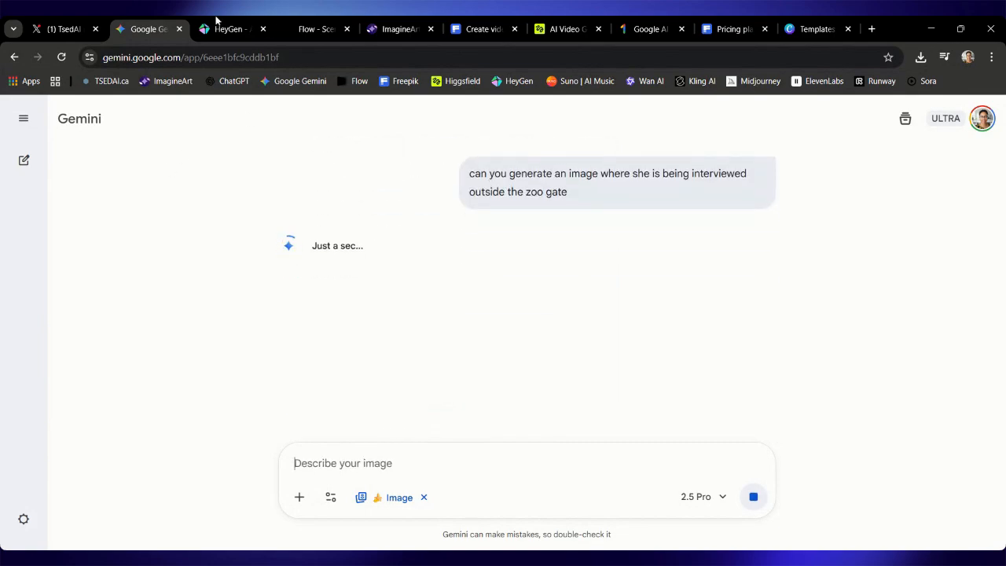
Switch to Flow and play the extended scene from its start, partly in full screen, then pause it.
{"action": "left_click", "coordinate": [295, 26]}
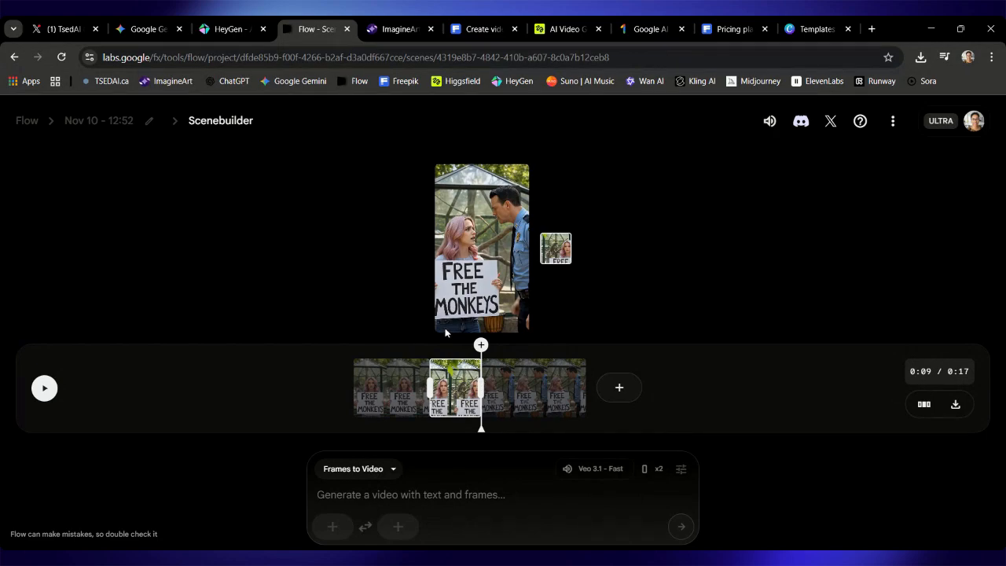
{"action": "left_click", "coordinate": [508, 386]}
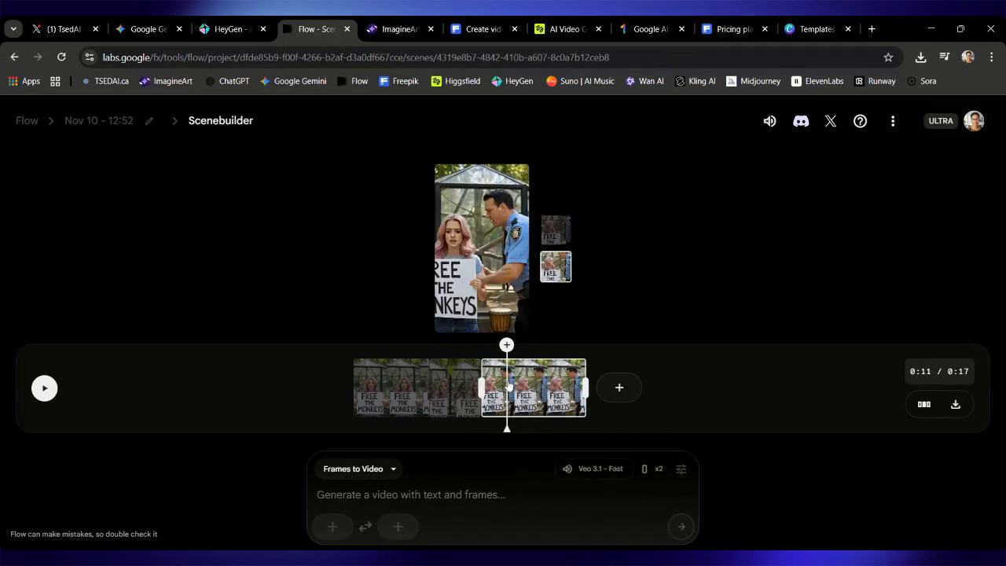
{"action": "left_click", "coordinate": [45, 390]}
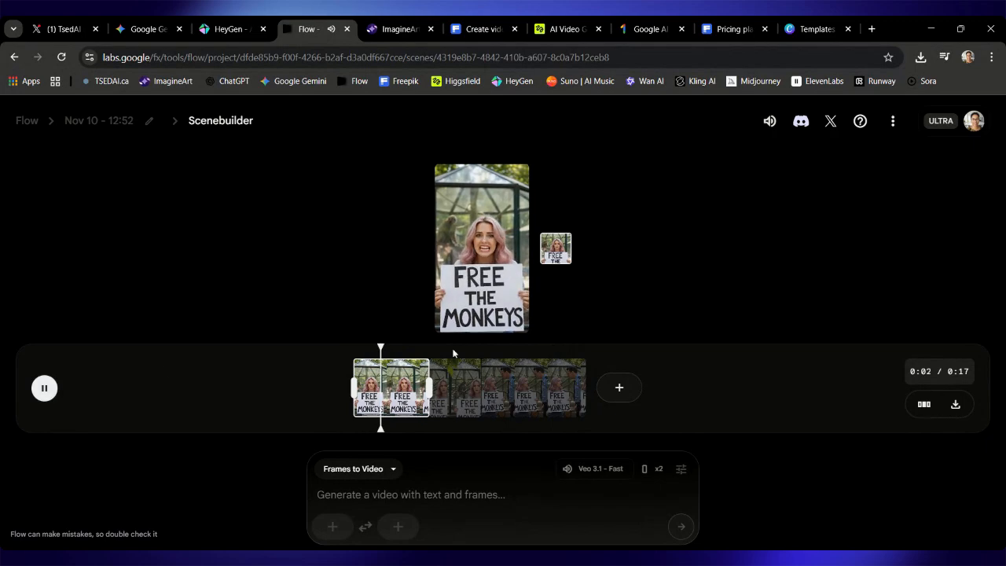
{"action": "left_click", "coordinate": [512, 316]}
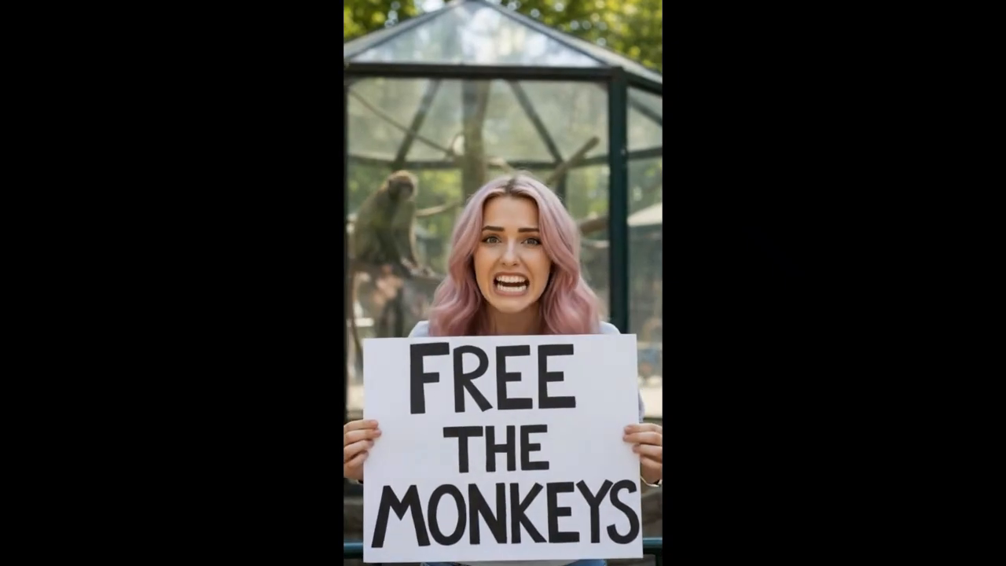
{"action": "key", "text": "Escape"}
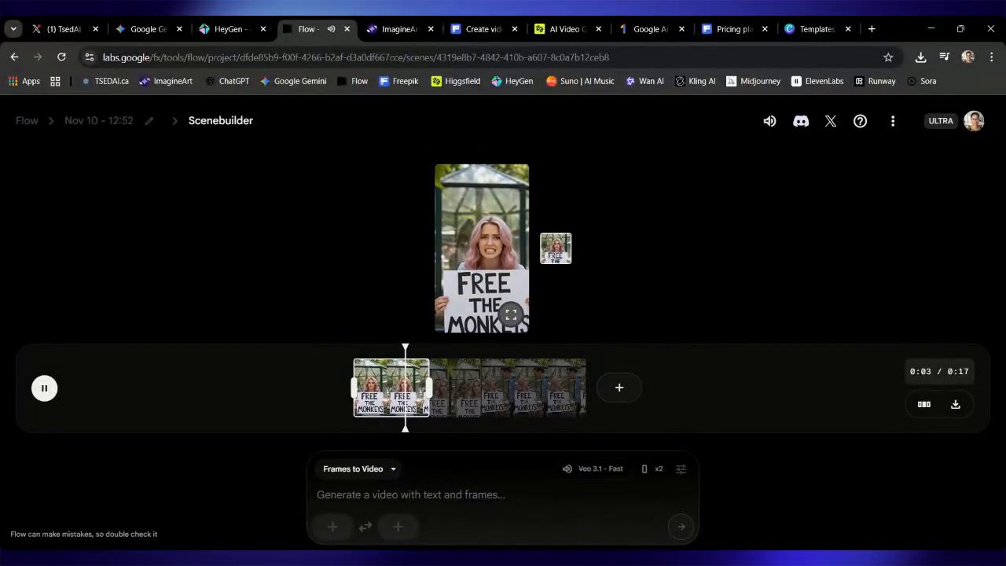
{"action": "key", "text": "space"}
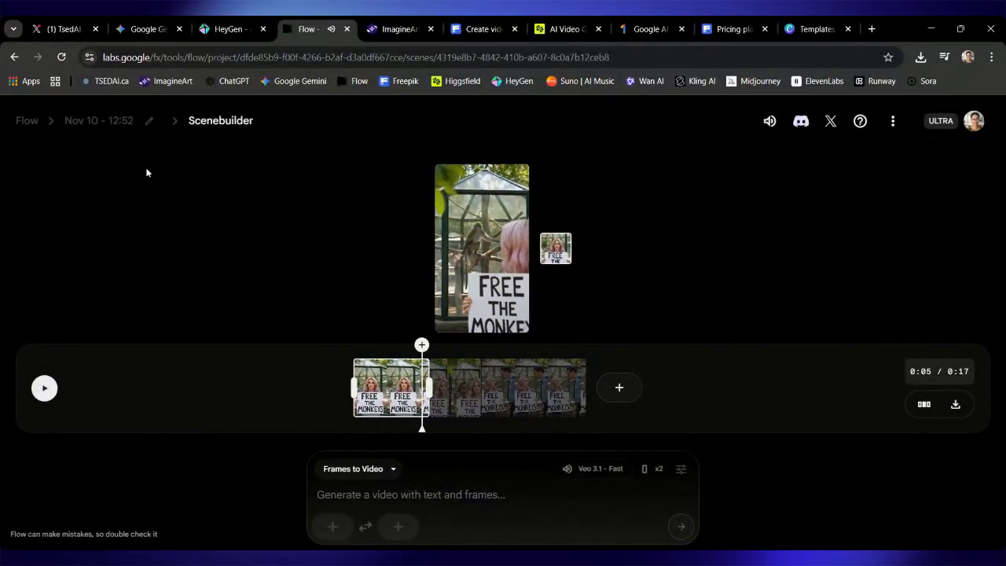
Open the Nov 10 - 12:52 project's clip list and preview the two newest Scene 3 clips.
{"action": "left_click", "coordinate": [92, 126]}
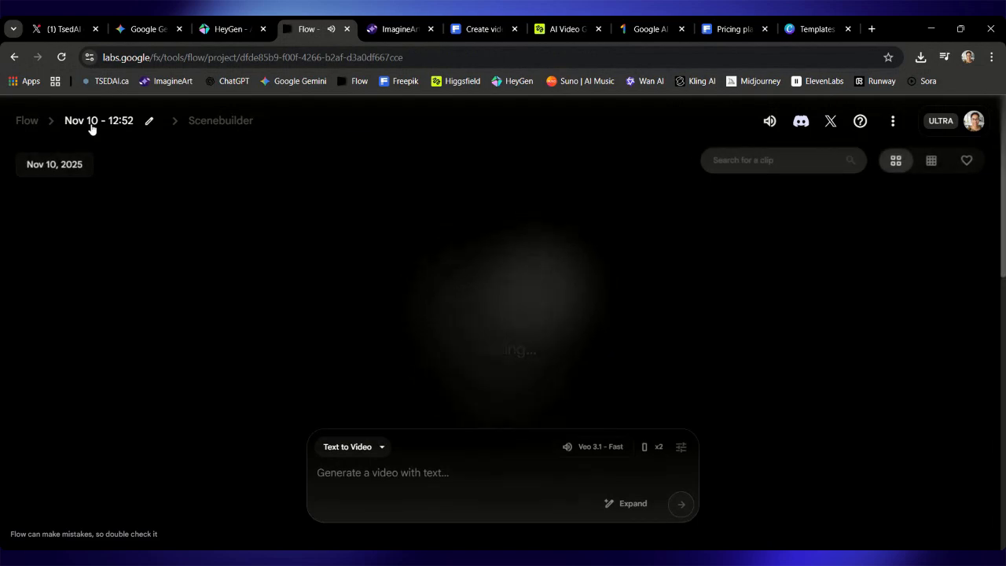
{"action": "scroll", "coordinate": [395, 295], "scroll_direction": "down", "scroll_amount": 2}
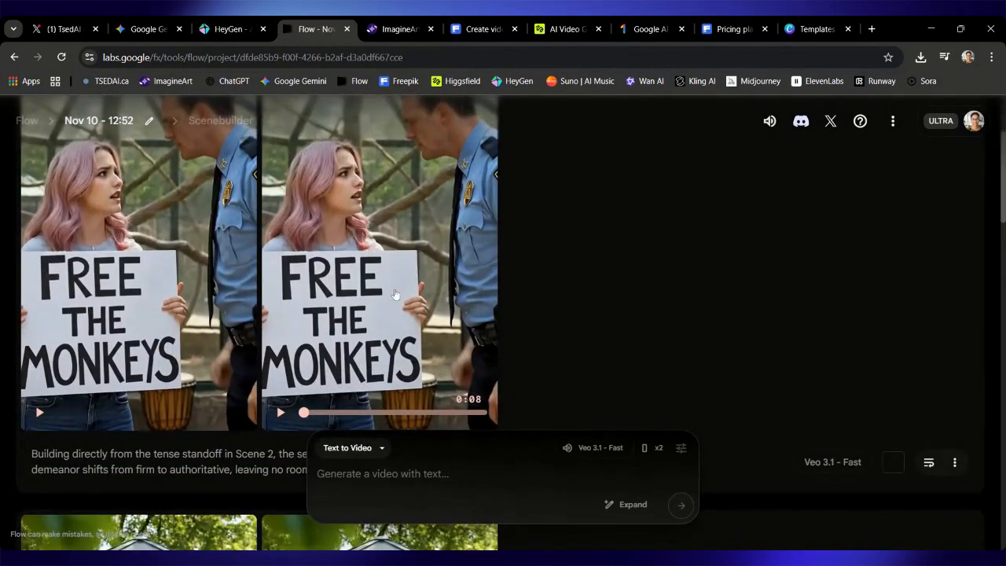
{"action": "scroll", "coordinate": [380, 295], "scroll_direction": "up", "scroll_amount": 2}
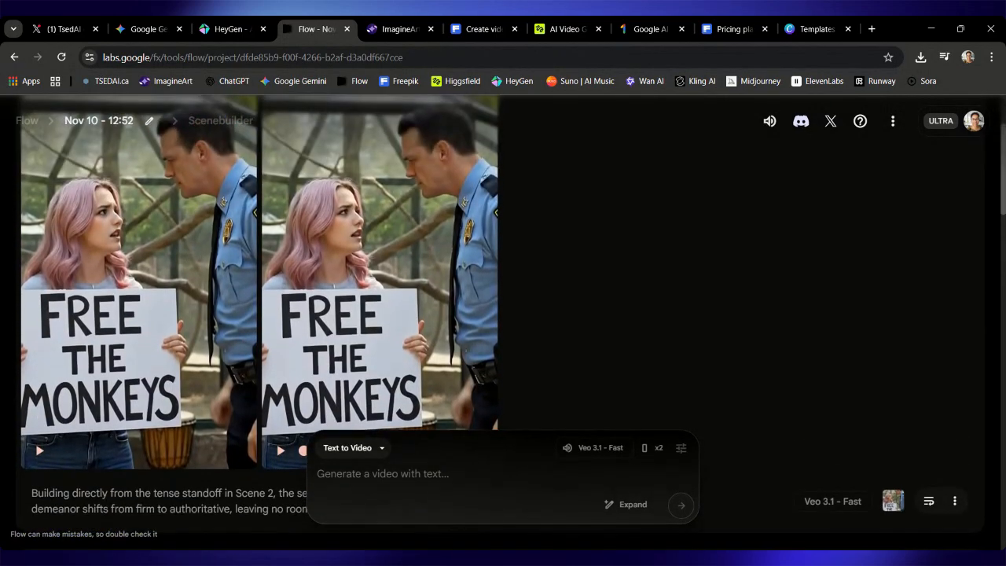
{"action": "scroll", "coordinate": [165, 264], "scroll_direction": "up", "scroll_amount": 1}
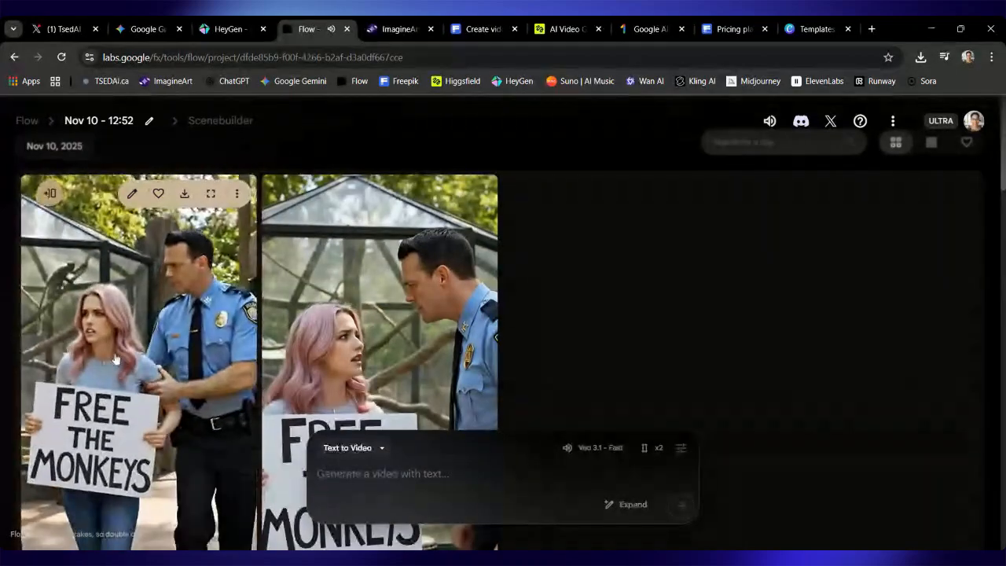
{"action": "scroll", "coordinate": [112, 356], "scroll_direction": "down", "scroll_amount": 2}
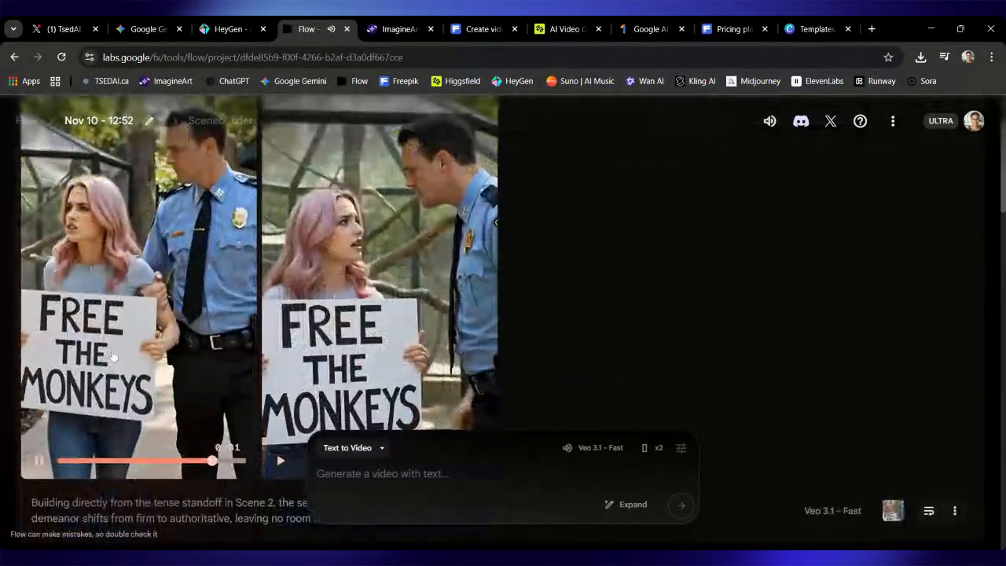
{"action": "scroll", "coordinate": [36, 233], "scroll_direction": "down", "scroll_amount": 3}
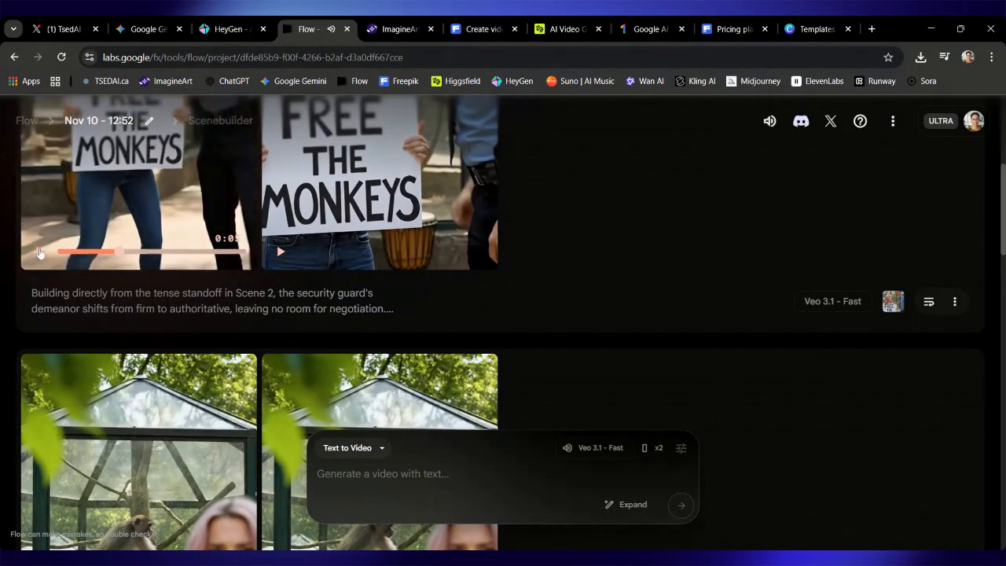
Expand the prompt beneath the newest Scene 3 clips and copy its full text.
{"action": "left_click", "coordinate": [929, 301]}
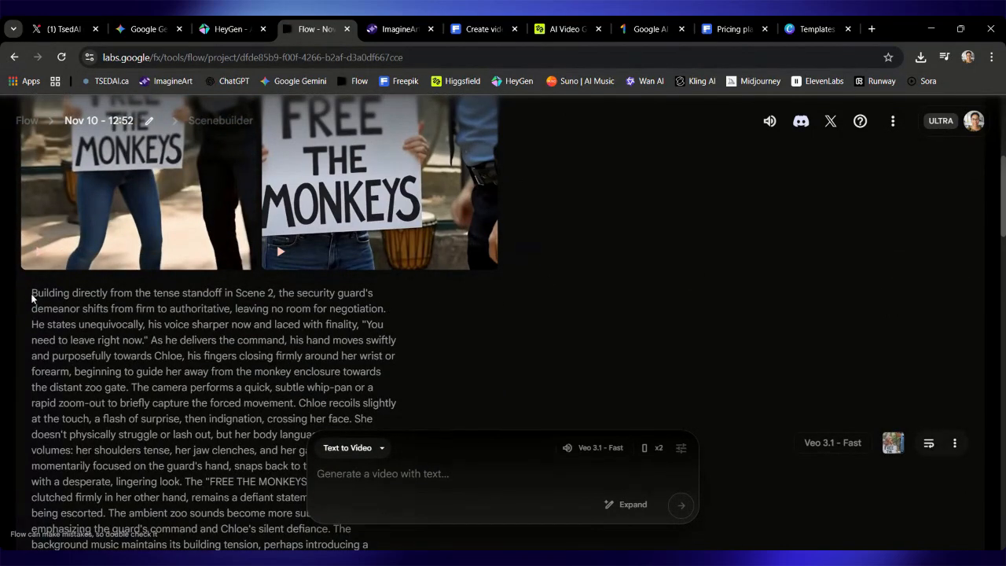
{"action": "left_click_drag", "start_coordinate": [31, 293], "coordinate": [242, 339]}
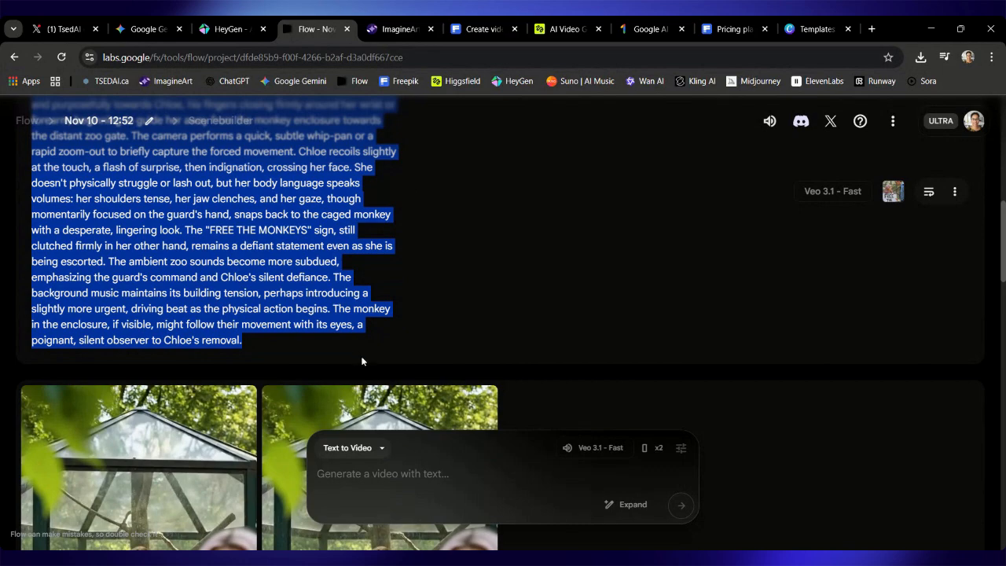
{"action": "left_click", "coordinate": [362, 449]}
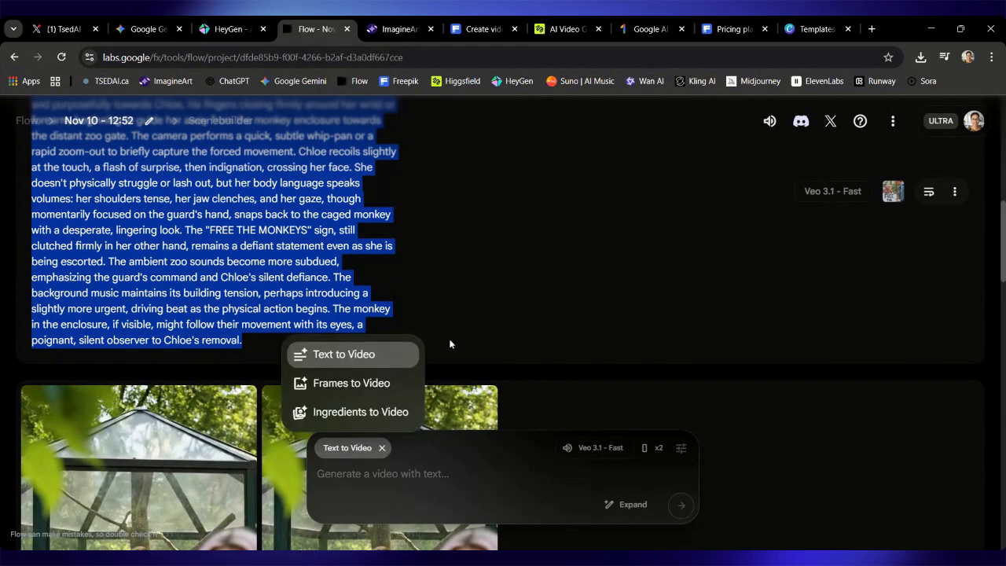
{"action": "left_click", "coordinate": [450, 343]}
{"action": "scroll", "coordinate": [450, 343], "scroll_direction": "up", "scroll_amount": 2}
{"action": "scroll", "coordinate": [450, 343], "scroll_direction": "up", "scroll_amount": 5}
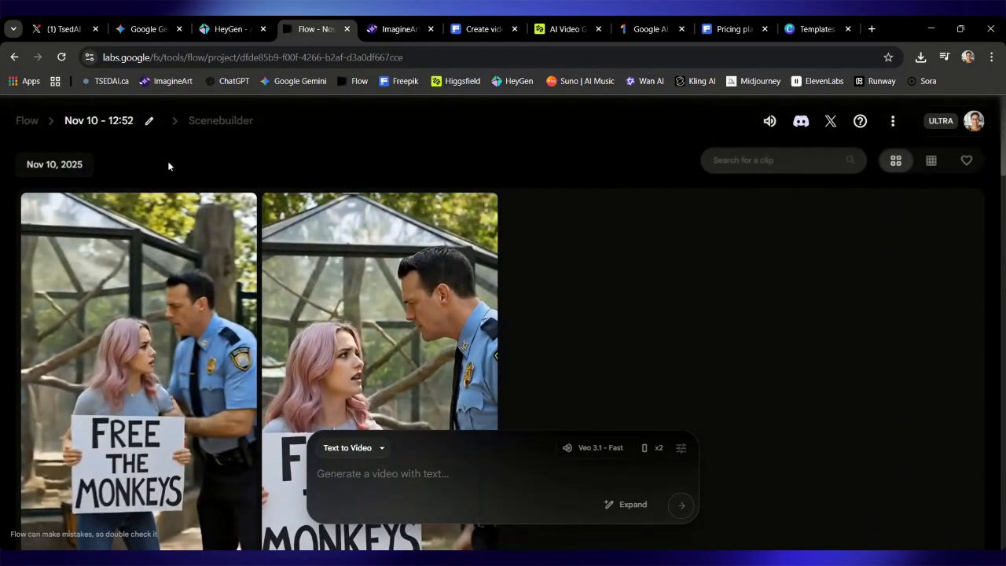
Return to Scenebuilder, check frames in the third clip, and remove that clip from the timeline.
{"action": "left_click", "coordinate": [203, 126]}
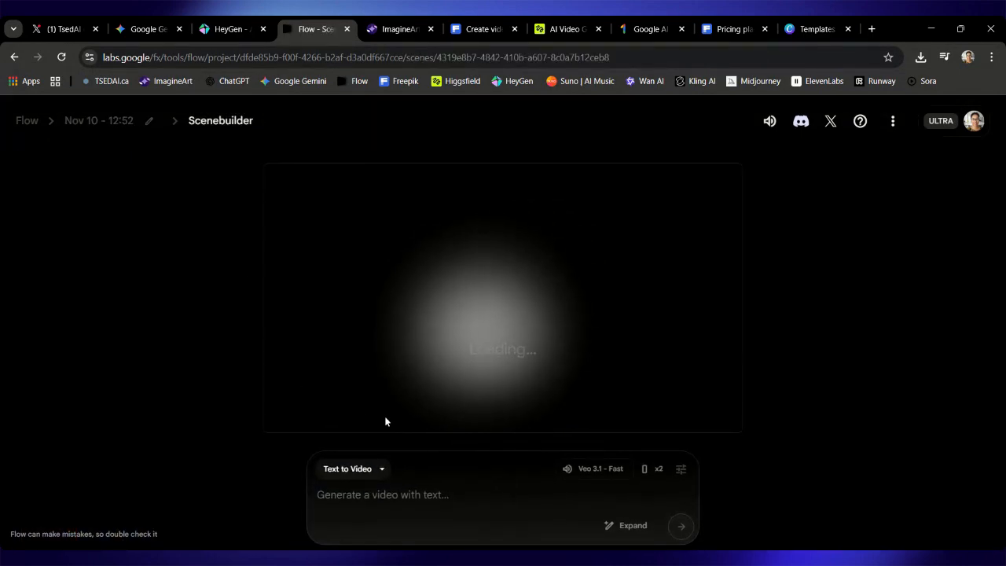
{"action": "left_click", "coordinate": [568, 393]}
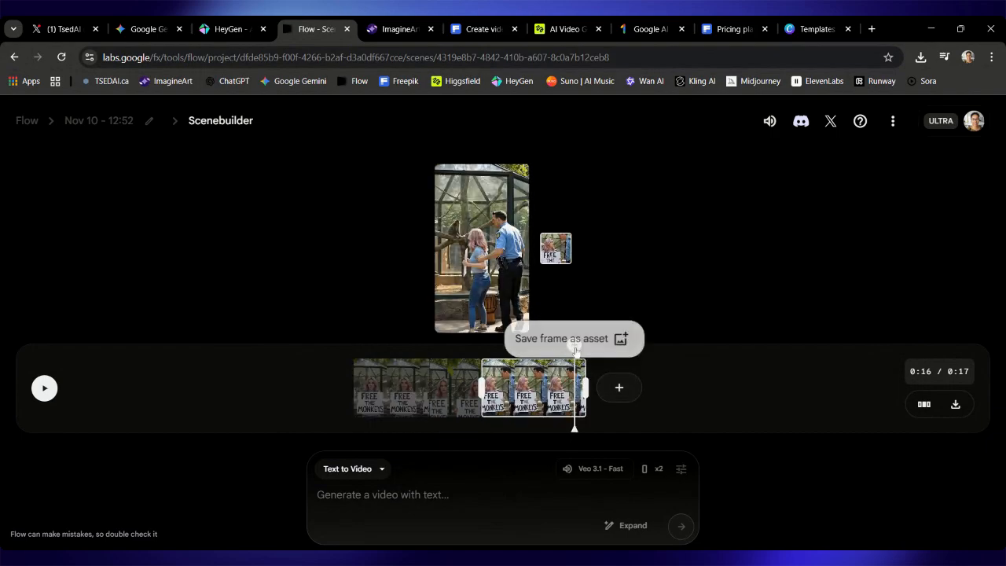
{"action": "left_click_drag", "start_coordinate": [574, 424], "coordinate": [542, 428]}
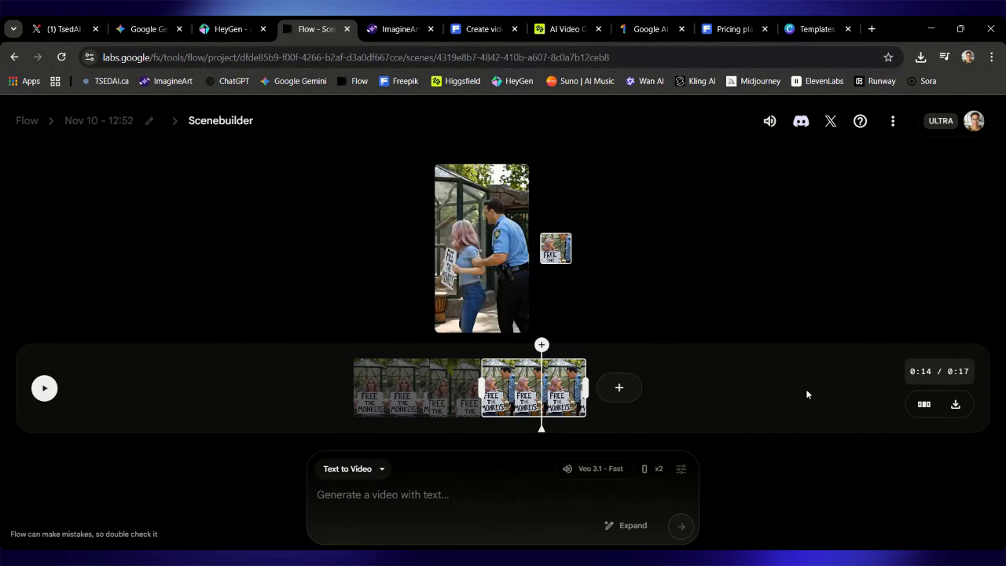
{"action": "left_click", "coordinate": [925, 405]}
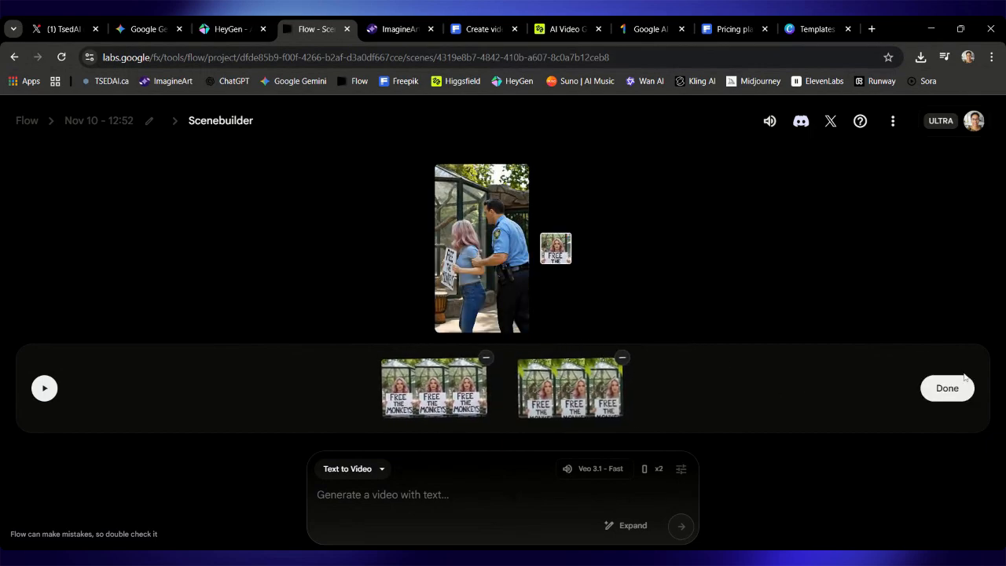
{"action": "left_click", "coordinate": [948, 387]}
Save a frame just before the end of the second clip as an asset and set it as the Frames to Video start frame.
{"action": "mouse_move", "coordinate": [534, 351]}
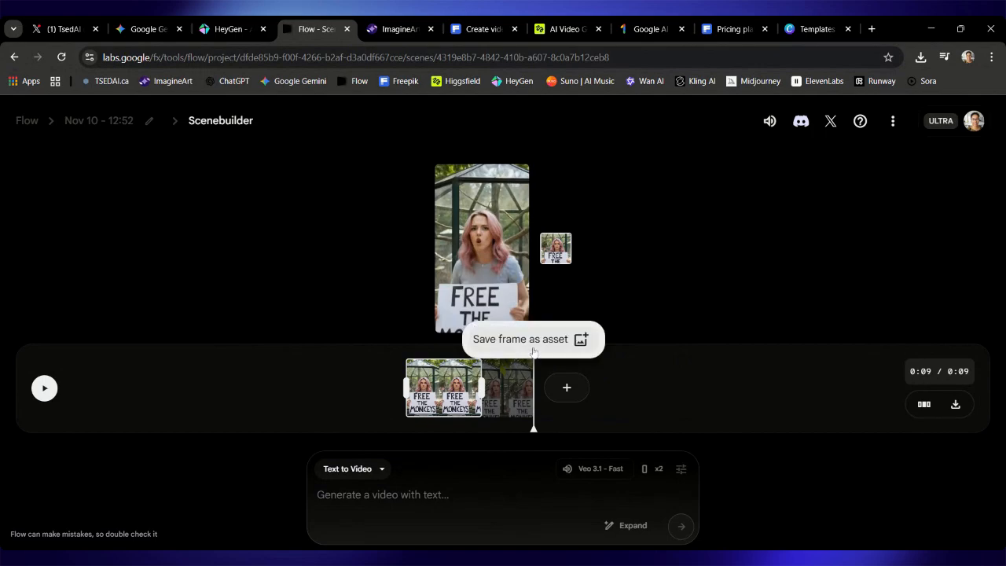
{"action": "left_click_drag", "start_coordinate": [532, 427], "coordinate": [531, 429]}
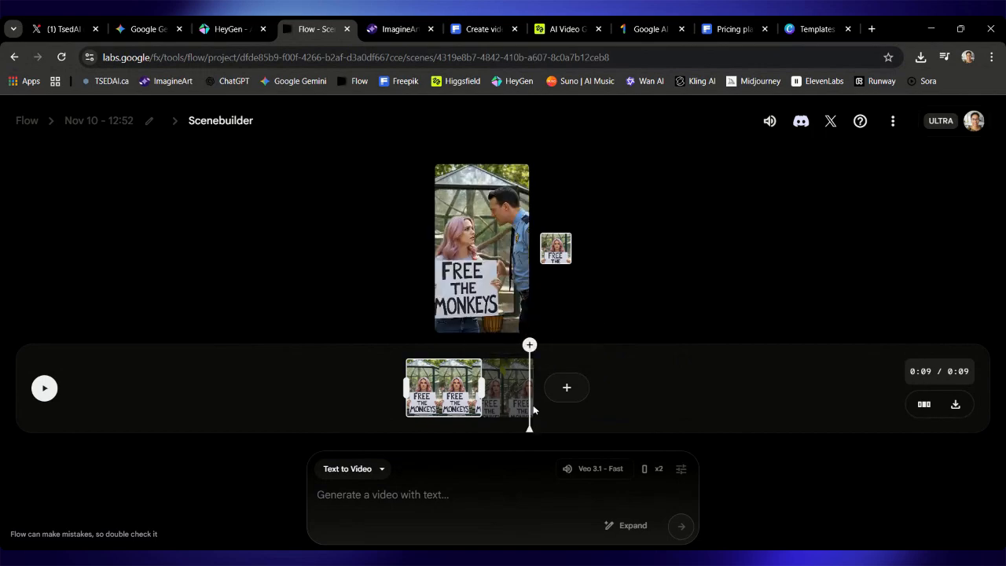
{"action": "left_click", "coordinate": [528, 340]}
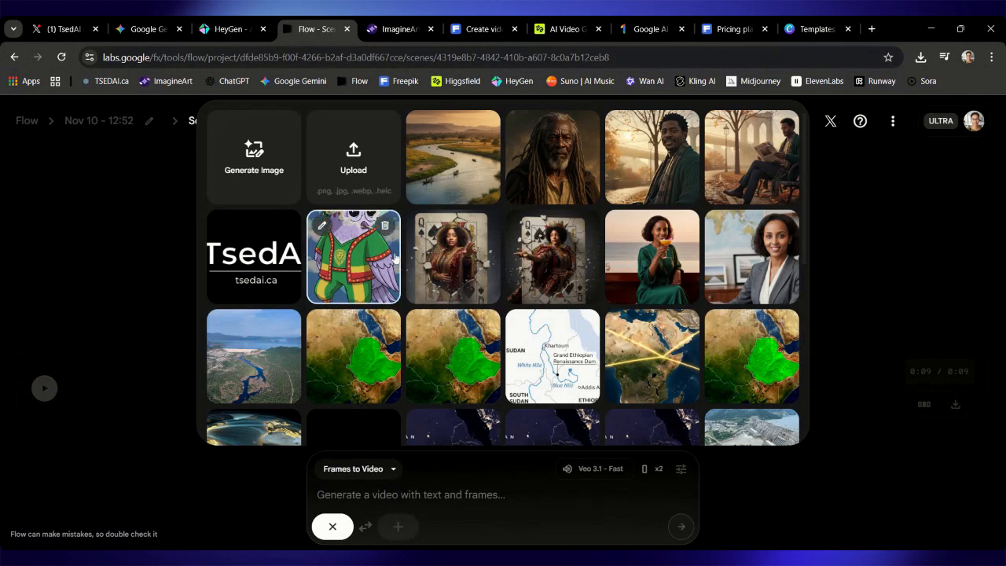
{"action": "left_click", "coordinate": [353, 153]}
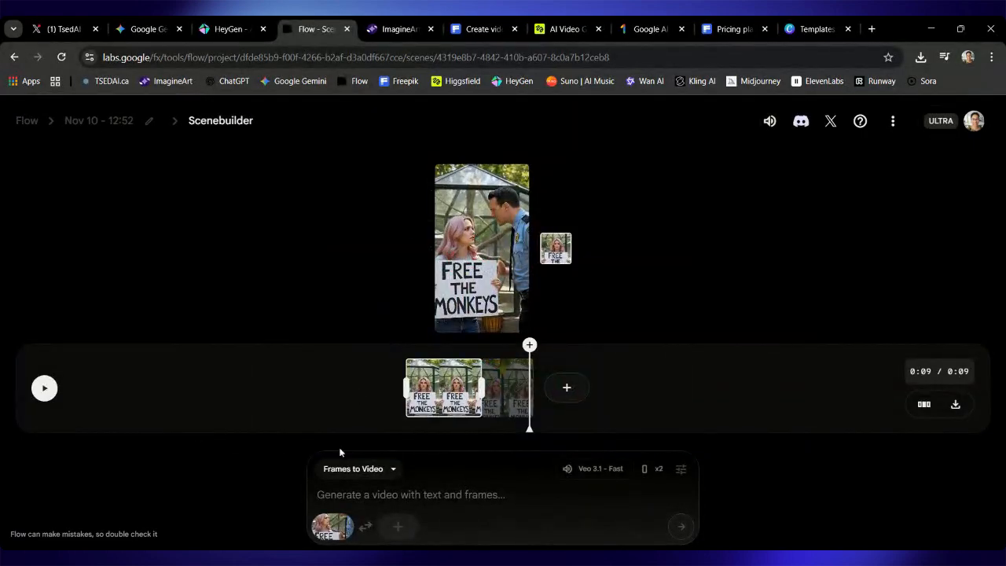
Paste the copied Scene 3 prompt, delete everything after "towards the distant zoo gate.", and generate the clip.
{"action": "mouse_move", "coordinate": [329, 539]}
{"action": "key", "text": "ctrl+v"}
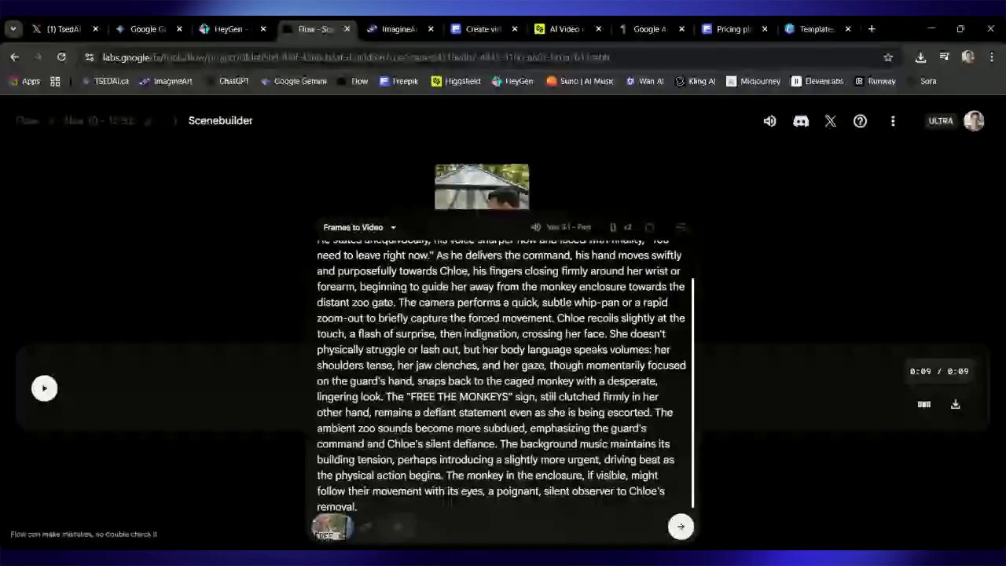
{"action": "left_click_drag", "start_coordinate": [506, 444], "coordinate": [517, 521]}
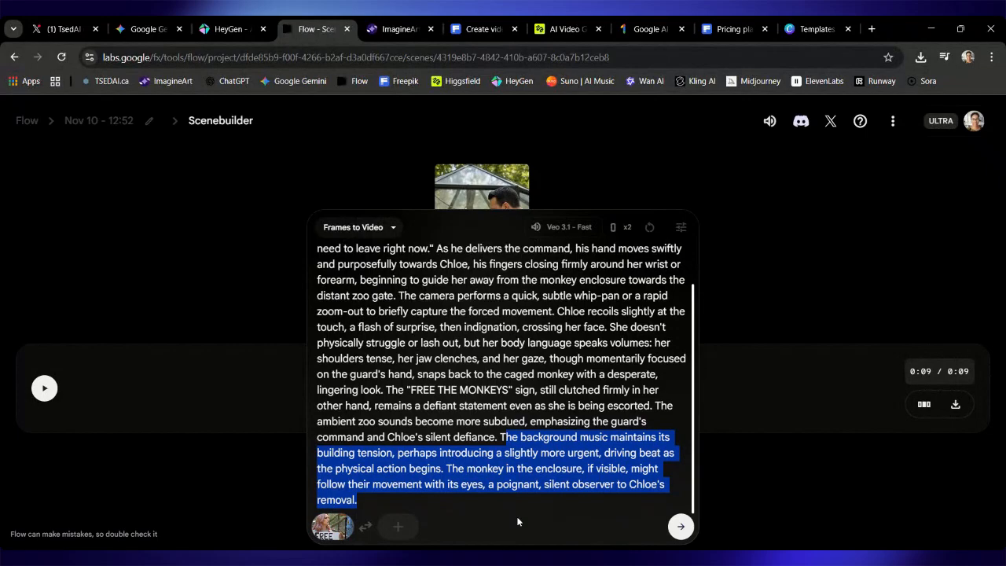
{"action": "key", "text": "BackSpace"}
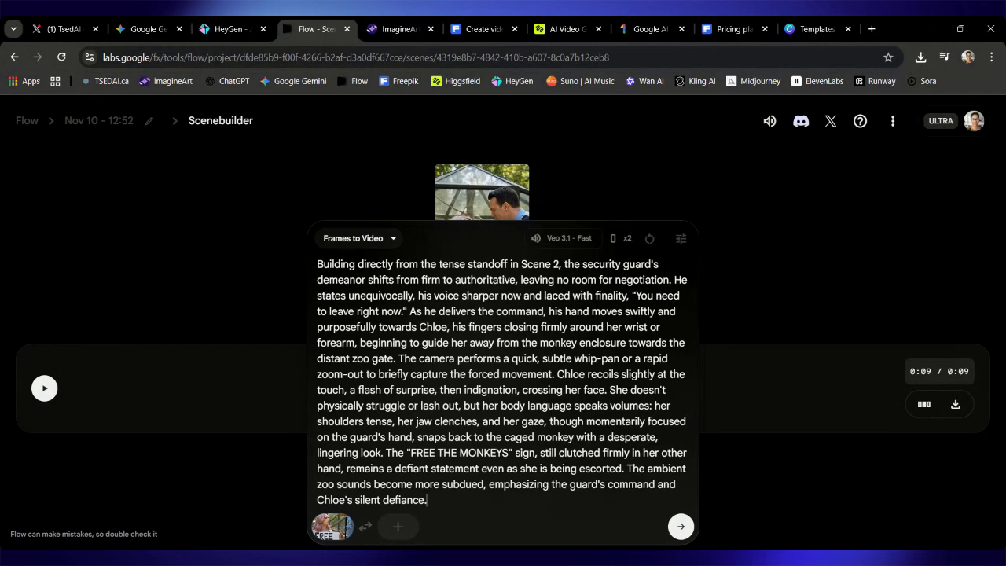
{"action": "left_click_drag", "start_coordinate": [398, 359], "coordinate": [429, 500]}
{"action": "key", "text": "BackSpace"}
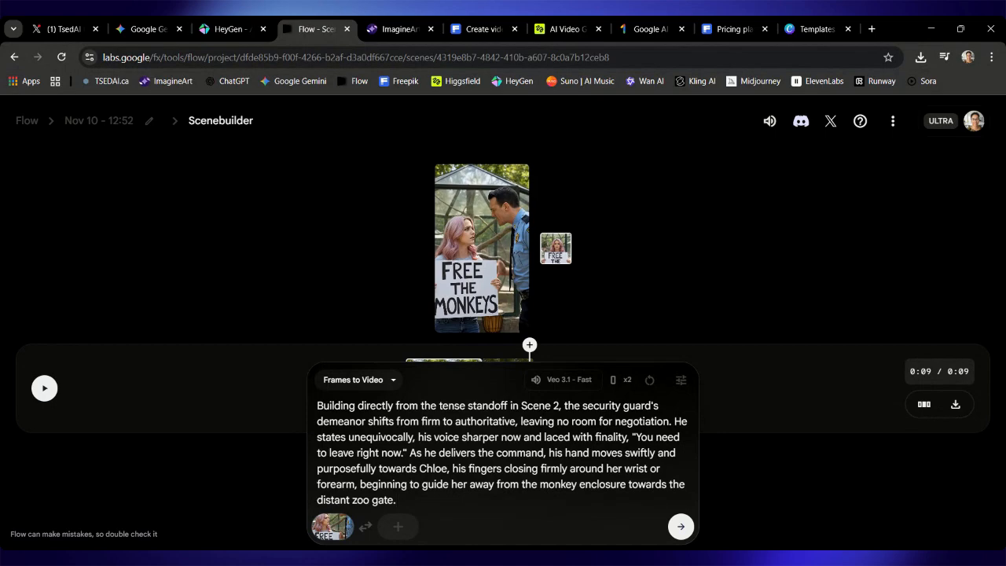
{"action": "key", "text": "ctrl+a"}
{"action": "left_click", "coordinate": [680, 528]}
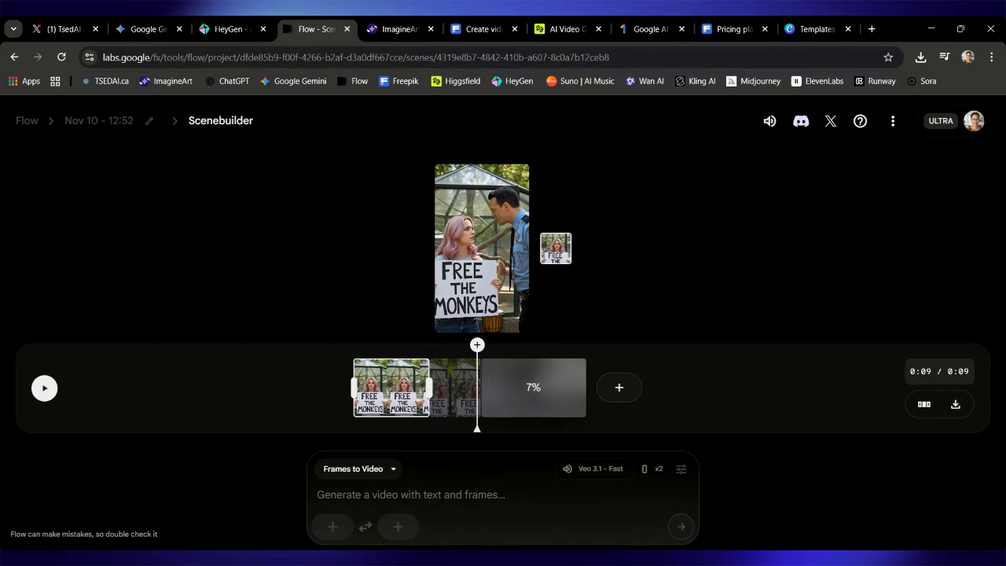
Return to the project's clips, switch to Frames to Video, and upload the protester-alone image as the start frame with a Portrait crop.
{"action": "left_click", "coordinate": [82, 119]}
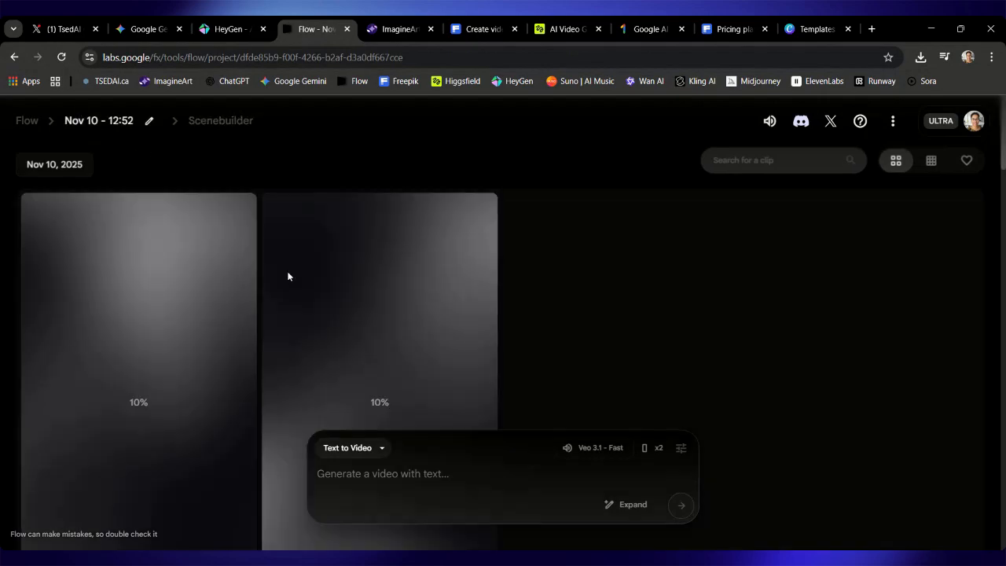
{"action": "left_click", "coordinate": [375, 447]}
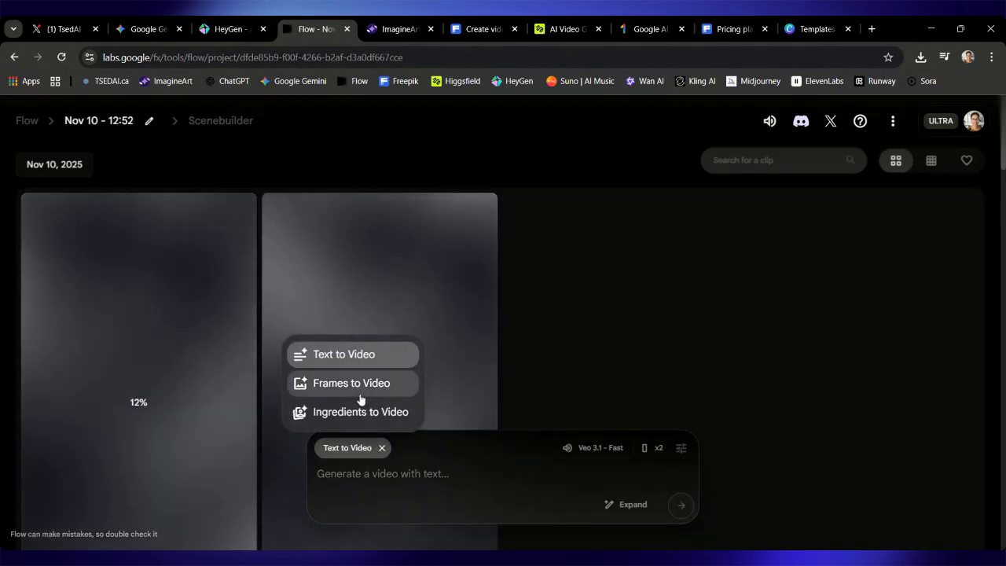
{"action": "left_click", "coordinate": [360, 391]}
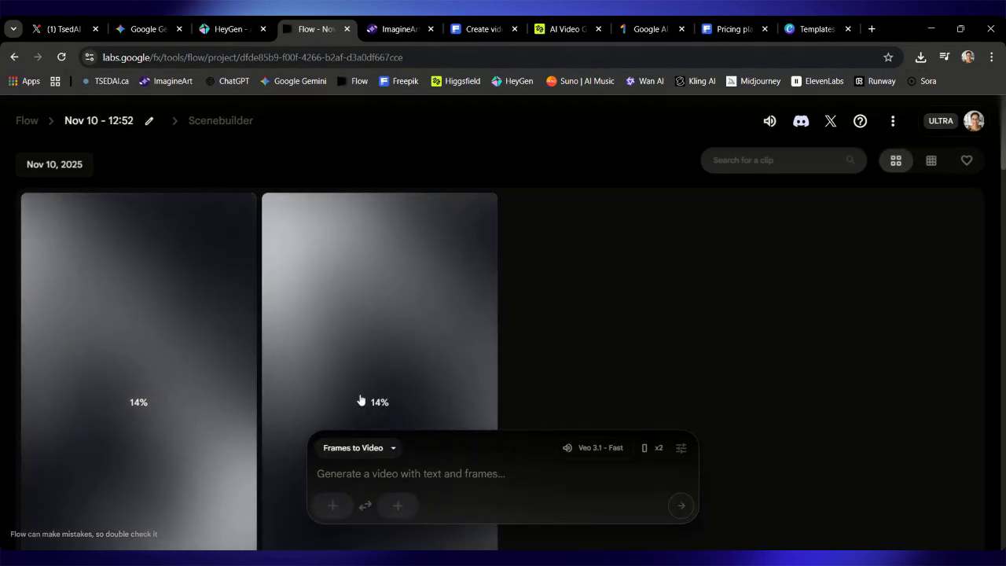
{"action": "left_click", "coordinate": [331, 508]}
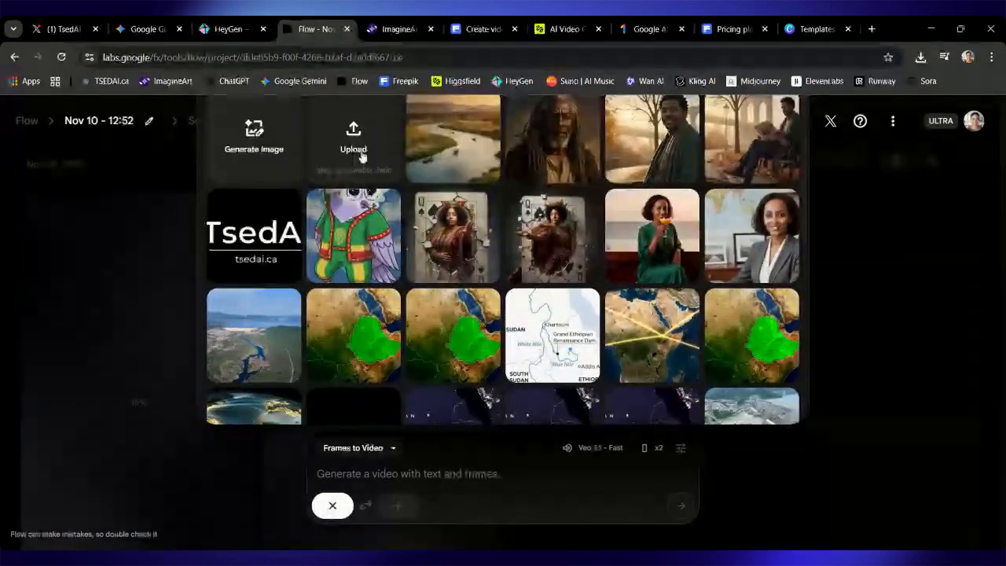
{"action": "left_click", "coordinate": [378, 145]}
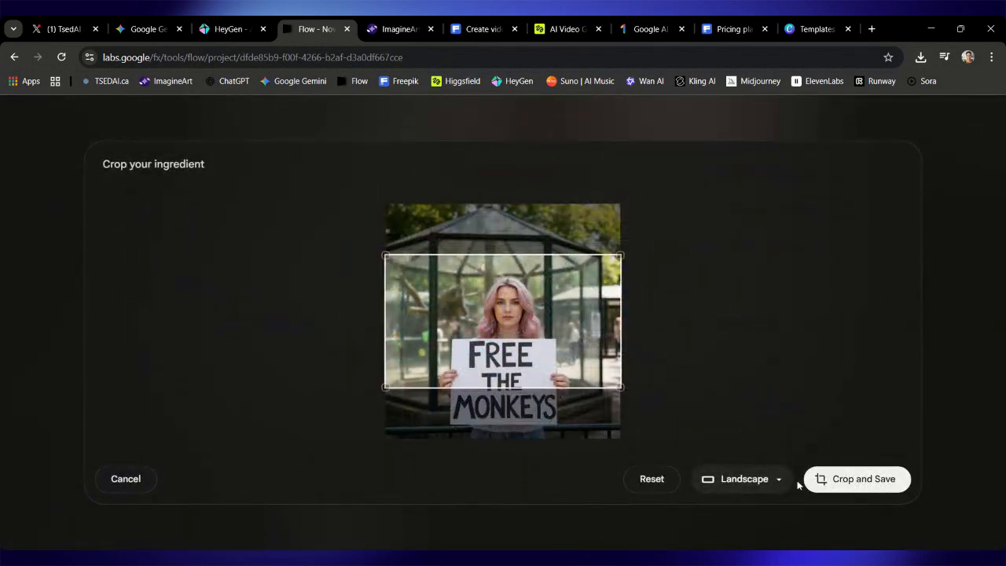
{"action": "left_click", "coordinate": [723, 481]}
{"action": "left_click", "coordinate": [720, 417]}
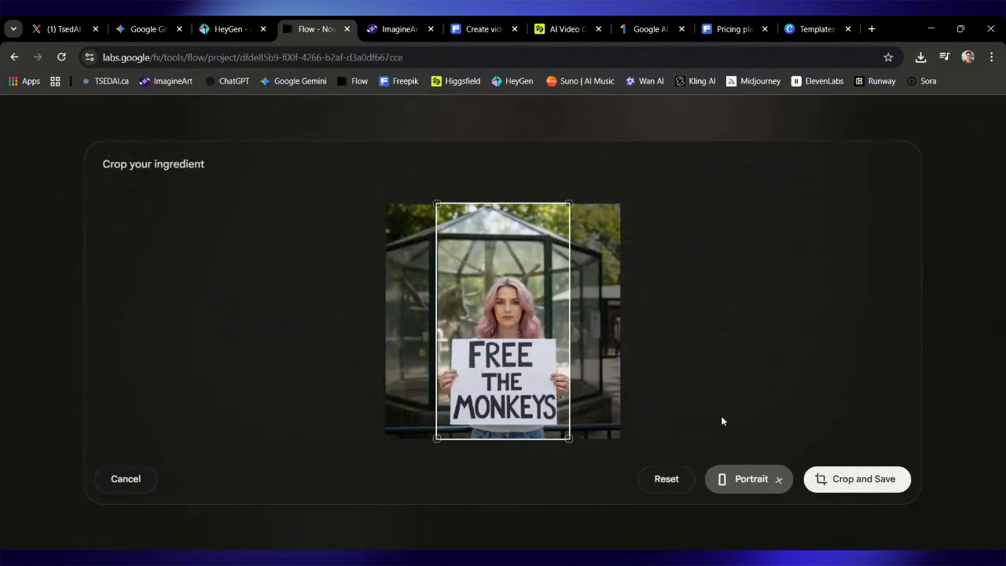
{"action": "left_click", "coordinate": [840, 488]}
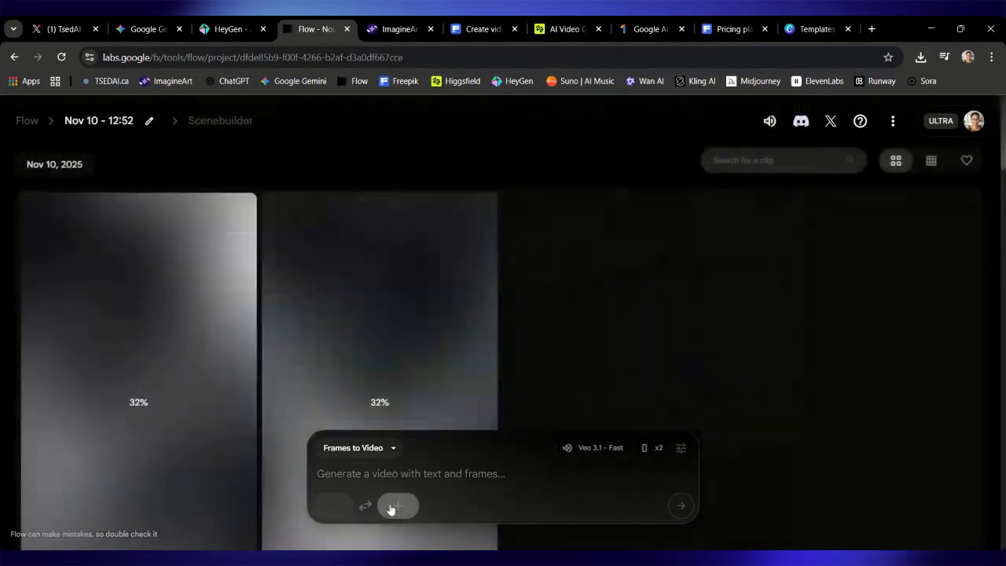
Upload the image of the guard holding the protester's arm as the end frame, shifting its Portrait crop towards the guard.
{"action": "left_click", "coordinate": [390, 510]}
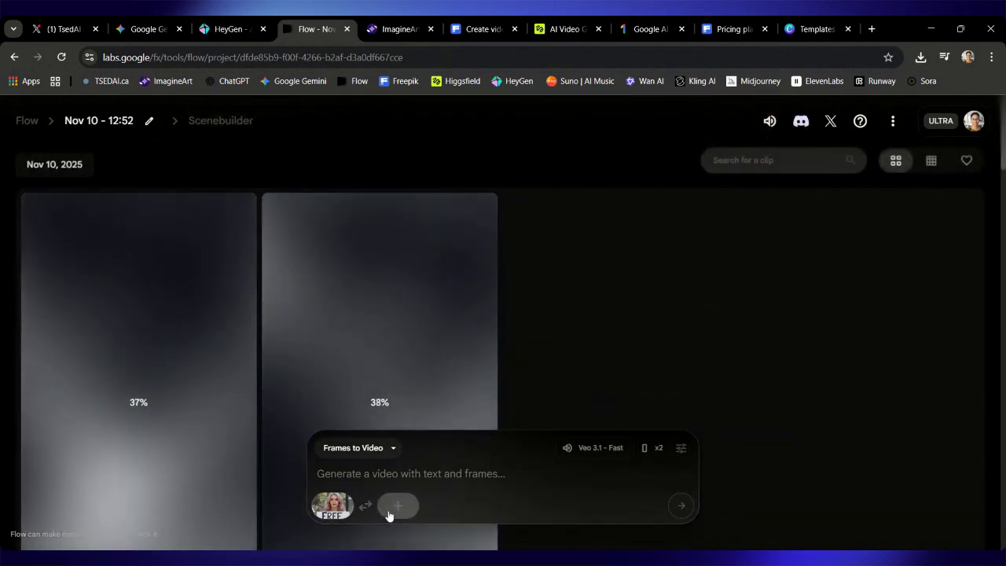
{"action": "left_click", "coordinate": [387, 513]}
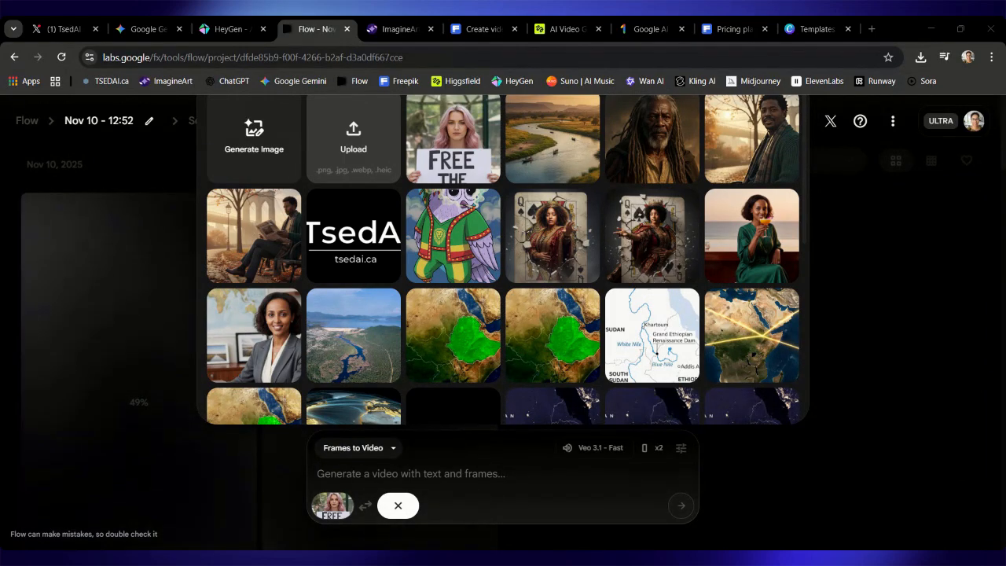
{"action": "left_click", "coordinate": [432, 494]}
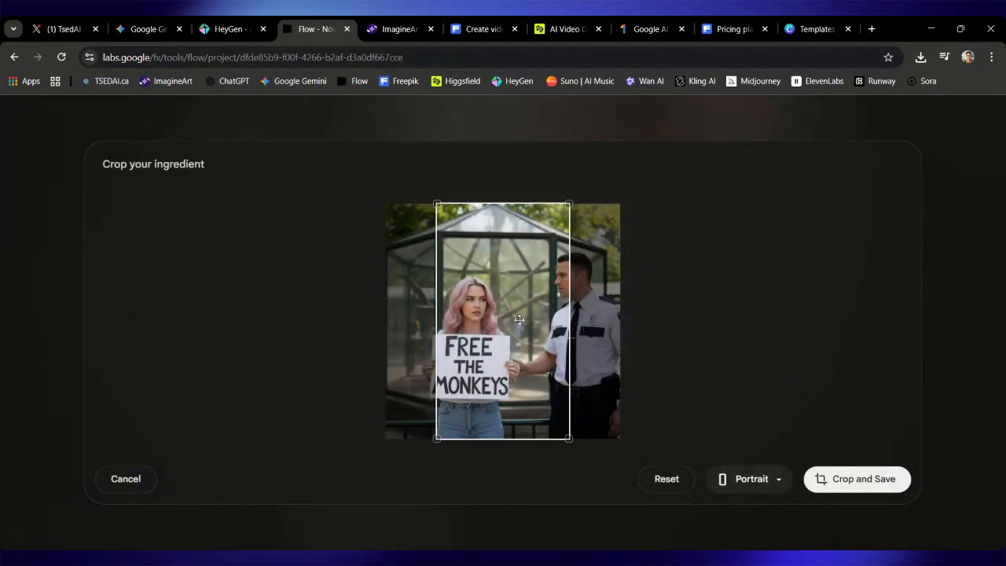
{"action": "left_click_drag", "start_coordinate": [558, 378], "coordinate": [514, 375]}
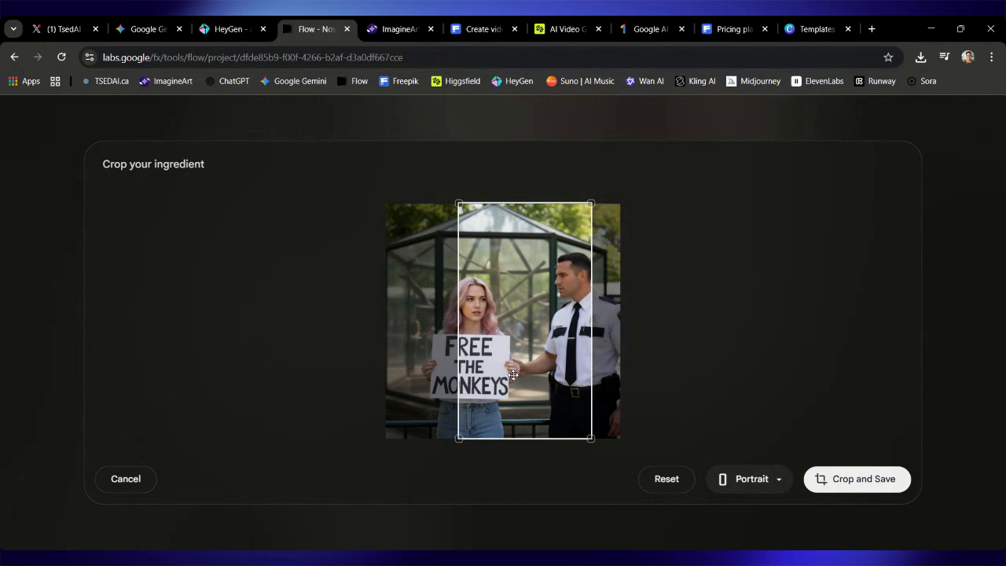
{"action": "left_click", "coordinate": [822, 481]}
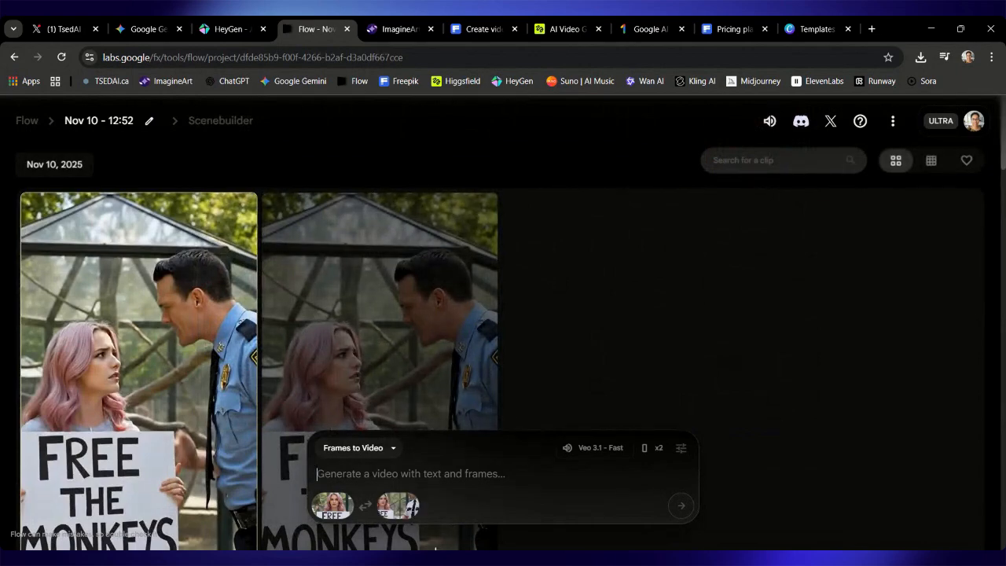
Paste the full Scene 3 prompt beginning "Building directly from the tense standoff in Scene 2" and generate the video from both frames.
{"action": "mouse_move", "coordinate": [401, 500]}
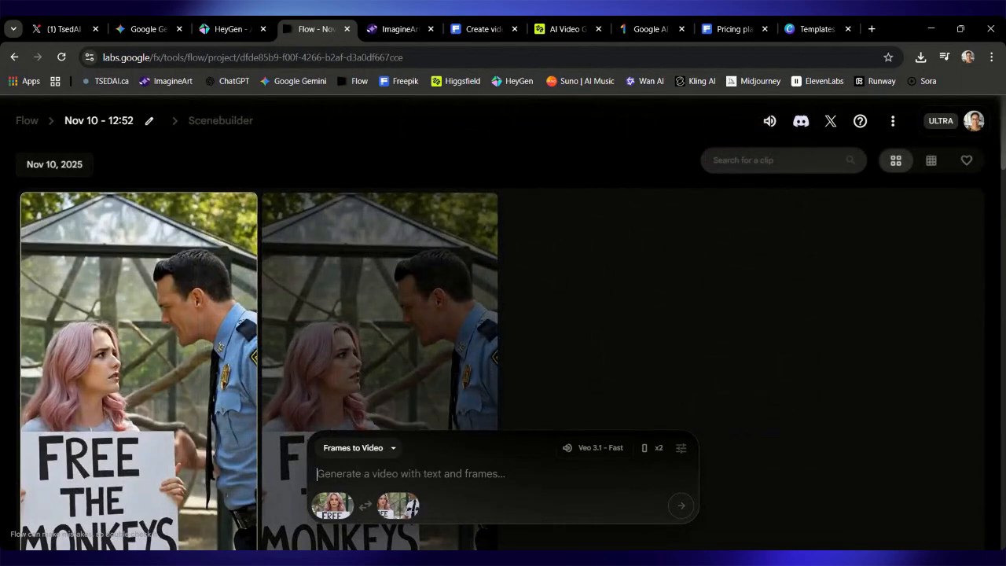
{"action": "key", "text": "ctrl+v"}
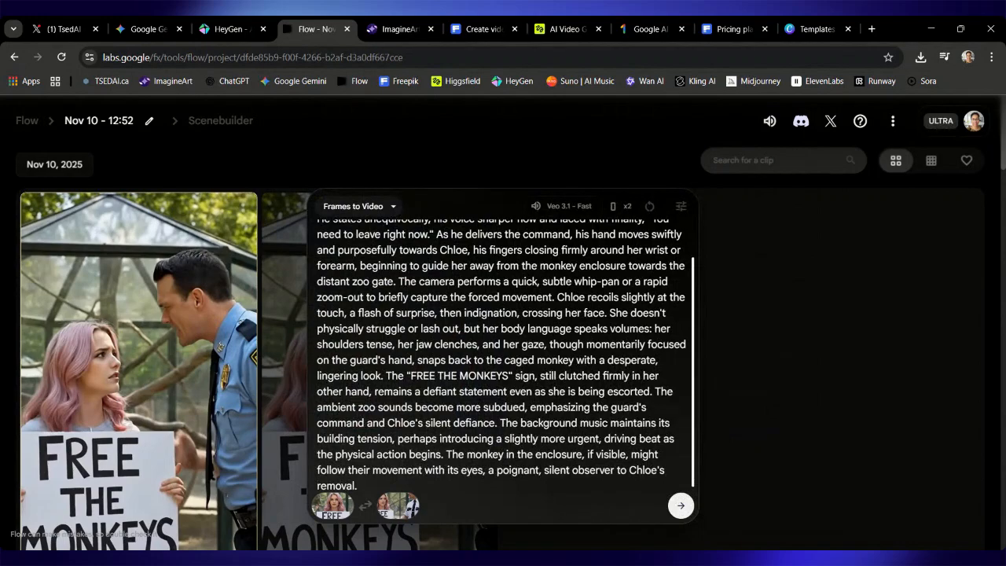
{"action": "scroll", "coordinate": [503, 353], "scroll_direction": "up", "scroll_amount": 1}
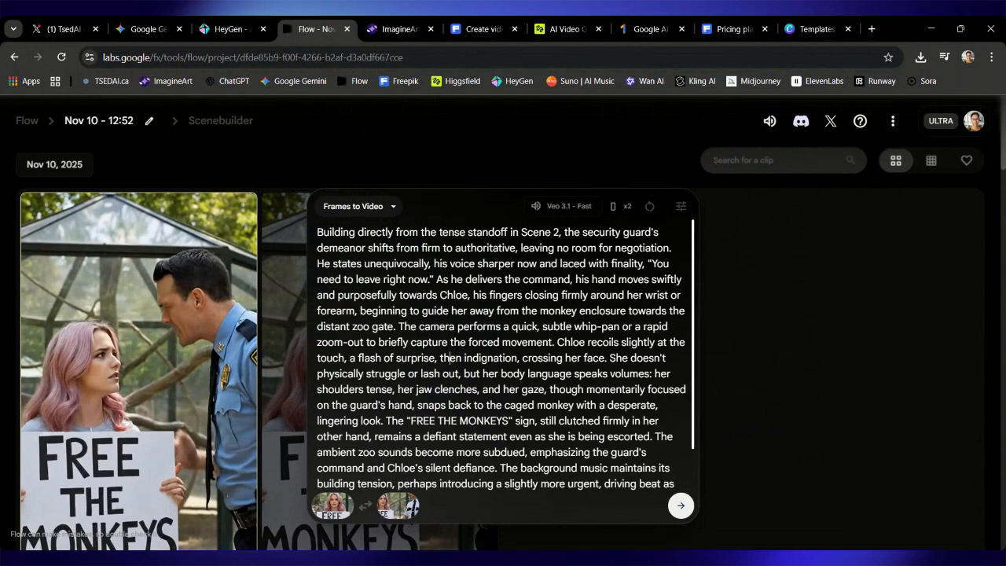
{"action": "key", "text": "ctrl+a"}
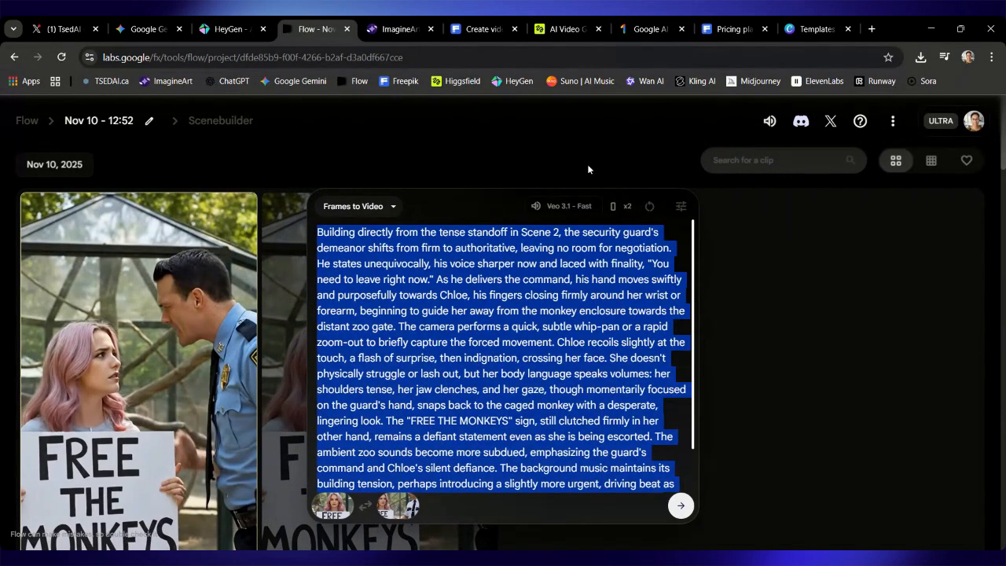
{"action": "left_click", "coordinate": [557, 248]}
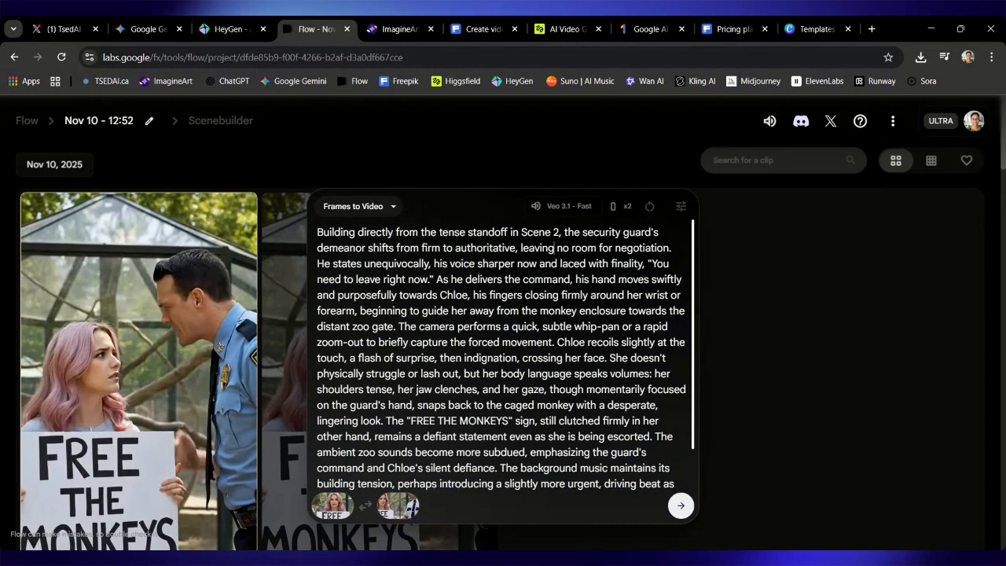
{"action": "left_click", "coordinate": [683, 507]}
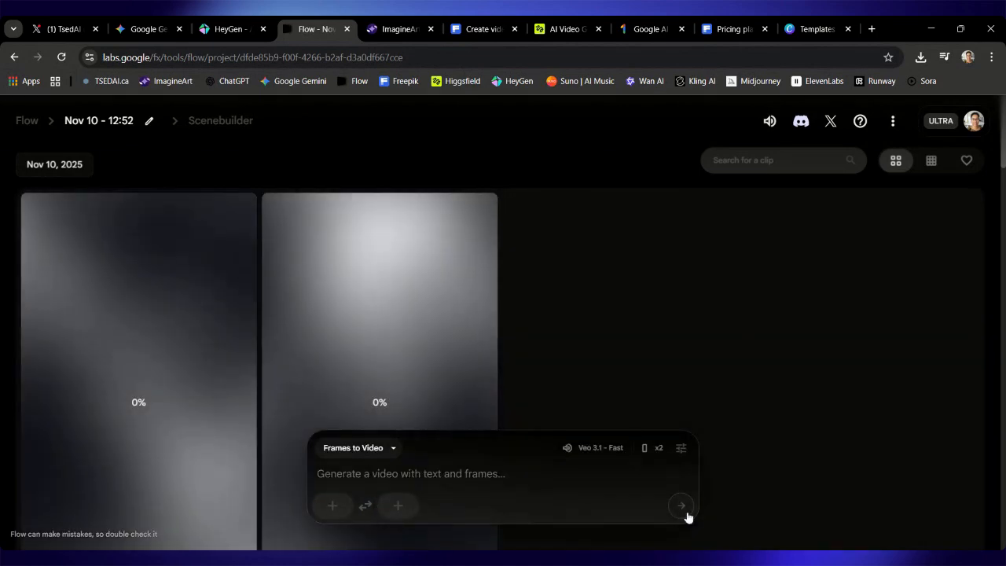
Play the first of the two regenerated Scene 3 clips with the blue-shirted guard in full screen.
{"action": "scroll", "coordinate": [256, 312], "scroll_direction": "down", "scroll_amount": 5}
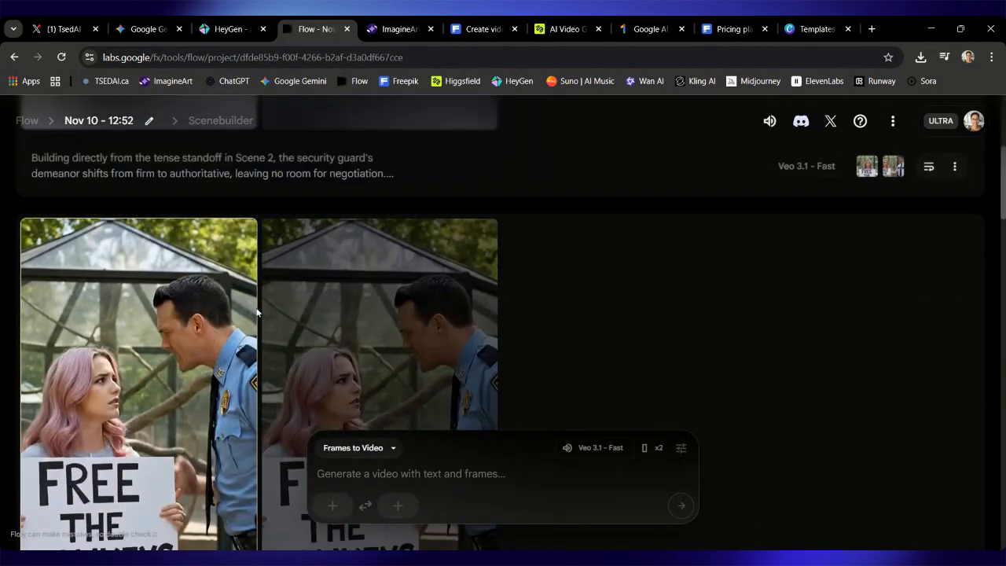
{"action": "scroll", "coordinate": [176, 262], "scroll_direction": "down", "scroll_amount": 1}
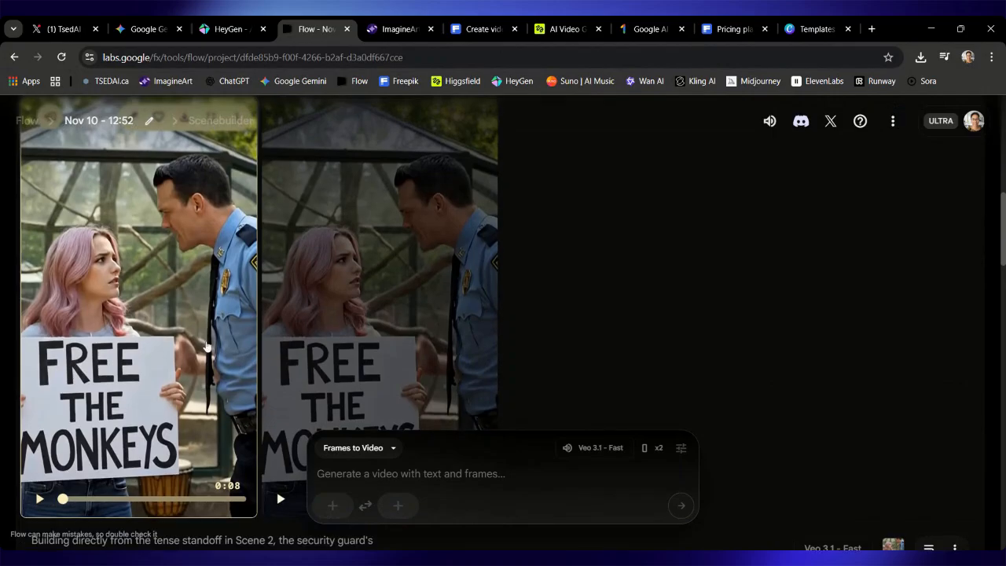
{"action": "scroll", "coordinate": [177, 261], "scroll_direction": "up", "scroll_amount": 1}
{"action": "left_click", "coordinate": [211, 158]}
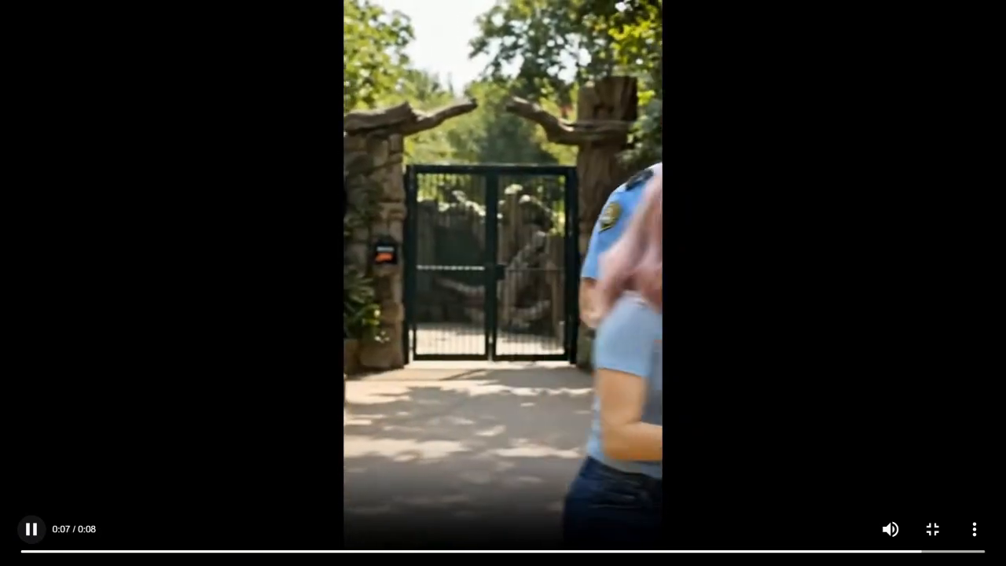
{"action": "key", "text": "Escape"}
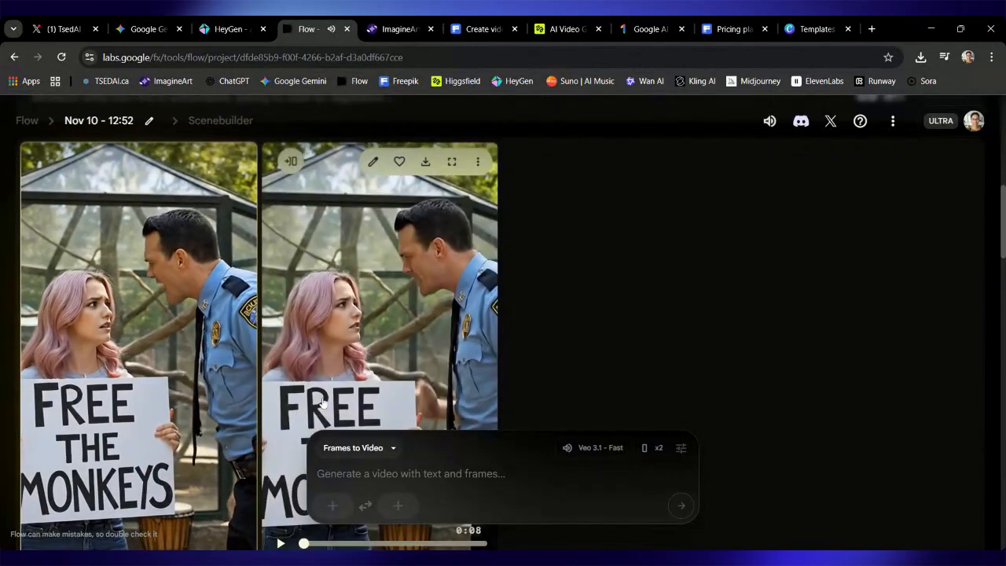
Play the second regenerated Scene 3 clip in full screen, and add the first clip of the pair to the scene.
{"action": "left_click", "coordinate": [280, 543]}
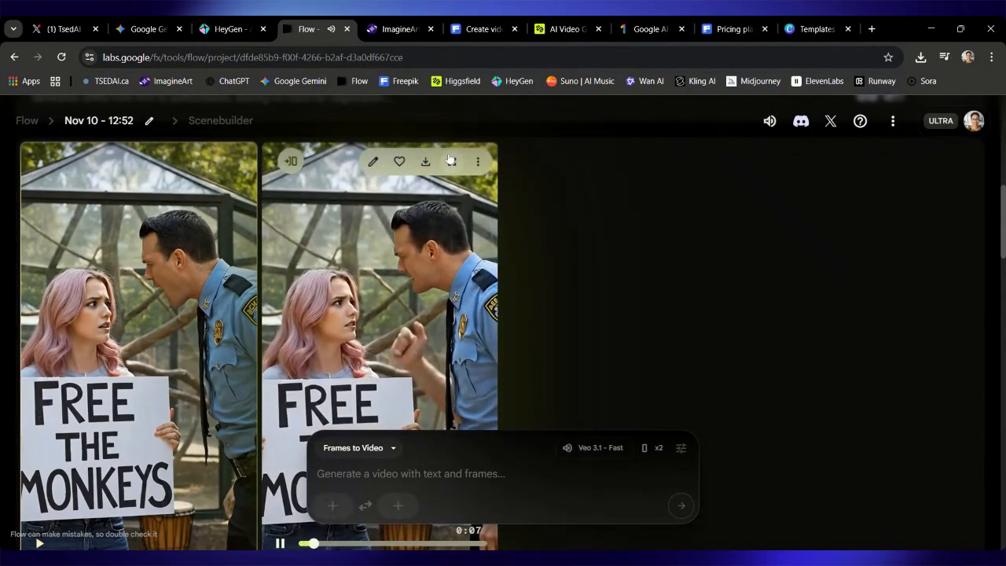
{"action": "left_click", "coordinate": [450, 160]}
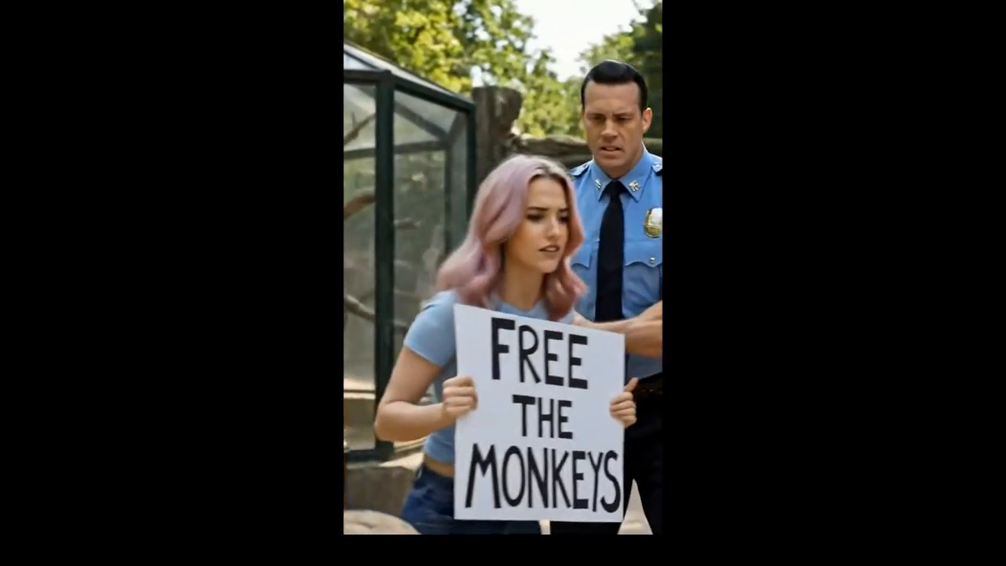
{"action": "key", "text": "Escape"}
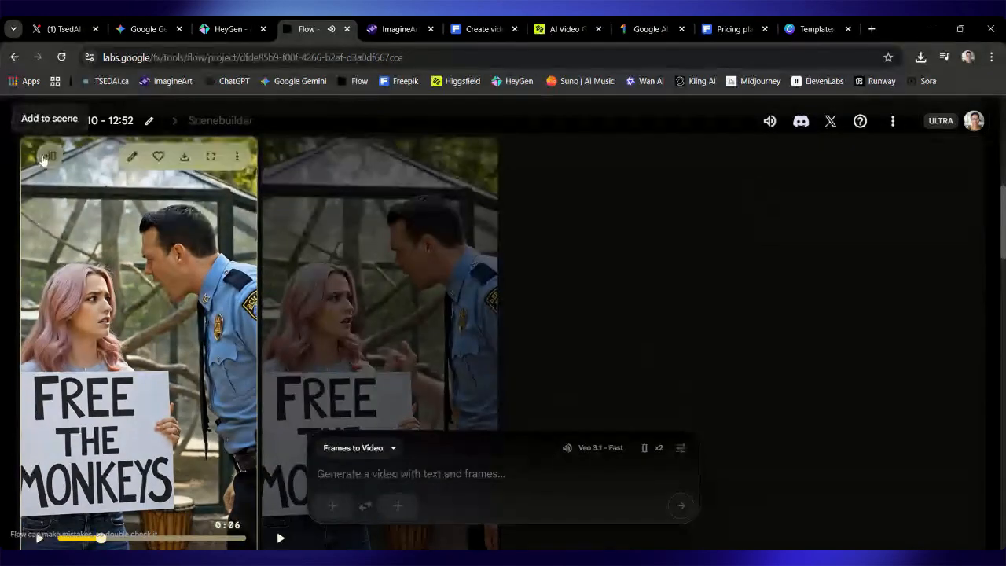
{"action": "left_click", "coordinate": [41, 157]}
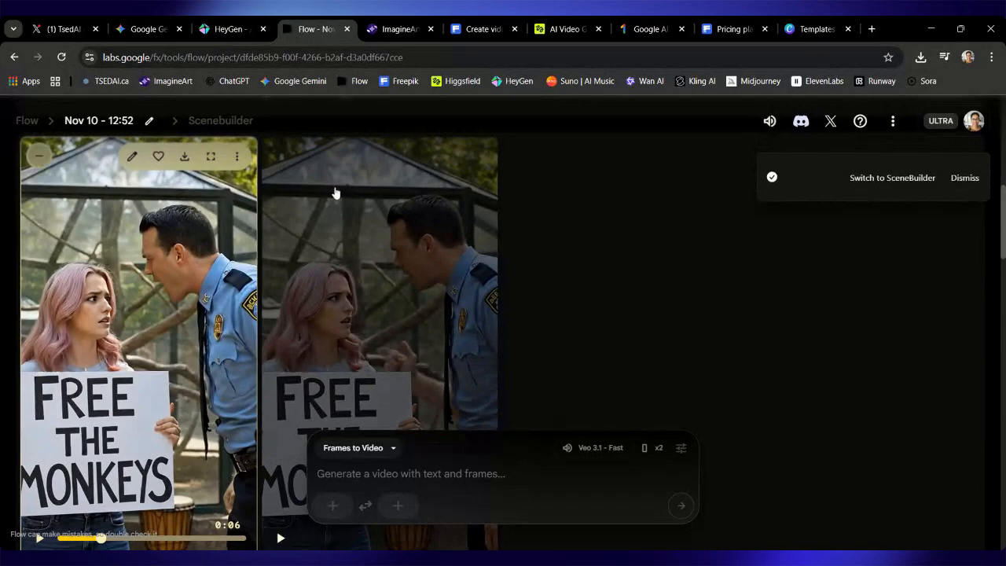
Look through the generated Scene 3 clips and check which start and end frames the newest one uses.
{"action": "scroll", "coordinate": [463, 343], "scroll_direction": "down", "scroll_amount": 4}
{"action": "scroll", "coordinate": [463, 343], "scroll_direction": "down", "scroll_amount": 2}
{"action": "scroll", "coordinate": [464, 343], "scroll_direction": "down", "scroll_amount": 2}
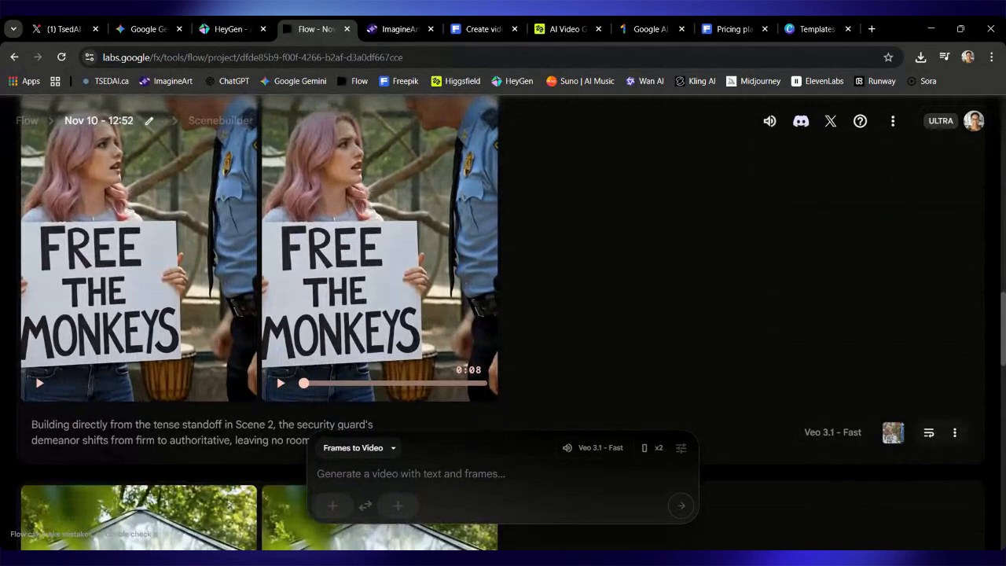
{"action": "scroll", "coordinate": [270, 334], "scroll_direction": "up", "scroll_amount": 1}
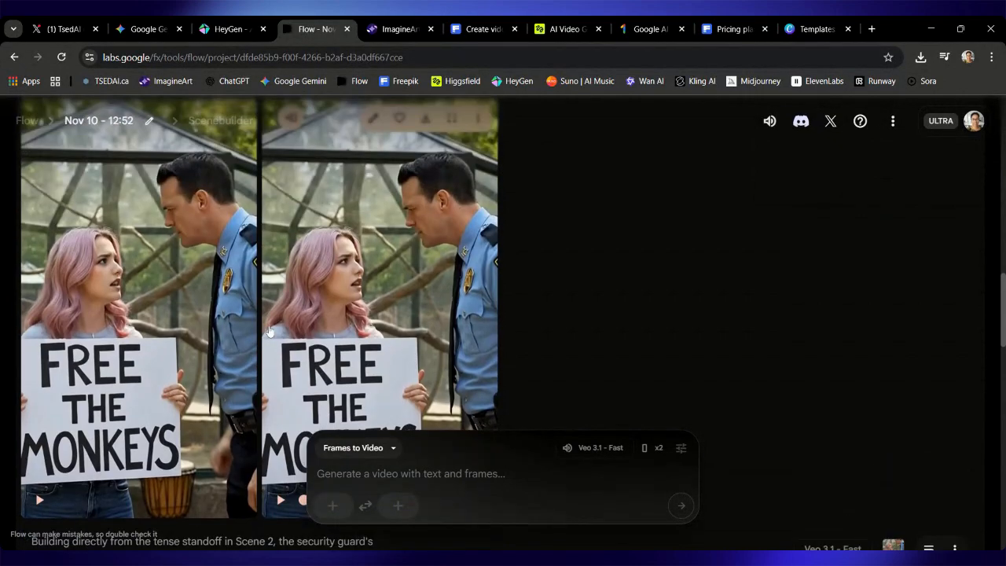
{"action": "scroll", "coordinate": [270, 334], "scroll_direction": "down", "scroll_amount": 4}
{"action": "scroll", "coordinate": [270, 332], "scroll_direction": "up", "scroll_amount": 1}
{"action": "scroll", "coordinate": [270, 332], "scroll_direction": "up", "scroll_amount": 3}
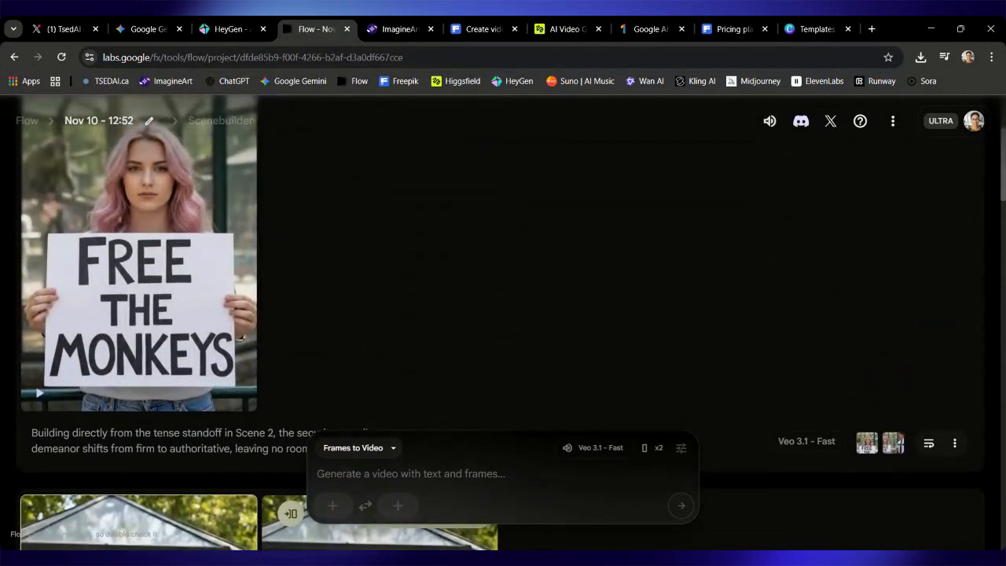
{"action": "scroll", "coordinate": [759, 288], "scroll_direction": "down", "scroll_amount": 3}
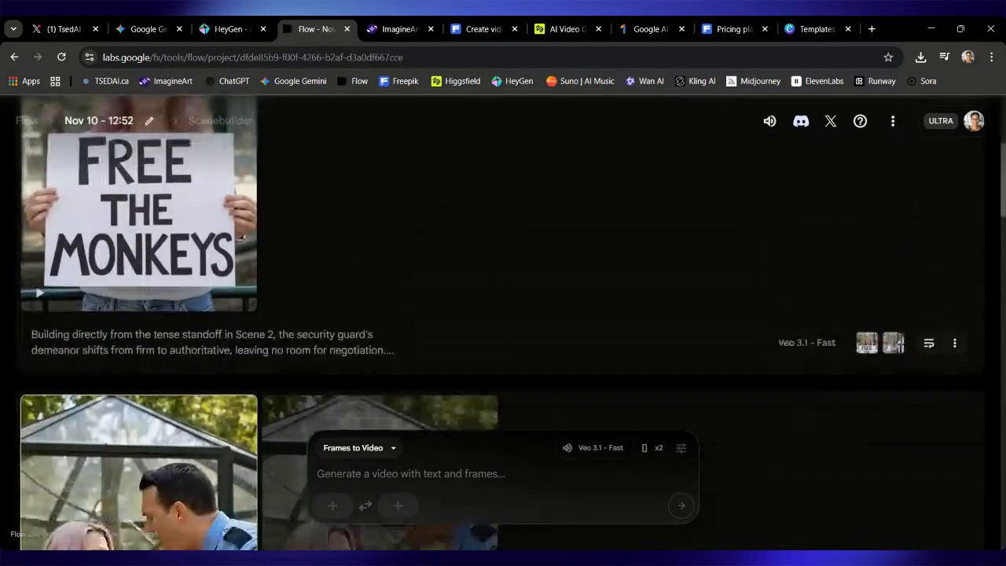
{"action": "mouse_move", "coordinate": [876, 280]}
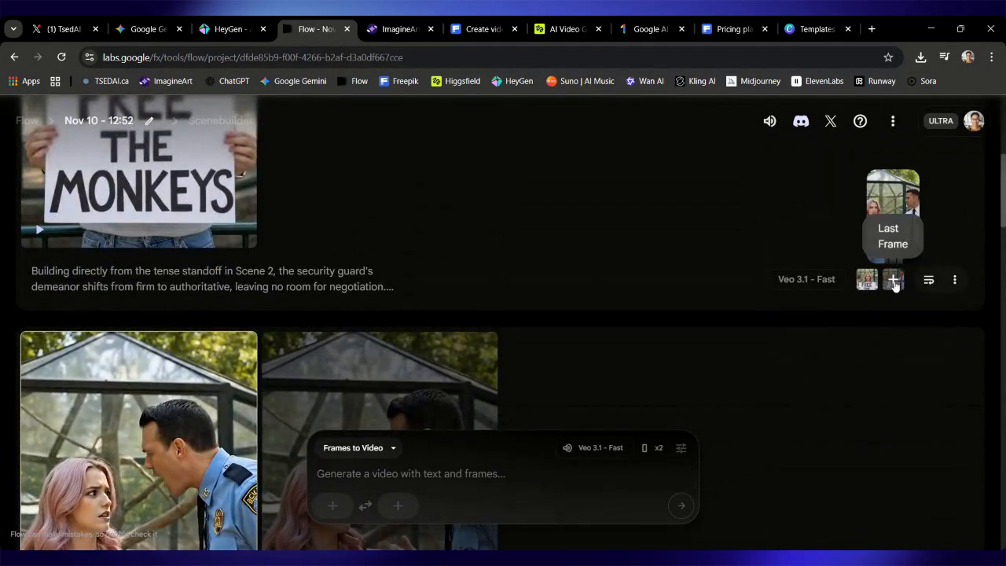
Play the newest clip made from the start and end frames, pause it, and open it in full screen.
{"action": "scroll", "coordinate": [118, 169], "scroll_direction": "up", "scroll_amount": 1}
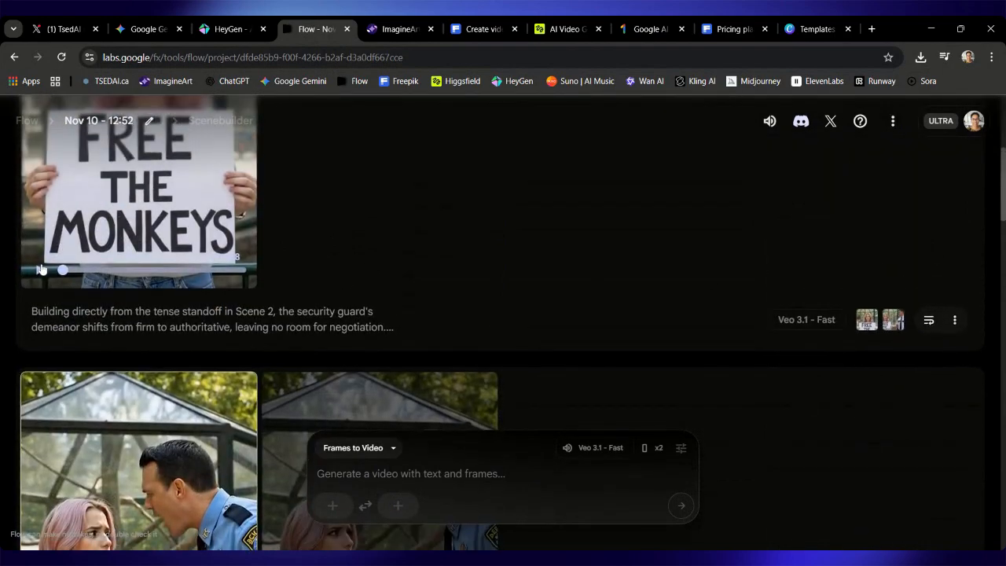
{"action": "scroll", "coordinate": [102, 239], "scroll_direction": "up", "scroll_amount": 3}
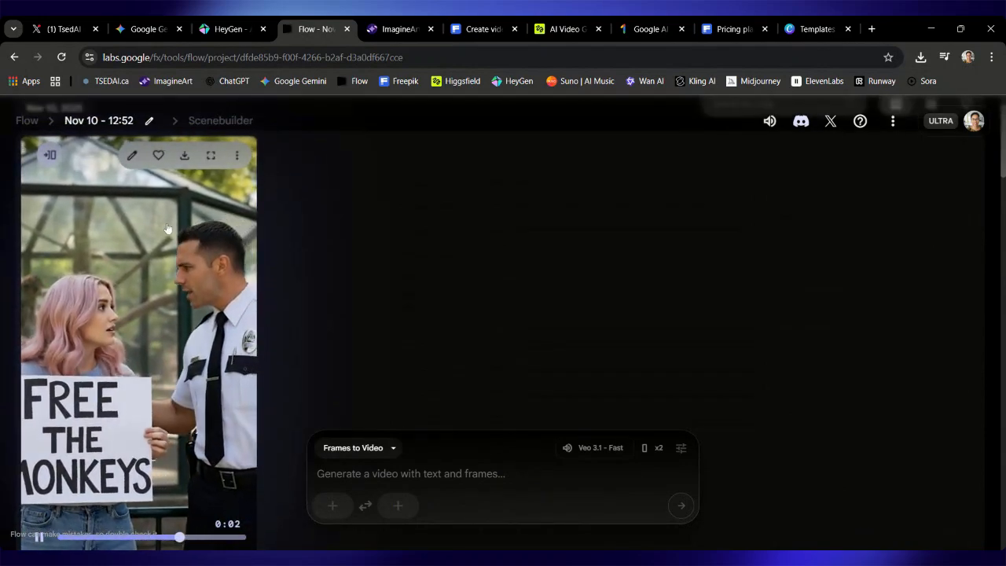
{"action": "left_click", "coordinate": [115, 283]}
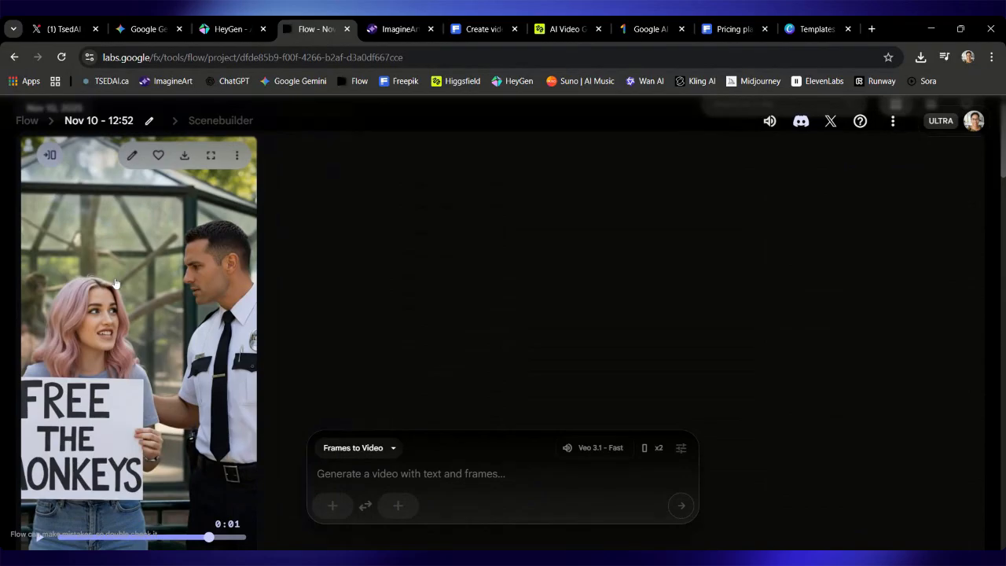
{"action": "left_click", "coordinate": [210, 156]}
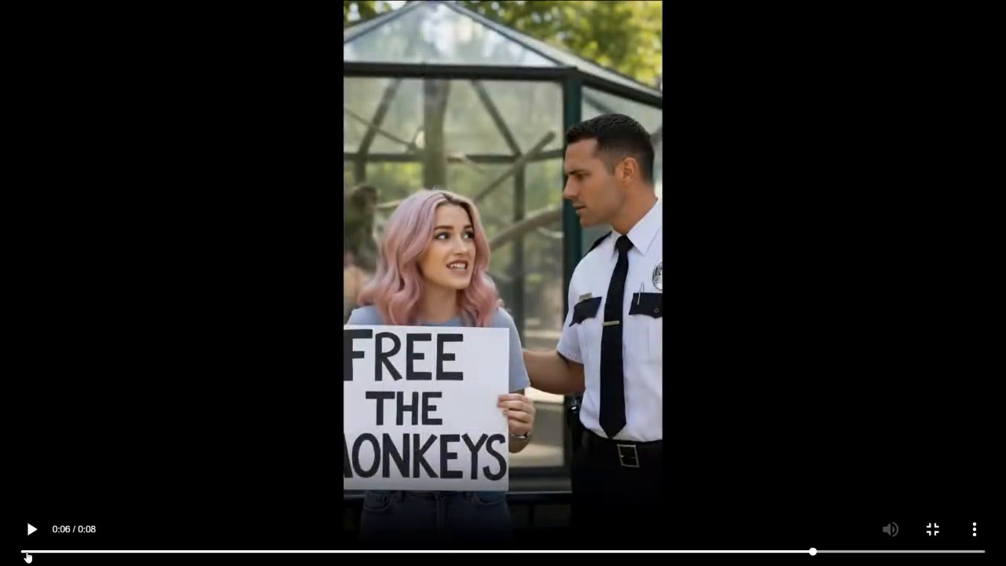
Replay the newest start-and-end-frame clip from its beginning in full screen, and look over its entry in the project.
{"action": "left_click", "coordinate": [25, 553]}
{"action": "left_click", "coordinate": [30, 531]}
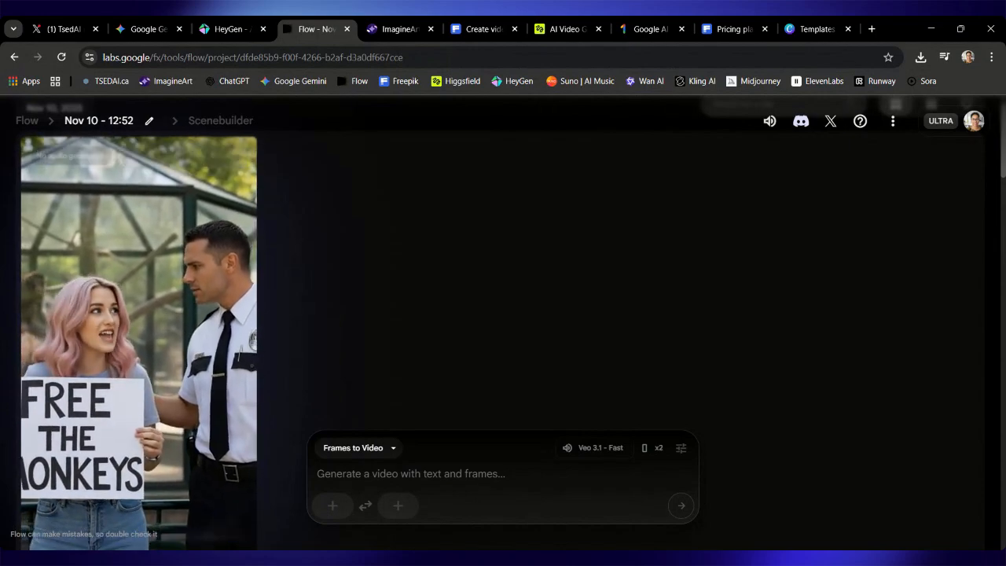
{"action": "scroll", "coordinate": [55, 492], "scroll_direction": "down", "scroll_amount": 1}
{"action": "scroll", "coordinate": [52, 490], "scroll_direction": "down", "scroll_amount": 1}
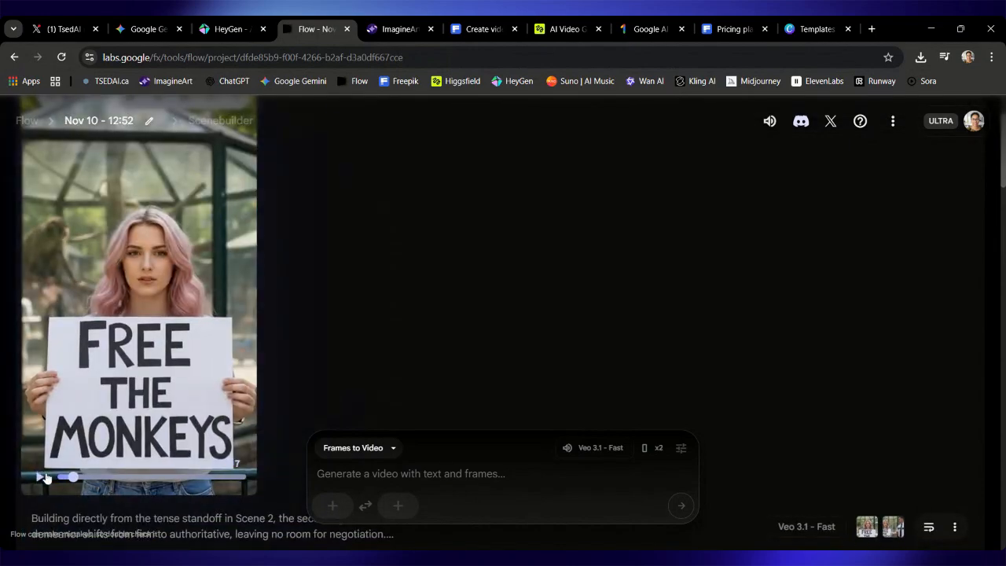
{"action": "scroll", "coordinate": [48, 441], "scroll_direction": "up", "scroll_amount": 3}
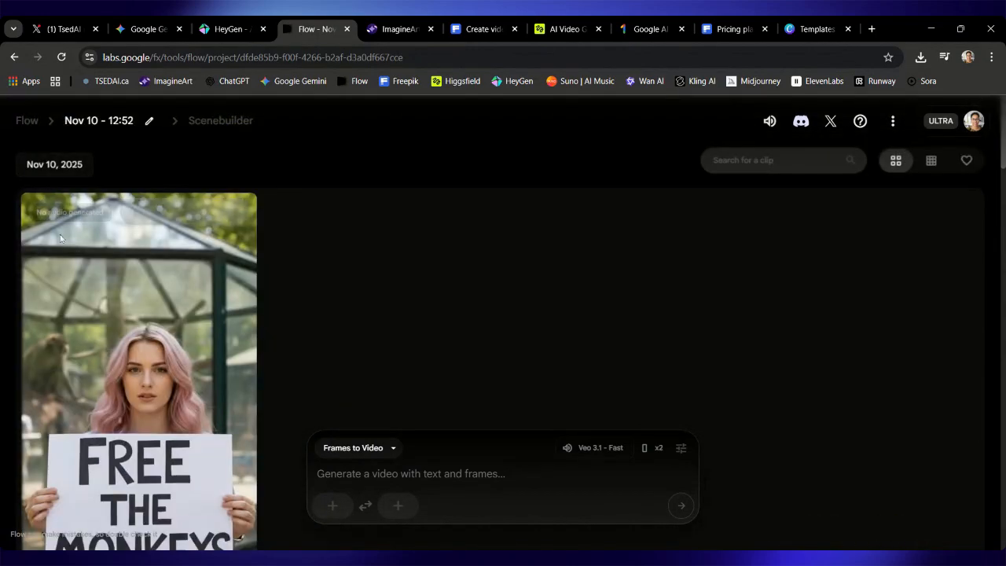
Open the assembled scene in Scenebuilder and play it through in full screen.
{"action": "left_click", "coordinate": [220, 120]}
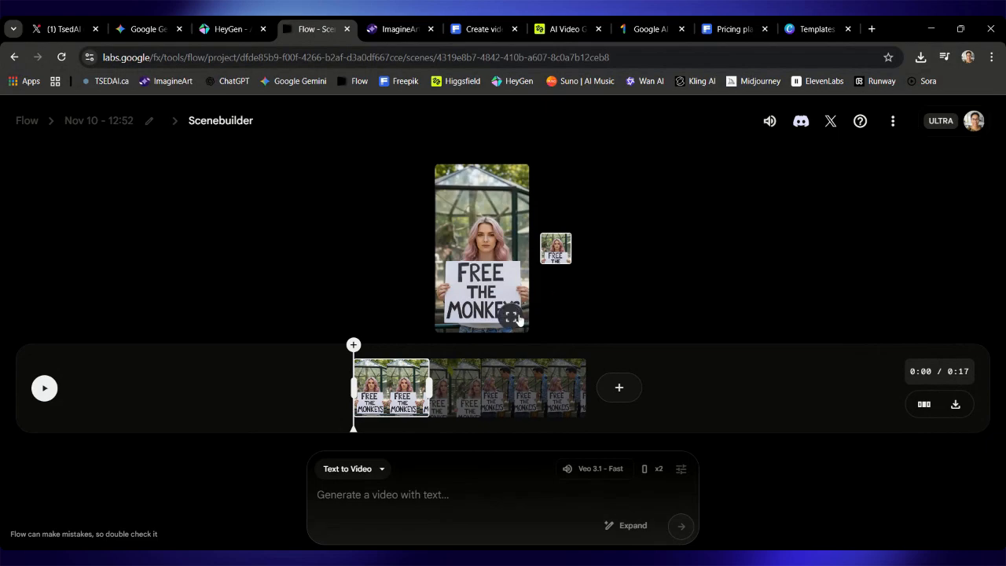
{"action": "left_click", "coordinate": [512, 317]}
{"action": "left_click", "coordinate": [33, 545]}
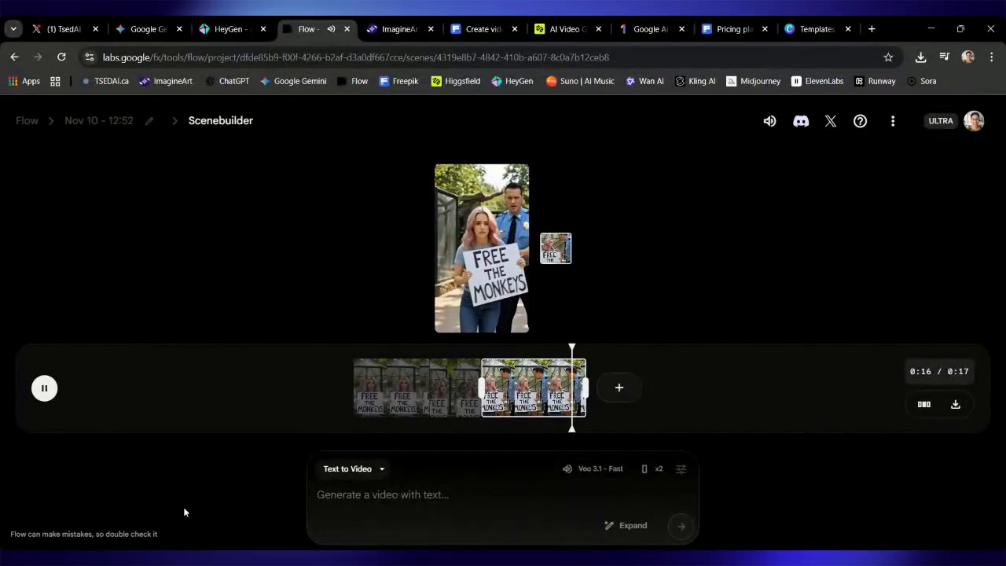
Adjust the cut between the second and third clips on the scene timeline.
{"action": "left_click", "coordinate": [451, 386]}
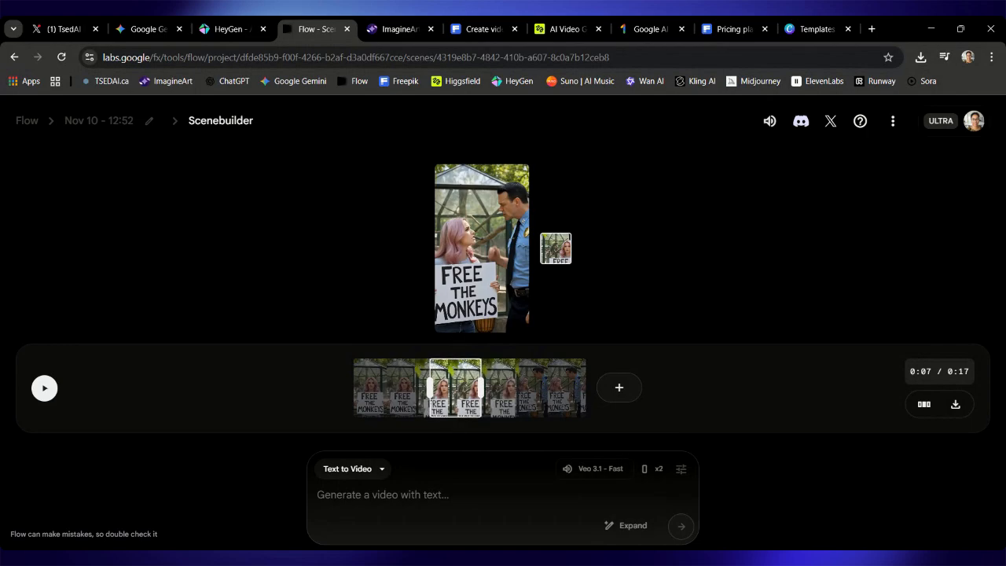
{"action": "left_click_drag", "start_coordinate": [480, 386], "coordinate": [488, 396]}
{"action": "left_click", "coordinate": [506, 400]}
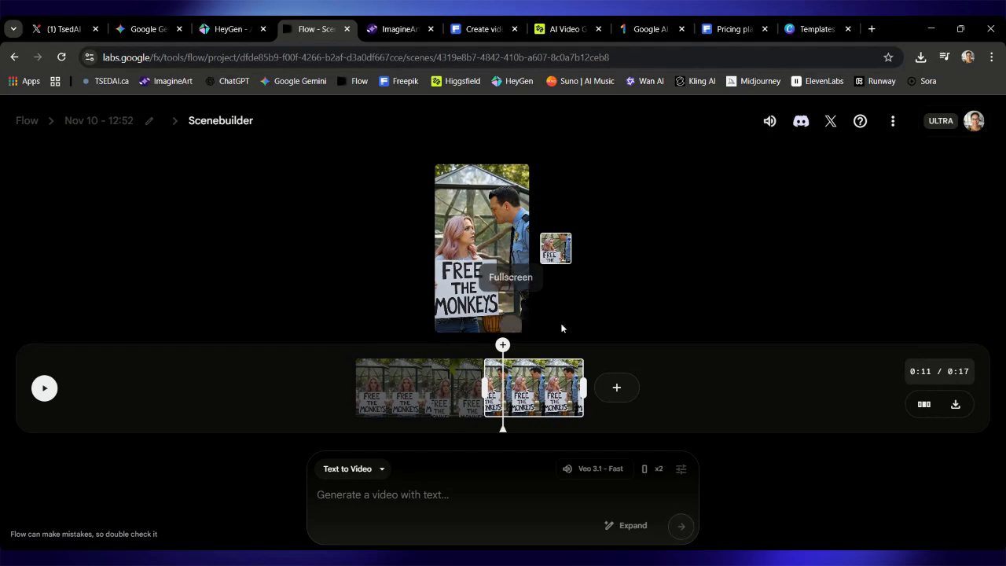
Replay the re-trimmed scene from the very beginning in full screen, and pause playback in the first clip.
{"action": "left_click", "coordinate": [511, 326]}
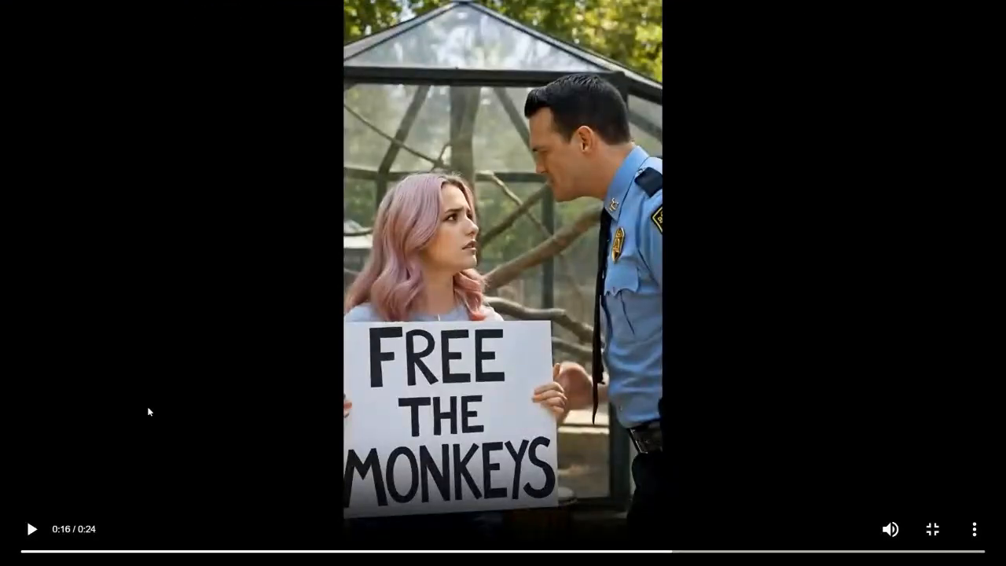
{"action": "left_click", "coordinate": [31, 530]}
{"action": "left_click", "coordinate": [28, 555]}
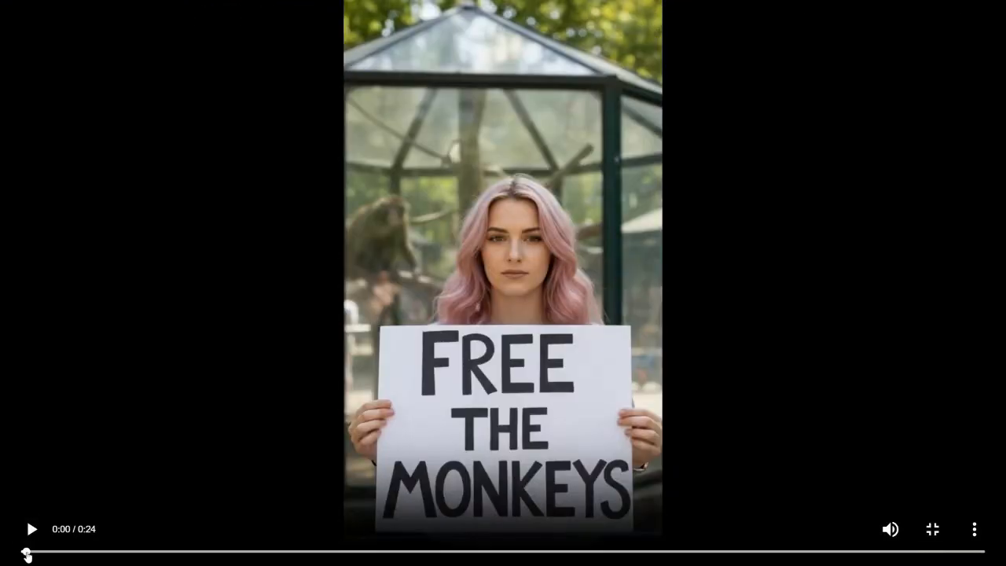
{"action": "left_click", "coordinate": [31, 531]}
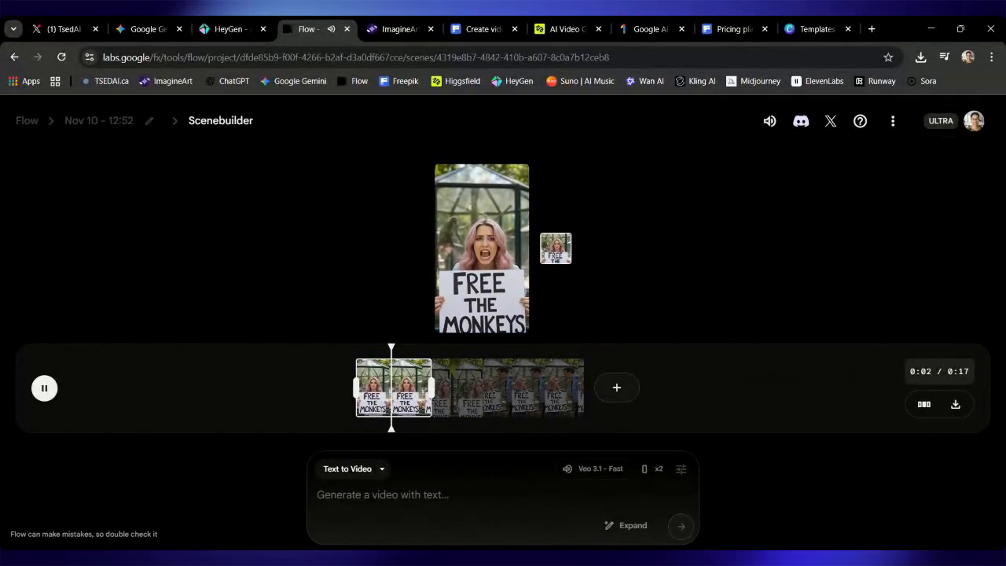
{"action": "left_click", "coordinate": [44, 388]}
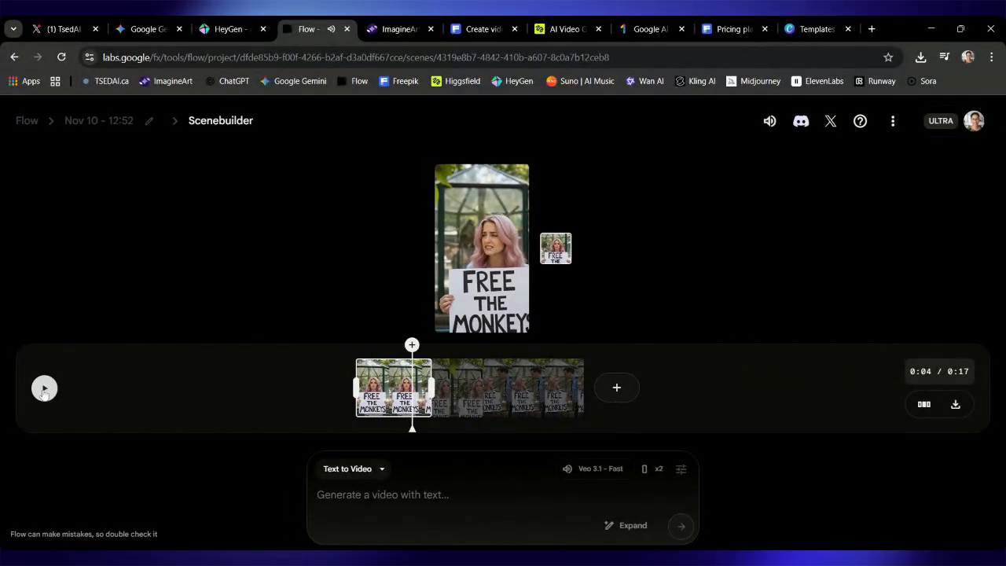
Switch to Gemini and draft a request for a prompt animating the interview scene, with the protester saying people should boycott the zoo.
{"action": "left_click", "coordinate": [138, 27]}
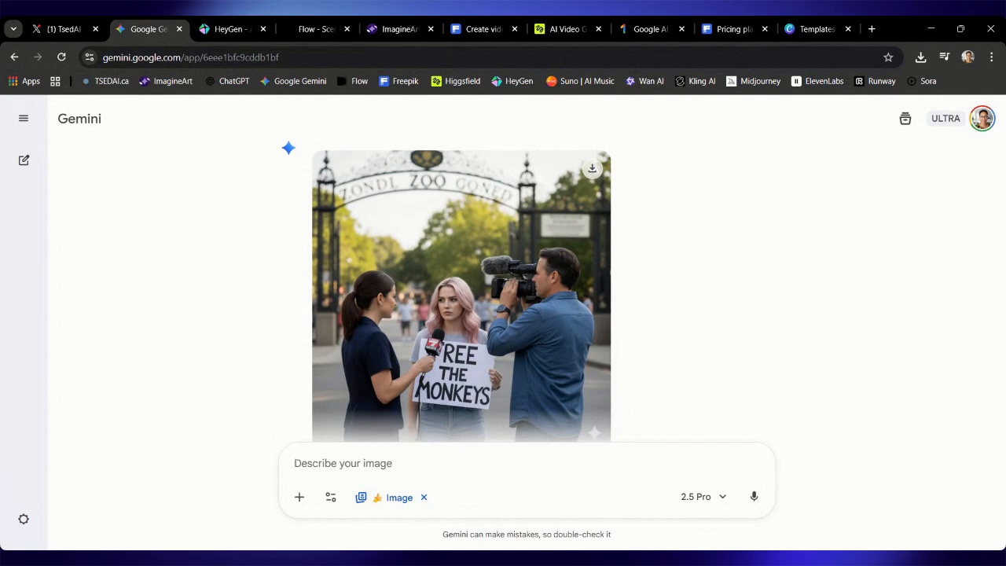
{"action": "type", "text": "can you gi"}
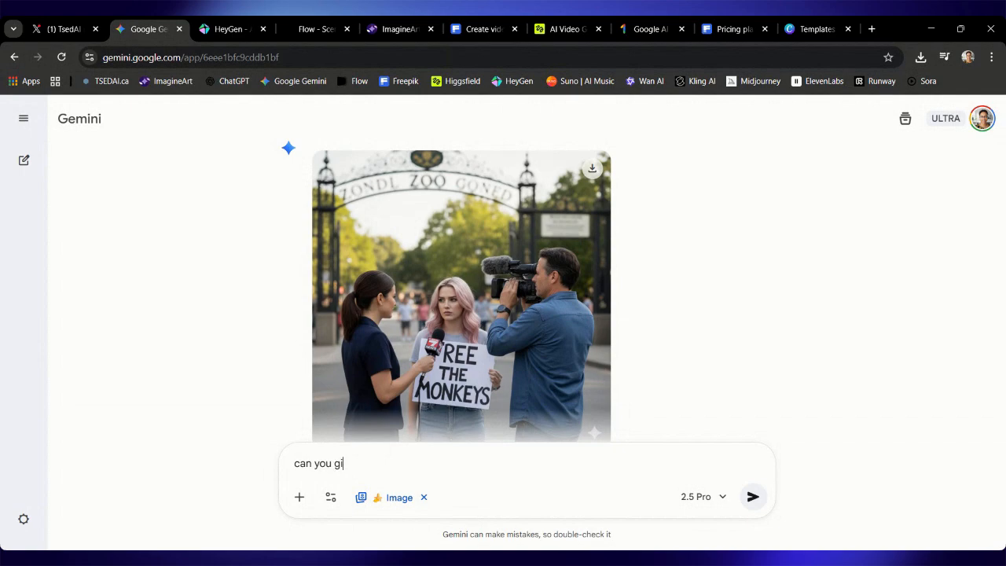
{"action": "type", "text": "ve a propmpt to animat"}
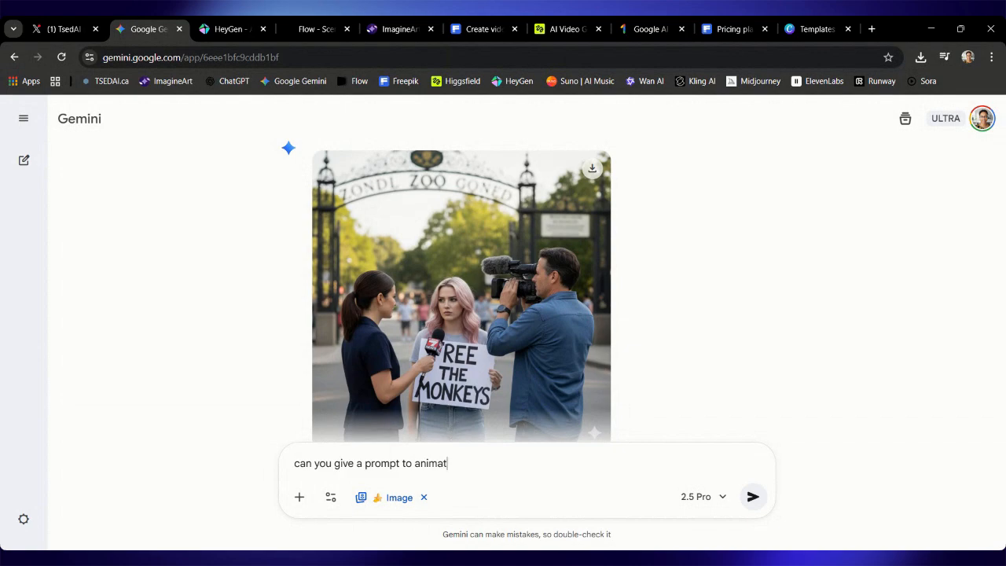
{"action": "type", "text": "e this scene."}
{"action": "type", "text": " maybe make "}
{"action": "type", "text": "ch"}
{"action": "type", "text": "loe sa"}
{"action": "type", "text": "y th"}
{"action": "type", "text": "at"}
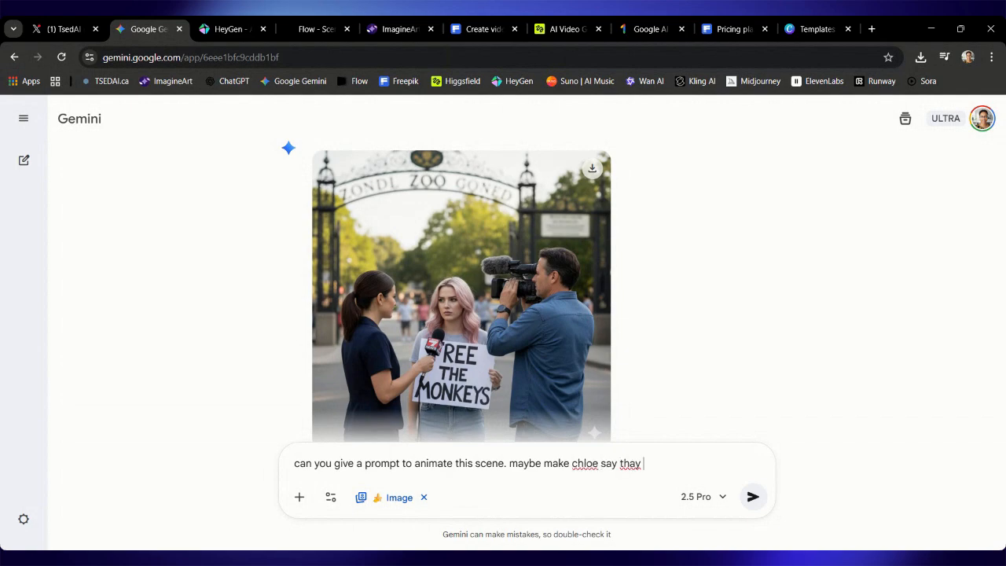
{"action": "key", "text": "BackSpace"}
{"action": "type", "text": "t people should boycot"}
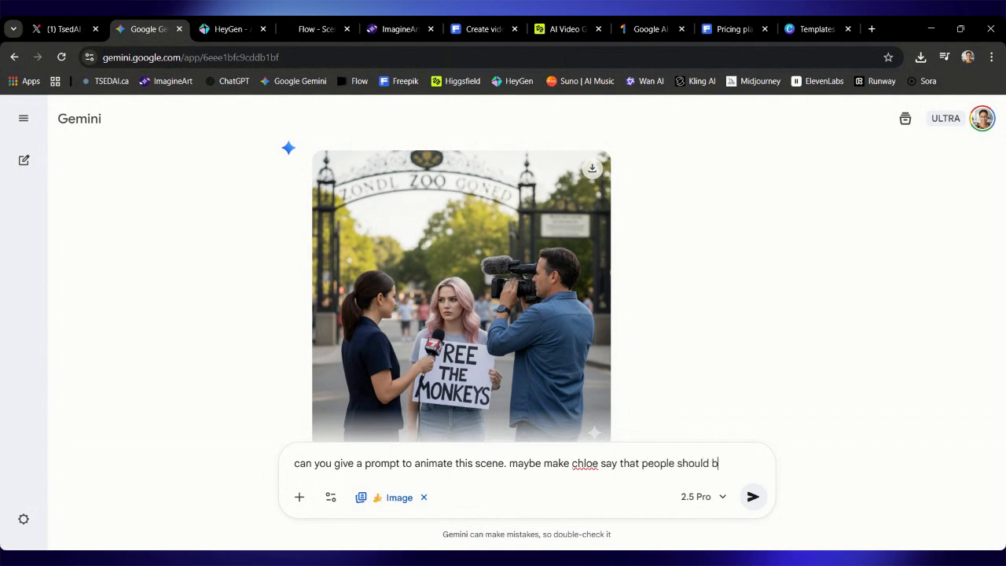
{"action": "key", "text": "BackSpace"}
{"action": "key", "text": "BackSpace"}
{"action": "type", "text": "ot"}
{"action": "key", "text": "BackSpace"}
{"action": "type", "text": "tt the zoo"}
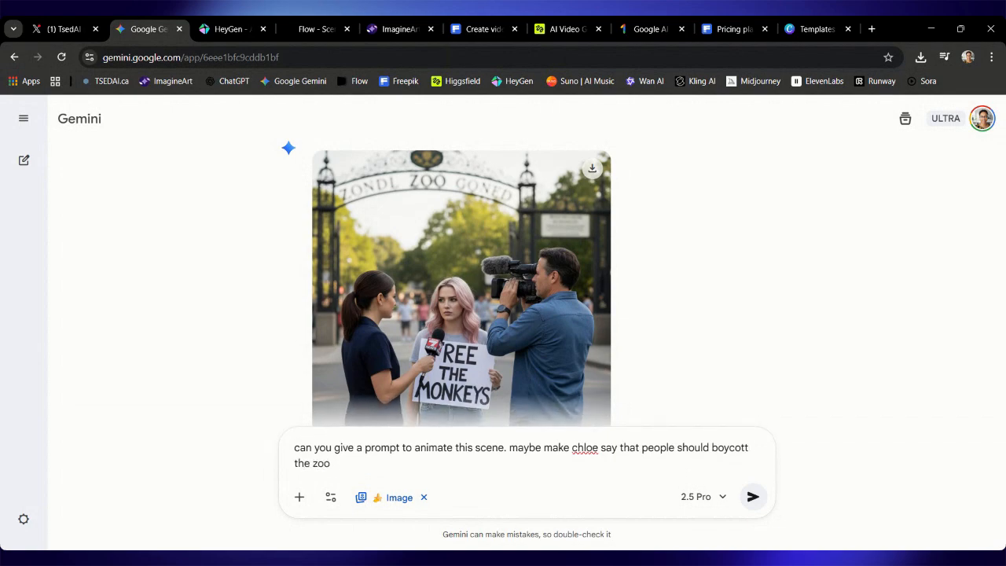
Reword the draft so the protester is "telling the reporter that people should boycott the zoo.".
{"action": "type", "text": "nani"}
{"action": "key", "text": "BackSpace"}
{"action": "key", "text": "BackSpace"}
{"action": "key", "text": "BackSpace"}
{"action": "key", "text": "BackSpace"}
{"action": "key", "text": "BackSpace"}
{"action": "key", "text": "BackSpace"}
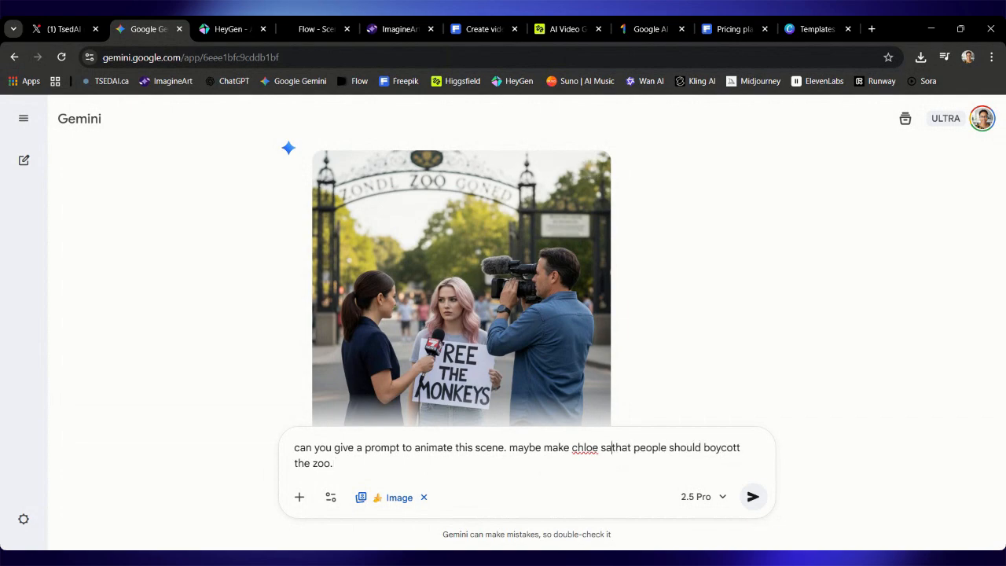
{"action": "type", "text": "telling the report"}
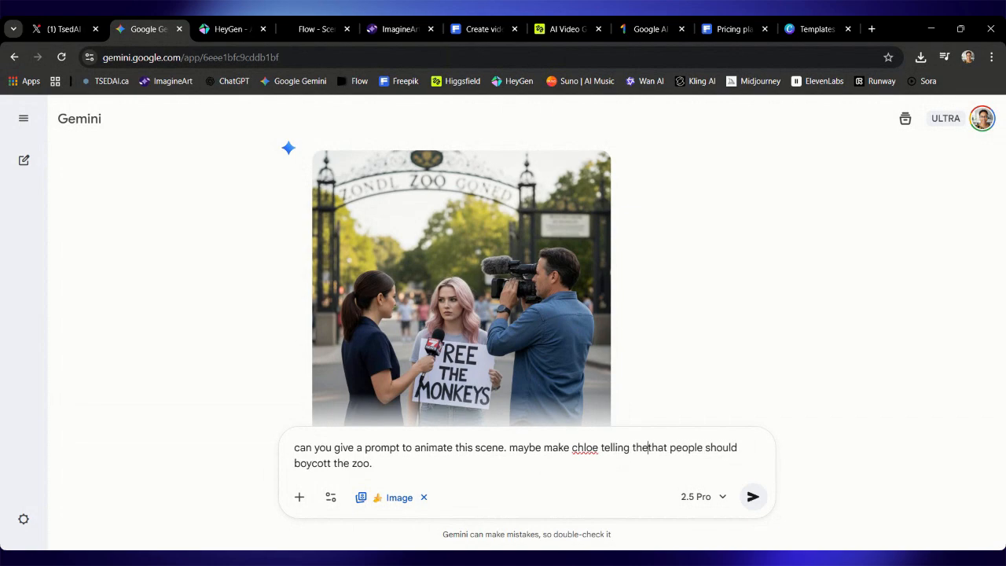
{"action": "type", "text": "er"}
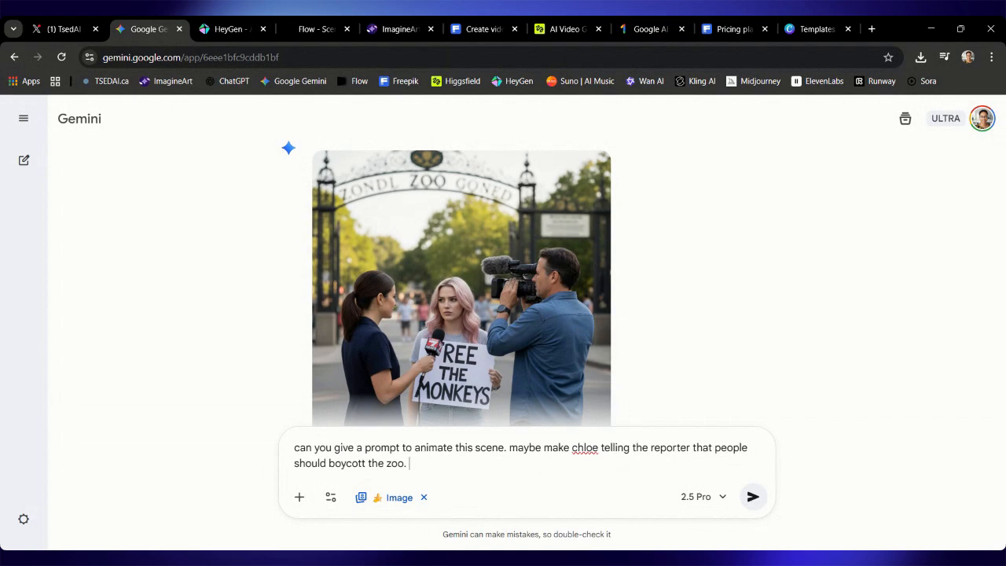
{"action": "type", "text": "and demand the monkey to"}
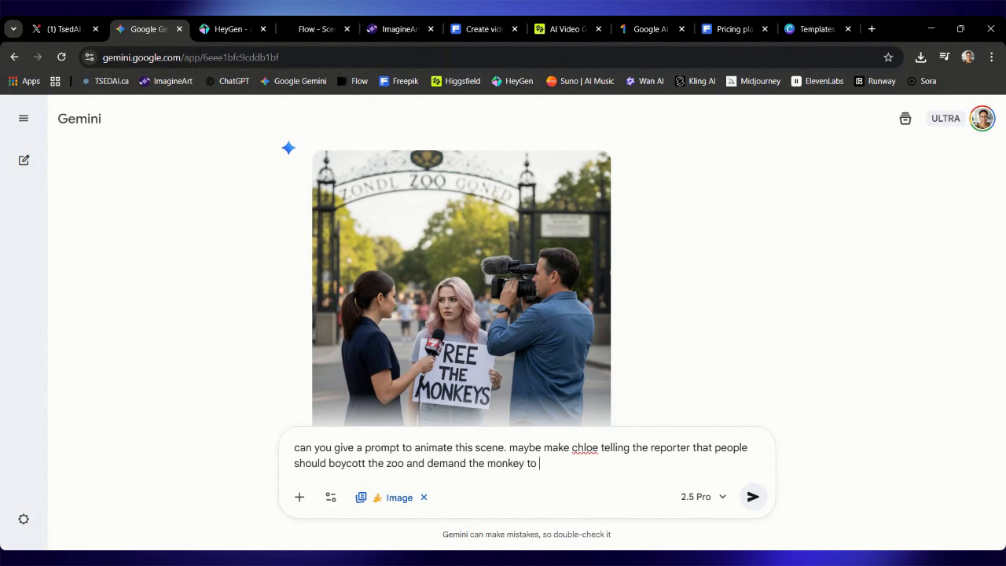
{"action": "type", "text": " be"}
{"action": "key", "text": "BackSpace"}
{"action": "key", "text": "BackSpace"}
{"action": "key", "text": "BackSpace"}
{"action": "key", "text": "BackSpace"}
{"action": "key", "text": "BackSpace"}
{"action": "key", "text": "BackSpace"}
{"action": "key", "text": "BackSpace"}
{"action": "key", "text": "BackSpace"}
{"action": "key", "text": "BackSpace"}
{"action": "key", "text": "BackSpace"}
{"action": "key", "text": "BackSpace"}
{"action": "key", "text": "BackSpace"}
{"action": "key", "text": "BackSpace"}
{"action": "key", "text": "BackSpace"}
{"action": "key", "text": "BackSpace"}
{"action": "key", "text": "BackSpace"}
{"action": "key", "text": "BackSpace"}
{"action": "key", "text": "BackSpace"}
{"action": "key", "text": "BackSpace"}
{"action": "key", "text": "BackSpace"}
Add "make it suitable for 8 seconds" to the animation prompt request and send it.
{"action": "type", "text": "make it sui"}
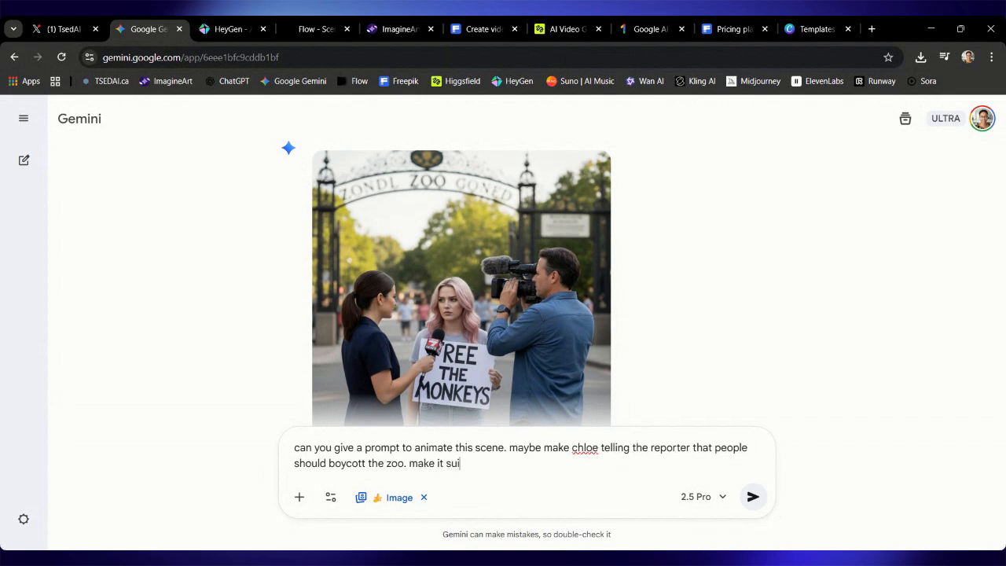
{"action": "type", "text": "table for 87 sec"}
{"action": "key", "text": "BackSpace"}
{"action": "key", "text": "BackSpace"}
{"action": "key", "text": "BackSpace"}
{"action": "key", "text": "BackSpace"}
{"action": "key", "text": "BackSpace"}
{"action": "type", "text": "seononds"}
{"action": "key", "text": "Return"}
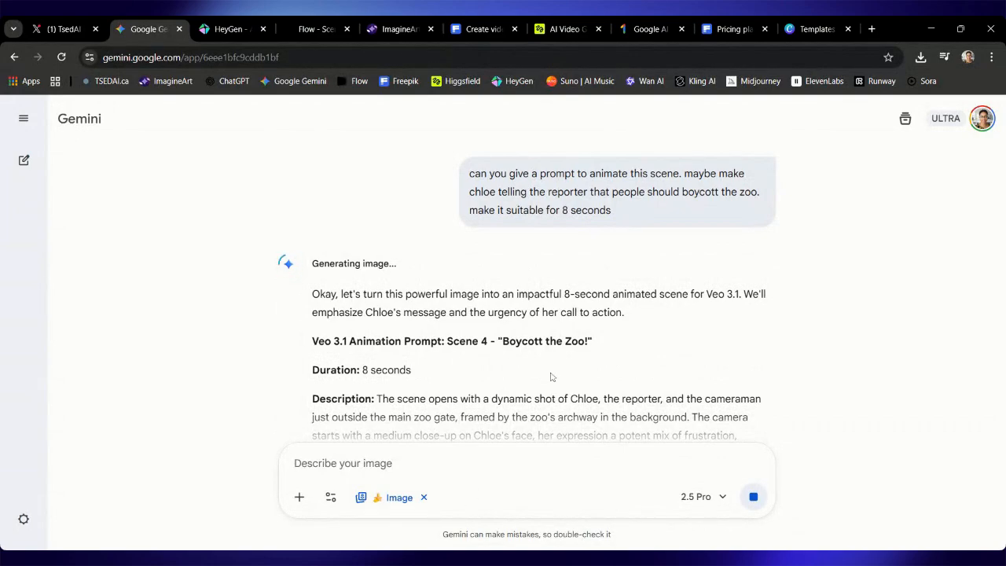
Review the generated Scene 4 prompt and image, and ask "can you give me her dialogue script in one paragraph".
{"action": "scroll", "coordinate": [552, 377], "scroll_direction": "down", "scroll_amount": 2}
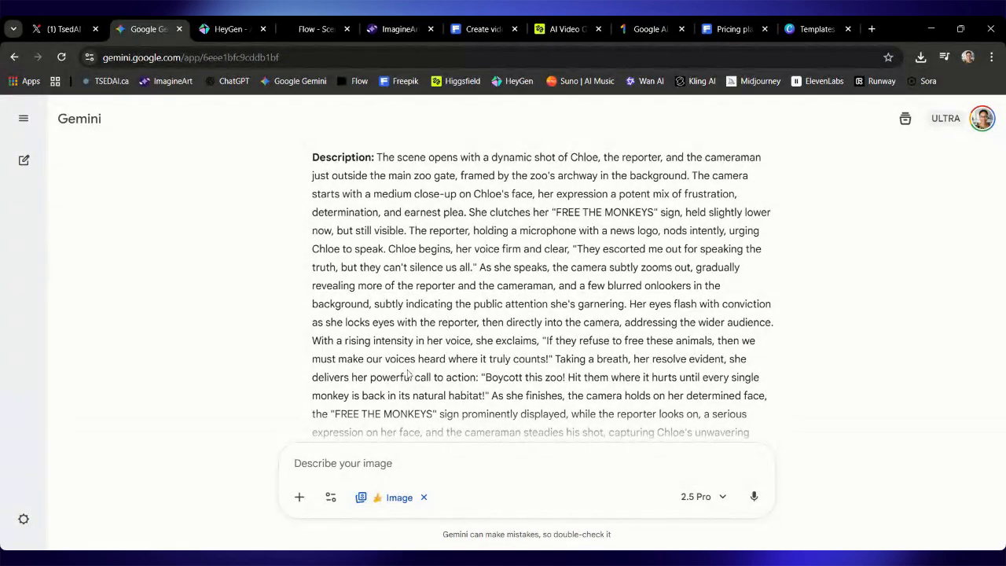
{"action": "scroll", "coordinate": [542, 291], "scroll_direction": "down", "scroll_amount": 1}
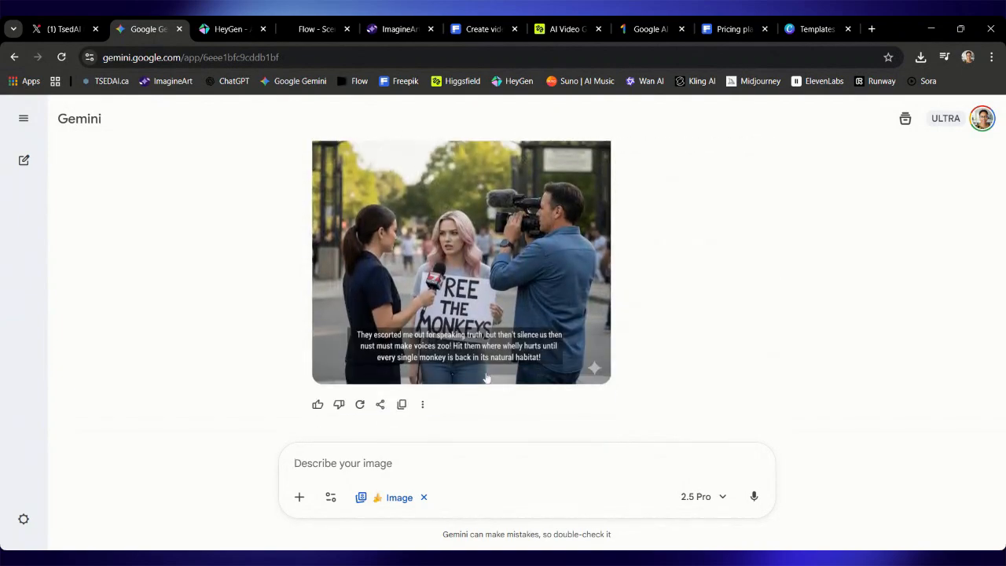
{"action": "scroll", "coordinate": [499, 317], "scroll_direction": "up", "scroll_amount": 1}
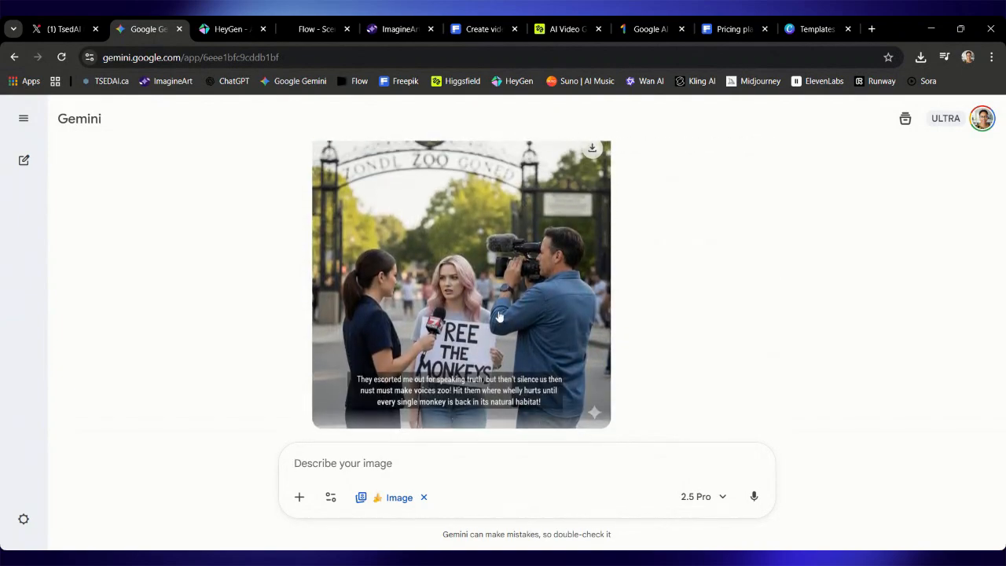
{"action": "scroll", "coordinate": [499, 317], "scroll_direction": "up", "scroll_amount": 12}
{"action": "scroll", "coordinate": [499, 317], "scroll_direction": "down", "scroll_amount": 4}
{"action": "scroll", "coordinate": [499, 379], "scroll_direction": "down", "scroll_amount": 5}
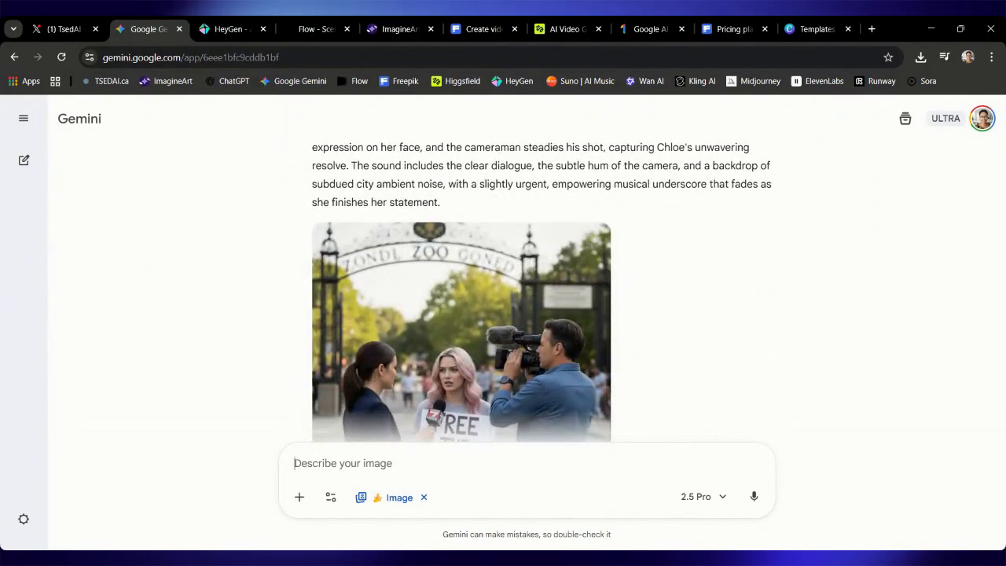
{"action": "type", "text": "can you give me her dialogue script in one para"}
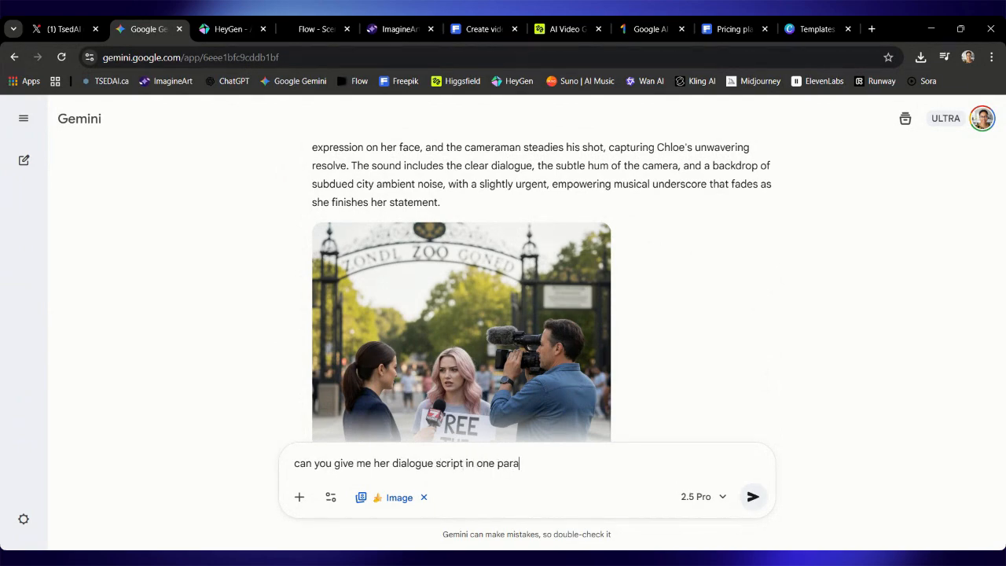
{"action": "type", "text": "gr"}
{"action": "key", "text": "BackSpace"}
{"action": "key", "text": "BackSpace"}
{"action": "type", "text": "graph"}
{"action": "key", "text": "Return"}
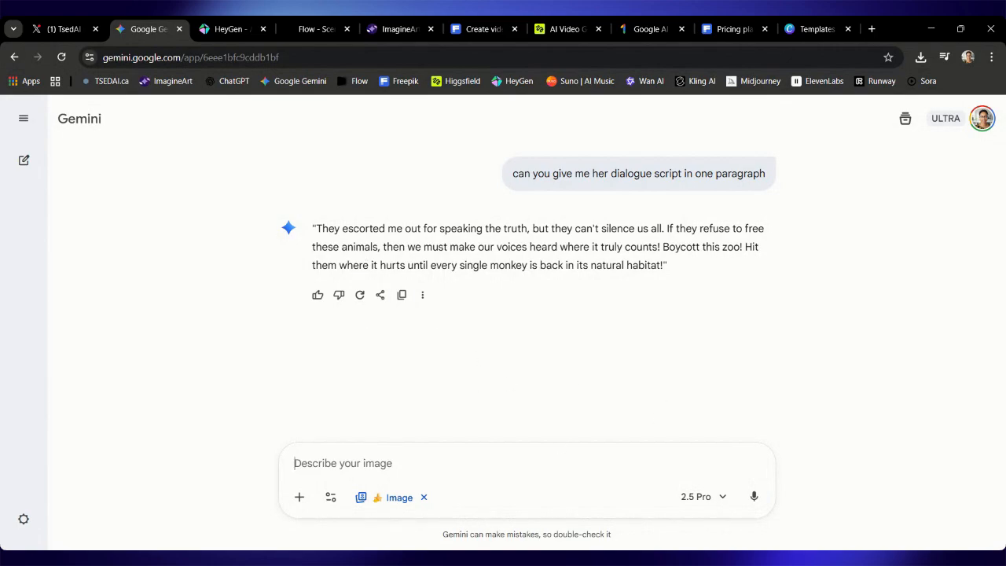
Try to ask for a briefer version of her dialogue script, and stop the response to the incomplete message.
{"action": "left_click_drag", "start_coordinate": [314, 228], "coordinate": [665, 266]}
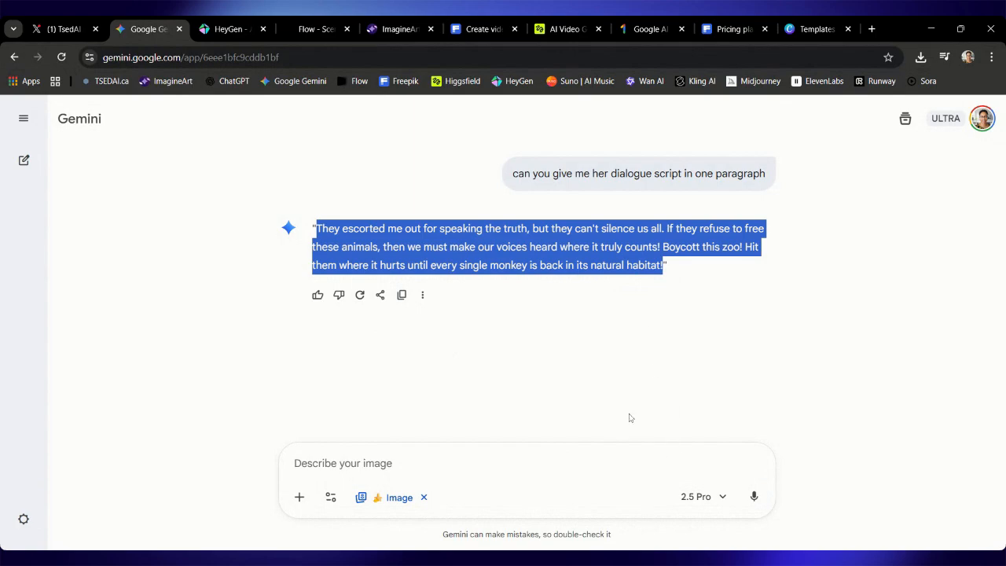
{"action": "left_click", "coordinate": [409, 451]}
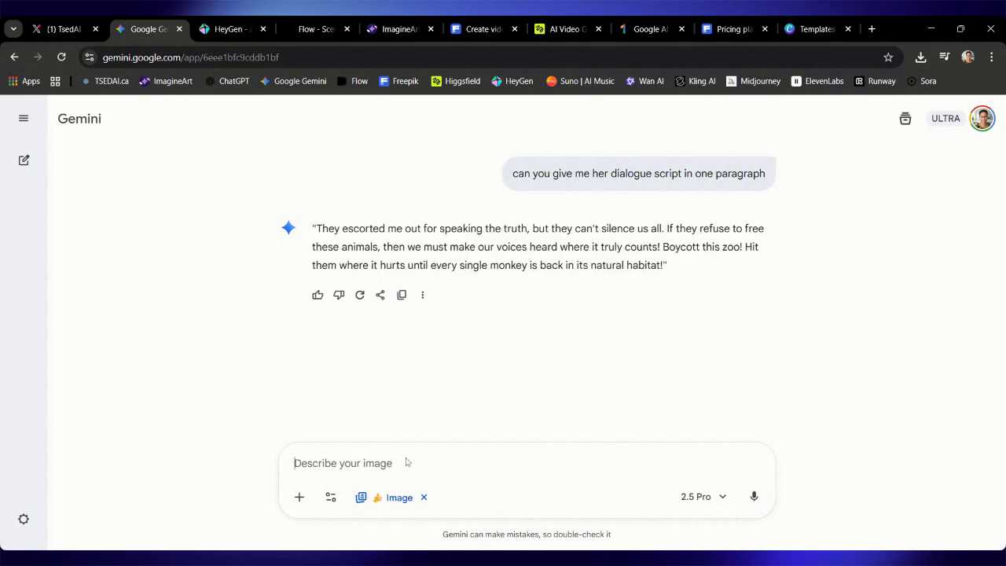
{"action": "type", "text": "can "}
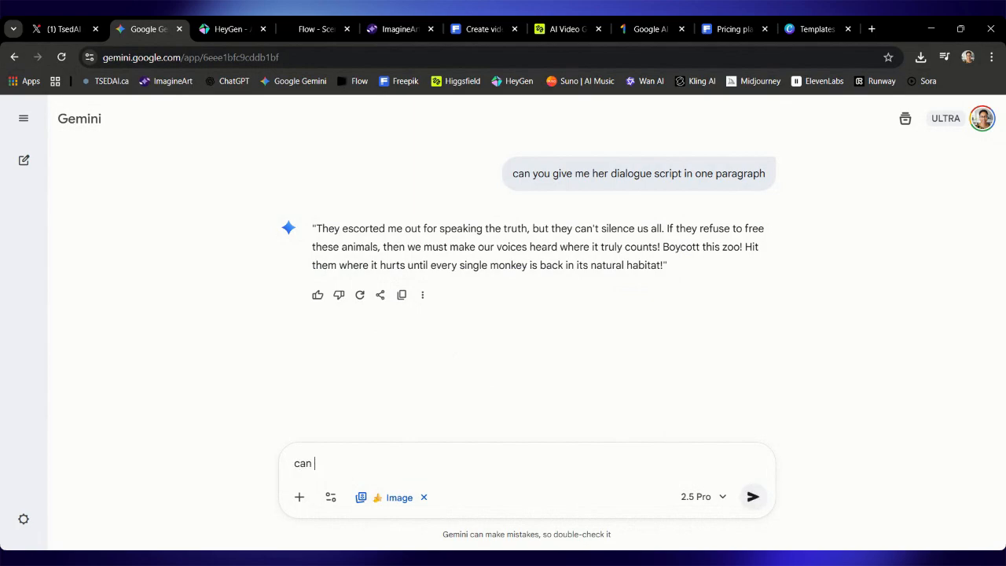
{"action": "type", "text": "you actually "}
{"action": "type", "text": "make the pro"}
{"action": "type", "text": "mpt brief"}
{"action": "key", "text": "BackSpace"}
{"action": "key", "text": "BackSpace"}
{"action": "key", "text": "BackSpace"}
{"action": "key", "text": "BackSpace"}
{"action": "type", "text": "di"}
{"action": "type", "text": "dd"}
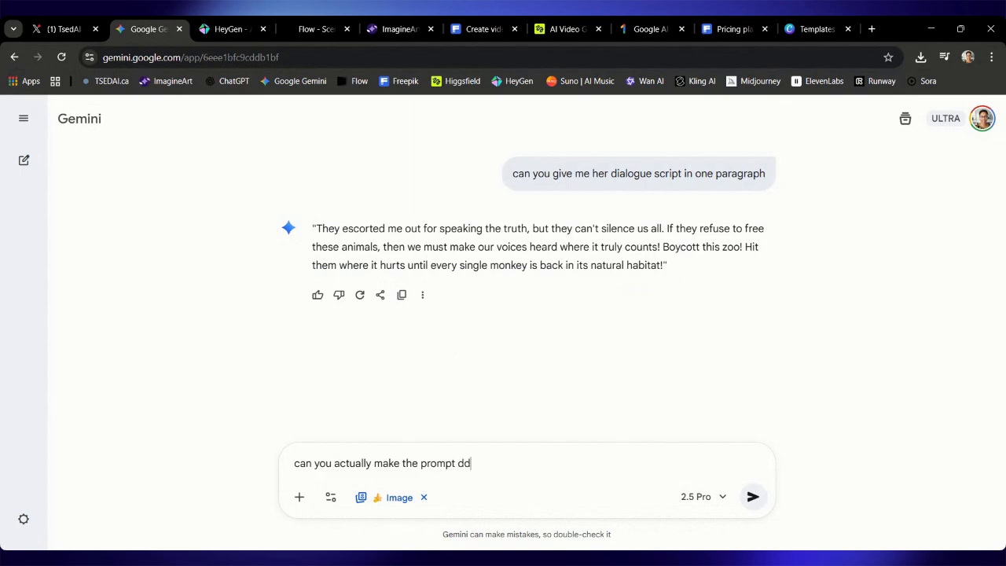
{"action": "key", "text": "BackSpace"}
{"action": "type", "text": "i"}
{"action": "key", "text": "BackSpace"}
{"action": "key", "text": "BackSpace"}
{"action": "key", "text": "BackSpace"}
{"action": "key", "text": "BackSpace"}
{"action": "key", "text": "BackSpace"}
{"action": "key", "text": "BackSpace"}
{"action": "key", "text": "BackSpace"}
{"action": "key", "text": "BackSpace"}
{"action": "key", "text": "BackSpace"}
{"action": "key", "text": "BackSpace"}
{"action": "type", "text": "e"}
{"action": "type", "text": " dialogi"}
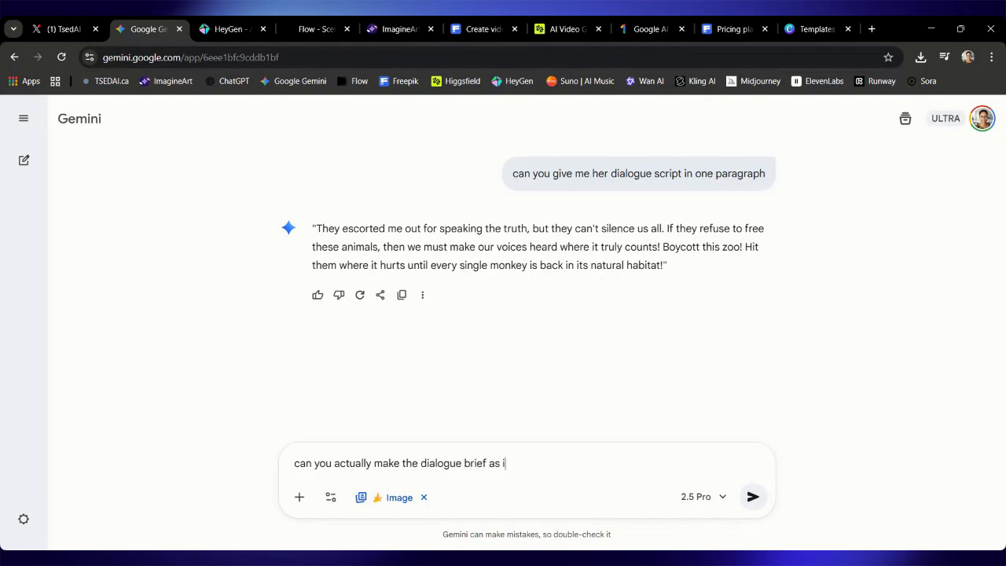
{"action": "type", "text": "on"}
{"action": "key", "text": "Return"}
{"action": "type", "text": "t"}
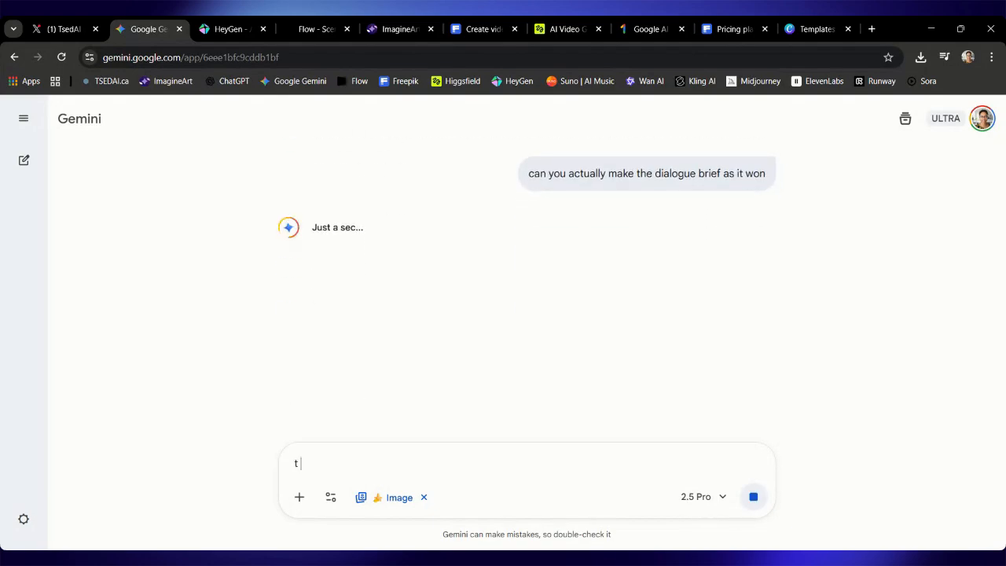
{"action": "left_click", "coordinate": [753, 497]}
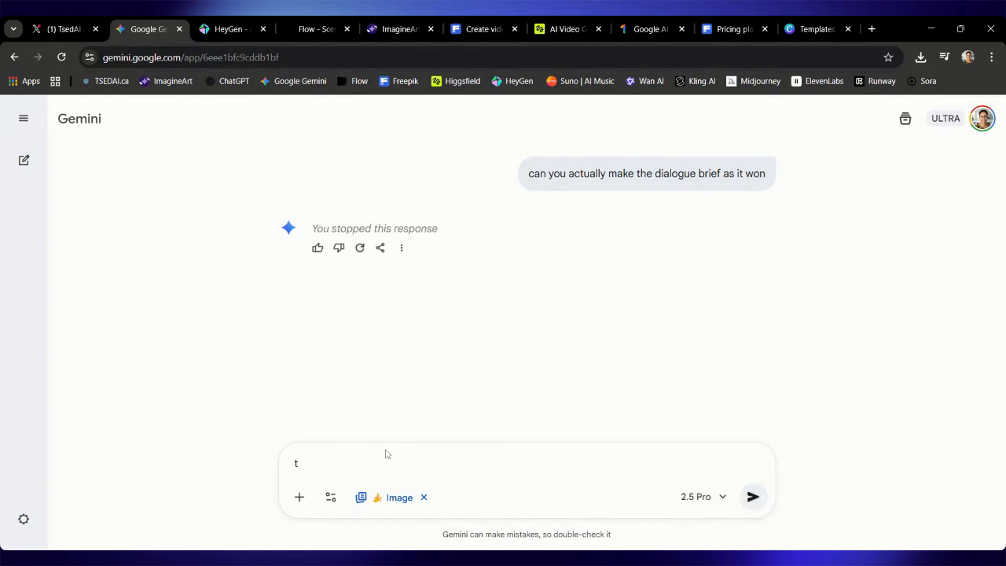
Send "can you actually make the dialogue brief as it won't fit 8 seconds. regenerate a new video prompt accordingly".
{"action": "type", "text": "make the"}
{"action": "key", "text": "BackSpace"}
{"action": "key", "text": "BackSpace"}
{"action": "key", "text": "BackSpace"}
{"action": "key", "text": "BackSpace"}
{"action": "key", "text": "BackSpace"}
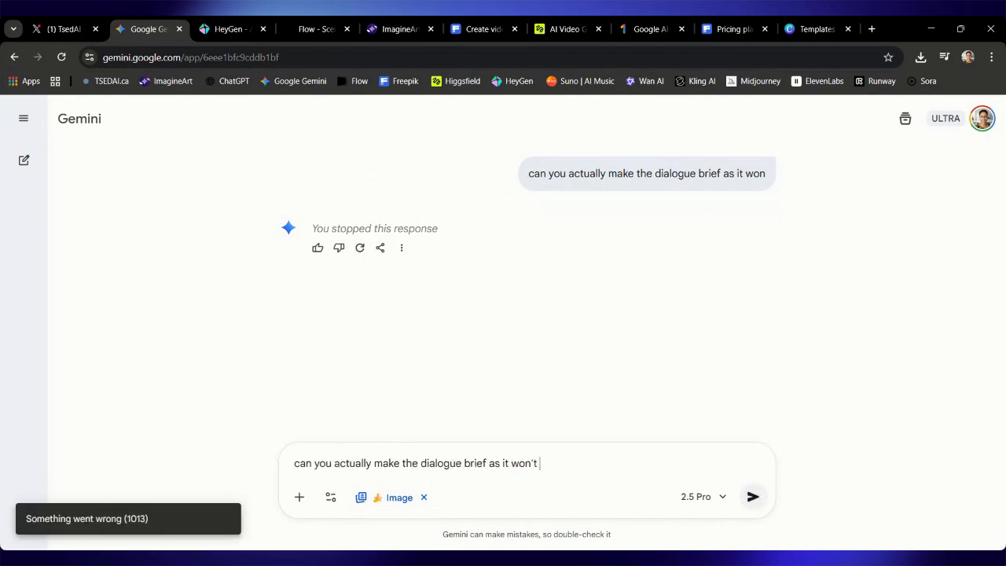
{"action": "type", "text": "n't fit 8 seconds. regenerate a new video"}
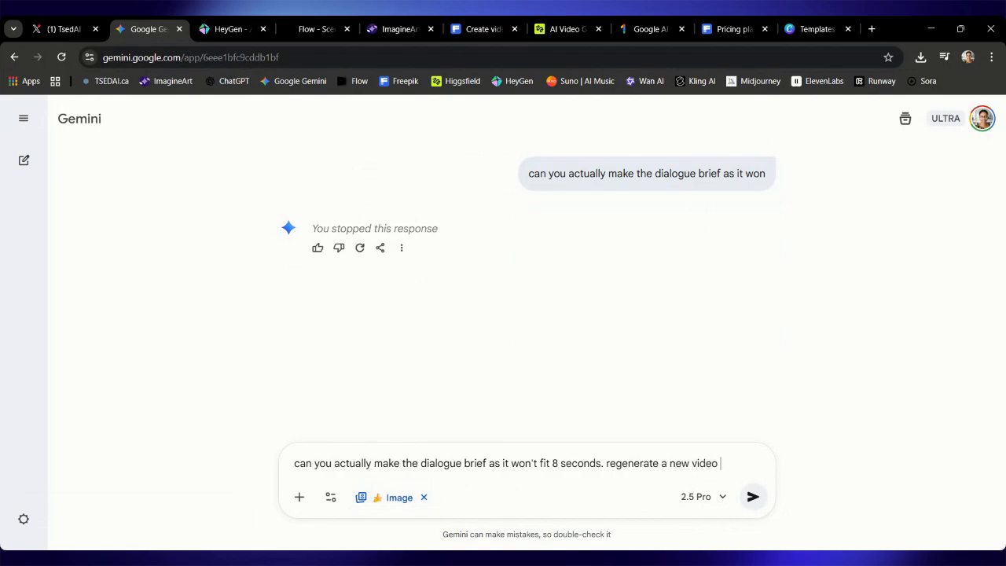
{"action": "type", "text": "mpt accordingly"}
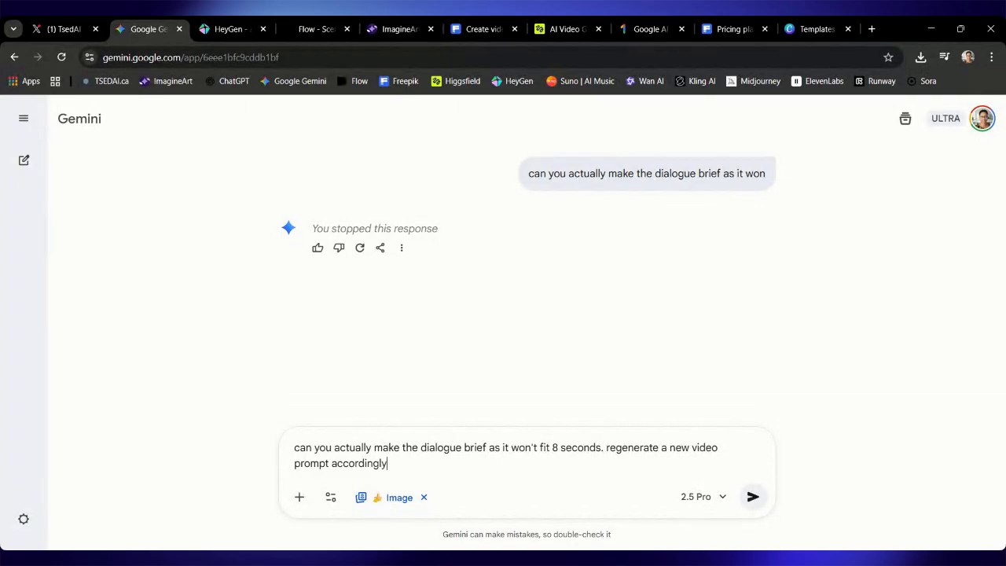
{"action": "key", "text": "Return"}
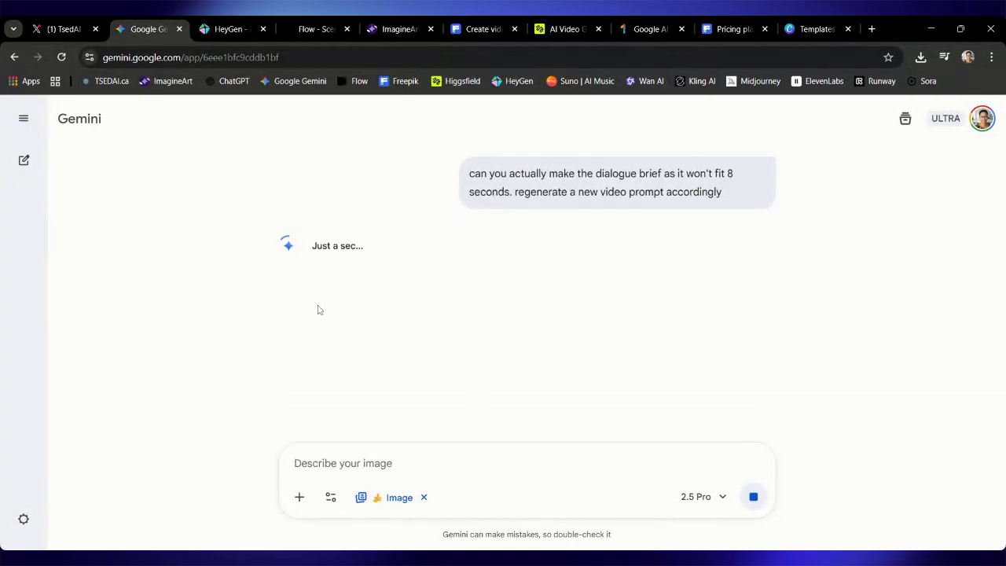
Find the earlier uncaptioned image of the protester interviewed at the zoo gate and download it at full size.
{"action": "scroll", "coordinate": [491, 250], "scroll_direction": "up", "scroll_amount": 5}
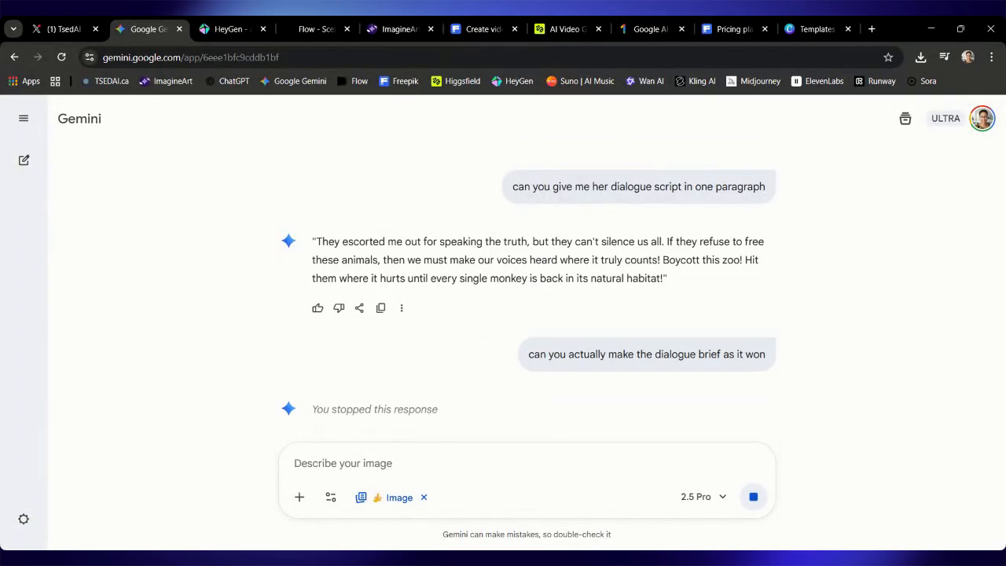
{"action": "left_click", "coordinate": [225, 28]}
{"action": "left_click", "coordinate": [163, 23]}
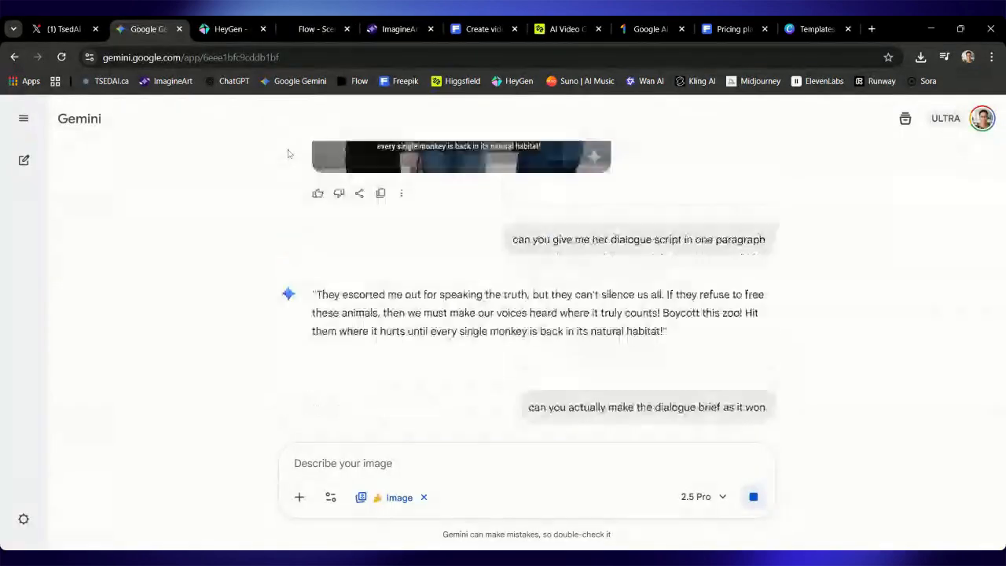
{"action": "scroll", "coordinate": [383, 215], "scroll_direction": "up", "scroll_amount": 15}
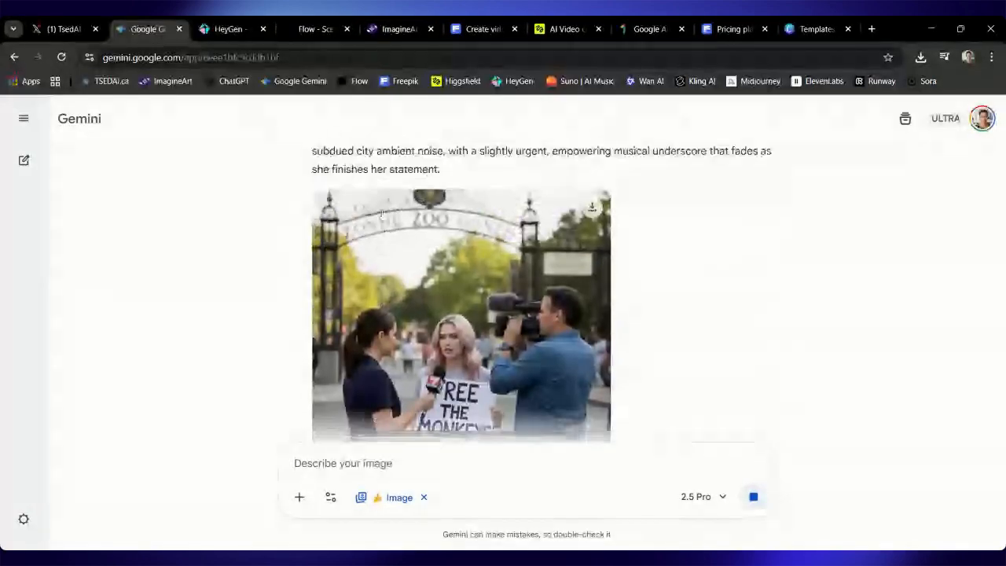
{"action": "scroll", "coordinate": [383, 214], "scroll_direction": "up", "scroll_amount": 1}
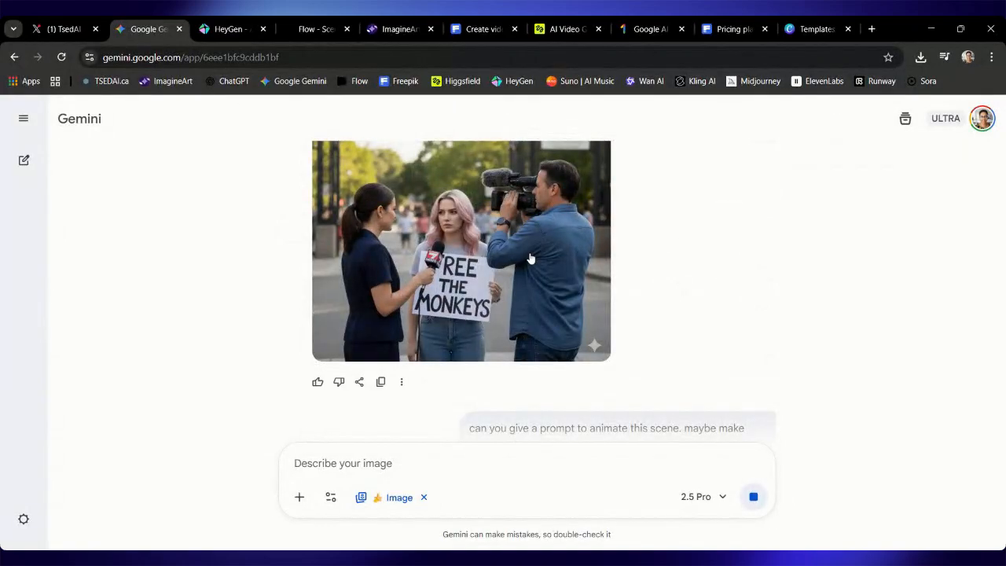
{"action": "scroll", "coordinate": [468, 179], "scroll_direction": "down", "scroll_amount": 4}
{"action": "left_click", "coordinate": [594, 186]}
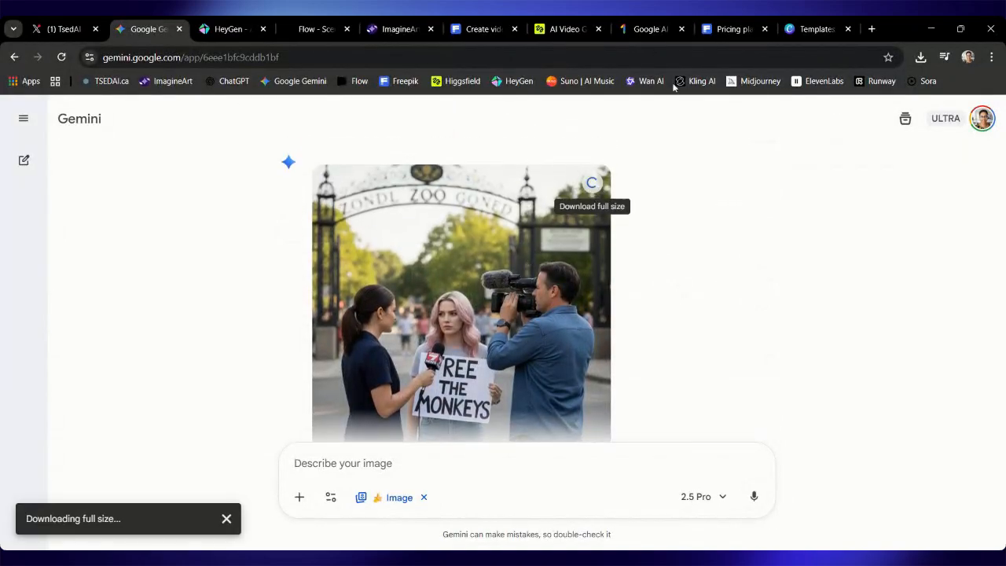
Switch to Canva and close the photo editor with the previous security guard image, discarding its changes.
{"action": "left_click", "coordinate": [795, 24]}
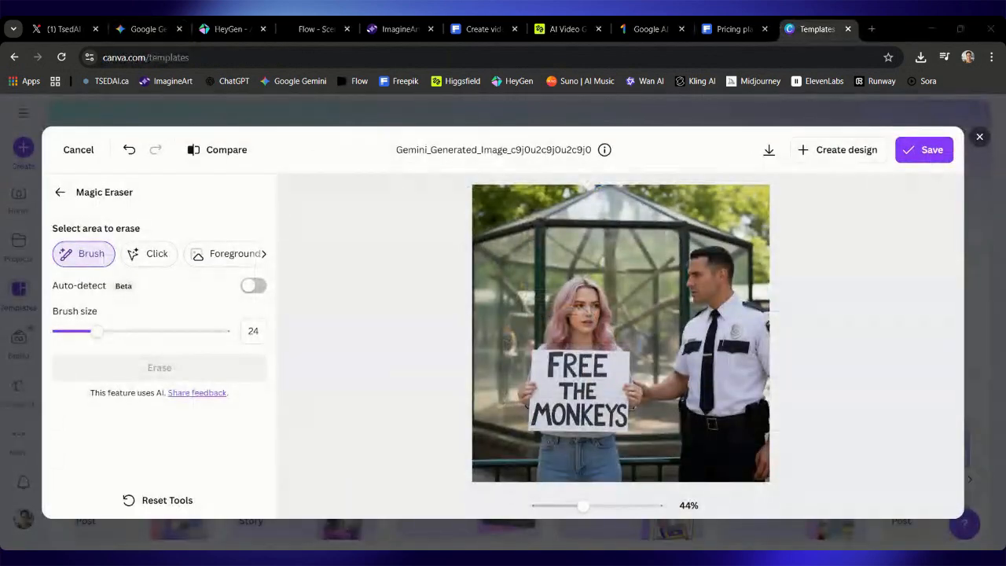
{"action": "left_click", "coordinate": [980, 139]}
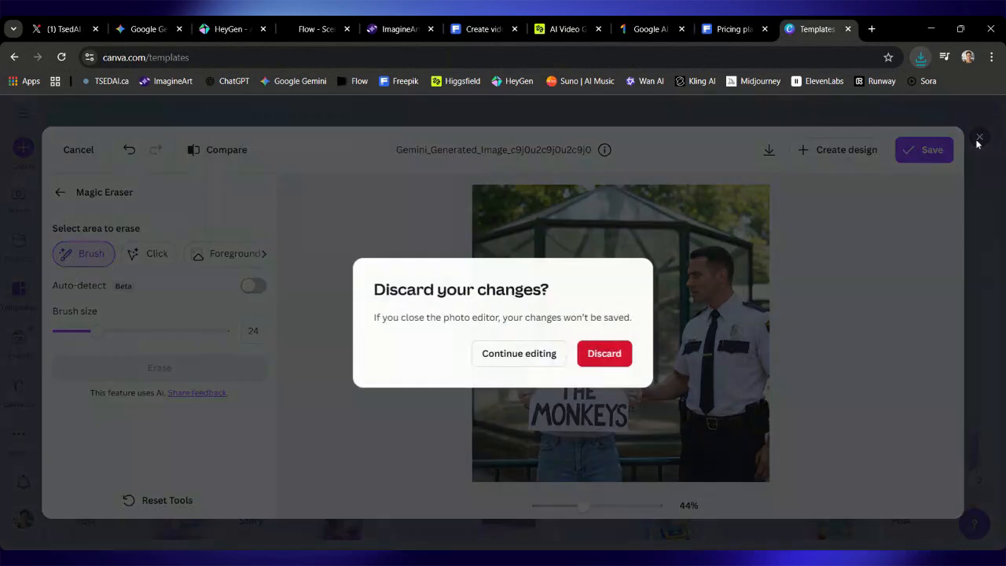
{"action": "left_click", "coordinate": [604, 354]}
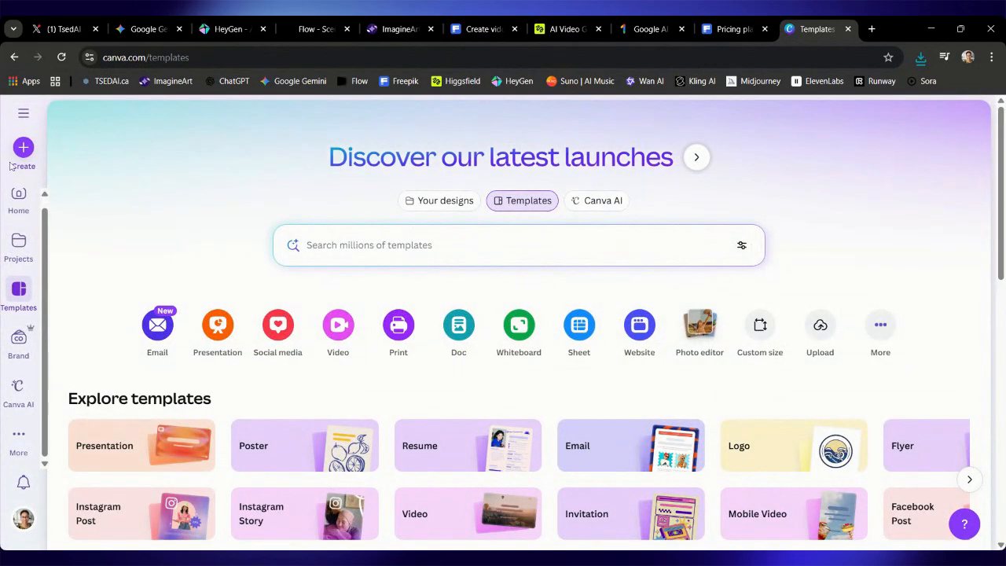
Upload the downloaded zoo gate interview image to Canva and open it for image editing.
{"action": "left_click", "coordinate": [32, 148]}
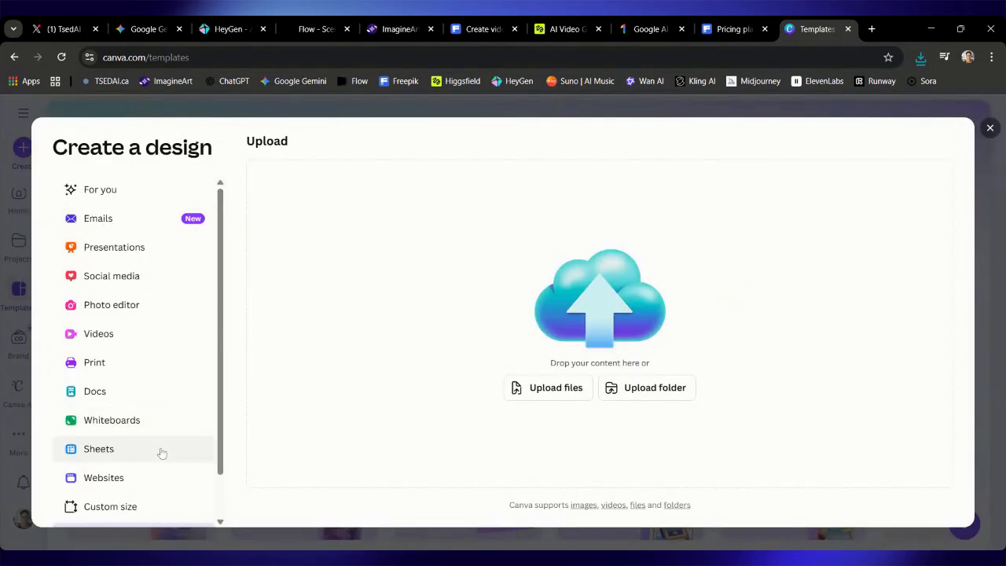
{"action": "scroll", "coordinate": [118, 480], "scroll_direction": "down", "scroll_amount": 1}
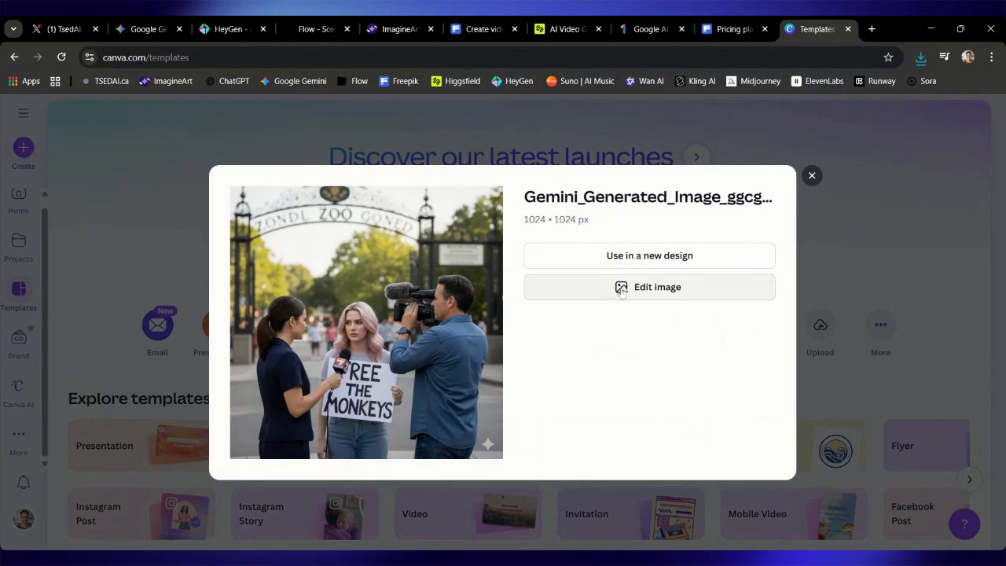
{"action": "left_click", "coordinate": [620, 289]}
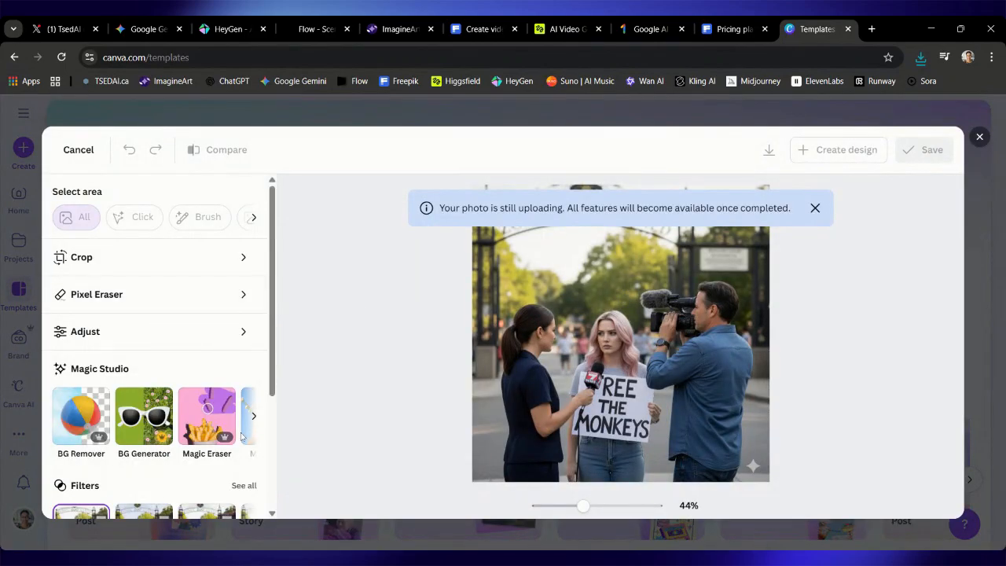
Remove the sparkle watermark from the interview image using Magic Eraser with brush size 32, and download the cleaned image.
{"action": "left_click", "coordinate": [211, 424]}
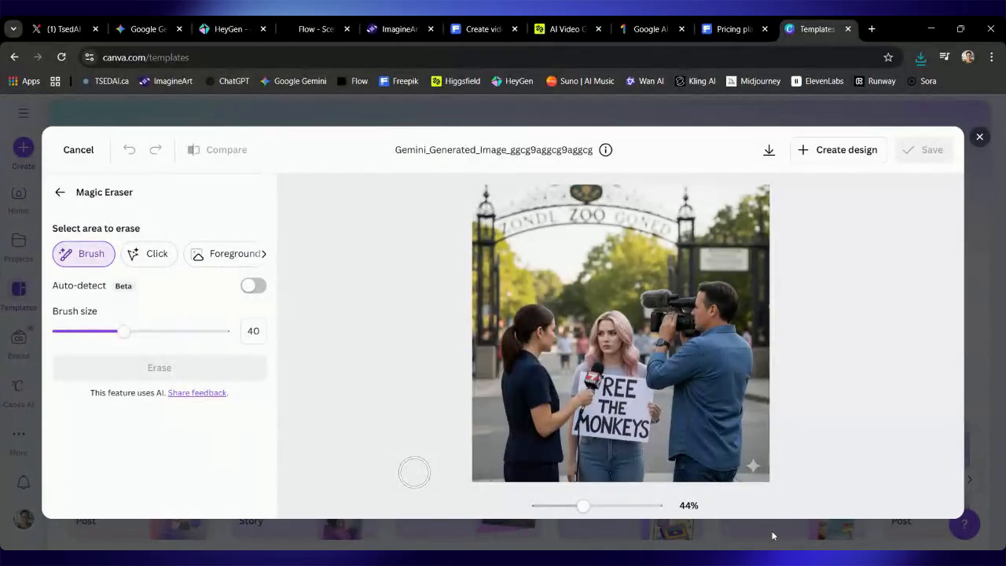
{"action": "left_click_drag", "start_coordinate": [106, 334], "coordinate": [95, 331]}
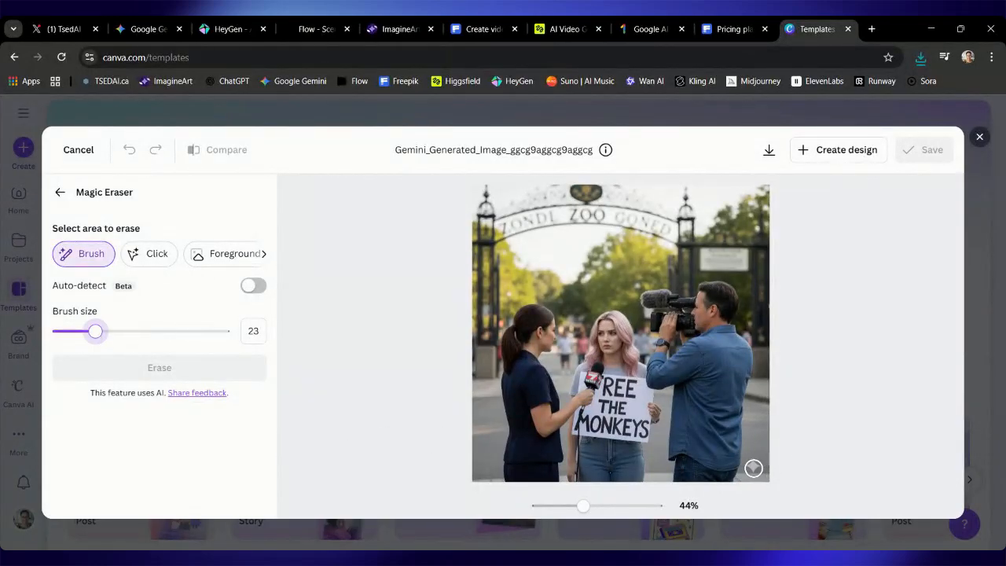
{"action": "left_click_drag", "start_coordinate": [95, 331], "coordinate": [110, 331]}
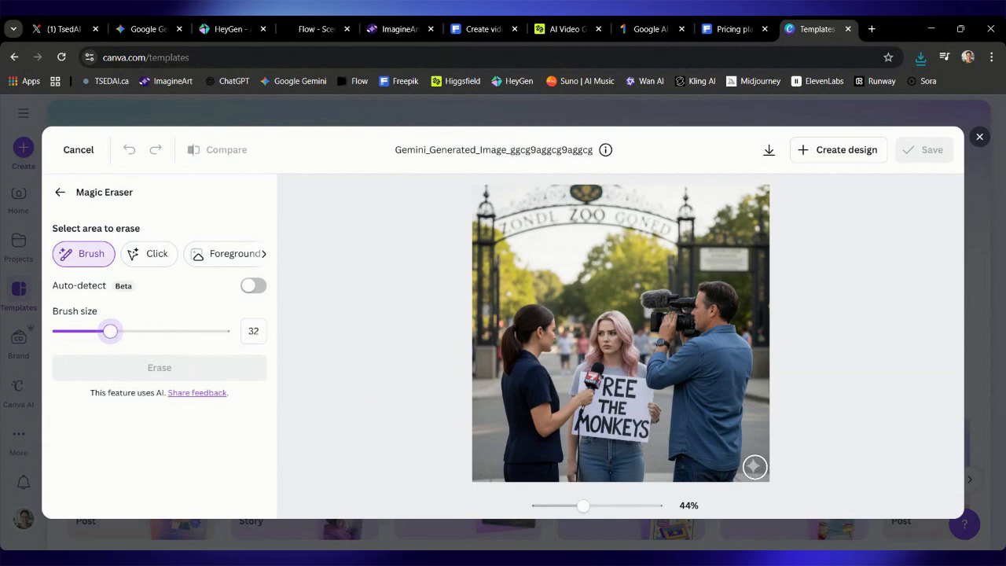
{"action": "left_click", "coordinate": [755, 466]}
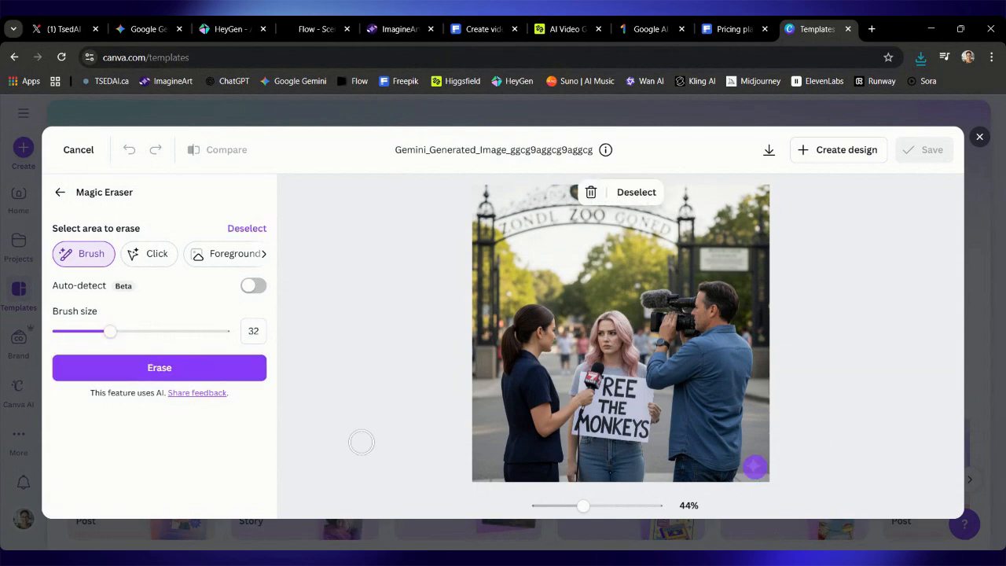
{"action": "left_click", "coordinate": [158, 374]}
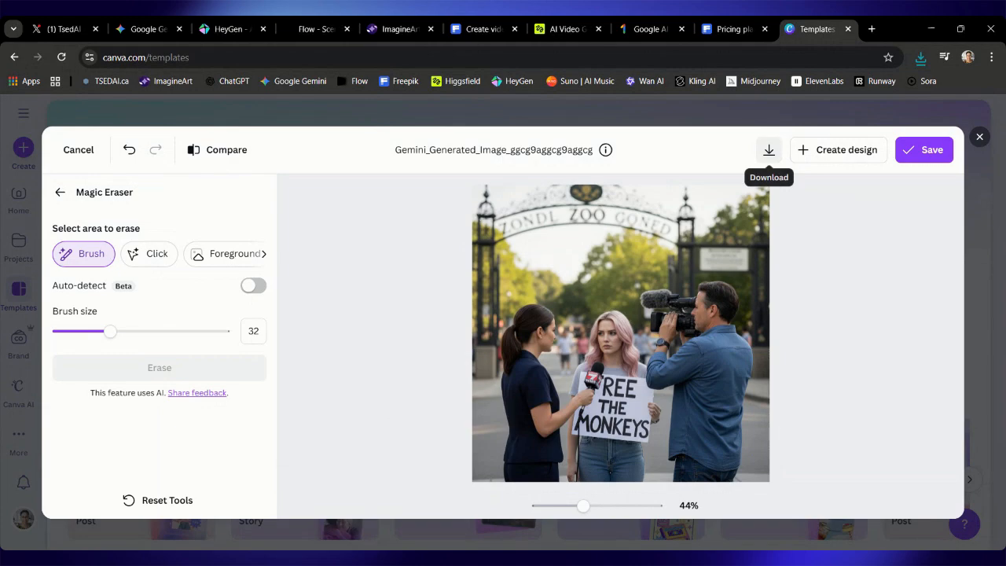
{"action": "left_click", "coordinate": [769, 149]}
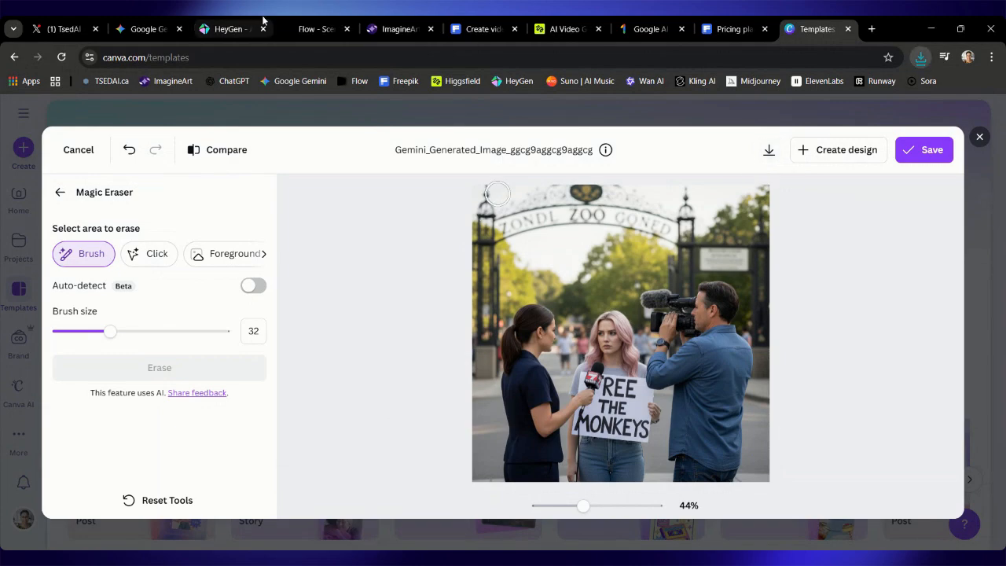
Switch to HeyGen, leave the finished Quick Avatar Video, and create a new video in AI studio.
{"action": "left_click", "coordinate": [236, 22]}
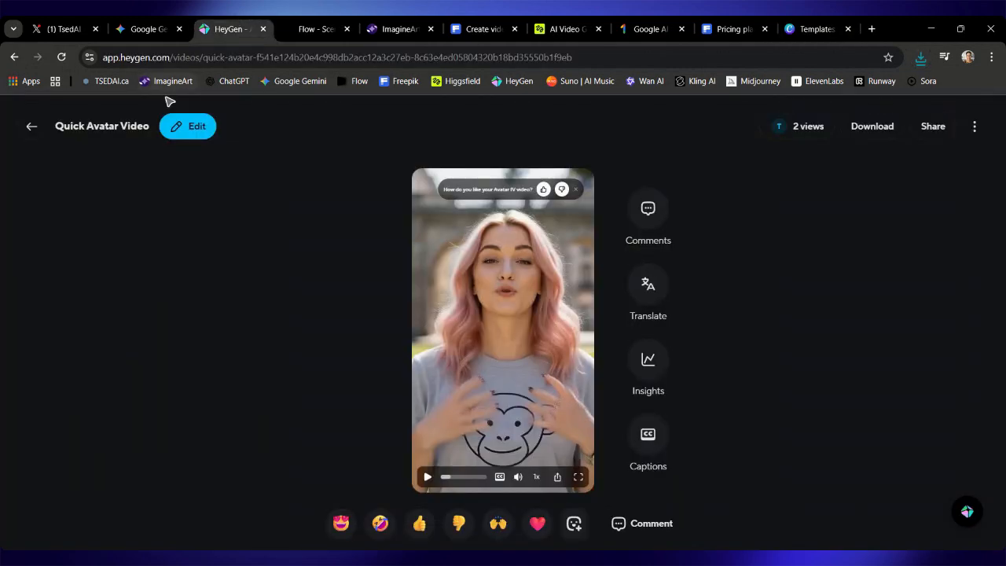
{"action": "left_click", "coordinate": [32, 129]}
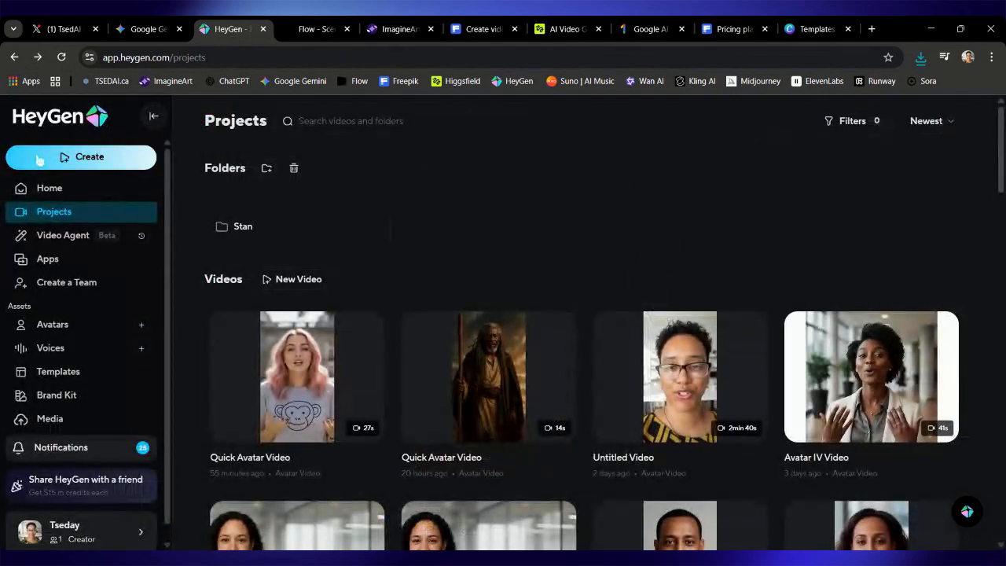
{"action": "left_click", "coordinate": [75, 158]}
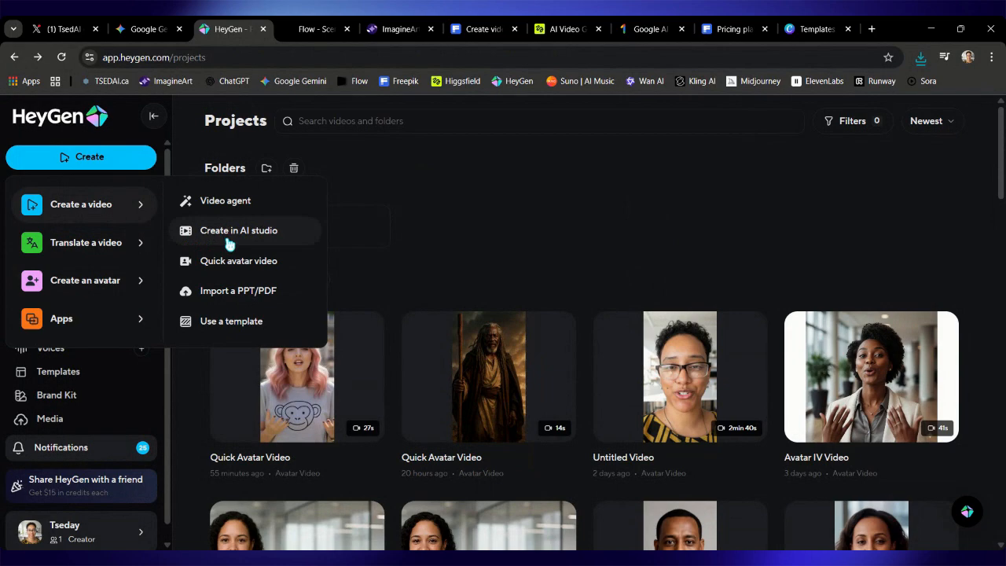
{"action": "left_click", "coordinate": [228, 236]}
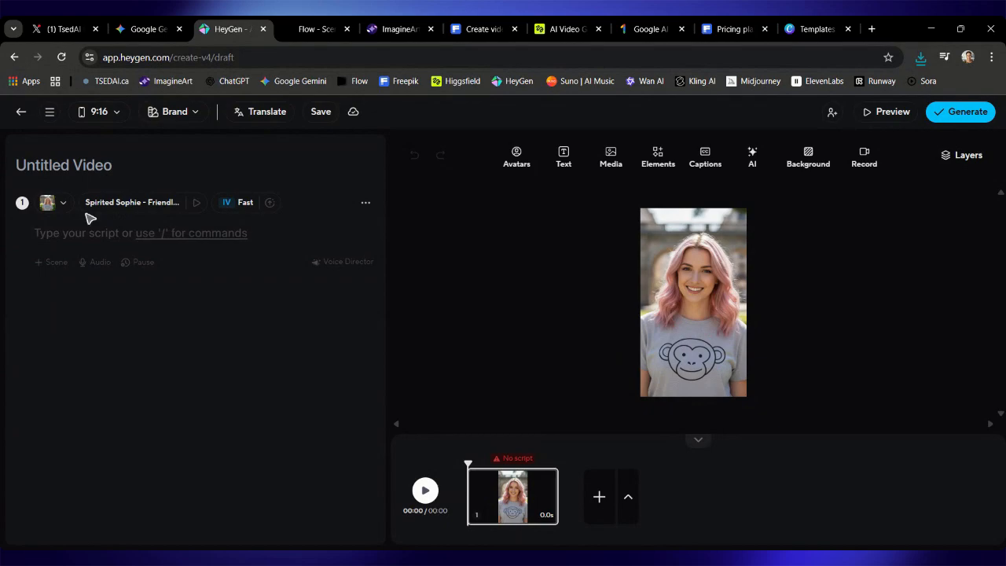
{"action": "left_click", "coordinate": [114, 226]}
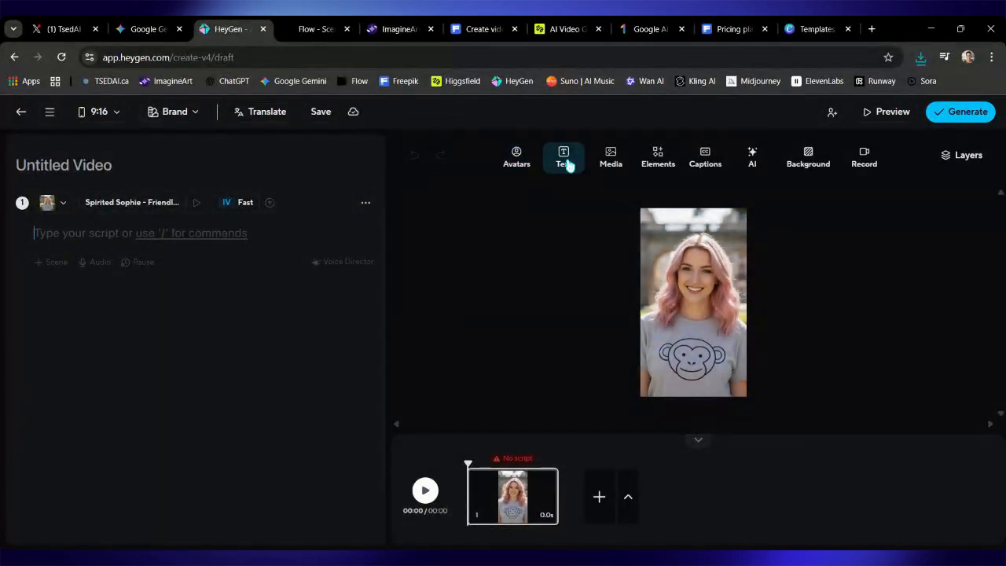
{"action": "left_click", "coordinate": [526, 158]}
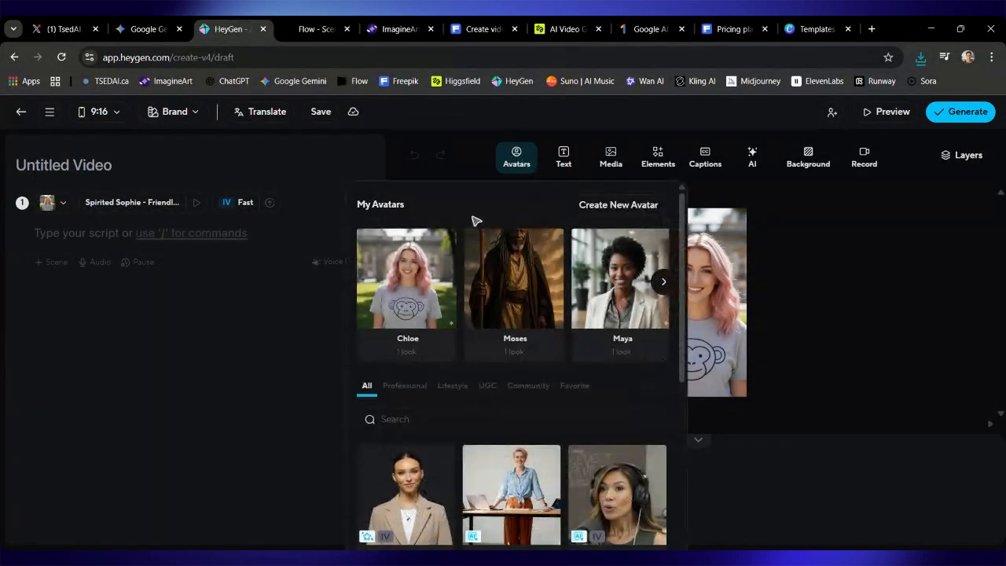
{"action": "left_click", "coordinate": [437, 275]}
{"action": "left_click", "coordinate": [417, 283]}
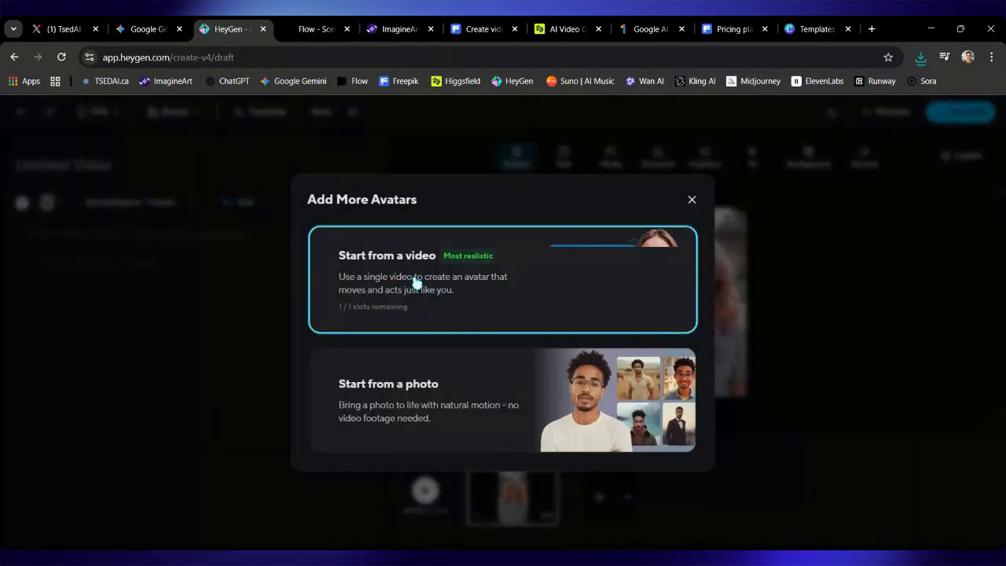
{"action": "left_click", "coordinate": [691, 200]}
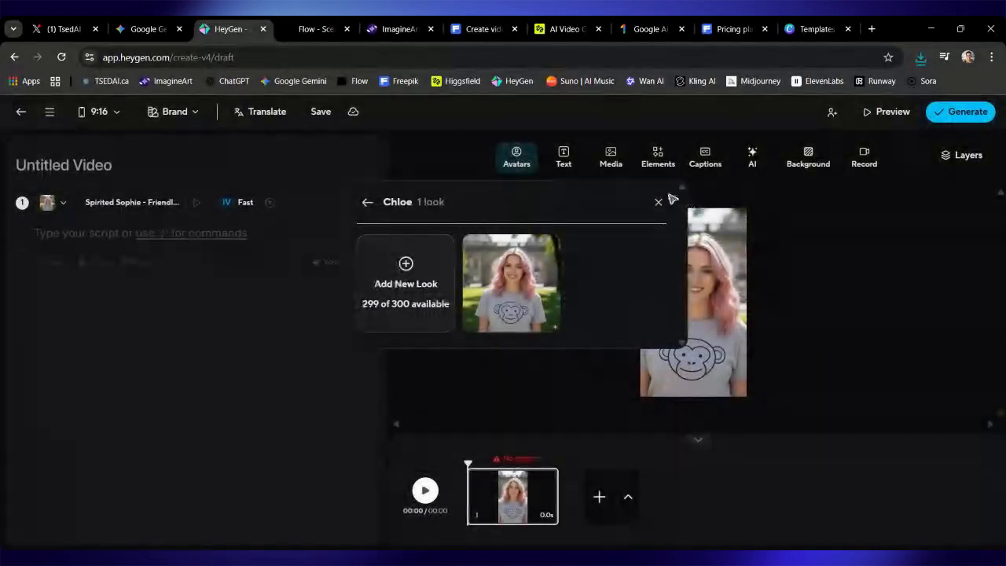
{"action": "left_click", "coordinate": [53, 223]}
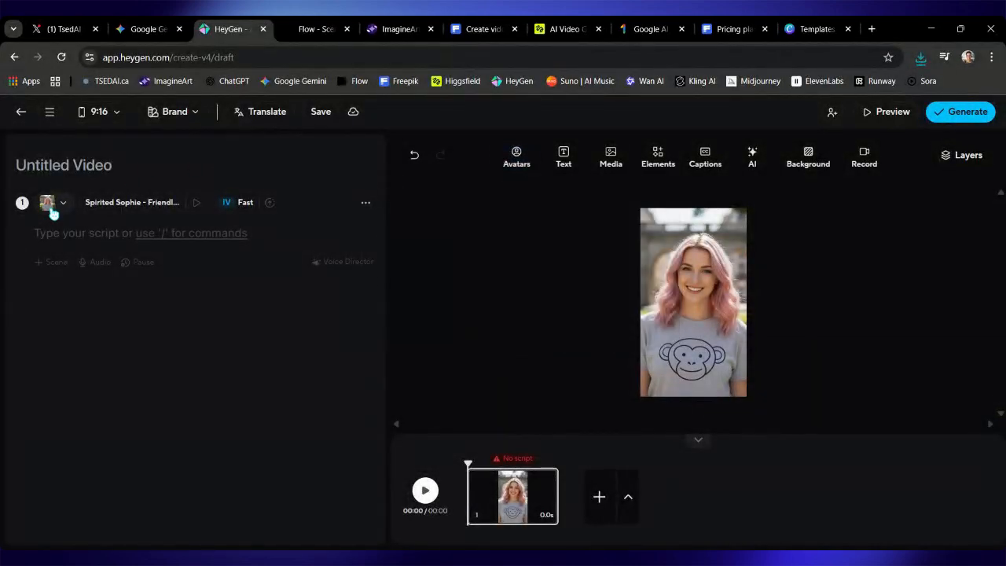
{"action": "left_click", "coordinate": [62, 203]}
{"action": "left_click", "coordinate": [138, 283]}
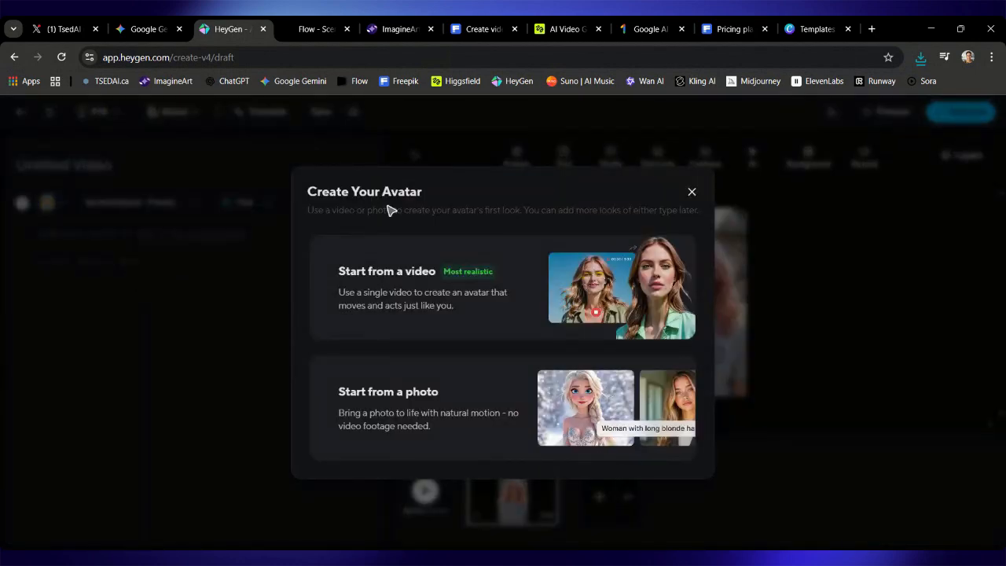
{"action": "left_click", "coordinate": [691, 193]}
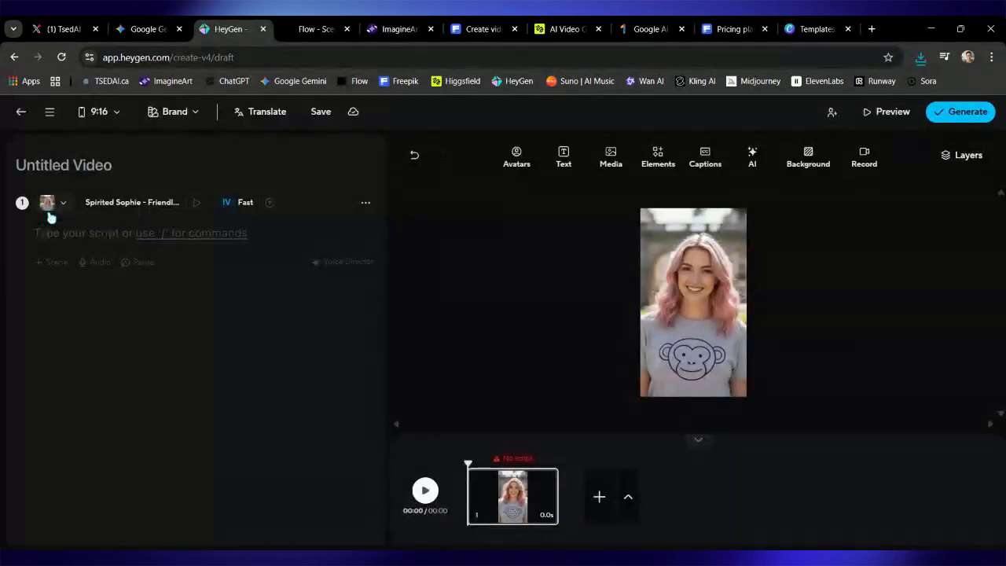
Add a new look to the Chloe avatar by uploading the cleaned zoo gate interview photo.
{"action": "left_click", "coordinate": [47, 205]}
{"action": "left_click", "coordinate": [69, 278]}
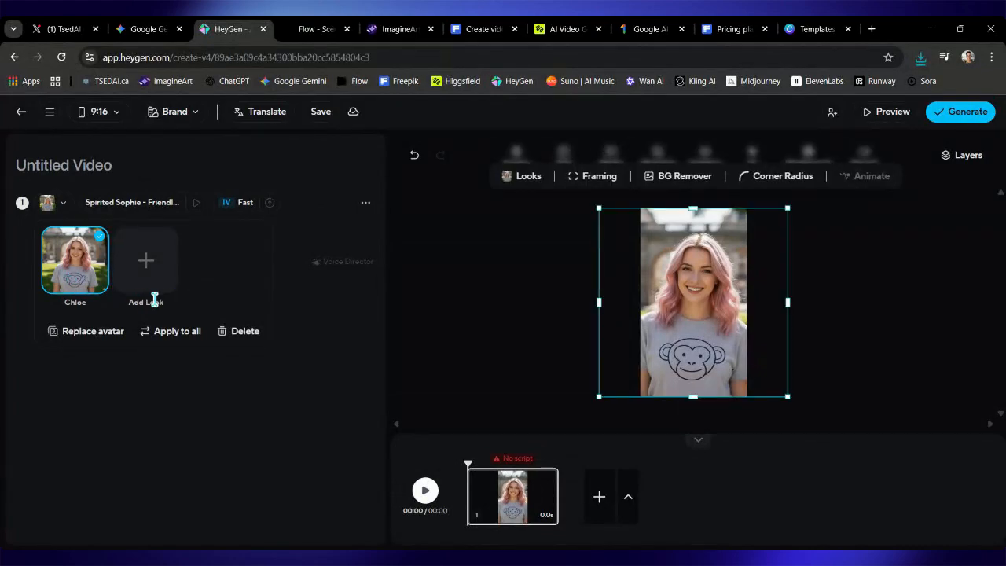
{"action": "left_click", "coordinate": [157, 268]}
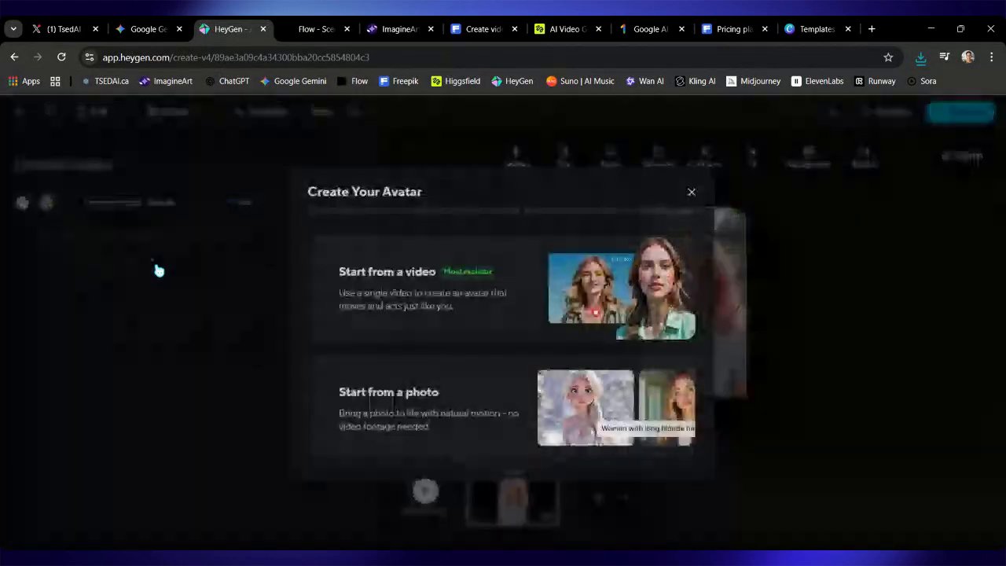
{"action": "mouse_move", "coordinate": [480, 378]}
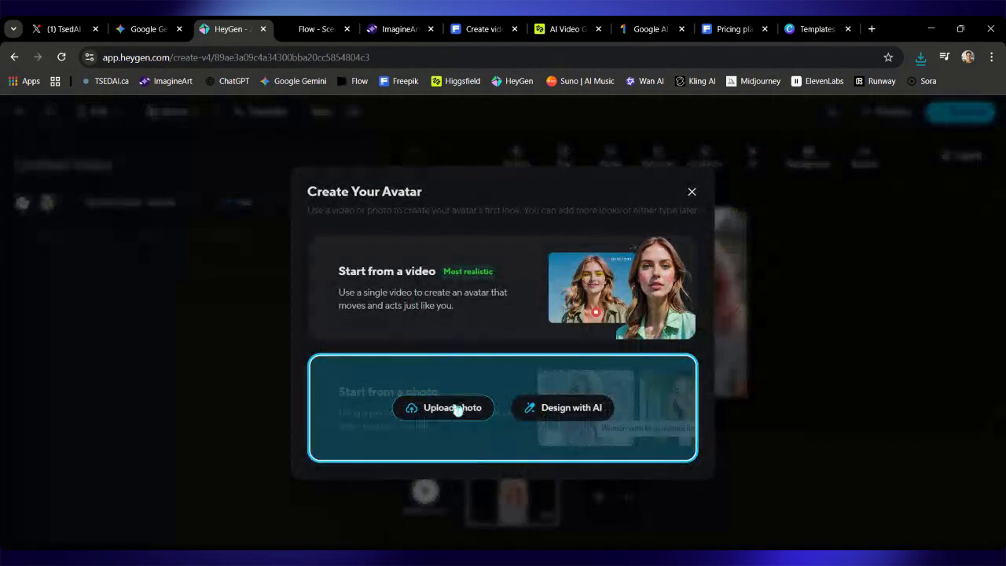
{"action": "left_click", "coordinate": [454, 409]}
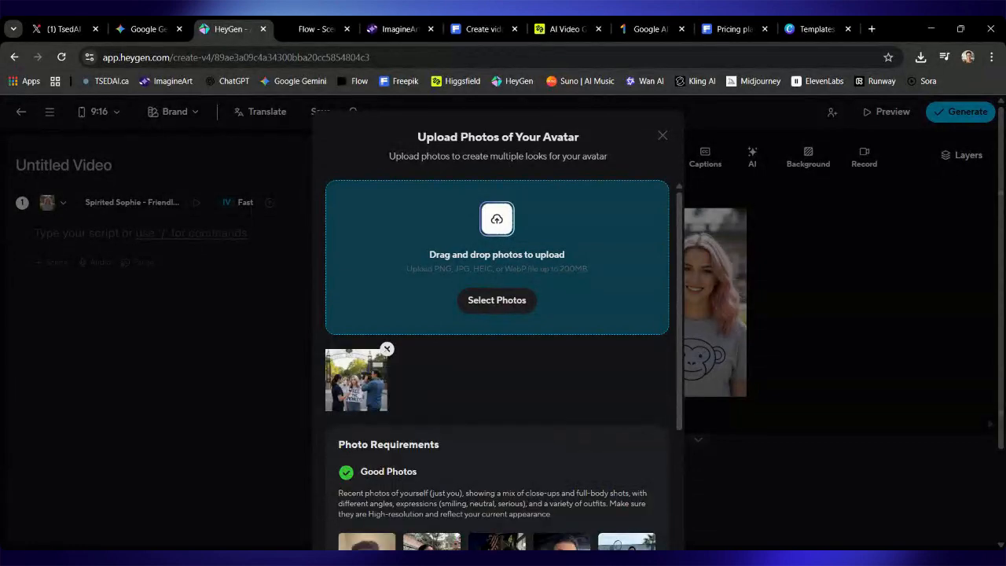
{"action": "scroll", "coordinate": [474, 437], "scroll_direction": "down", "scroll_amount": 5}
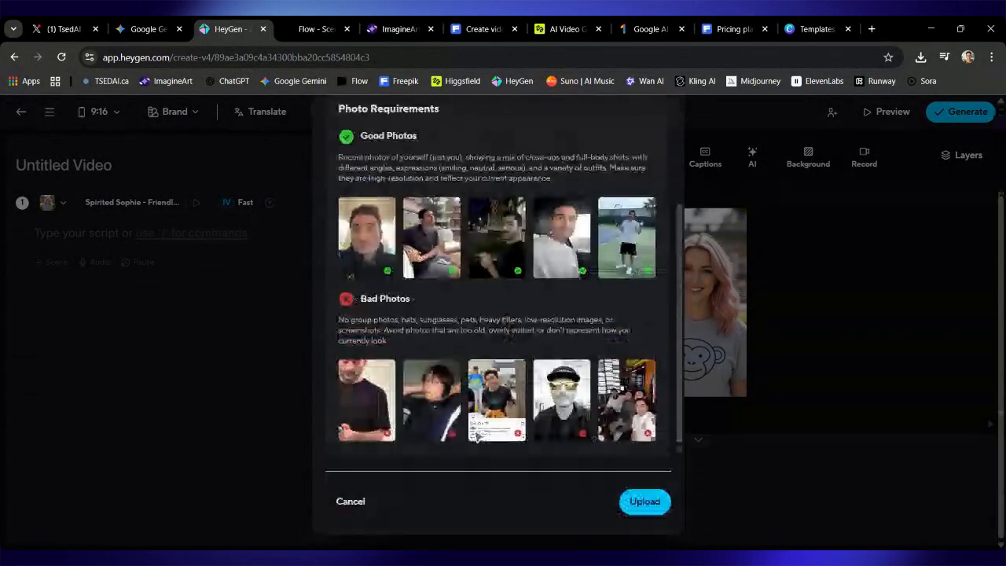
{"action": "left_click", "coordinate": [636, 509]}
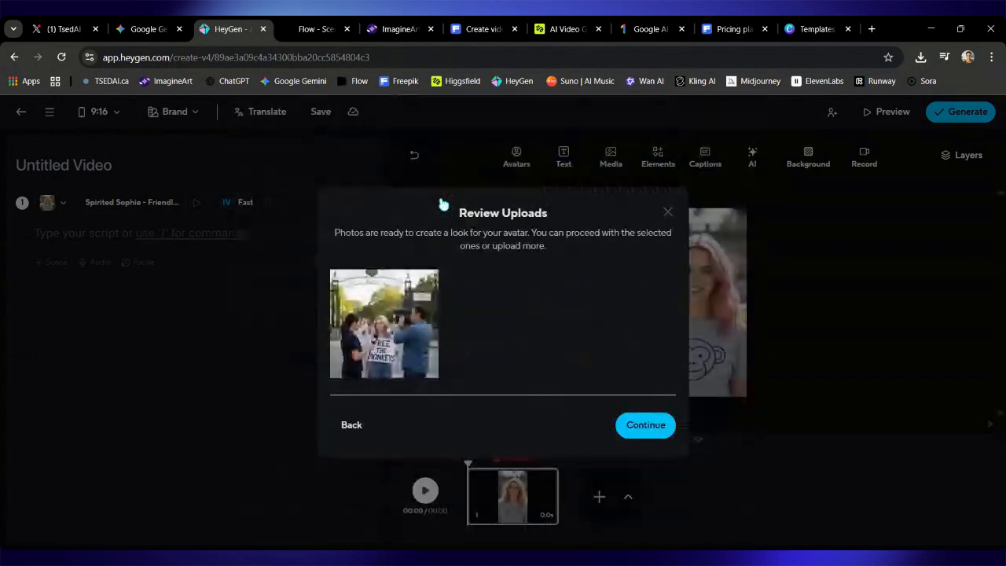
{"action": "left_click", "coordinate": [640, 429]}
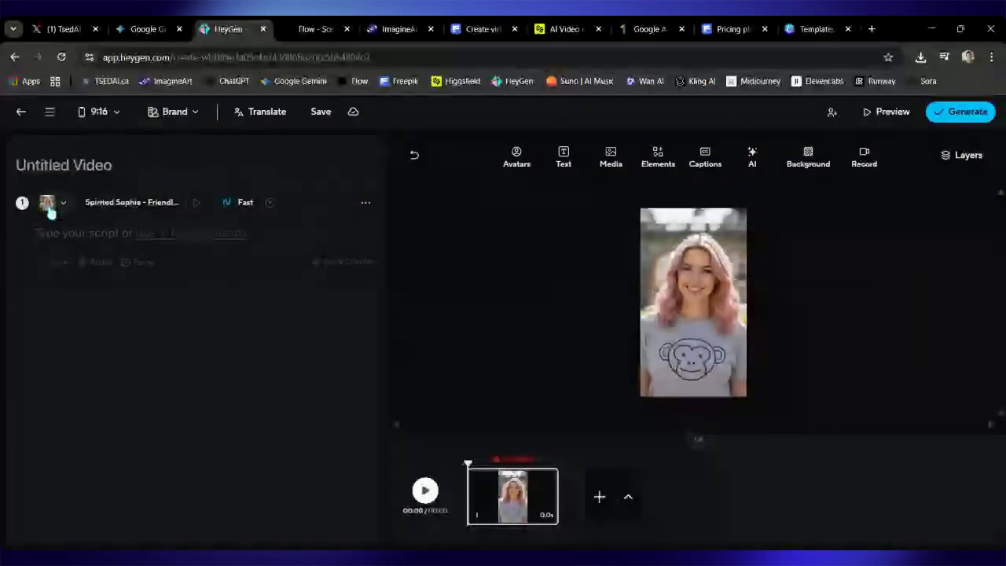
Apply the uploaded interview look to the scene and shift it so the reporter, protester and cameraman fit the 9:16 frame.
{"action": "left_click", "coordinate": [49, 203]}
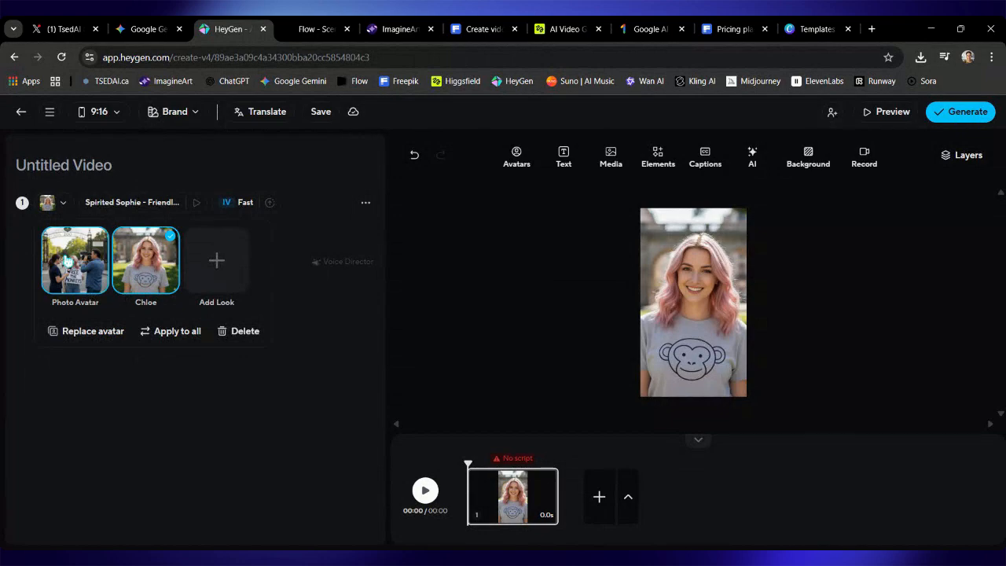
{"action": "left_click", "coordinate": [68, 261]}
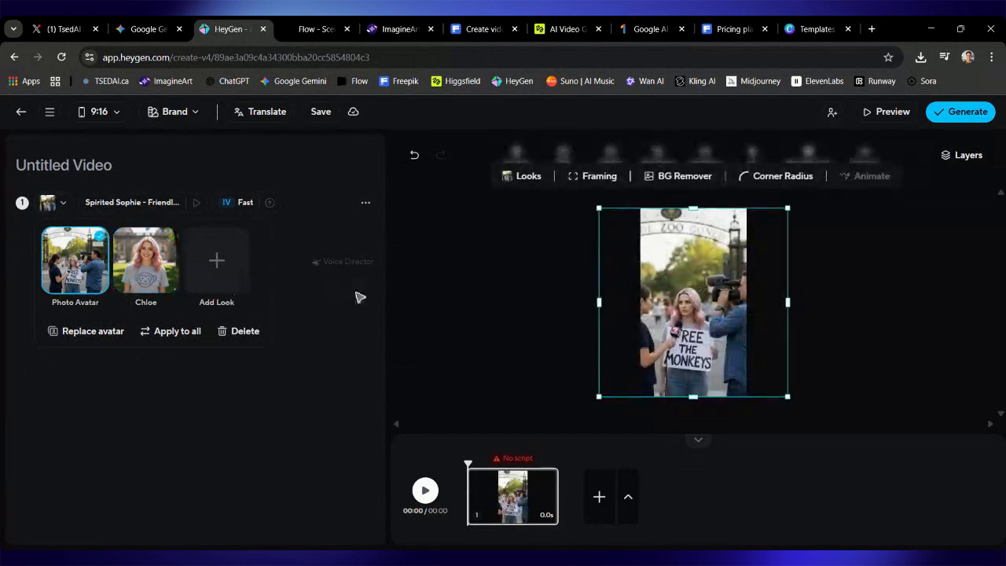
{"action": "left_click_drag", "start_coordinate": [705, 328], "coordinate": [714, 331]}
Paste the protester's "They escorted me out for speaking the truth" statement as the script and choose the Brittney voice from the HeyGen Library.
{"action": "left_click", "coordinate": [231, 267]}
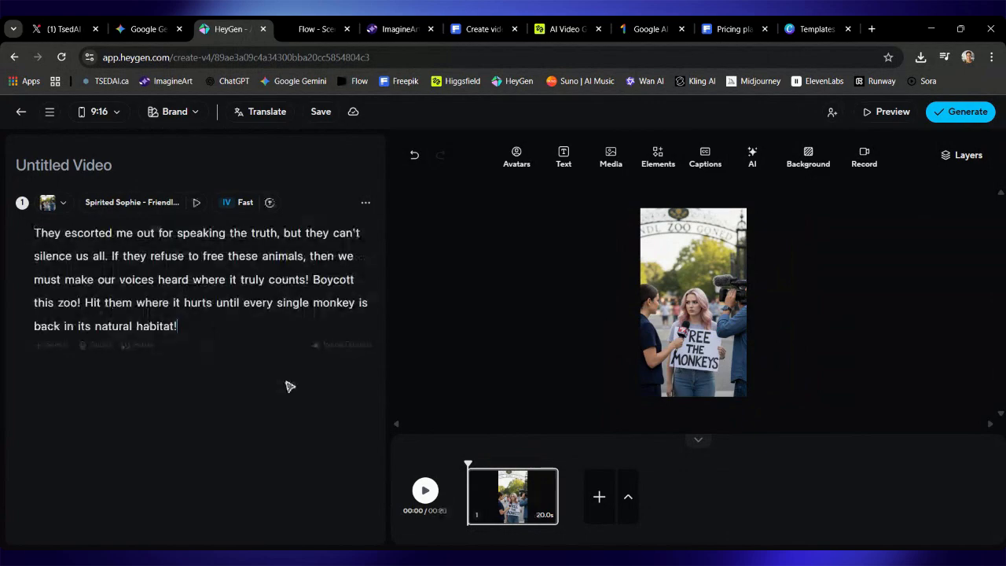
{"action": "left_click", "coordinate": [159, 203]}
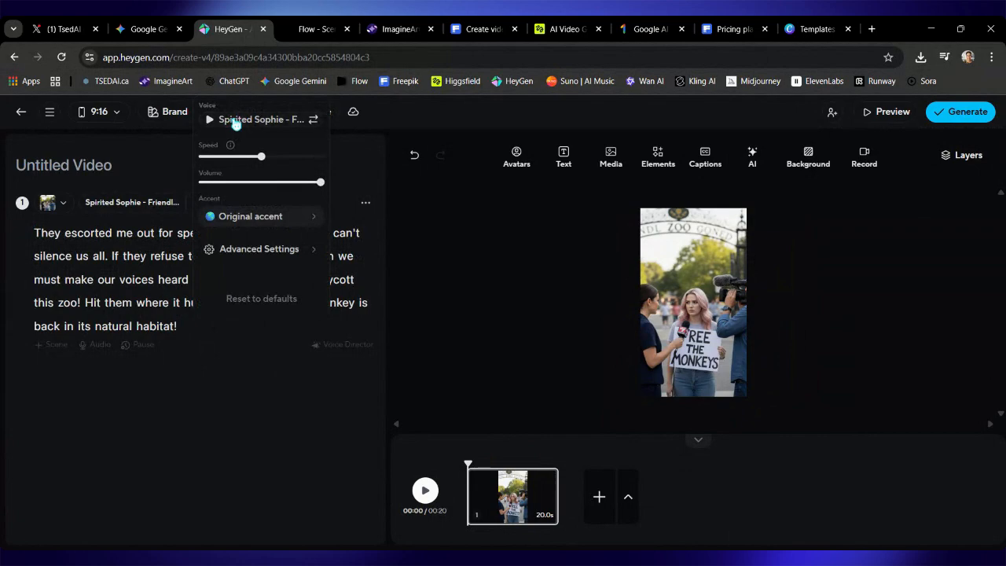
{"action": "left_click", "coordinate": [235, 121]}
{"action": "left_click", "coordinate": [264, 188]}
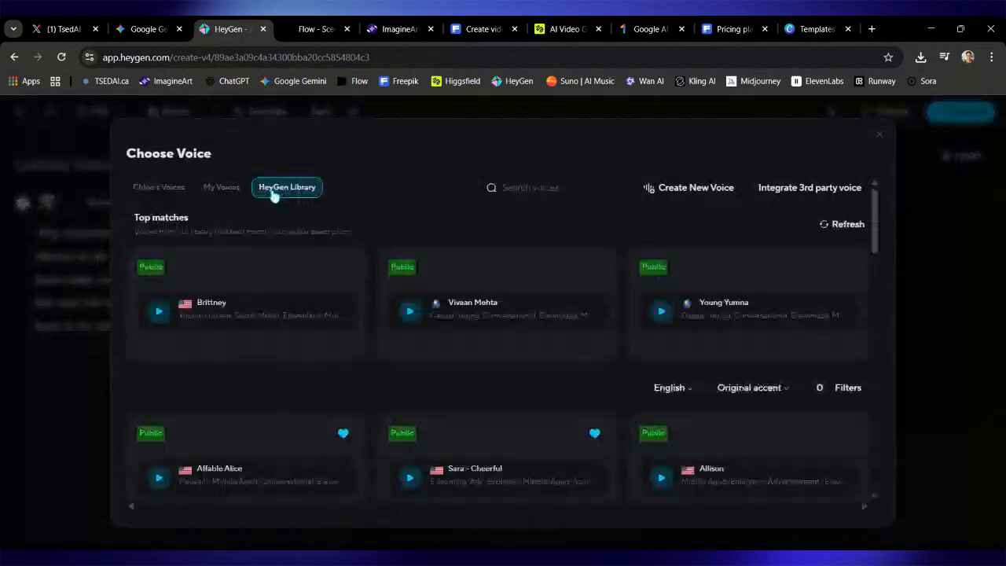
{"action": "left_click", "coordinate": [241, 300]}
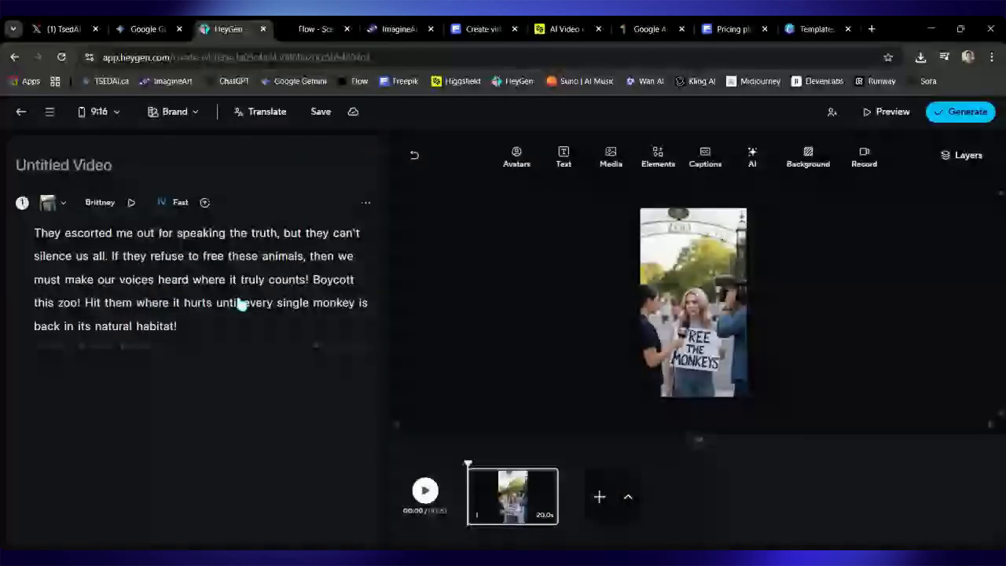
Give the scene's voice the Angry style with Voice Director, applying it to this scene only.
{"action": "left_click", "coordinate": [332, 353]}
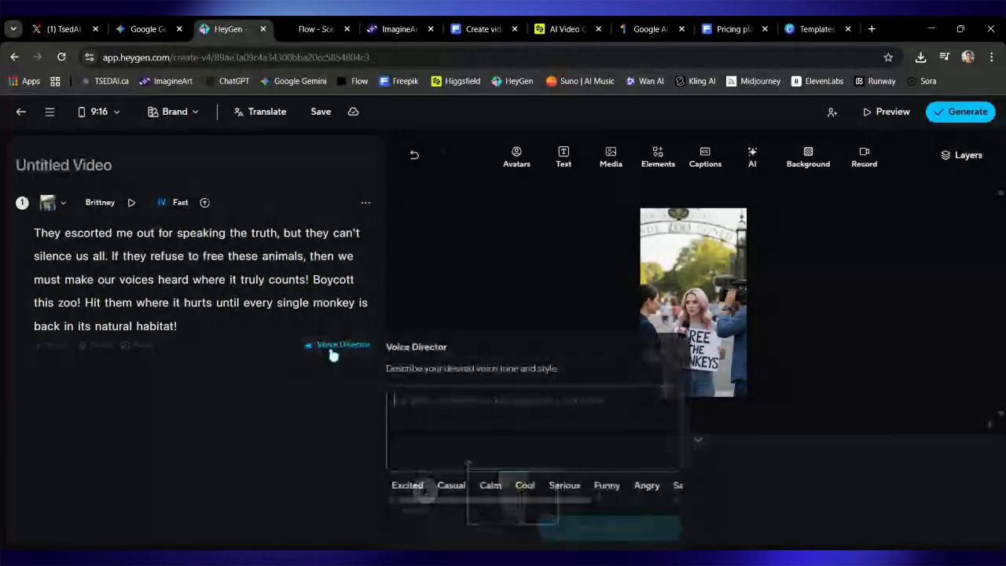
{"action": "left_click", "coordinate": [561, 485]}
{"action": "scroll", "coordinate": [565, 488], "scroll_direction": "right", "scroll_amount": 3}
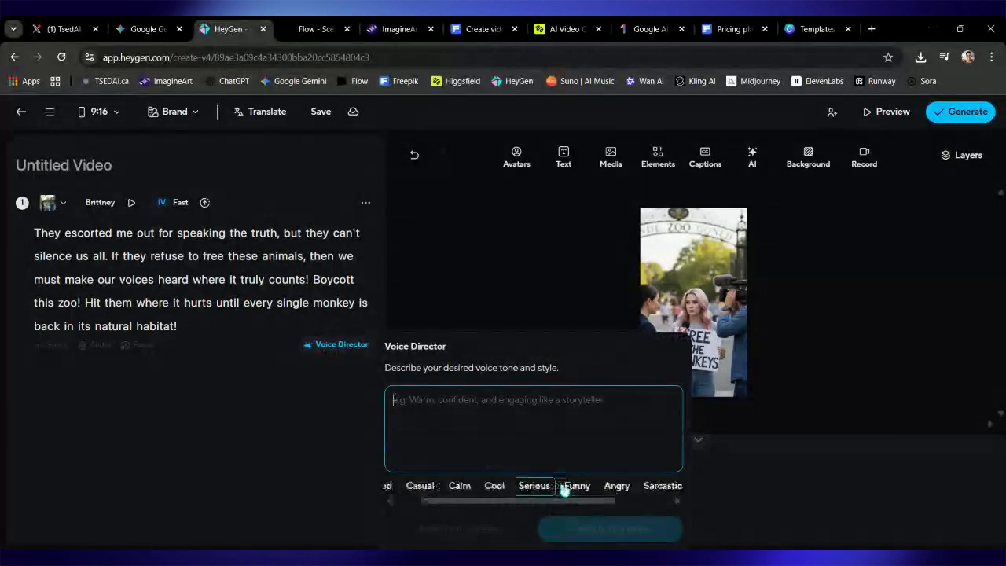
{"action": "left_click", "coordinate": [523, 486]}
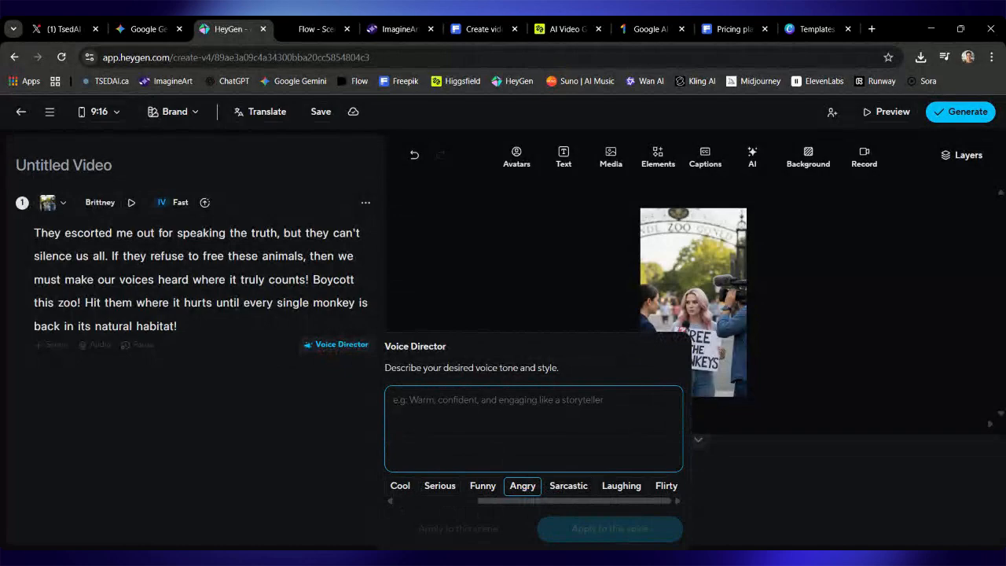
{"action": "left_click", "coordinate": [528, 487]}
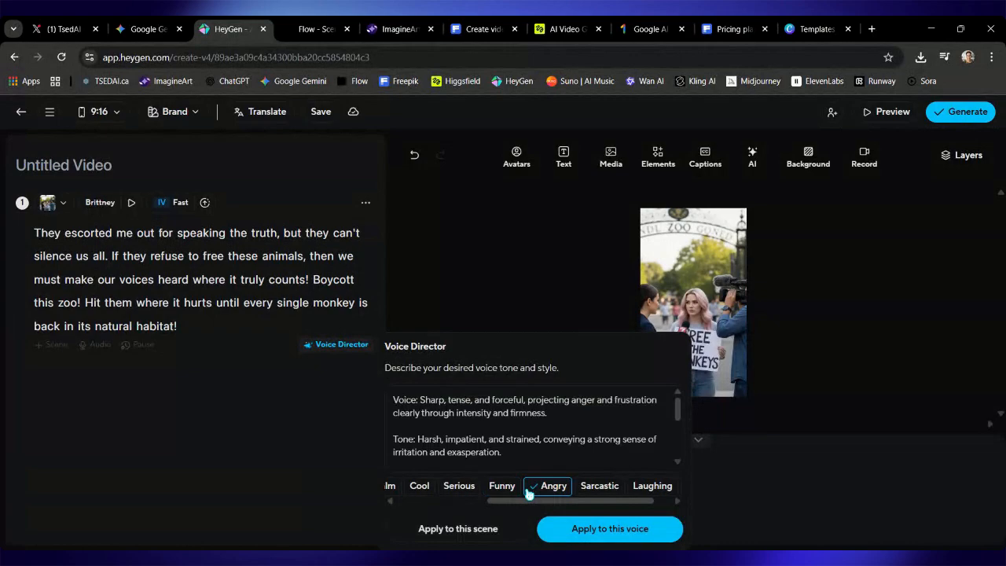
{"action": "left_click", "coordinate": [497, 538]}
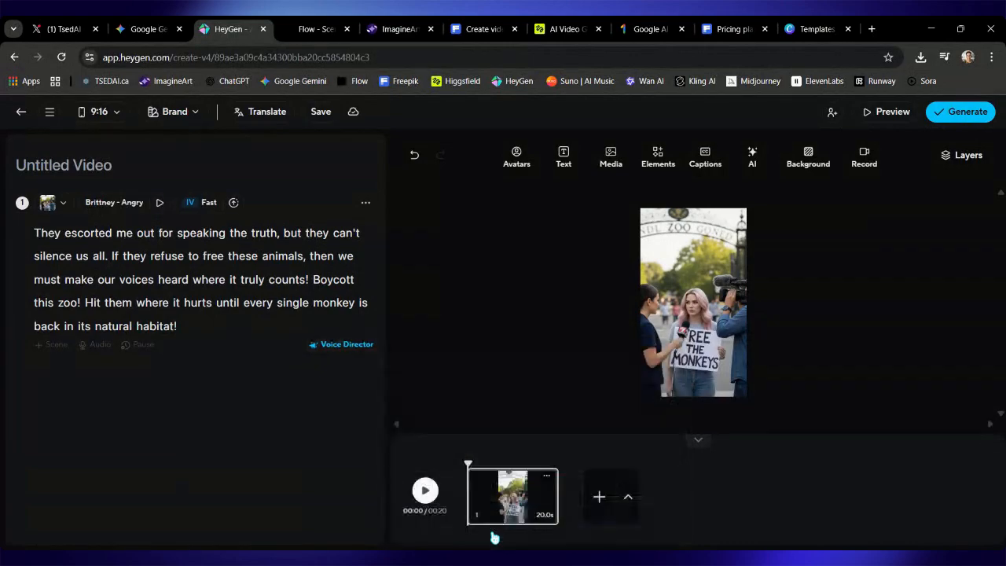
Listen to the script in the angry voice and submit the video for generation with the default title and output settings.
{"action": "left_click", "coordinate": [160, 204]}
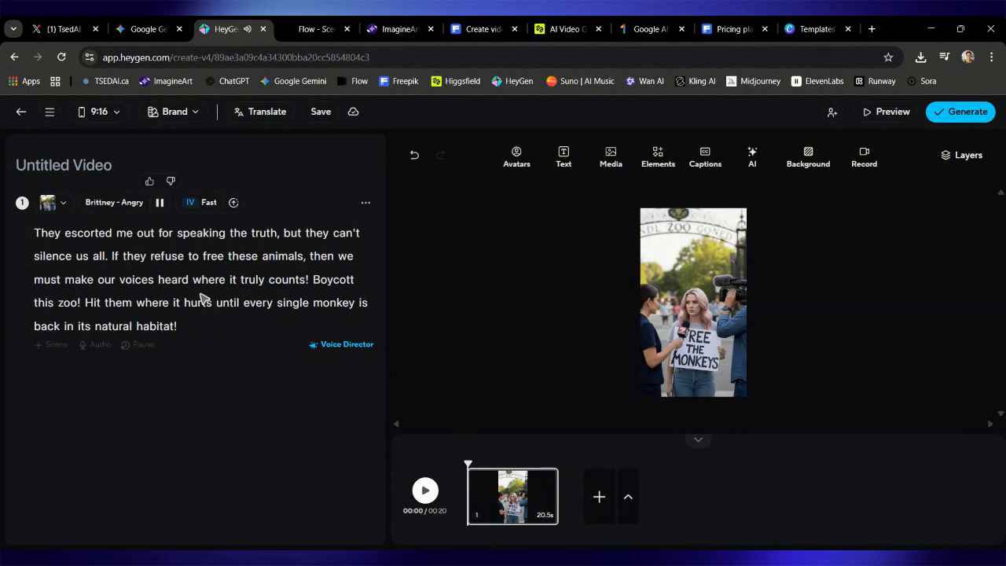
{"action": "left_click_drag", "start_coordinate": [202, 297], "coordinate": [140, 223]}
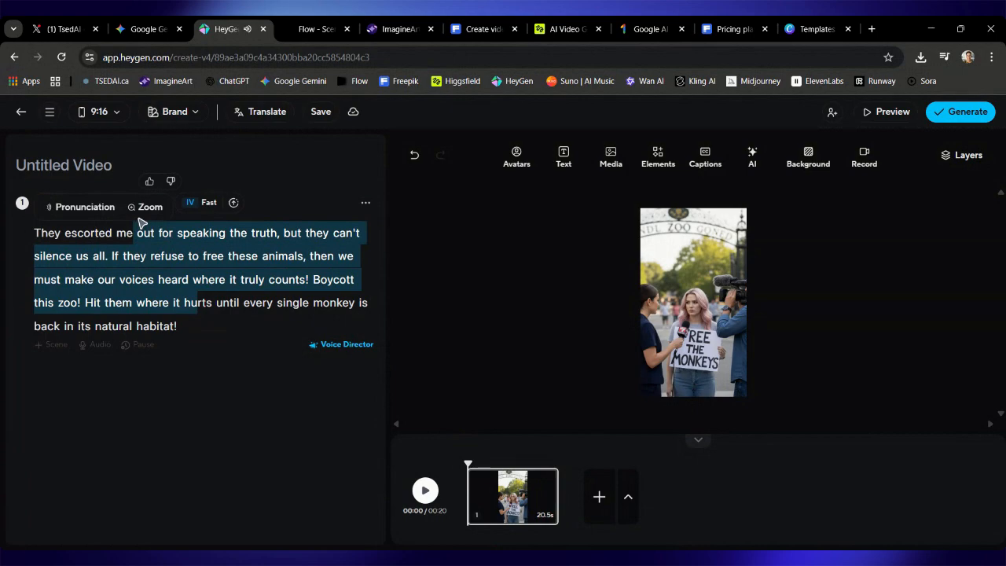
{"action": "key", "text": "ctrl+a"}
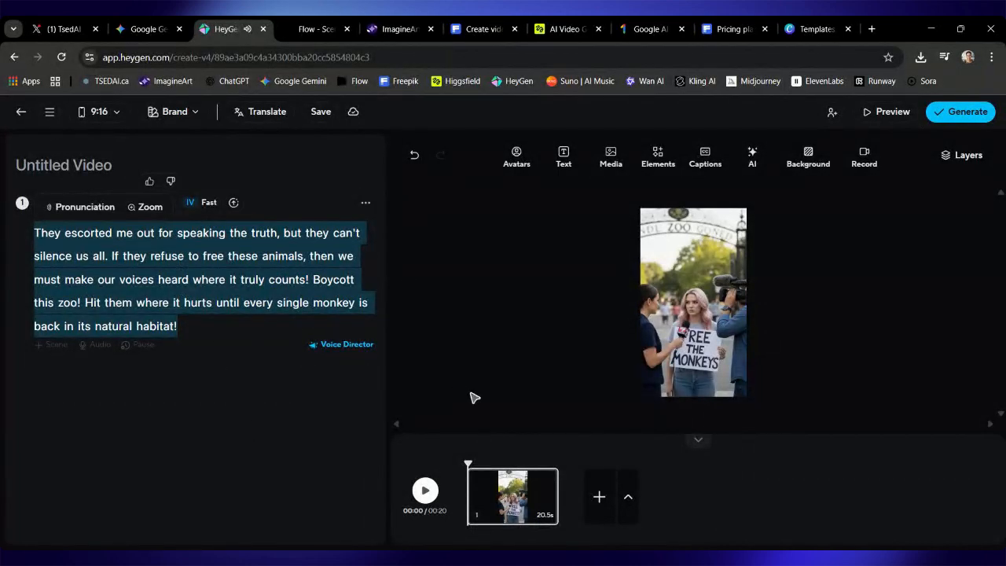
{"action": "left_click", "coordinate": [949, 126]}
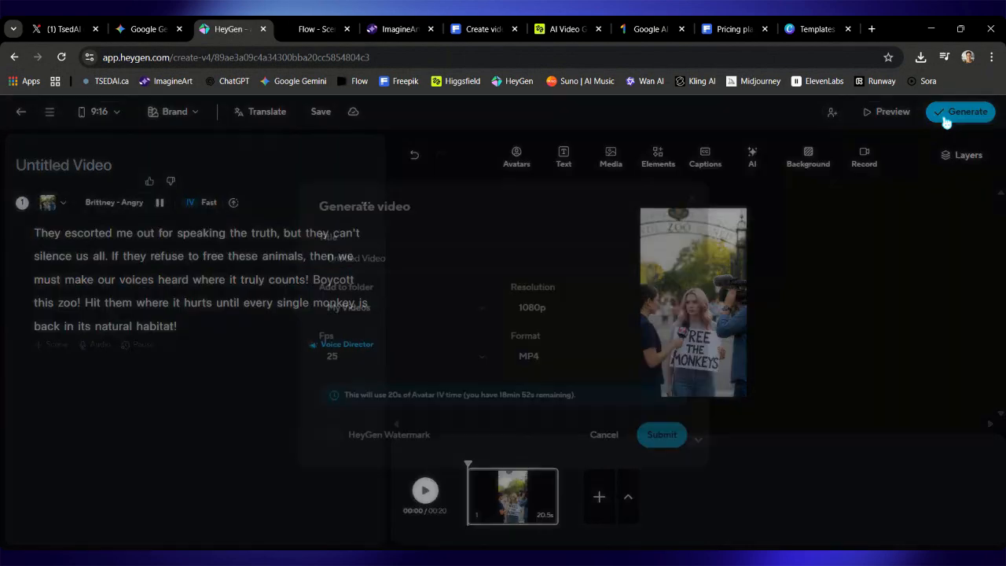
{"action": "left_click", "coordinate": [665, 434]}
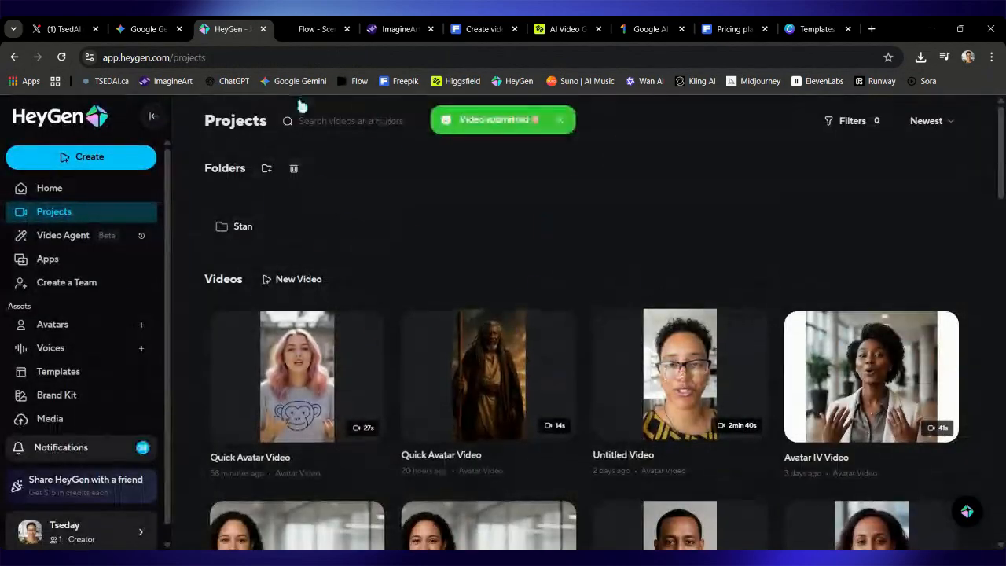
Switch to Gemini and copy the description of the 8-second Veo 3.1 prompt for Scene 4, "Call to Action at the Gates".
{"action": "left_click", "coordinate": [138, 28]}
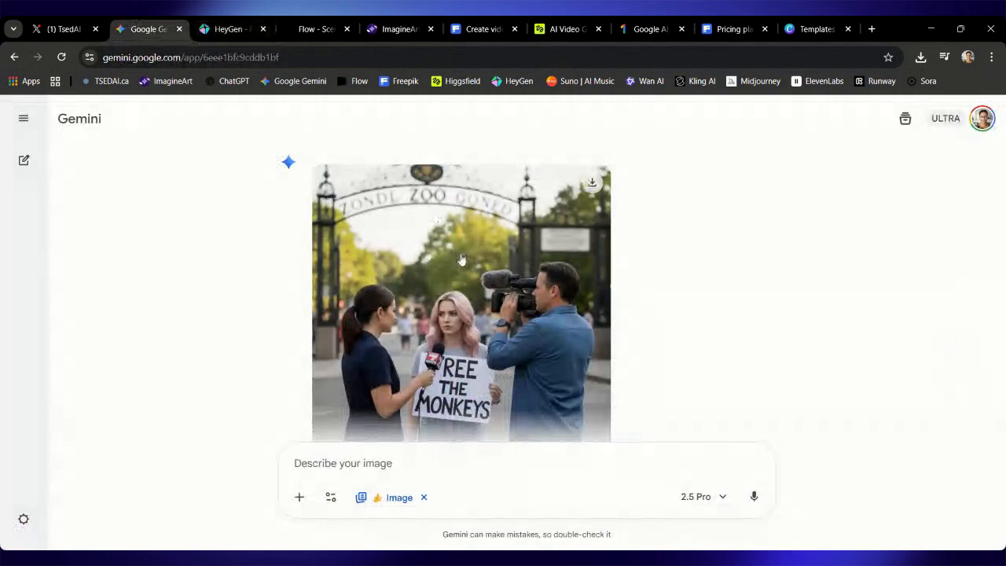
{"action": "scroll", "coordinate": [462, 260], "scroll_direction": "down", "scroll_amount": 20}
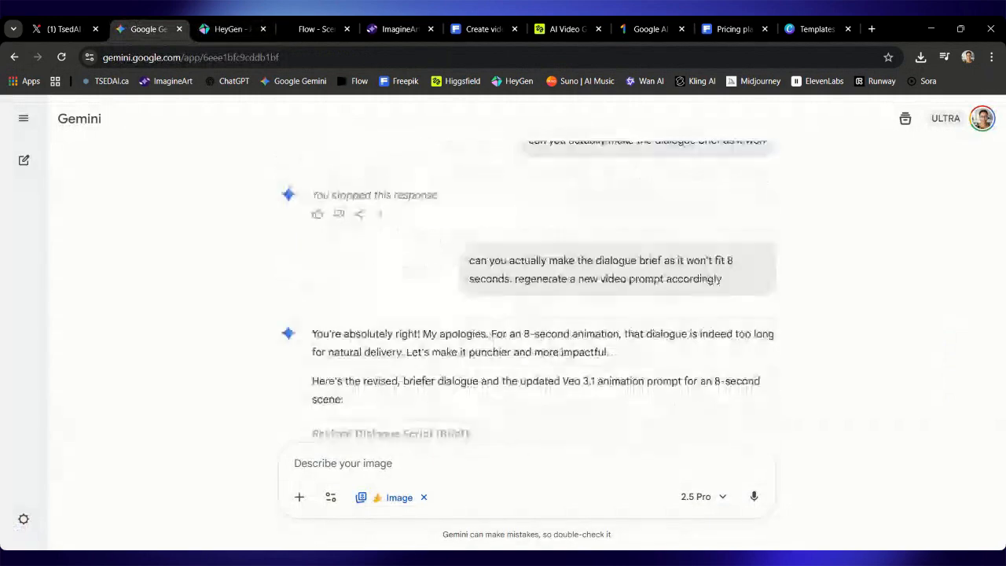
{"action": "scroll", "coordinate": [503, 275], "scroll_direction": "down", "scroll_amount": 5}
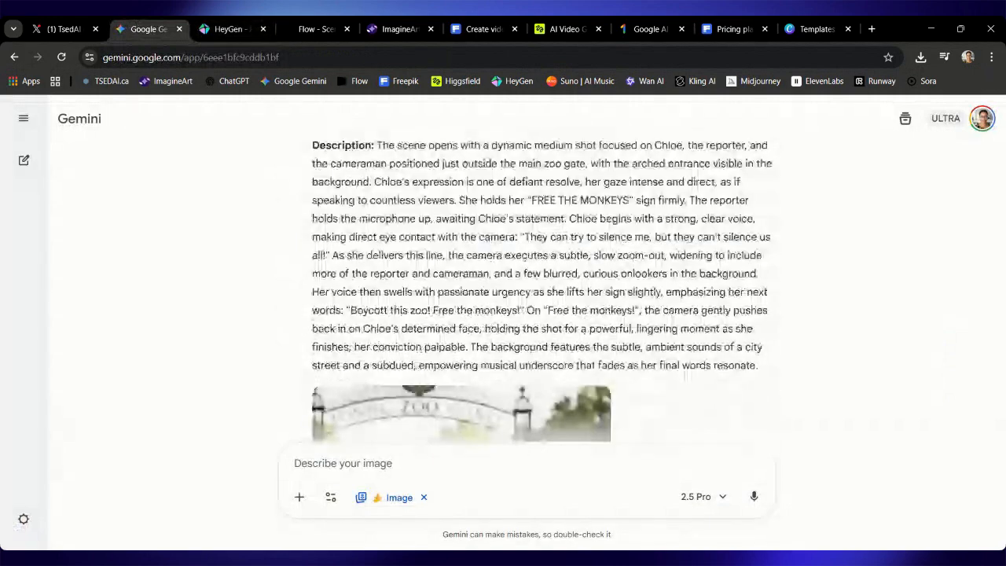
{"action": "scroll", "coordinate": [462, 315], "scroll_direction": "down", "scroll_amount": 2}
{"action": "scroll", "coordinate": [462, 314], "scroll_direction": "up", "scroll_amount": 3}
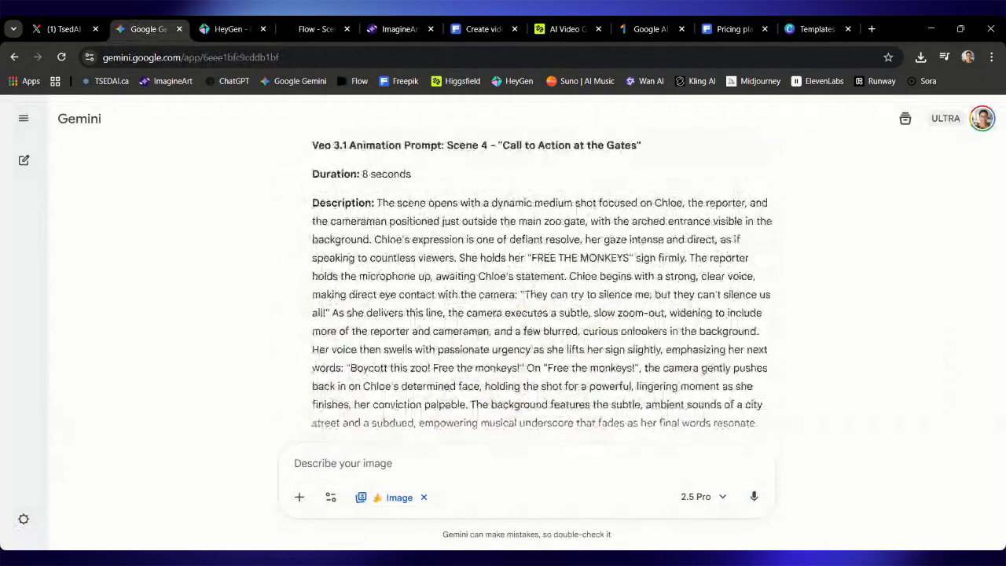
{"action": "scroll", "coordinate": [503, 276], "scroll_direction": "down", "scroll_amount": 1}
{"action": "left_click_drag", "start_coordinate": [377, 165], "coordinate": [787, 389]}
{"action": "key", "text": "ctrl+c"}
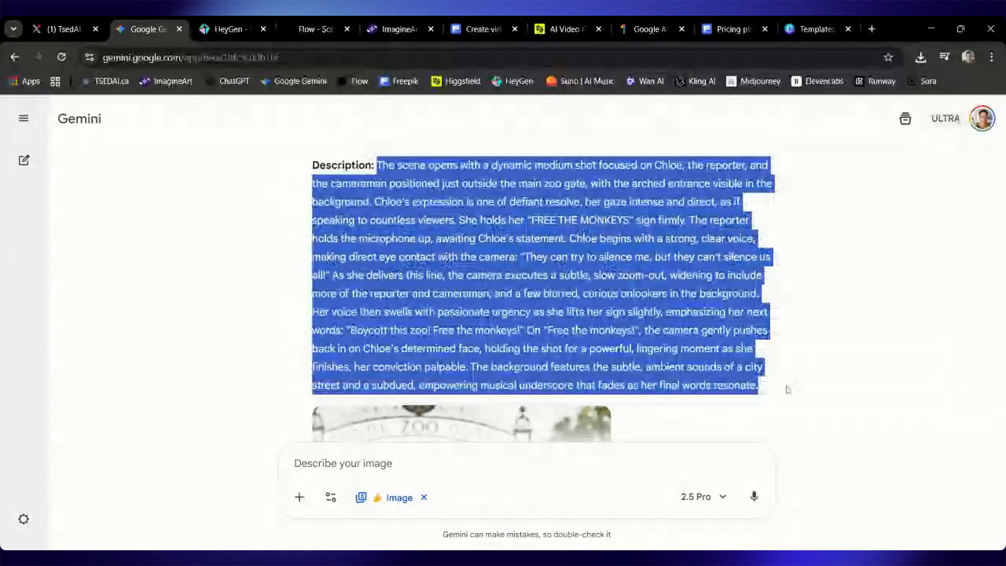
Switch to Flow and add a Jump to clip after the last clip in the Scenebuilder timeline.
{"action": "left_click", "coordinate": [313, 29]}
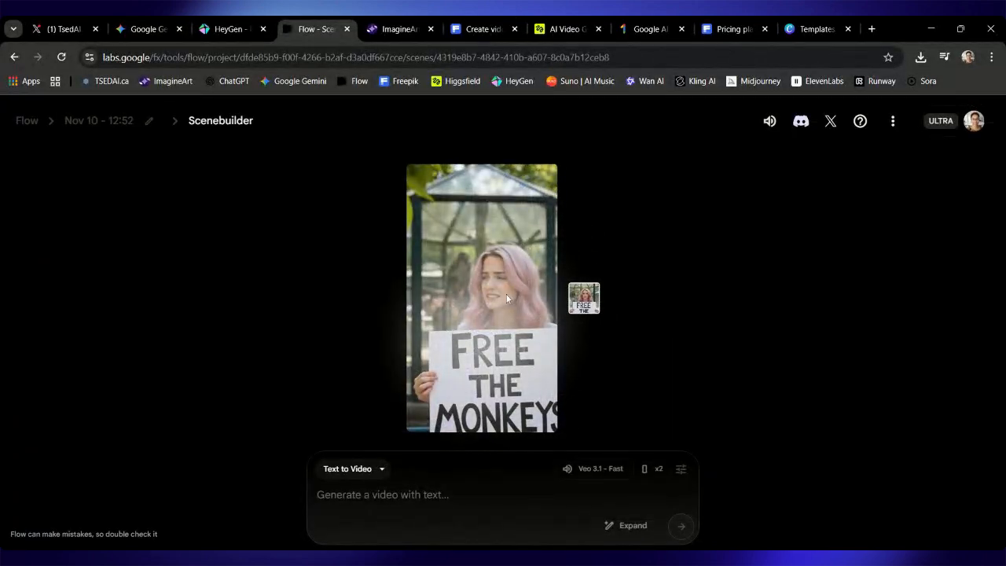
{"action": "left_click", "coordinate": [523, 398]}
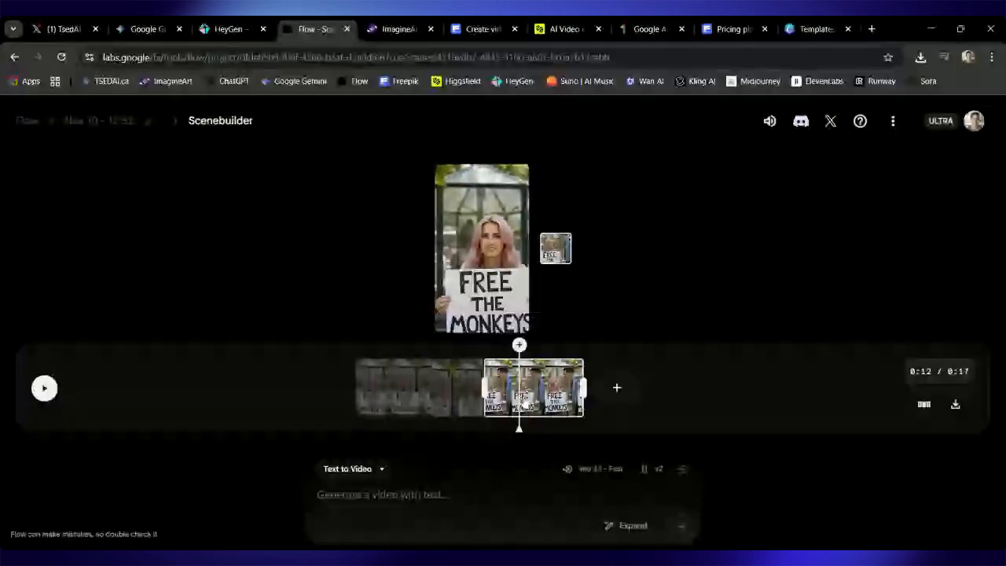
{"action": "left_click", "coordinate": [468, 397]}
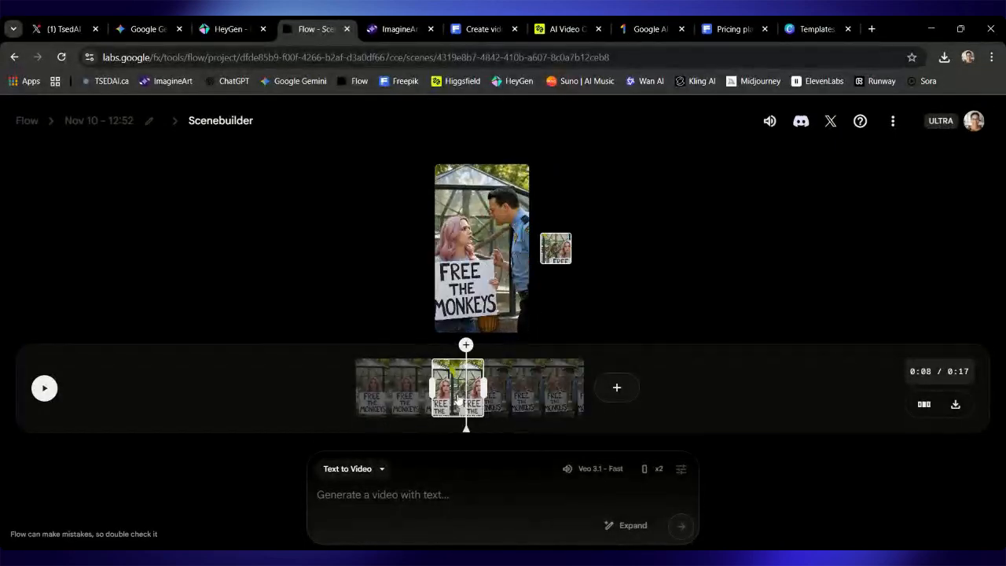
{"action": "left_click", "coordinate": [511, 399]}
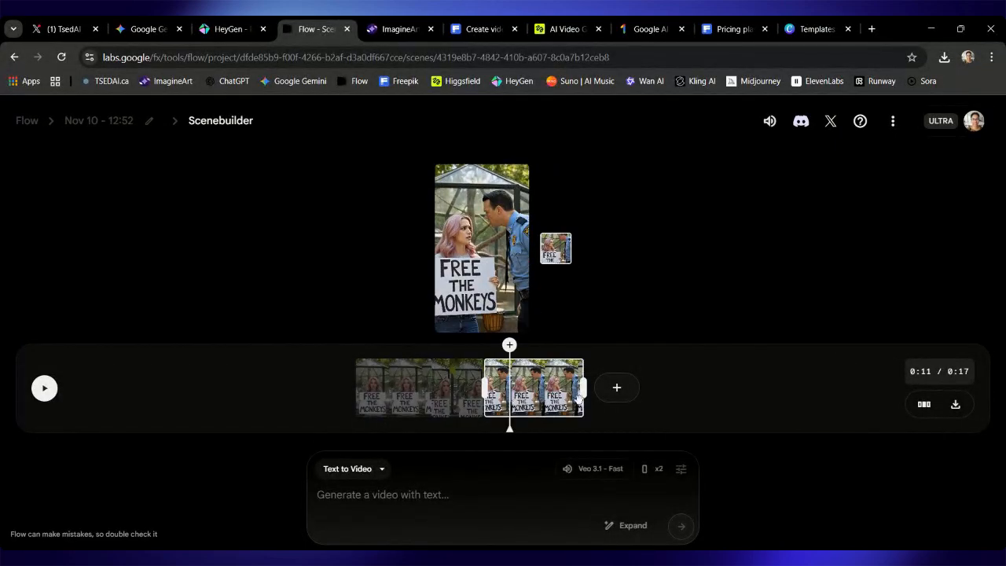
{"action": "left_click", "coordinate": [617, 387]}
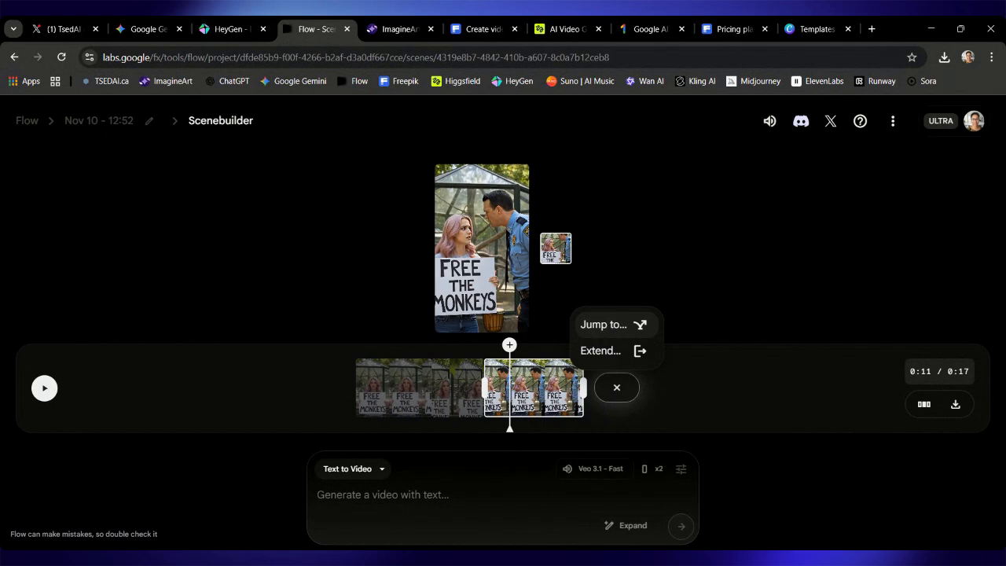
{"action": "left_click", "coordinate": [615, 336]}
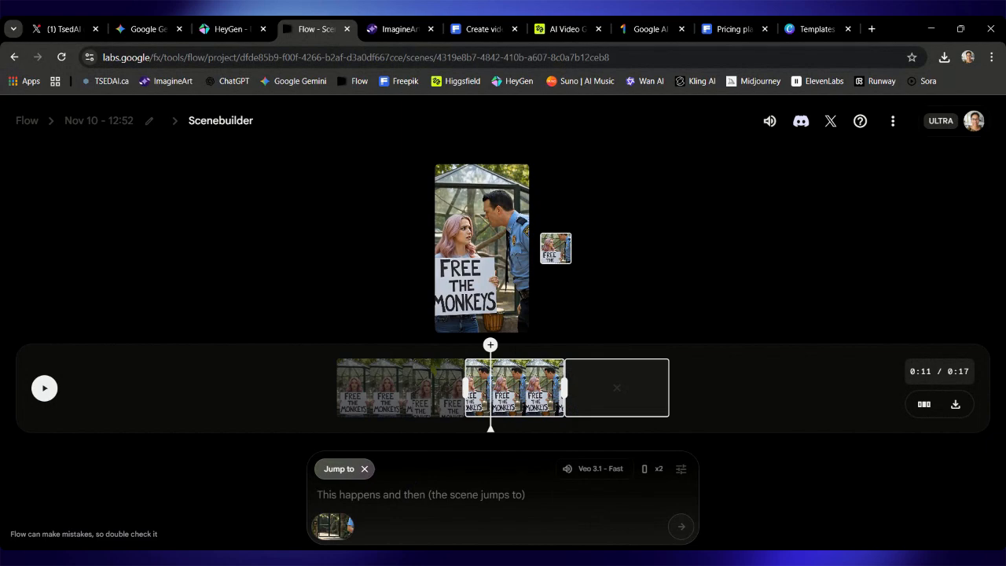
Replace the new clip's first frame with the zoo-gate interview image, cropped in Landscape with the whole sign inside the frame.
{"action": "mouse_move", "coordinate": [339, 533]}
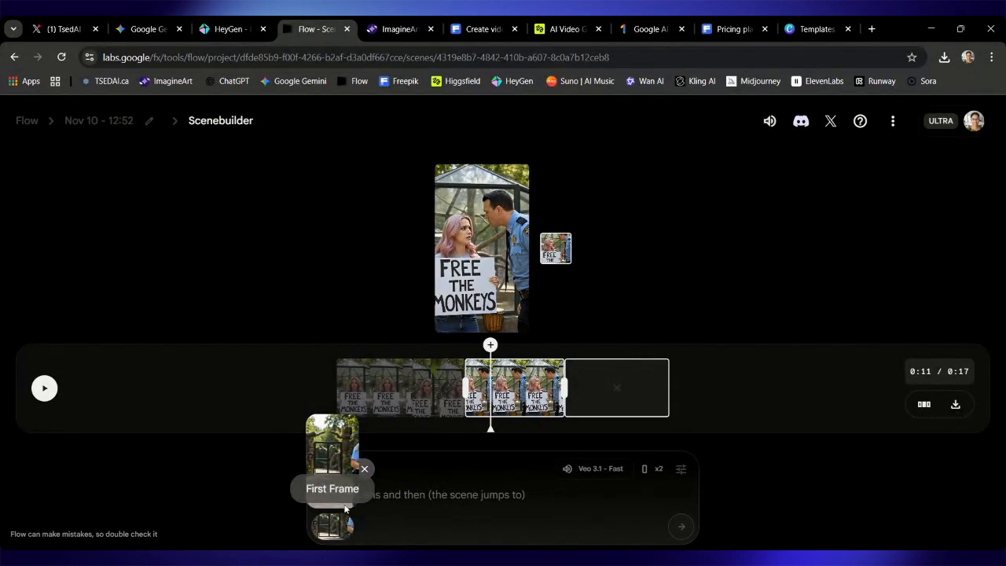
{"action": "left_click", "coordinate": [333, 528]}
{"action": "left_click", "coordinate": [334, 528]}
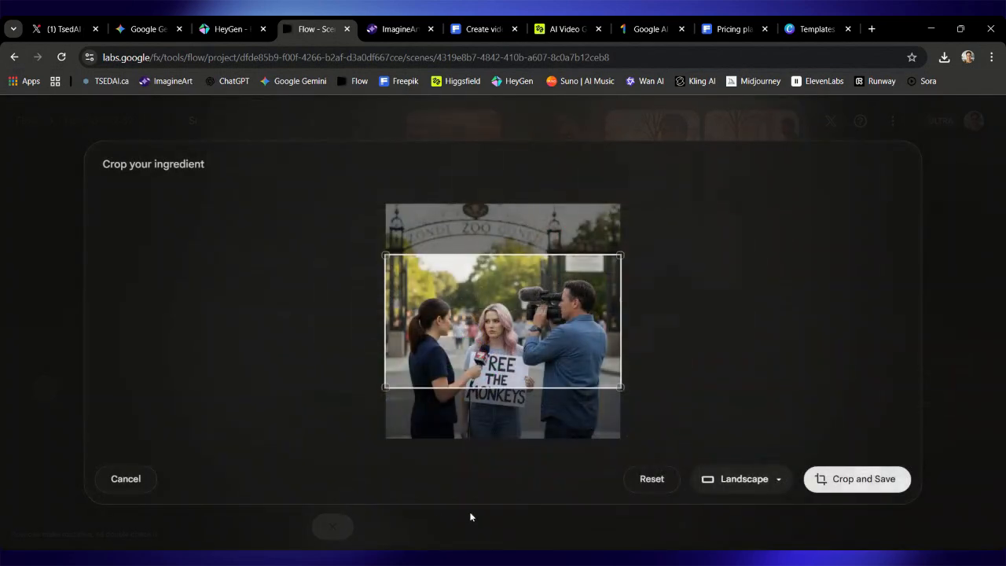
{"action": "left_click_drag", "start_coordinate": [542, 360], "coordinate": [540, 373]}
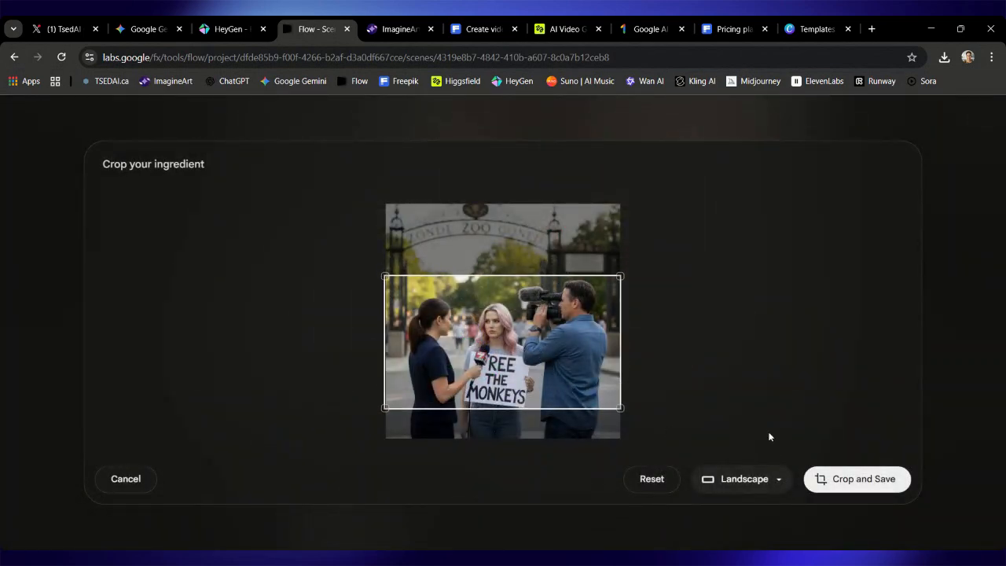
{"action": "left_click", "coordinate": [833, 487]}
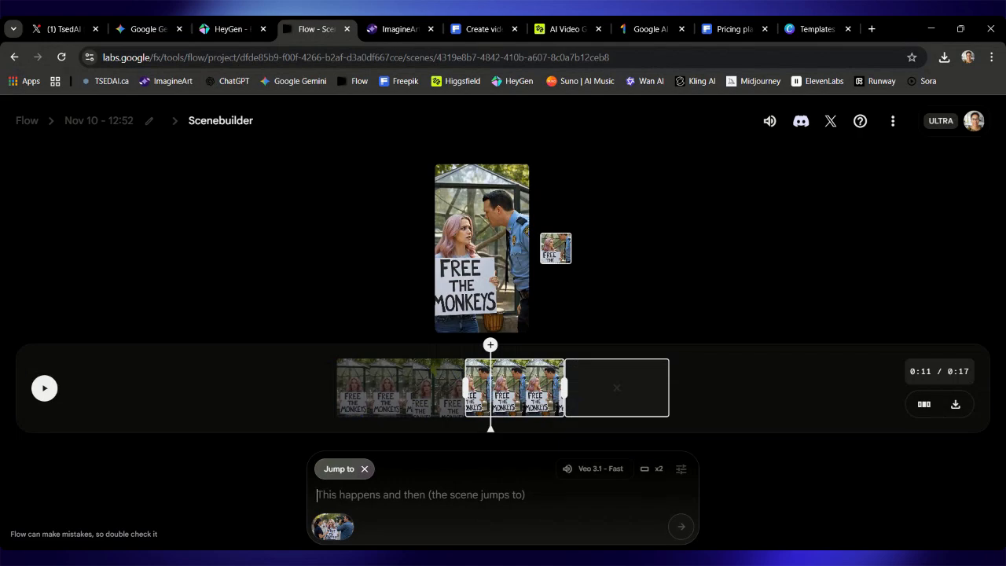
Paste the copied Scene 4 description as the prompt and generate the clip with Veo 3.1 - Quality.
{"action": "key", "text": "ctrl+v"}
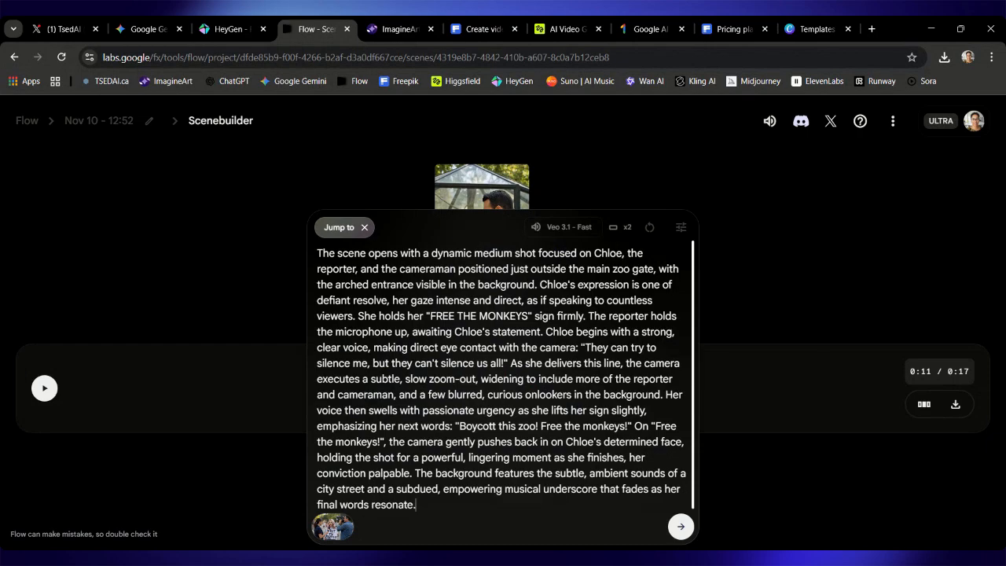
{"action": "left_click", "coordinate": [681, 528]}
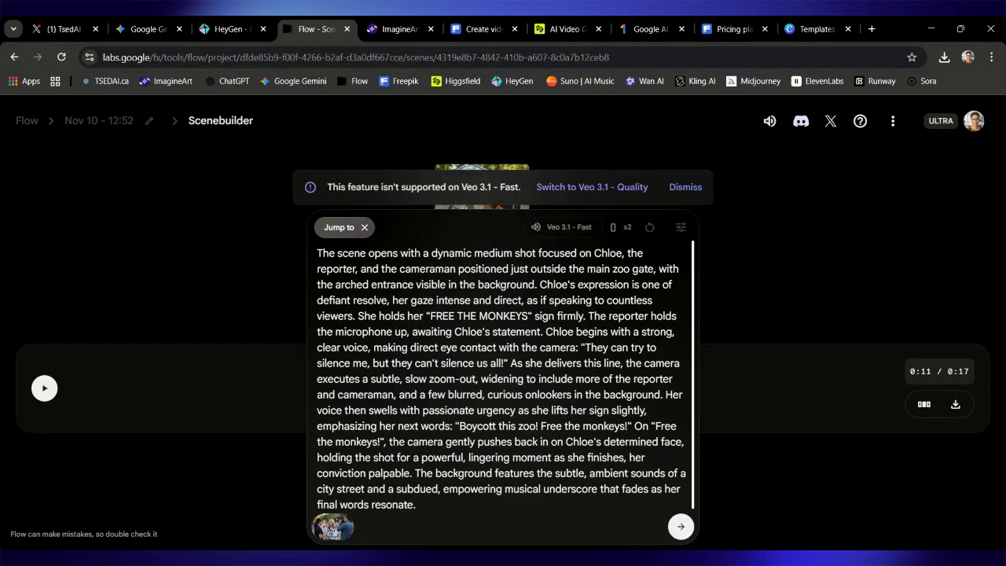
{"action": "left_click", "coordinate": [592, 188]}
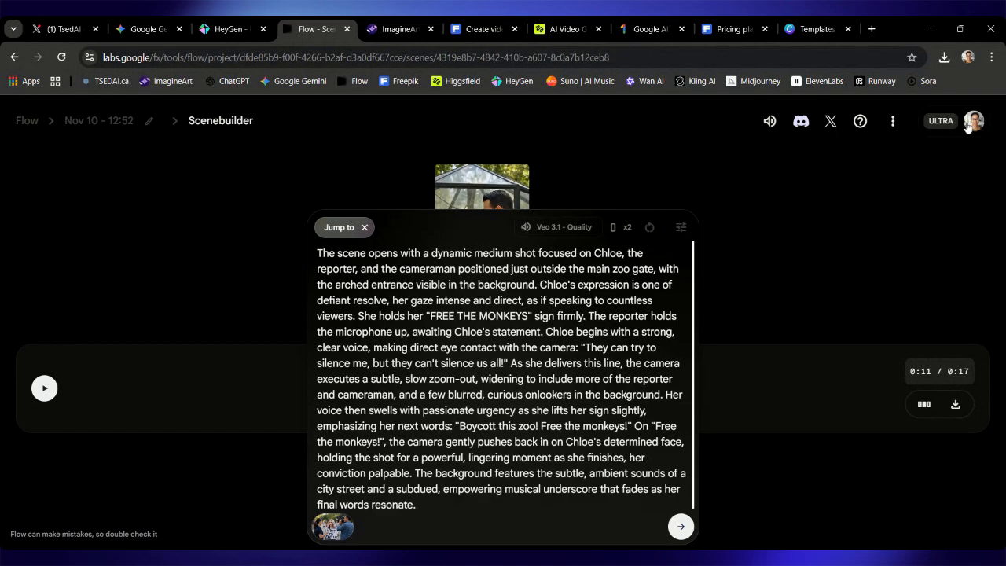
{"action": "left_click", "coordinate": [680, 526]}
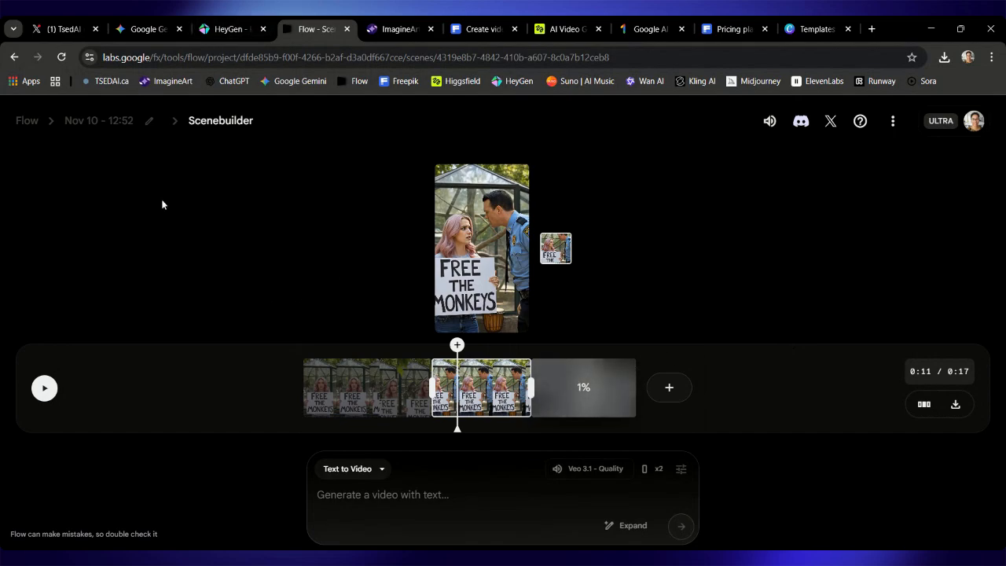
Check the rendering progress of the newest video in the HeyGen projects.
{"action": "left_click", "coordinate": [215, 29]}
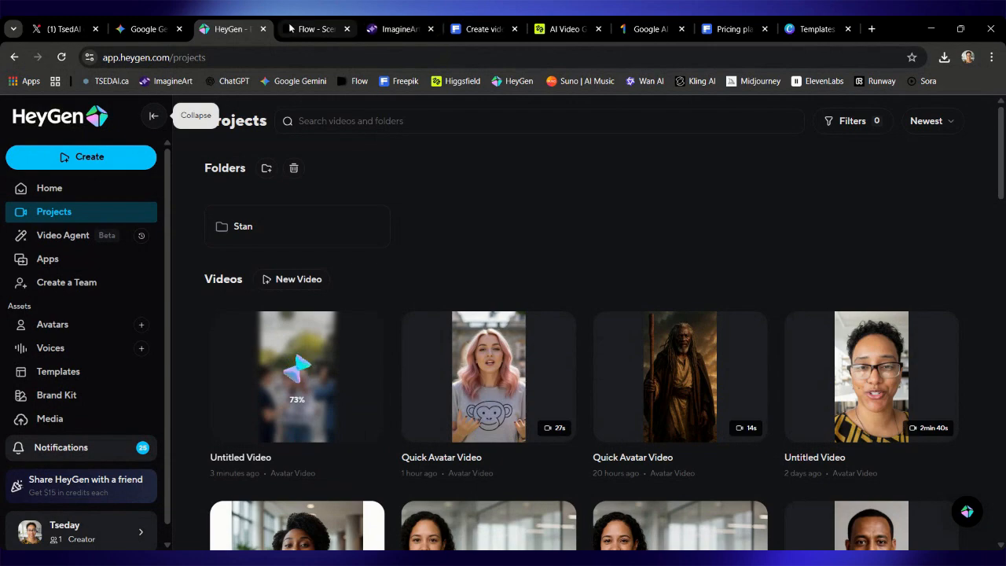
{"action": "left_click", "coordinate": [313, 29]}
In Gemini, submit the image prompt "can you make an image of her with monkey on her shoulders and surrounding. she is happy. she is in the forest".
{"action": "left_click", "coordinate": [153, 30]}
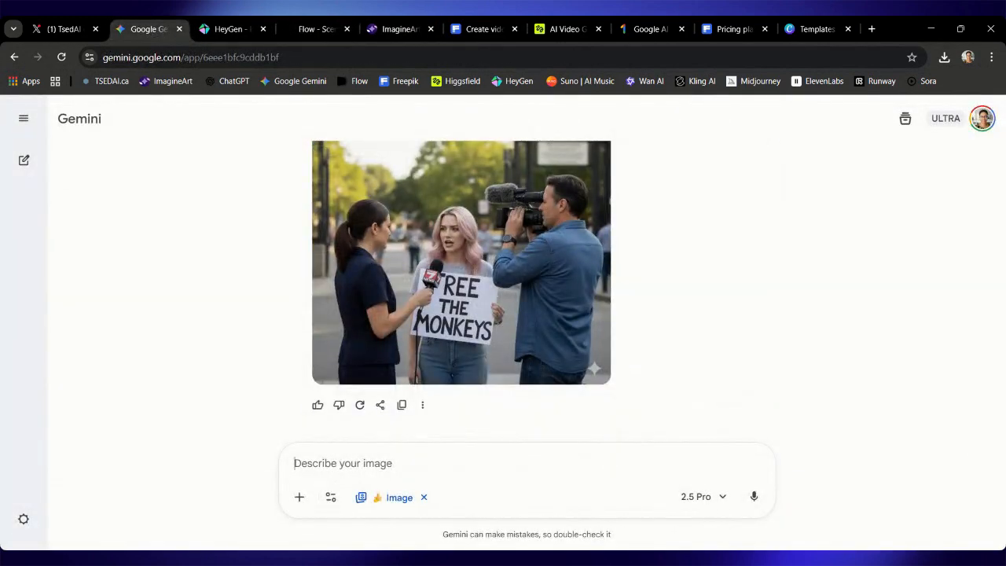
{"action": "type", "text": "can fyou"}
{"action": "key", "text": "BackSpace"}
{"action": "key", "text": "BackSpace"}
{"action": "key", "text": "BackSpace"}
{"action": "key", "text": "BackSpace"}
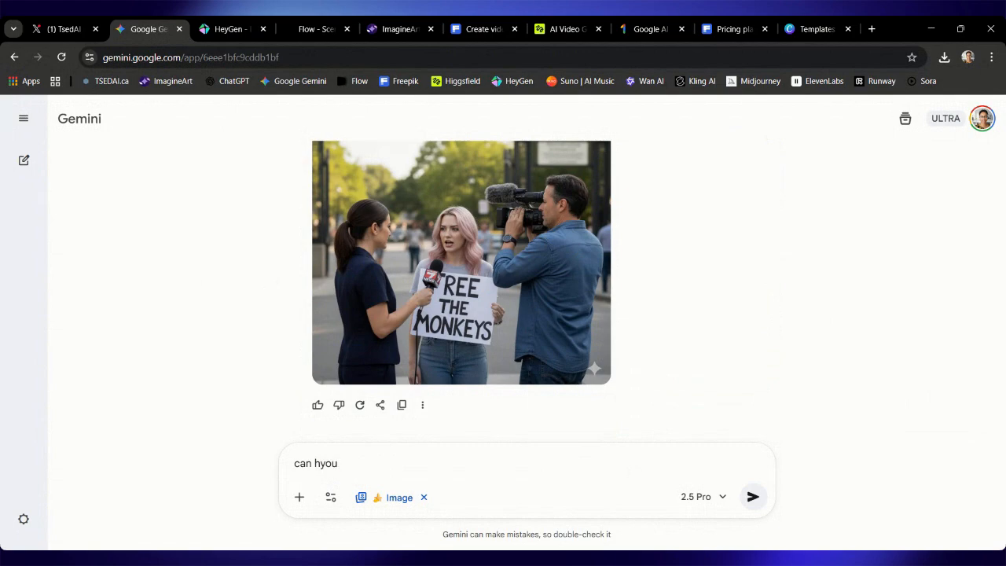
{"action": "type", "text": "you make an image"}
{"action": "type", "text": "her with the"}
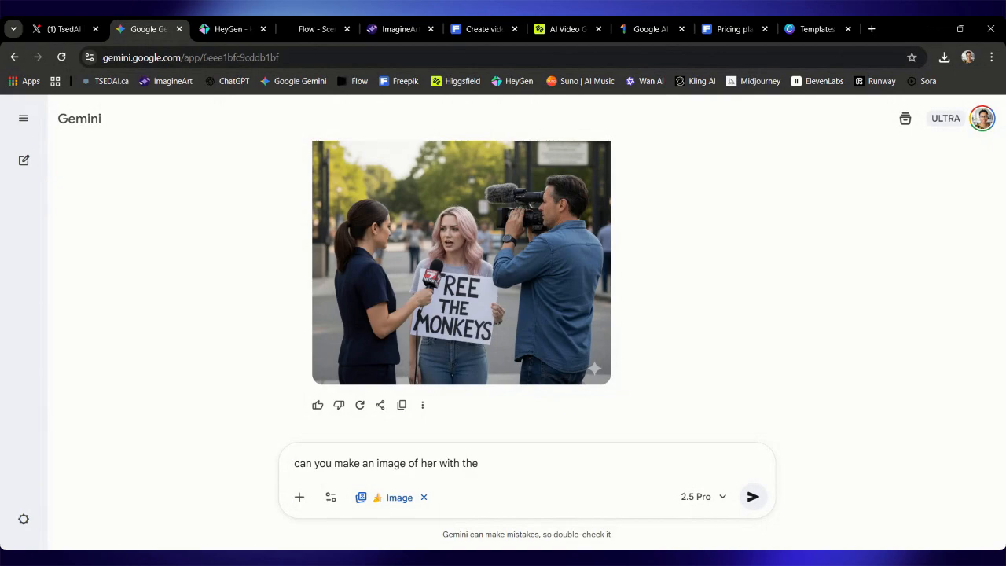
{"action": "key", "text": "BackSpace"}
{"action": "key", "text": "BackSpace"}
{"action": "key", "text": "BackSpace"}
{"action": "key", "text": "BackSpace"}
{"action": "type", "text": "monkey on her shoulders and "}
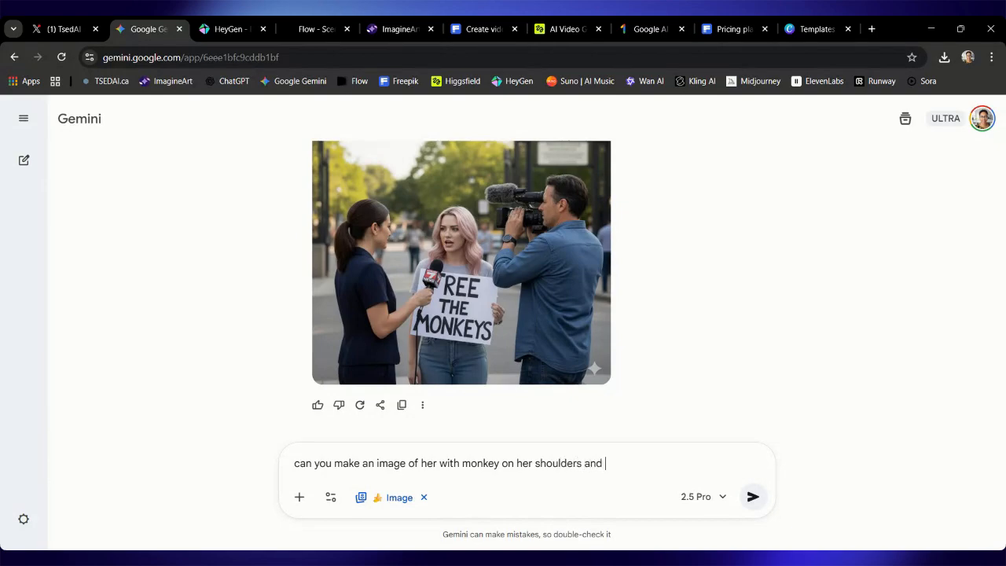
{"action": "type", "text": "surrounding. she is happ"}
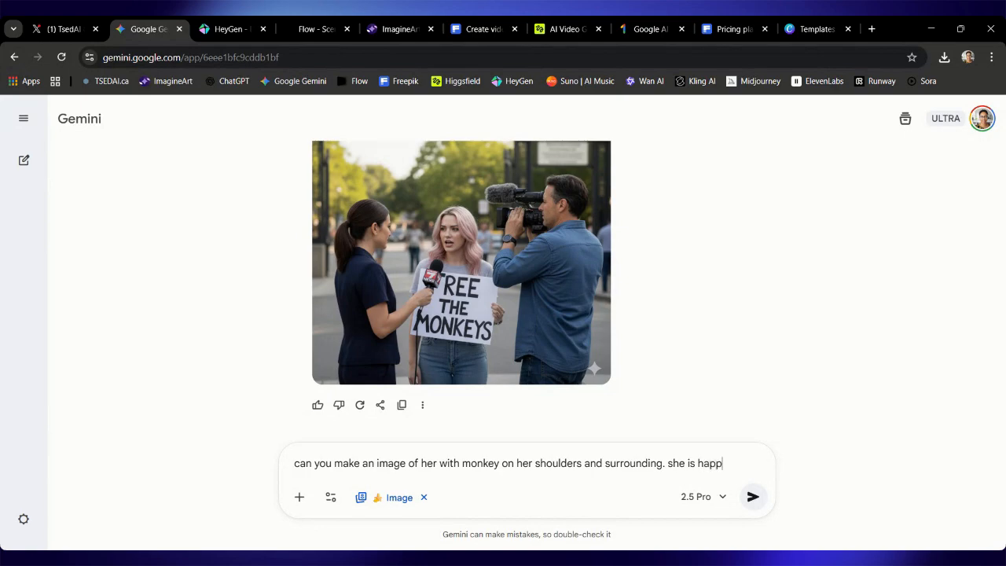
{"action": "type", "text": "y. she is in the forest"}
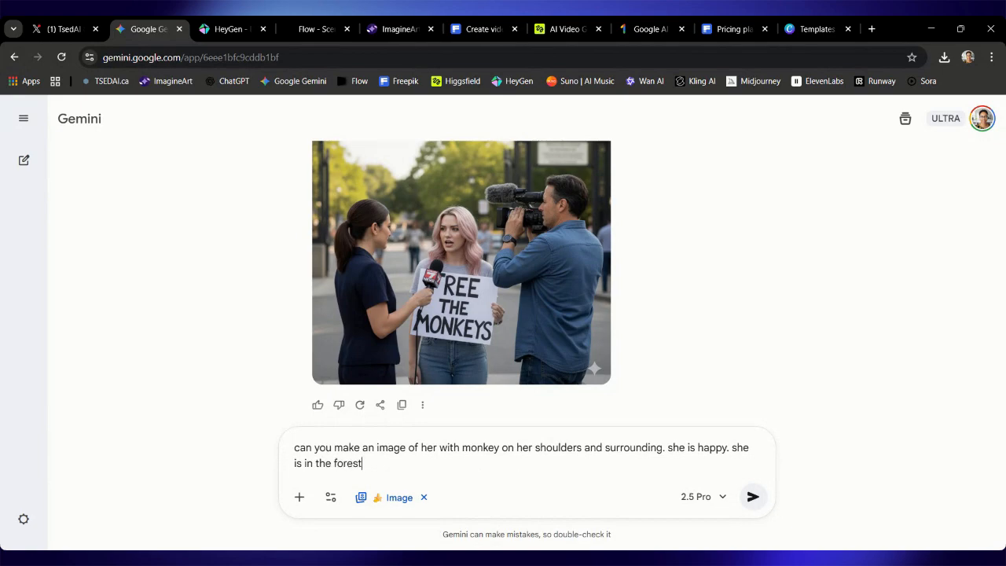
{"action": "key", "text": "Return"}
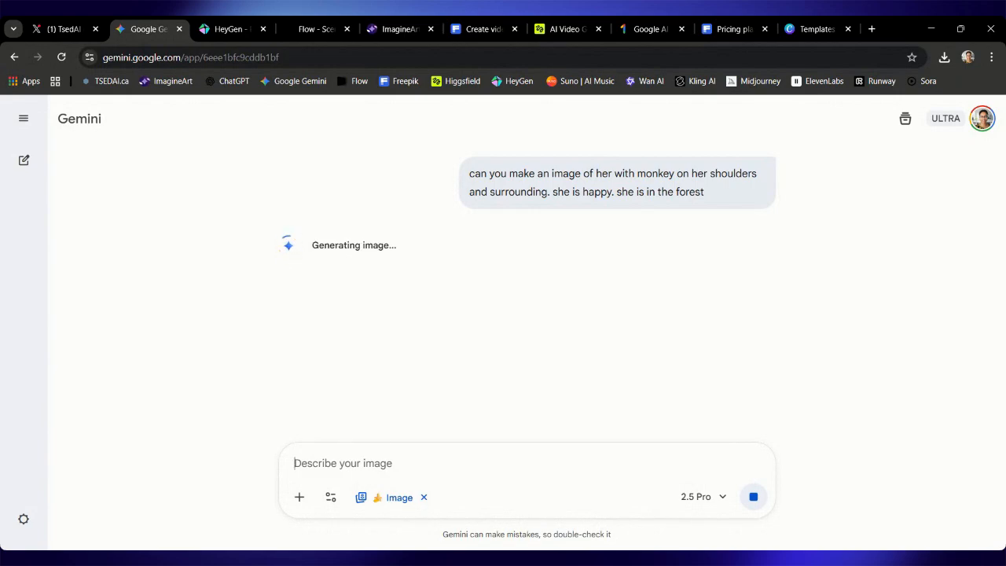
Switch to HeyGen, watch the newest zoo-gate interview video in full screen, and give it a thumbs-down reaction.
{"action": "left_click", "coordinate": [312, 30]}
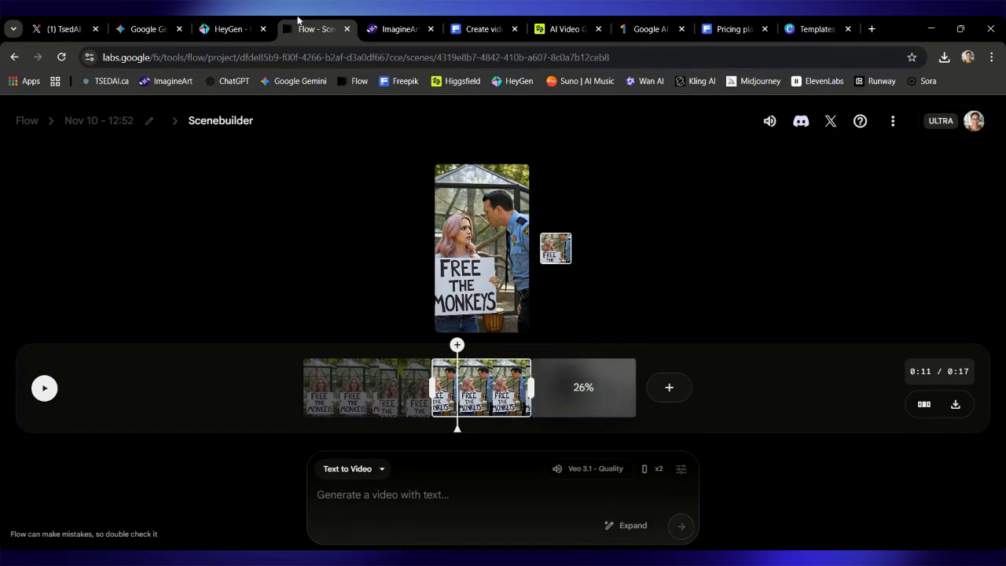
{"action": "left_click", "coordinate": [241, 24]}
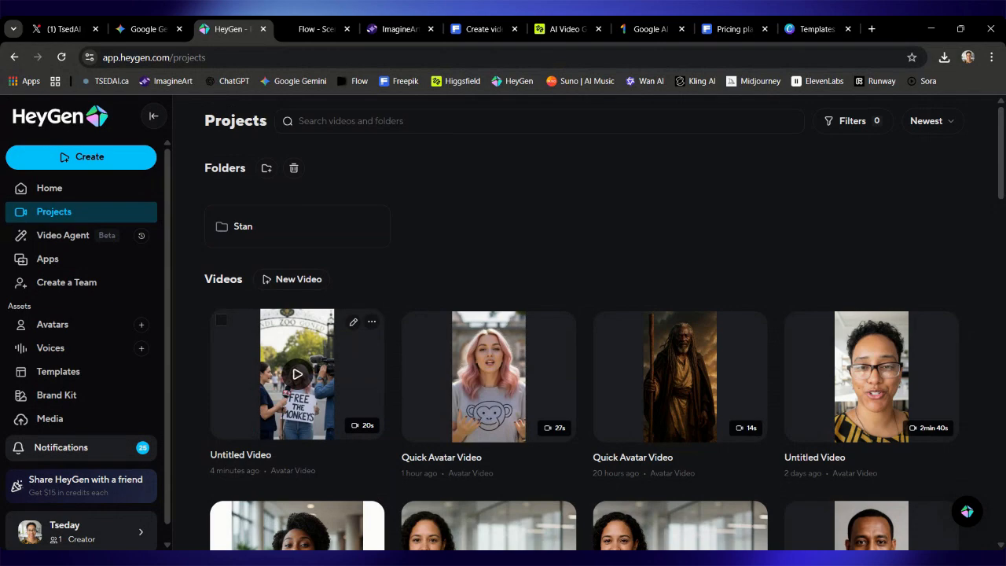
{"action": "left_click", "coordinate": [254, 412]}
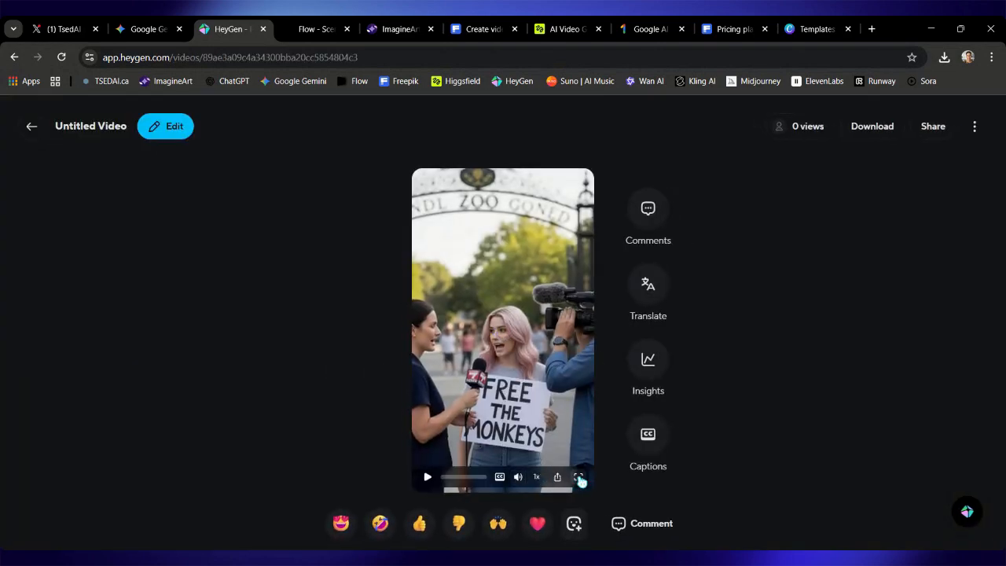
{"action": "left_click", "coordinate": [579, 477]}
{"action": "left_click", "coordinate": [25, 539]}
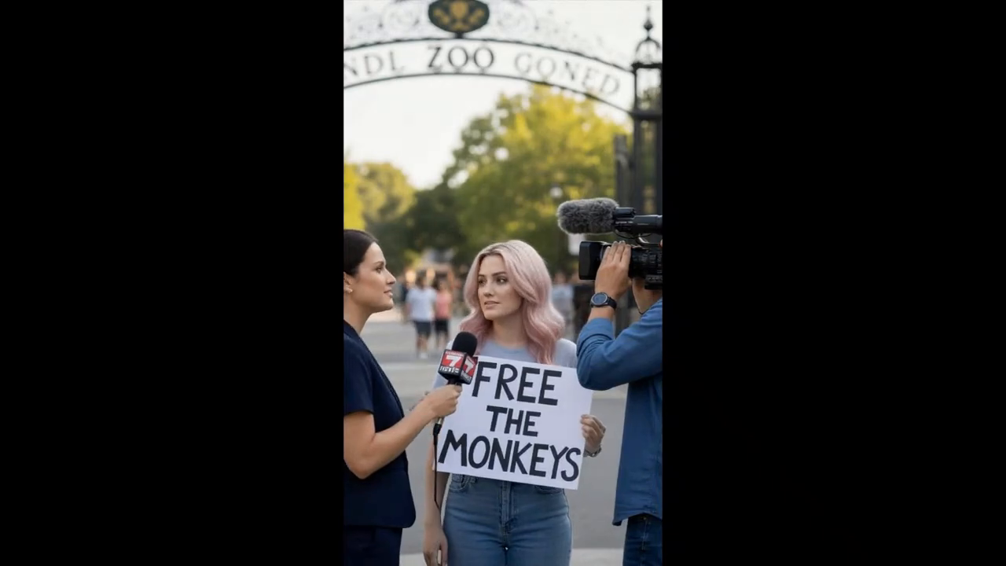
{"action": "key", "text": "Escape"}
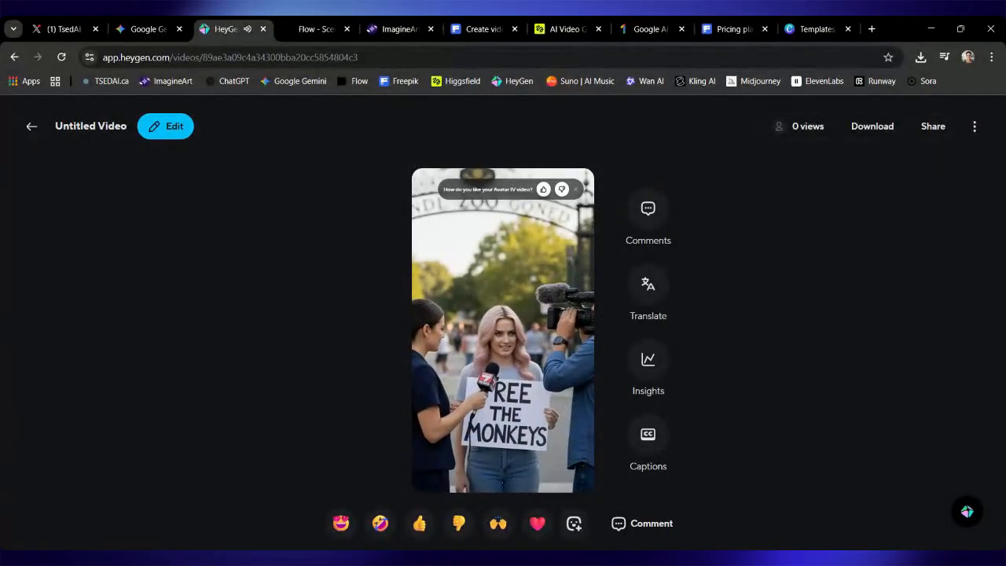
{"action": "left_click", "coordinate": [460, 524]}
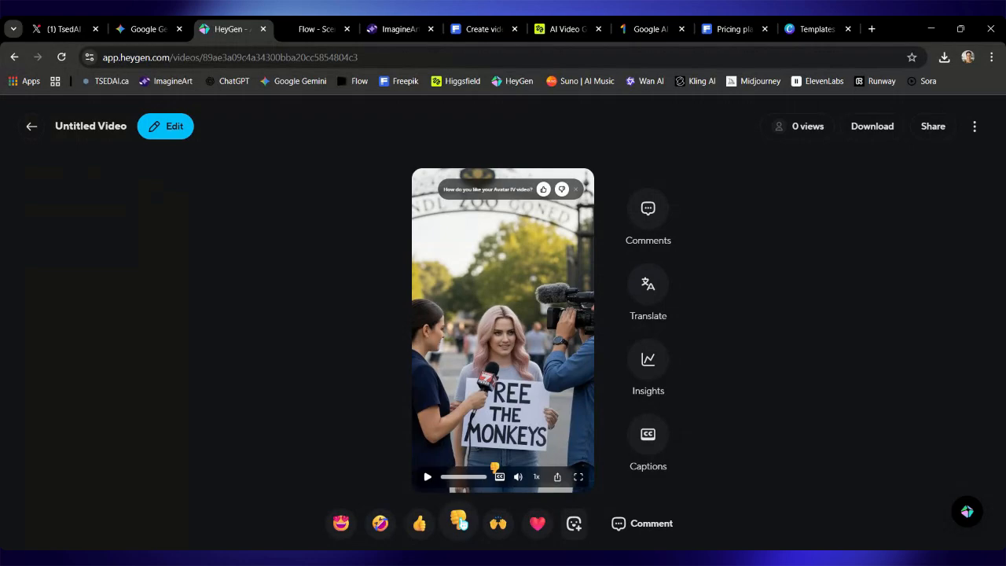
Return to Flow and review the new zoo-gate clip from the end of the preceding clip in full screen.
{"action": "left_click", "coordinate": [313, 28]}
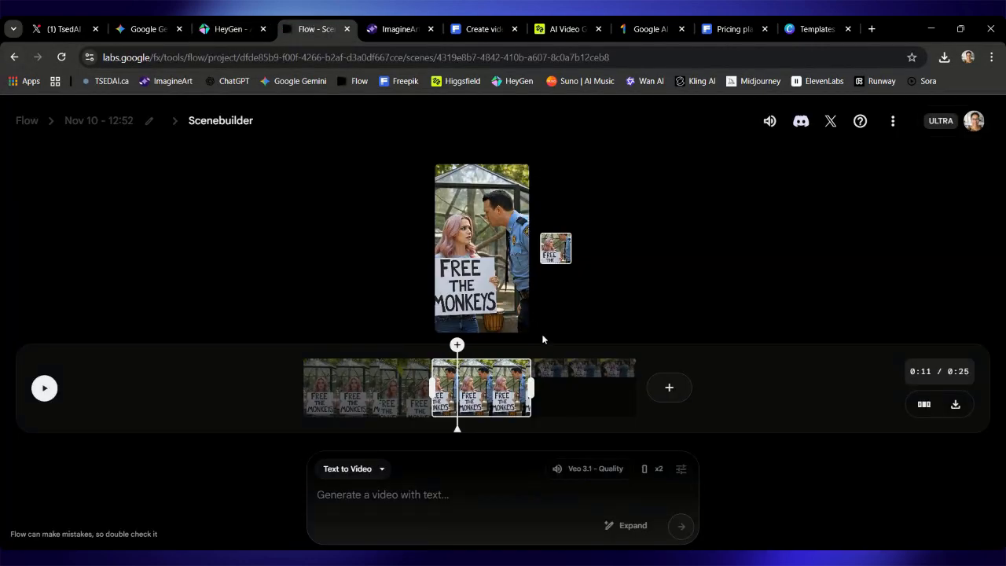
{"action": "left_click", "coordinate": [553, 399]}
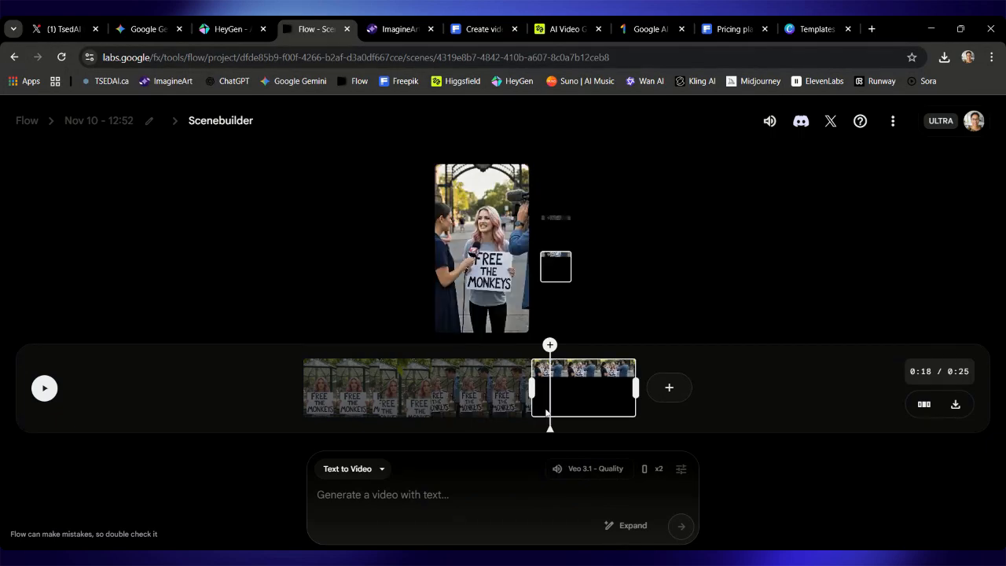
{"action": "left_click_drag", "start_coordinate": [549, 428], "coordinate": [530, 429]}
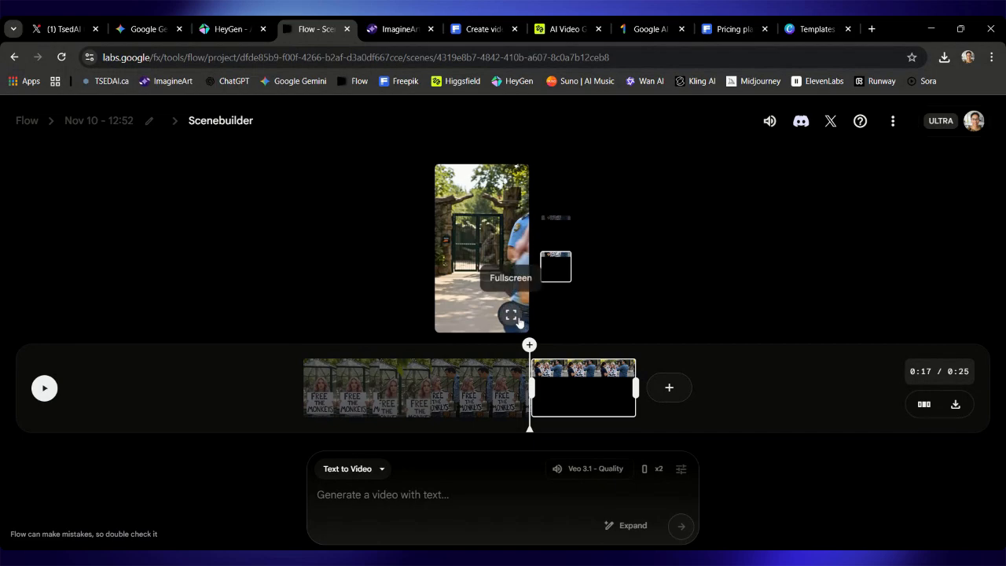
{"action": "left_click", "coordinate": [515, 315]}
{"action": "left_click", "coordinate": [32, 529]}
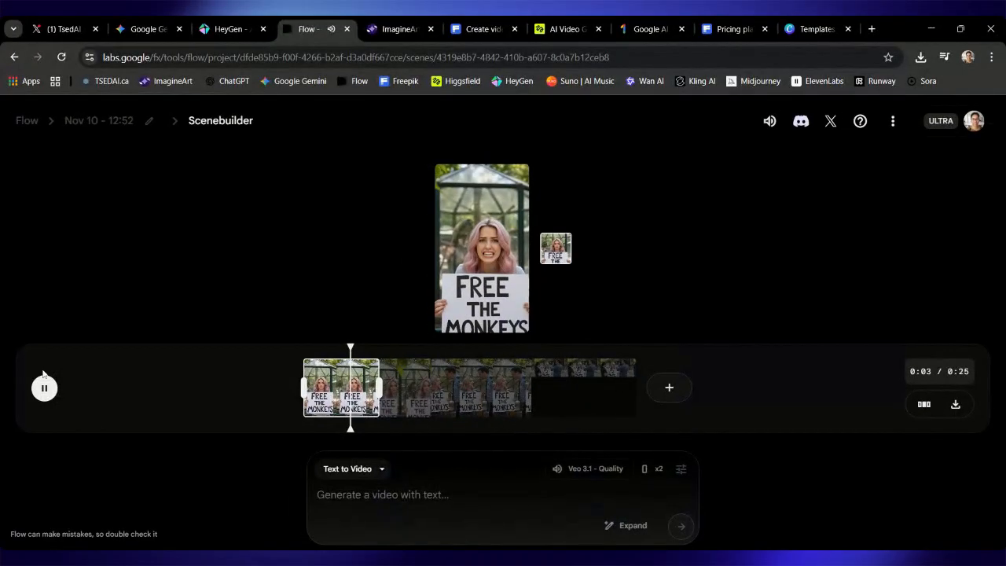
{"action": "left_click", "coordinate": [44, 387]}
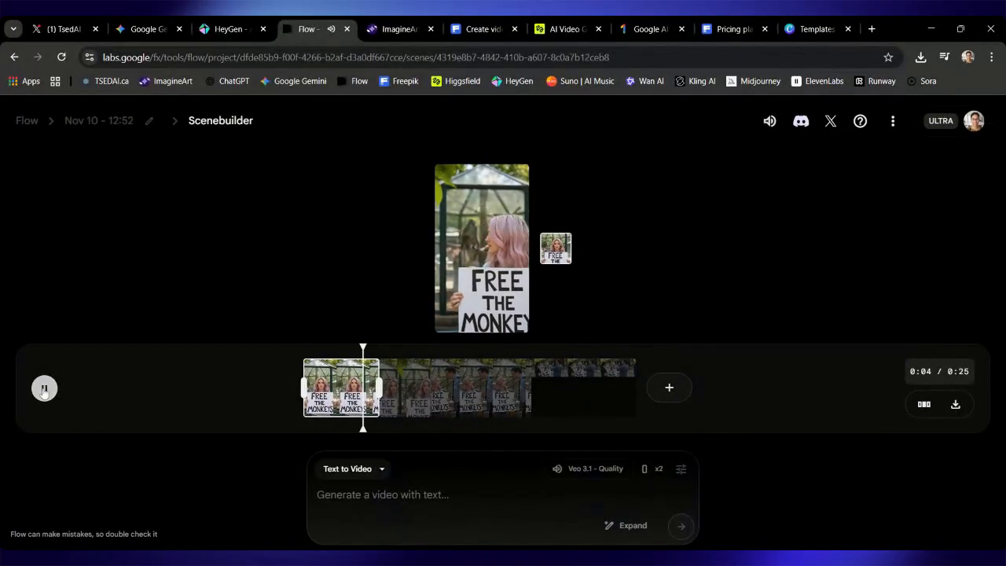
Trim the beginning of the zoo-gate interview clip at the end of the timeline.
{"action": "left_click", "coordinate": [546, 397]}
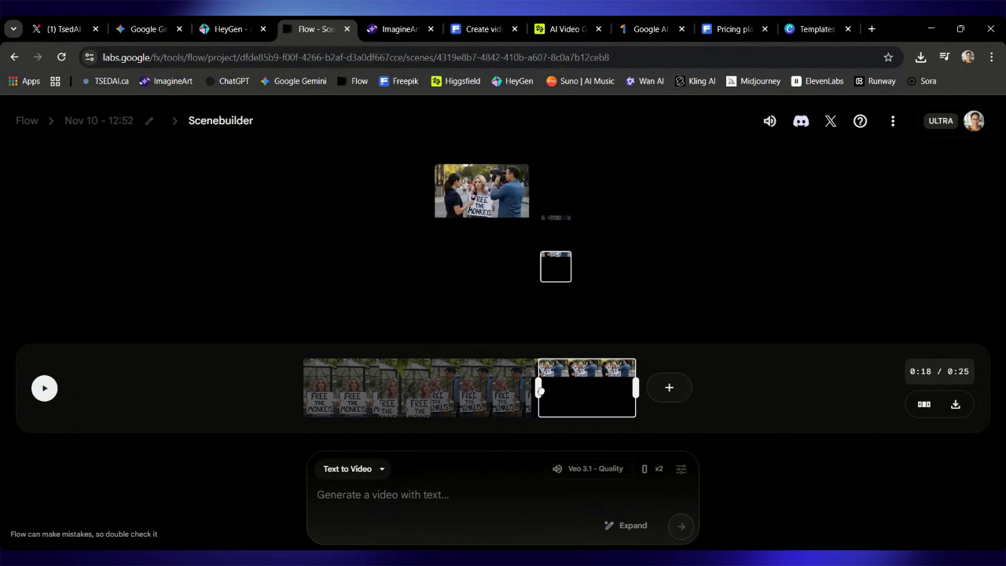
{"action": "left_click_drag", "start_coordinate": [540, 393], "coordinate": [541, 391]}
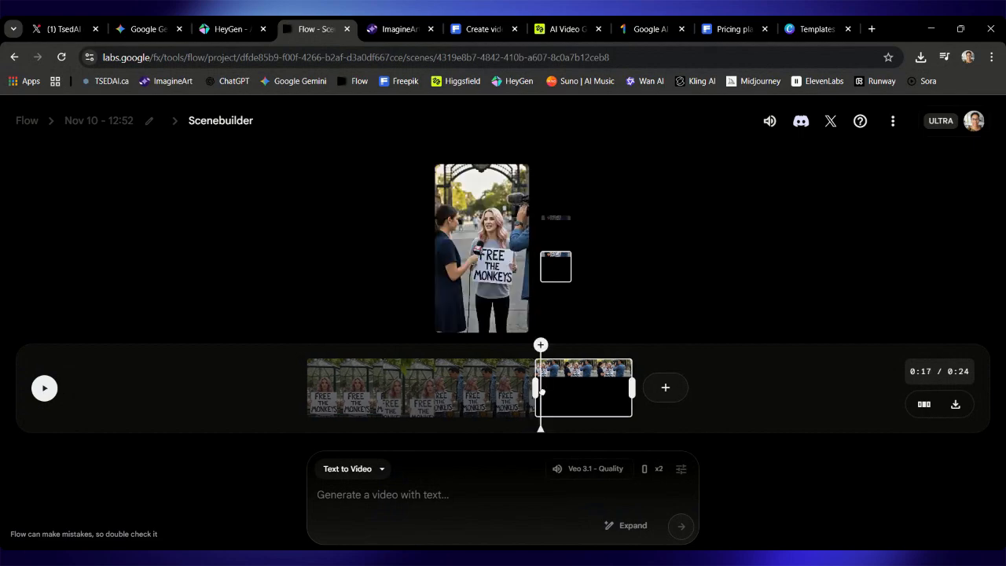
Review the assembled scene from its beginning in full screen, and stop playback in the first clip.
{"action": "left_click", "coordinate": [511, 316]}
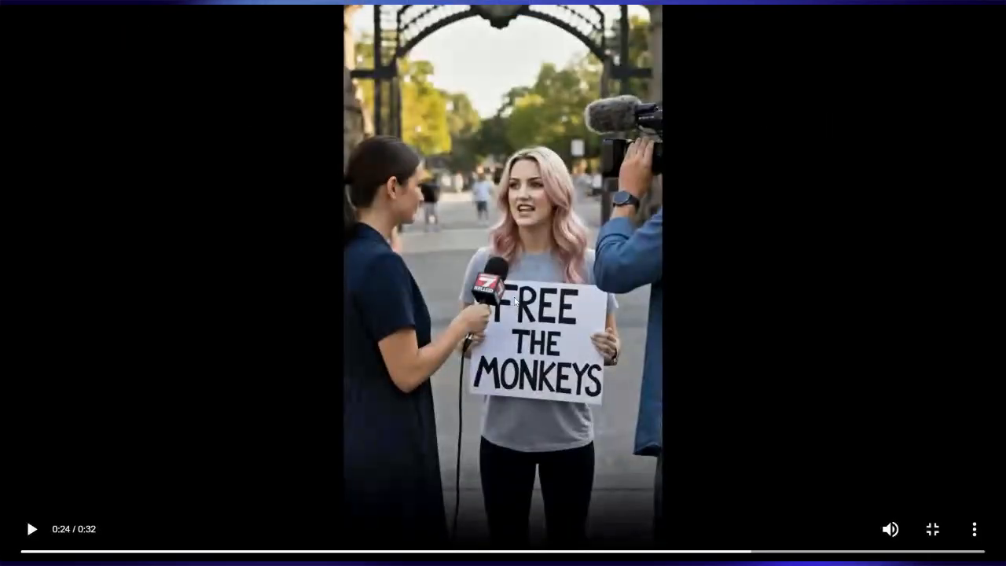
{"action": "left_click", "coordinate": [23, 552]}
{"action": "left_click", "coordinate": [31, 530]}
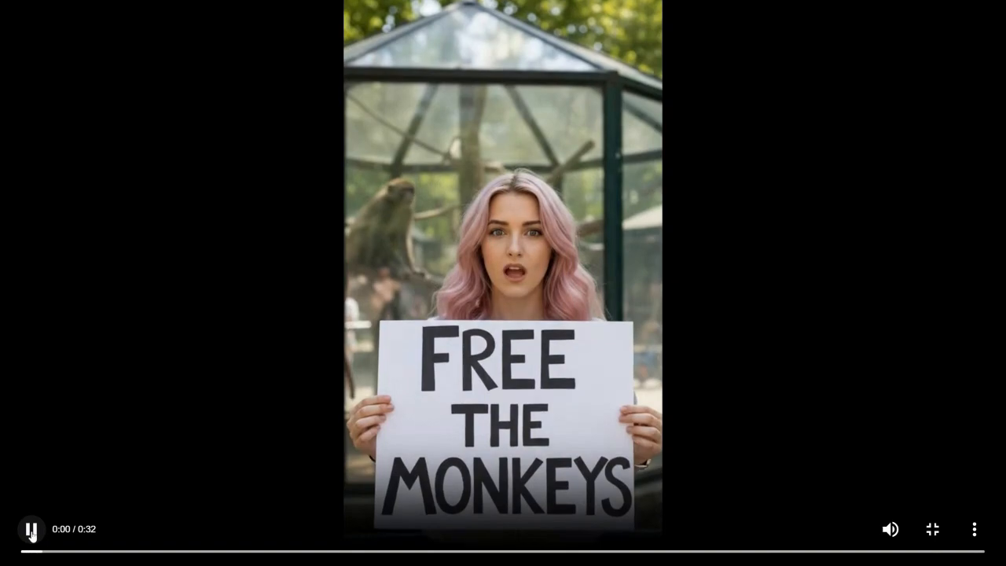
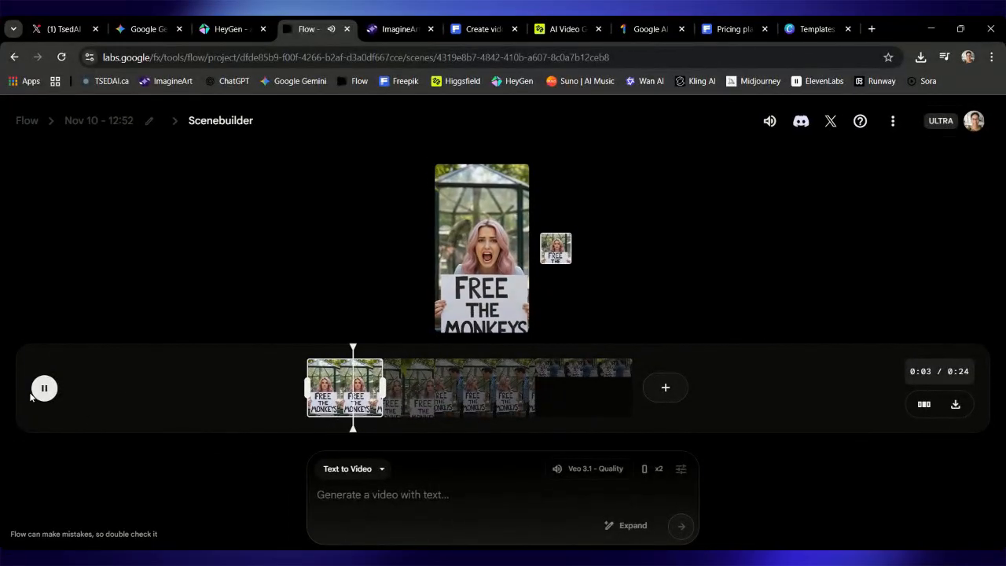
{"action": "left_click", "coordinate": [43, 389]}
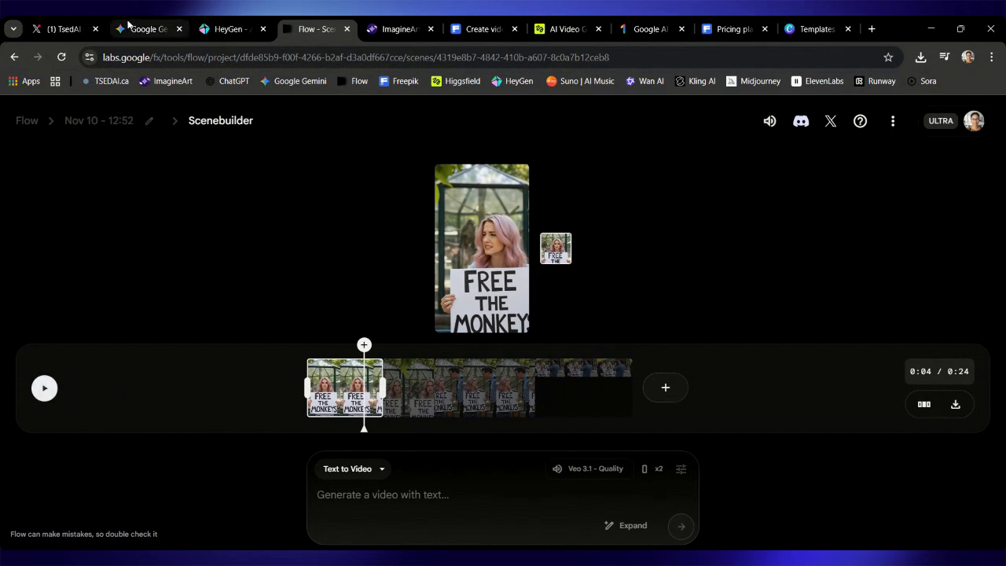
Switch to Gemini and download the generated forest image of the woman surrounded by monkeys.
{"action": "left_click", "coordinate": [129, 28]}
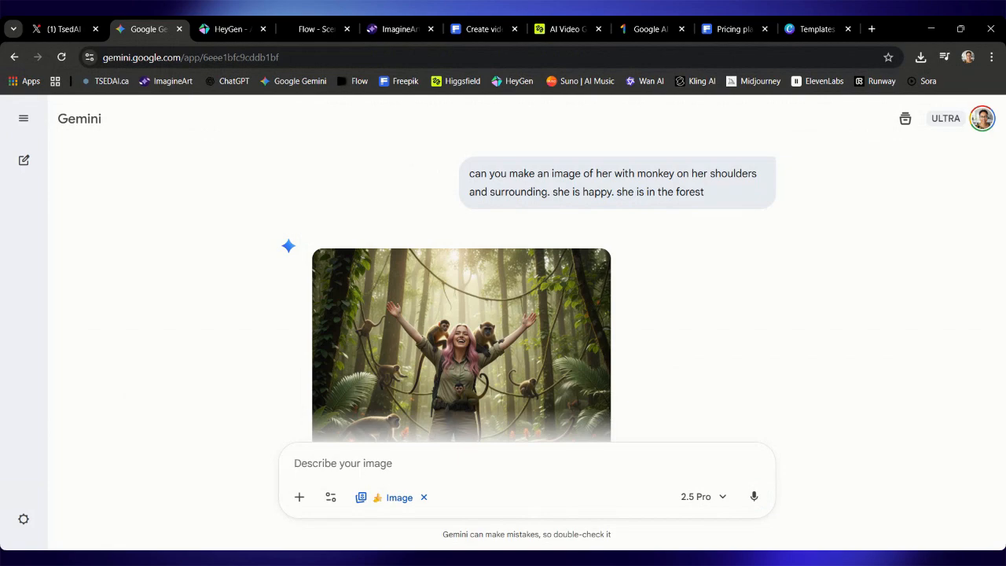
{"action": "scroll", "coordinate": [479, 359], "scroll_direction": "down", "scroll_amount": 2}
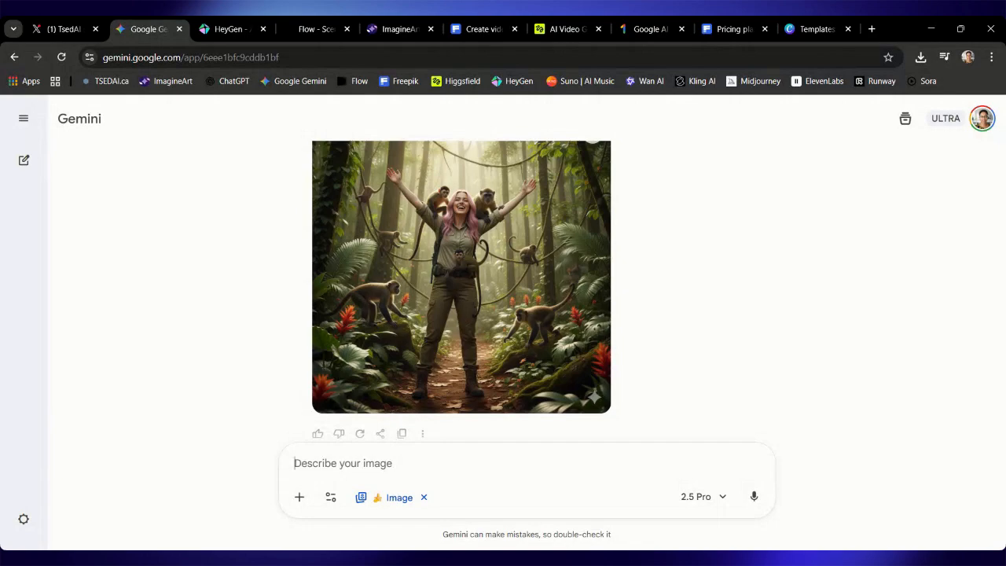
{"action": "scroll", "coordinate": [526, 366], "scroll_direction": "up", "scroll_amount": 1}
{"action": "left_click", "coordinate": [592, 200]}
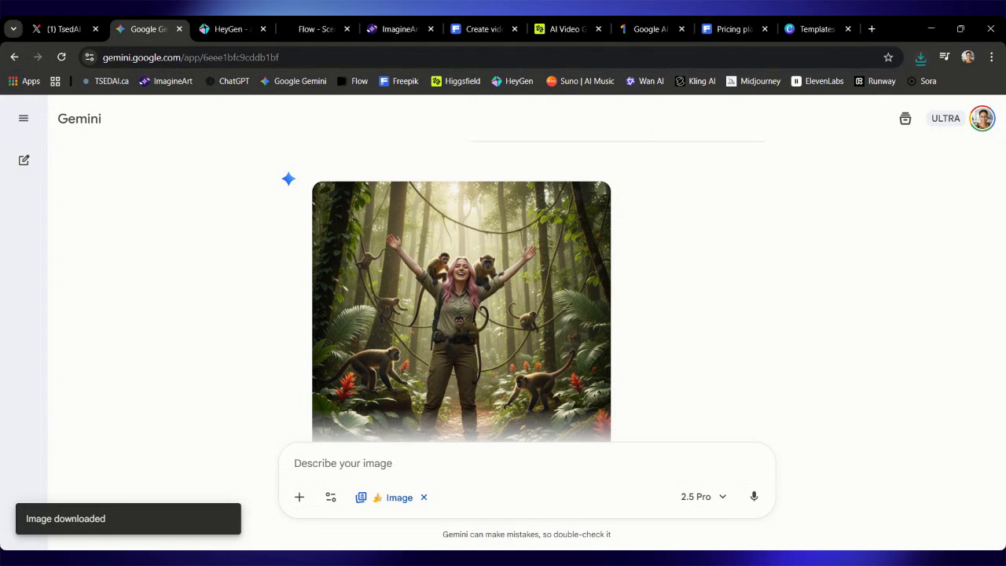
Write "can you give a video prompt to animate this scene. make her say "thank you everyone" they are free. and monkey happily jumping around.".
{"action": "type", "text": "can you "}
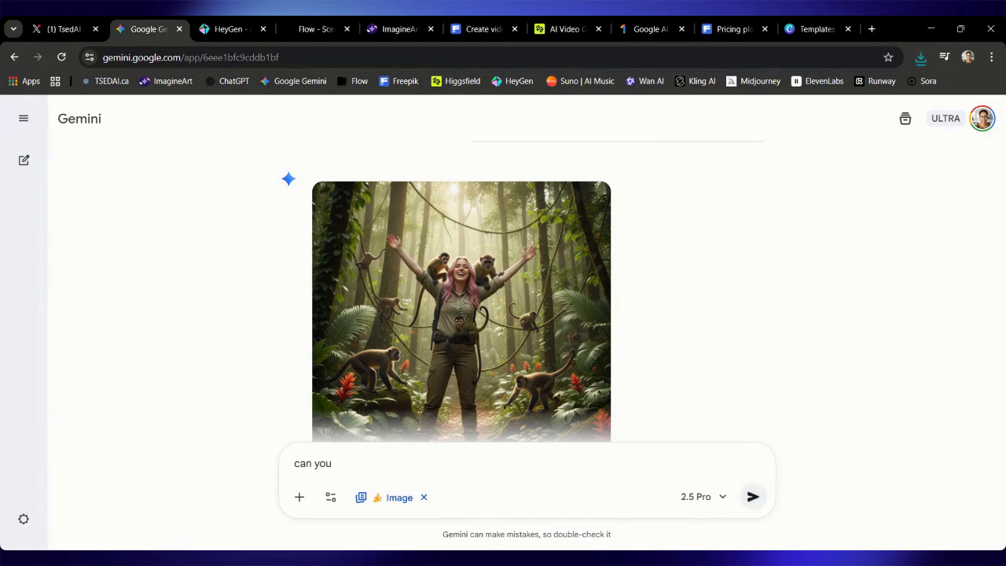
{"action": "type", "text": "give a video prompt to animate this s"}
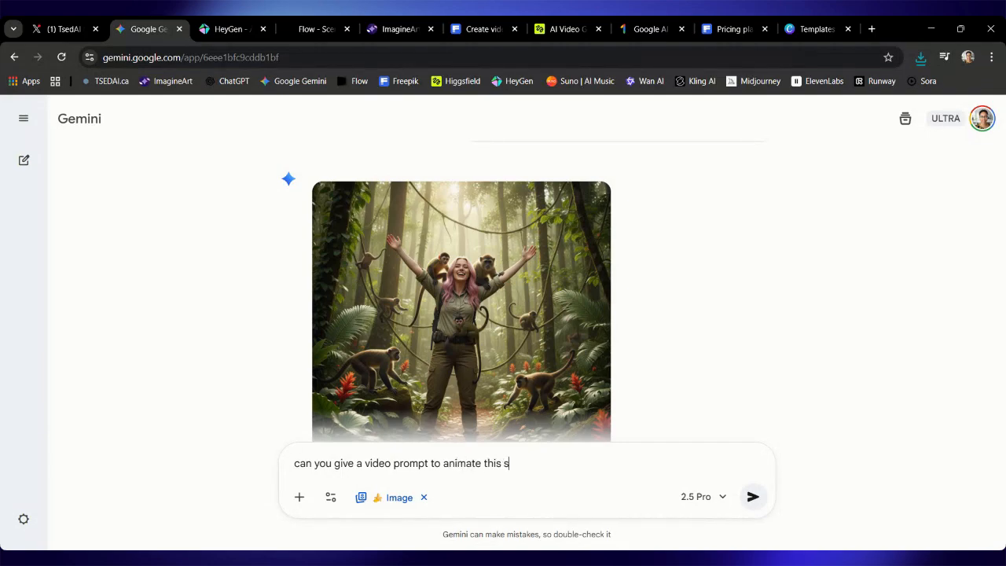
{"action": "type", "text": "cene. make her say th"}
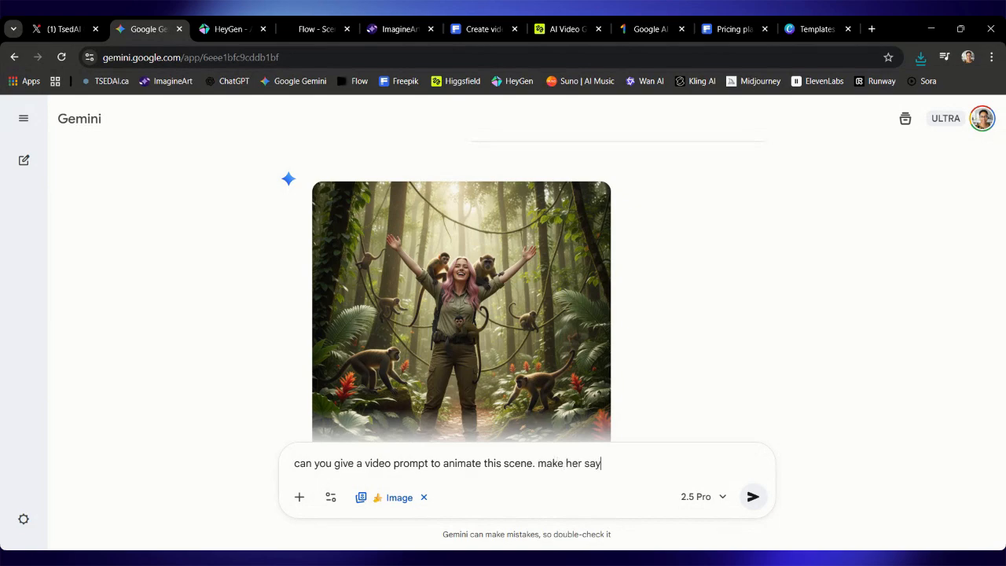
{"action": "key", "text": "BackSpace"}
{"action": "key", "text": "BackSpace"}
{"action": "type", "text": "\"thank you everyone\""}
{"action": "type", "text": "the"}
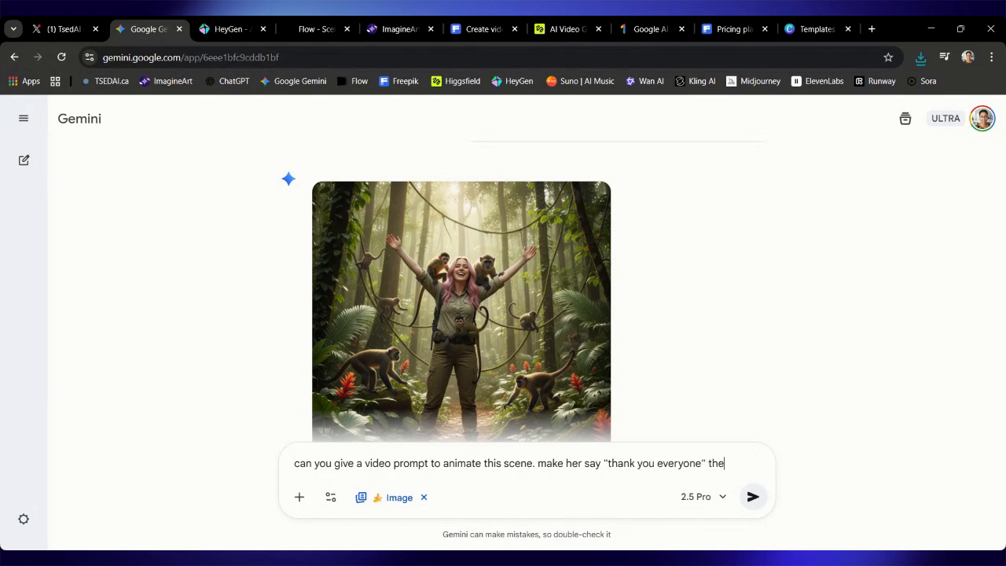
{"action": "type", "text": "y are free."}
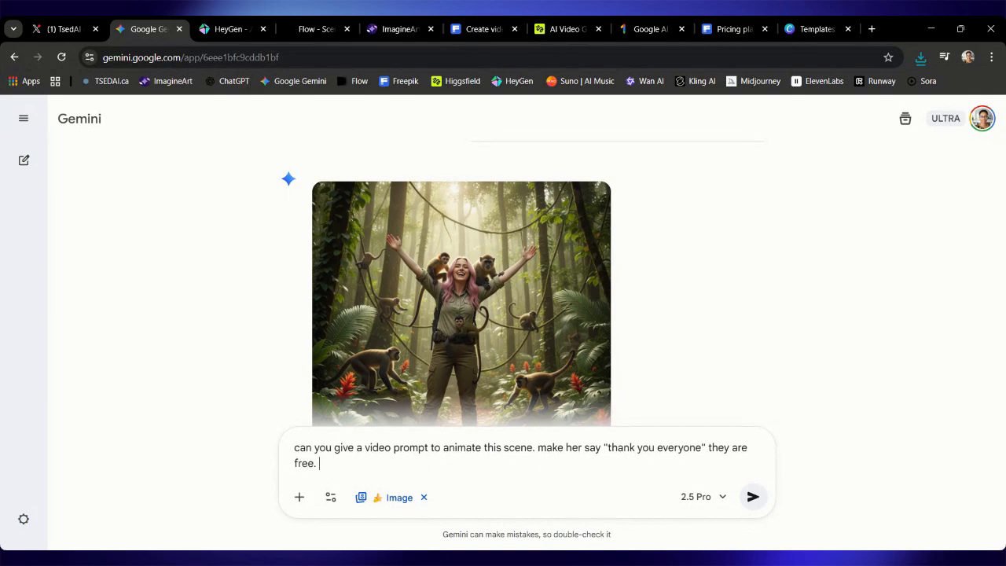
{"action": "type", "text": " and monkey happily k"}
{"action": "key", "text": "BackSpace"}
{"action": "type", "text": "jumping around."}
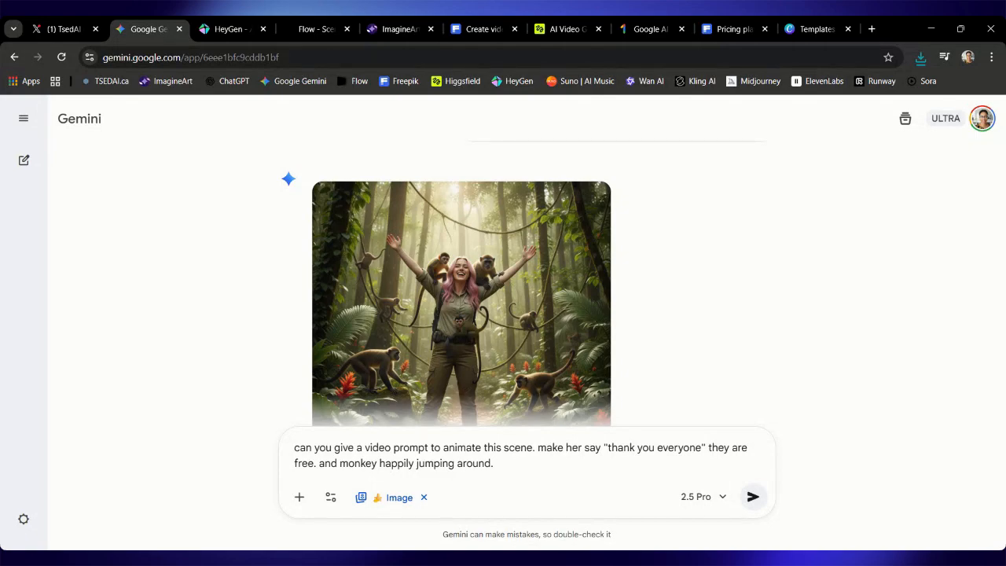
Insert "something like" before the quoted line, then submit the prompt with "make sure it fits for a scene of 8 second" added at the end.
{"action": "type", "text": "somethingl"}
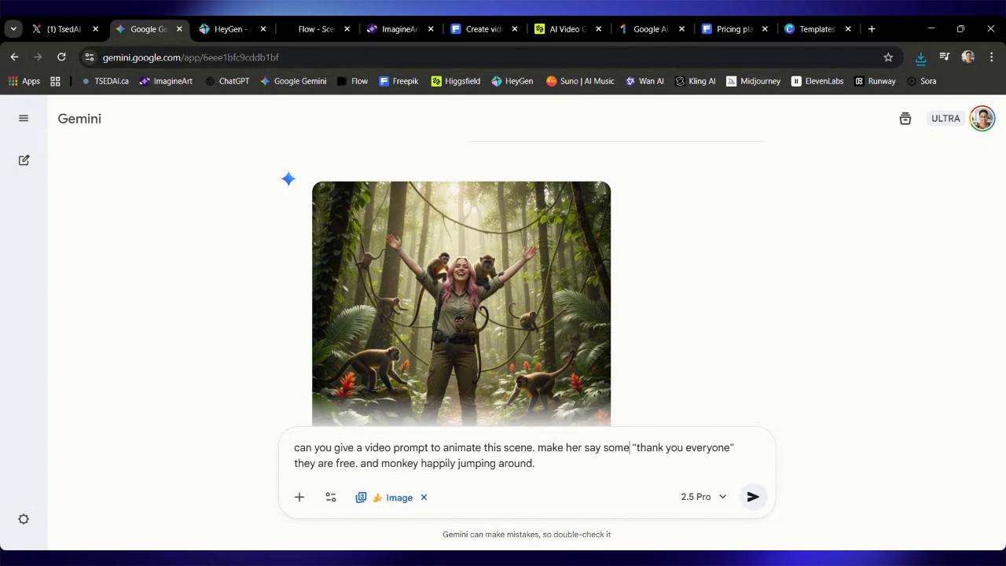
{"action": "key", "text": "BackSpace"}
{"action": "type", "text": "like"}
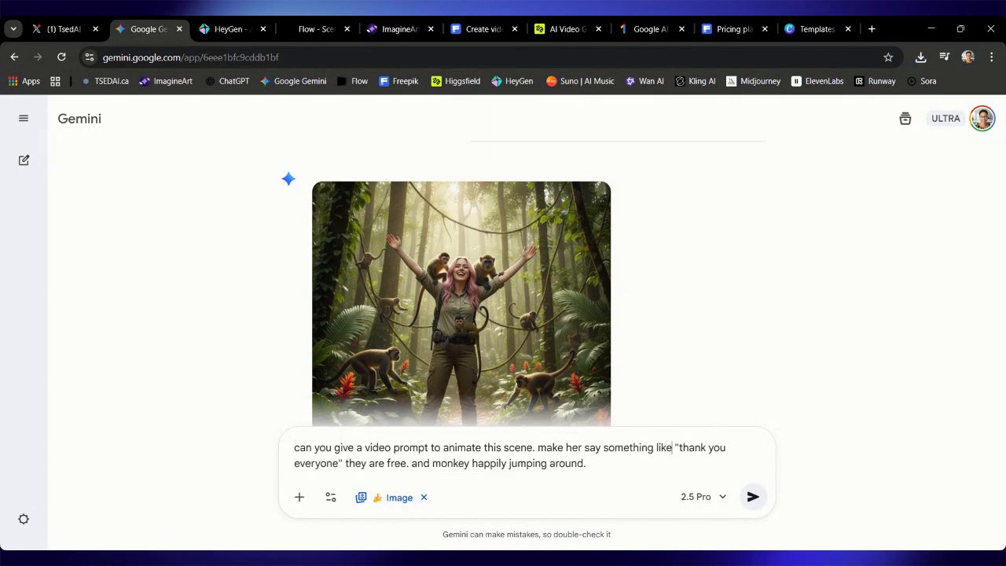
{"action": "type", "text": "make sure it fits for a"}
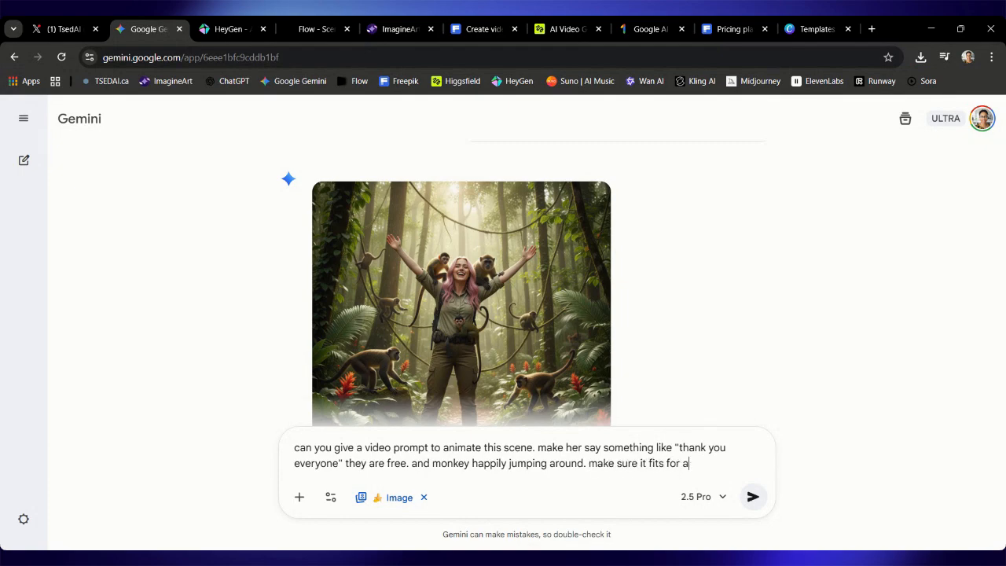
{"action": "type", "text": " scene of 8 second"}
{"action": "key", "text": "Return"}
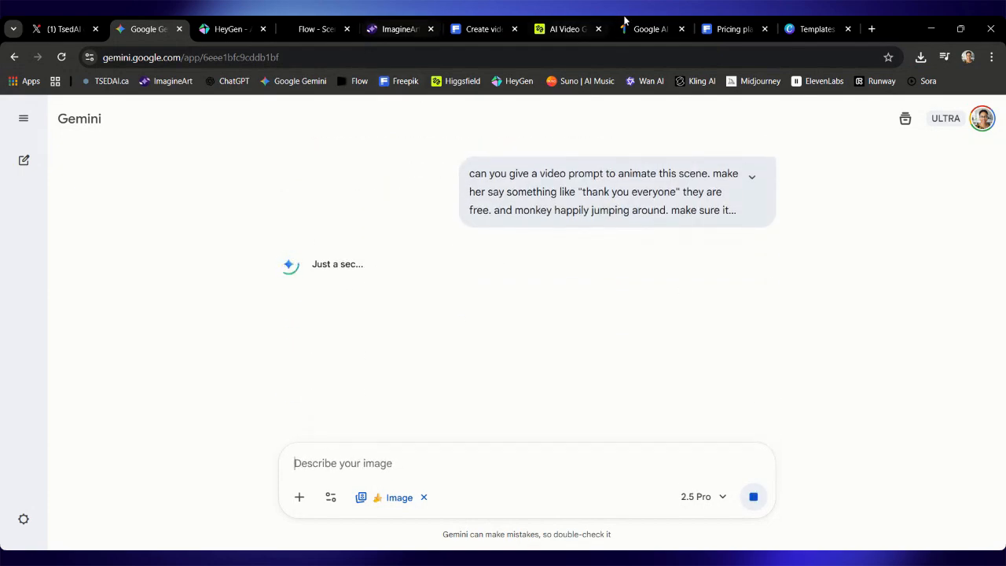
Switch to Canva, discard the open zoo-gate photo edit, and upload the downloaded forest image with the monkeys.
{"action": "left_click", "coordinate": [818, 29]}
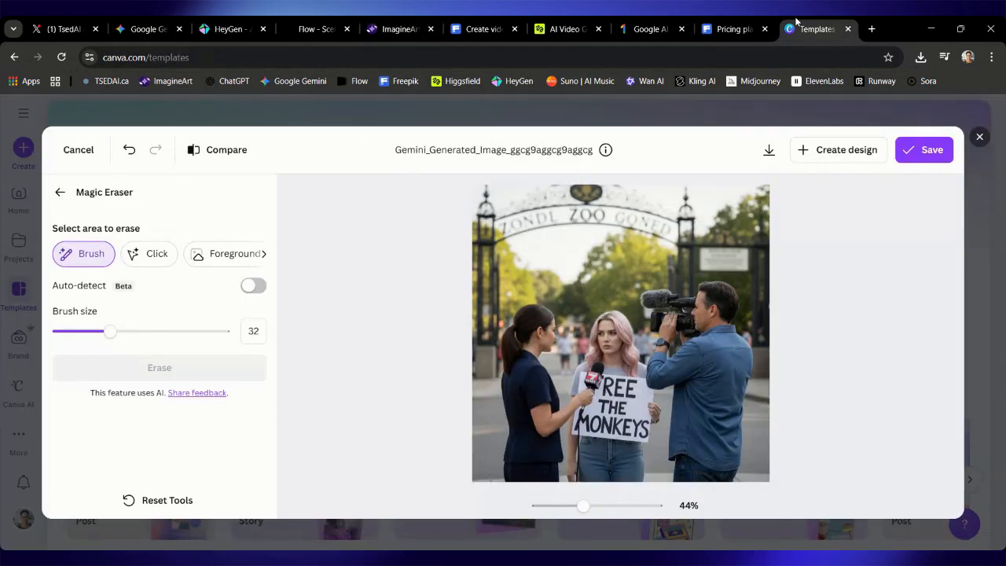
{"action": "left_click", "coordinate": [979, 136]}
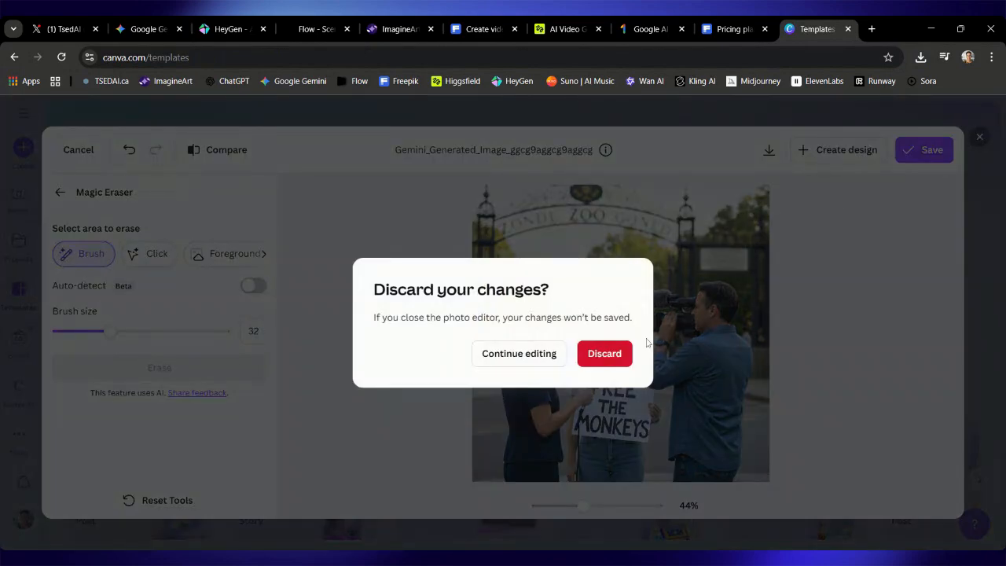
{"action": "left_click", "coordinate": [611, 363]}
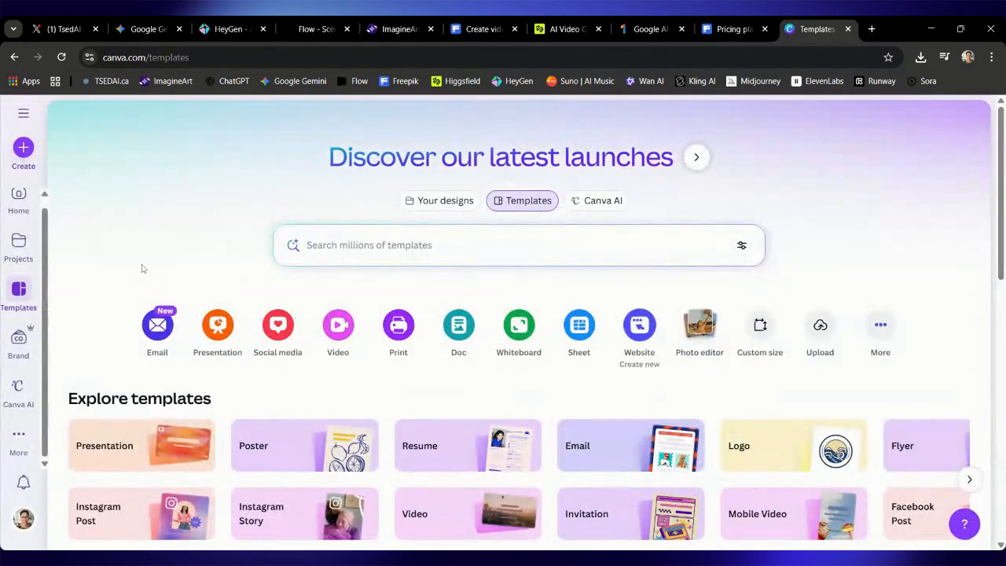
{"action": "left_click", "coordinate": [23, 148]}
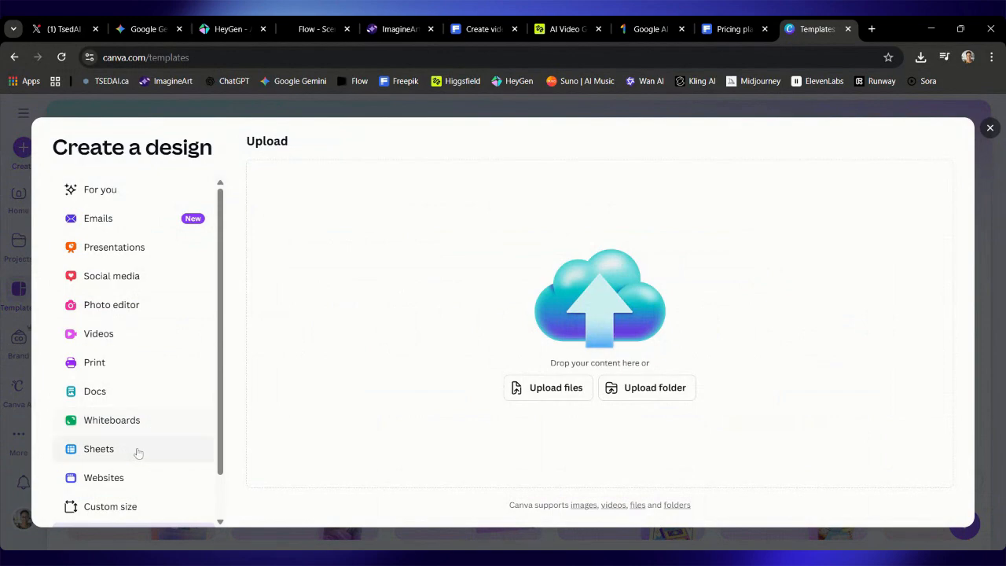
{"action": "scroll", "coordinate": [135, 452], "scroll_direction": "down", "scroll_amount": 1}
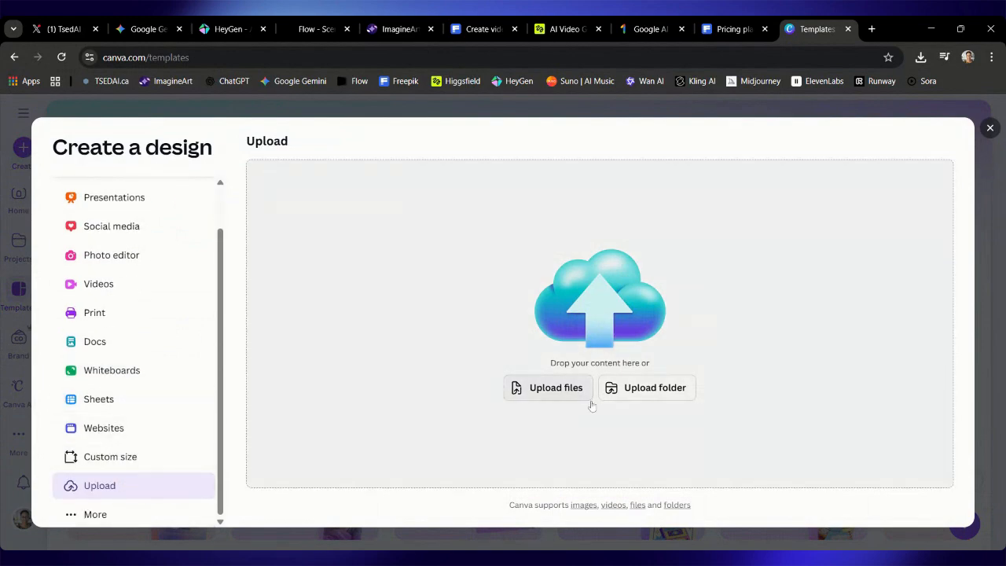
{"action": "left_click", "coordinate": [555, 389]}
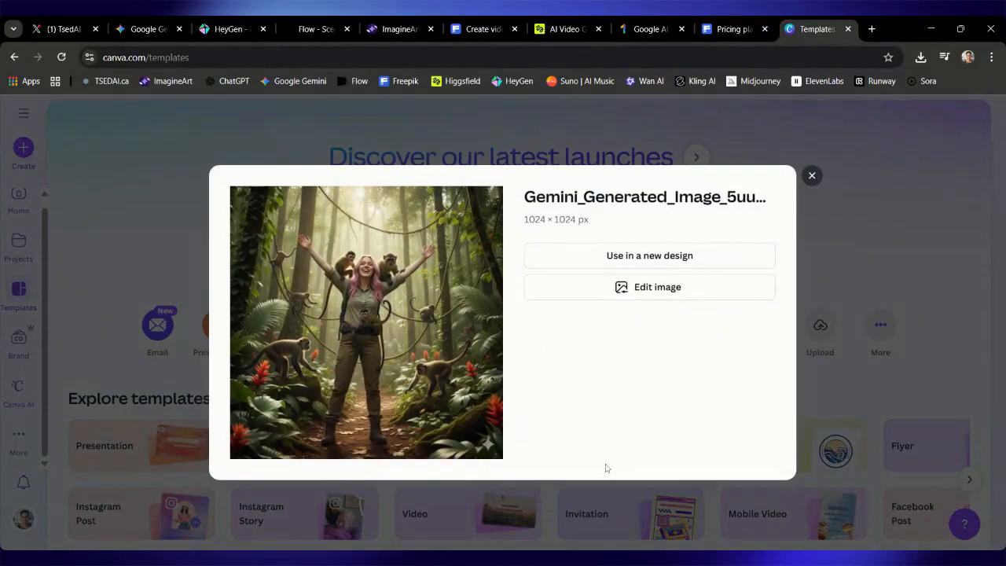
Remove the sparkle watermark from the forest image's lower-right corner using Magic Eraser with brush size 31, and download the edited image.
{"action": "left_click", "coordinate": [660, 291]}
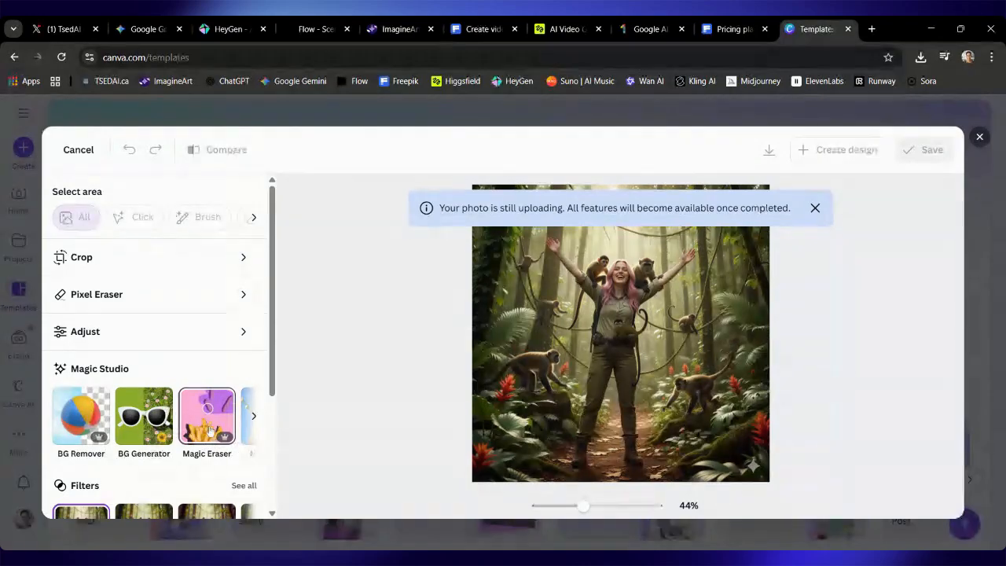
{"action": "left_click", "coordinate": [204, 441]}
{"action": "left_click", "coordinate": [114, 332]}
{"action": "left_click", "coordinate": [96, 332]}
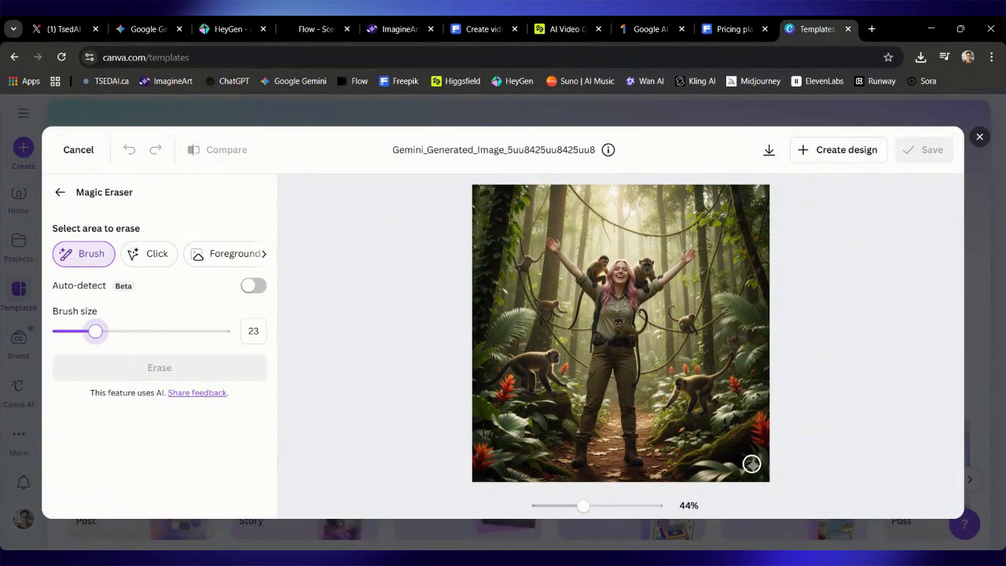
{"action": "left_click", "coordinate": [109, 331]}
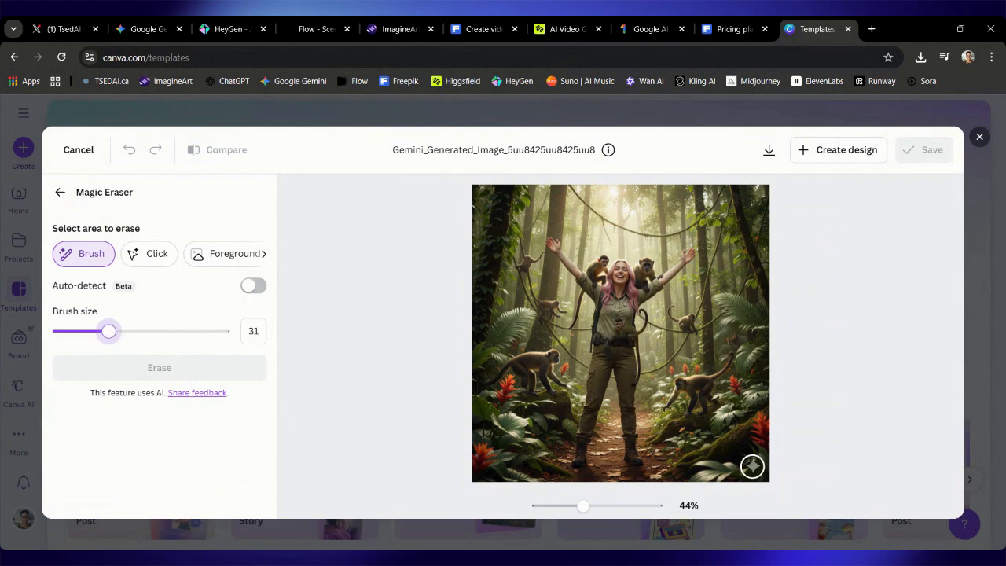
{"action": "left_click", "coordinate": [753, 464]}
{"action": "left_click", "coordinate": [208, 368]}
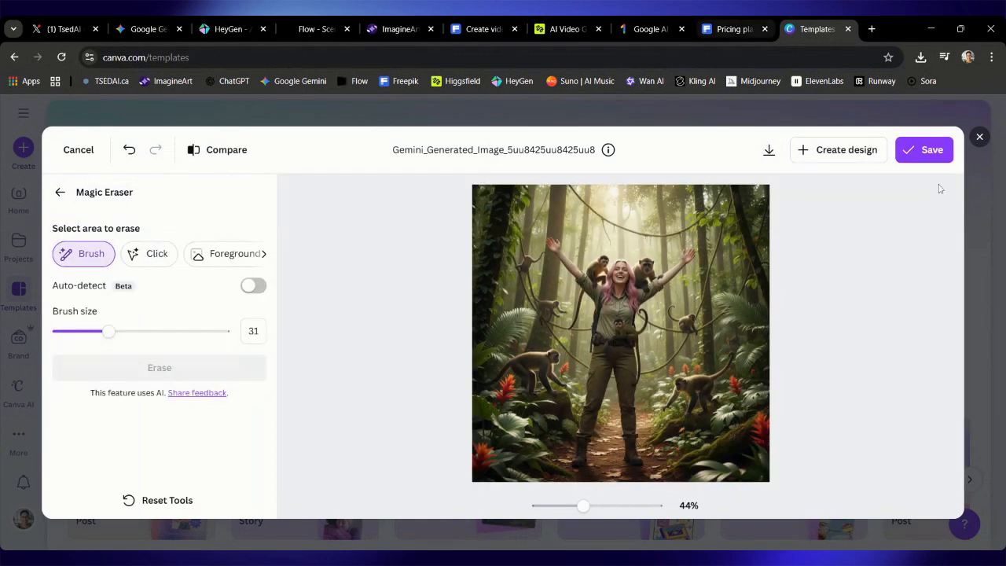
{"action": "left_click", "coordinate": [769, 150]}
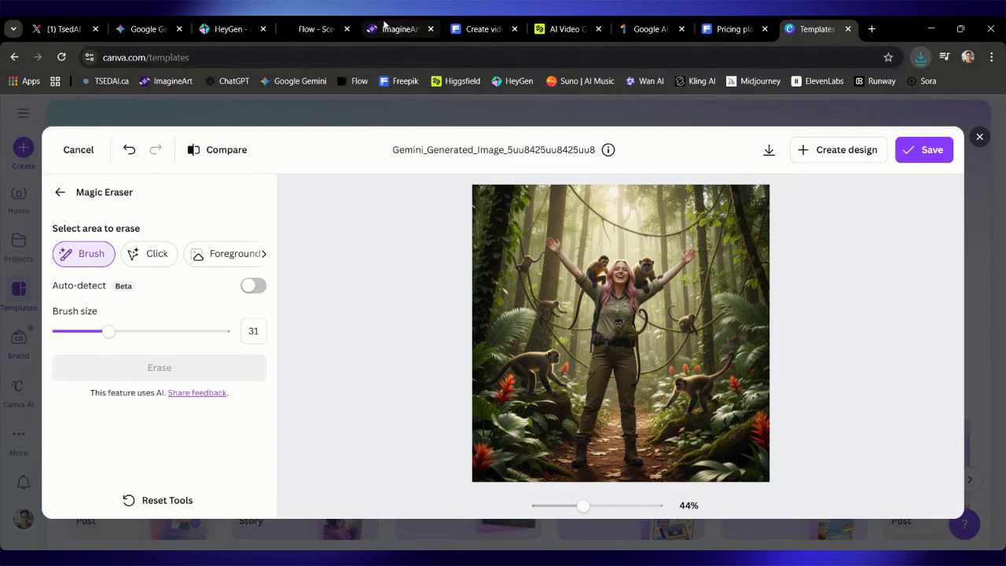
Return to Gemini and copy the full Description paragraph of the 8-second forest video prompt.
{"action": "left_click", "coordinate": [161, 25]}
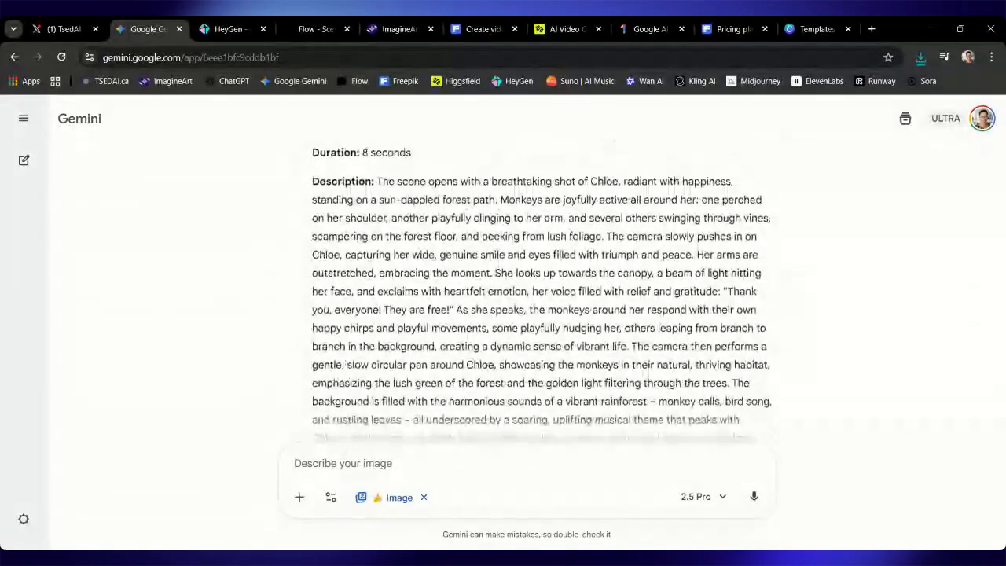
{"action": "scroll", "coordinate": [456, 400], "scroll_direction": "up", "scroll_amount": 4}
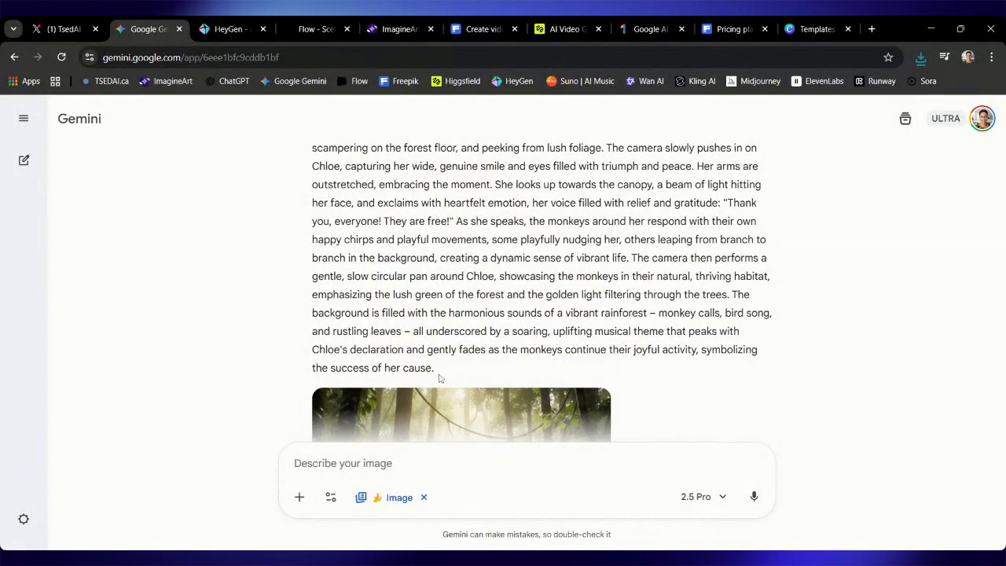
{"action": "left_click_drag", "start_coordinate": [440, 378], "coordinate": [312, 170]}
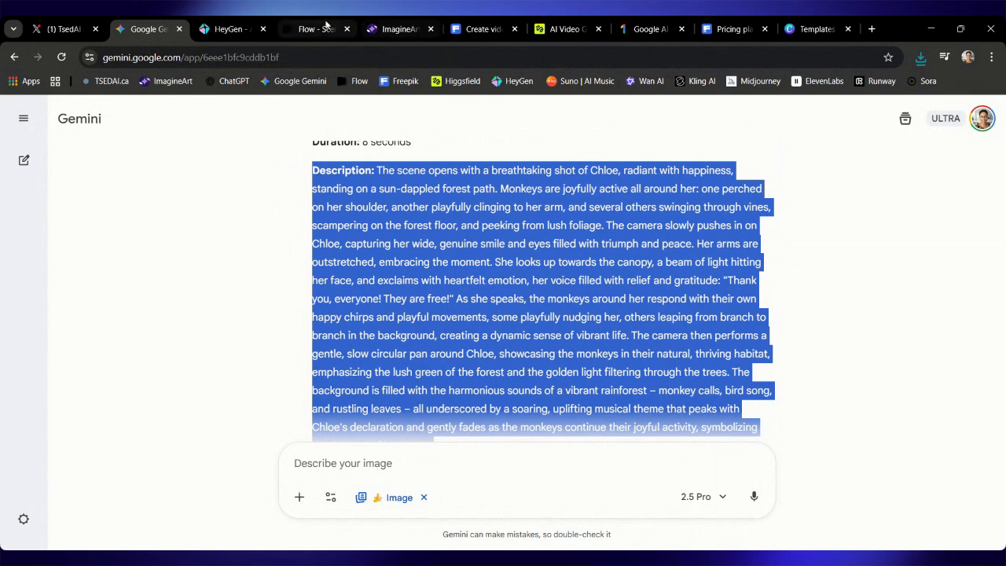
In Flow, start a Jump to clip after the final zoo-gate clip and remove its preset reference image.
{"action": "left_click", "coordinate": [319, 28]}
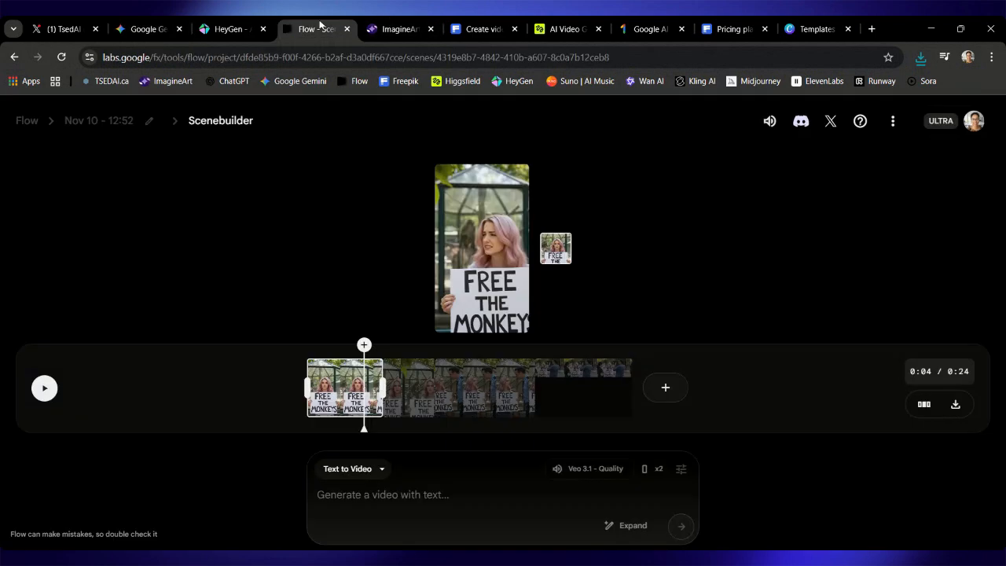
{"action": "left_click", "coordinate": [593, 373]}
{"action": "left_click", "coordinate": [666, 393]}
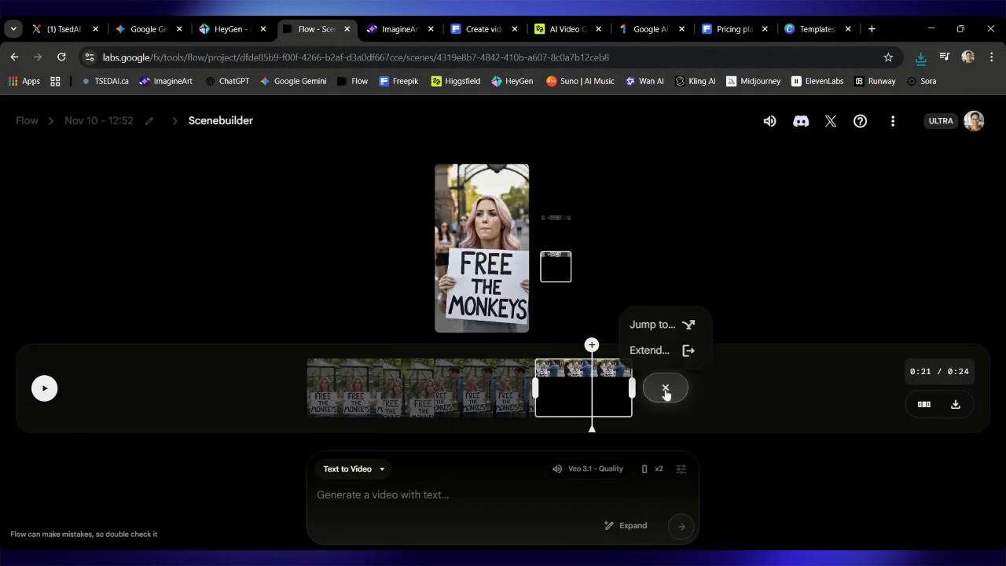
{"action": "left_click", "coordinate": [653, 325]}
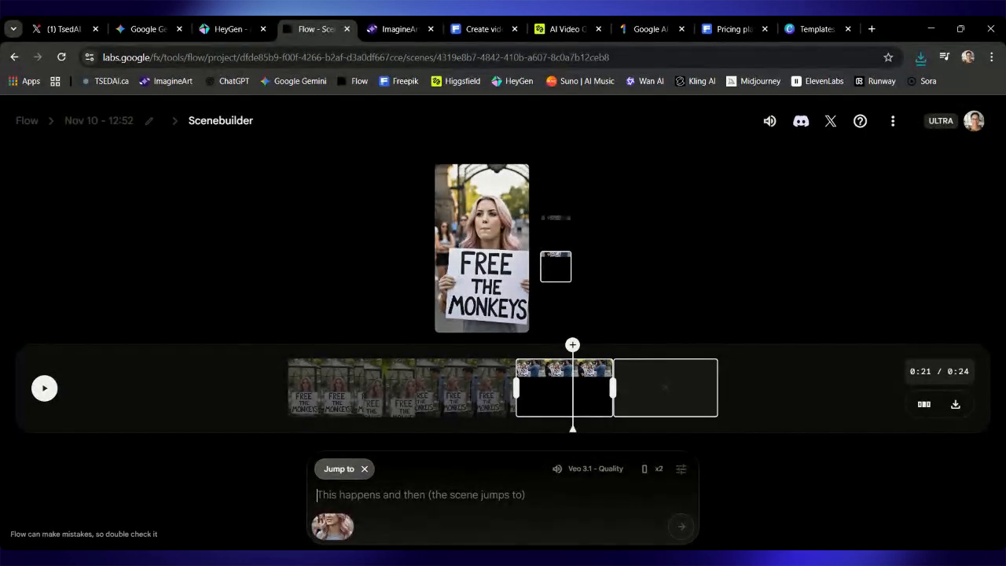
{"action": "left_click", "coordinate": [339, 530]}
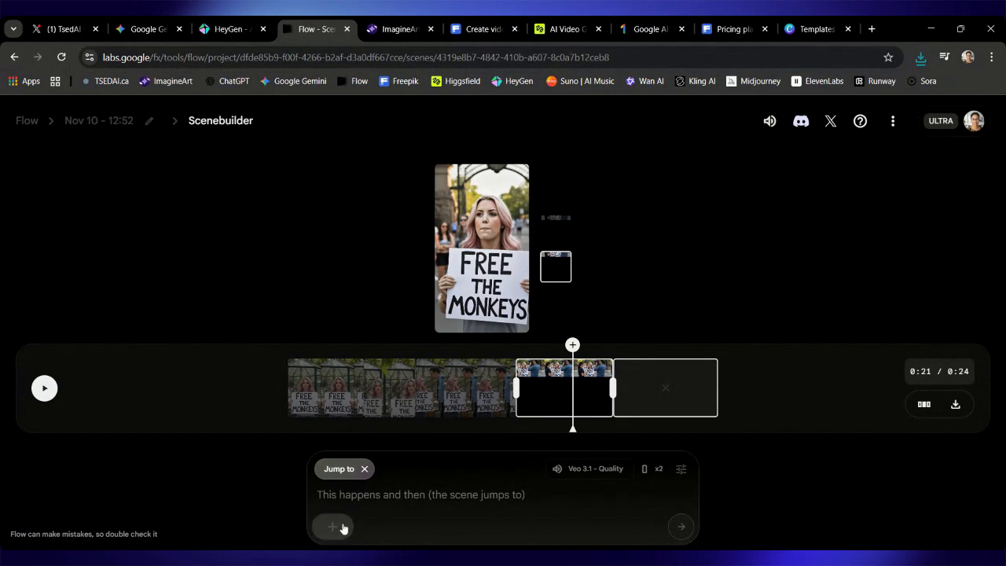
Upload the edited forest image as the Jump to reference, cropped to Portrait, and generate the clip from the copied forest description.
{"action": "left_click", "coordinate": [335, 527]}
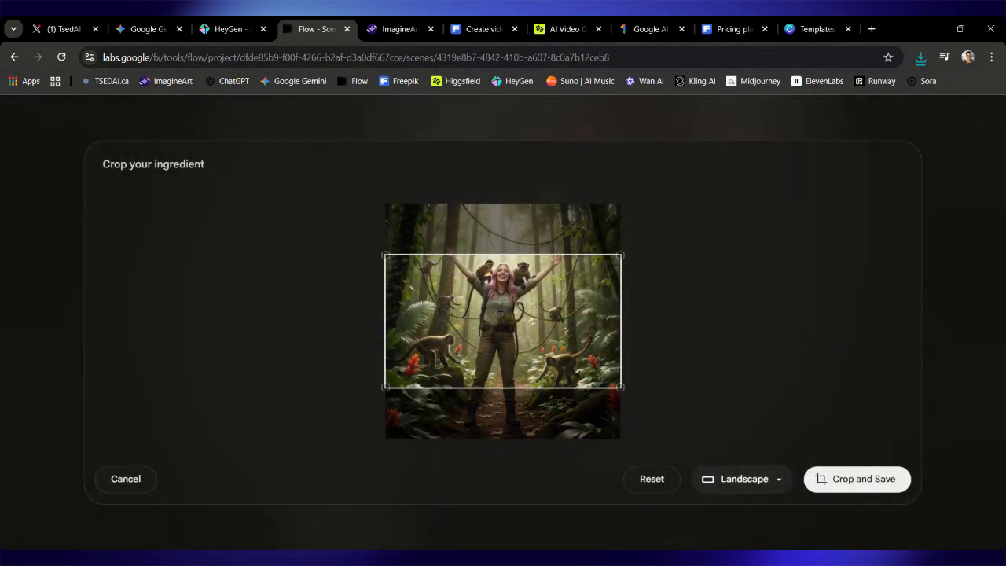
{"action": "left_click", "coordinate": [742, 479]}
{"action": "left_click", "coordinate": [735, 419]}
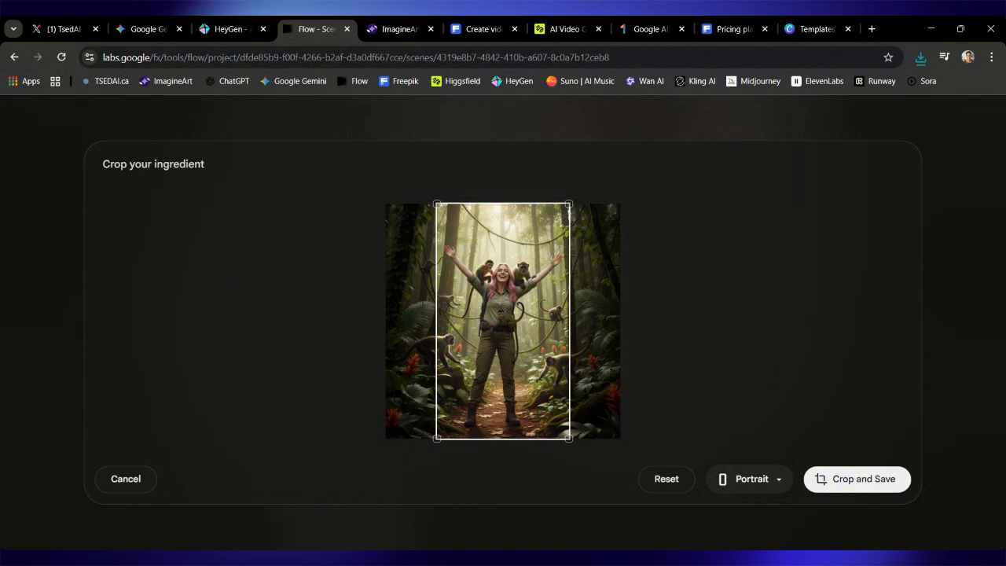
{"action": "left_click", "coordinate": [855, 489]}
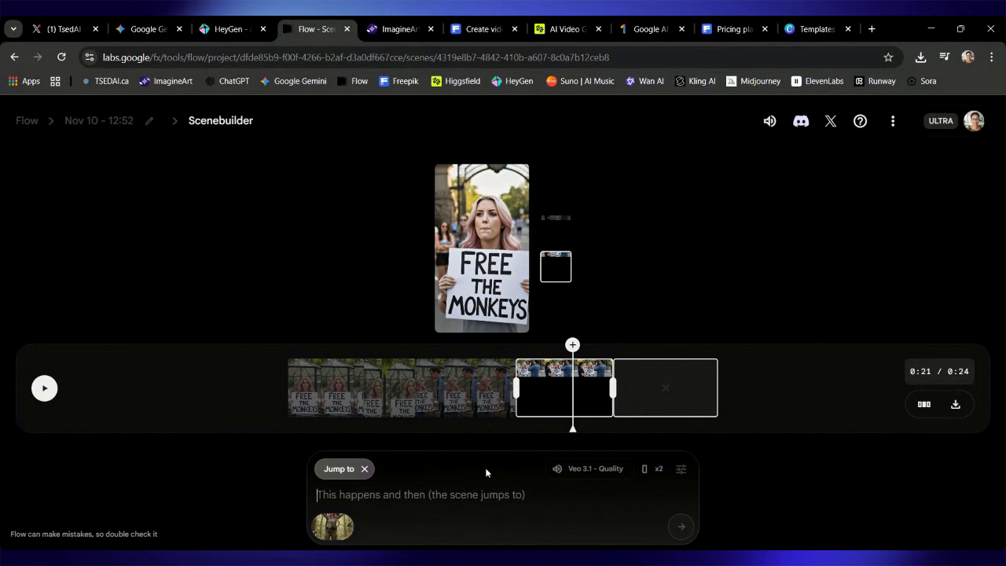
{"action": "key", "text": "ctrl+v"}
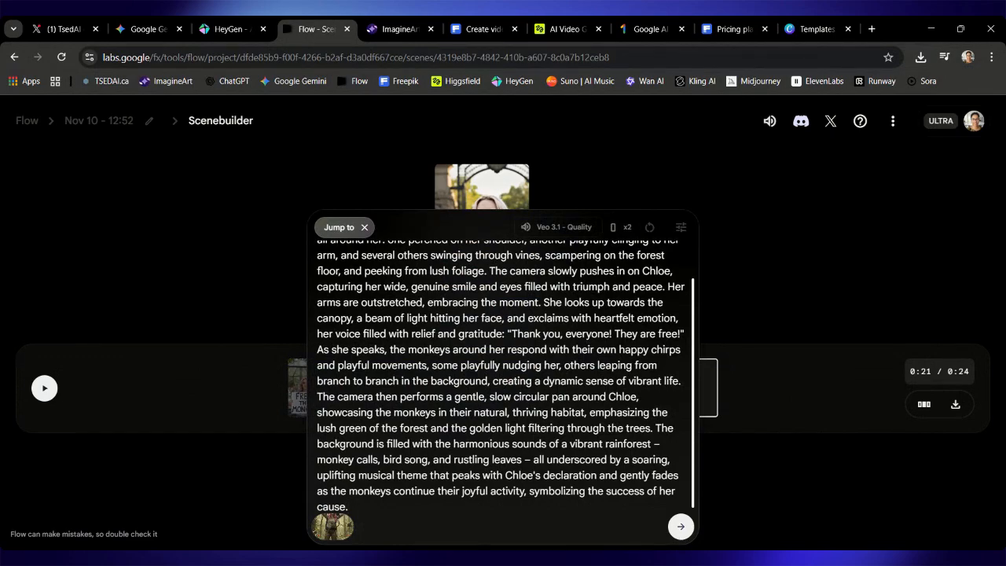
{"action": "left_click", "coordinate": [681, 538]}
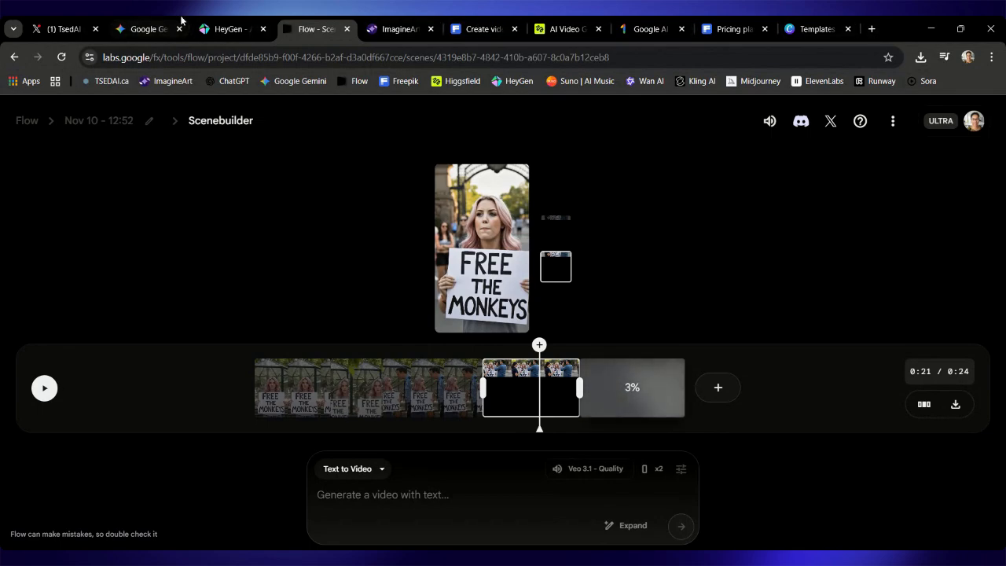
Switch to Gemini and write the prompt "i want to create a song dedicate to this cause. make the lyrics brief. and".
{"action": "left_click", "coordinate": [141, 23]}
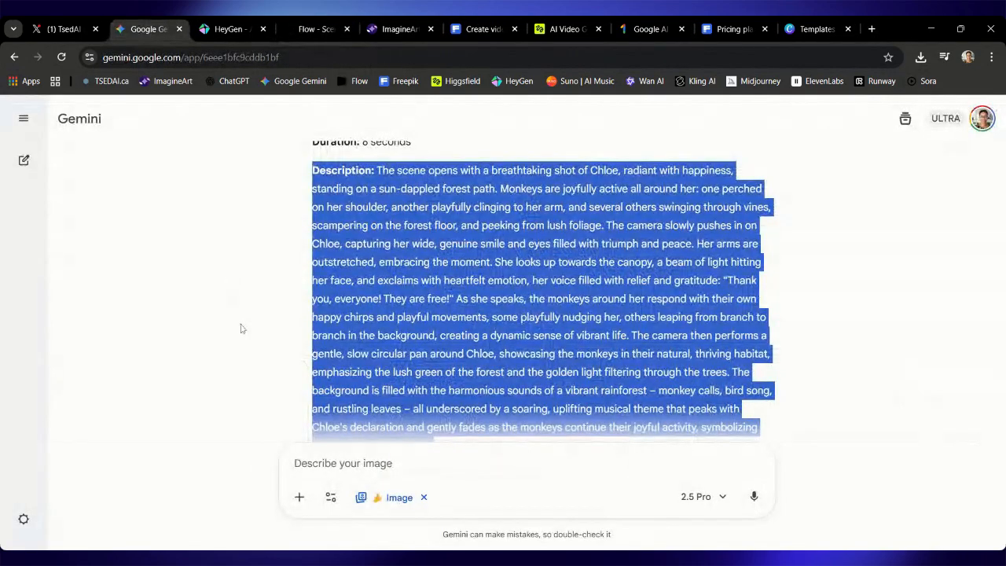
{"action": "scroll", "coordinate": [241, 329], "scroll_direction": "down", "scroll_amount": 2}
{"action": "left_click", "coordinate": [345, 464]}
{"action": "type", "text": "i"}
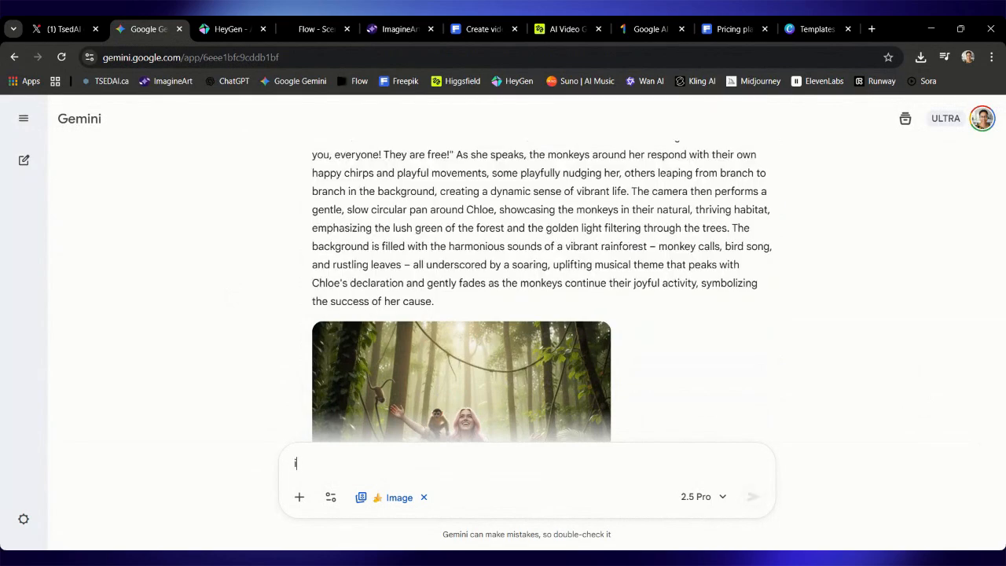
{"action": "type", "text": " want to cre"}
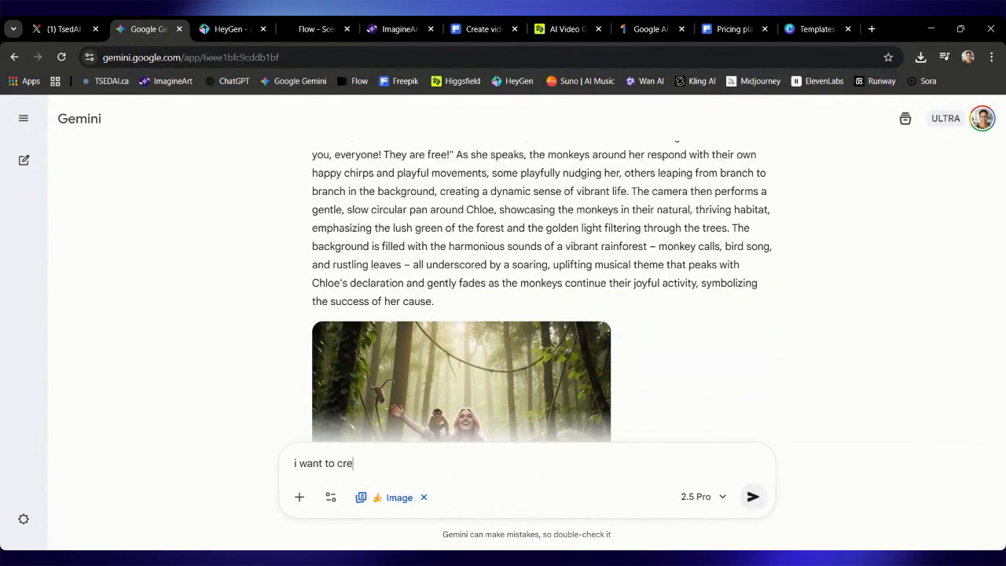
{"action": "type", "text": "ate a song dedicate "}
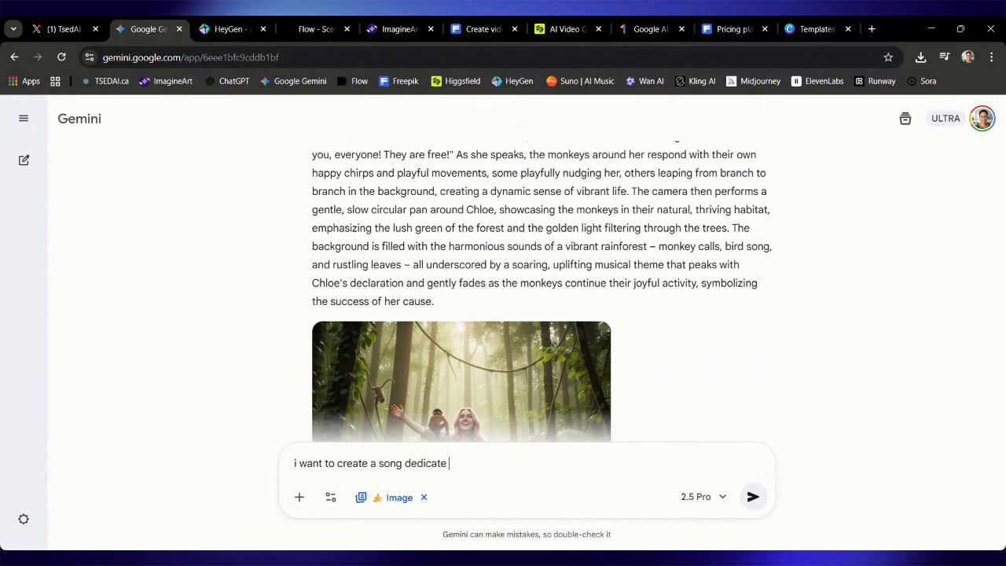
{"action": "type", "text": "to this cayse"}
{"action": "key", "text": "BackSpace"}
{"action": "key", "text": "BackSpace"}
{"action": "key", "text": "BackSpace"}
{"action": "type", "text": "use. make it brief. a"}
{"action": "key", "text": "BackSpace"}
{"action": "key", "text": "BackSpace"}
{"action": "key", "text": "BackSpace"}
{"action": "key", "text": "BackSpace"}
{"action": "key", "text": "BackSpace"}
{"action": "key", "text": "BackSpace"}
{"action": "key", "text": "BackSpace"}
{"action": "key", "text": "BackSpace"}
{"action": "key", "text": "BackSpace"}
{"action": "key", "text": "BackSpace"}
{"action": "key", "text": "BackSpace"}
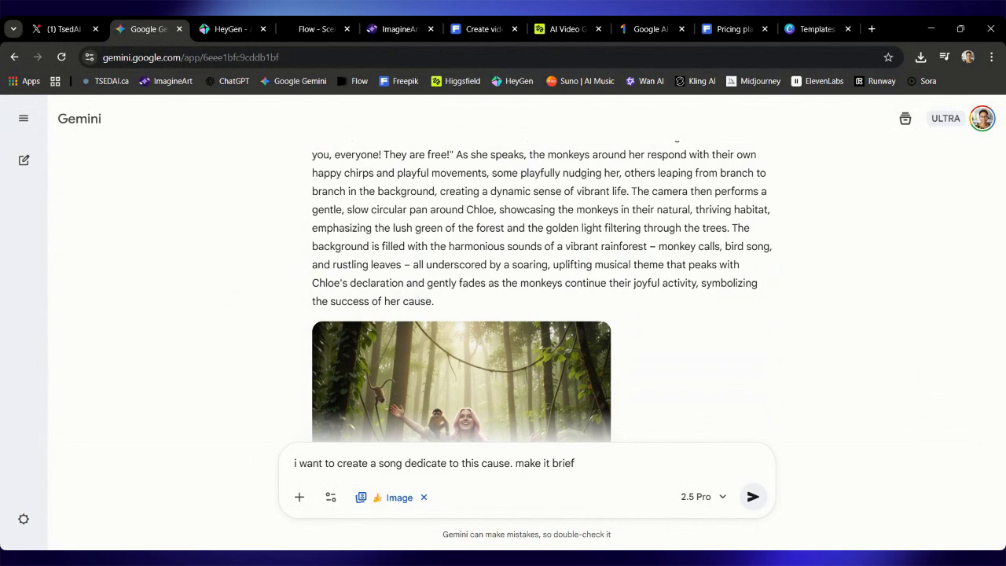
{"action": "type", "text": "the lyrics brief. and "}
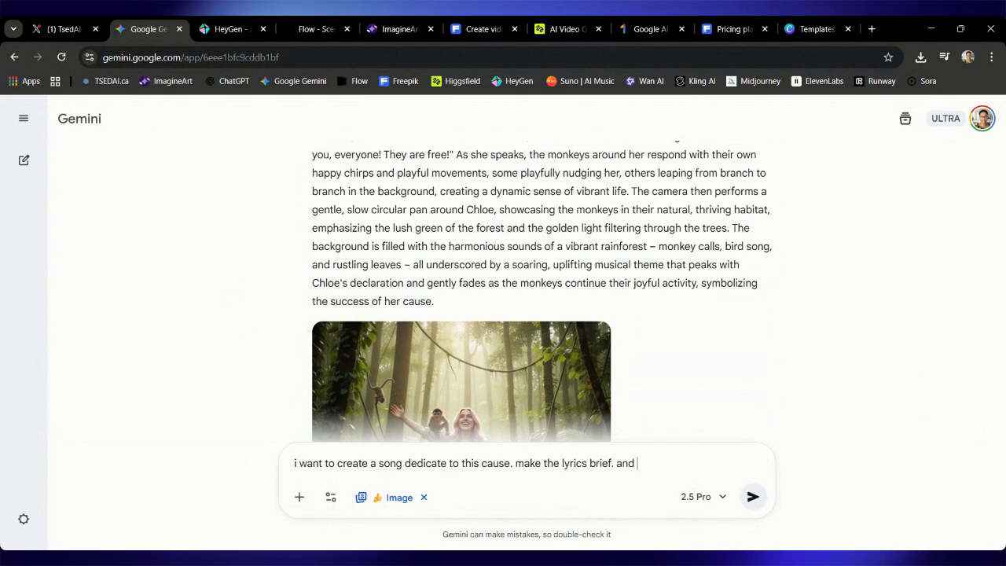
Finish the song request with "suggest the most suitable genre", send it, and read through the suggested genre and lyrics.
{"action": "type", "text": "suggest the most suitable genre"}
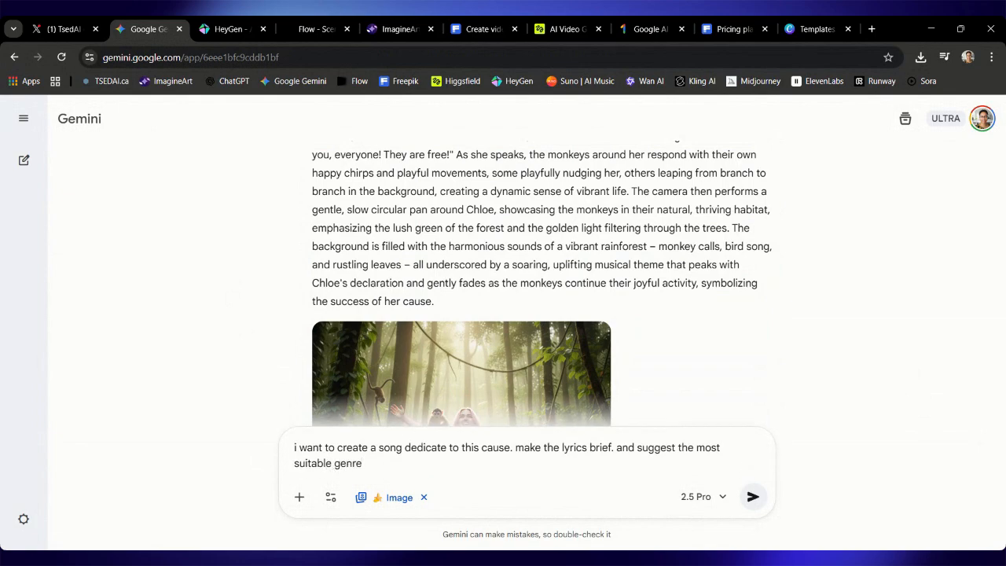
{"action": "key", "text": "Return"}
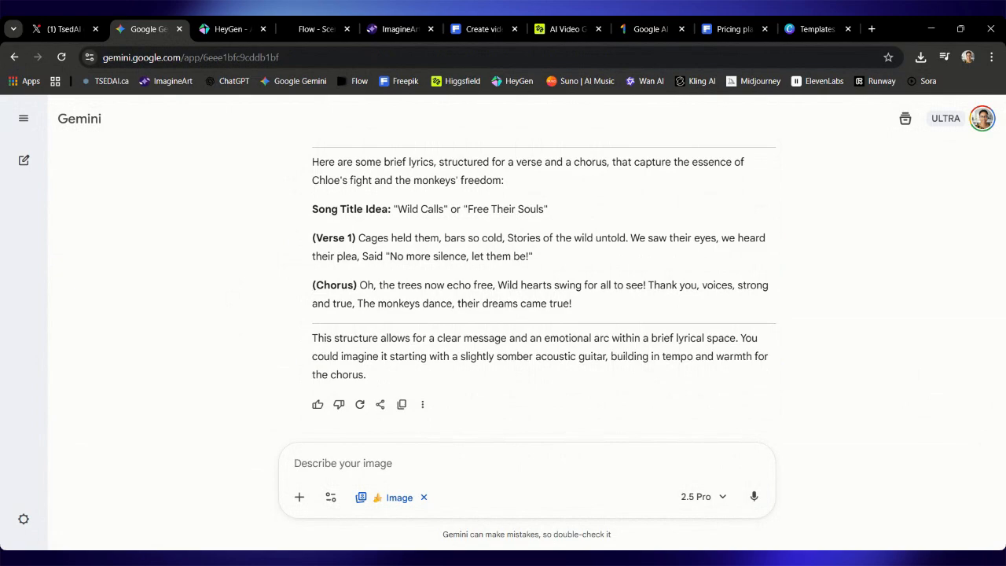
{"action": "scroll", "coordinate": [543, 291], "scroll_direction": "up", "scroll_amount": 3}
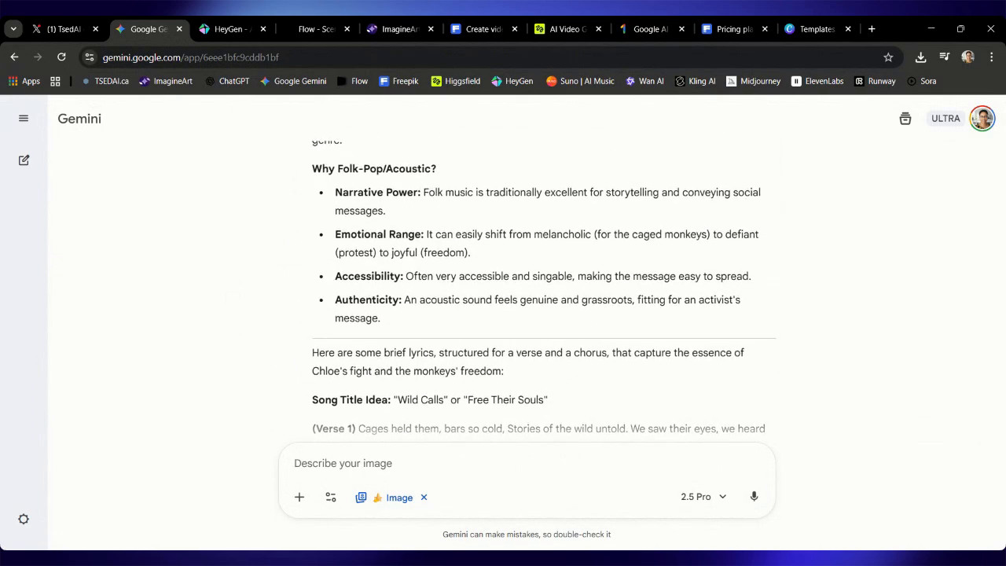
{"action": "scroll", "coordinate": [543, 291], "scroll_direction": "up", "scroll_amount": 1}
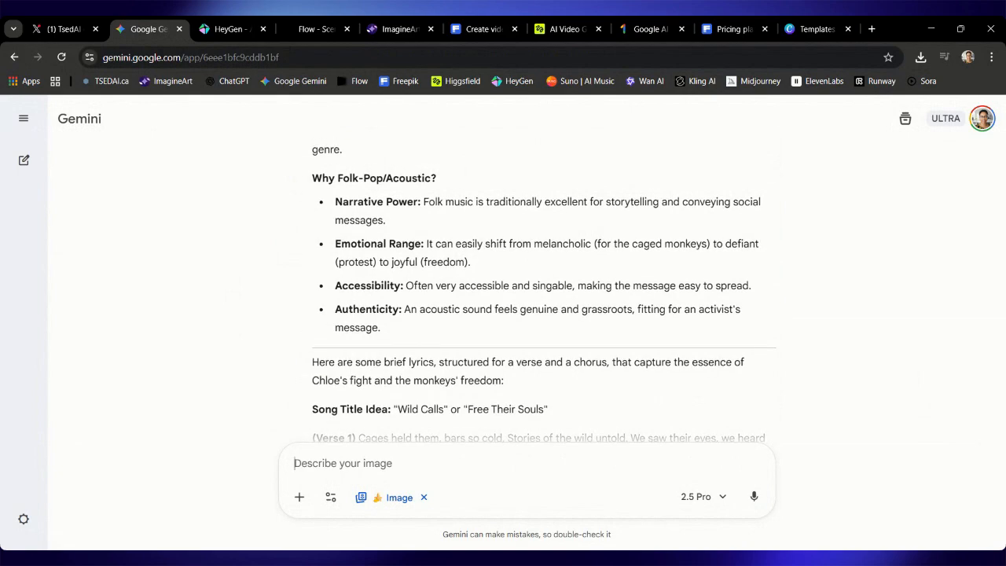
{"action": "scroll", "coordinate": [543, 315], "scroll_direction": "down", "scroll_amount": 3}
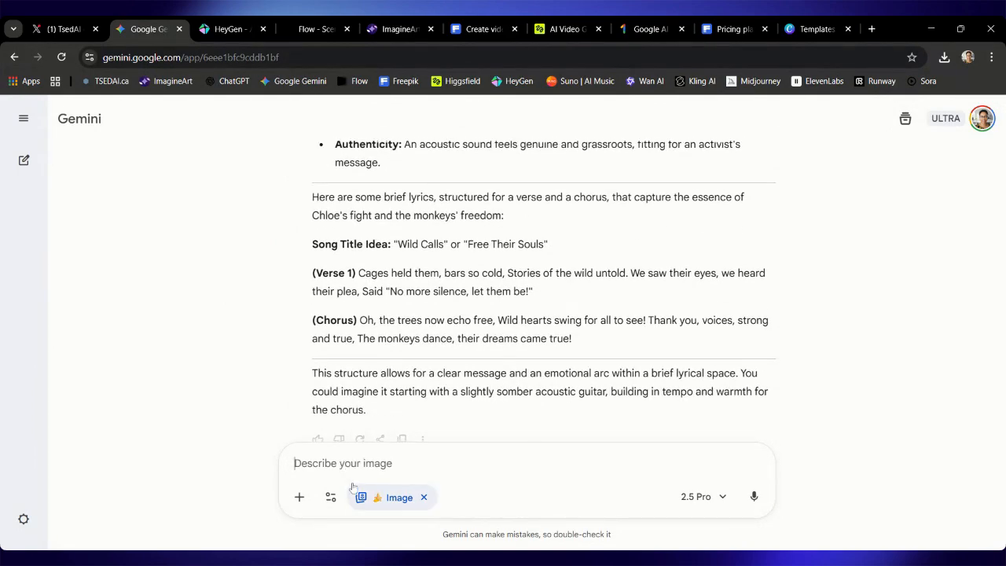
Ask Gemini for longer song lyrics with the prompt "give me a longer lyrics".
{"action": "type", "text": "give me a l"}
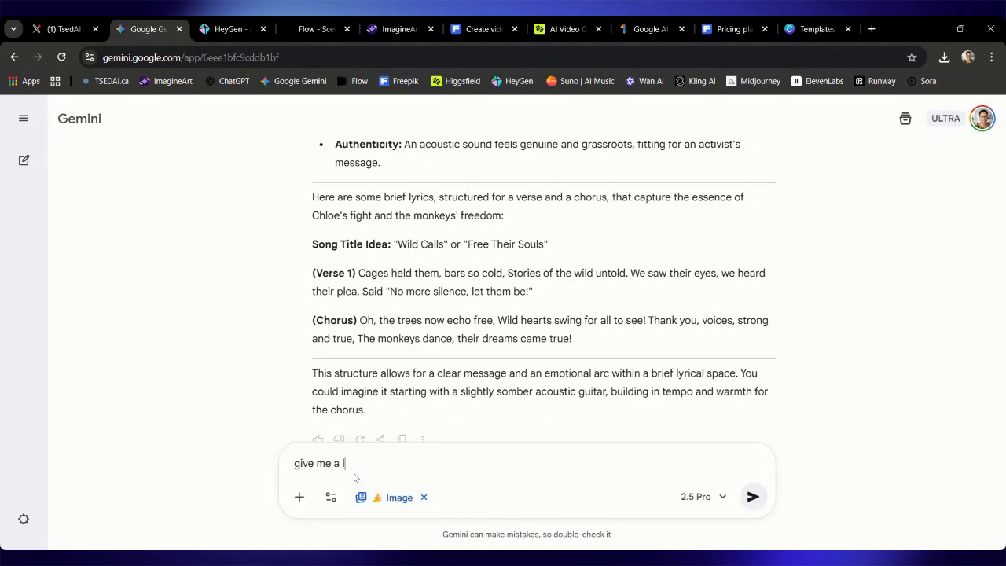
{"action": "type", "text": "onger lyrics"}
{"action": "key", "text": "Return"}
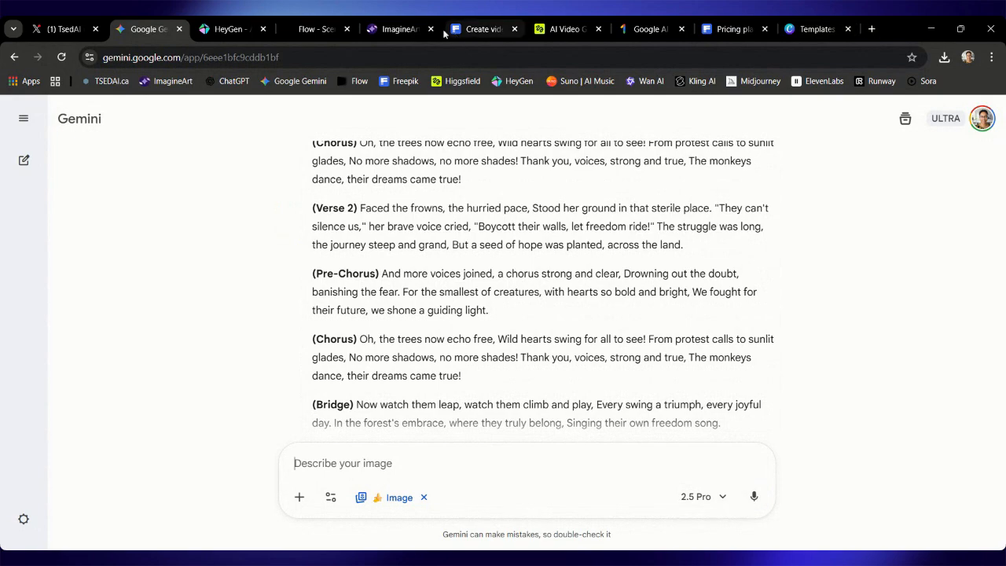
Switch to Flow's Scenebuilder and review the protest and forest clips on the timeline, including full-screen playback.
{"action": "left_click", "coordinate": [306, 25]}
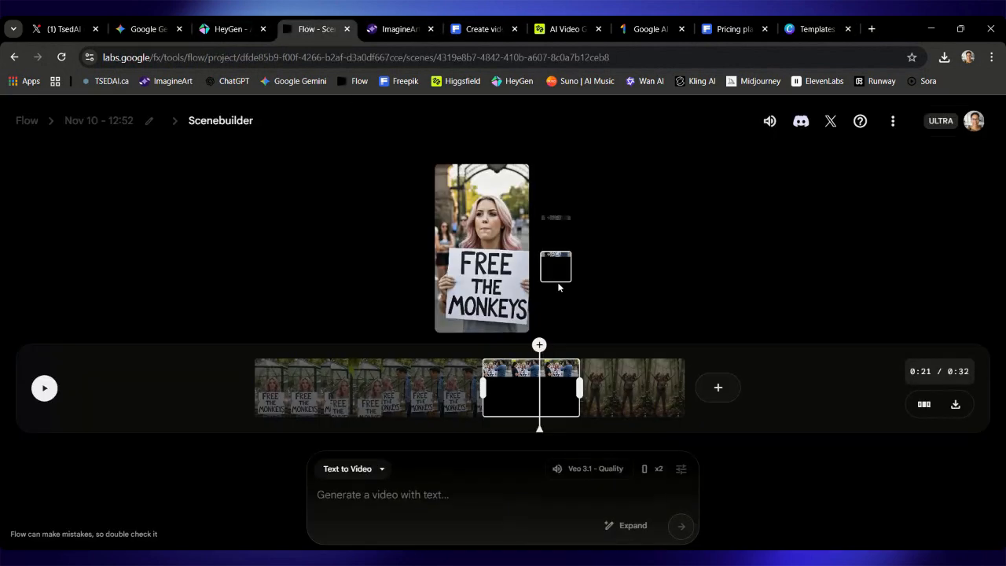
{"action": "left_click", "coordinate": [612, 397]}
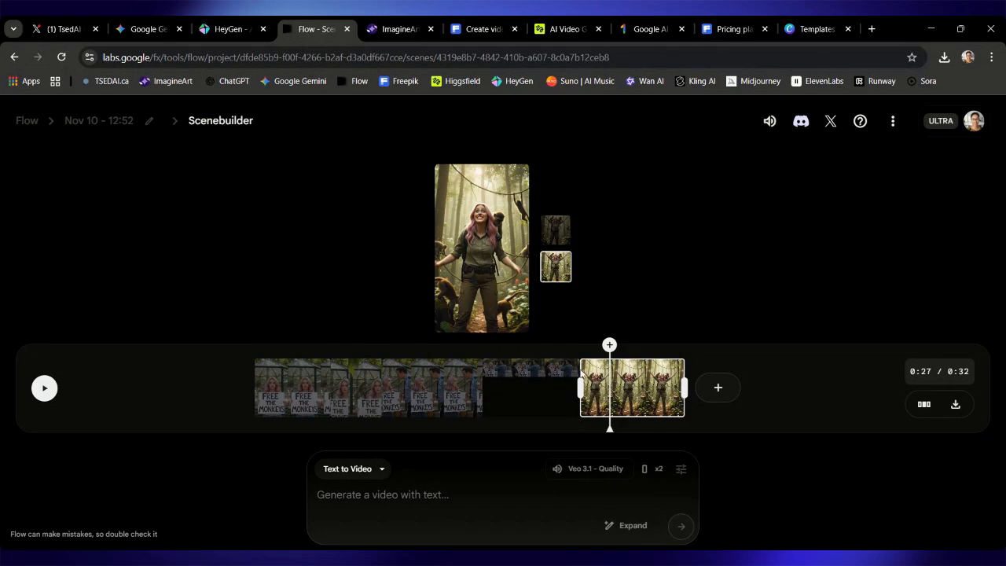
{"action": "left_click_drag", "start_coordinate": [609, 429], "coordinate": [568, 429]}
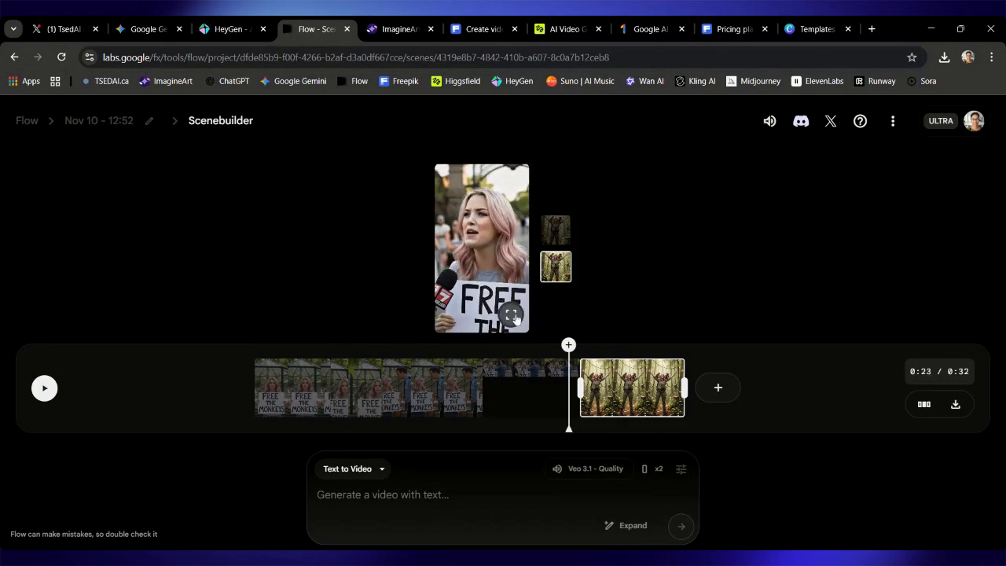
{"action": "left_click", "coordinate": [512, 316]}
{"action": "left_click", "coordinate": [31, 529]}
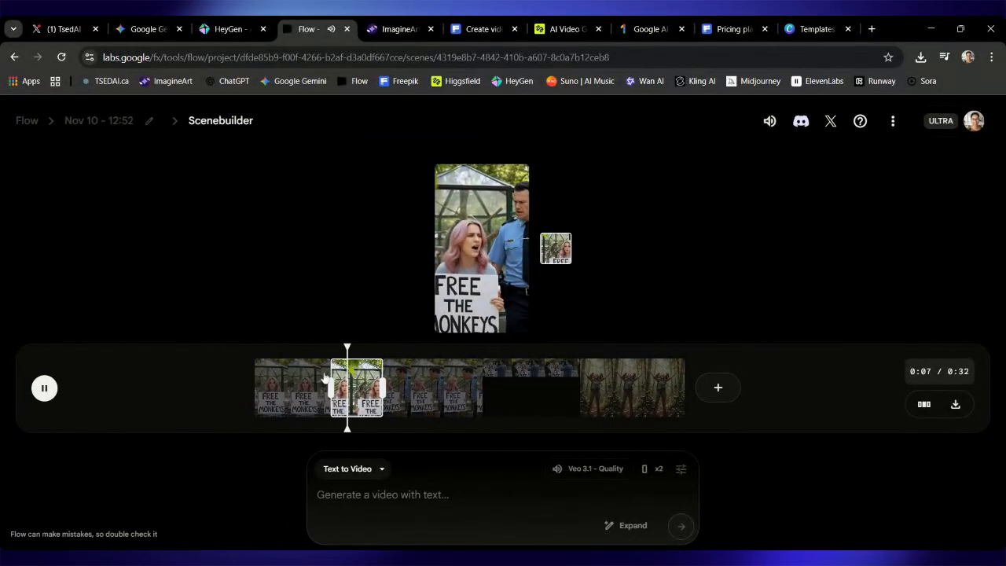
{"action": "left_click", "coordinate": [511, 316]}
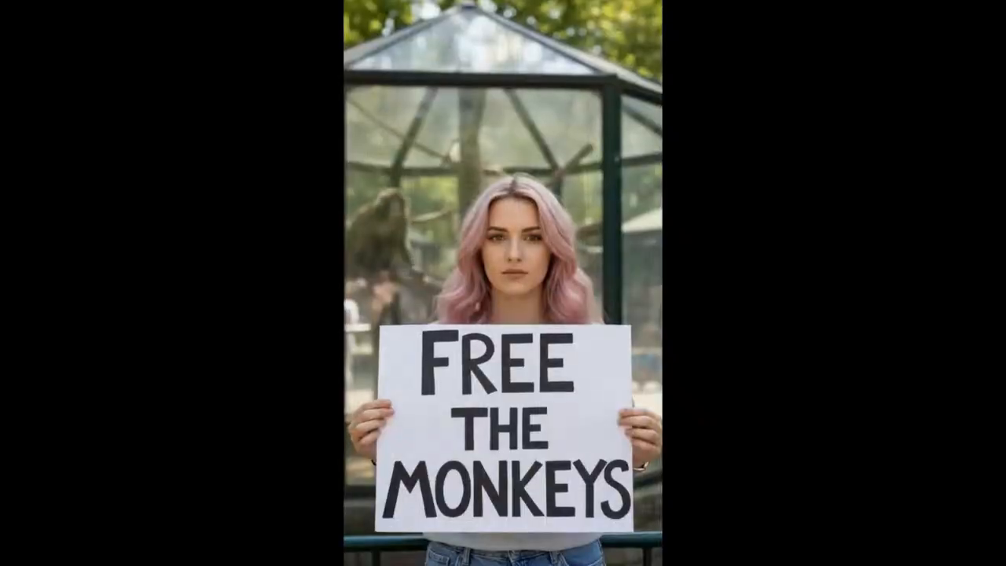
{"action": "key", "text": "Escape"}
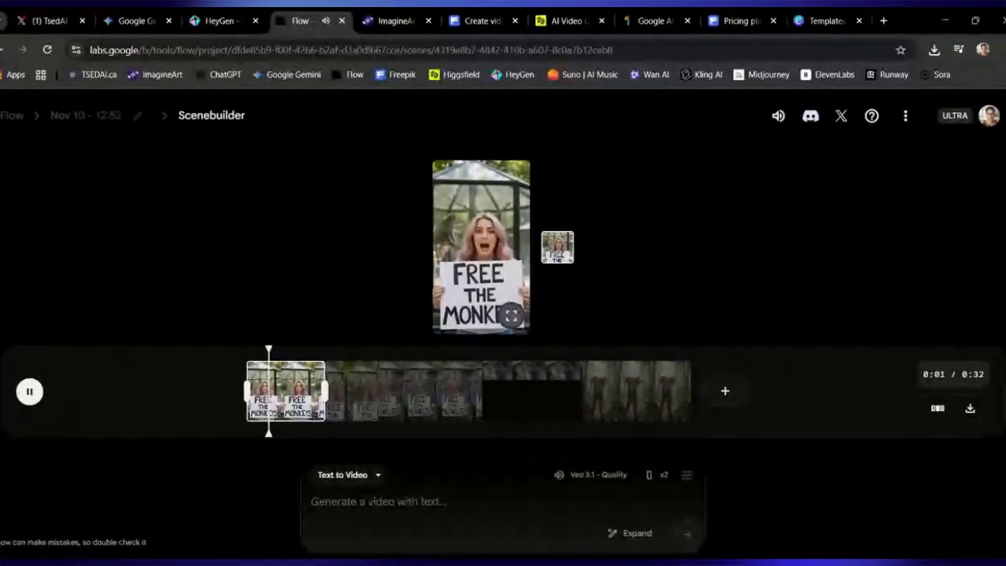
{"action": "left_click", "coordinate": [44, 387]}
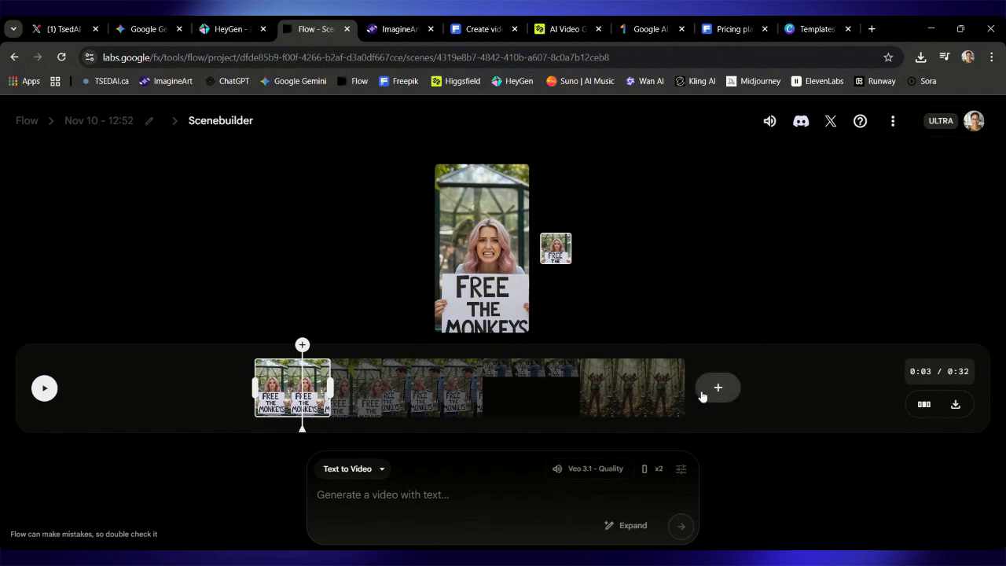
Add an Extend shot after the final forest clip and paste the forest scene description as its prompt.
{"action": "left_click", "coordinate": [670, 398]}
{"action": "left_click", "coordinate": [715, 388]}
{"action": "left_click", "coordinate": [705, 353]}
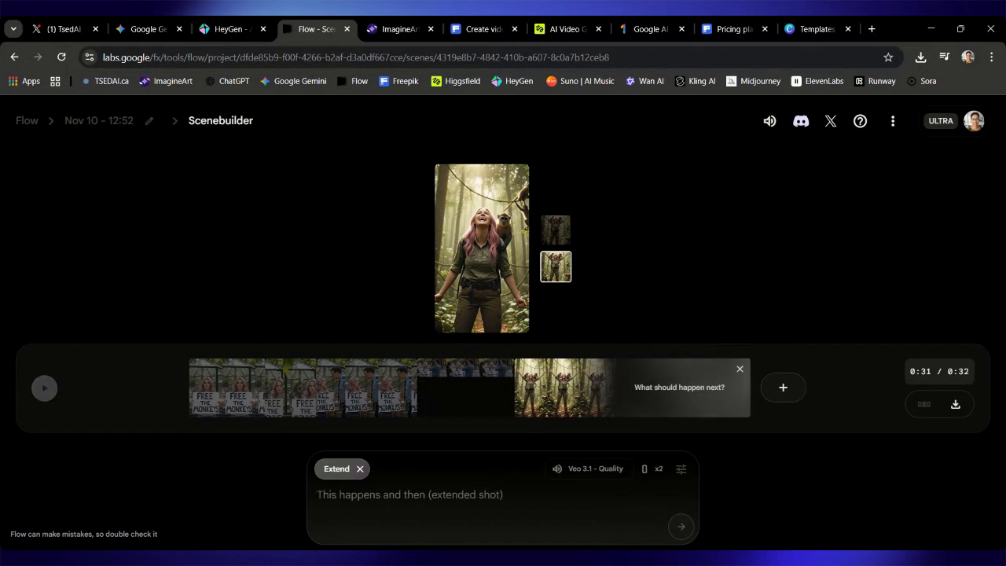
{"action": "key", "text": "ctrl+v"}
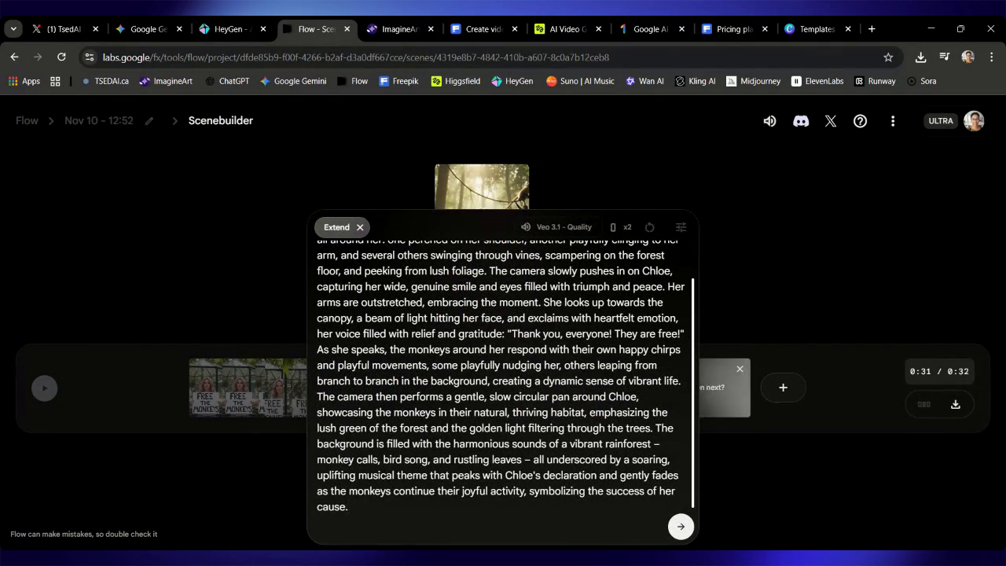
Trim the extension prompt by removing everything through "vibrant life." so it starts with "The camera performs a gentle, slow circular pan".
{"action": "scroll", "coordinate": [501, 378], "scroll_direction": "up", "scroll_amount": 1}
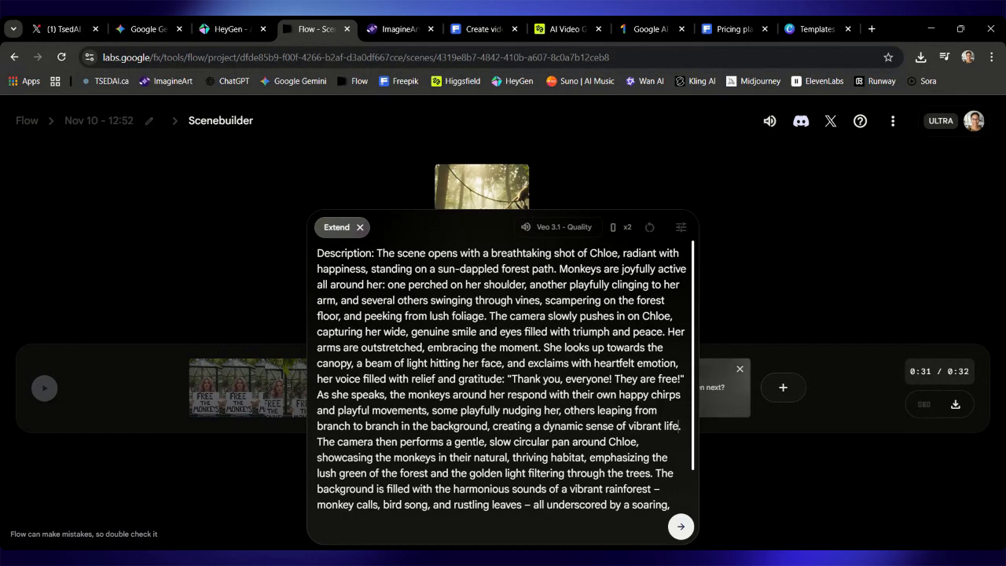
{"action": "left_click_drag", "start_coordinate": [680, 425], "coordinate": [295, 254]}
{"action": "key", "text": "BackSpace"}
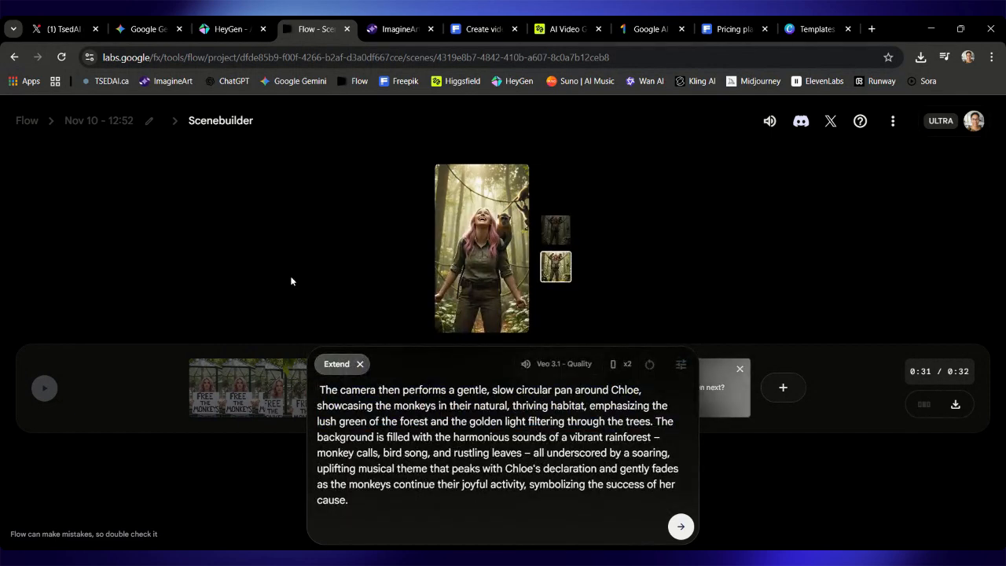
{"action": "triple_click", "coordinate": [389, 389]}
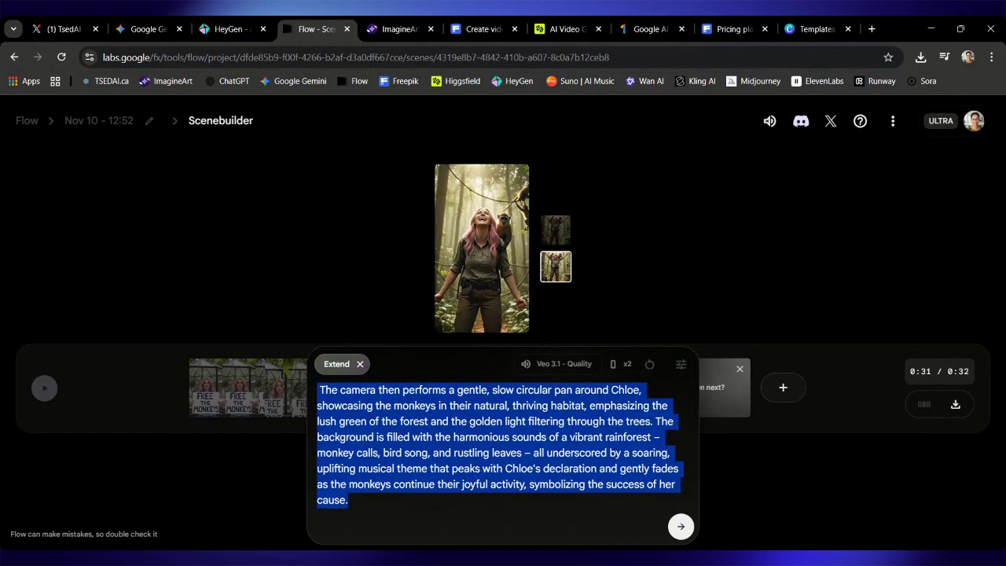
{"action": "double_click", "coordinate": [389, 389]}
{"action": "key", "text": "BackSpace"}
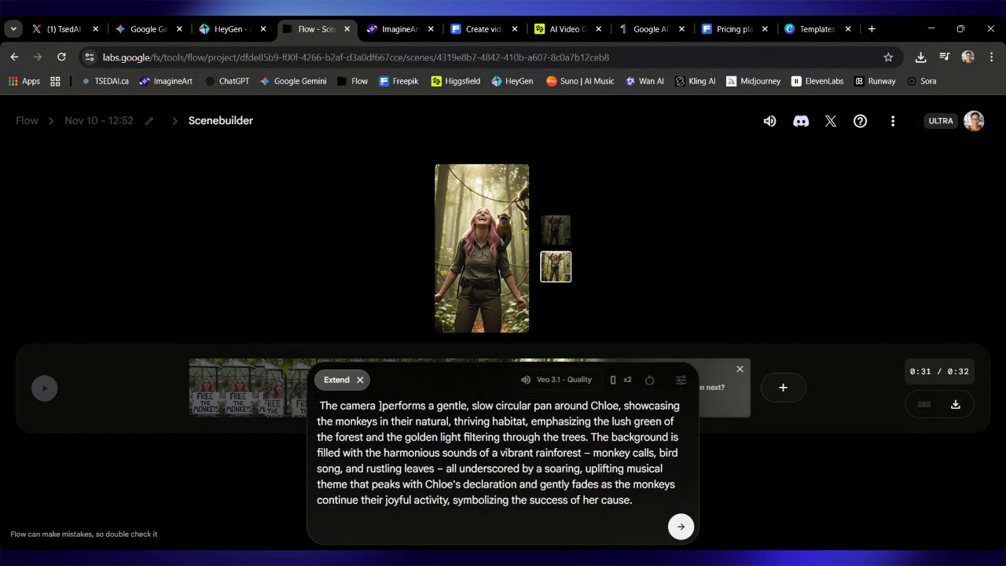
{"action": "key", "text": "BackSpace"}
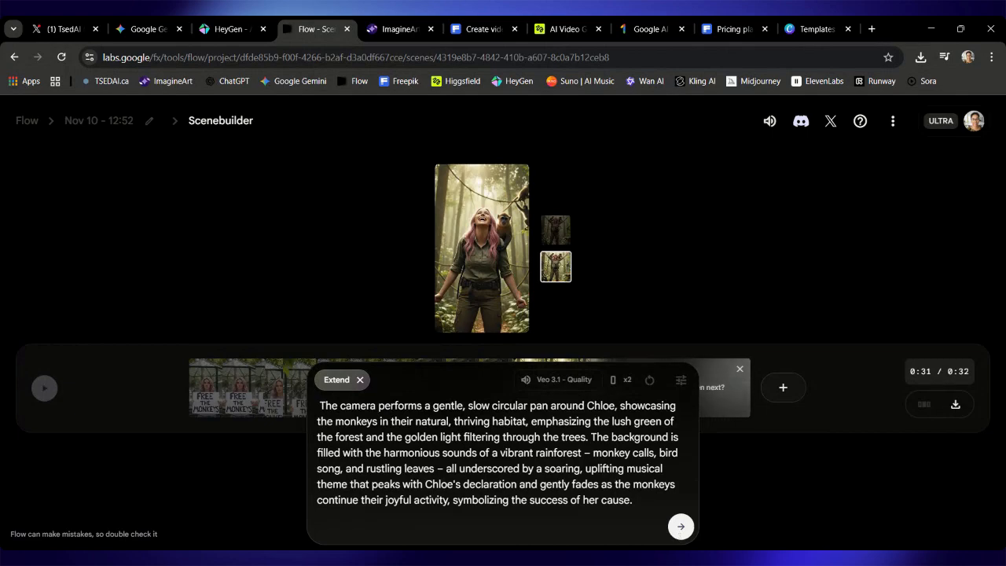
Set the outputs per prompt to 1 and generate the extended forest shot.
{"action": "left_click", "coordinate": [681, 380]}
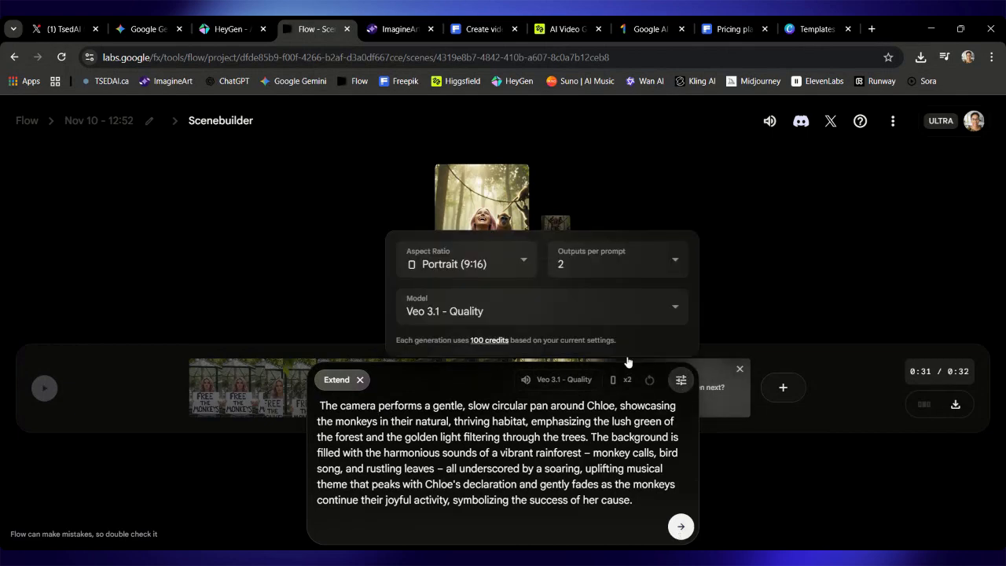
{"action": "left_click", "coordinate": [577, 252]}
{"action": "left_click", "coordinate": [574, 139]}
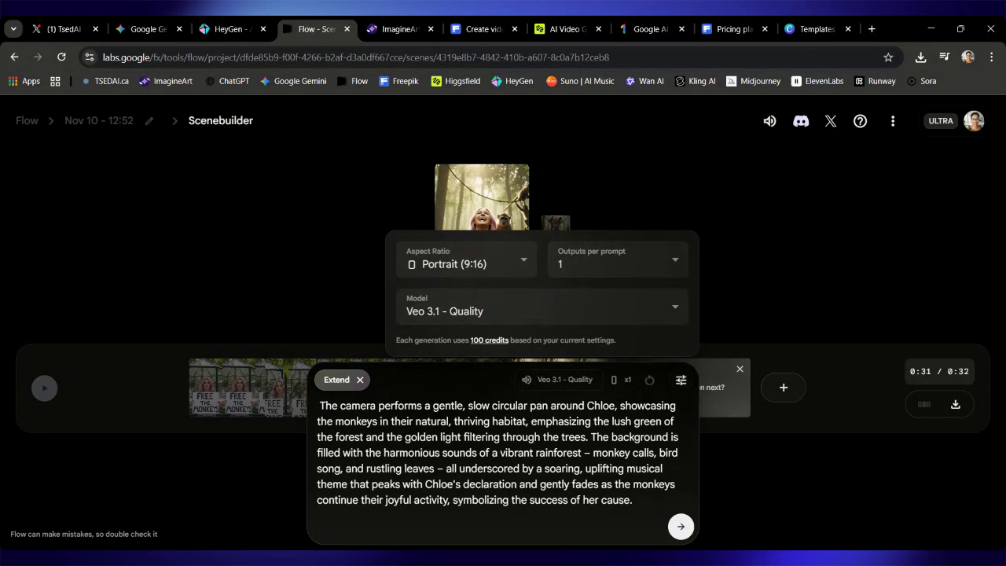
{"action": "left_click", "coordinate": [681, 527]}
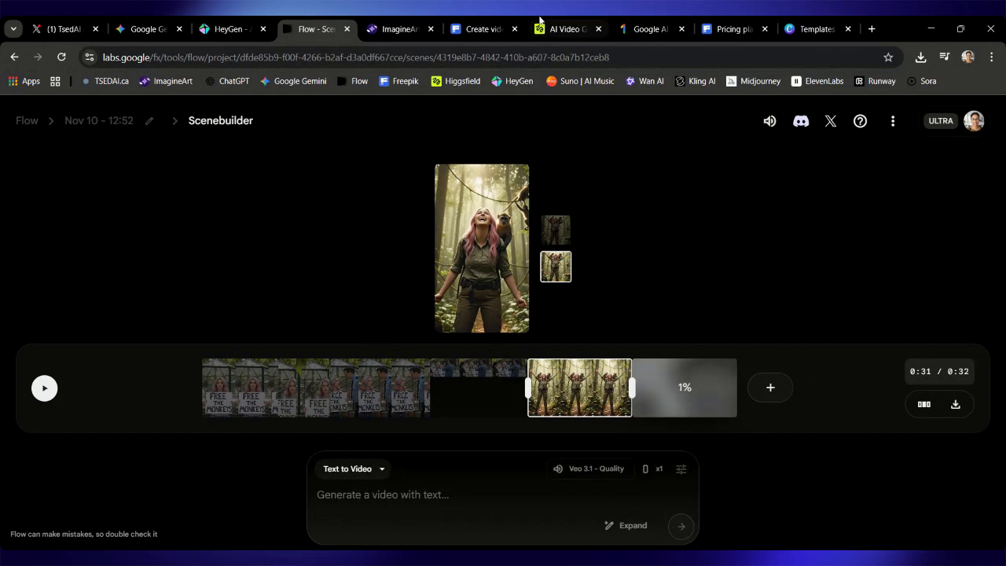
Switch back to Gemini and send the prompt "give me one line to describe the genre".
{"action": "left_click", "coordinate": [138, 30]}
{"action": "scroll", "coordinate": [358, 292], "scroll_direction": "up", "scroll_amount": 3}
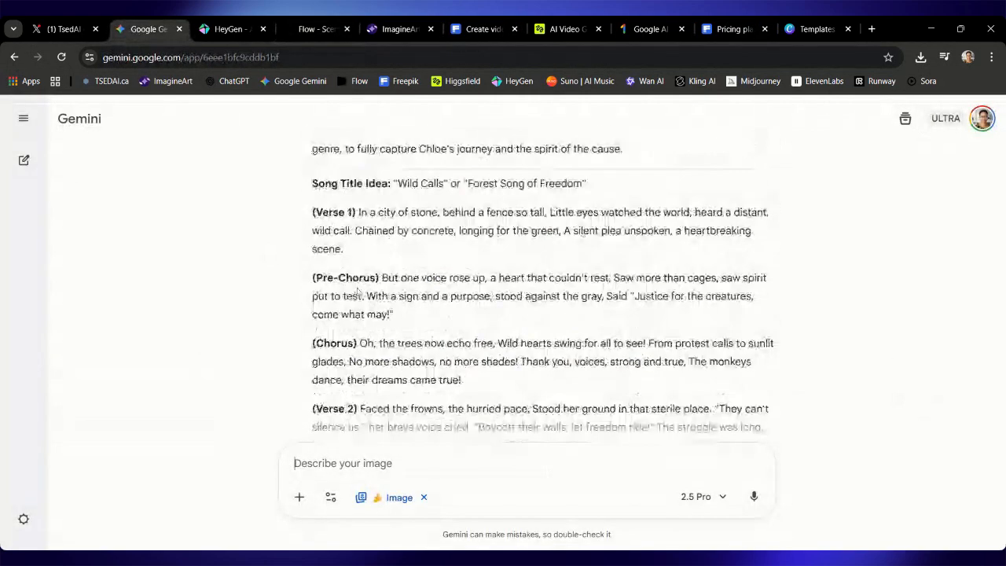
{"action": "scroll", "coordinate": [358, 292], "scroll_direction": "down", "scroll_amount": 10}
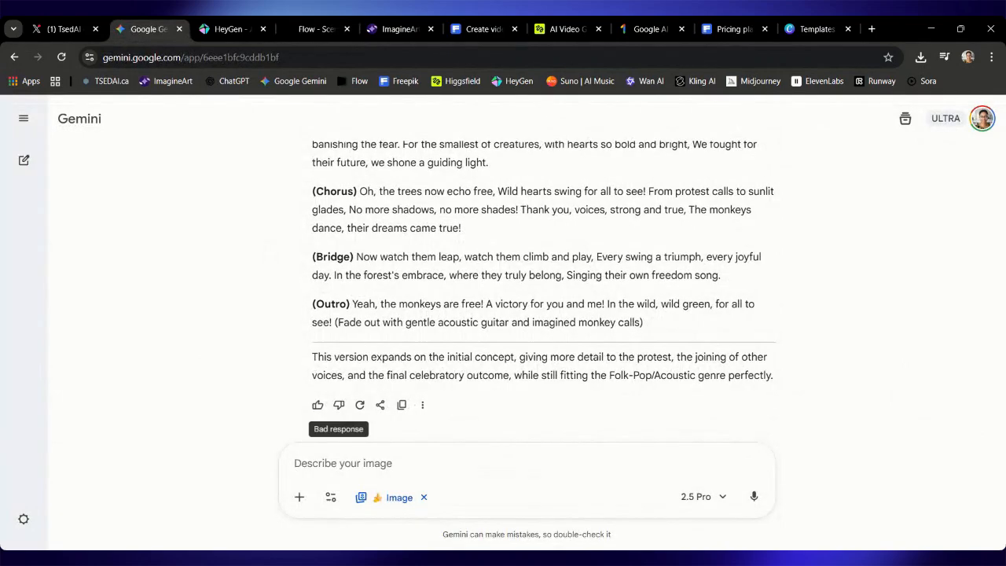
{"action": "type", "text": "give me a one libe t"}
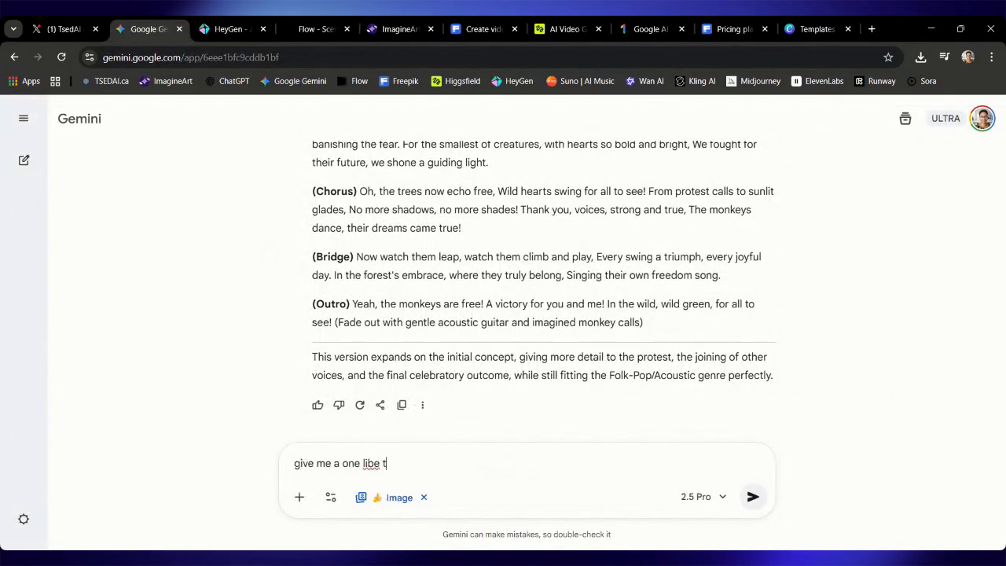
{"action": "key", "text": "BackSpace"}
{"action": "key", "text": "BackSpace"}
{"action": "key", "text": "BackSpace"}
{"action": "key", "text": "BackSpace"}
{"action": "key", "text": "BackSpace"}
{"action": "key", "text": "BackSpace"}
{"action": "key", "text": "BackSpace"}
{"action": "type", "text": "one line to descrive the"}
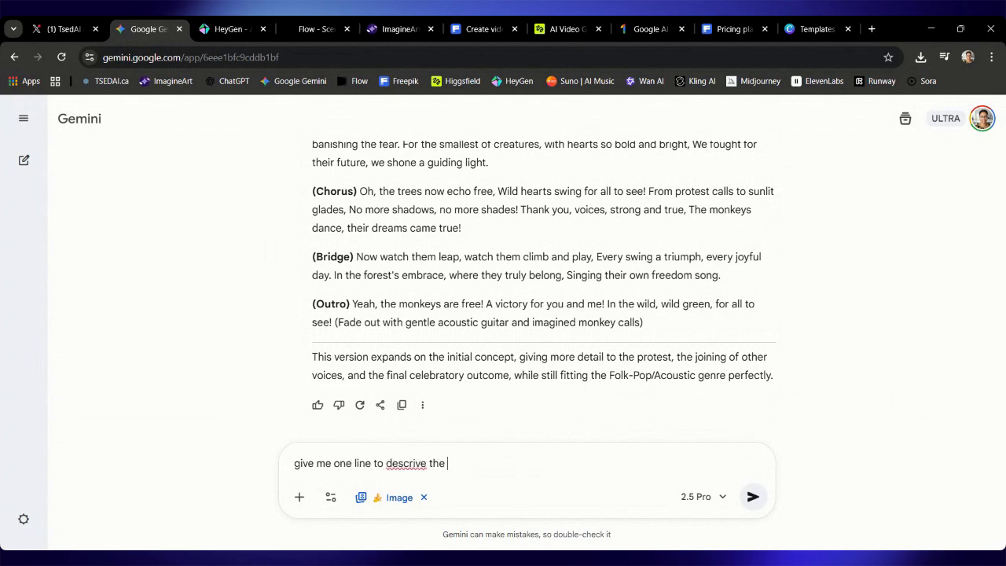
{"action": "key", "text": "BackSpace"}
{"action": "key", "text": "BackSpace"}
{"action": "type", "text": "the genre"}
{"action": "key", "text": "Return"}
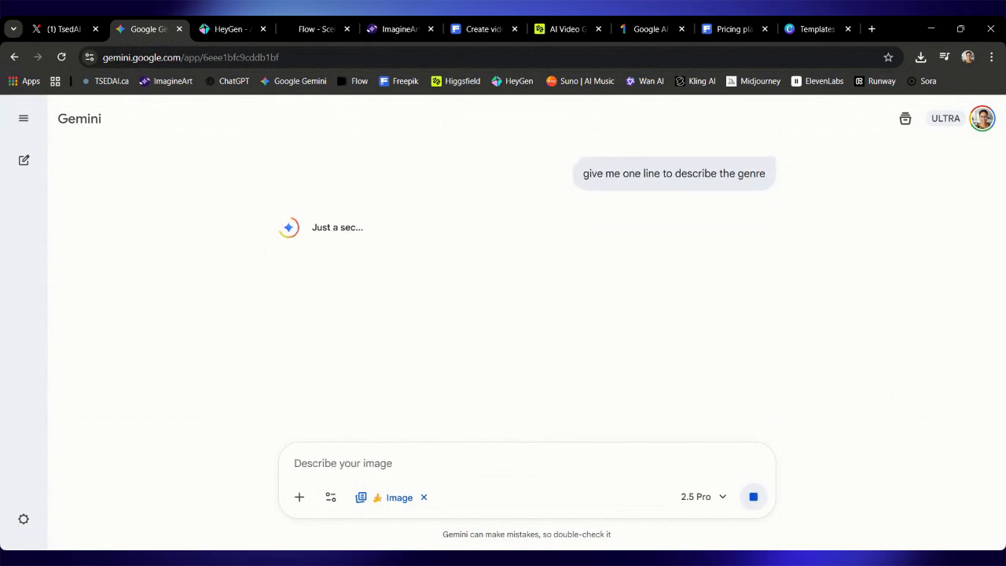
Open Suno in a new browser tab and go to its song creation page.
{"action": "left_click", "coordinate": [871, 28]}
{"action": "left_click", "coordinate": [580, 82]}
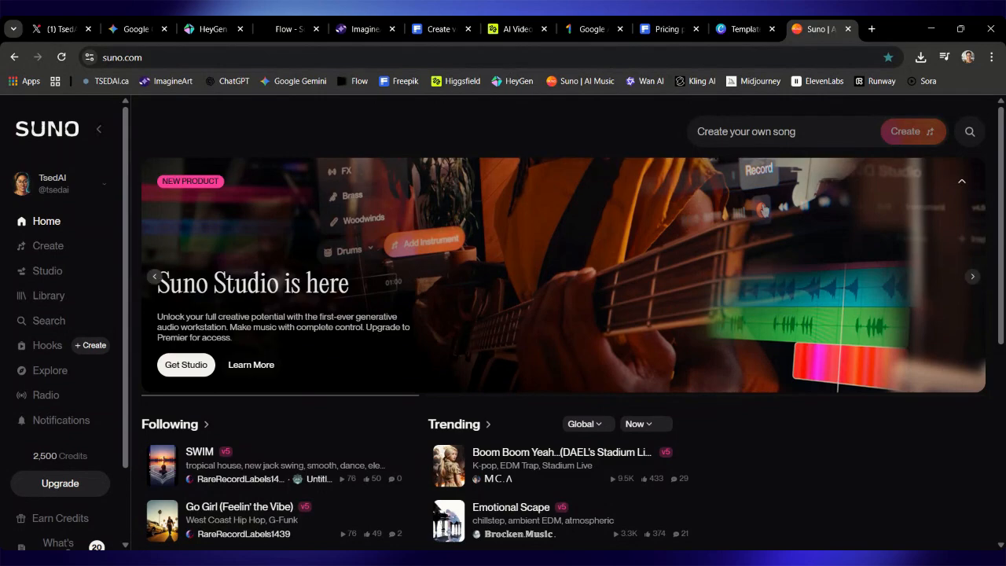
{"action": "scroll", "coordinate": [43, 514], "scroll_direction": "down", "scroll_amount": 3}
{"action": "scroll", "coordinate": [59, 314], "scroll_direction": "up", "scroll_amount": 3}
{"action": "left_click", "coordinate": [60, 250]}
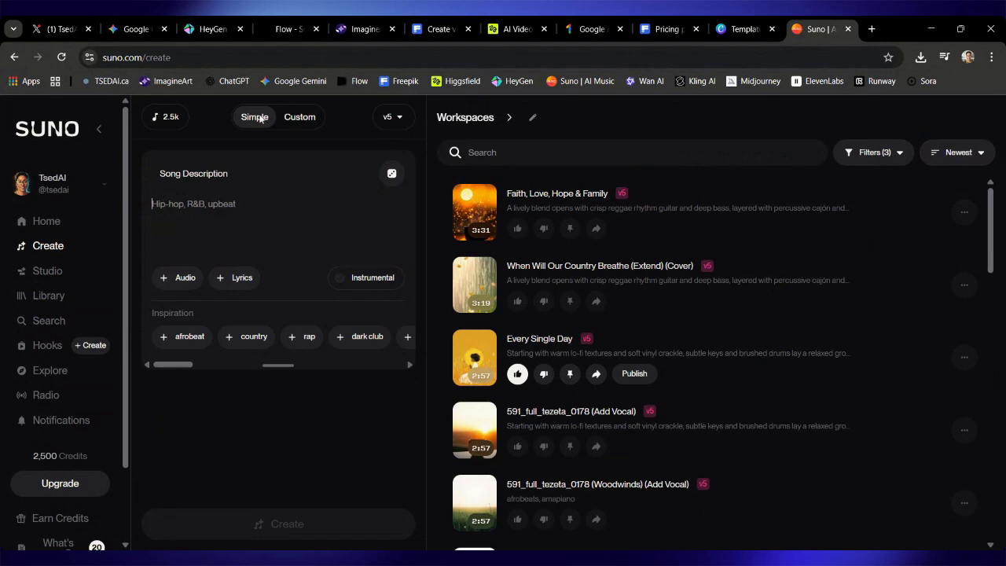
Return to the Gemini chat and select the longer song lyrics from Verse 1 onward for copying.
{"action": "left_click", "coordinate": [112, 28]}
{"action": "scroll", "coordinate": [315, 255], "scroll_direction": "up", "scroll_amount": 10}
{"action": "scroll", "coordinate": [315, 254], "scroll_direction": "up", "scroll_amount": 3}
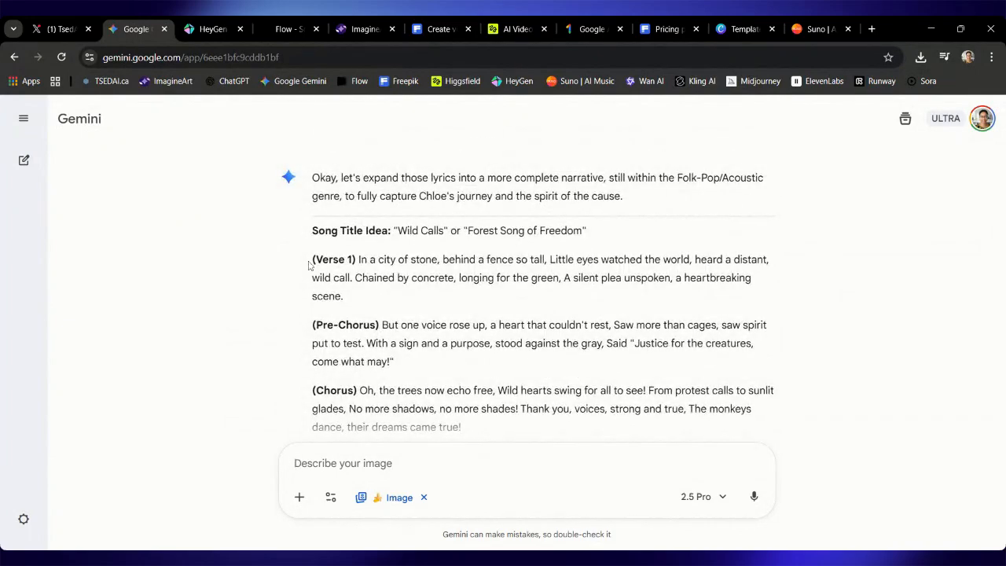
{"action": "left_click_drag", "start_coordinate": [310, 265], "coordinate": [431, 427]}
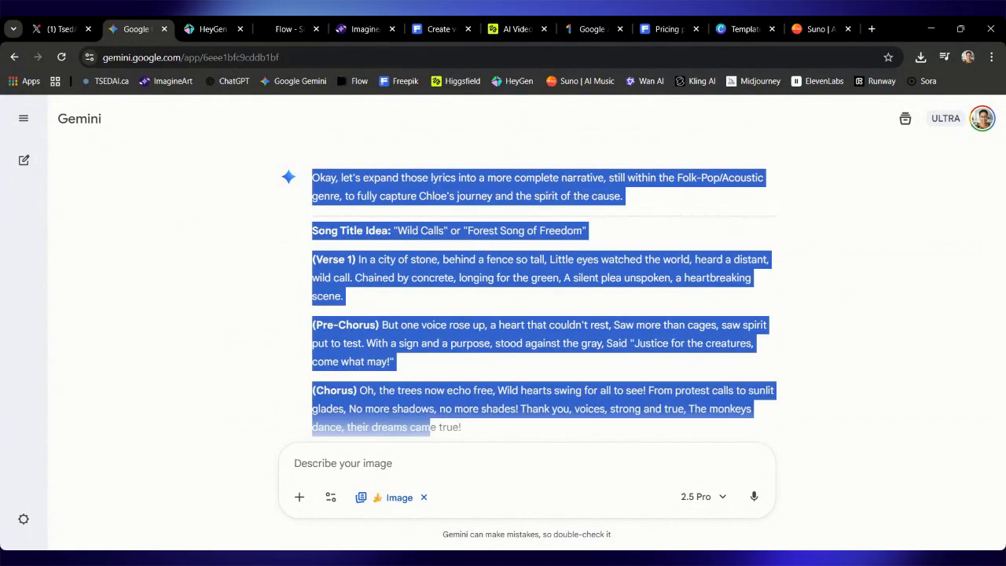
{"action": "left_click", "coordinate": [393, 365]}
{"action": "left_click_drag", "start_coordinate": [309, 267], "coordinate": [311, 296]}
{"action": "left_click", "coordinate": [336, 294]}
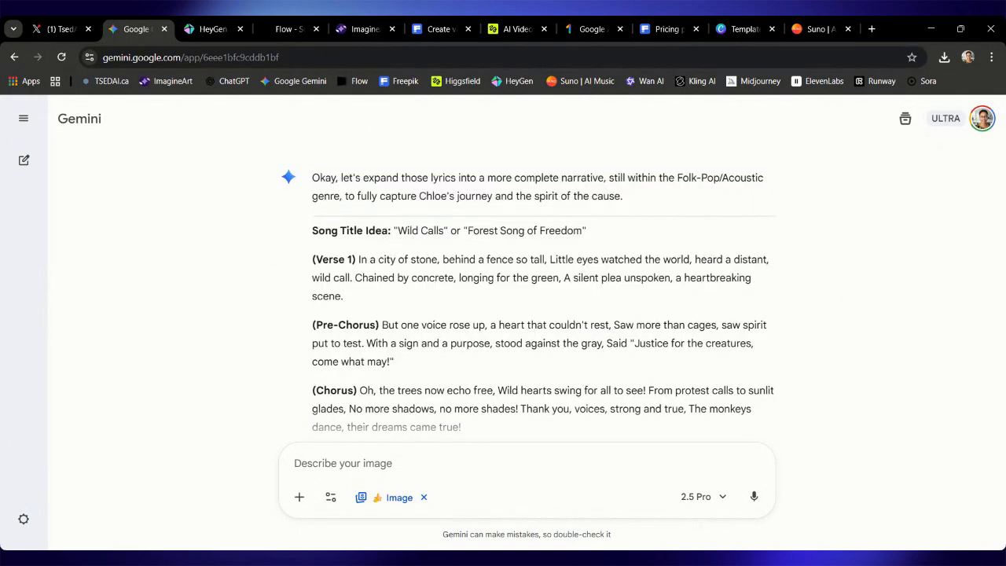
{"action": "left_click_drag", "start_coordinate": [316, 259], "coordinate": [332, 366]}
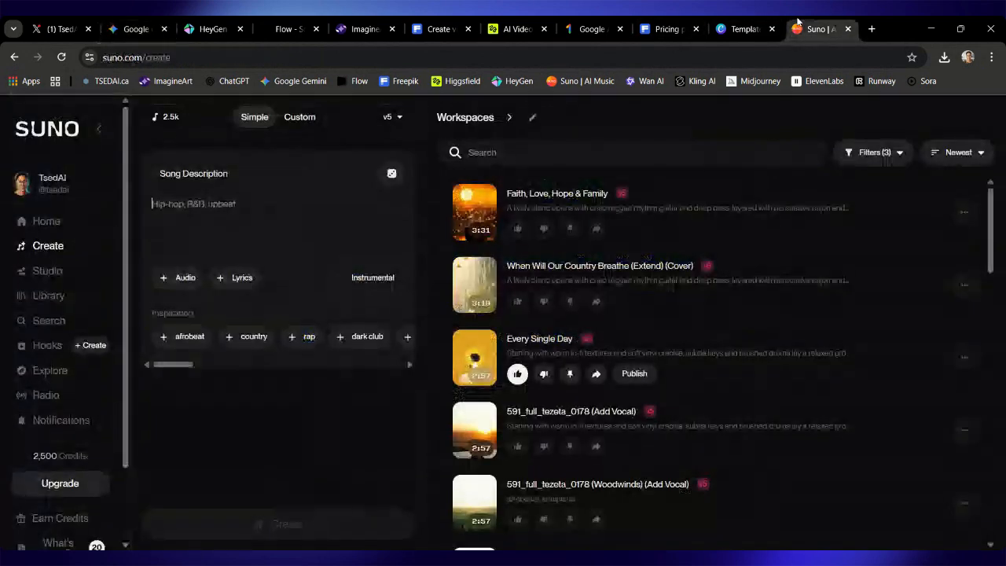
Switch to Suno and paste the copied lyrics into the song description in Simple mode.
{"action": "left_click", "coordinate": [822, 28]}
{"action": "key", "text": "ctrl+v"}
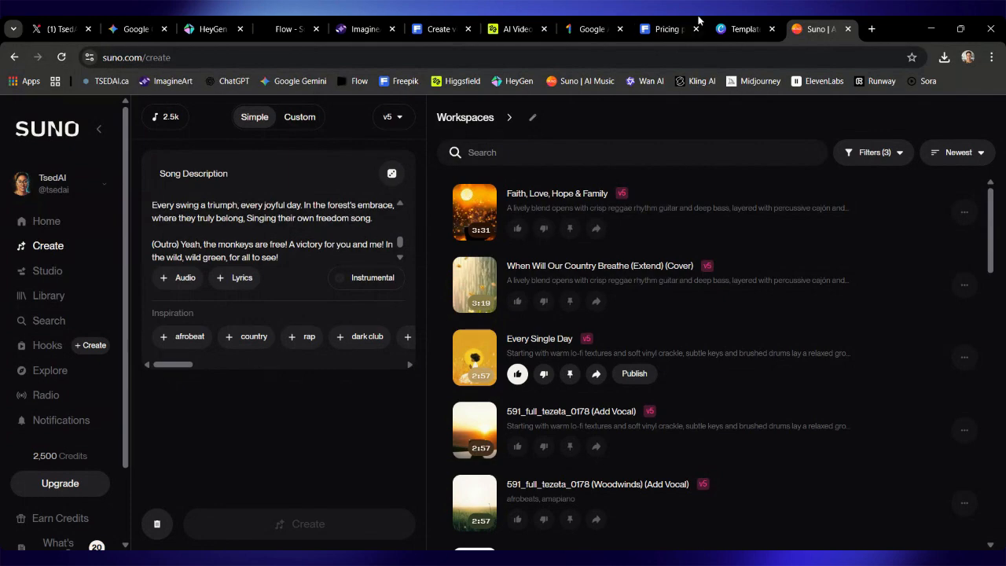
Copy the genre phrase "acoustic storytelling and melodic hooks" from the Gemini answer and return to Suno.
{"action": "left_click", "coordinate": [126, 31]}
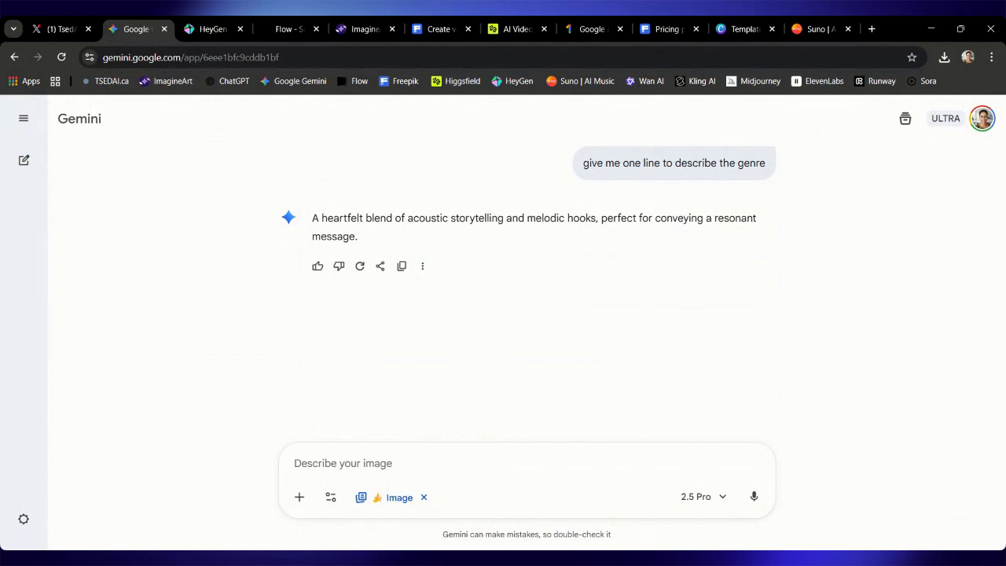
{"action": "left_click_drag", "start_coordinate": [408, 219], "coordinate": [596, 223]}
{"action": "key", "text": "ctrl+c"}
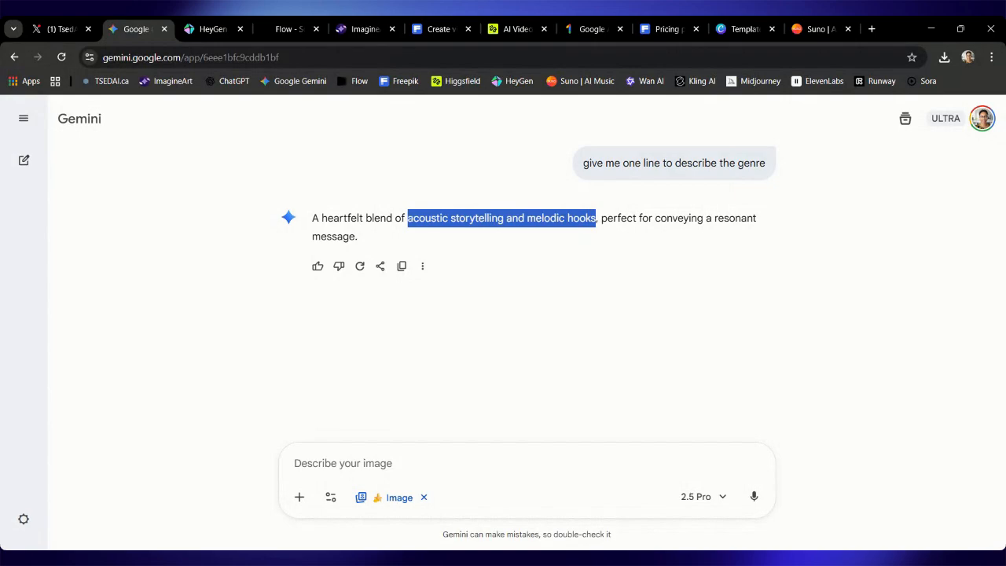
{"action": "left_click", "coordinate": [817, 29]}
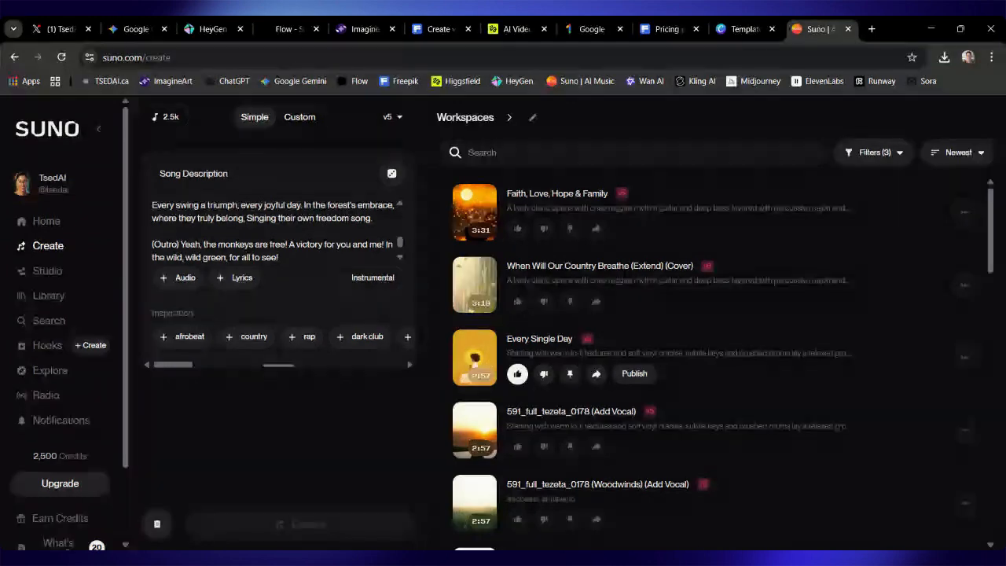
Add the inspiration tags "upbeat tune)" and "catchy" to the song description.
{"action": "scroll", "coordinate": [363, 341], "scroll_direction": "right", "scroll_amount": 4}
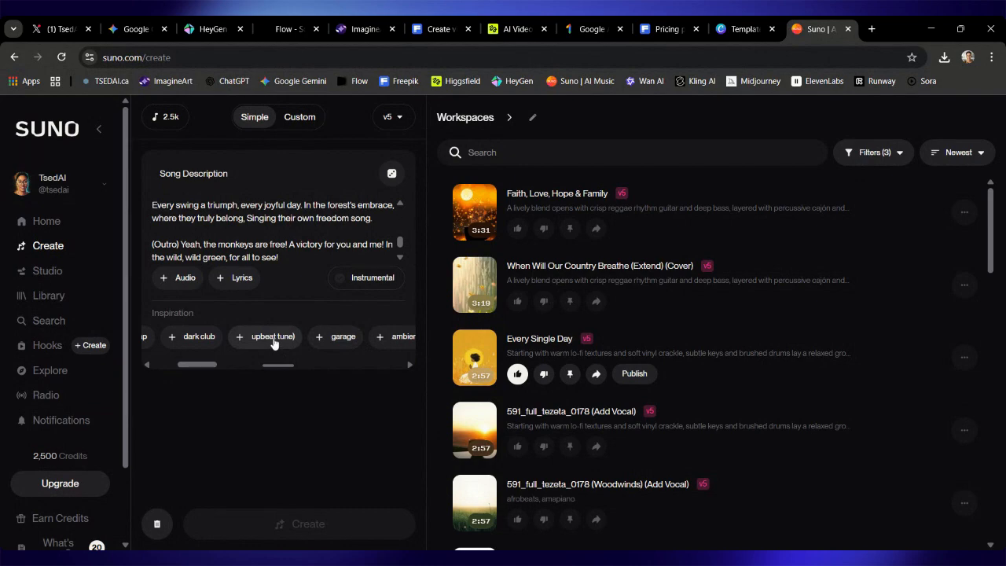
{"action": "left_click", "coordinate": [272, 341]}
{"action": "scroll", "coordinate": [274, 342], "scroll_direction": "right", "scroll_amount": 5}
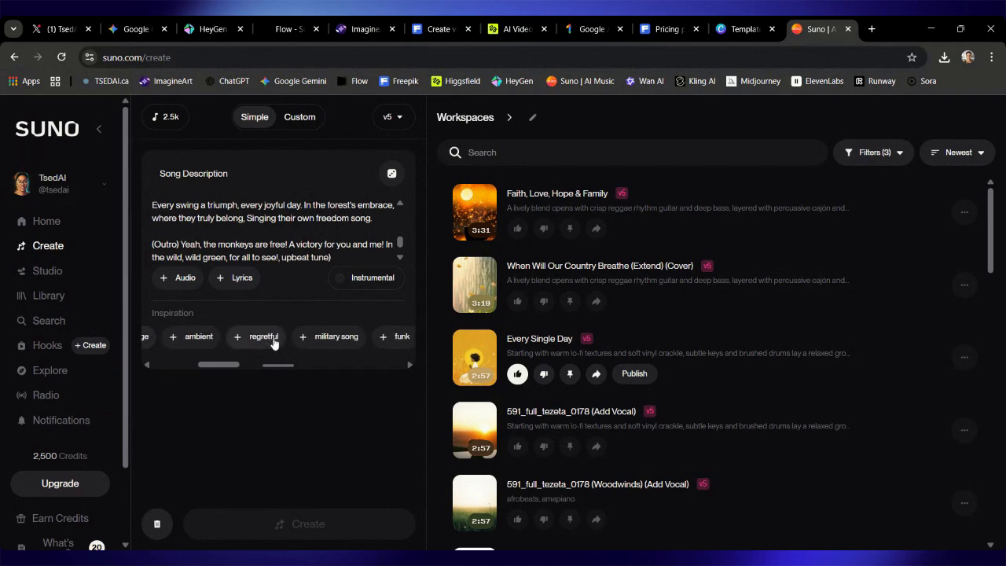
{"action": "scroll", "coordinate": [273, 343], "scroll_direction": "right", "scroll_amount": 2}
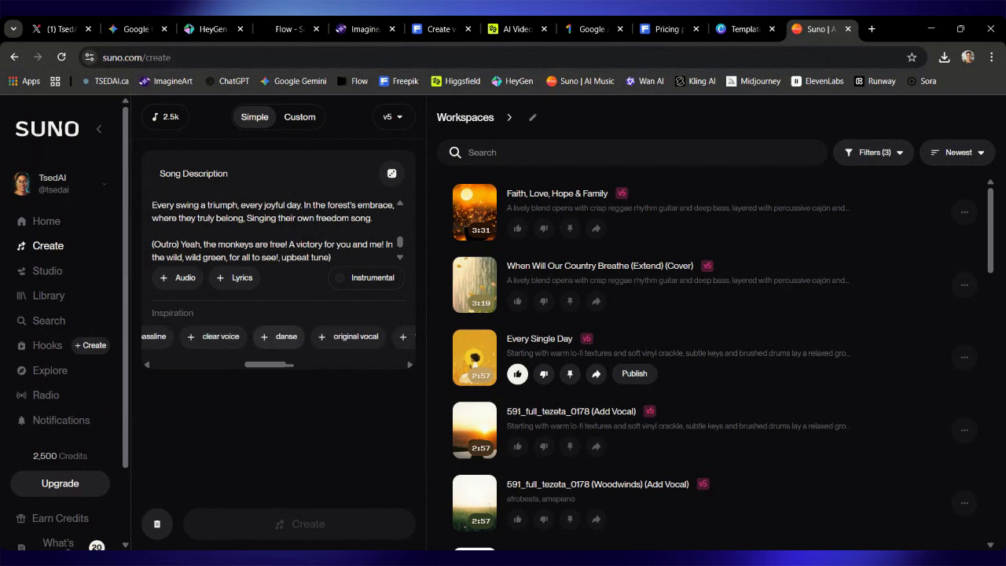
{"action": "scroll", "coordinate": [274, 342], "scroll_direction": "right", "scroll_amount": 5}
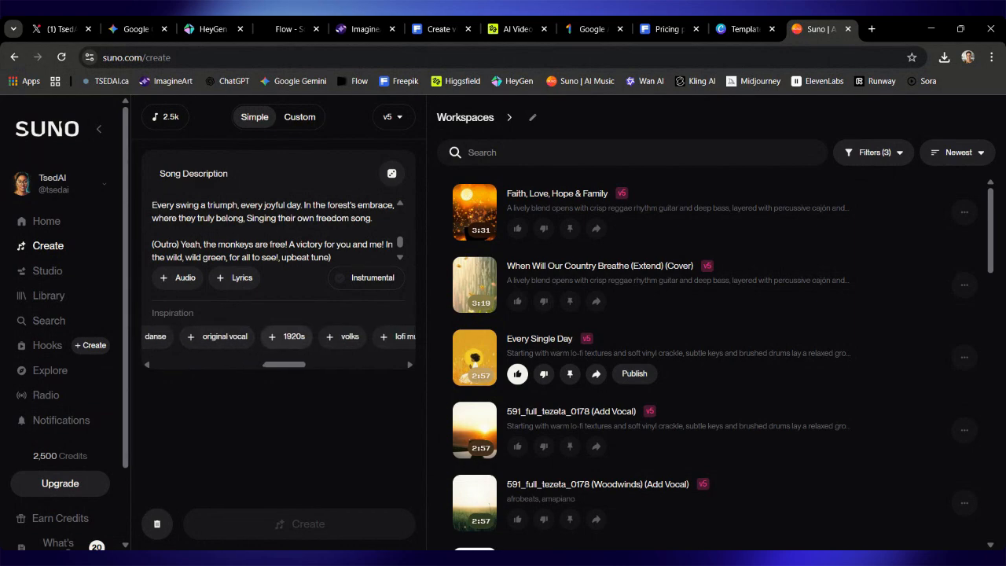
{"action": "scroll", "coordinate": [278, 337], "scroll_direction": "right", "scroll_amount": 6}
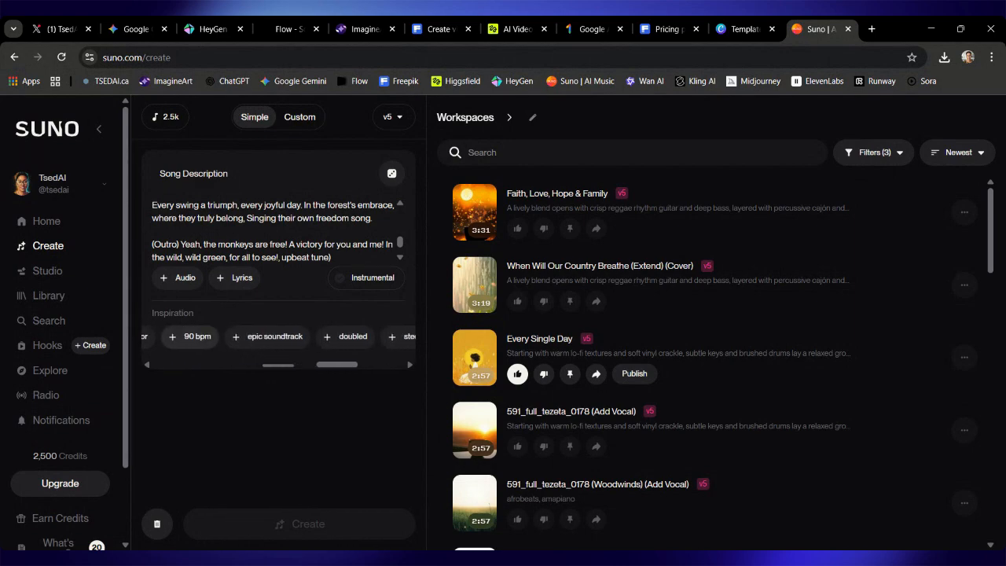
{"action": "scroll", "coordinate": [274, 343], "scroll_direction": "right", "scroll_amount": 5}
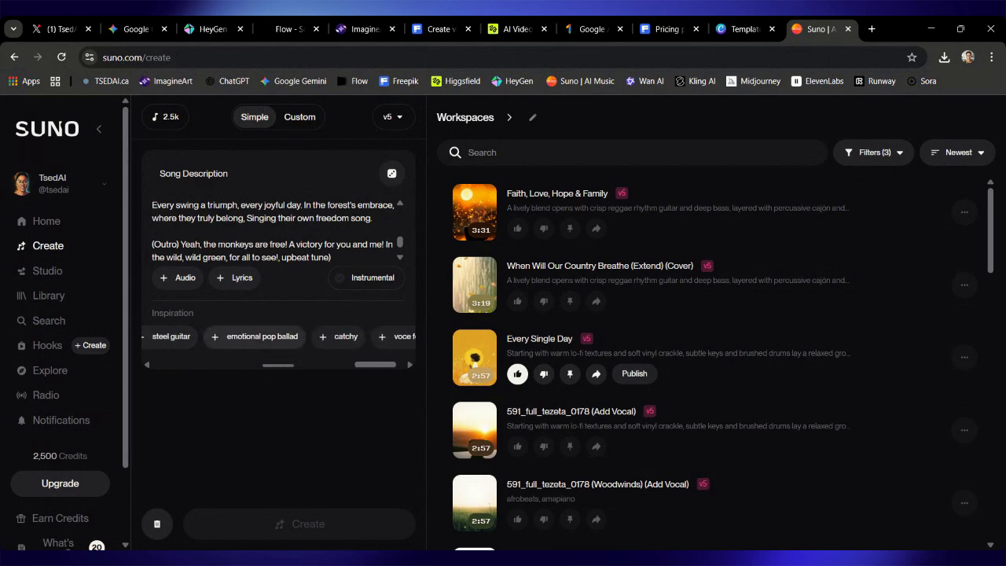
{"action": "left_click", "coordinate": [274, 338]}
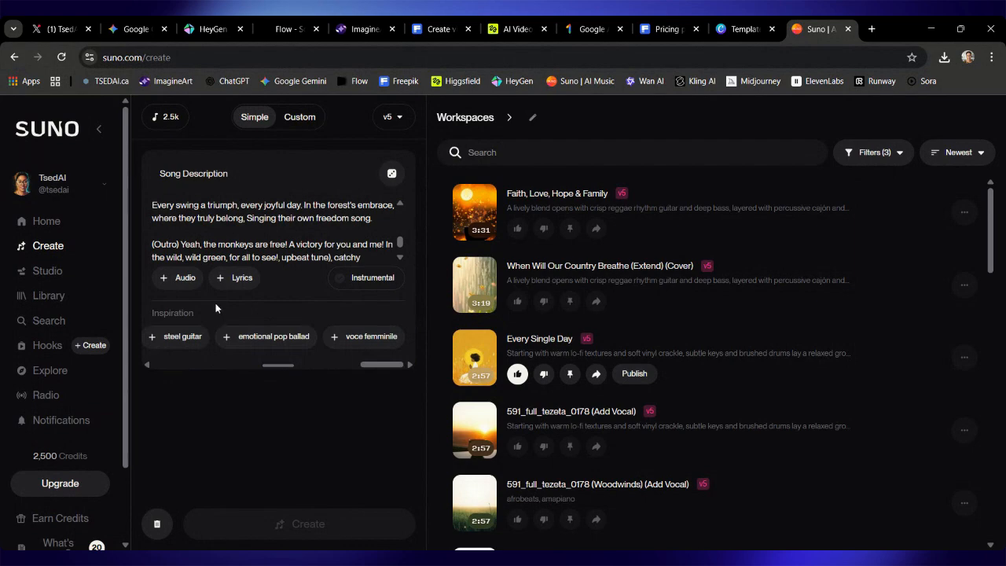
Change song creation to Custom mode and paste "acoustic storytelling and melodic hooks" as the styles.
{"action": "left_click", "coordinate": [298, 116]}
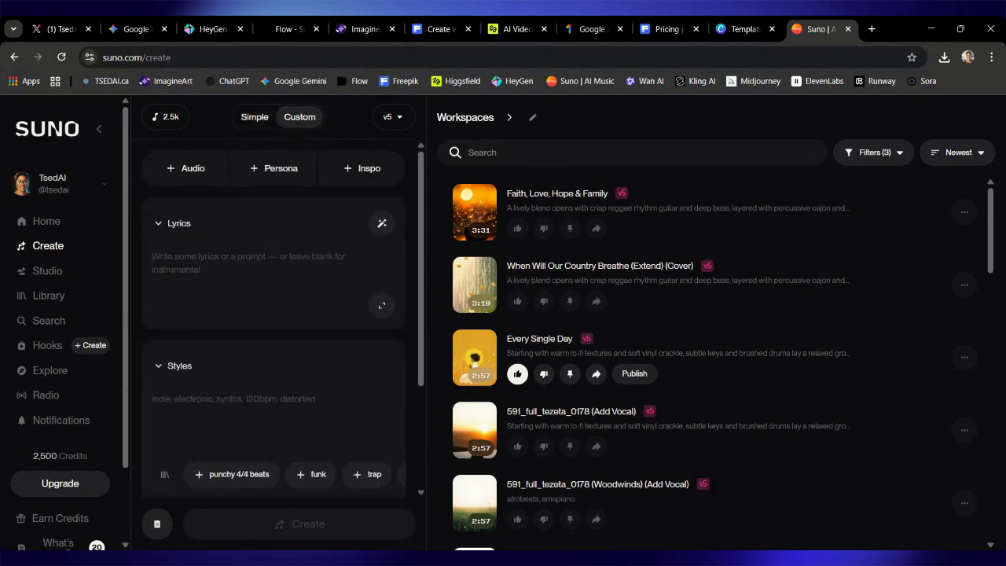
{"action": "key", "text": "ctrl+v"}
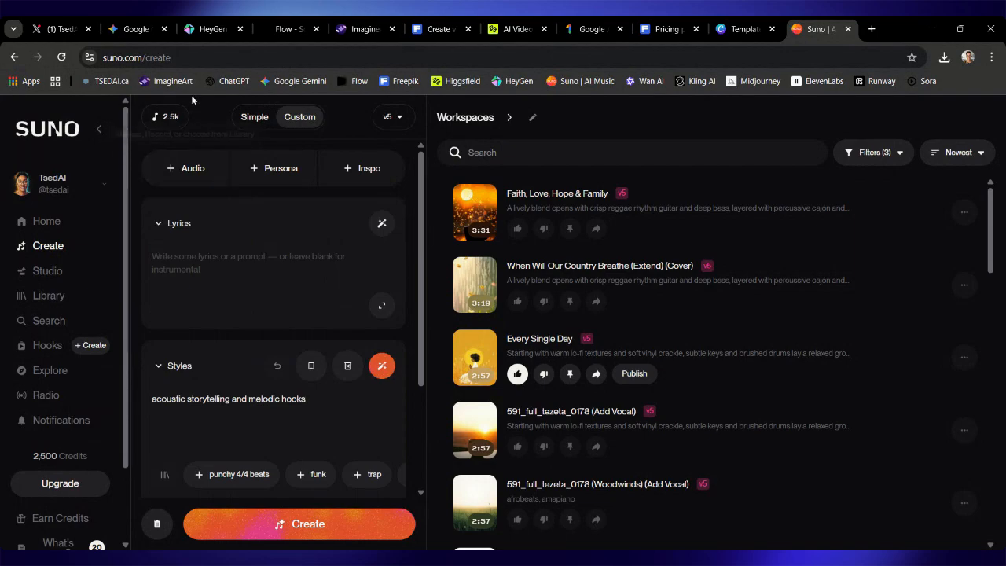
Switch back to Gemini and select the longer lyrics from Verse 1 through the Outro, leaving out the fade-out note, for copying.
{"action": "left_click", "coordinate": [133, 28]}
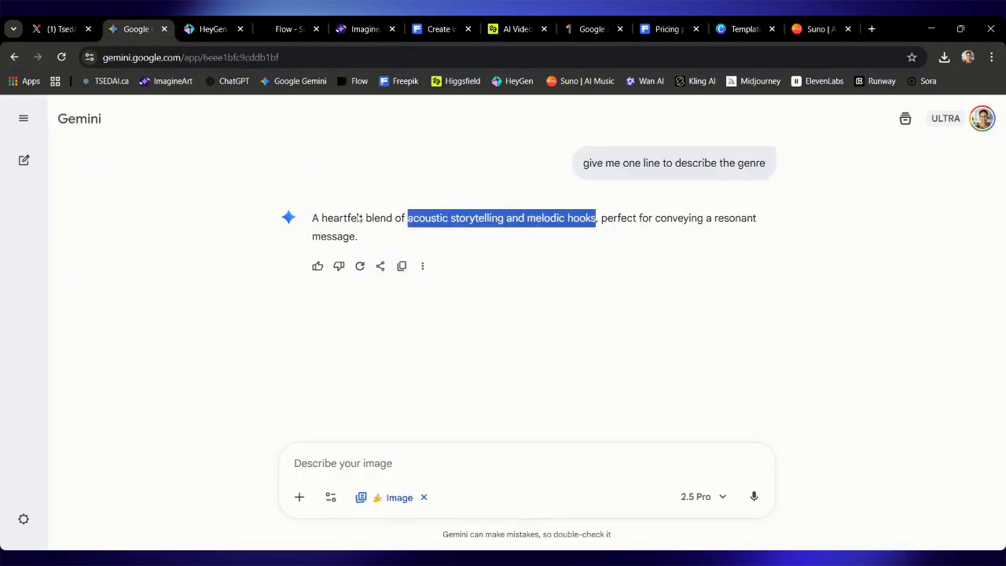
{"action": "scroll", "coordinate": [314, 303], "scroll_direction": "up", "scroll_amount": 15}
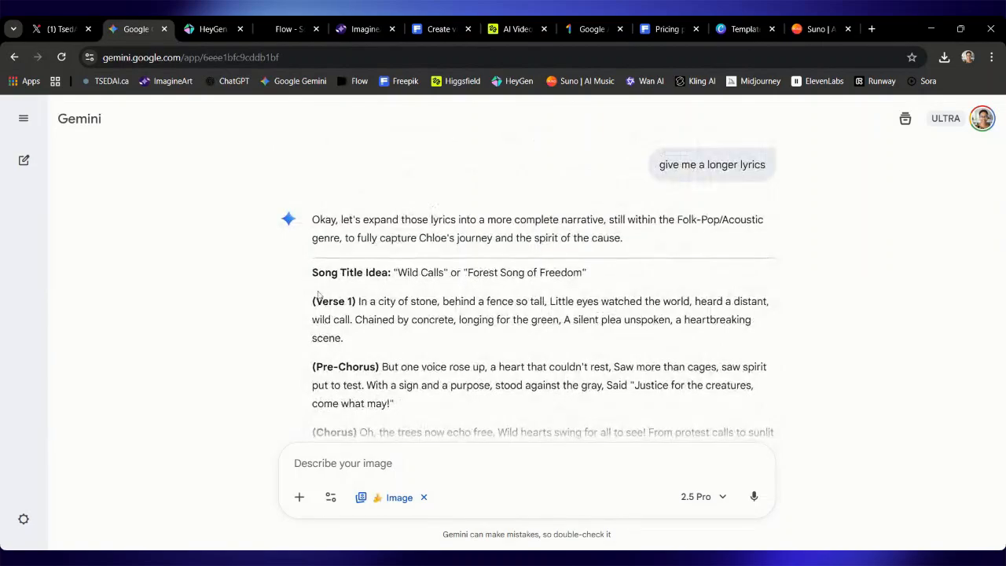
{"action": "left_click_drag", "start_coordinate": [313, 303], "coordinate": [330, 253]}
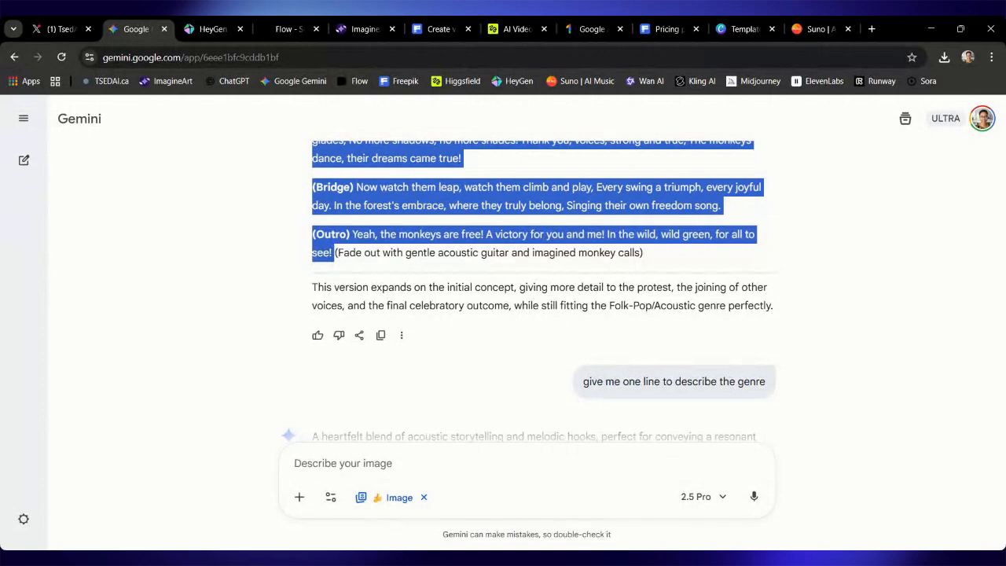
Return to Suno, paste the lyrics into the Lyrics section and create the song.
{"action": "left_click", "coordinate": [817, 28]}
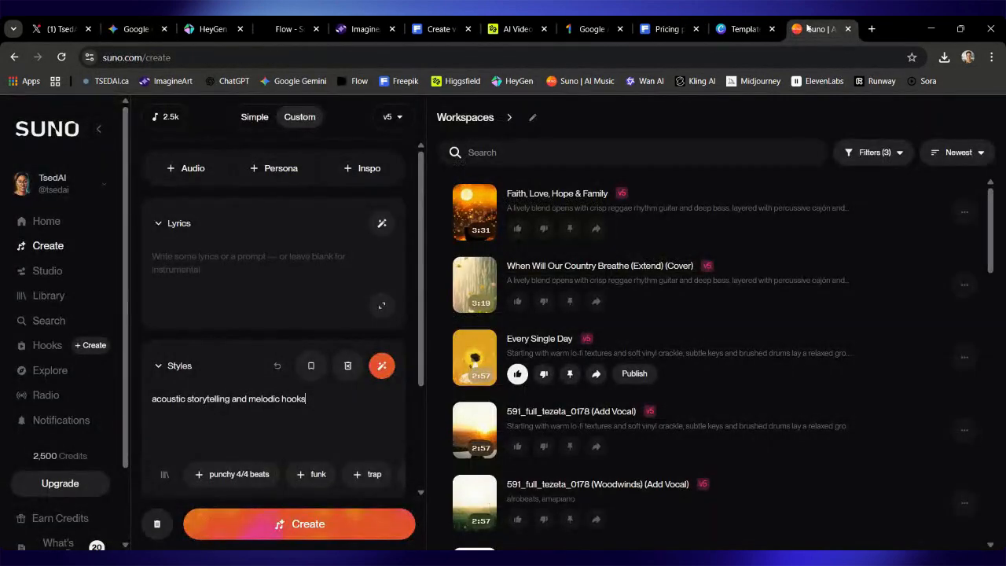
{"action": "left_click", "coordinate": [244, 246]}
{"action": "left_click", "coordinate": [241, 246]}
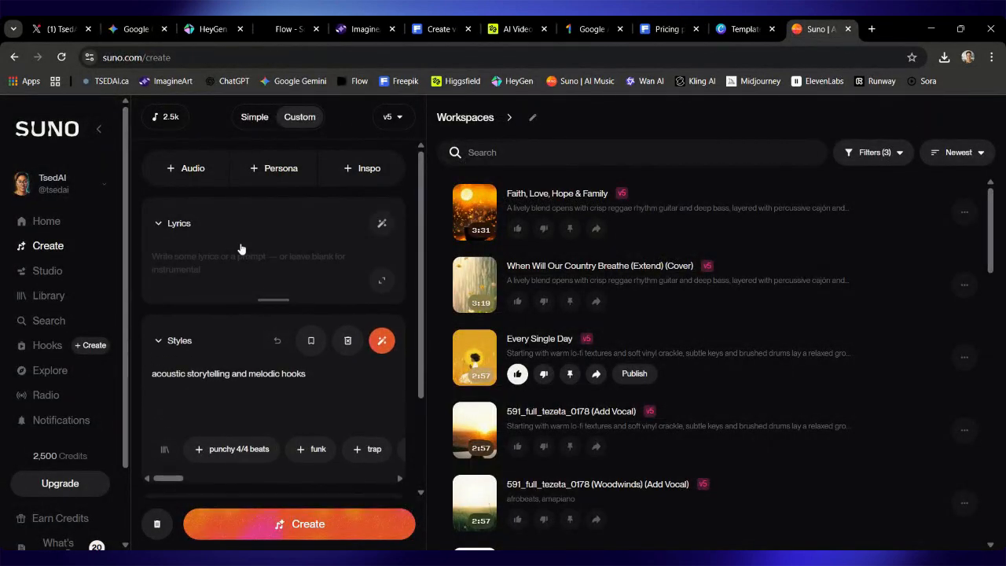
{"action": "key", "text": "ctrl+v"}
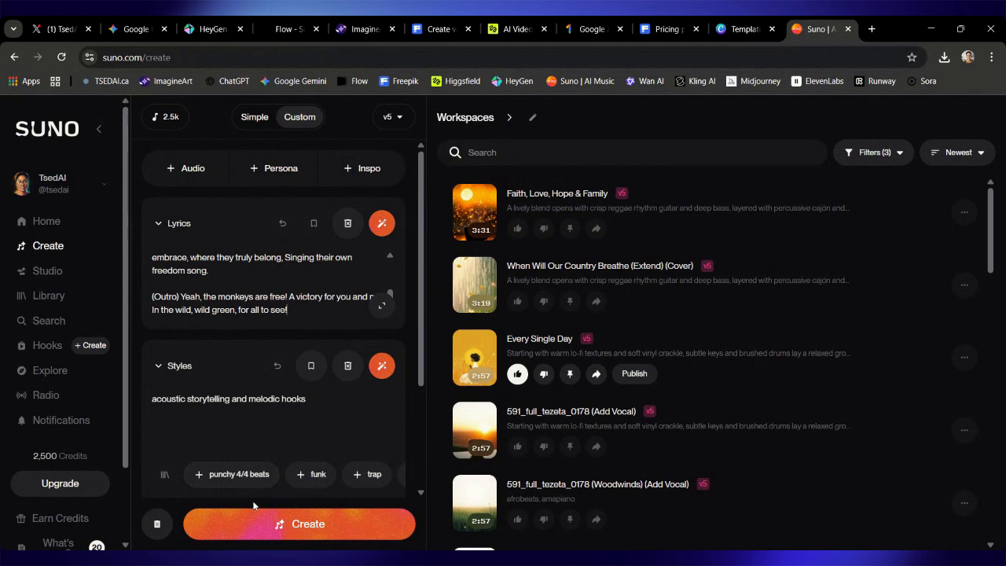
{"action": "left_click", "coordinate": [272, 526]}
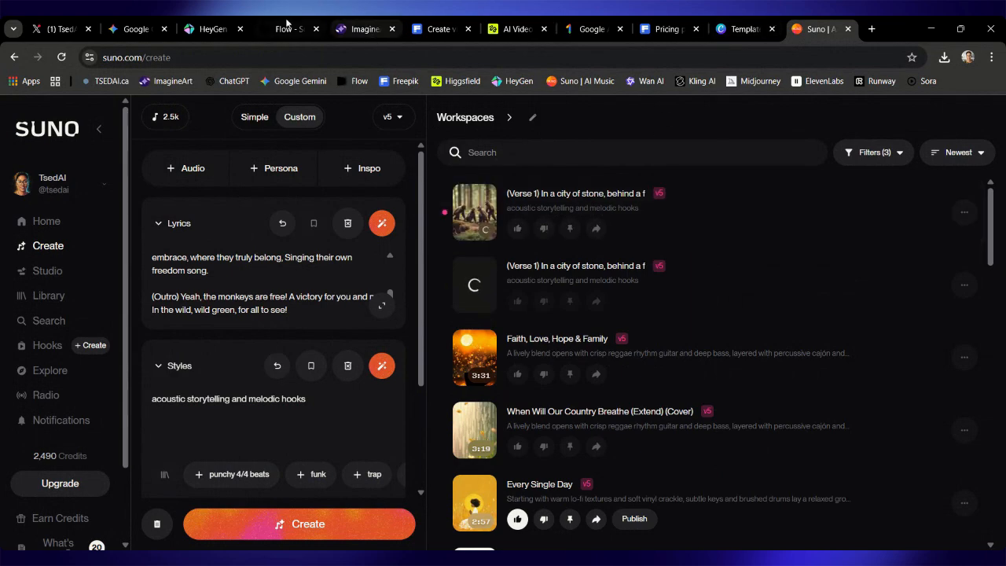
Switch to Flow and play the scene's extended forest shot full screen, then exit full screen and pause playback.
{"action": "left_click", "coordinate": [282, 25]}
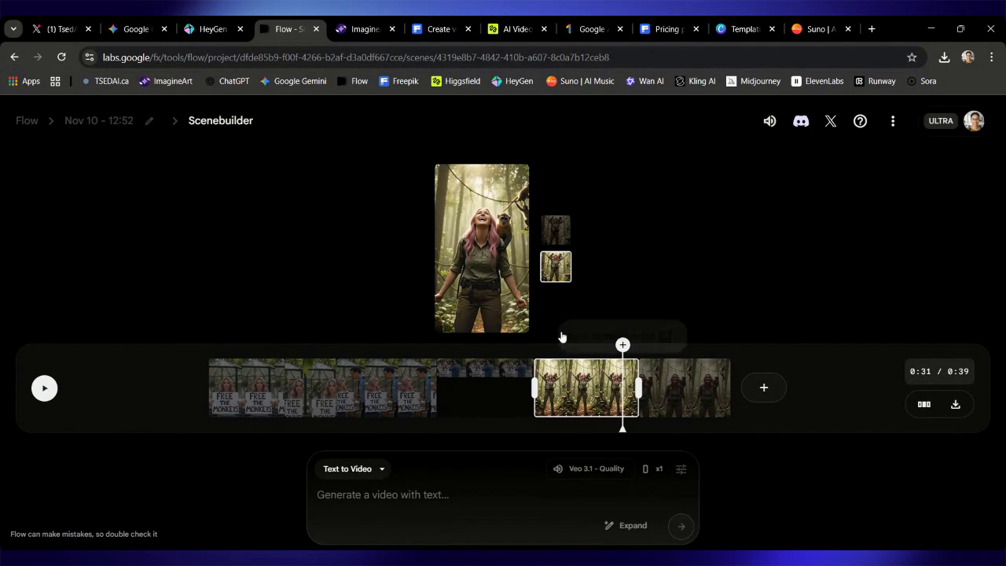
{"action": "left_click", "coordinate": [513, 317]}
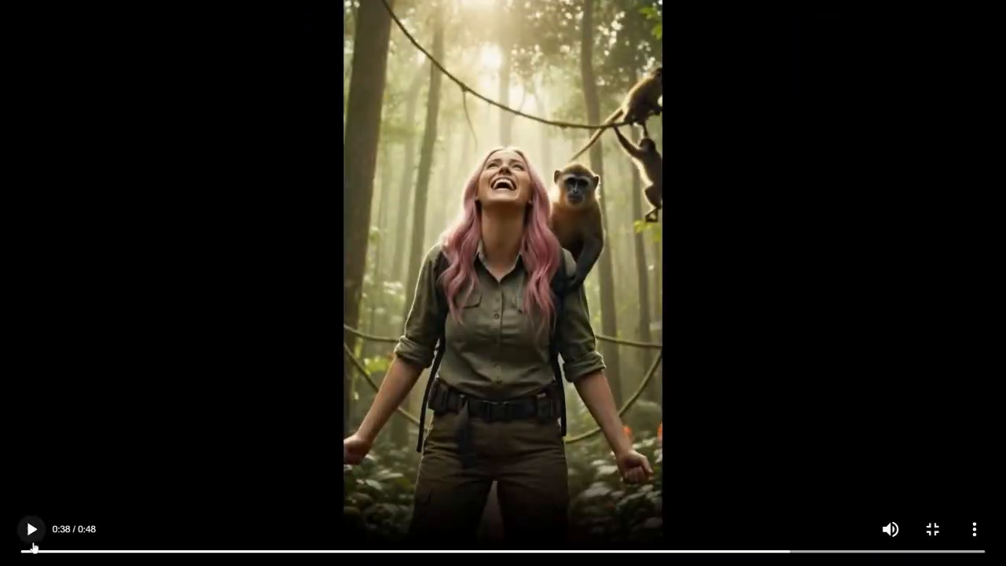
{"action": "left_click", "coordinate": [33, 546]}
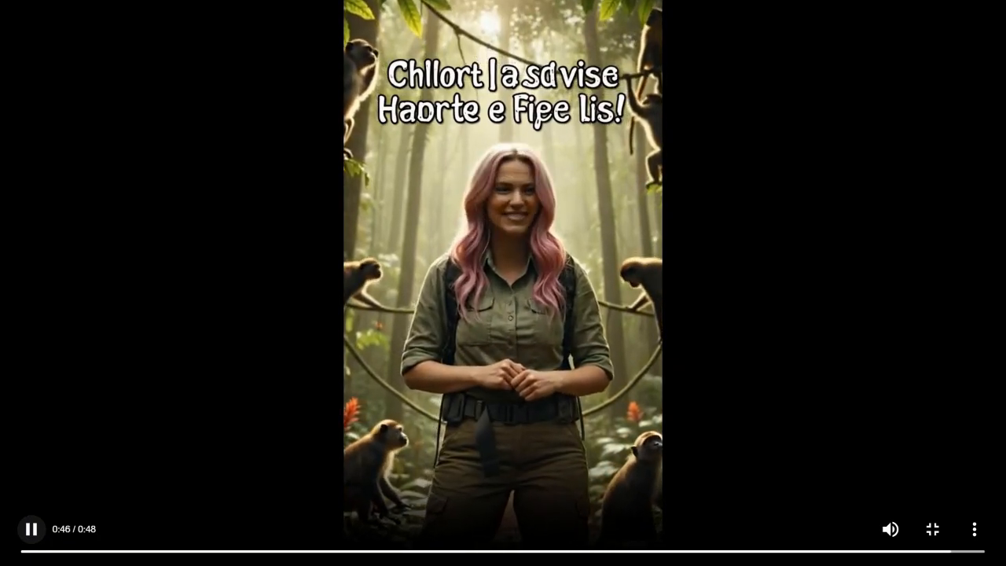
{"action": "key", "text": "Escape"}
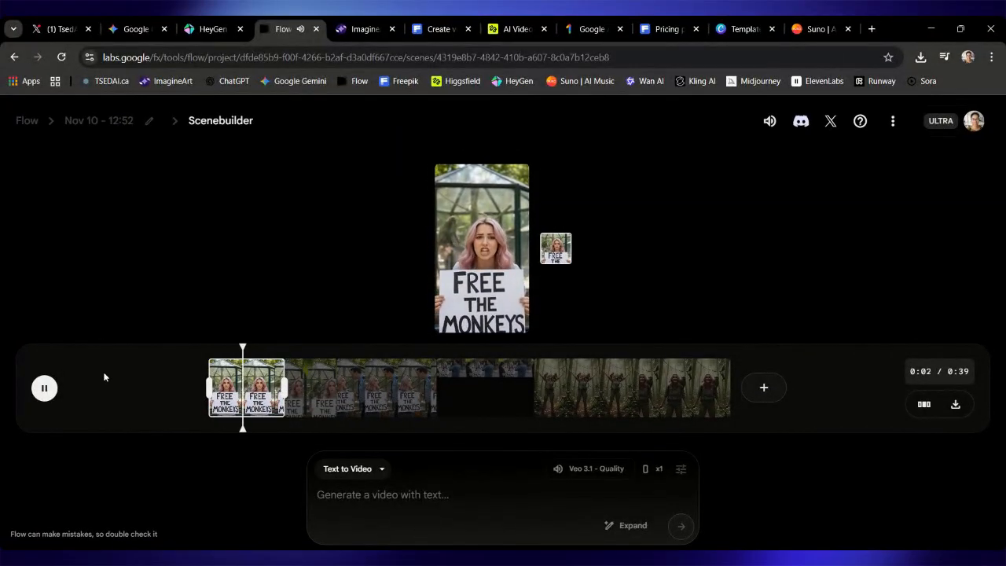
{"action": "left_click", "coordinate": [45, 388]}
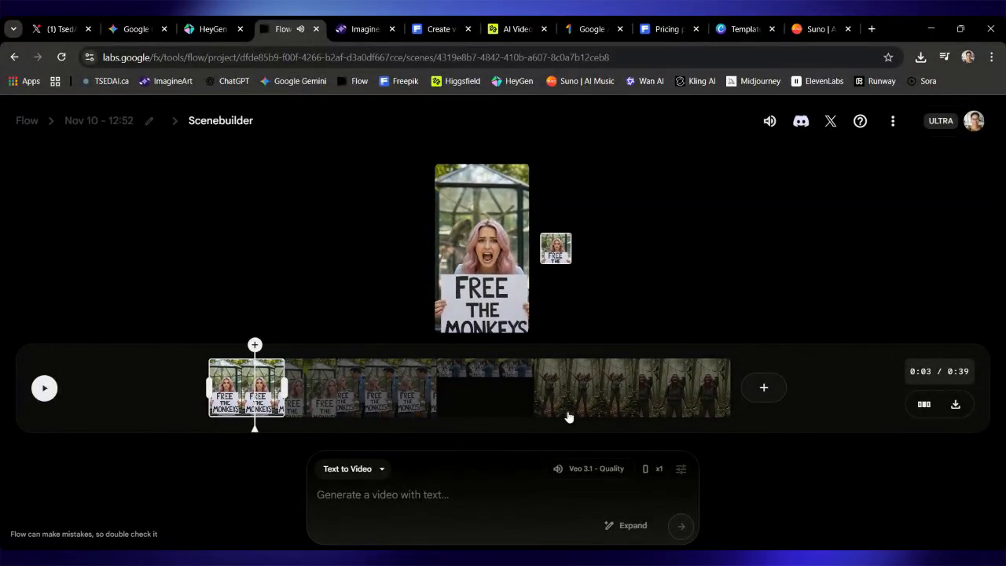
Remove the last forest clip, the one with garbled caption text, from the scene arrangement.
{"action": "left_click", "coordinate": [695, 407]}
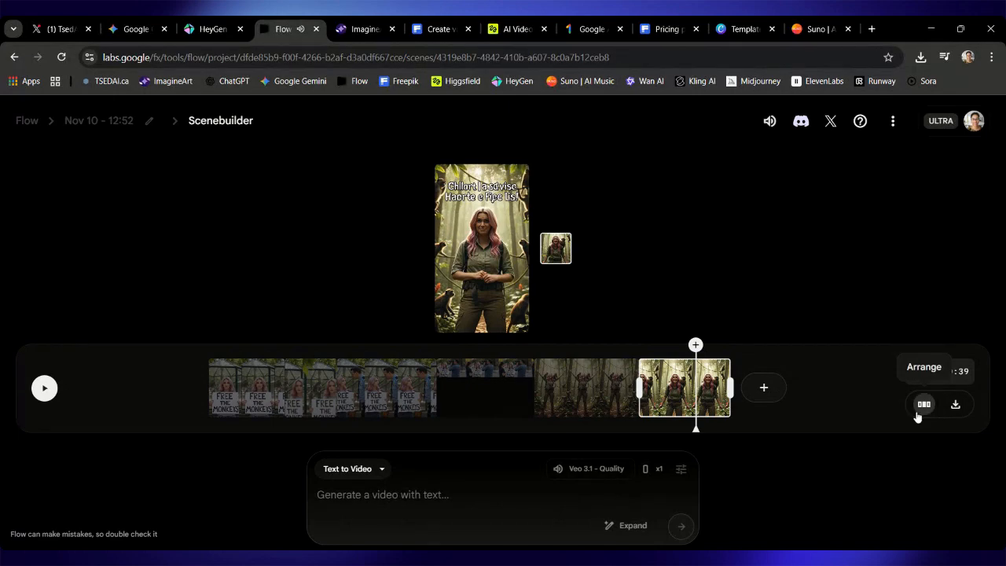
{"action": "left_click", "coordinate": [925, 405]}
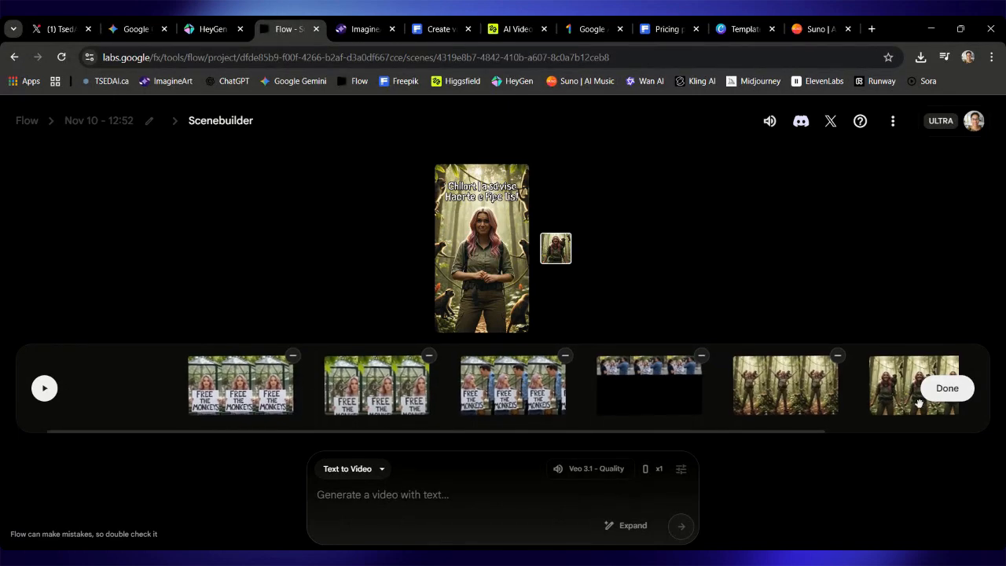
{"action": "left_click", "coordinate": [944, 360]}
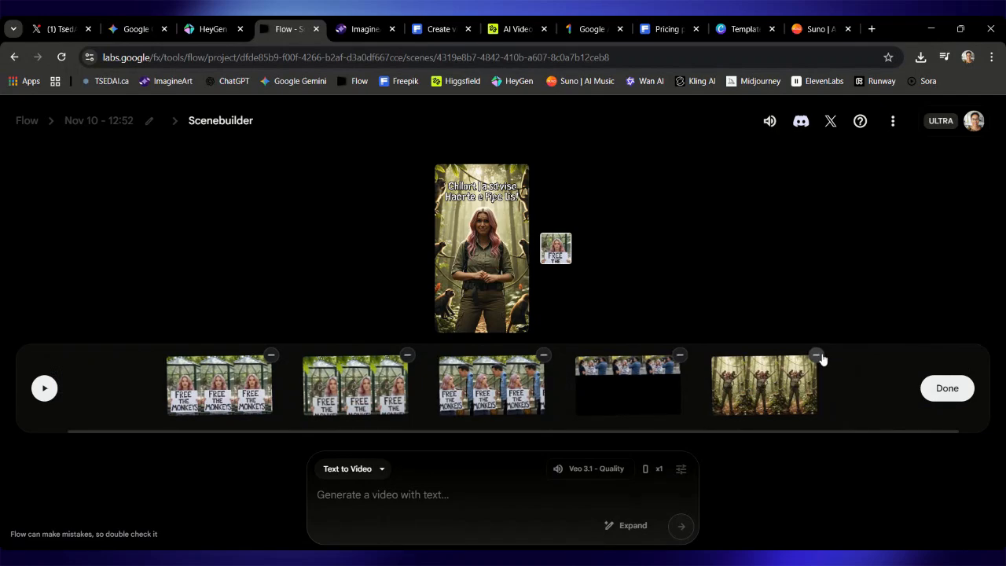
{"action": "left_click", "coordinate": [947, 388]}
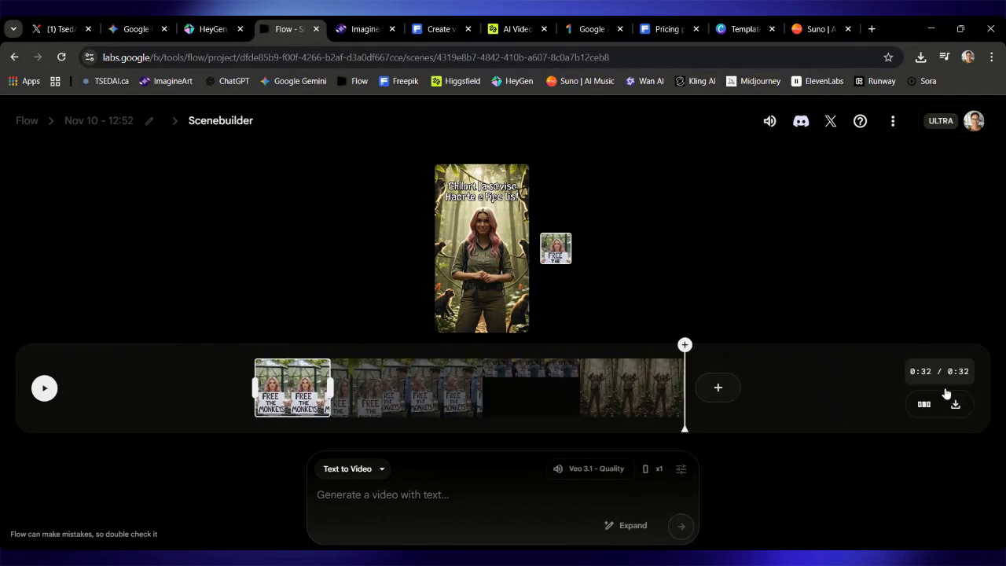
Go back to the project's clip list and select the full expanded prompt describing the slow circular camera pan around Chloe.
{"action": "left_click", "coordinate": [104, 123]}
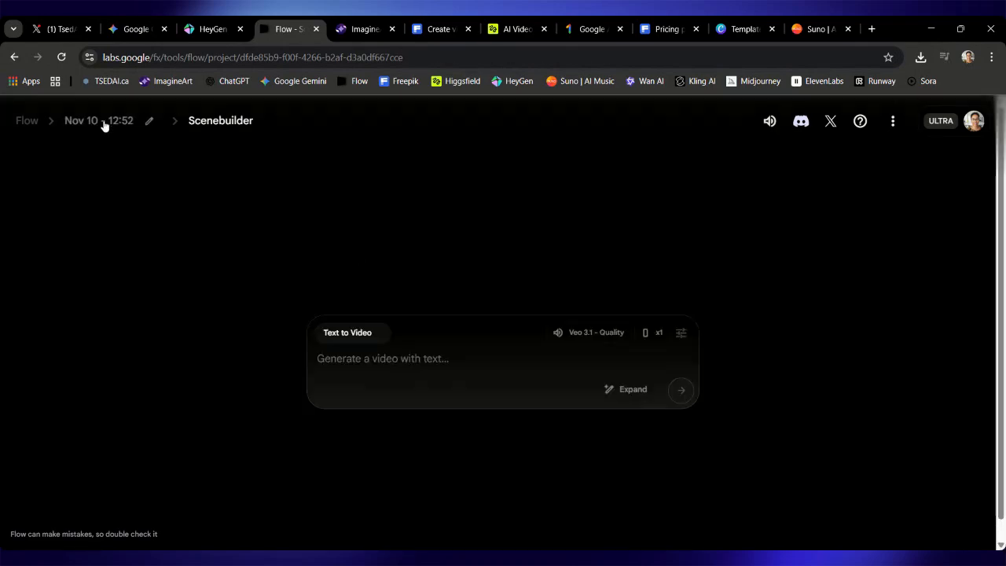
{"action": "scroll", "coordinate": [244, 247], "scroll_direction": "down", "scroll_amount": 3}
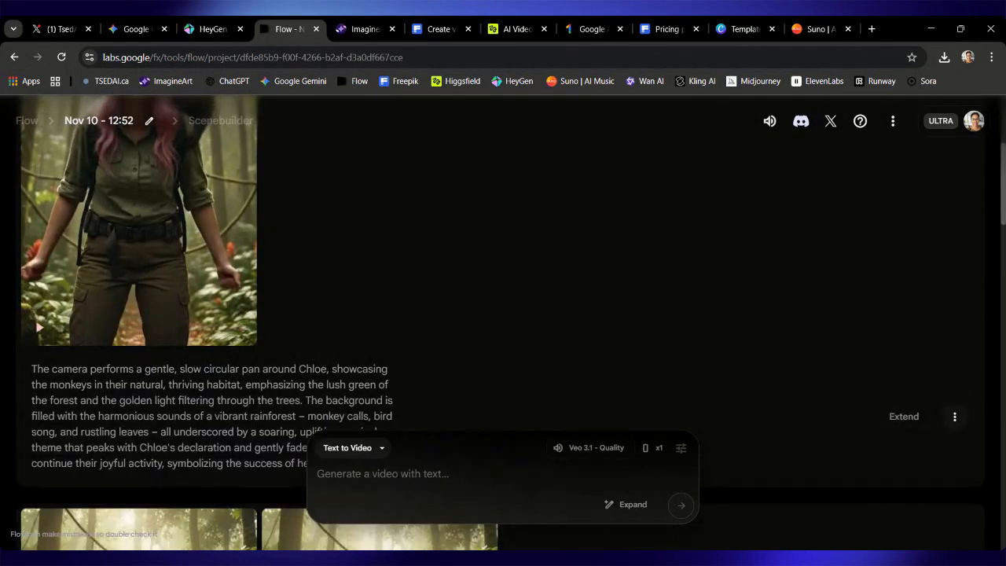
{"action": "scroll", "coordinate": [324, 348], "scroll_direction": "down", "scroll_amount": 2}
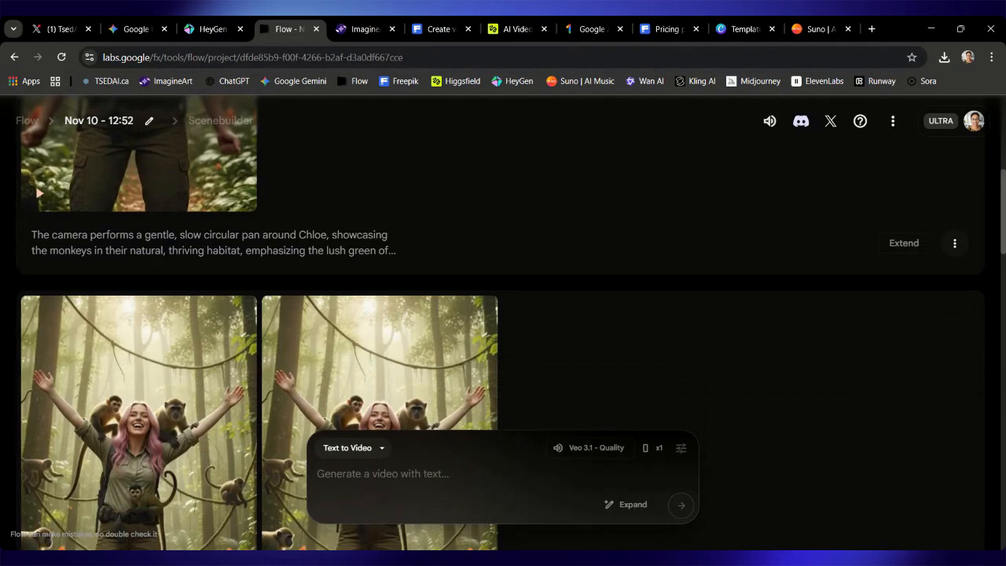
{"action": "triple_click", "coordinate": [212, 249]}
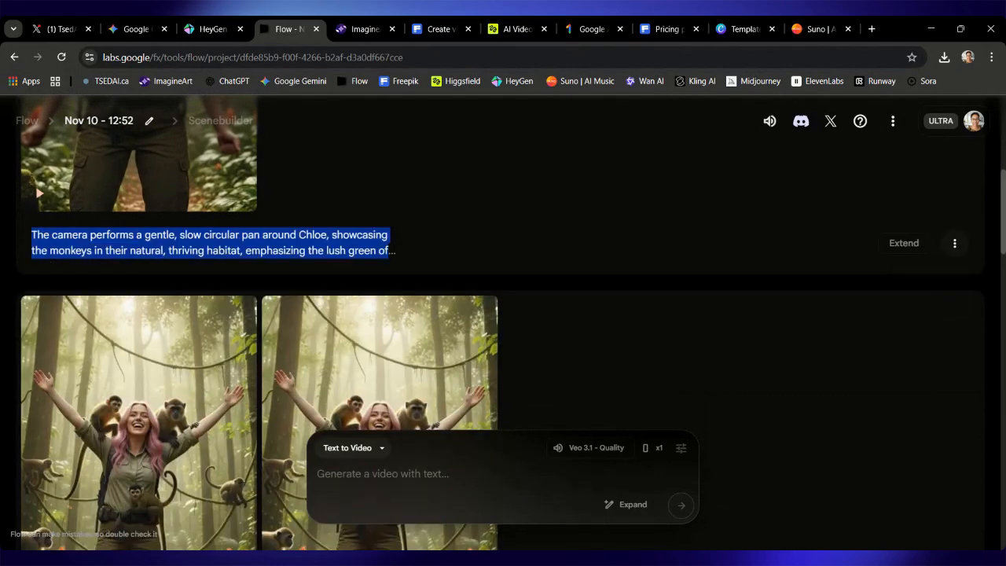
{"action": "left_click", "coordinate": [488, 245]}
{"action": "left_click", "coordinate": [212, 244]}
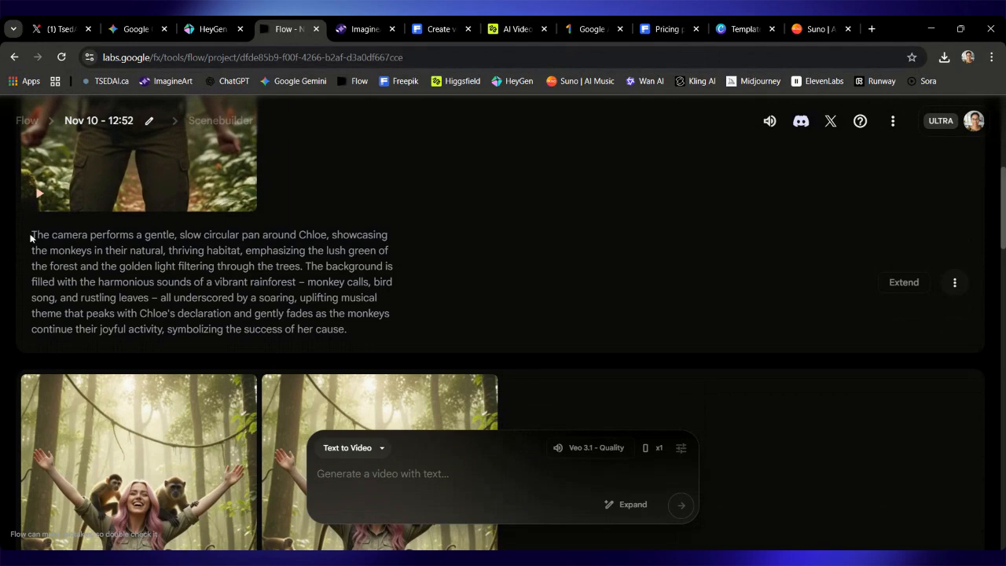
{"action": "left_click_drag", "start_coordinate": [32, 233], "coordinate": [360, 355]}
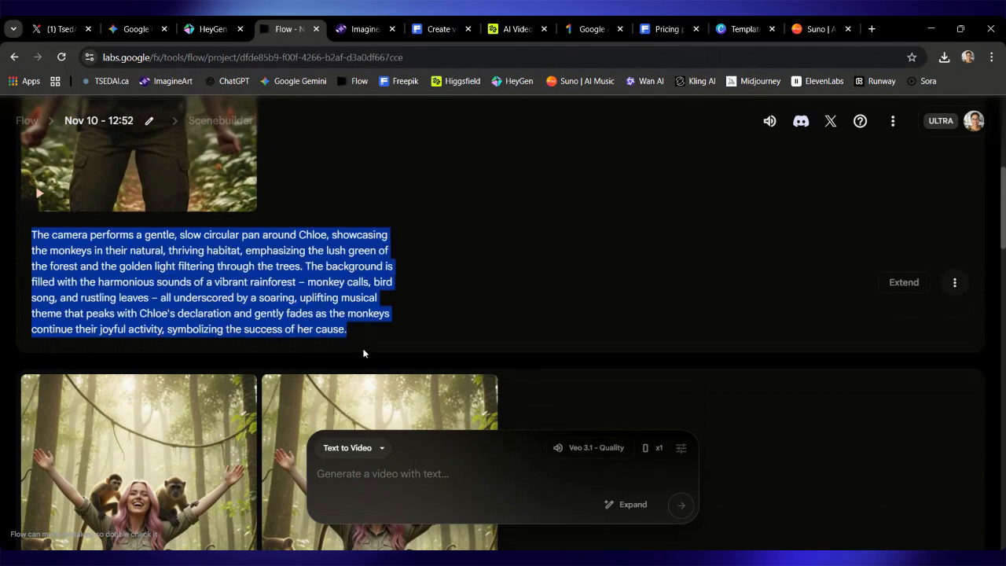
Switch the generator to Frames to Video and add the forest image of the woman with raised arms as start frame, cropped to Portrait.
{"action": "left_click", "coordinate": [379, 450]}
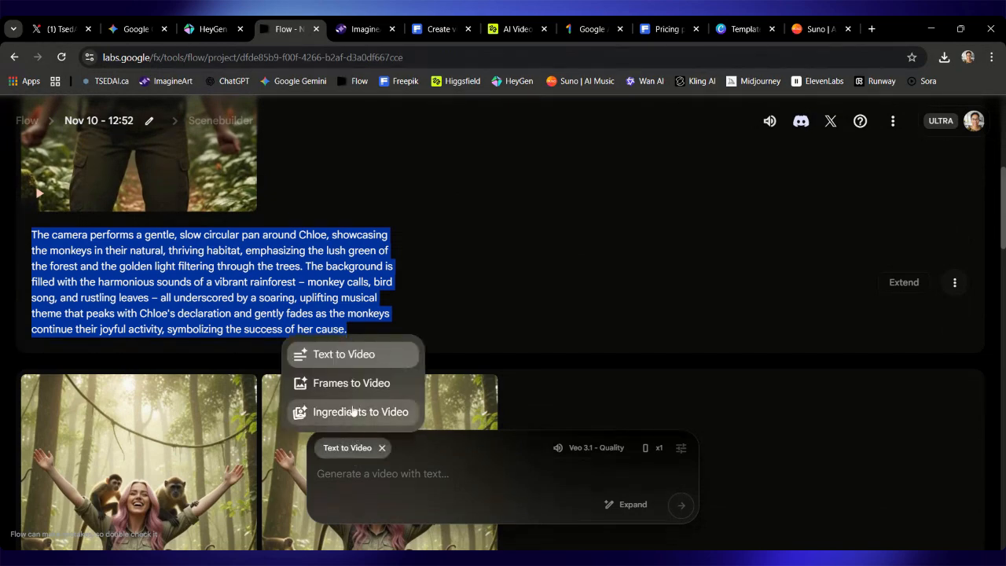
{"action": "left_click", "coordinate": [361, 383]}
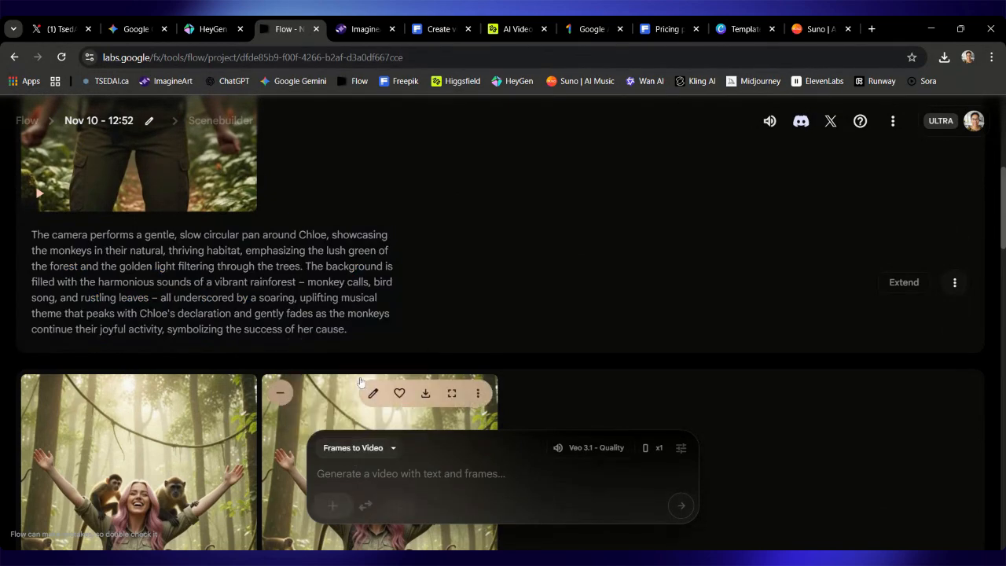
{"action": "left_click", "coordinate": [332, 507]}
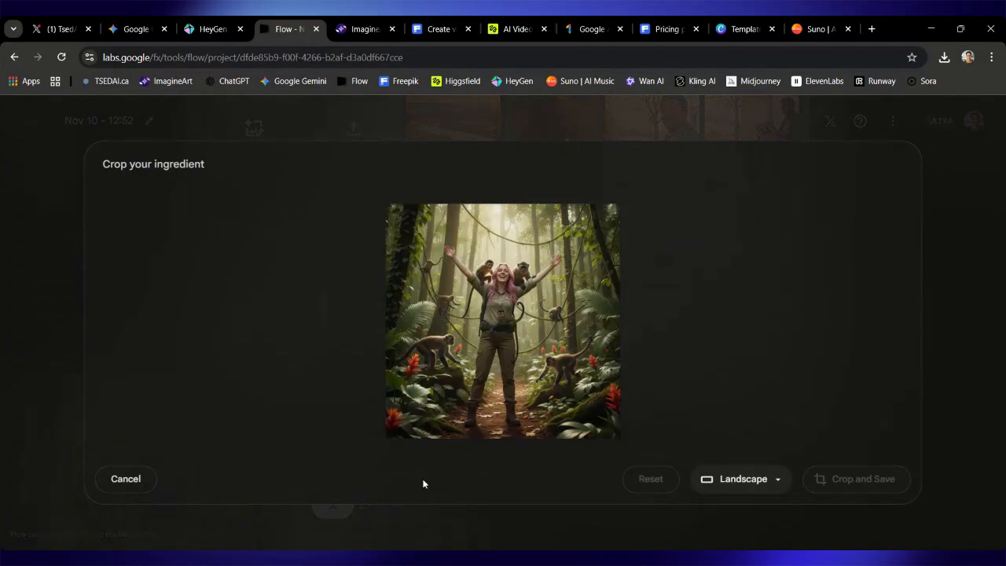
{"action": "left_click", "coordinate": [735, 479]}
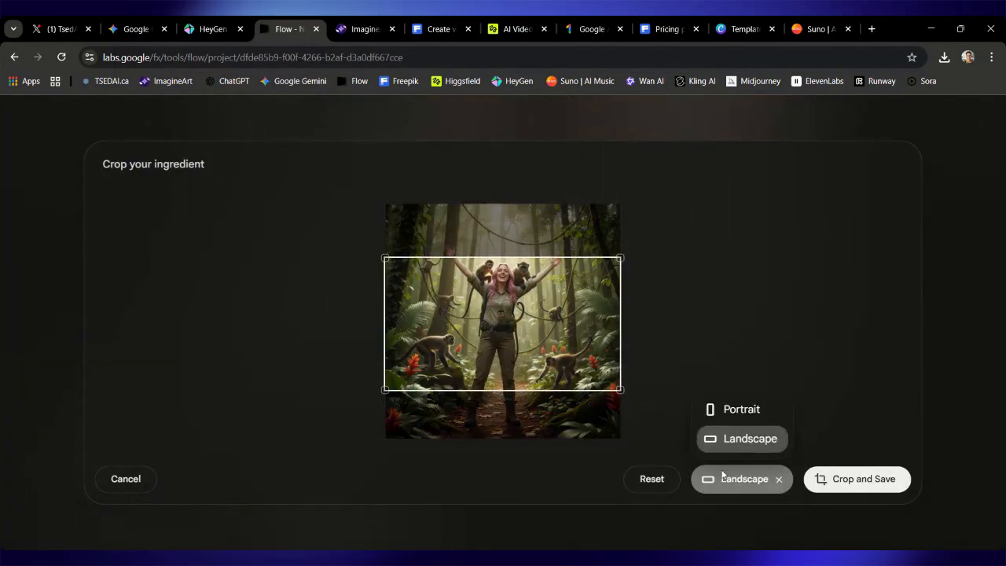
{"action": "left_click", "coordinate": [732, 410]}
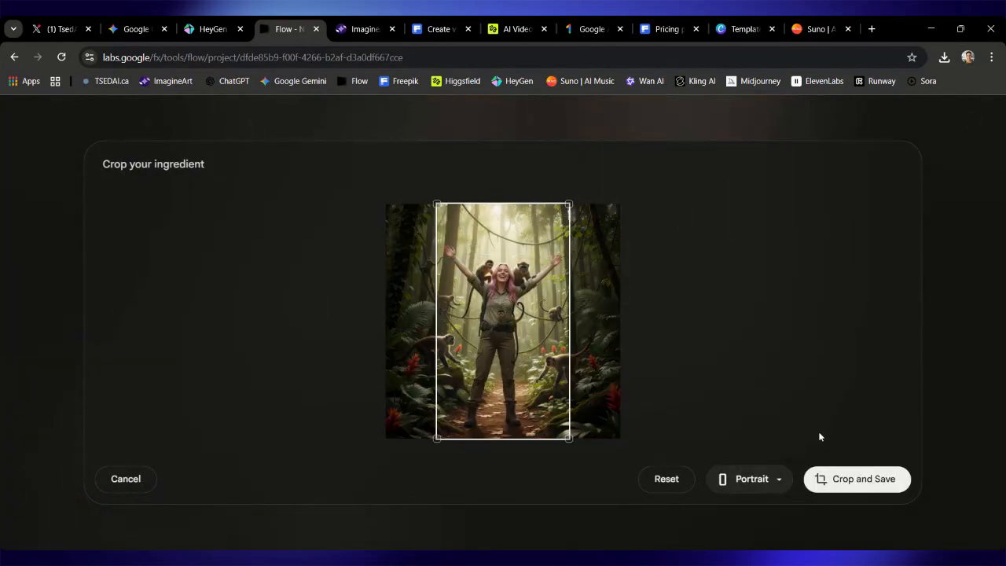
{"action": "left_click", "coordinate": [842, 478]}
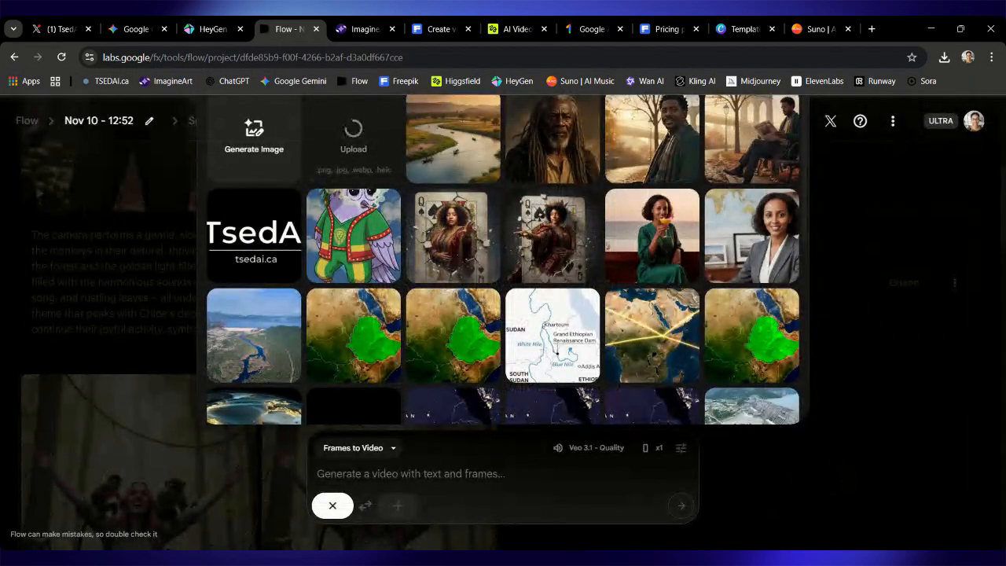
Enter the prompt "she is happily dancing with the monkeys" and generate the video.
{"action": "type", "text": "she is ha"}
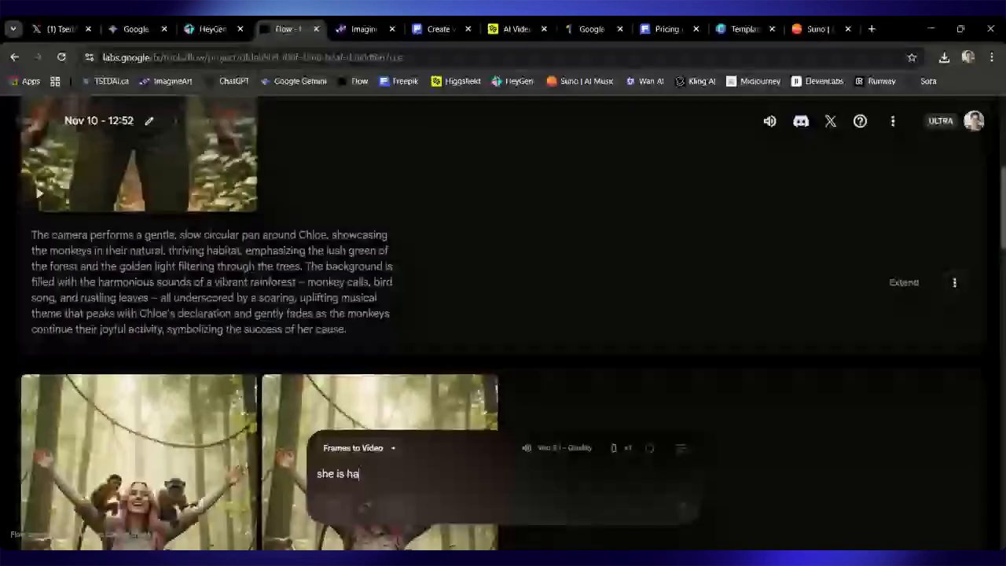
{"action": "type", "text": "ppily dancing"}
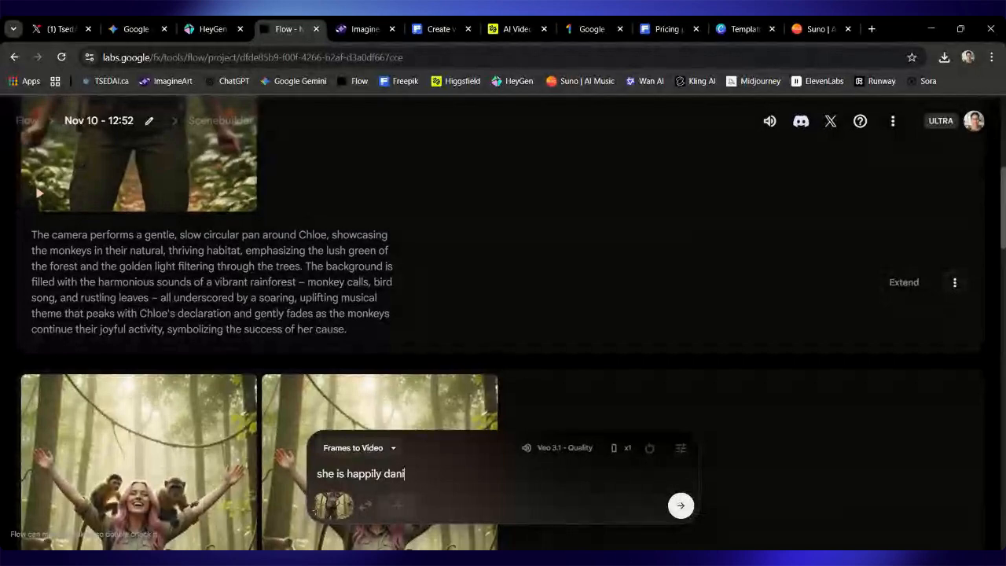
{"action": "type", "text": " with the monkeys"}
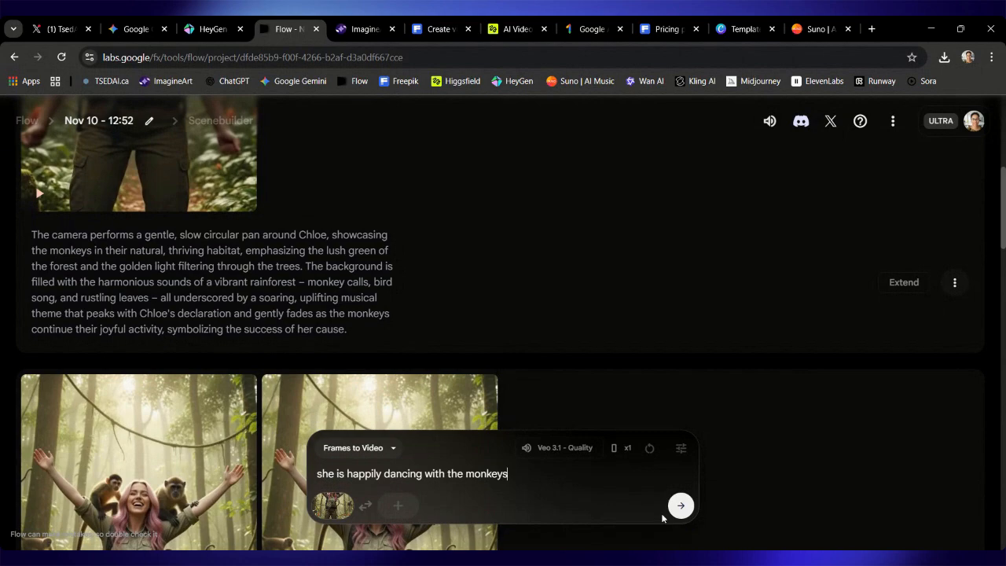
{"action": "left_click", "coordinate": [680, 507]}
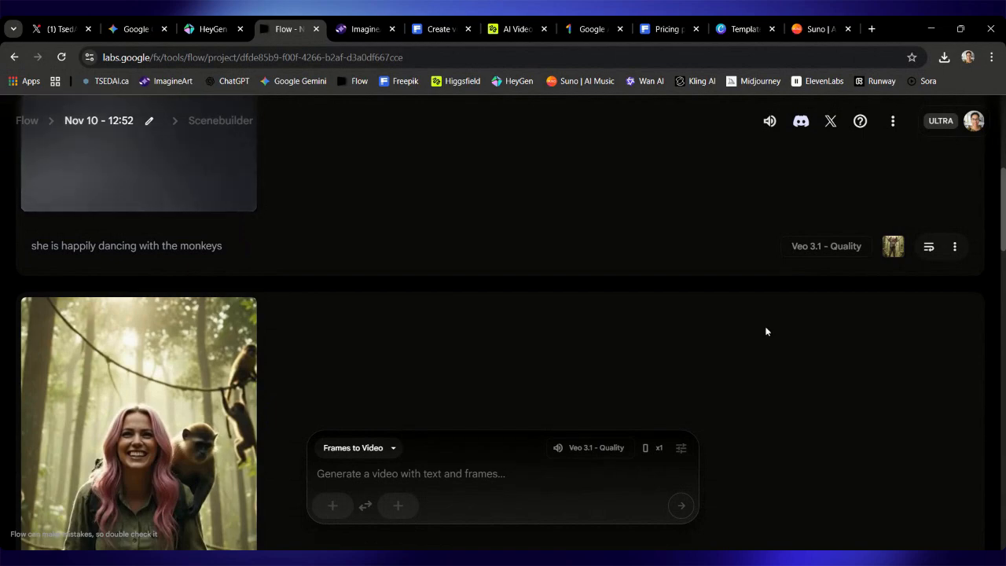
Switch to Suno, play the two newly created songs while reading along with the lyrics, and pause playback.
{"action": "left_click", "coordinate": [807, 32]}
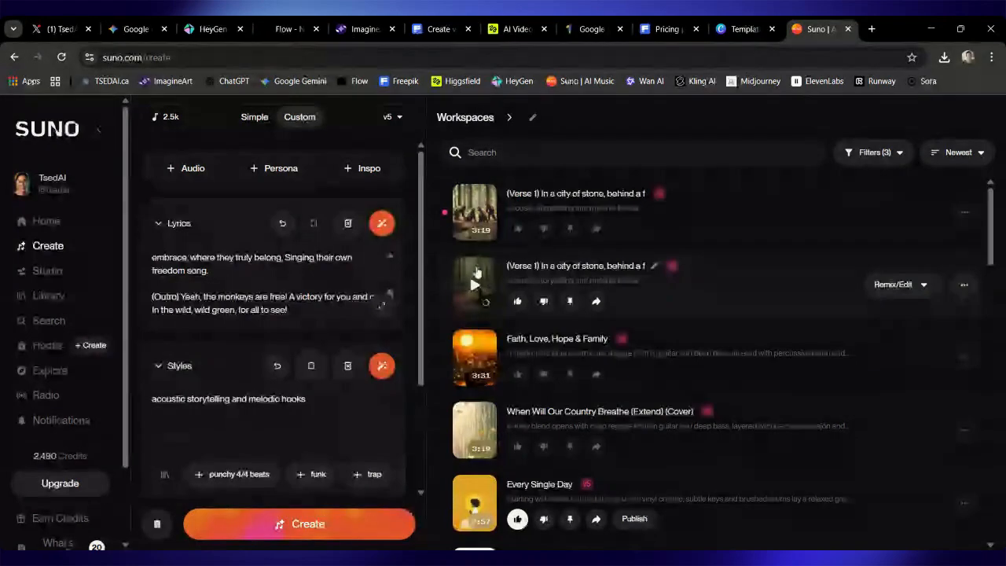
{"action": "left_click", "coordinate": [474, 214]}
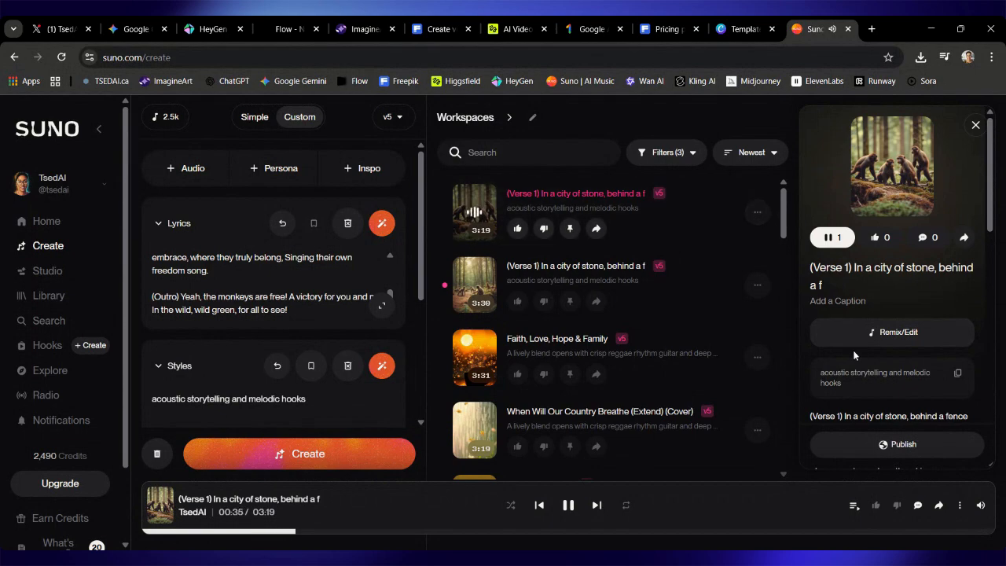
{"action": "scroll", "coordinate": [855, 355], "scroll_direction": "down", "scroll_amount": 3}
{"action": "scroll", "coordinate": [854, 356], "scroll_direction": "down", "scroll_amount": 2}
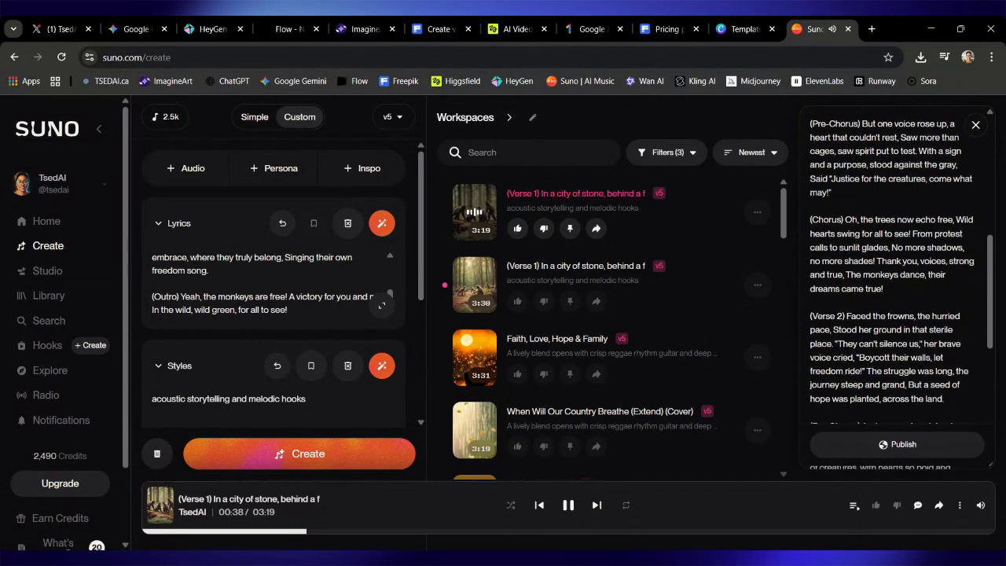
{"action": "left_click", "coordinate": [481, 289]}
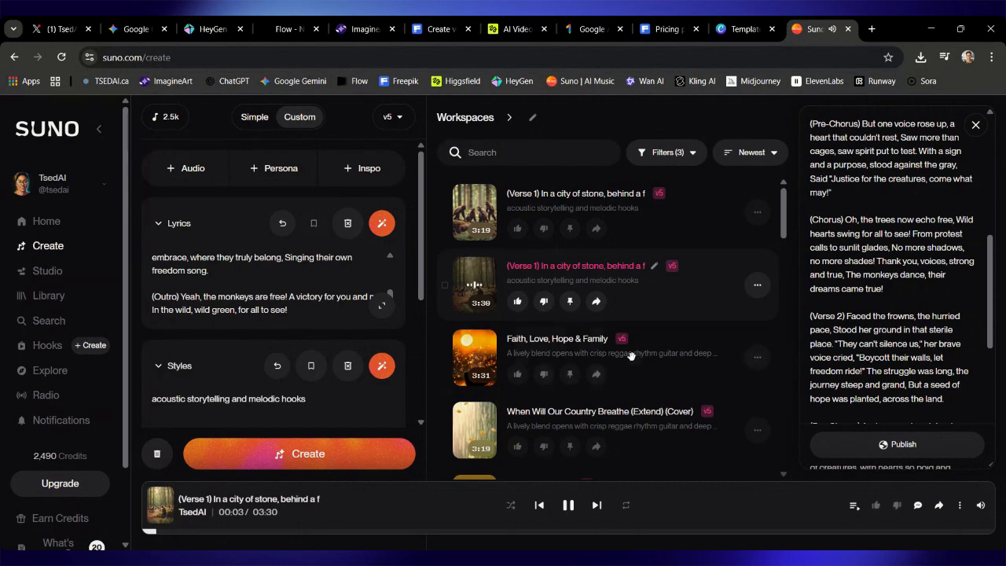
{"action": "key", "text": "space"}
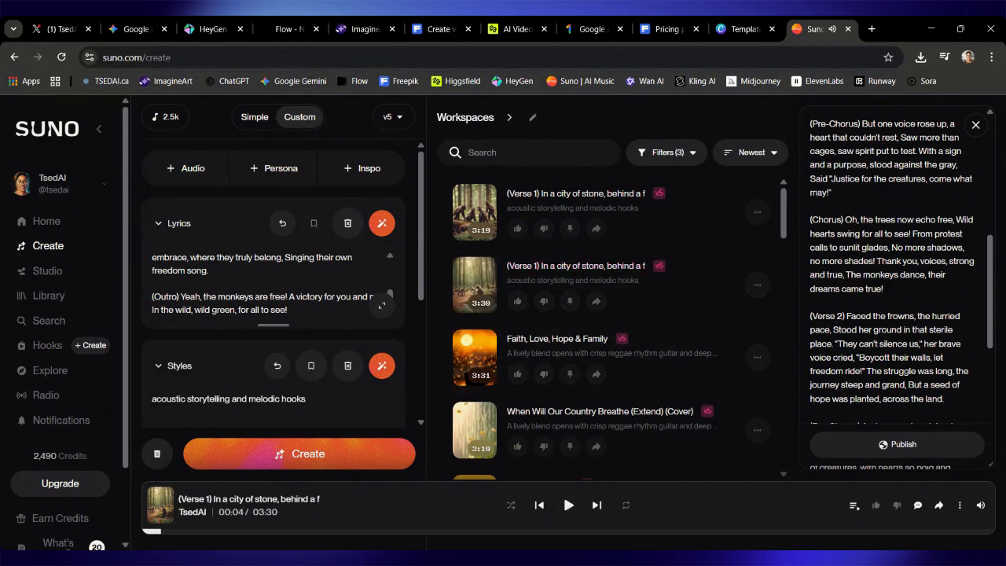
Look through the song's lyrics and delete everything before the chorus that precedes the Bridge.
{"action": "scroll", "coordinate": [268, 285], "scroll_direction": "up", "scroll_amount": 3}
{"action": "scroll", "coordinate": [267, 284], "scroll_direction": "up", "scroll_amount": 5}
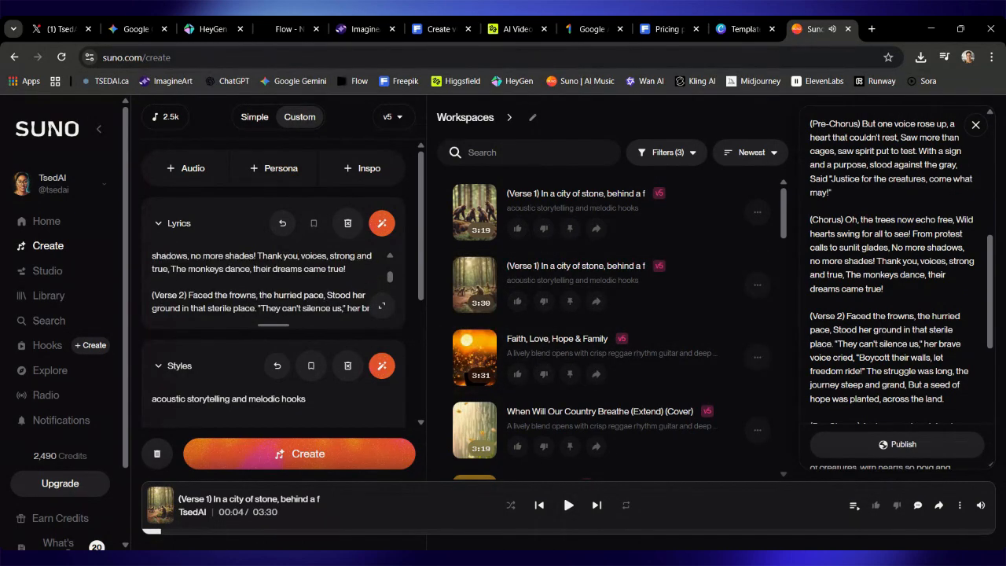
{"action": "scroll", "coordinate": [267, 285], "scroll_direction": "up", "scroll_amount": 4}
{"action": "scroll", "coordinate": [267, 285], "scroll_direction": "down", "scroll_amount": 6}
{"action": "scroll", "coordinate": [267, 284], "scroll_direction": "down", "scroll_amount": 2}
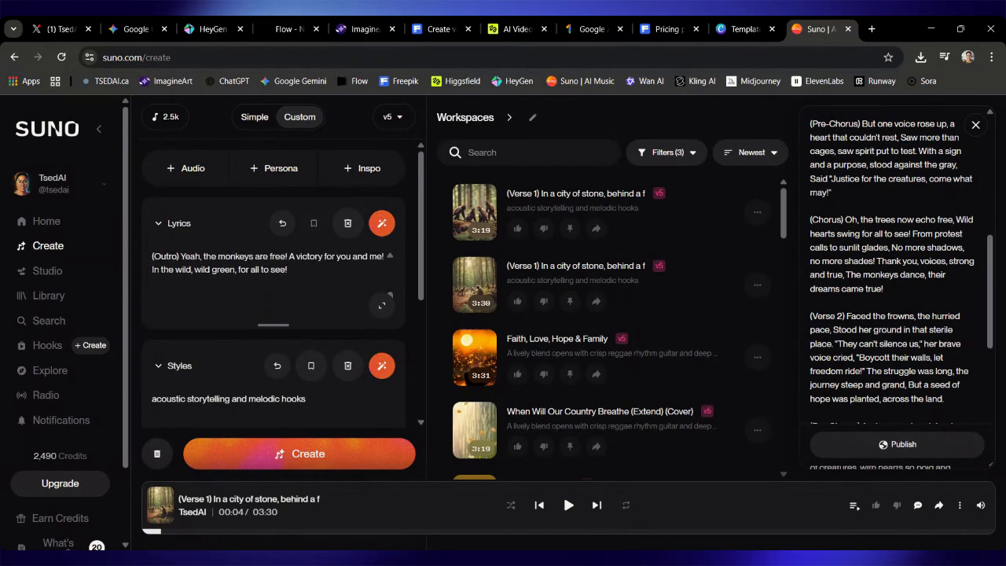
{"action": "scroll", "coordinate": [267, 284], "scroll_direction": "up", "scroll_amount": 2}
{"action": "scroll", "coordinate": [267, 284], "scroll_direction": "up", "scroll_amount": 4}
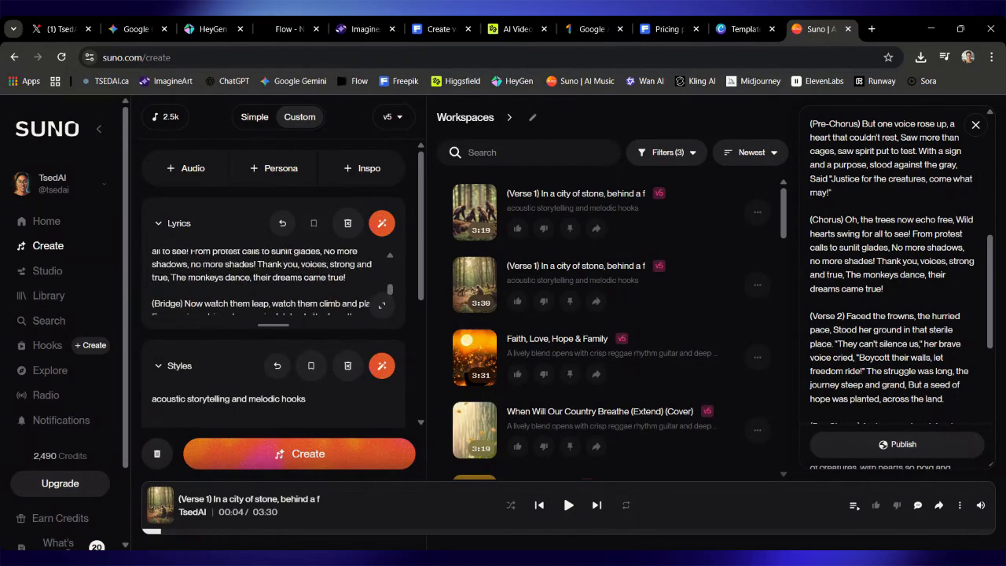
{"action": "scroll", "coordinate": [267, 284], "scroll_direction": "up", "scroll_amount": 2}
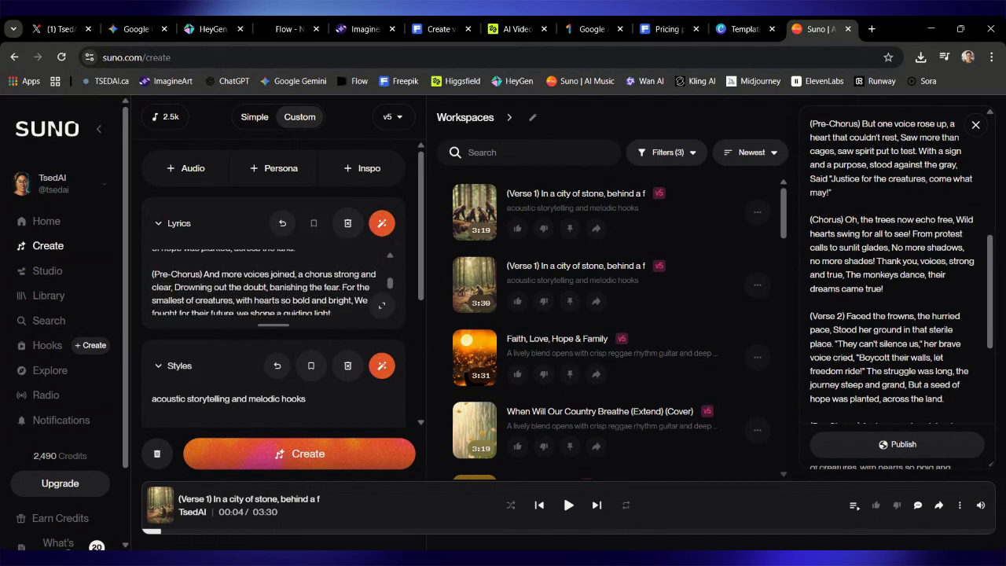
{"action": "scroll", "coordinate": [268, 285], "scroll_direction": "up", "scroll_amount": 2}
{"action": "scroll", "coordinate": [267, 284], "scroll_direction": "down", "scroll_amount": 4}
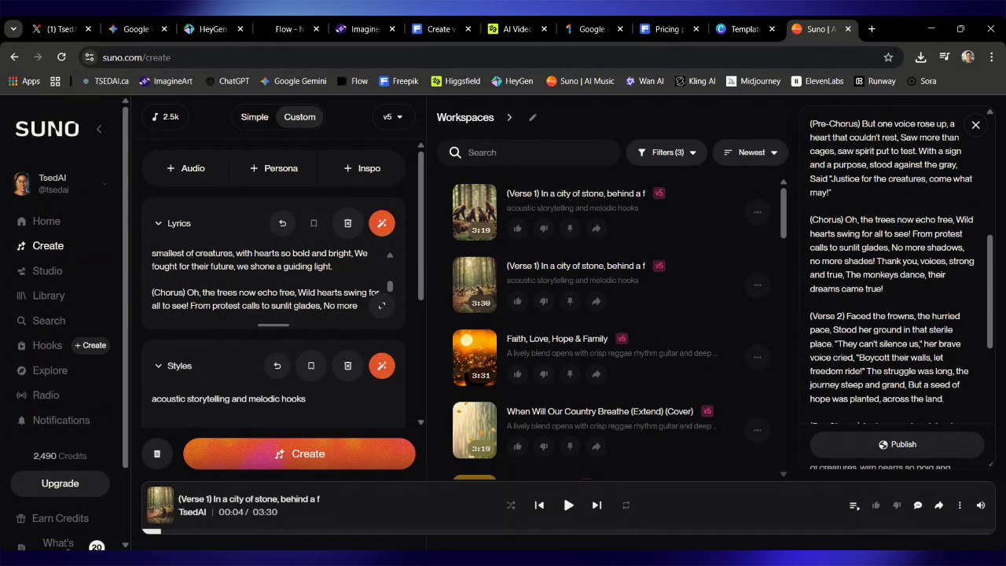
{"action": "left_click_drag", "start_coordinate": [333, 266], "coordinate": [146, 247]}
{"action": "key", "text": "BackSpace"}
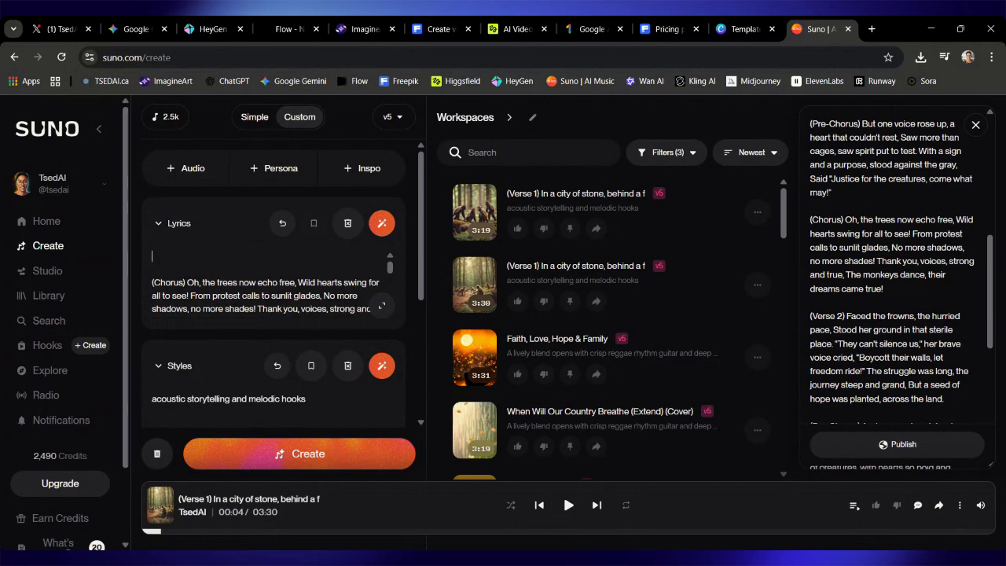
Replace the song's style description with "afrobeats,".
{"action": "scroll", "coordinate": [243, 398], "scroll_direction": "down", "scroll_amount": 3}
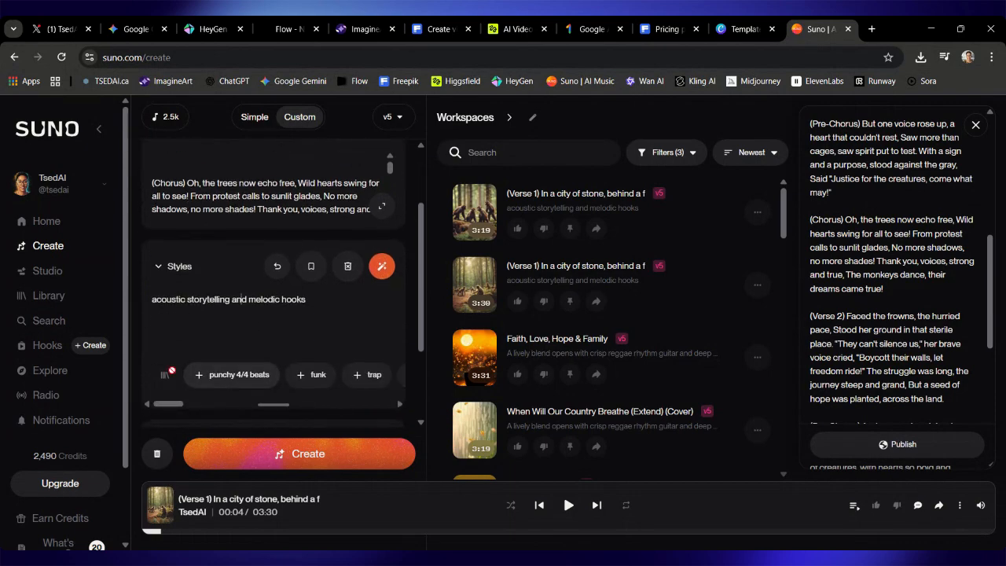
{"action": "triple_click", "coordinate": [243, 299]}
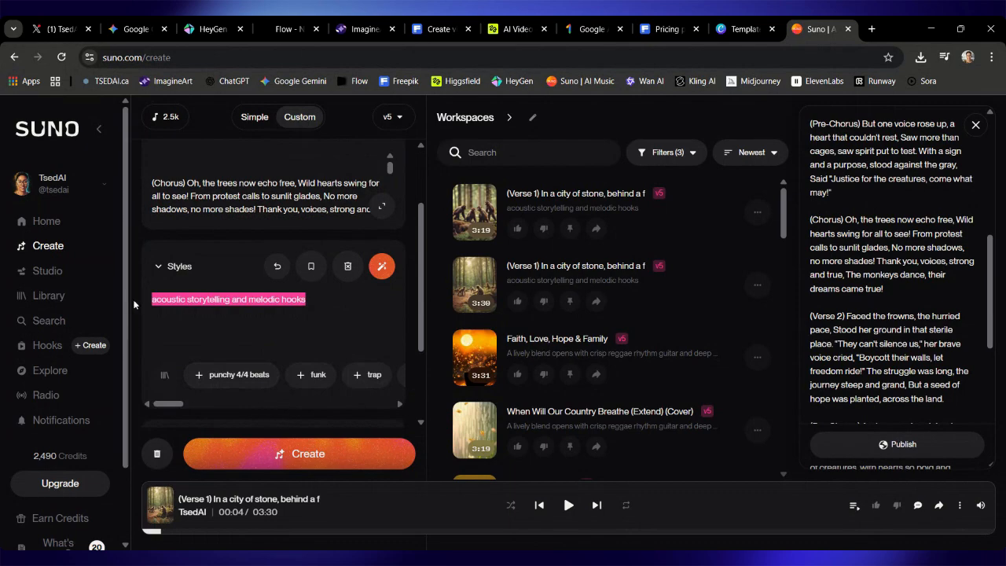
{"action": "type", "text": "afrobeat"}
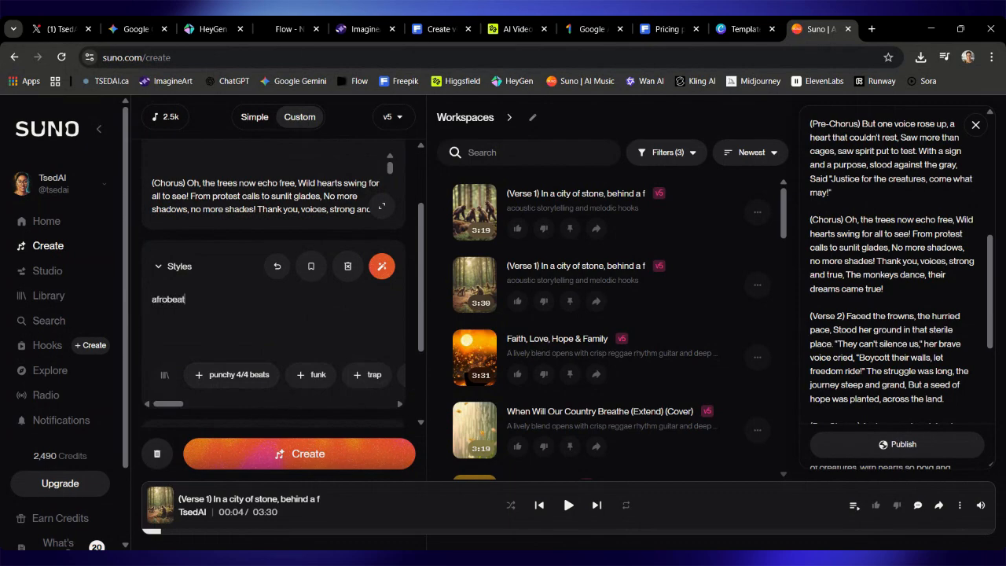
{"action": "type", "text": "s, be"}
{"action": "key", "text": "BackSpace"}
{"action": "key", "text": "BackSpace"}
Add the suggested styles funk and pop to the song's style description and look over the shortened lyrics.
{"action": "scroll", "coordinate": [265, 388], "scroll_direction": "right", "scroll_amount": 3}
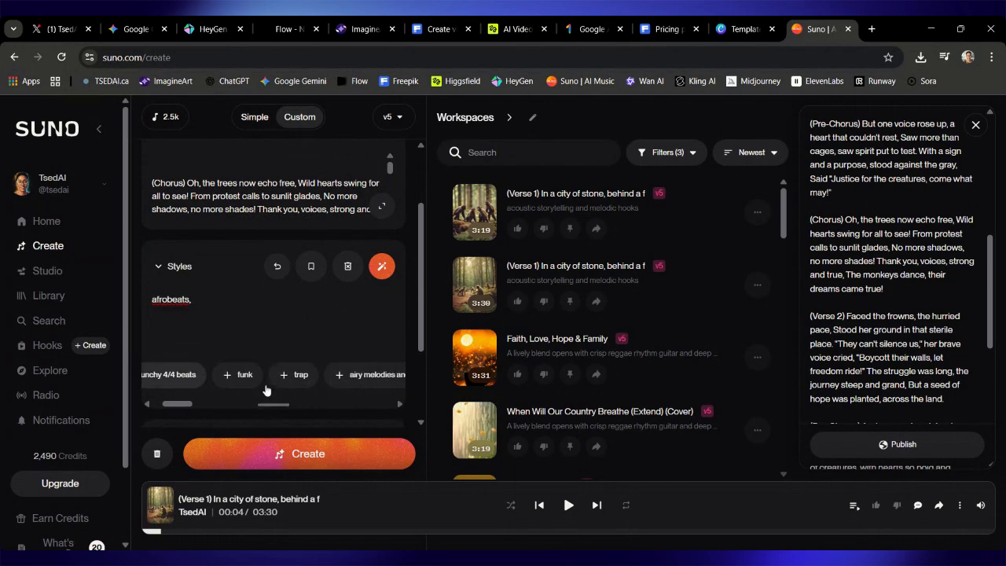
{"action": "left_click", "coordinate": [218, 383]}
{"action": "scroll", "coordinate": [218, 383], "scroll_direction": "right", "scroll_amount": 5}
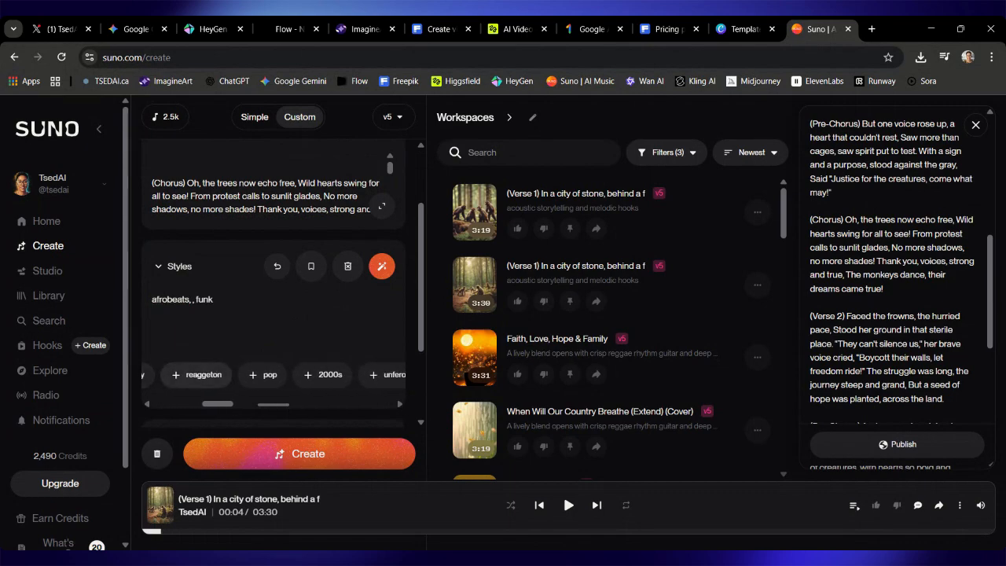
{"action": "left_click", "coordinate": [264, 376]}
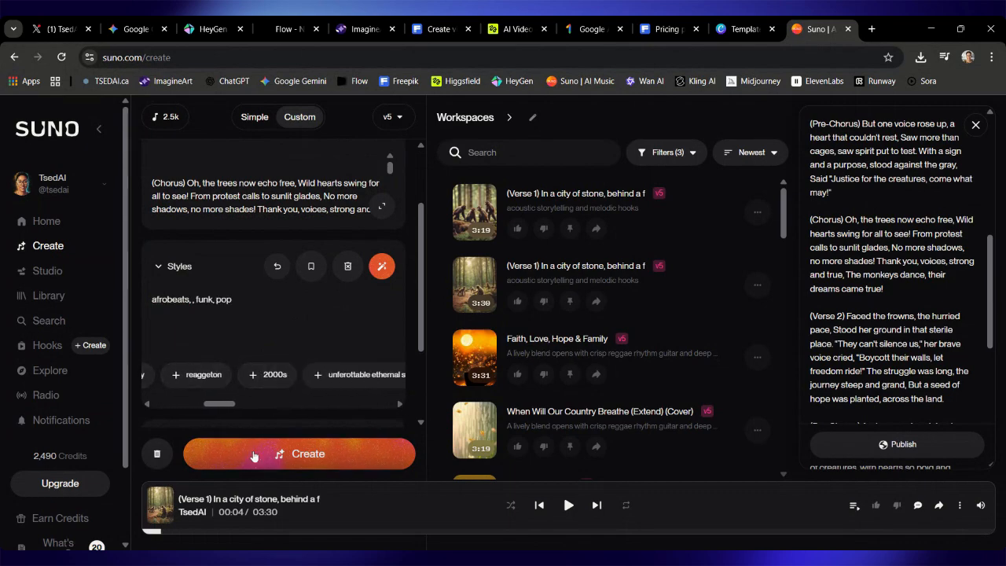
{"action": "scroll", "coordinate": [216, 197], "scroll_direction": "down", "scroll_amount": 10}
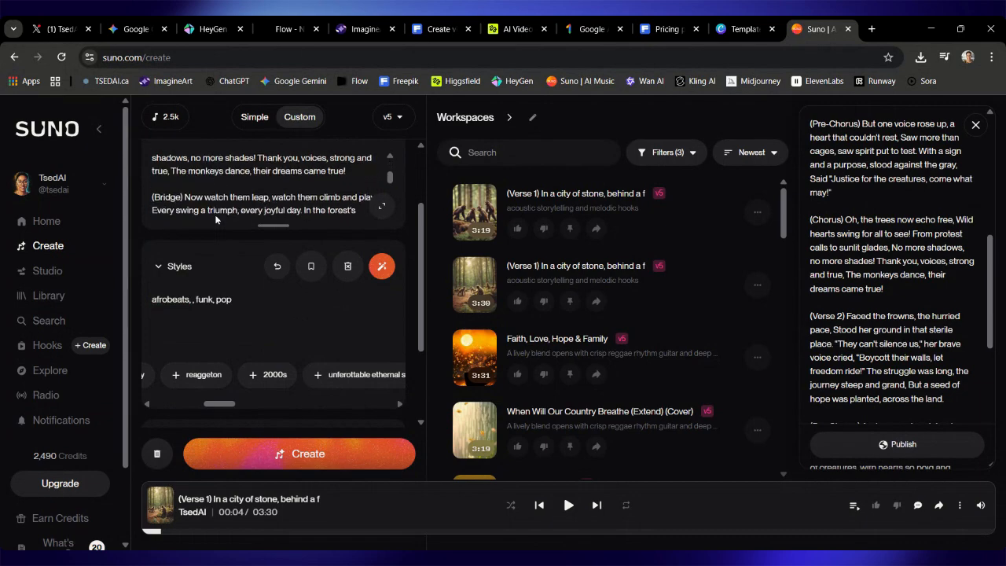
{"action": "scroll", "coordinate": [267, 189], "scroll_direction": "up", "scroll_amount": 10}
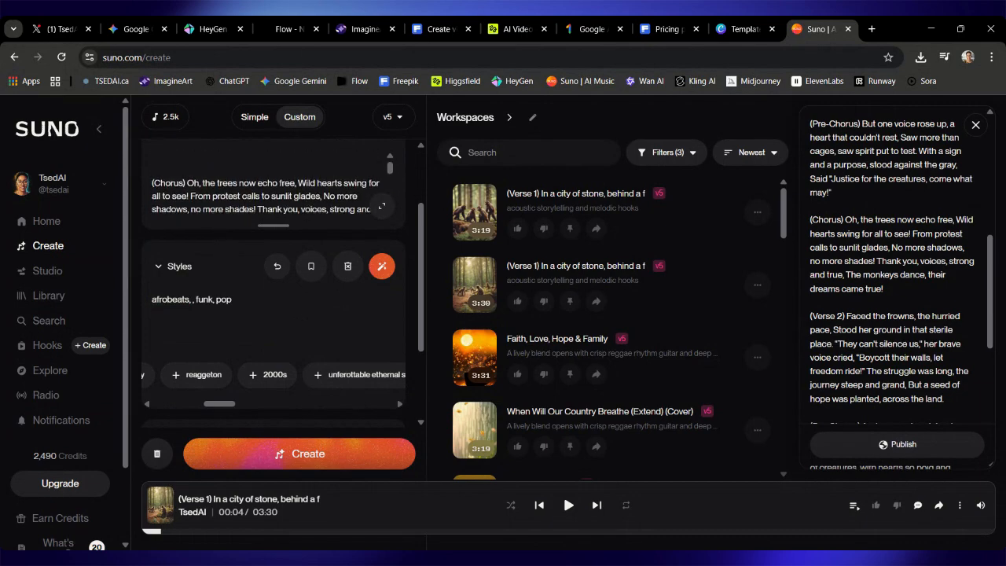
Delete the "(Chorus)" label from the song's lyrics.
{"action": "key", "text": "BackSpace"}
{"action": "key", "text": "BackSpace"}
{"action": "key", "text": "BackSpace"}
{"action": "key", "text": "BackSpace"}
{"action": "key", "text": "BackSpace"}
{"action": "key", "text": "BackSpace"}
{"action": "key", "text": "BackSpace"}
{"action": "key", "text": "BackSpace"}
Delete the "(Bridge)" label in front of "Now watch them leap" in the lyrics.
{"action": "scroll", "coordinate": [267, 197], "scroll_direction": "down", "scroll_amount": 2}
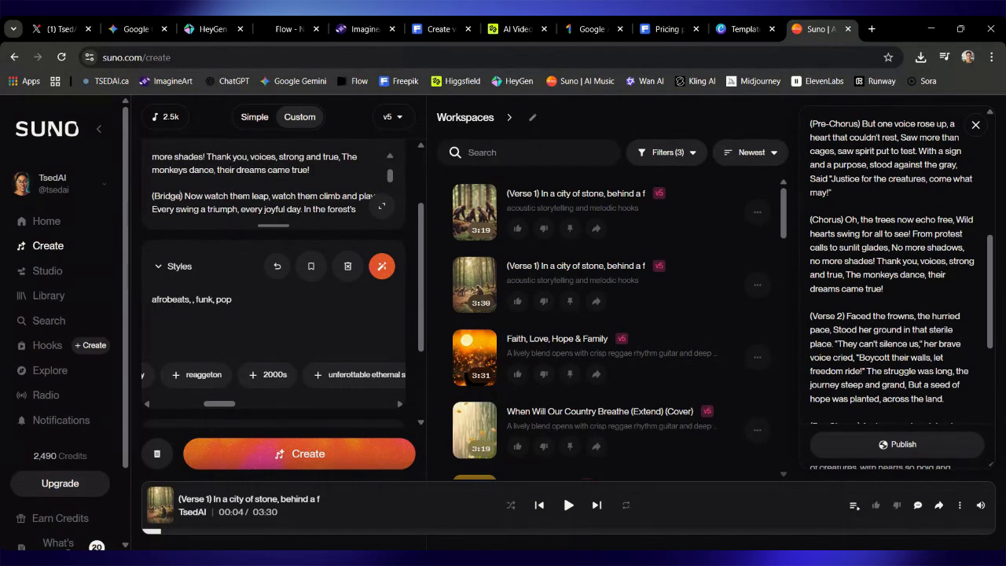
{"action": "key", "text": "BackSpace"}
{"action": "key", "text": "BackSpace"}
{"action": "key", "text": "BackSpace"}
{"action": "key", "text": "BackSpace"}
{"action": "key", "text": "BackSpace"}
{"action": "key", "text": "BackSpace"}
{"action": "key", "text": "BackSpace"}
{"action": "key", "text": "BackSpace"}
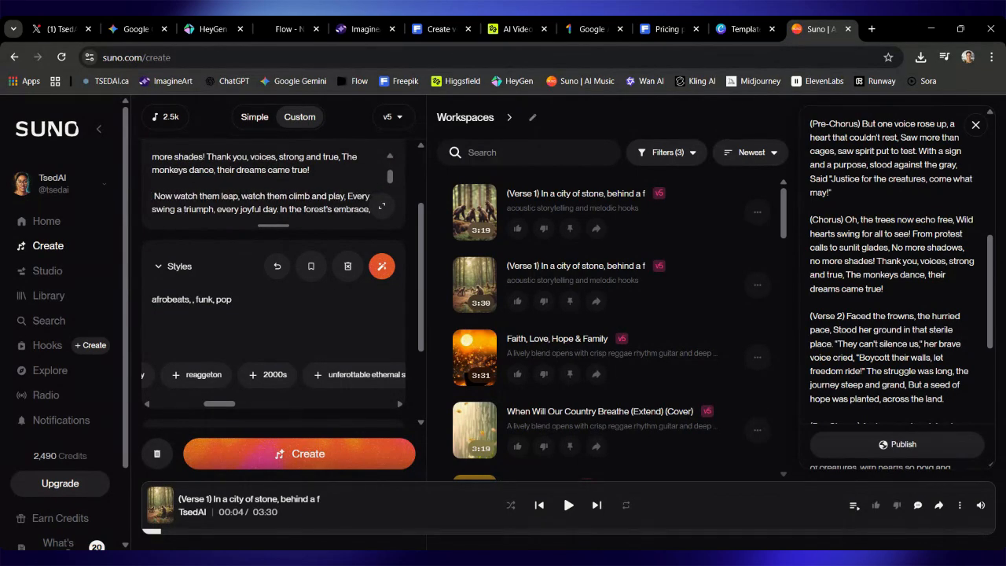
Delete the "(Outro)" label in front of "Yeah, the monkeys are free!" and try to create the song.
{"action": "scroll", "coordinate": [268, 184], "scroll_direction": "down", "scroll_amount": 2}
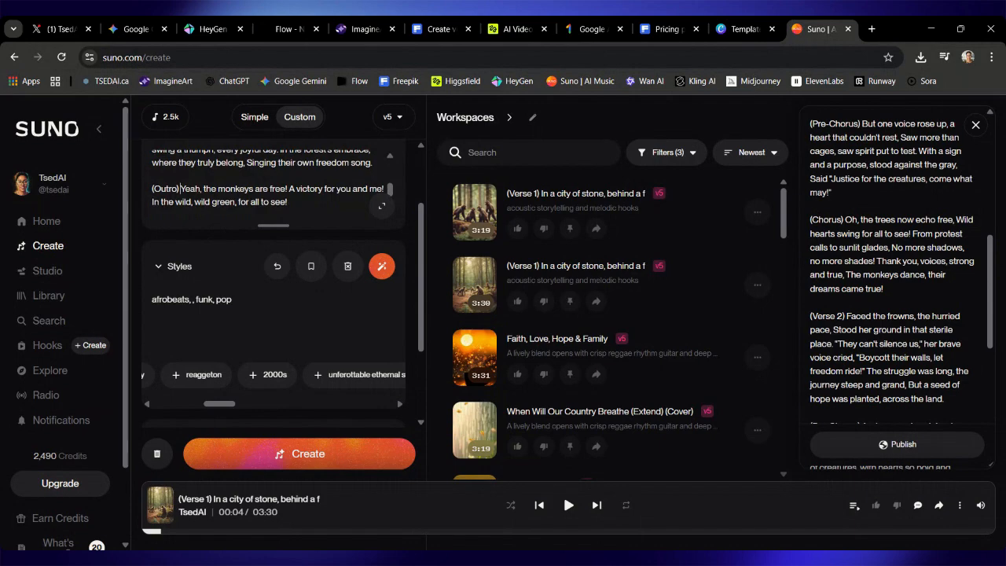
{"action": "key", "text": "BackSpace"}
{"action": "key", "text": "BackSpace"}
{"action": "key", "text": "BackSpace"}
{"action": "key", "text": "BackSpace"}
{"action": "key", "text": "BackSpace"}
{"action": "key", "text": "BackSpace"}
{"action": "key", "text": "BackSpace"}
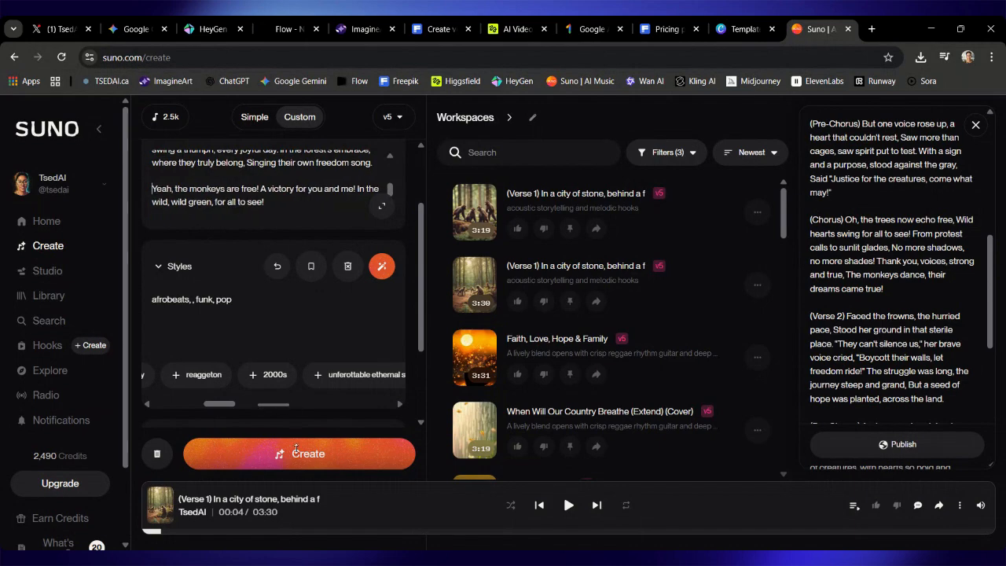
{"action": "left_click", "coordinate": [295, 455]}
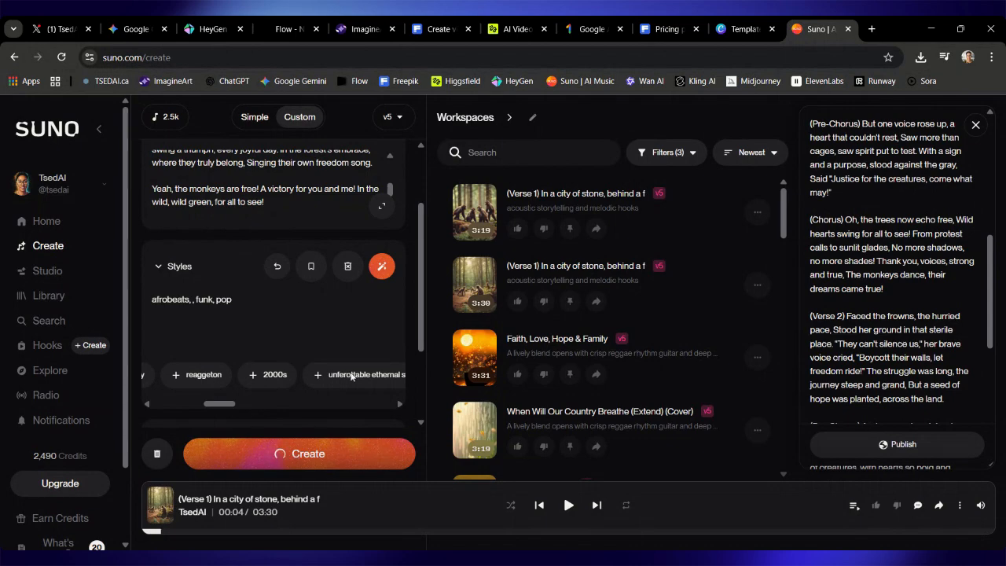
Switch to Flow and watch the newest clip of the woman dancing with the monkeys.
{"action": "left_click", "coordinate": [291, 32]}
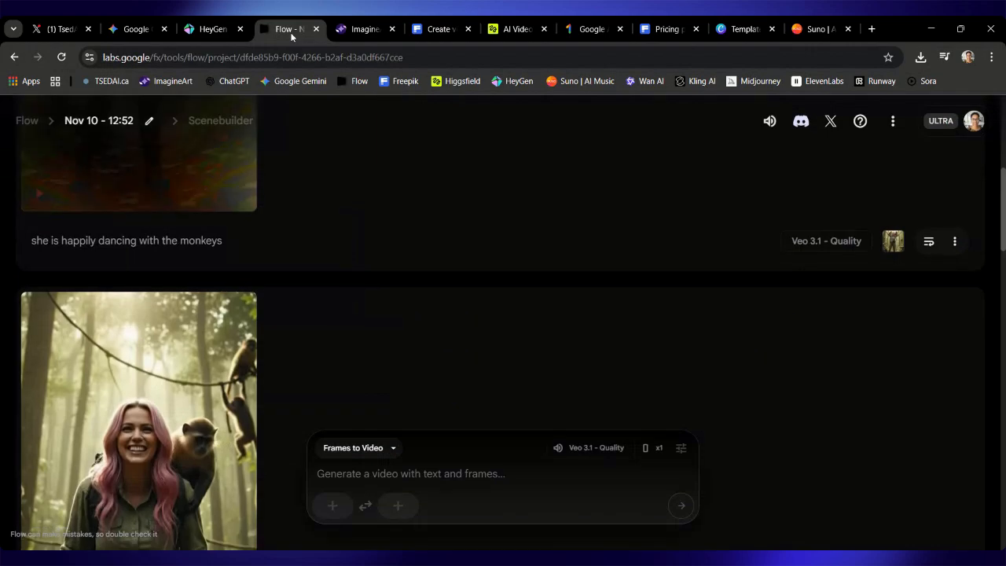
{"action": "scroll", "coordinate": [240, 212], "scroll_direction": "up", "scroll_amount": 5}
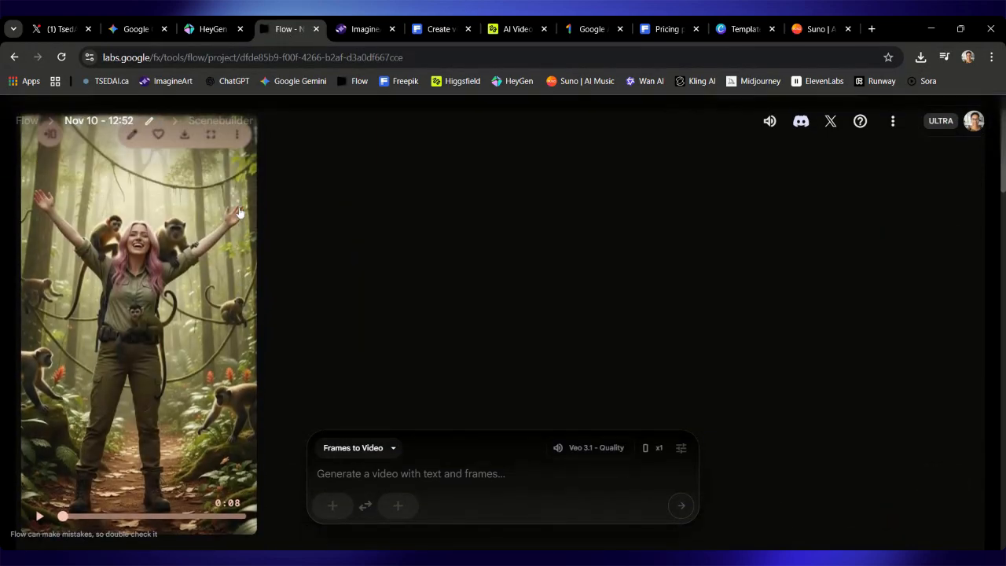
{"action": "left_click", "coordinate": [212, 157]}
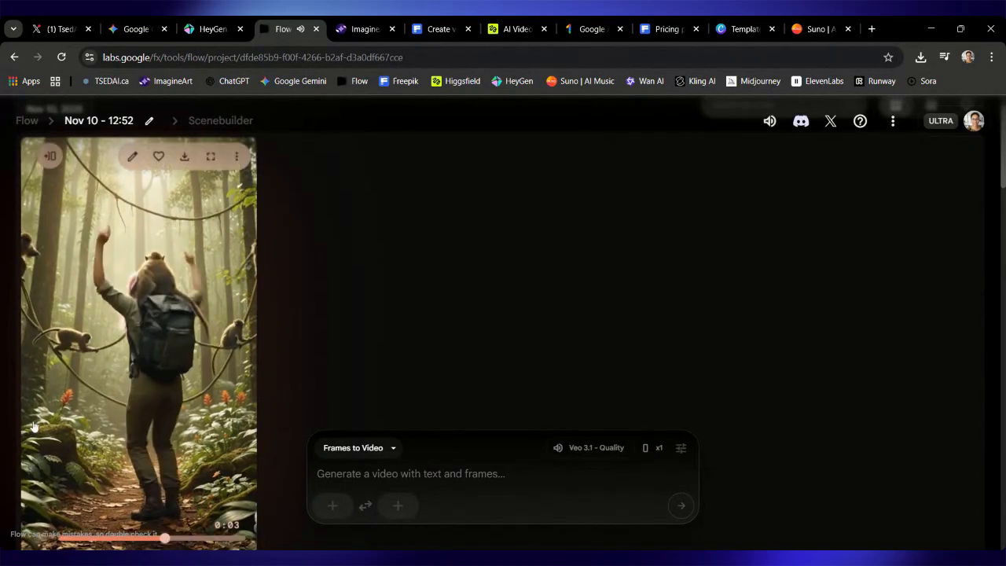
Add the newest dancing clip to the scene, switch to Scenebuilder and reload the page.
{"action": "left_click", "coordinate": [52, 157]}
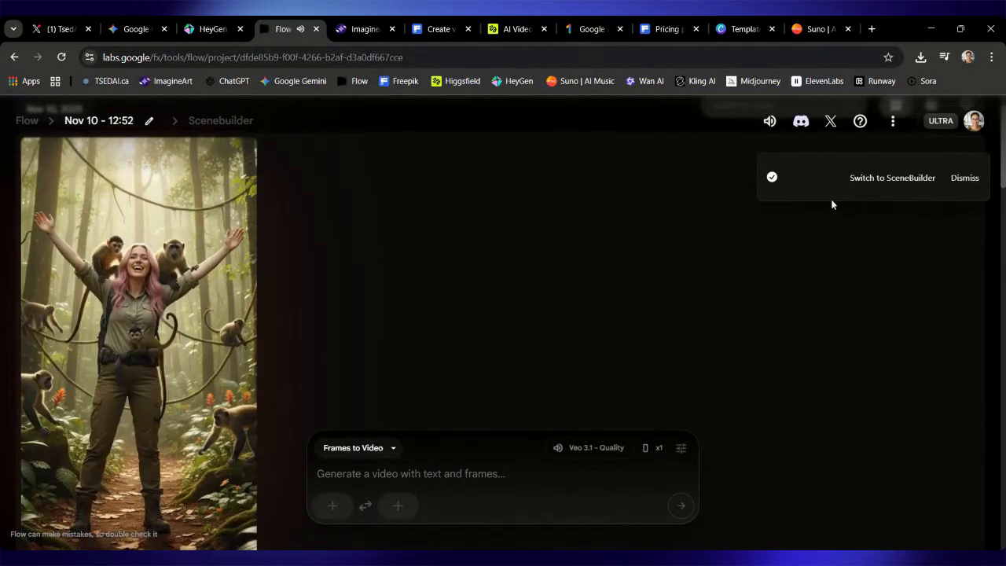
{"action": "left_click", "coordinate": [883, 179]}
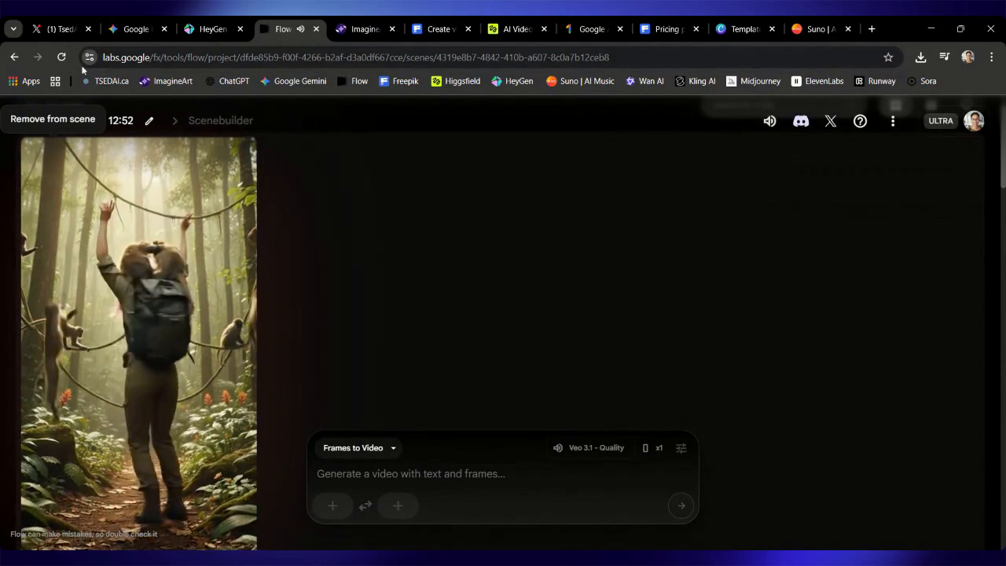
{"action": "left_click", "coordinate": [60, 60]}
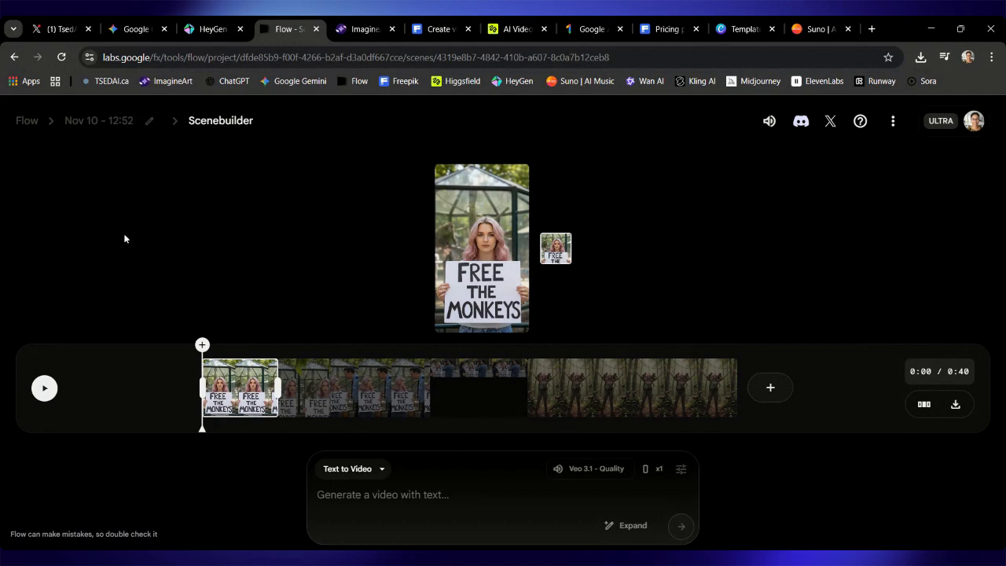
Check the forest clips on the timeline and play the whole scene from the start in full screen.
{"action": "left_click", "coordinate": [617, 393]}
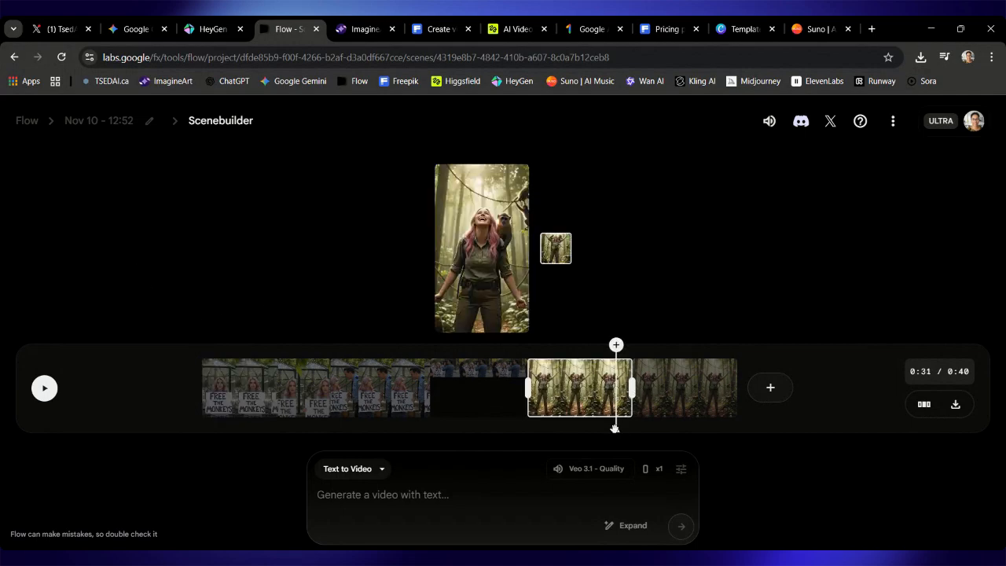
{"action": "left_click_drag", "start_coordinate": [616, 427], "coordinate": [636, 429]}
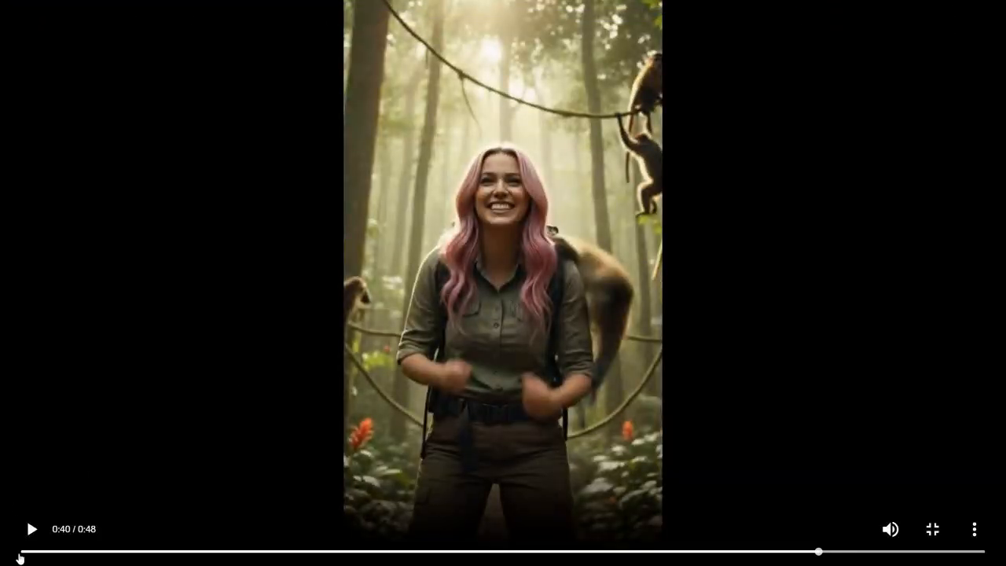
{"action": "left_click", "coordinate": [23, 554]}
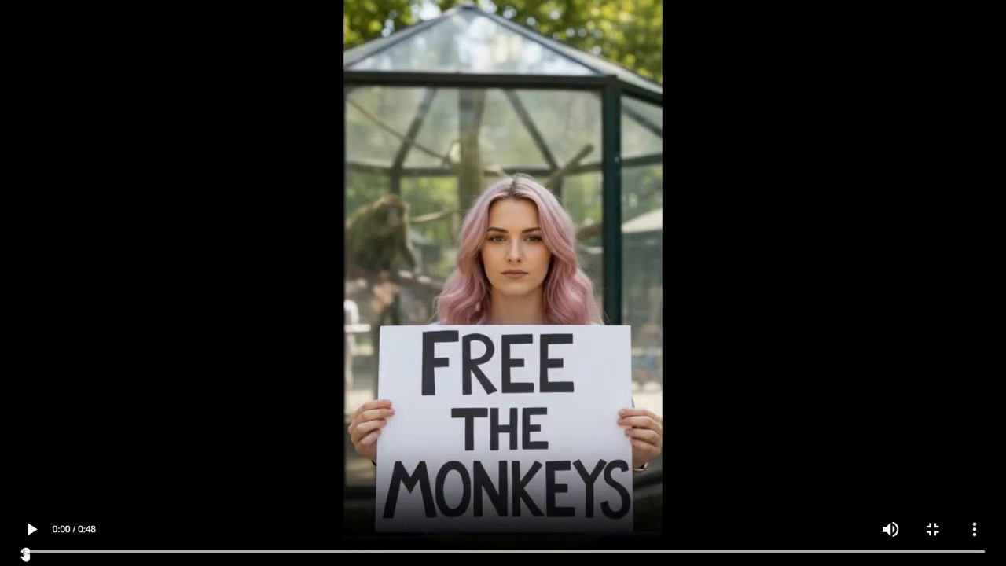
{"action": "left_click", "coordinate": [31, 533]}
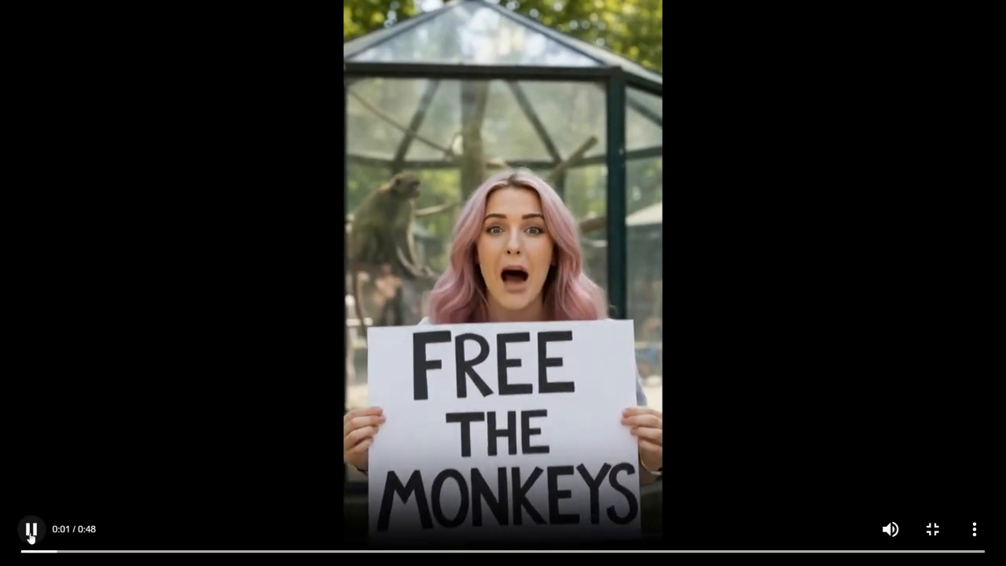
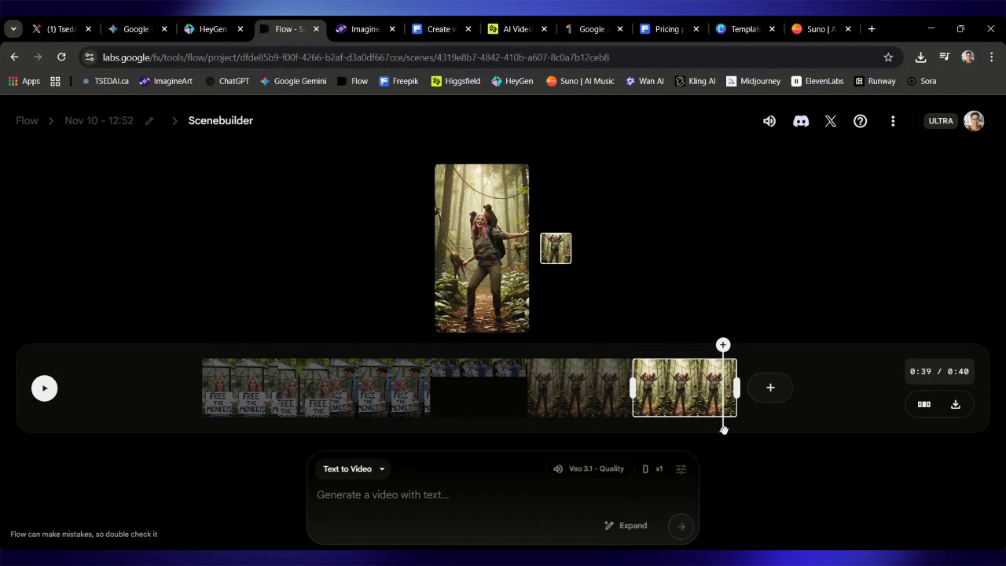
At the end of the last clip, set the newest dancing image as the start frame and the TsedAI logo as the end frame.
{"action": "left_click_drag", "start_coordinate": [724, 429], "coordinate": [737, 428]}
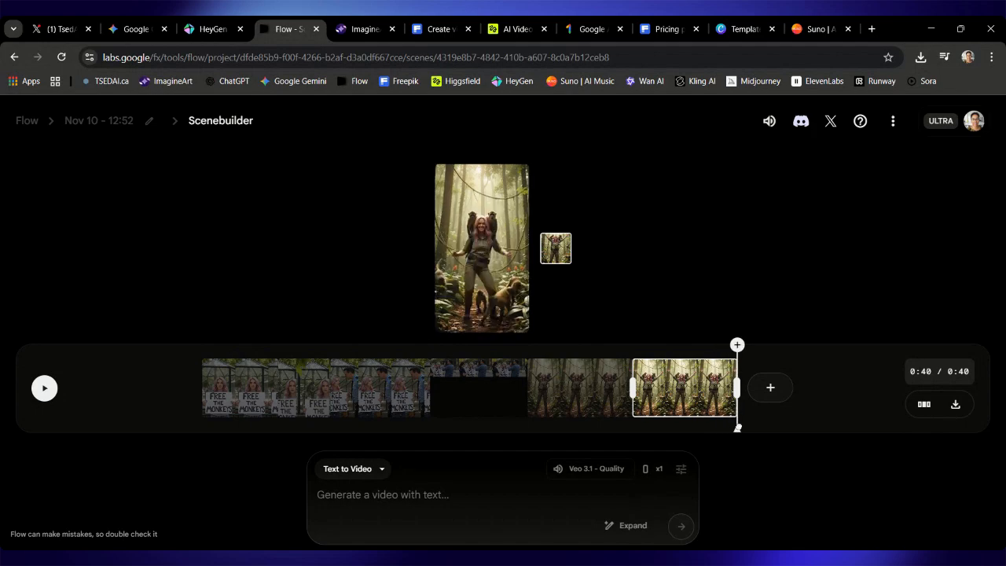
{"action": "left_click", "coordinate": [737, 345]}
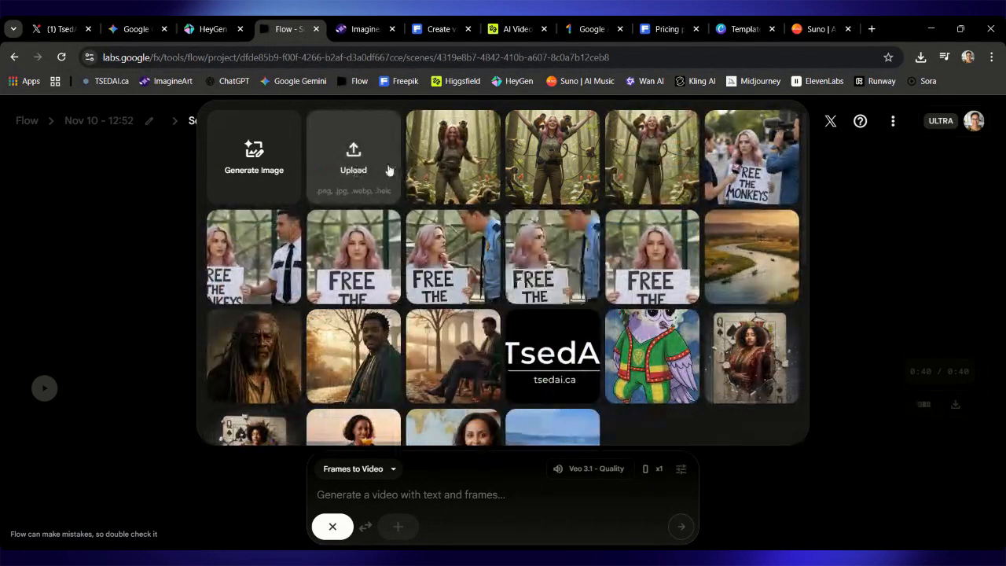
{"action": "left_click", "coordinate": [436, 173]}
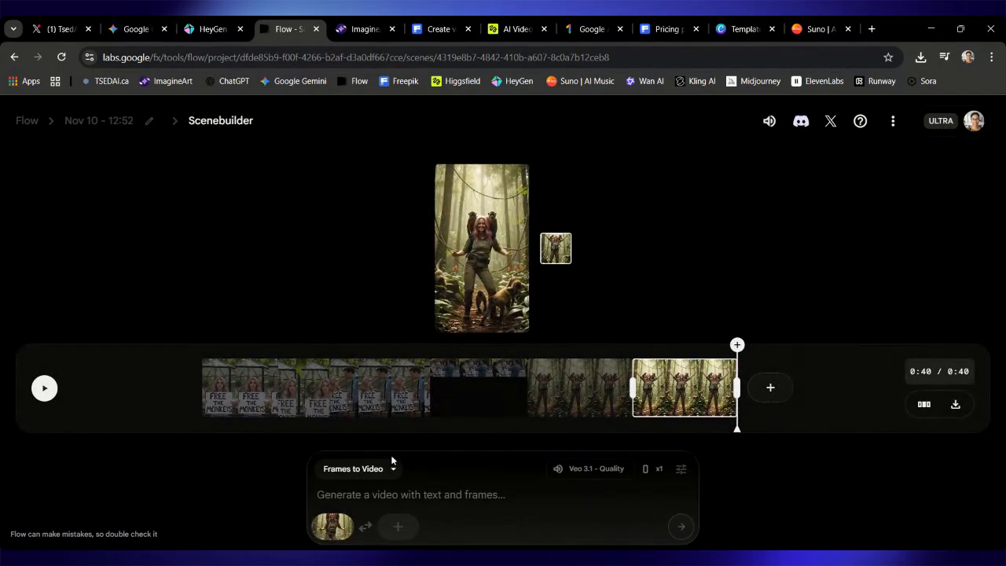
{"action": "left_click", "coordinate": [397, 527]}
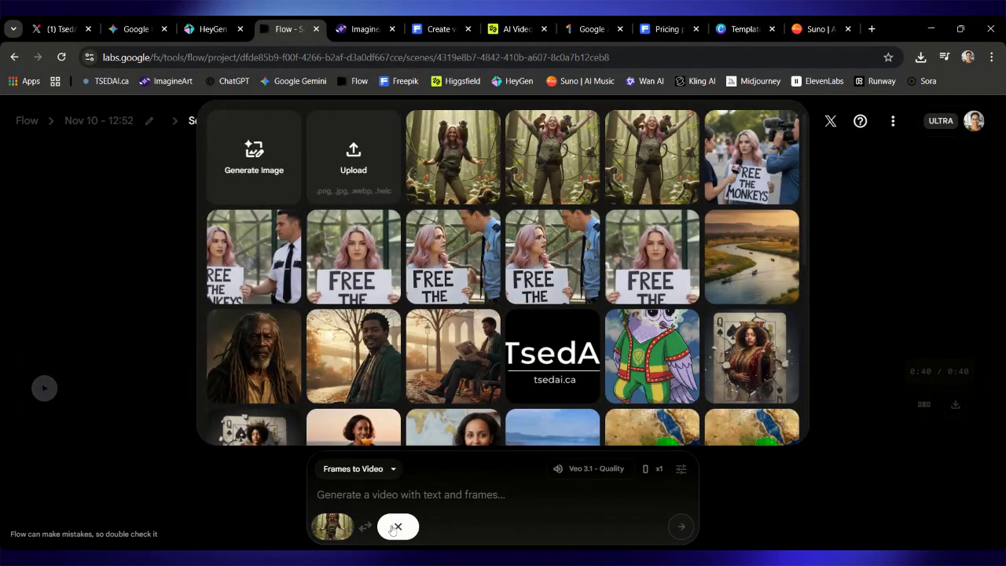
{"action": "left_click", "coordinate": [550, 377]}
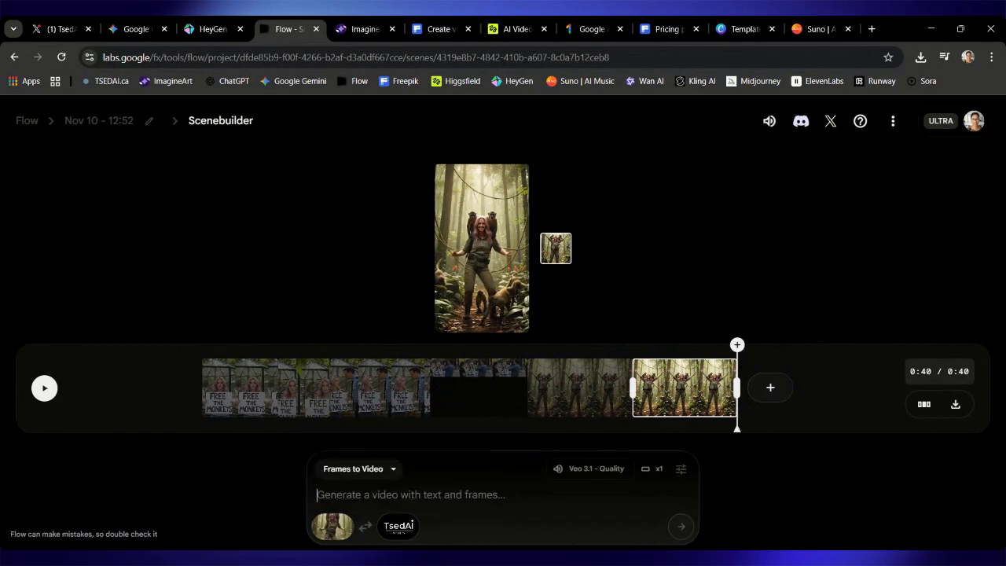
Generate a clip with the prompt "she continues dancing with the monkey and the scenes closes with the logo as the end shot".
{"action": "type", "text": "she continues dancing with the monkey and the scen"}
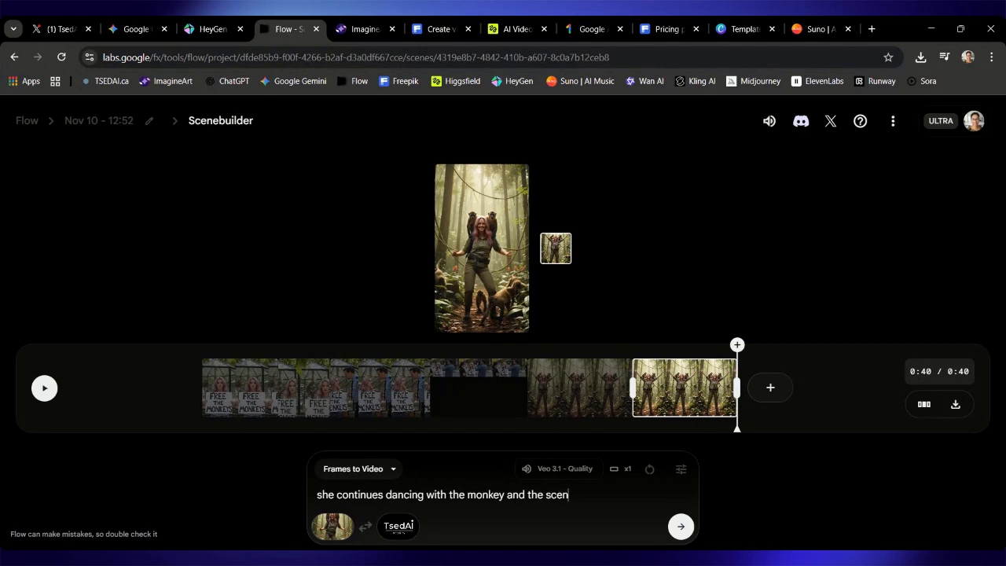
{"action": "type", "text": "es closes with"}
{"action": "type", "text": "the log"}
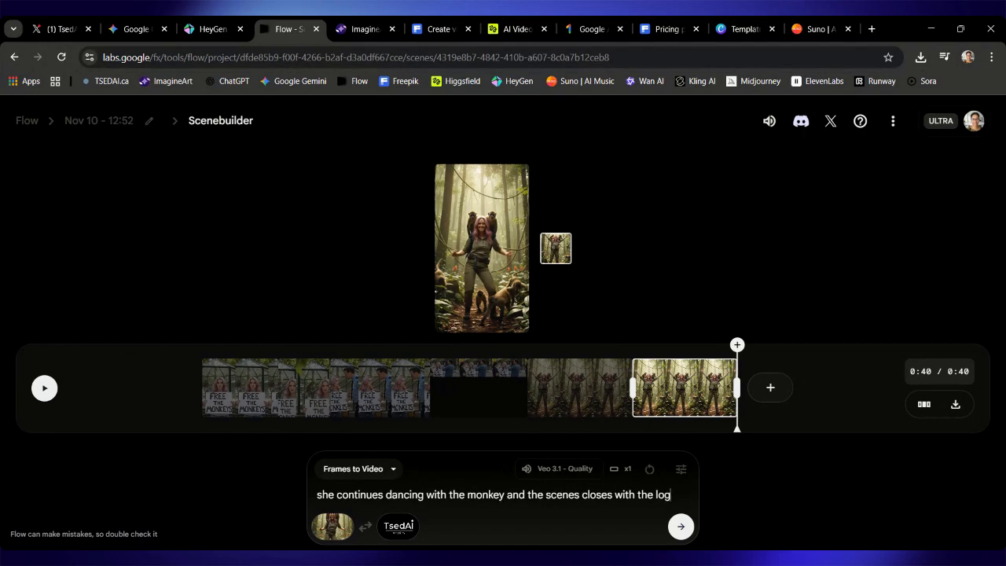
{"action": "type", "text": "o as the"}
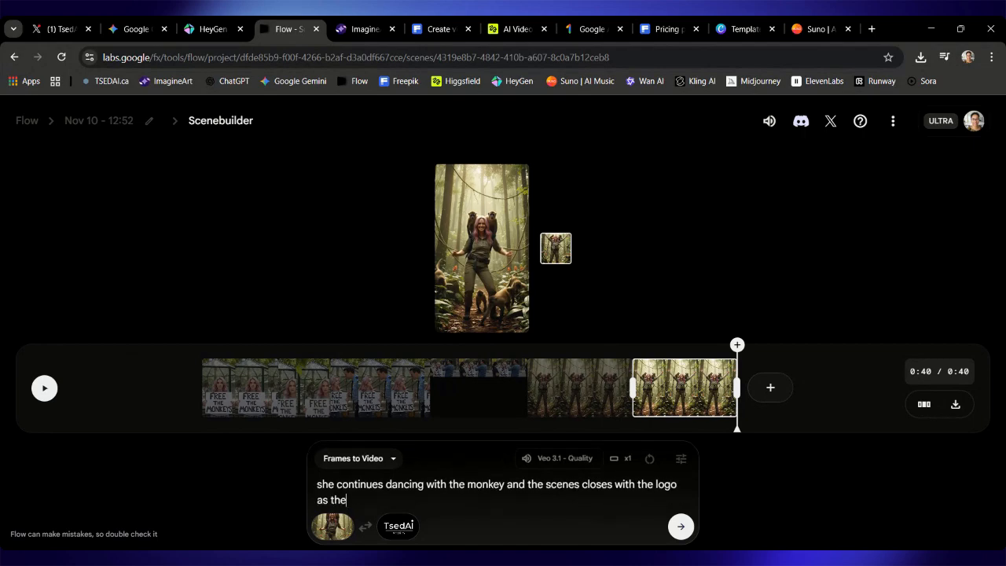
{"action": "type", "text": " end shot"}
{"action": "left_click", "coordinate": [680, 527]}
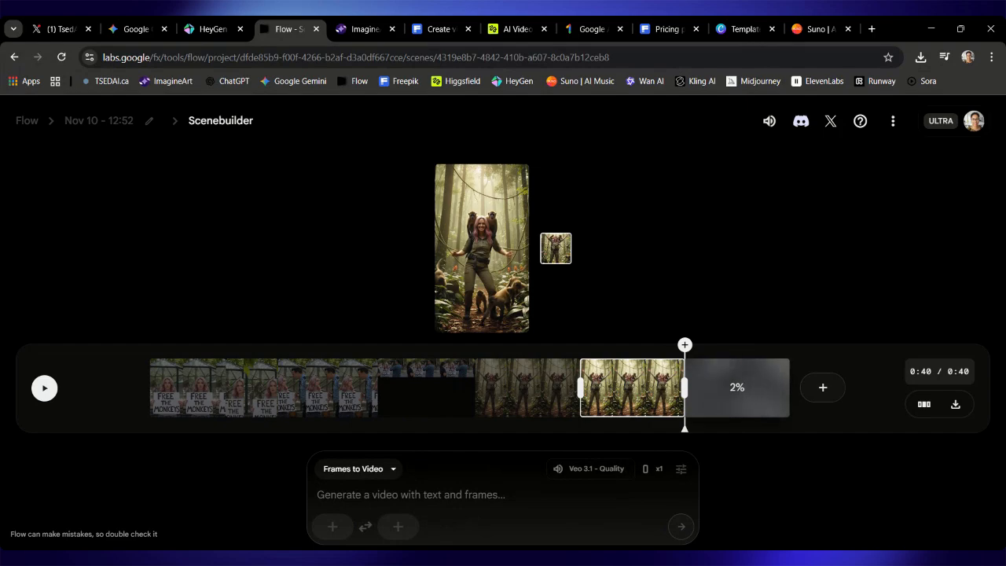
Switch to Suno, create the song from the shortened lyrics, and return to Flow to check the closing clip's progress.
{"action": "left_click", "coordinate": [813, 29]}
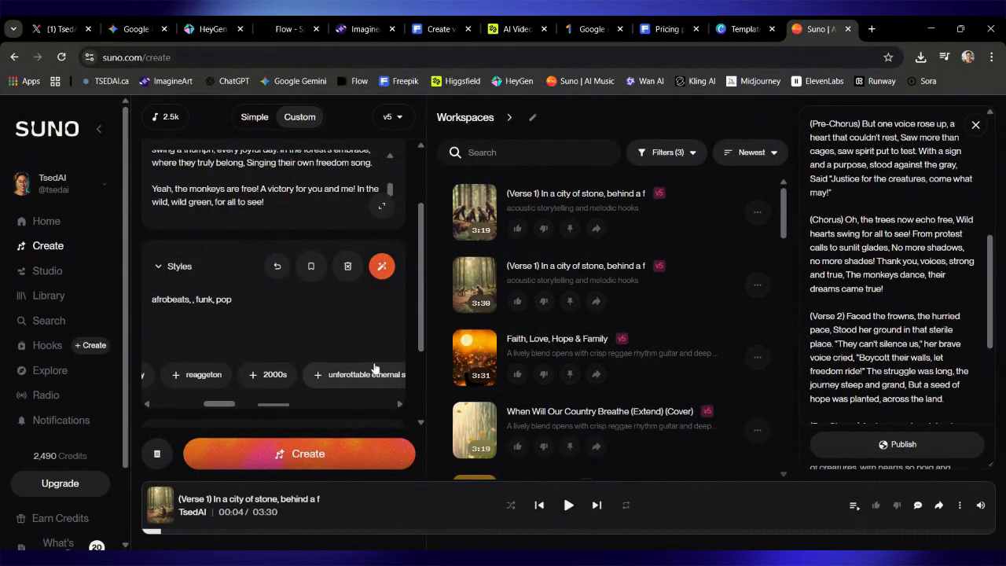
{"action": "left_click", "coordinate": [295, 454]}
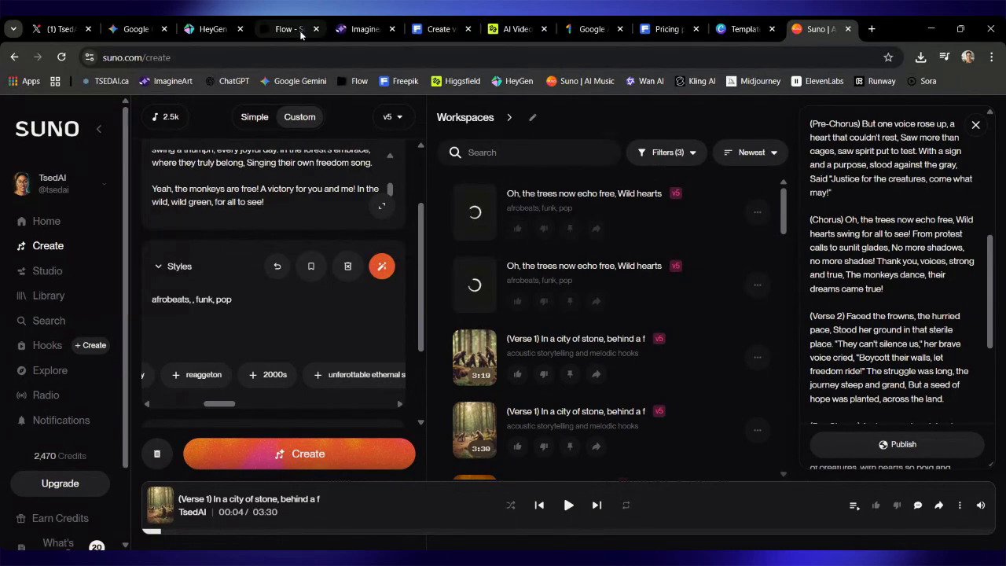
{"action": "left_click", "coordinate": [290, 29]}
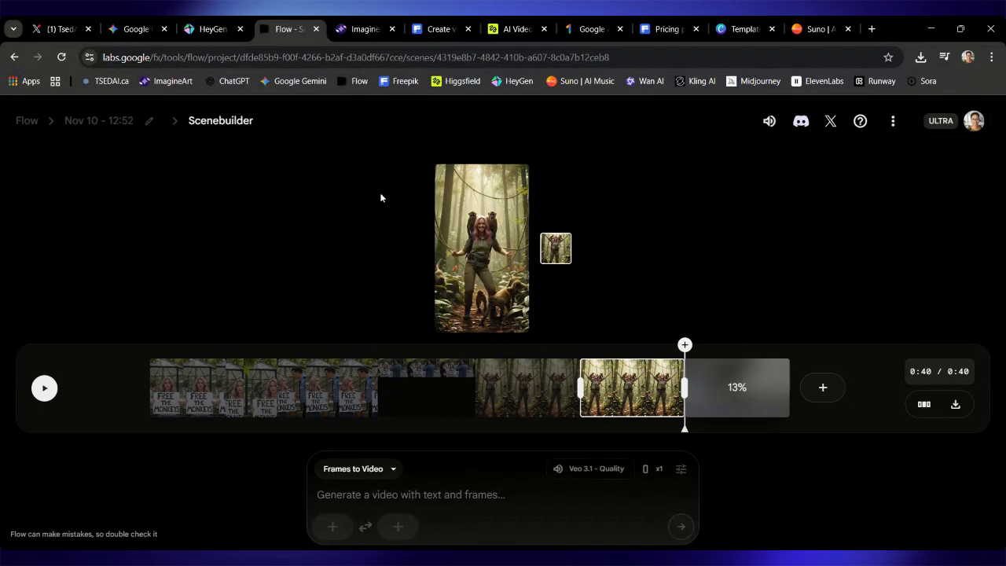
Switch to Gemini and review the conversation from the first character images through the sign image and the Veo 3.1 scene prompts.
{"action": "left_click", "coordinate": [122, 29]}
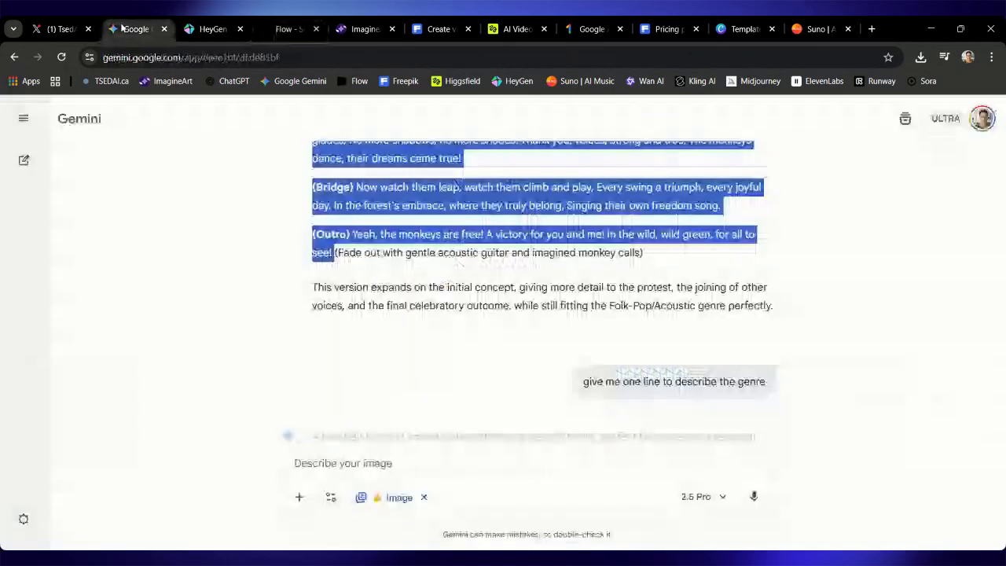
{"action": "scroll", "coordinate": [275, 198], "scroll_direction": "up", "scroll_amount": 15}
{"action": "scroll", "coordinate": [276, 197], "scroll_direction": "up", "scroll_amount": 20}
{"action": "scroll", "coordinate": [542, 291], "scroll_direction": "up", "scroll_amount": 20}
{"action": "scroll", "coordinate": [542, 291], "scroll_direction": "up", "scroll_amount": 20}
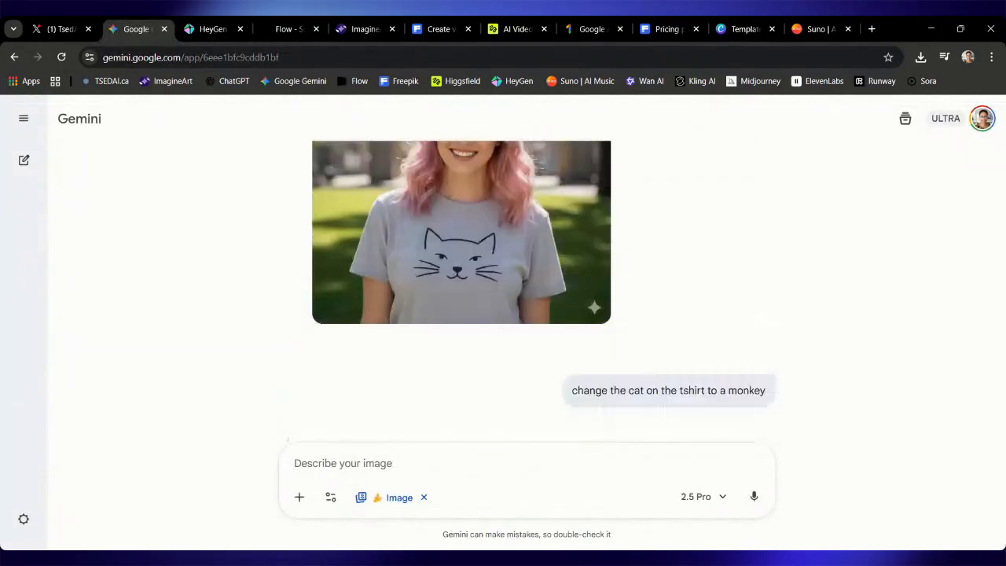
{"action": "scroll", "coordinate": [542, 291], "scroll_direction": "down", "scroll_amount": 4}
{"action": "scroll", "coordinate": [542, 291], "scroll_direction": "up", "scroll_amount": 4}
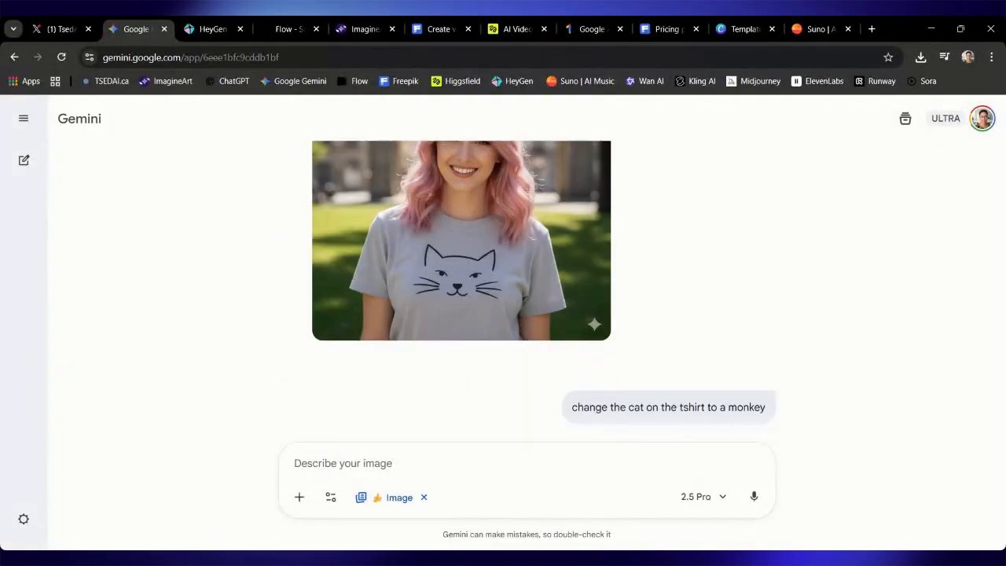
{"action": "scroll", "coordinate": [542, 291], "scroll_direction": "up", "scroll_amount": 1}
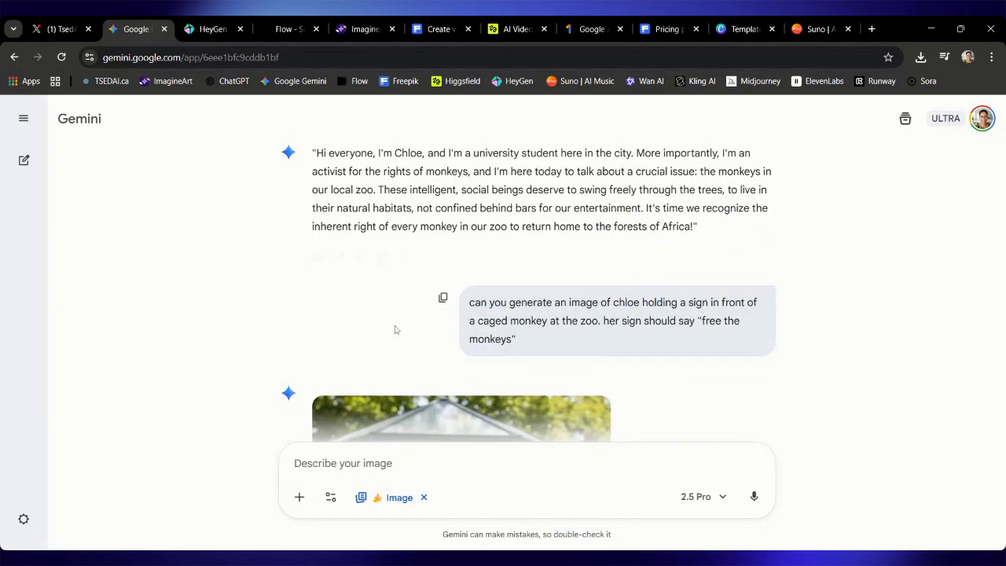
{"action": "scroll", "coordinate": [396, 330], "scroll_direction": "down", "scroll_amount": 2}
{"action": "scroll", "coordinate": [395, 330], "scroll_direction": "down", "scroll_amount": 2}
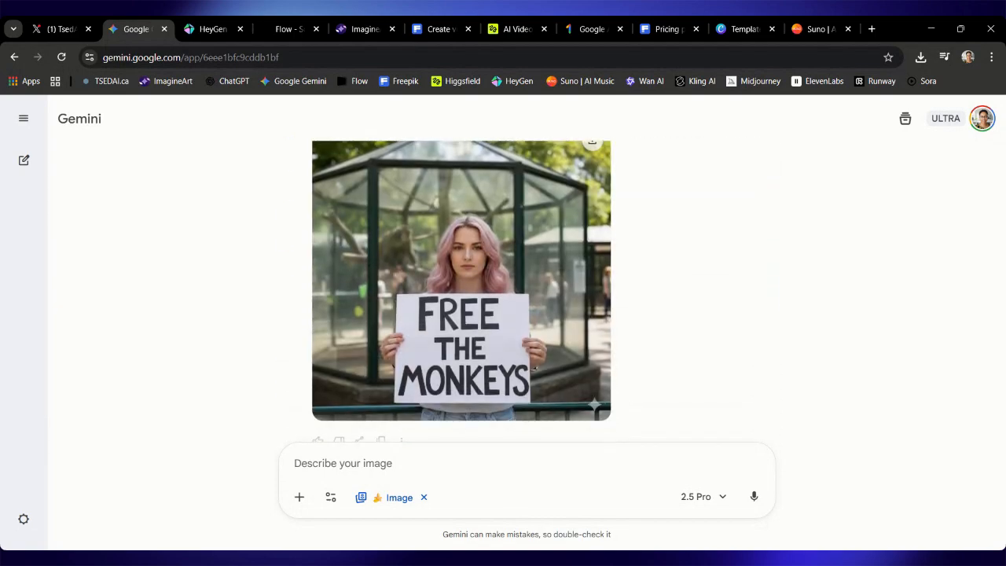
{"action": "scroll", "coordinate": [527, 291], "scroll_direction": "down", "scroll_amount": 10}
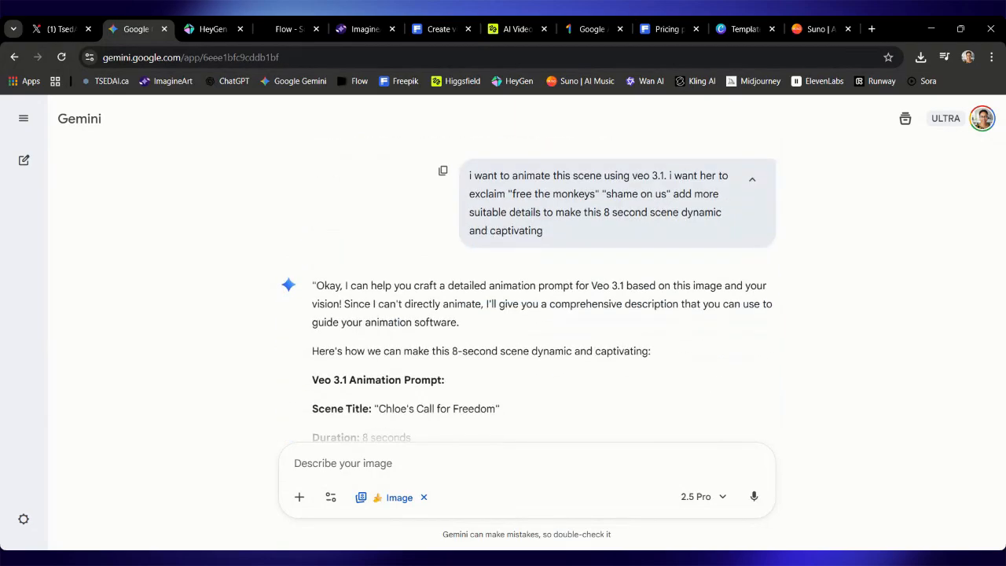
{"action": "scroll", "coordinate": [527, 291], "scroll_direction": "down", "scroll_amount": 10}
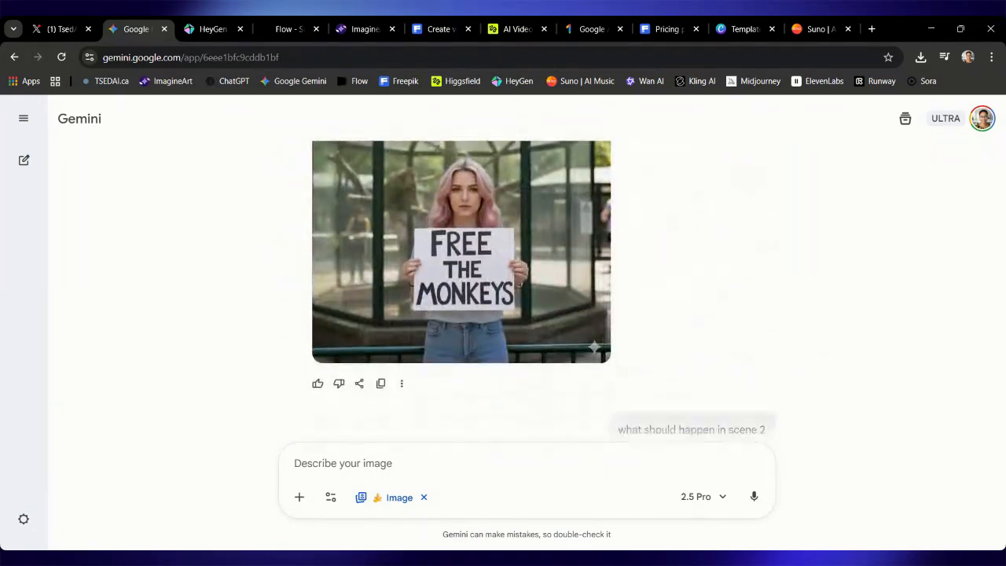
{"action": "scroll", "coordinate": [526, 290], "scroll_direction": "down", "scroll_amount": 10}
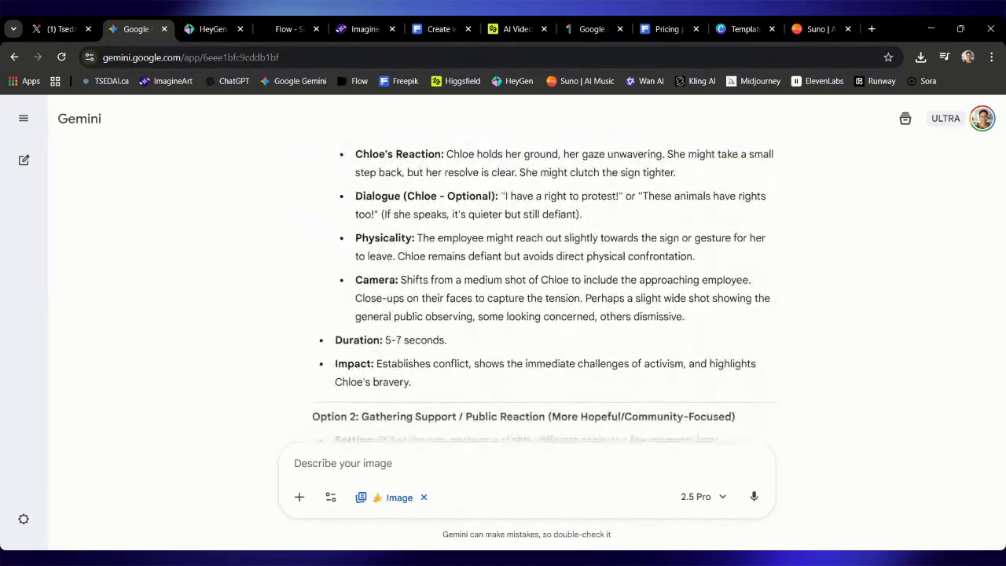
{"action": "scroll", "coordinate": [526, 291], "scroll_direction": "down", "scroll_amount": 10}
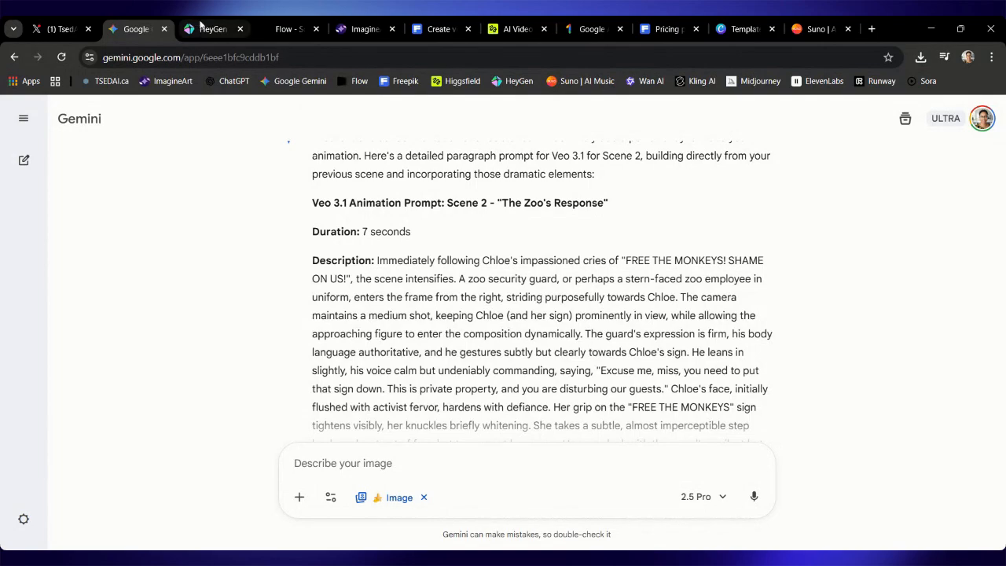
Return to Flow, play the scene with its closing clip in full screen, and pause playback.
{"action": "left_click", "coordinate": [202, 26]}
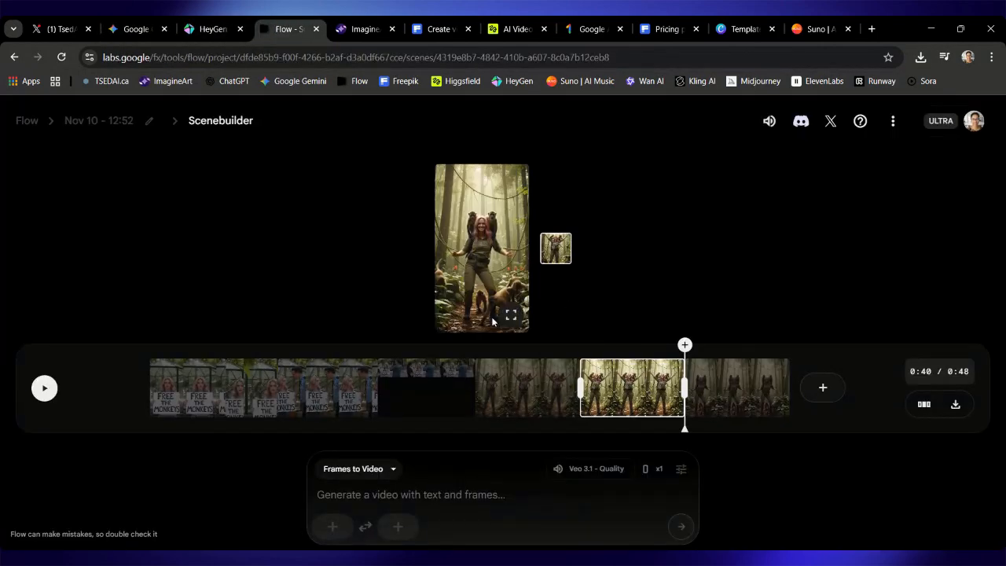
{"action": "left_click", "coordinate": [511, 322]}
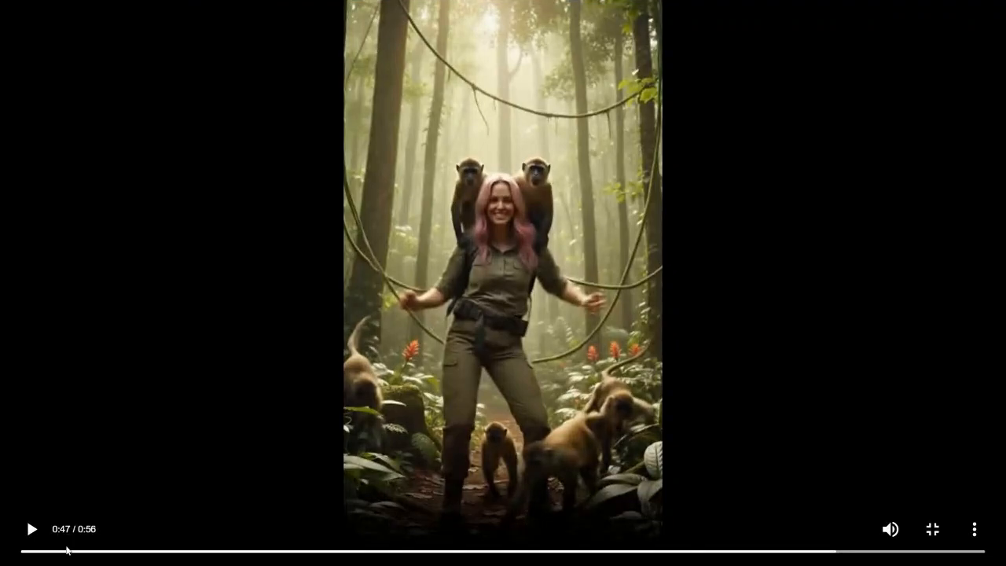
{"action": "left_click", "coordinate": [31, 534]}
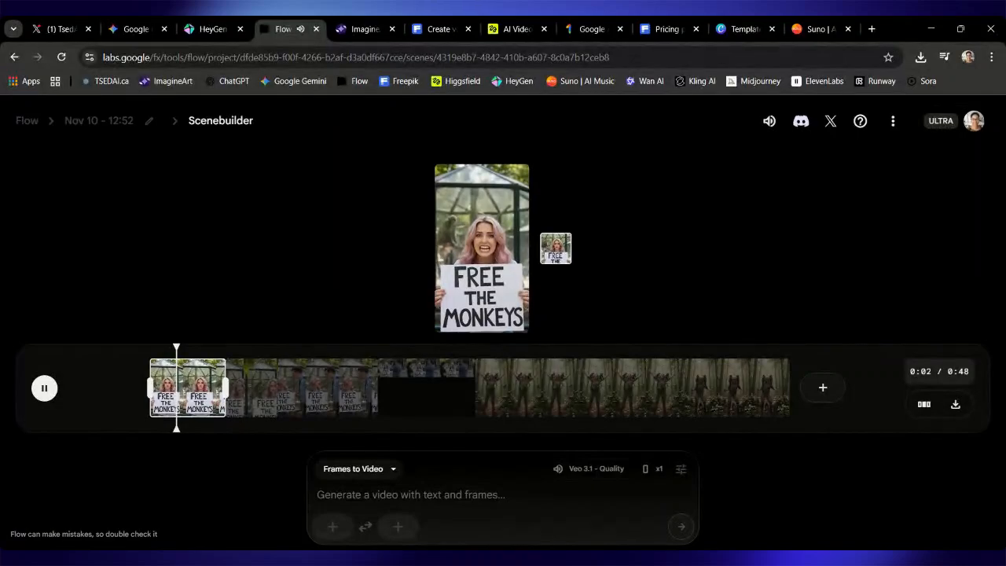
{"action": "left_click", "coordinate": [44, 386]}
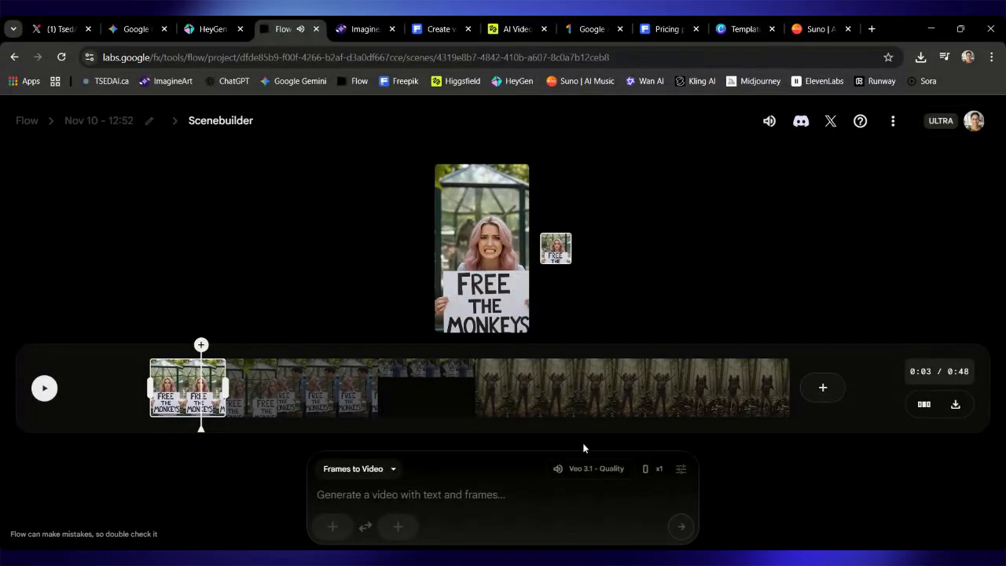
Export the complete scene from Scenebuilder and download the exported video.
{"action": "left_click", "coordinate": [956, 404]}
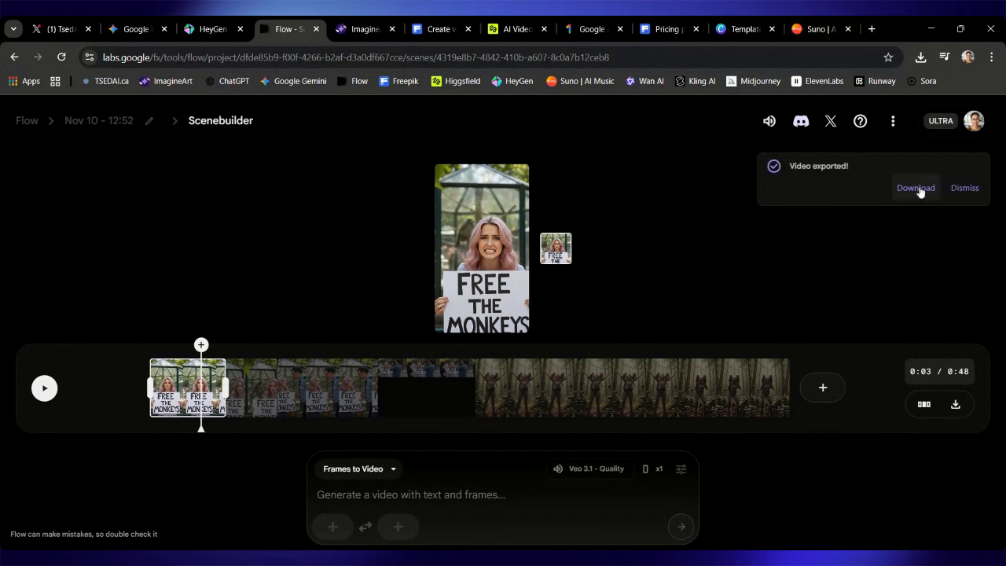
{"action": "left_click", "coordinate": [918, 188]}
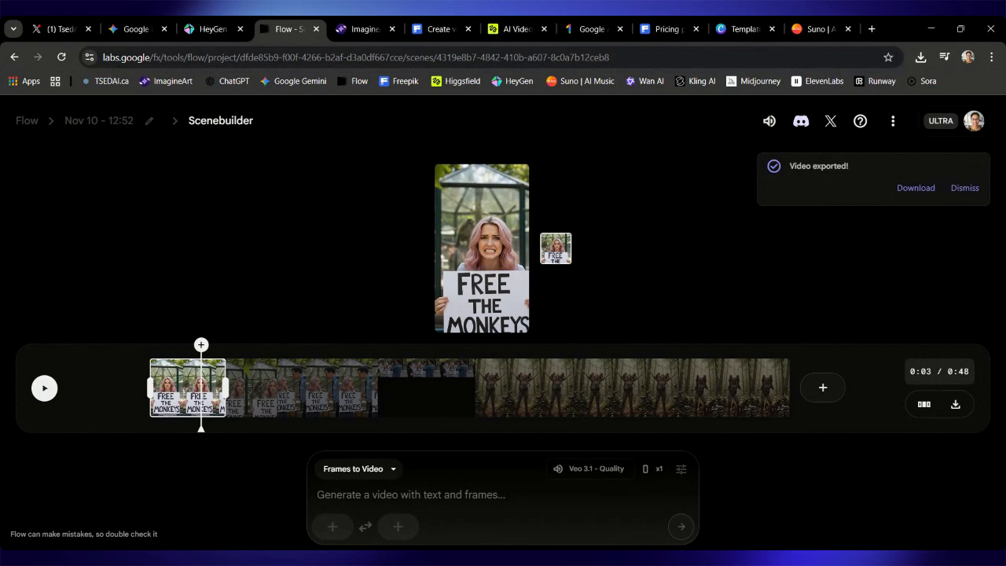
Switch to Suno and listen to both new afrobeats, funk, pop versions of the song.
{"action": "left_click", "coordinate": [802, 33]}
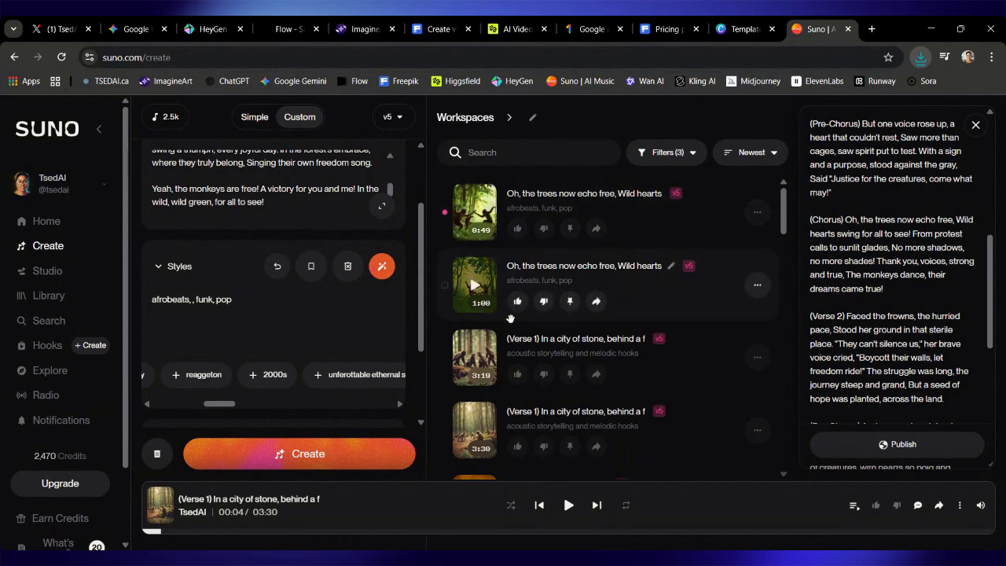
{"action": "left_click", "coordinate": [475, 214]}
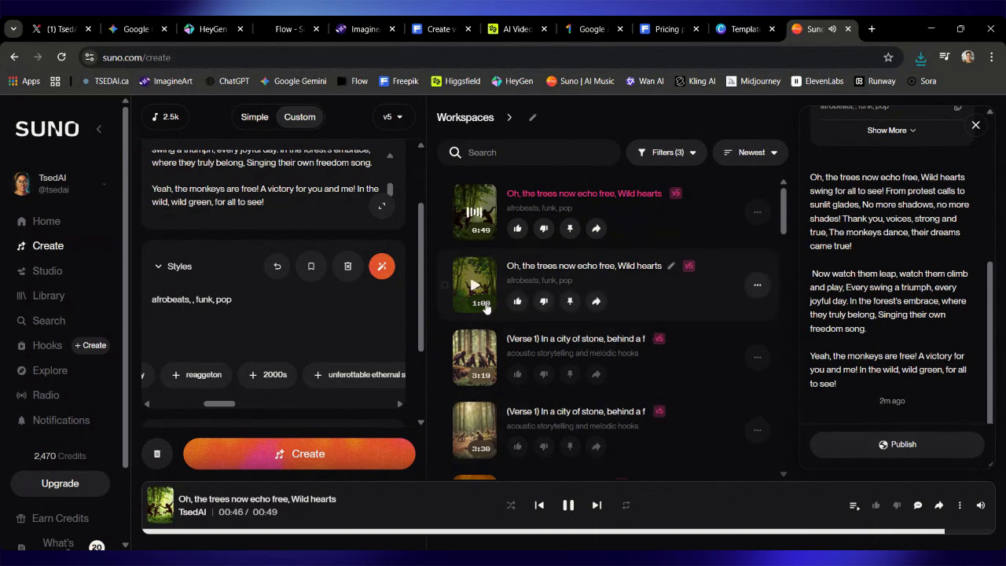
{"action": "left_click", "coordinate": [466, 289]}
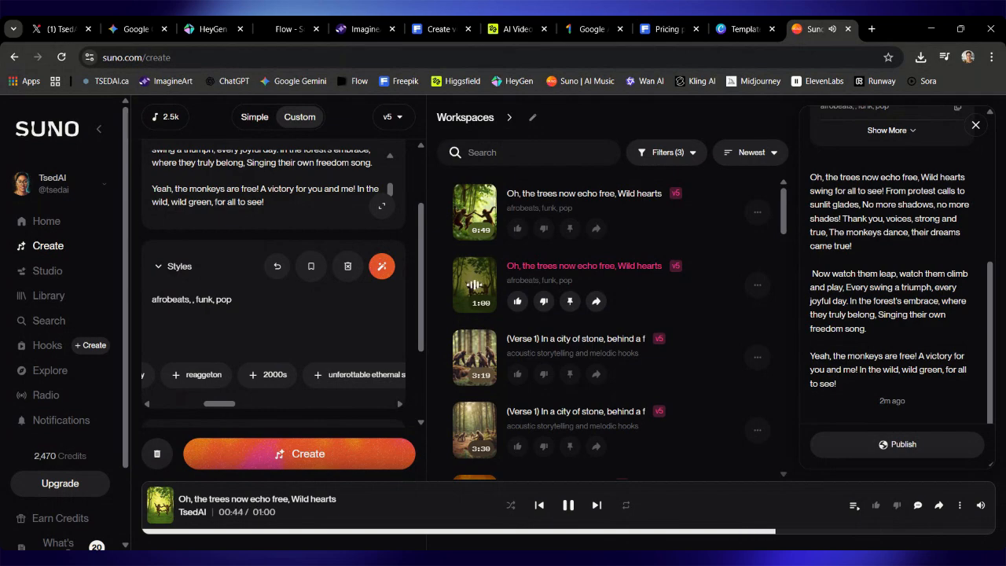
{"action": "left_click", "coordinate": [473, 287]}
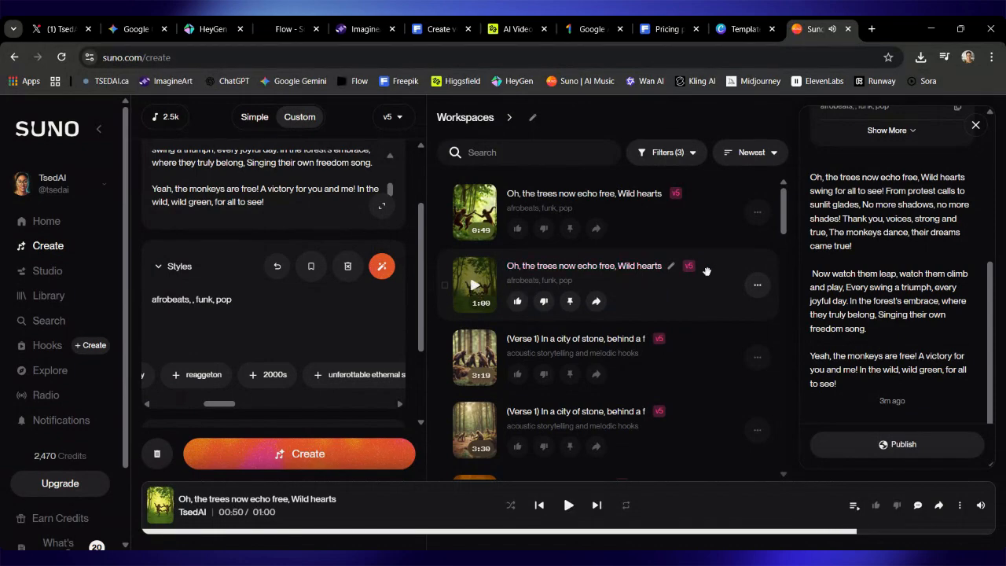
Download the 1:00 version of the afrobeats, funk, pop song as MP3 audio.
{"action": "left_click", "coordinate": [757, 285]}
{"action": "mouse_move", "coordinate": [709, 428]}
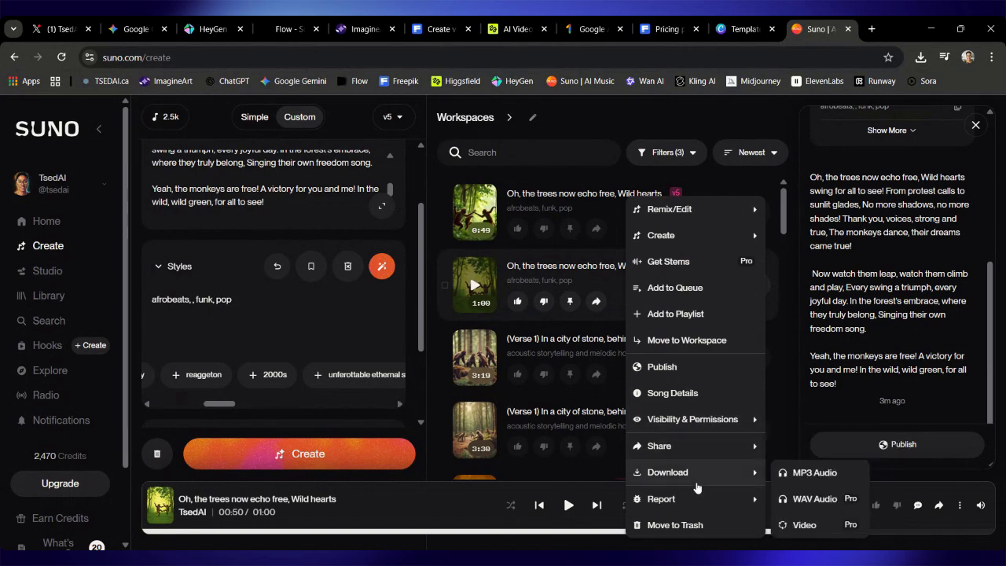
{"action": "mouse_move", "coordinate": [701, 497]}
{"action": "mouse_move", "coordinate": [723, 476]}
{"action": "left_click", "coordinate": [796, 478]}
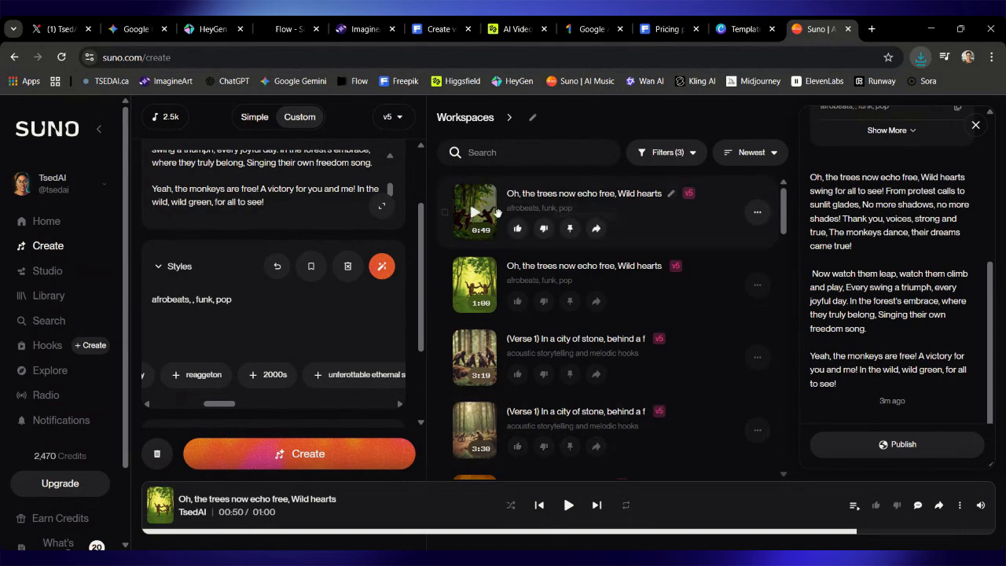
Replace the 0:49 song's cover with the forest image of the woman with raised arms and monkeys on her shoulders.
{"action": "left_click", "coordinate": [754, 222]}
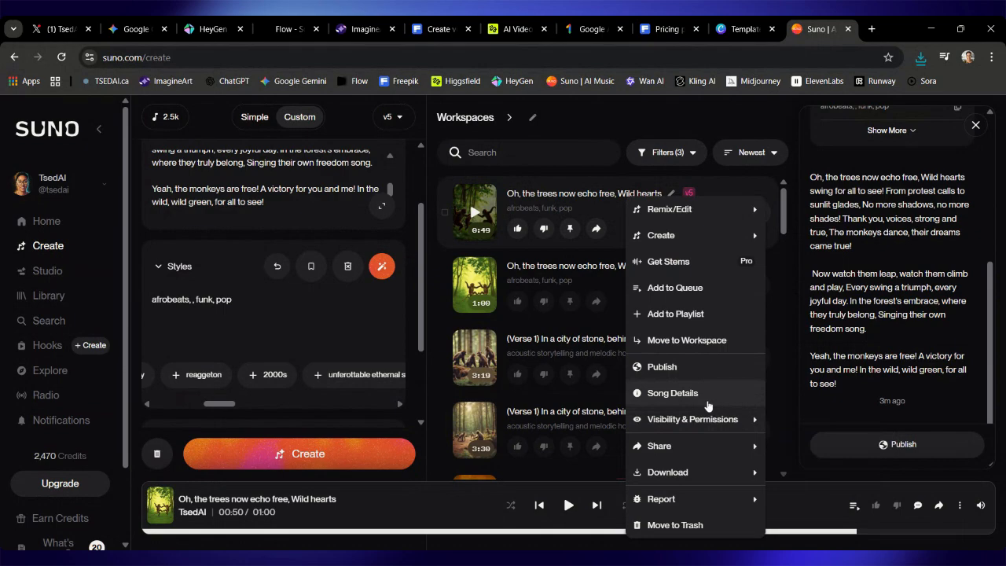
{"action": "left_click", "coordinate": [673, 393]}
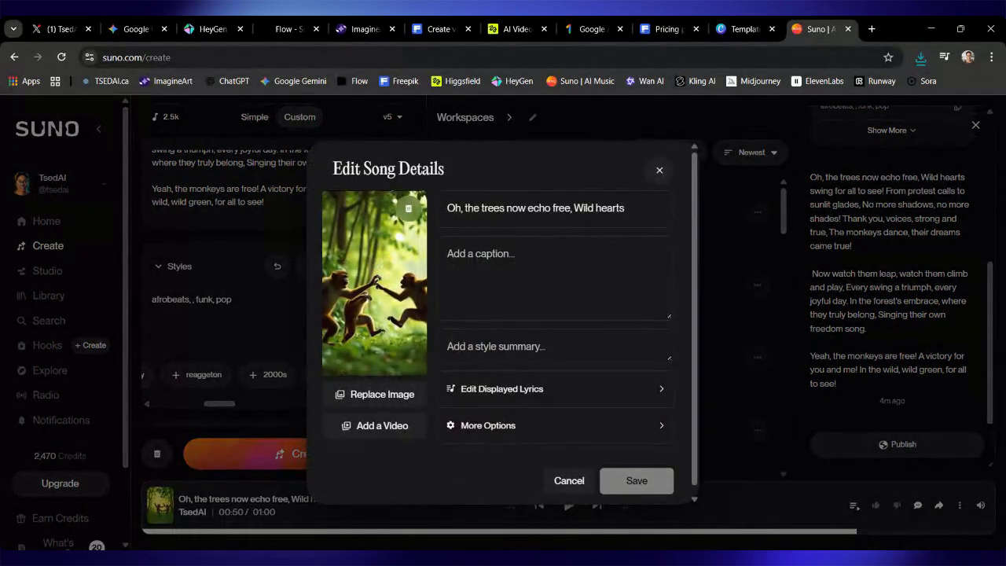
{"action": "left_click", "coordinate": [392, 395]}
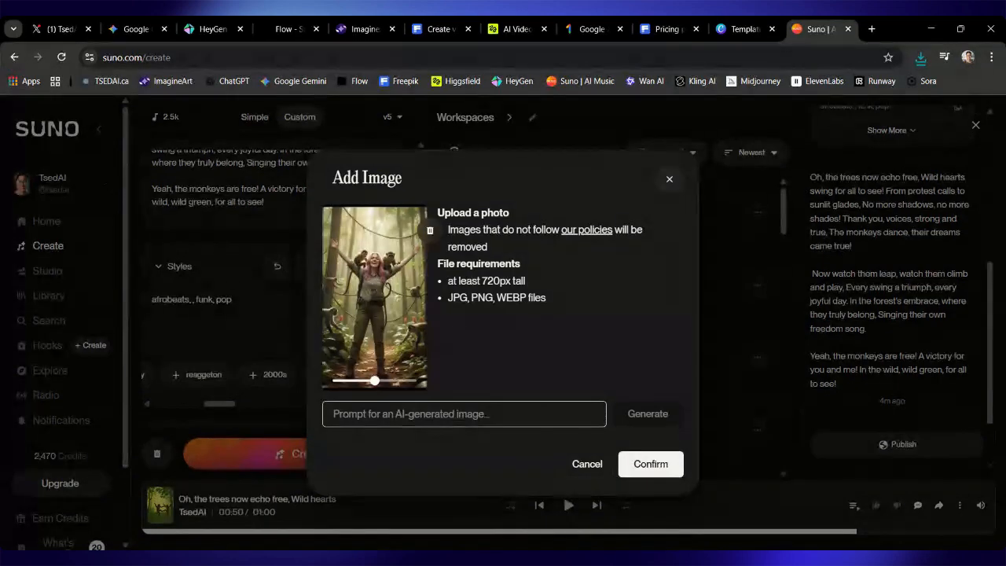
{"action": "left_click", "coordinate": [636, 466]}
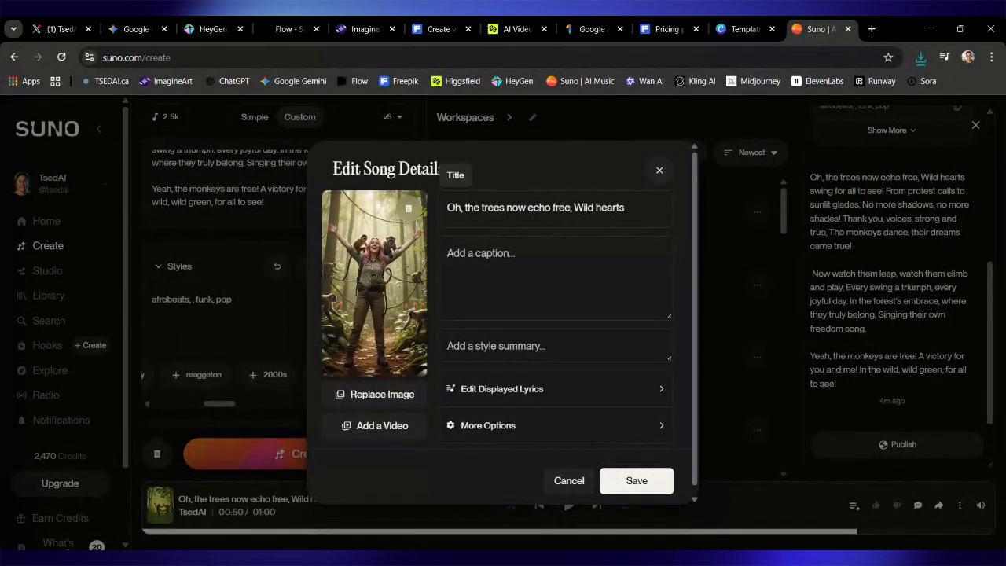
Switch to Gemini and submit the prompt "give me a title for the song".
{"action": "left_click", "coordinate": [106, 29]}
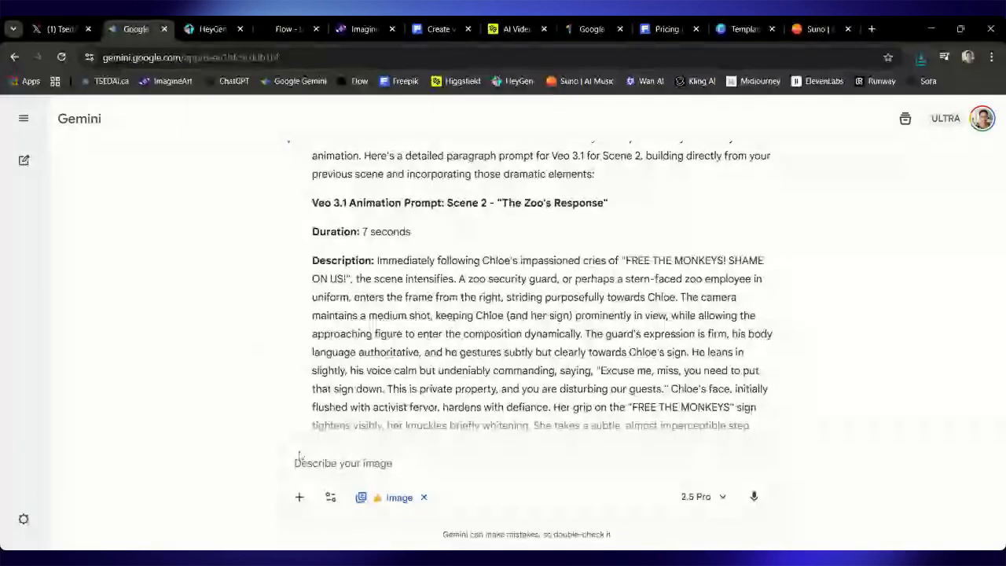
{"action": "left_click", "coordinate": [298, 461]}
{"action": "type", "text": "give me a title for the song"}
{"action": "key", "text": "Return"}
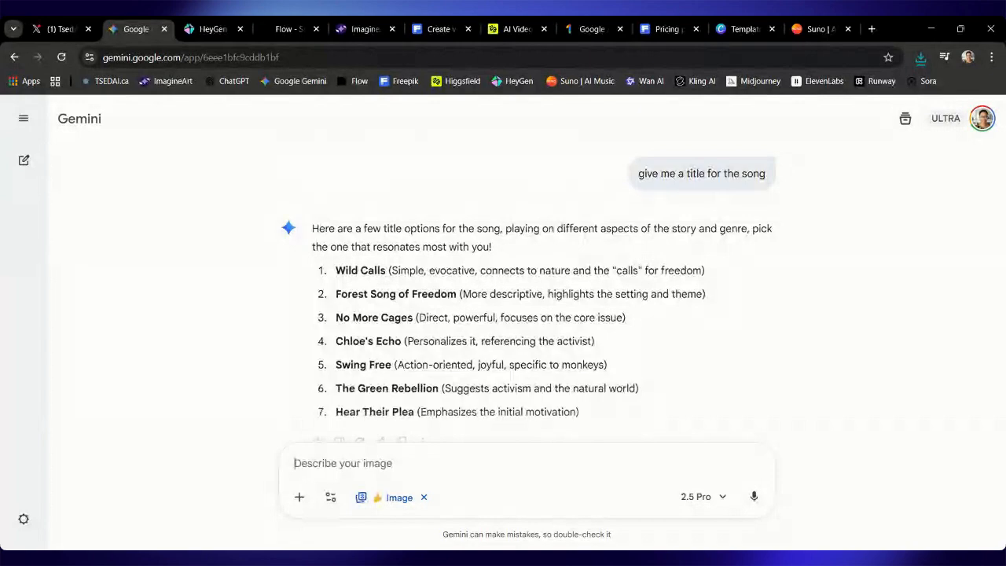
Copy "Song of Freedom" from Gemini's second title suggestion, set it as the 0:49 song's title in Suno, and save the details.
{"action": "left_click_drag", "start_coordinate": [370, 294], "coordinate": [456, 294]}
{"action": "key", "text": "ctrl+c"}
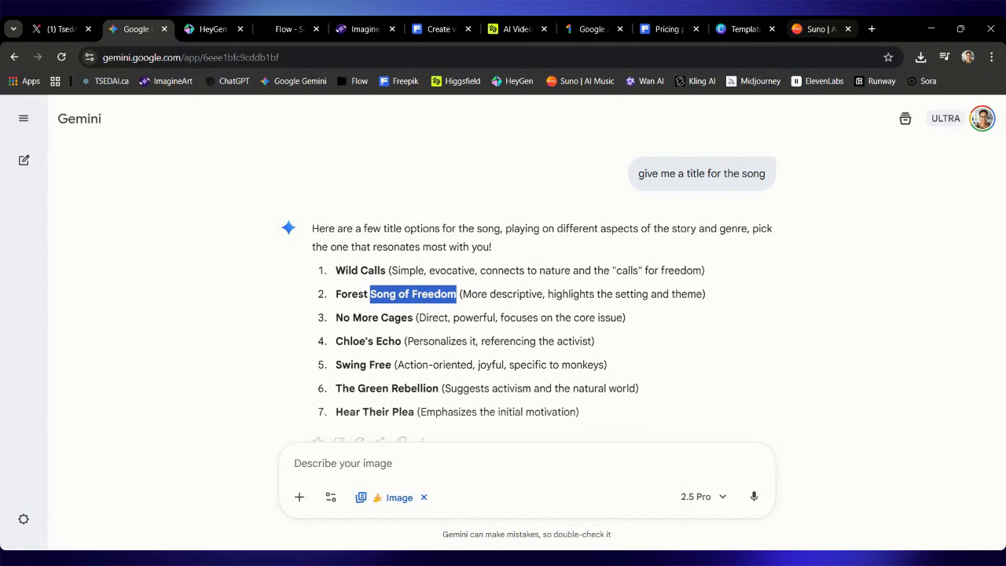
{"action": "left_click", "coordinate": [815, 28]}
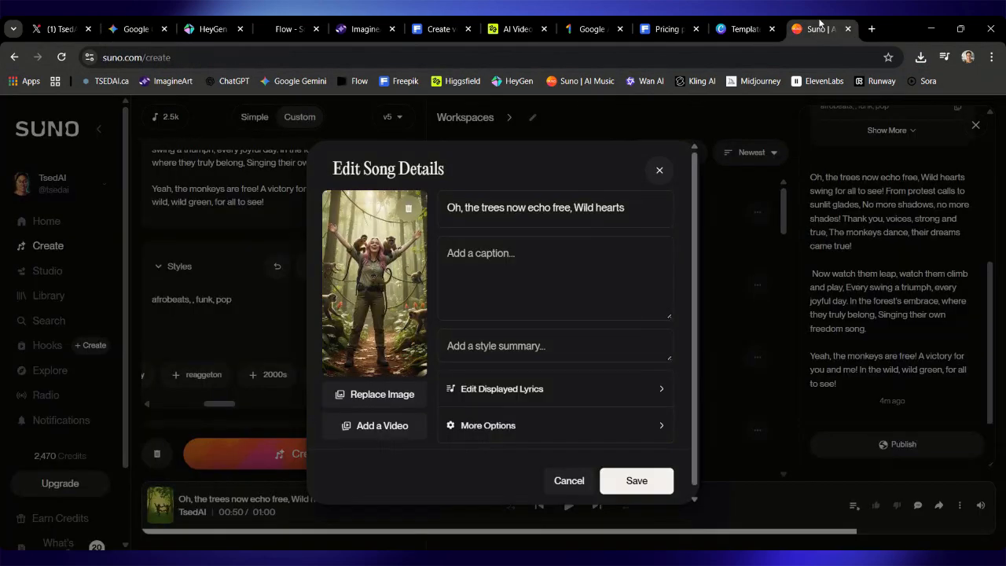
{"action": "triple_click", "coordinate": [494, 208]}
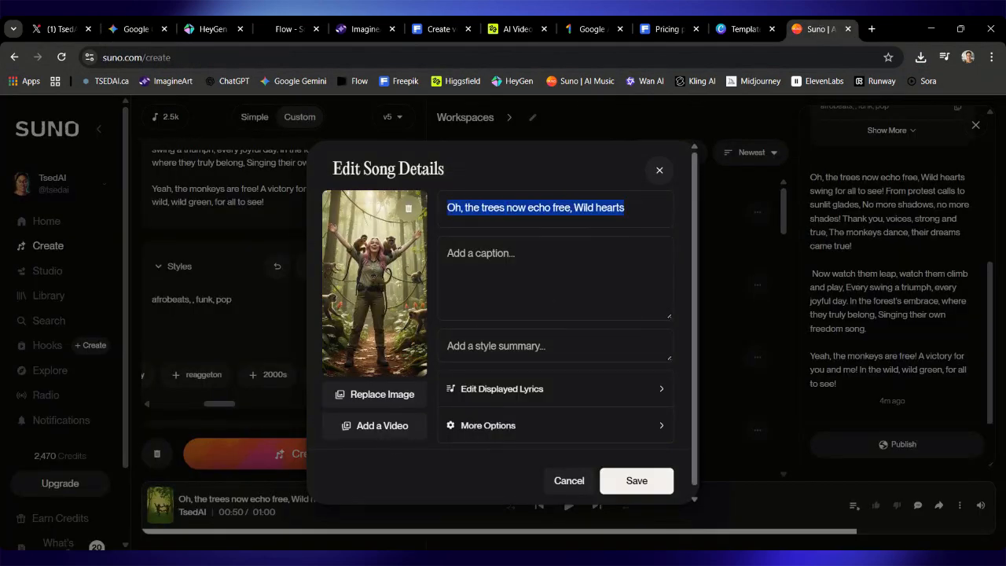
{"action": "key", "text": "ctrl+v"}
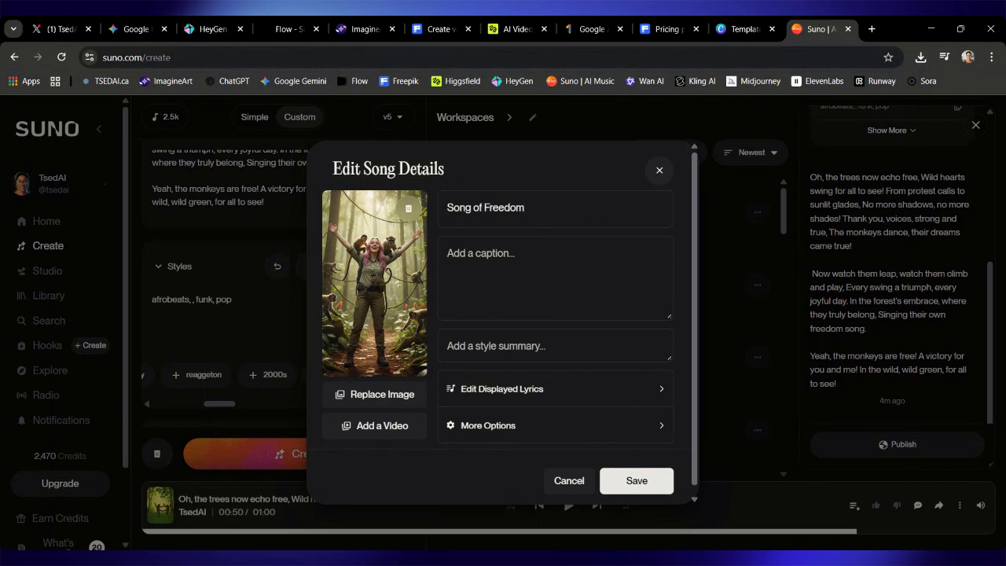
{"action": "left_click", "coordinate": [631, 487]}
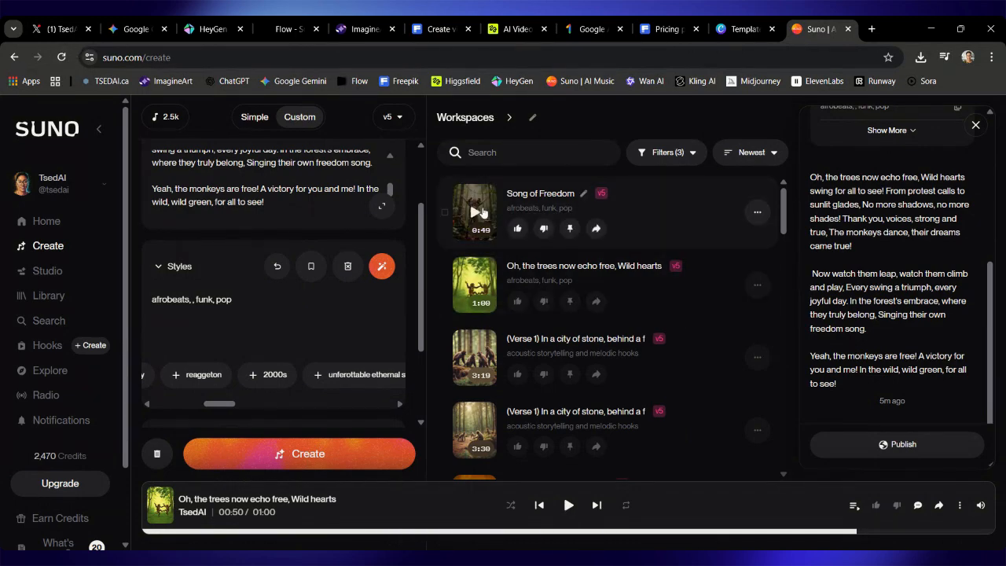
Download "Song of Freedom" as a video.
{"action": "left_click", "coordinate": [757, 212]}
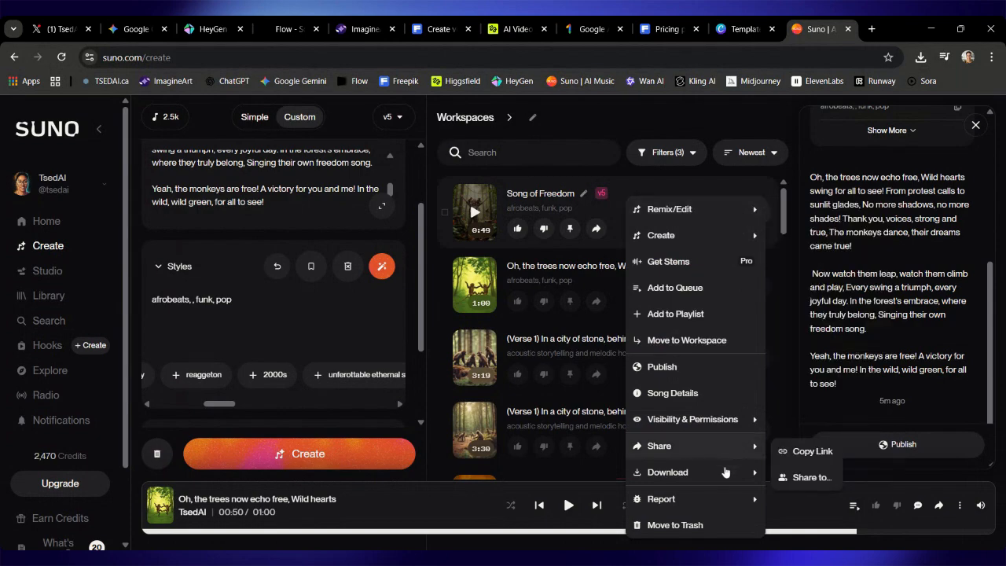
{"action": "mouse_move", "coordinate": [715, 476]}
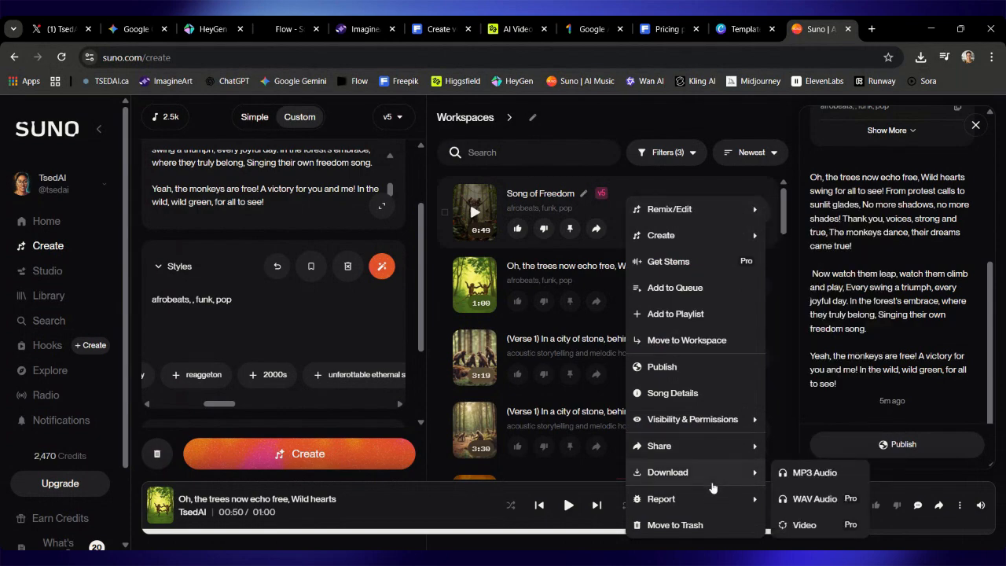
{"action": "left_click", "coordinate": [804, 525]}
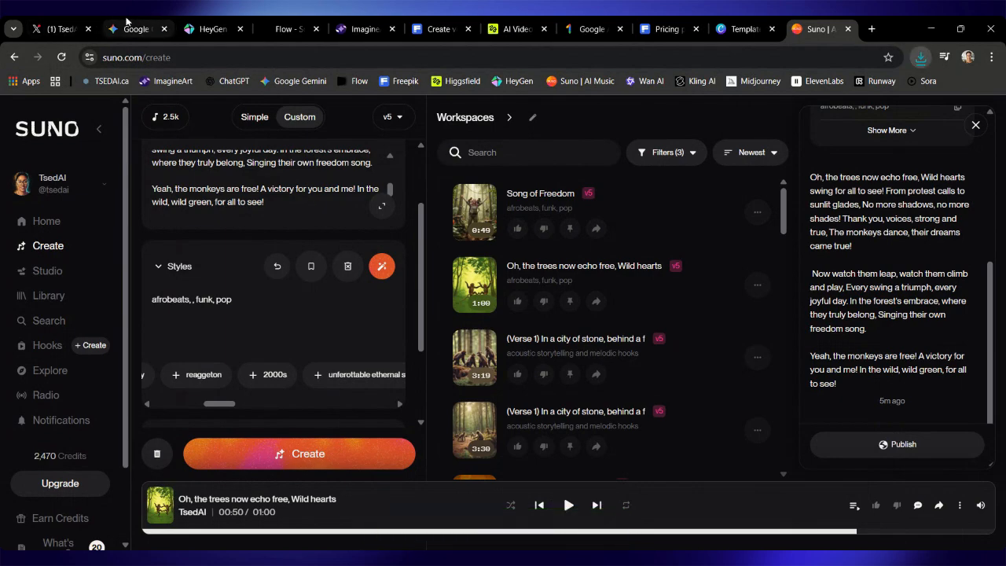
Switch to HeyGen and download the 27-second Quick Avatar Video of the pink-haired woman in the monkey T-shirt.
{"action": "left_click", "coordinate": [128, 25]}
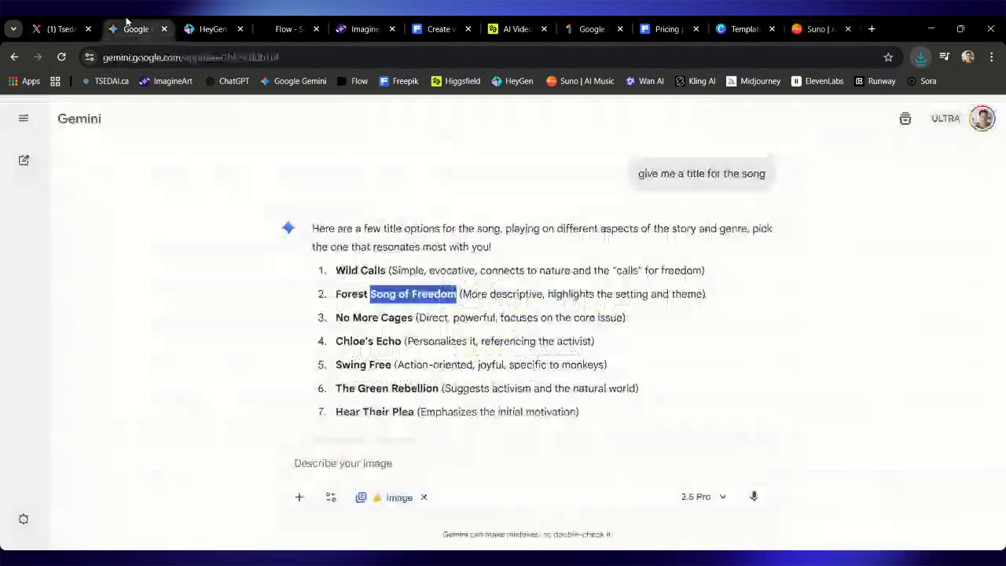
{"action": "left_click", "coordinate": [197, 29]}
{"action": "left_click", "coordinate": [35, 129]}
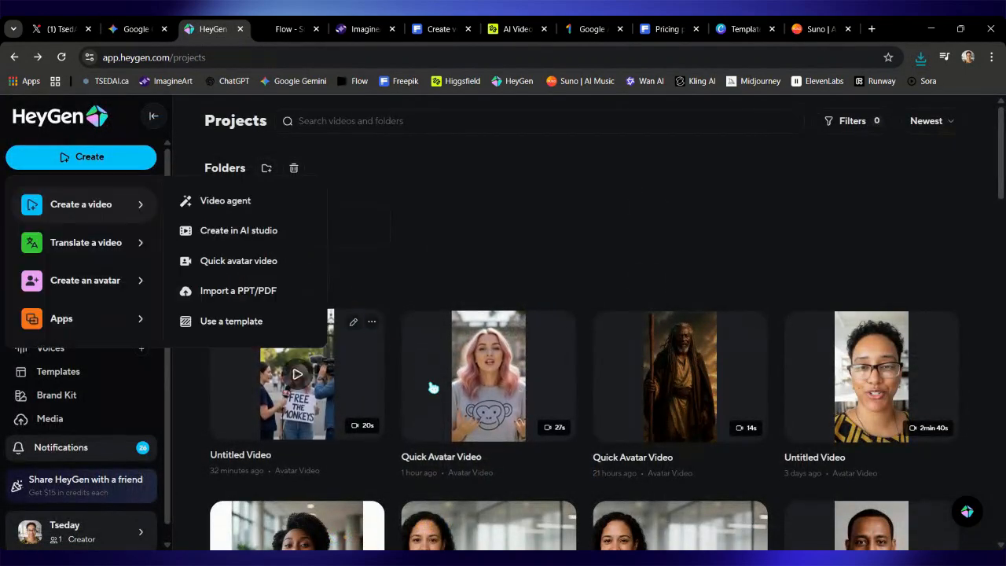
{"action": "left_click", "coordinate": [453, 393]}
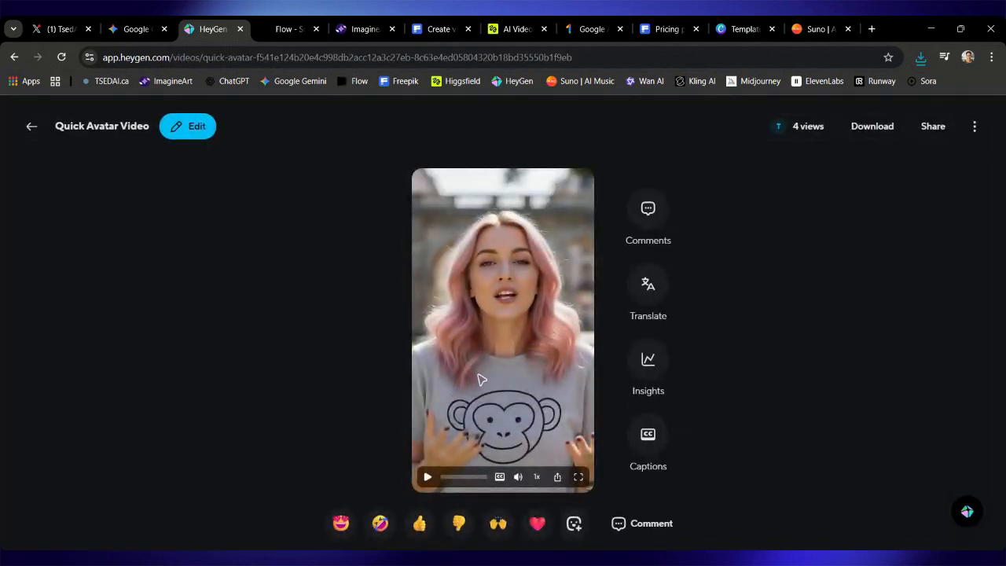
{"action": "left_click", "coordinate": [877, 126]}
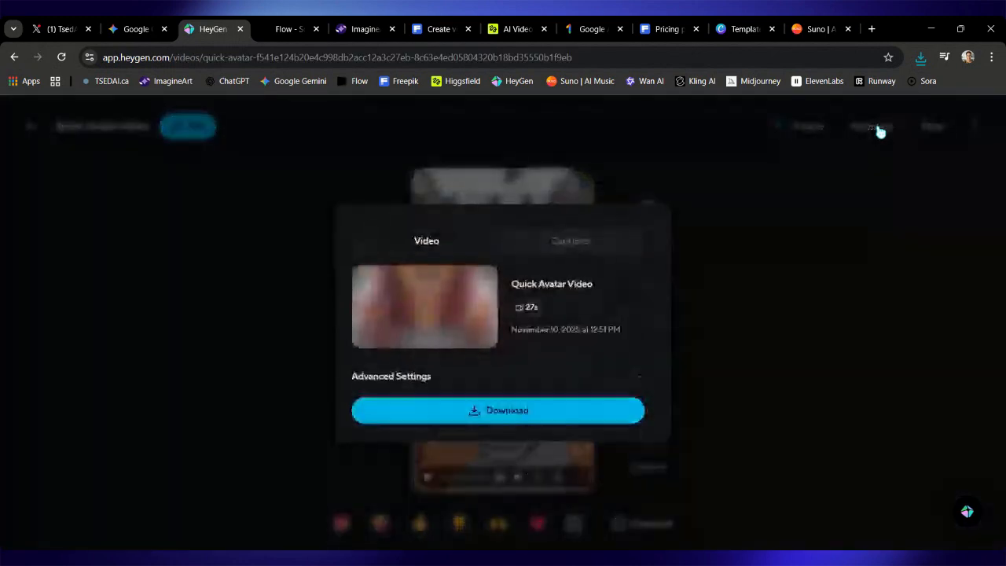
{"action": "left_click", "coordinate": [548, 414]}
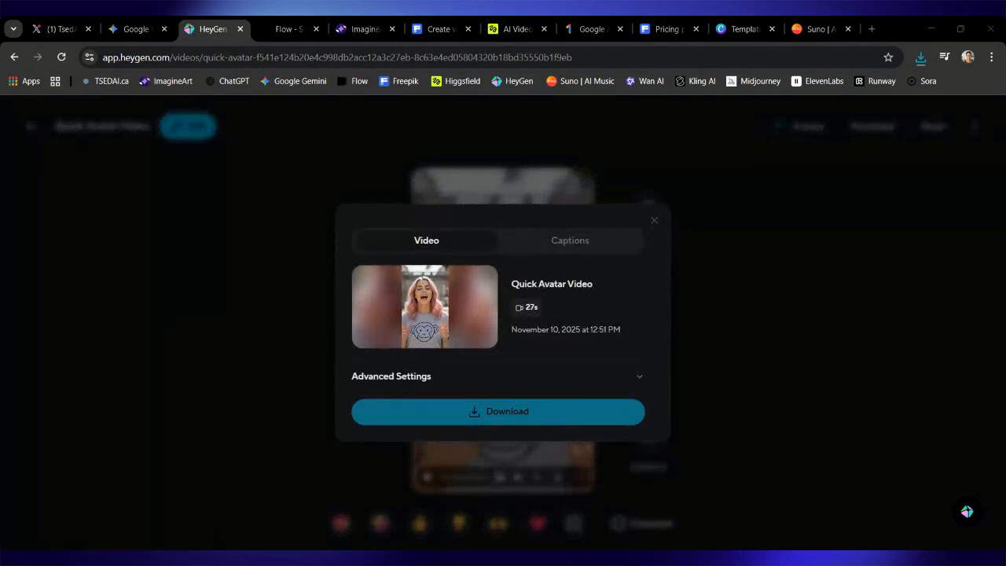
{"action": "key", "text": "Return"}
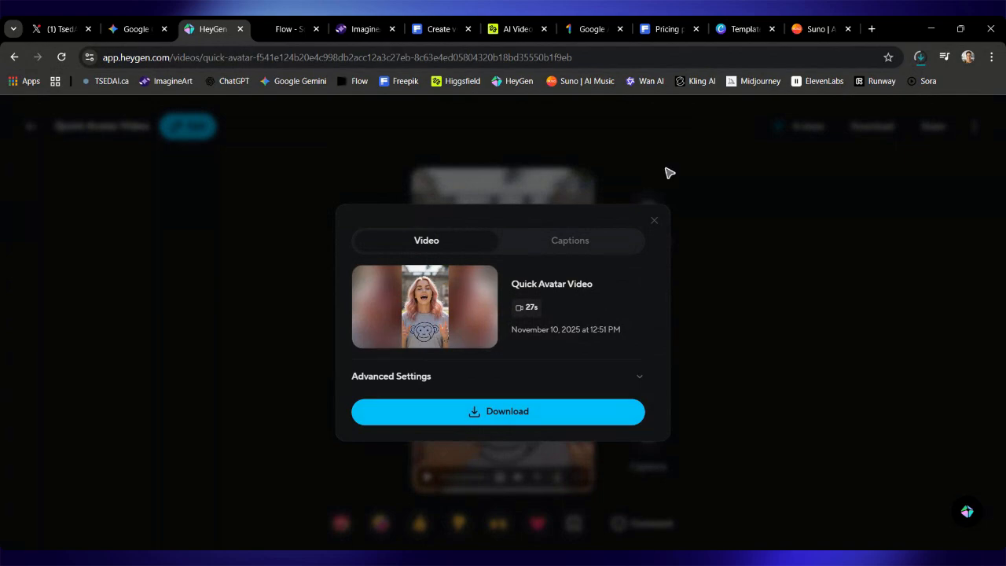
Switch to Canva and close the photo editor, discarding the unsaved changes to the forest image.
{"action": "left_click", "coordinate": [739, 29]}
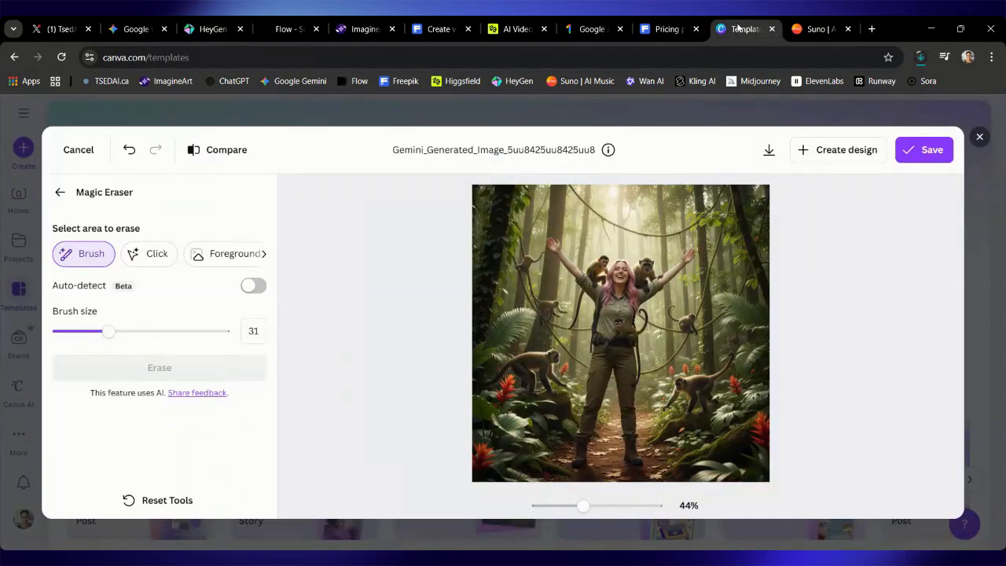
{"action": "left_click", "coordinate": [979, 138]}
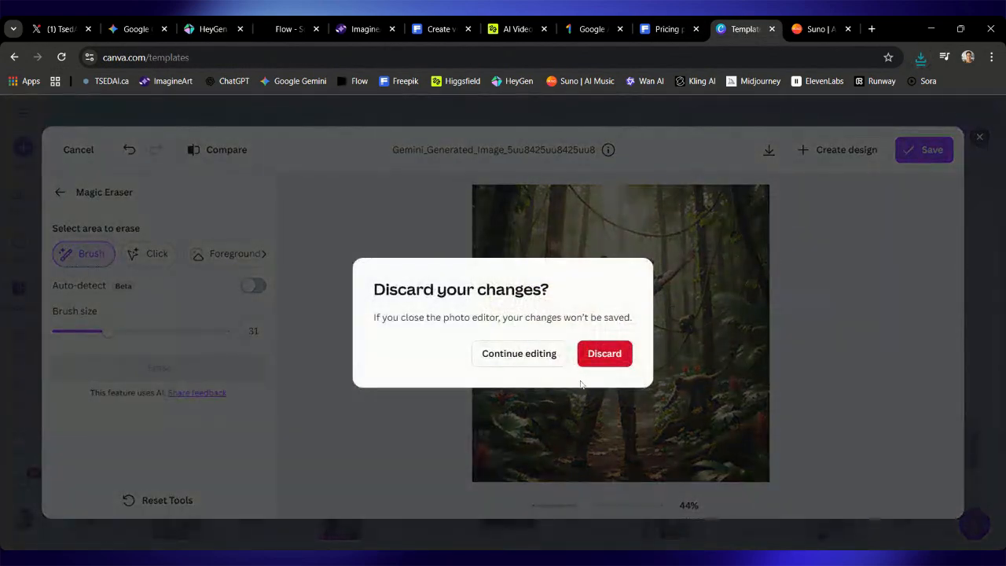
{"action": "left_click", "coordinate": [607, 350]}
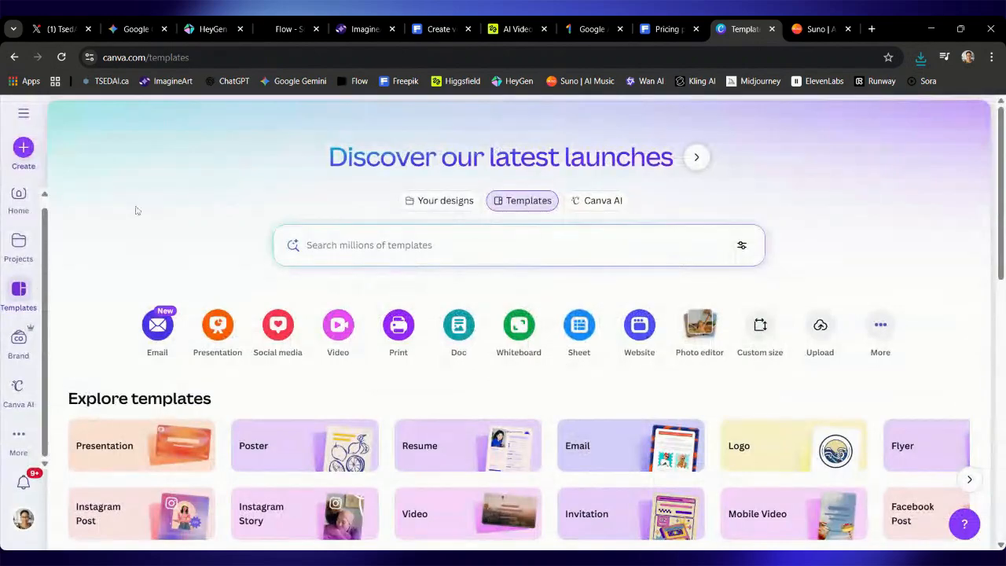
Create a new blank TikTok Video design from the social media formats.
{"action": "left_click", "coordinate": [23, 148]}
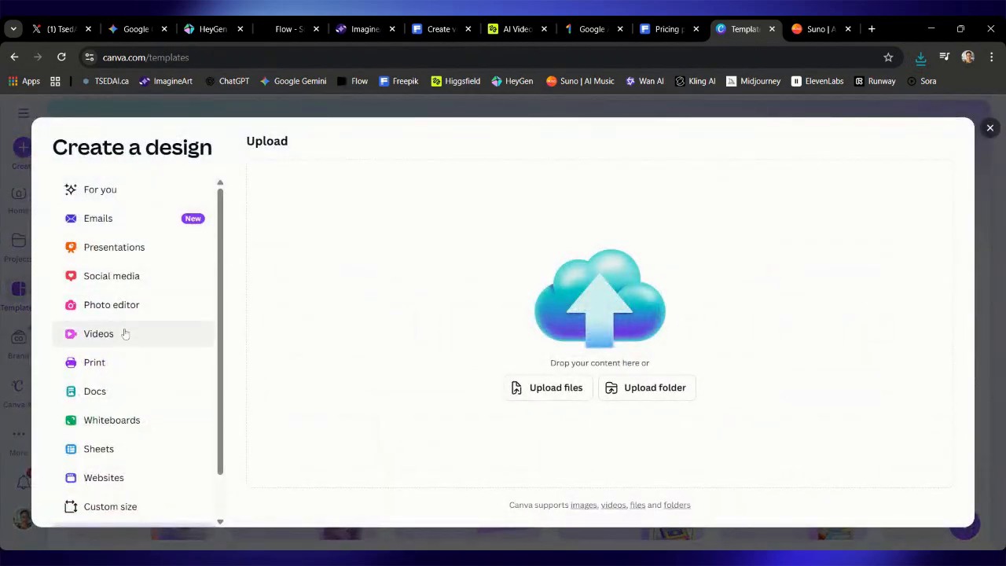
{"action": "left_click", "coordinate": [118, 276]}
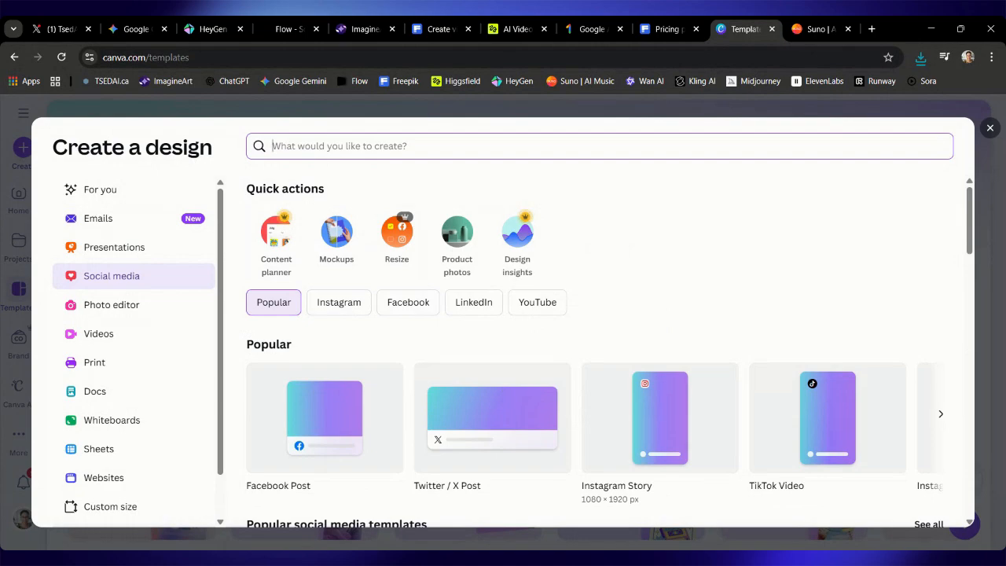
{"action": "left_click", "coordinate": [807, 448]}
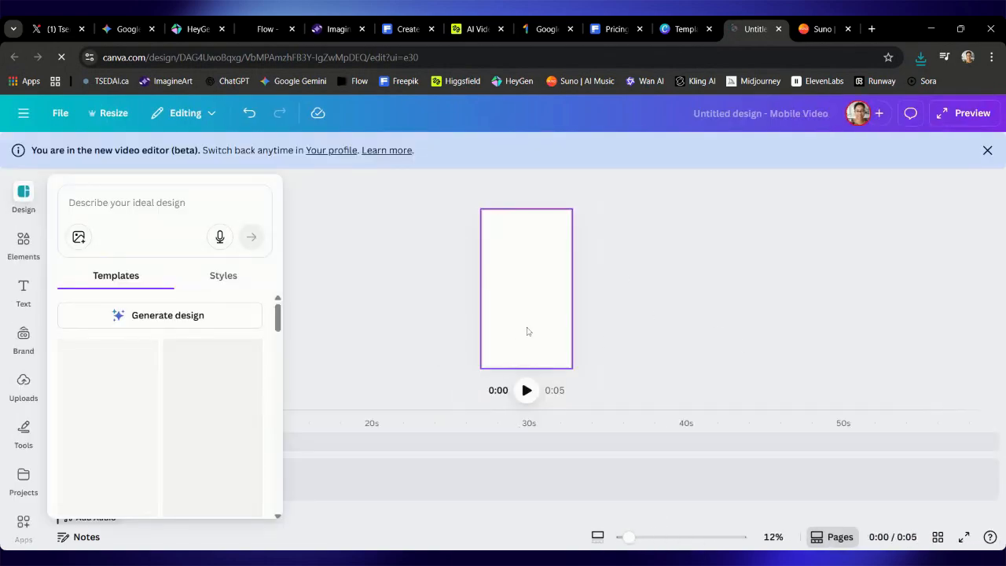
{"action": "left_click", "coordinate": [401, 335]}
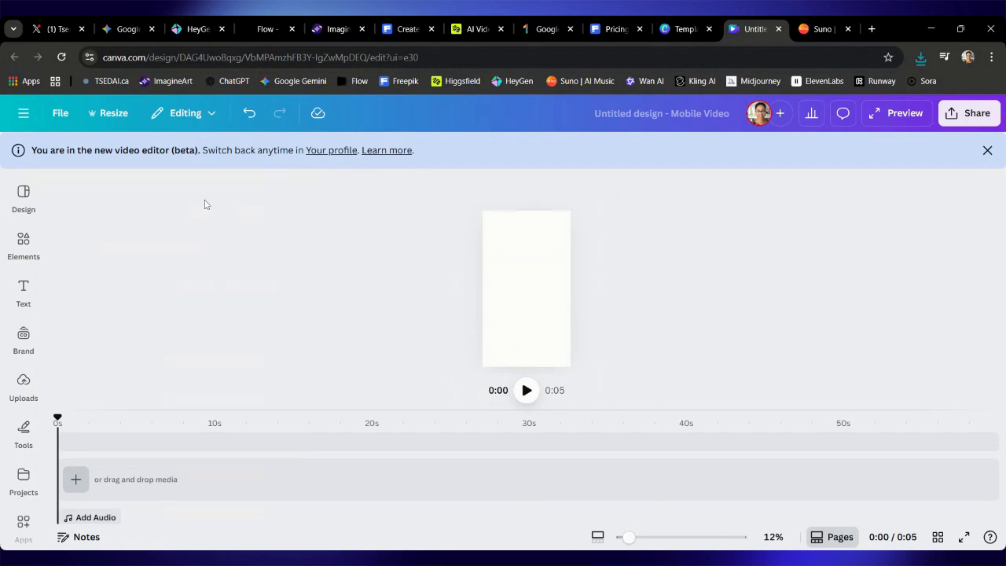
Upload the downloaded videos and add the pink-haired avatar video as the first clip on the timeline.
{"action": "left_click", "coordinate": [19, 297]}
{"action": "left_click", "coordinate": [23, 385]}
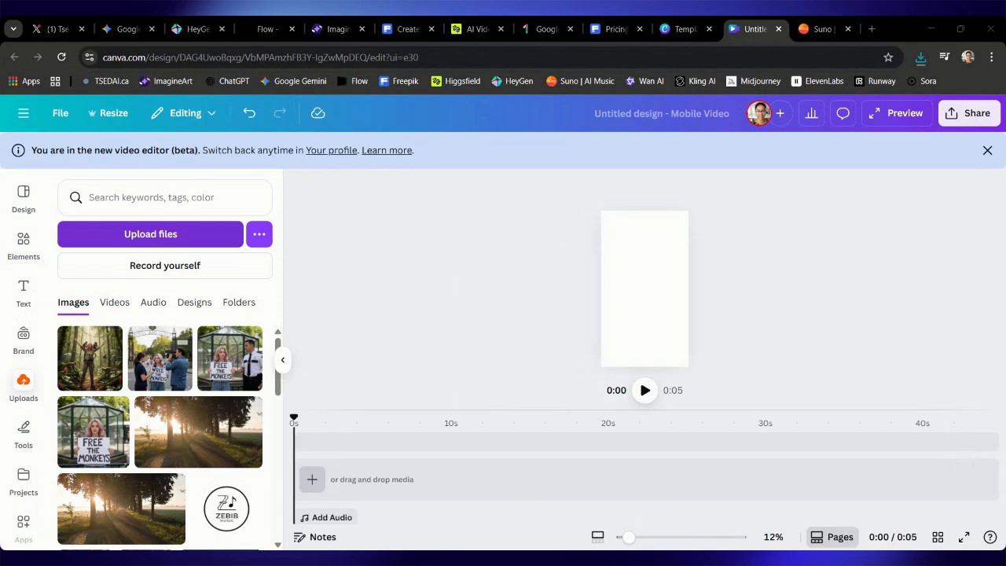
{"action": "left_click", "coordinate": [114, 301]}
{"action": "mouse_move", "coordinate": [251, 344]}
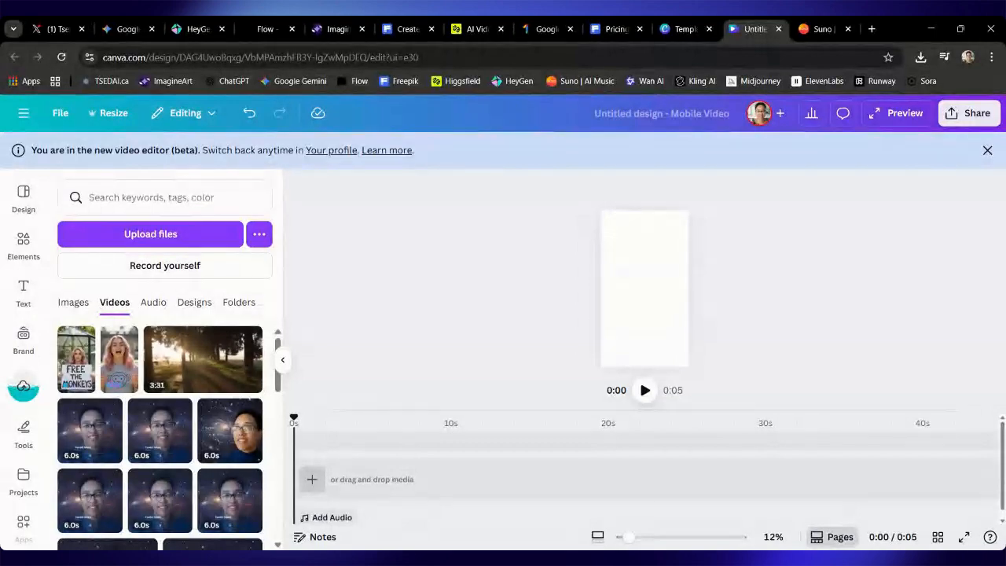
{"action": "left_click", "coordinate": [119, 368]}
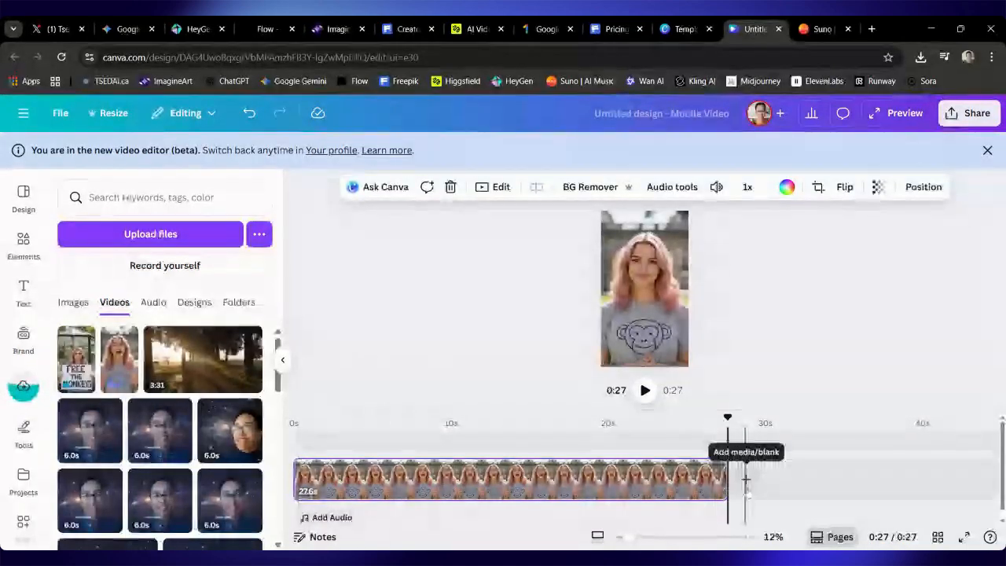
Add a blank page after the avatar clip and insert the "Free the Monkeys" video into the timeline.
{"action": "left_click", "coordinate": [746, 480]}
{"action": "left_click", "coordinate": [740, 447]}
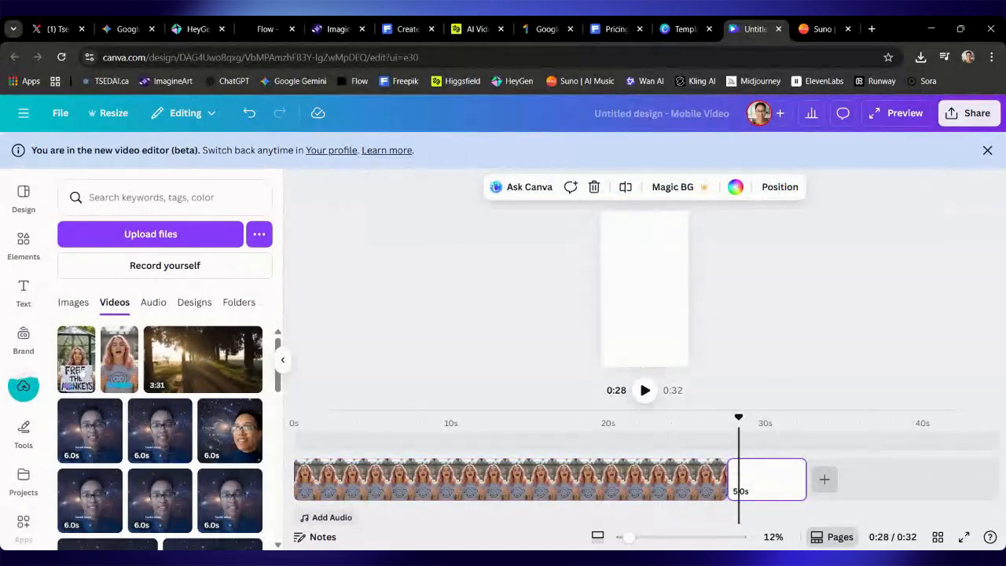
{"action": "left_click", "coordinate": [77, 358]}
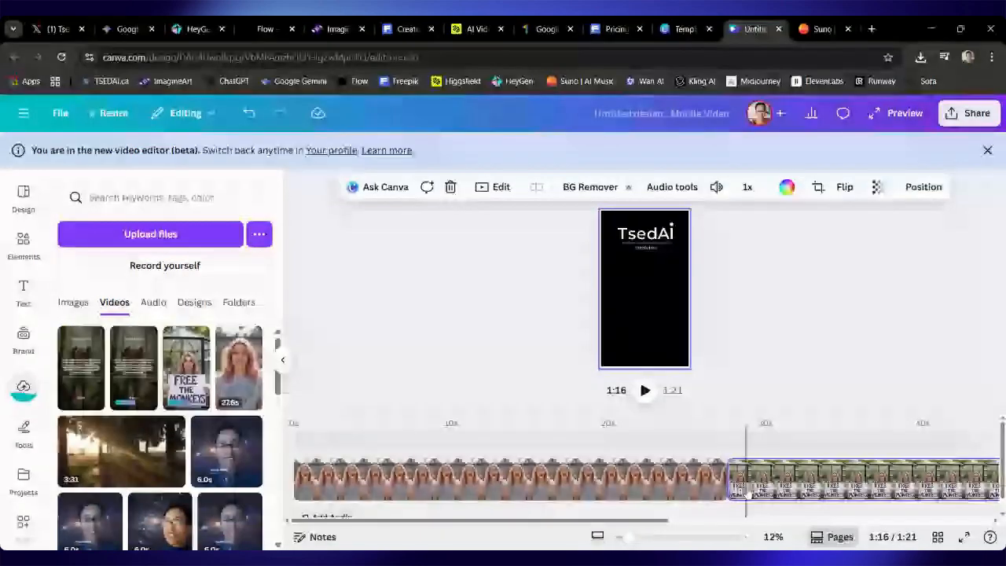
Add the "Song of Freedom" video at the end of the timeline and delete the blank 5-second page before it.
{"action": "scroll", "coordinate": [746, 480], "scroll_direction": "right", "scroll_amount": 5}
{"action": "left_click", "coordinate": [931, 483]}
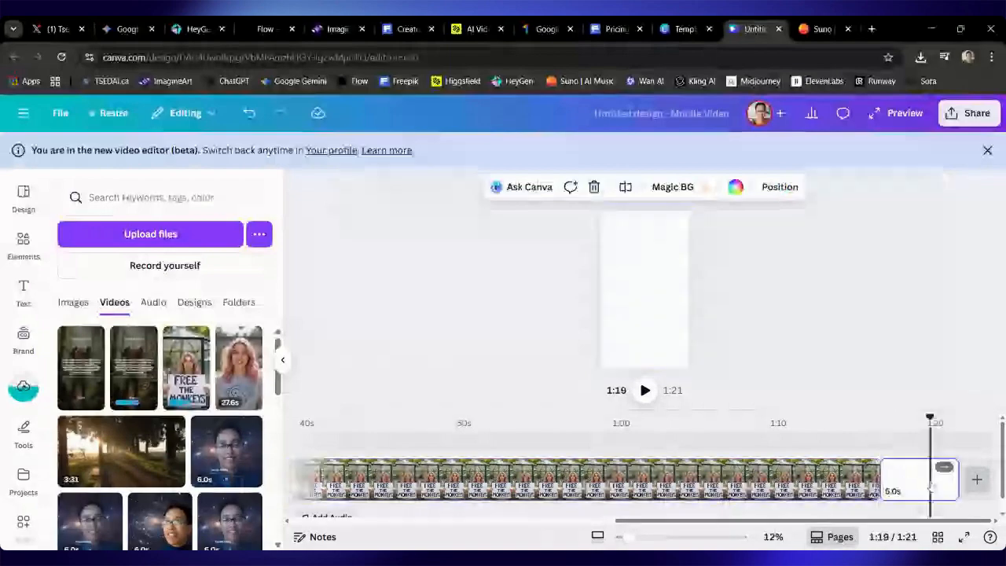
{"action": "left_click", "coordinate": [126, 379]}
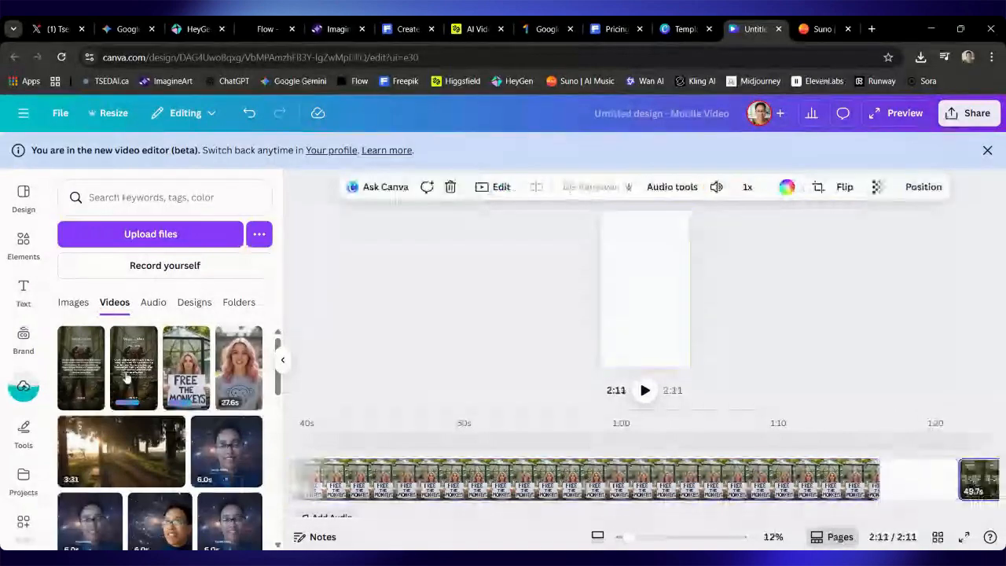
{"action": "left_click", "coordinate": [912, 484]}
{"action": "key", "text": "Delete"}
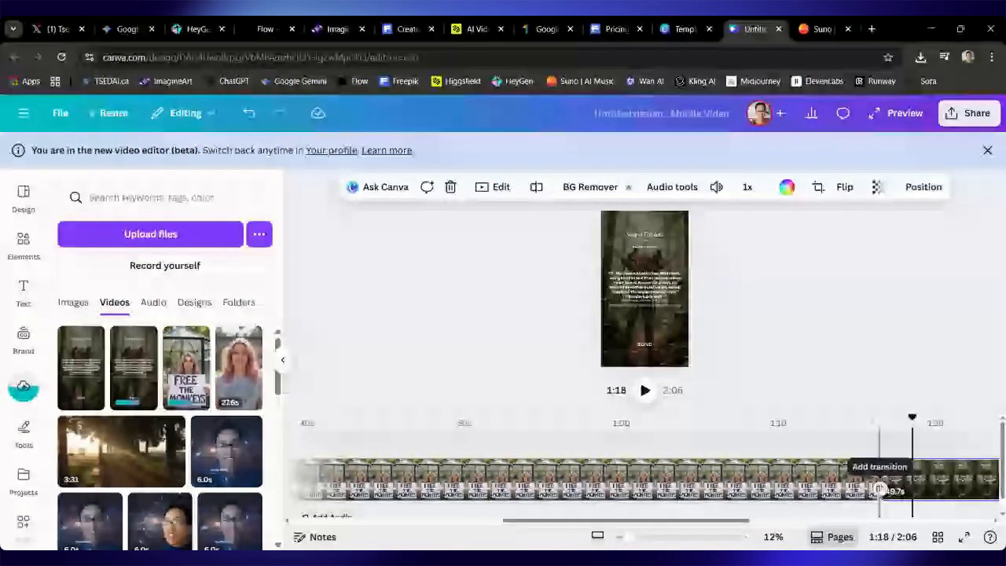
Apply a Chop transition before the "Song of Freedom" clip and a Circle Wipe between the avatar and "Free the Monkeys" clips.
{"action": "left_click", "coordinate": [879, 472]}
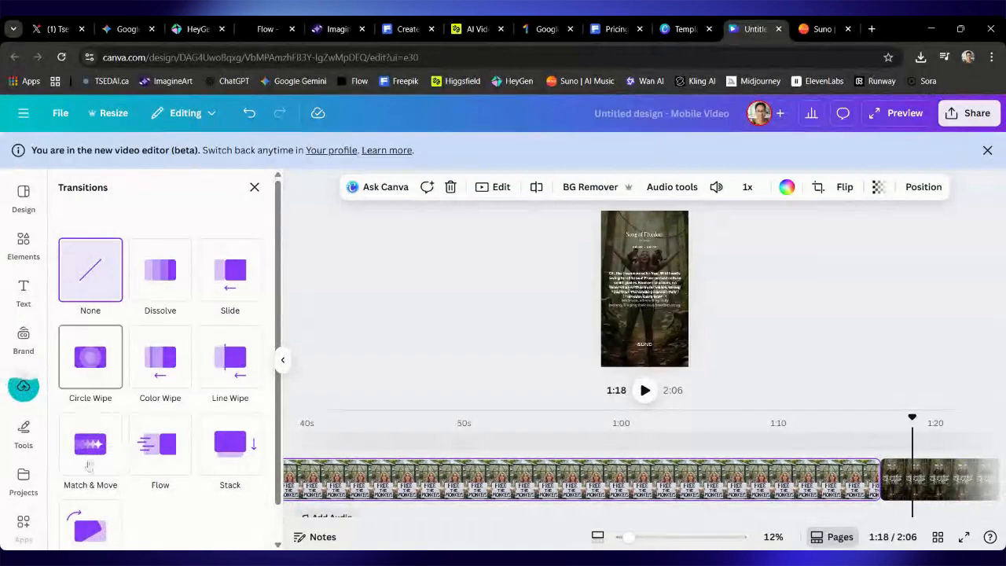
{"action": "left_click", "coordinate": [95, 519]}
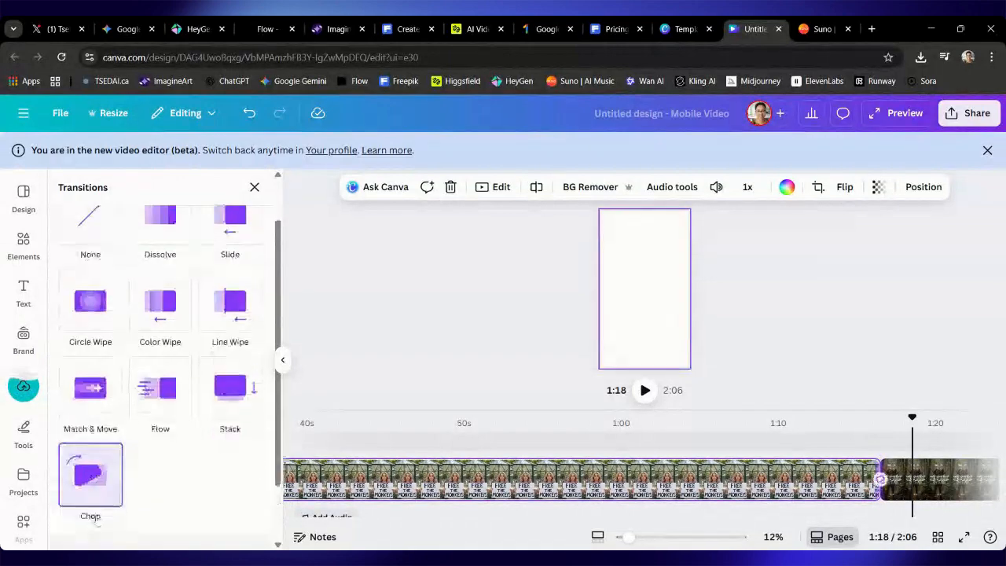
{"action": "scroll", "coordinate": [445, 480], "scroll_direction": "left", "scroll_amount": 5}
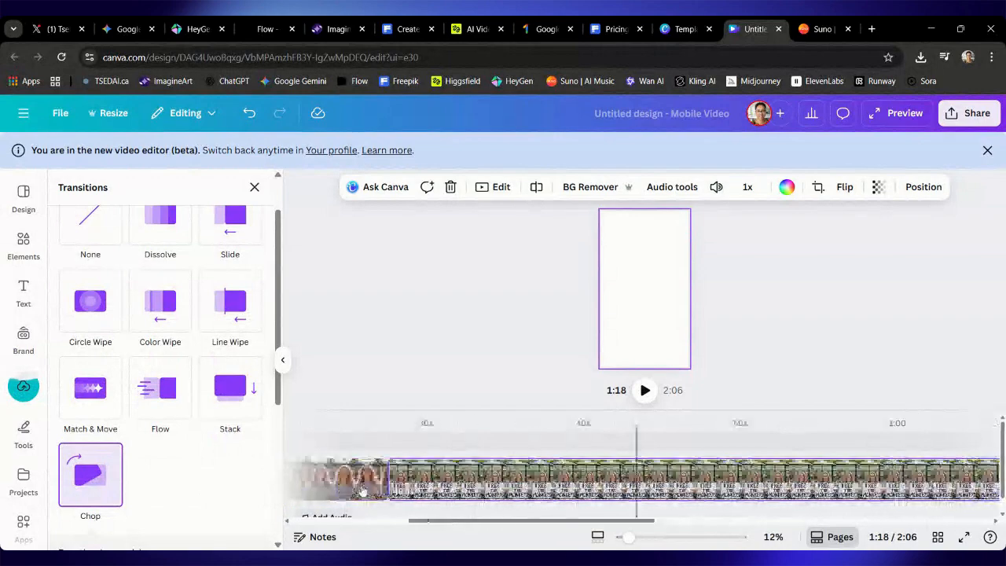
{"action": "left_click", "coordinate": [445, 489]}
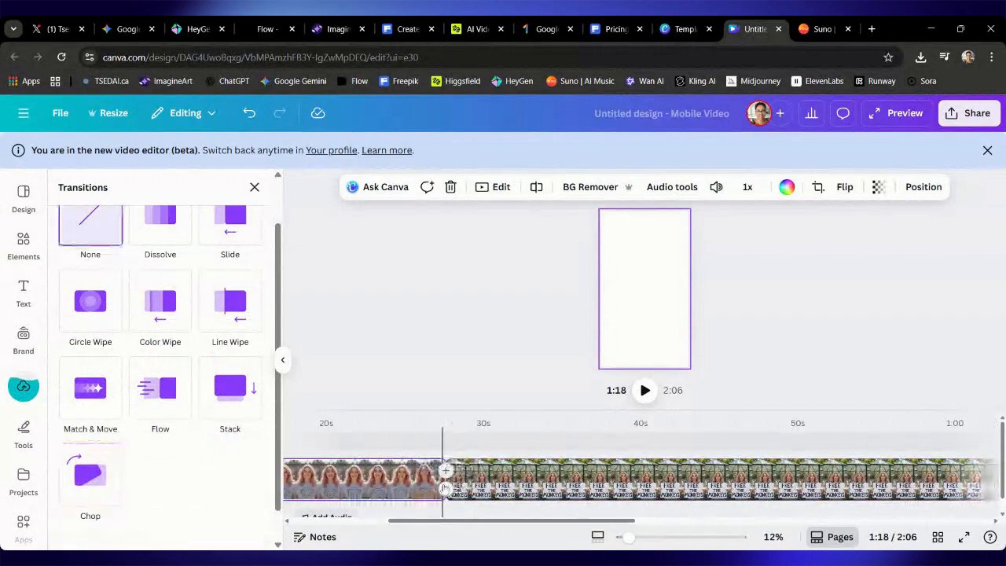
{"action": "left_click", "coordinate": [90, 316]}
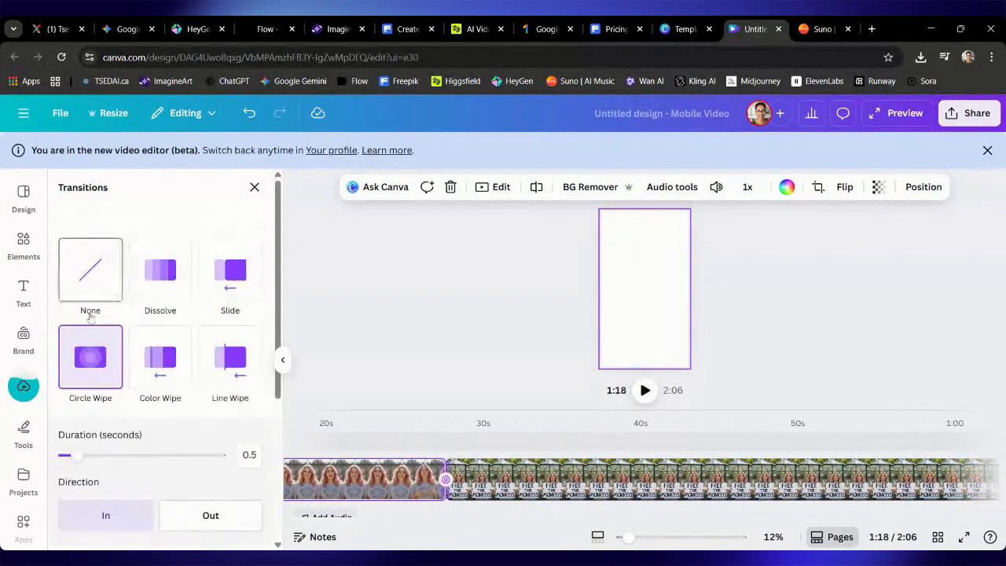
{"action": "left_click", "coordinate": [470, 364]}
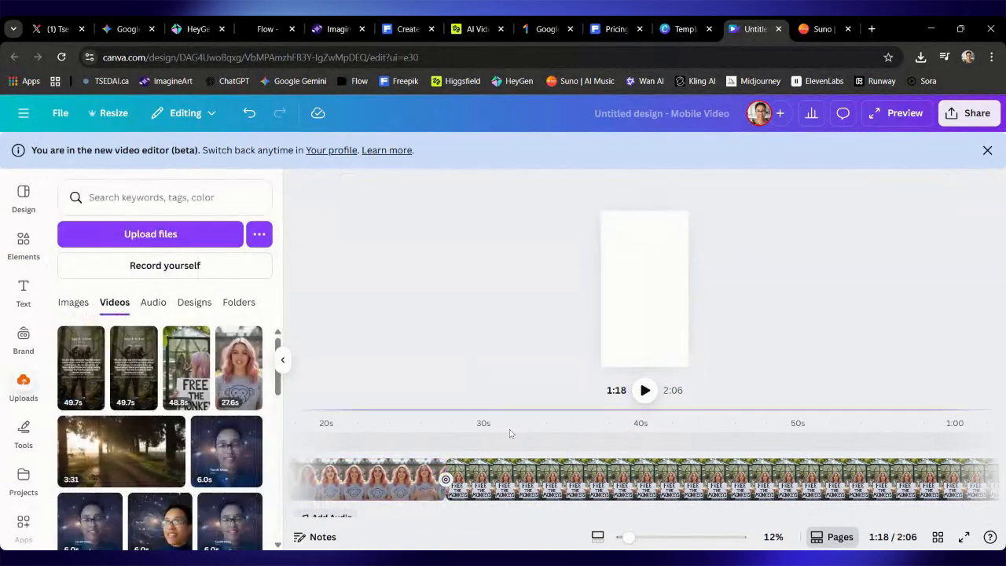
Preview the assembled video to check how the clips play, and close the preview.
{"action": "left_click", "coordinate": [896, 112]}
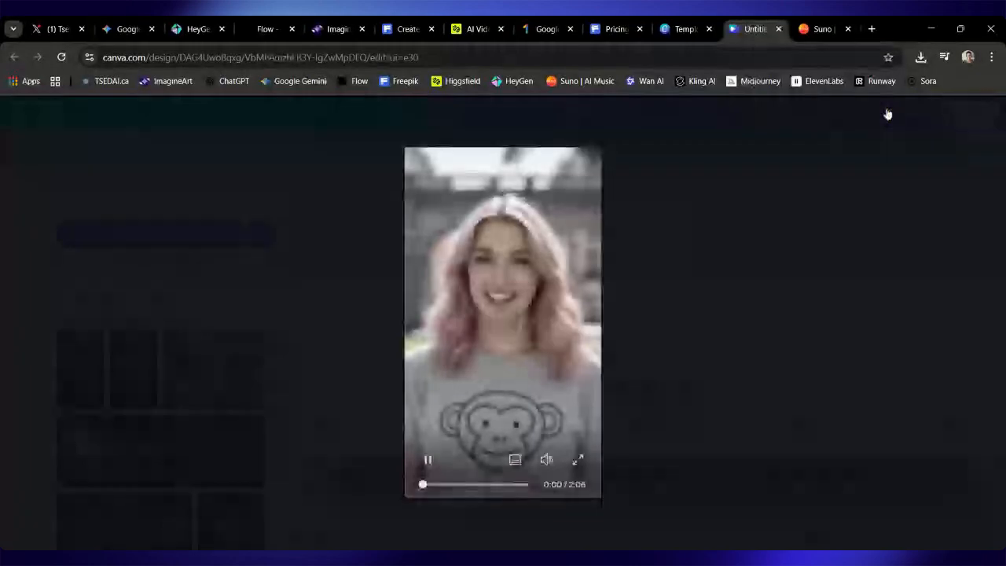
{"action": "left_click", "coordinate": [579, 456]}
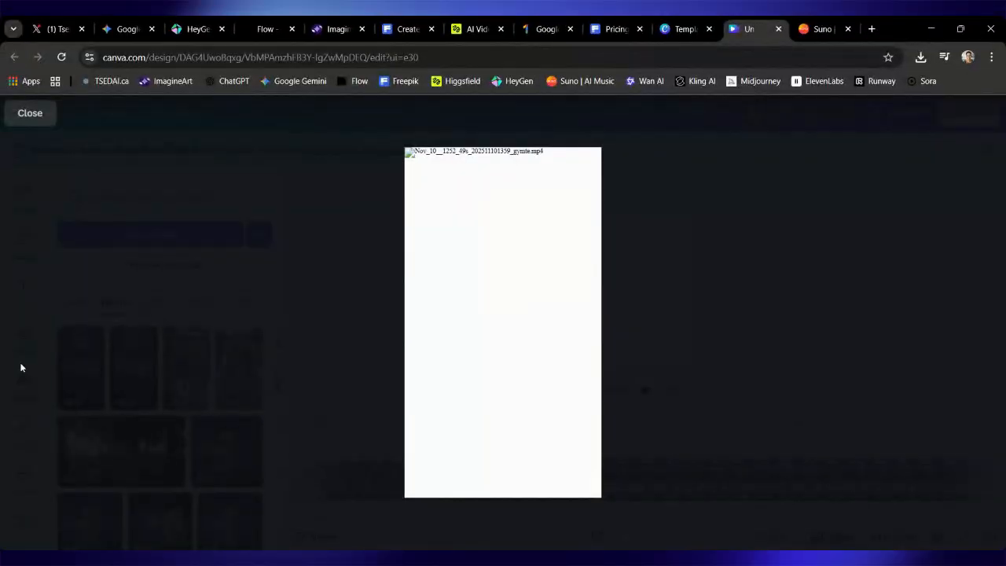
{"action": "left_click", "coordinate": [300, 371]}
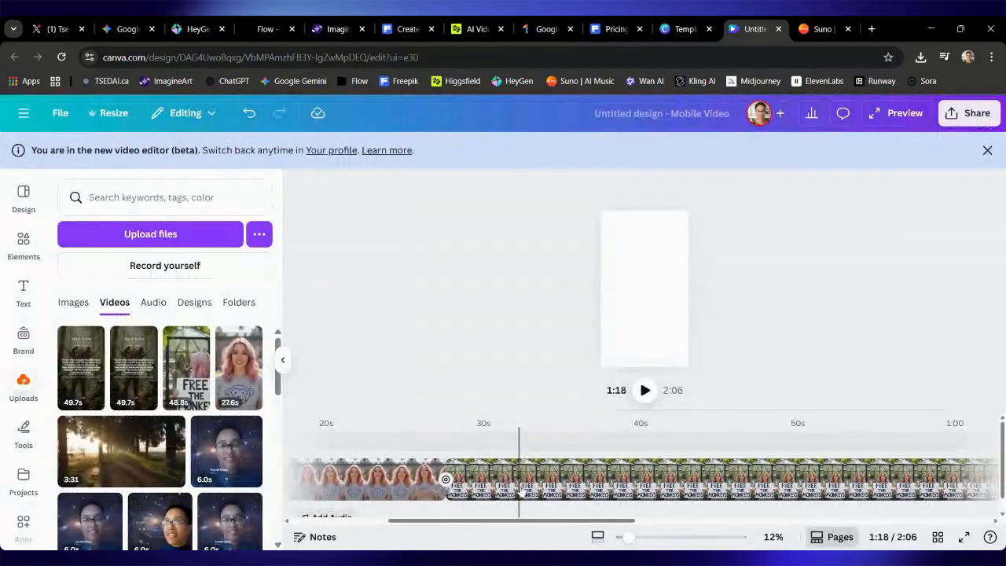
Delete the two clips following the avatar clip and add the uploaded 48.8-second "Free the Monkeys" video again in their place.
{"action": "left_click", "coordinate": [520, 491]}
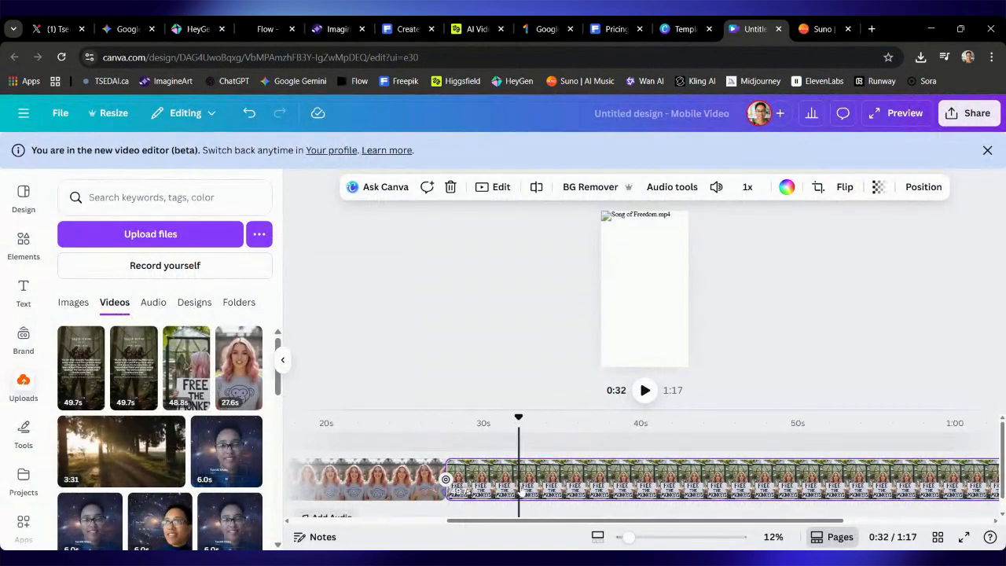
{"action": "key", "text": "Delete"}
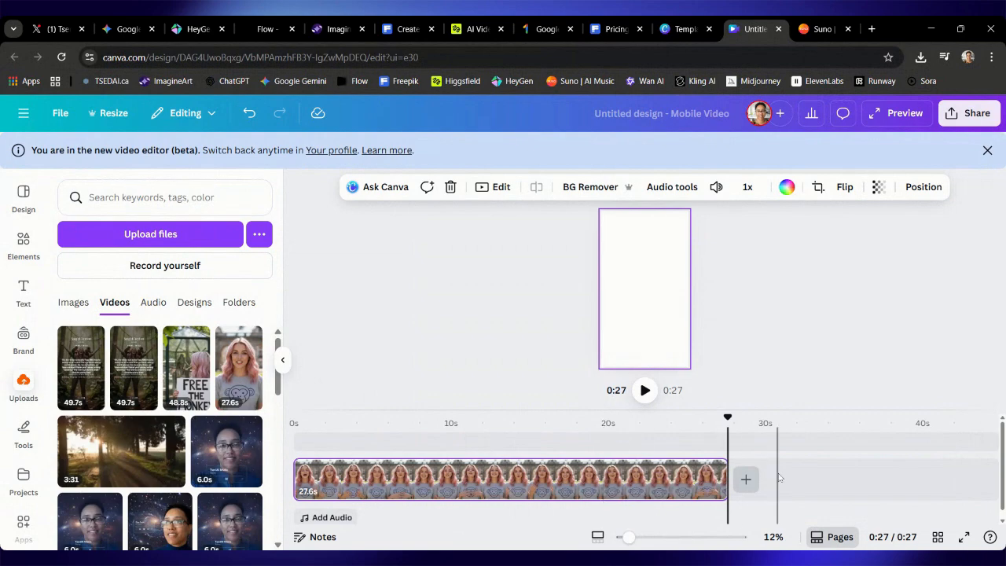
{"action": "left_click", "coordinate": [746, 478]}
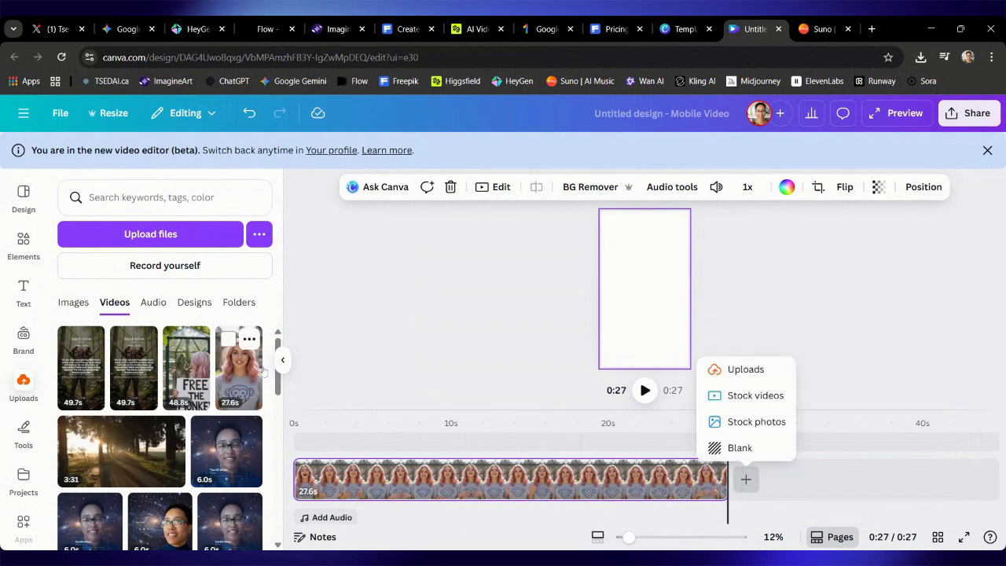
{"action": "left_click", "coordinate": [354, 377]}
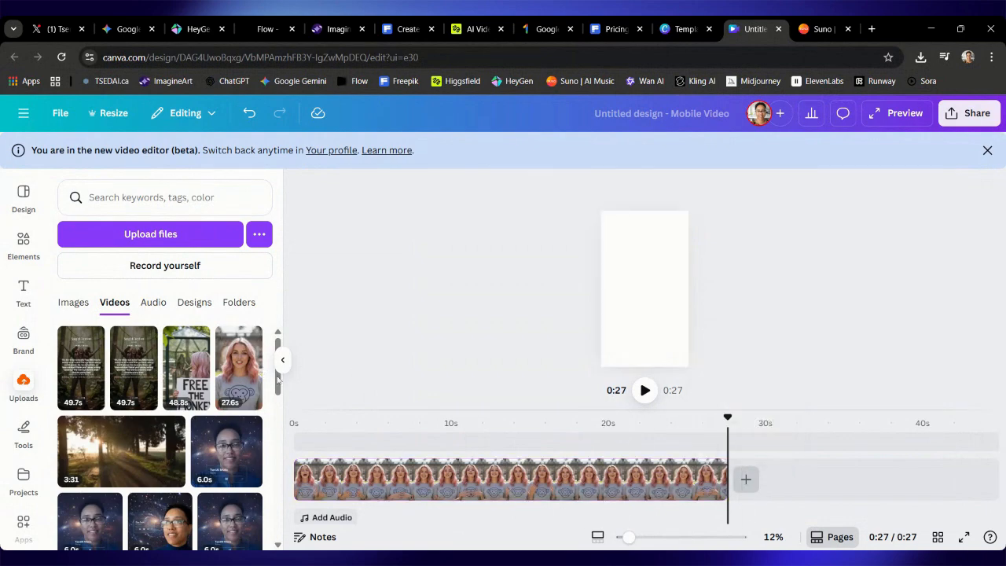
{"action": "left_click", "coordinate": [187, 390]}
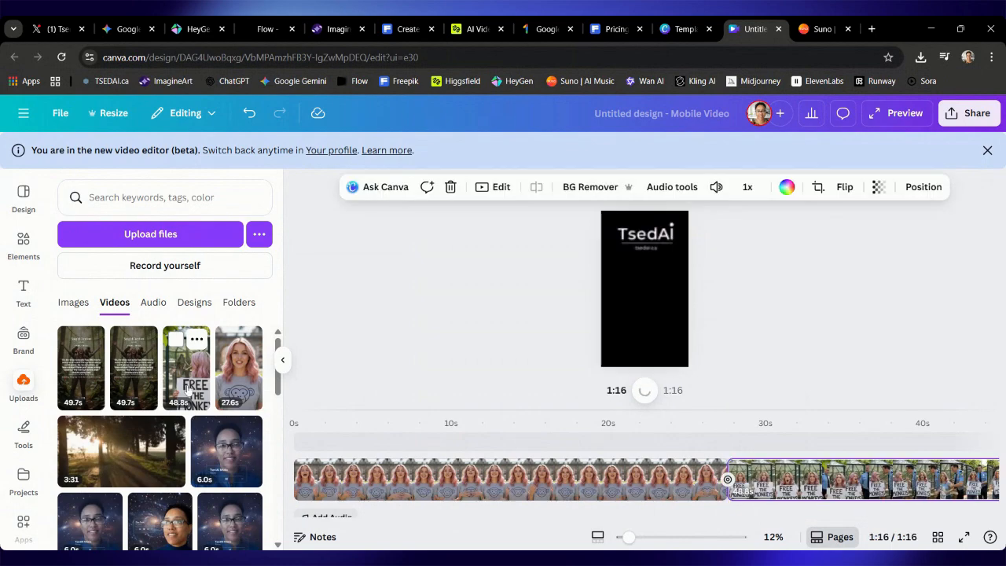
Add the uploaded 49.7-second "Song of Freedom" video at the end of the timeline and apply the Circle Wipe transition between all scenes.
{"action": "scroll", "coordinate": [770, 481], "scroll_direction": "right", "scroll_amount": 10}
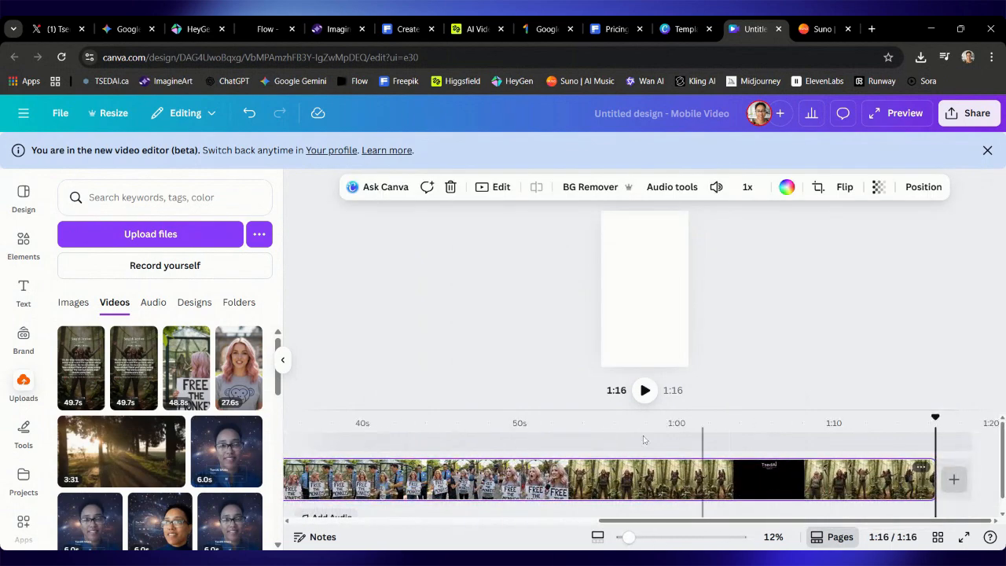
{"action": "left_click", "coordinate": [126, 382]}
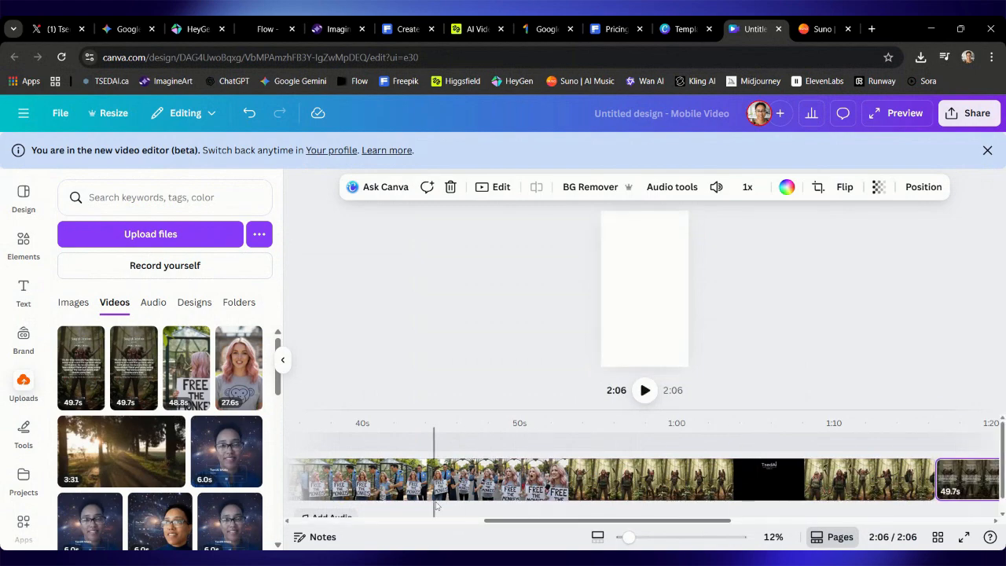
{"action": "scroll", "coordinate": [440, 488], "scroll_direction": "left", "scroll_amount": 5}
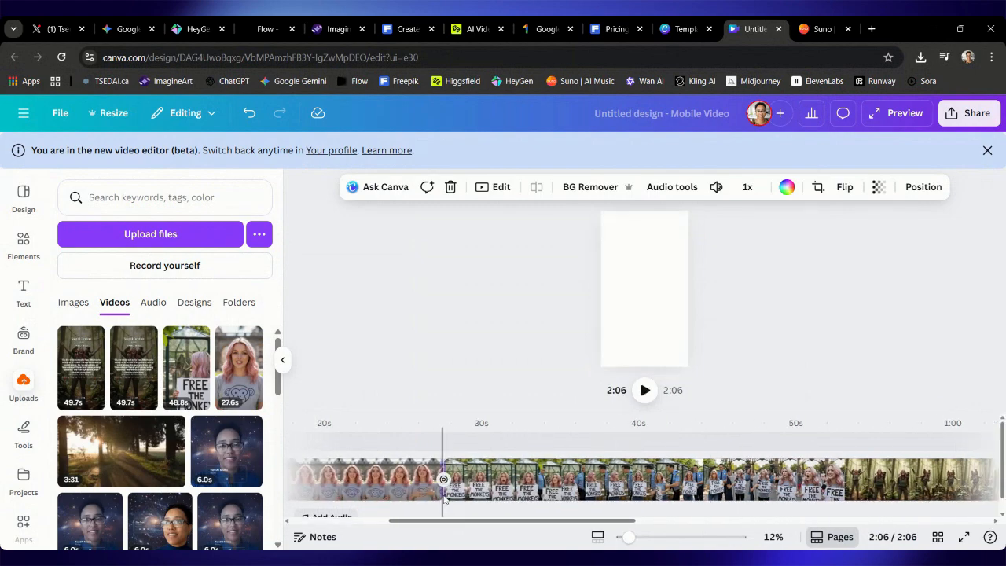
{"action": "left_click", "coordinate": [443, 481]}
{"action": "scroll", "coordinate": [155, 473], "scroll_direction": "down", "scroll_amount": 5}
{"action": "left_click", "coordinate": [148, 525]}
{"action": "scroll", "coordinate": [150, 511], "scroll_direction": "up", "scroll_amount": 3}
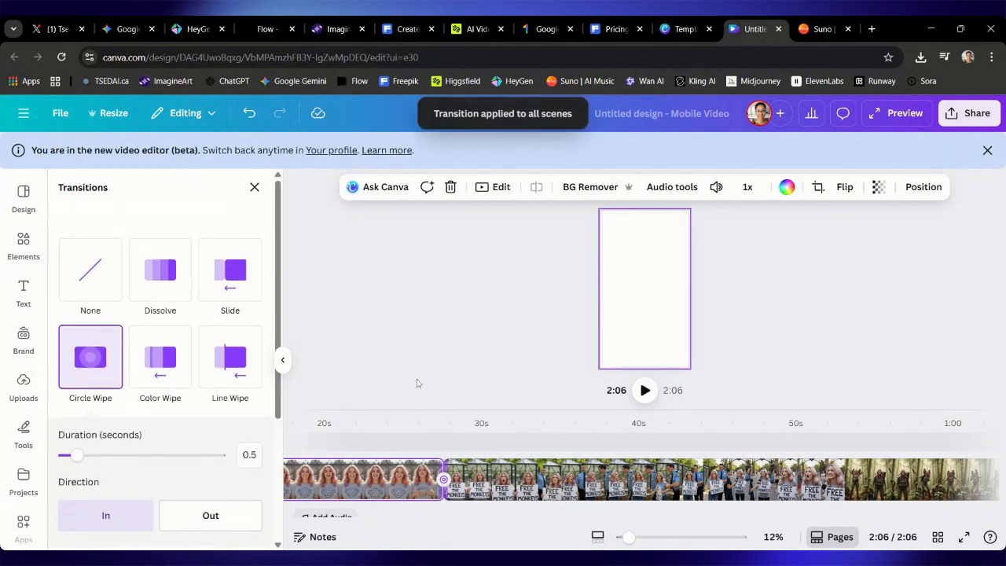
Preview the assembled video in full screen and stop playback in the forest dancing scene at 1:00.
{"action": "left_click", "coordinate": [911, 117]}
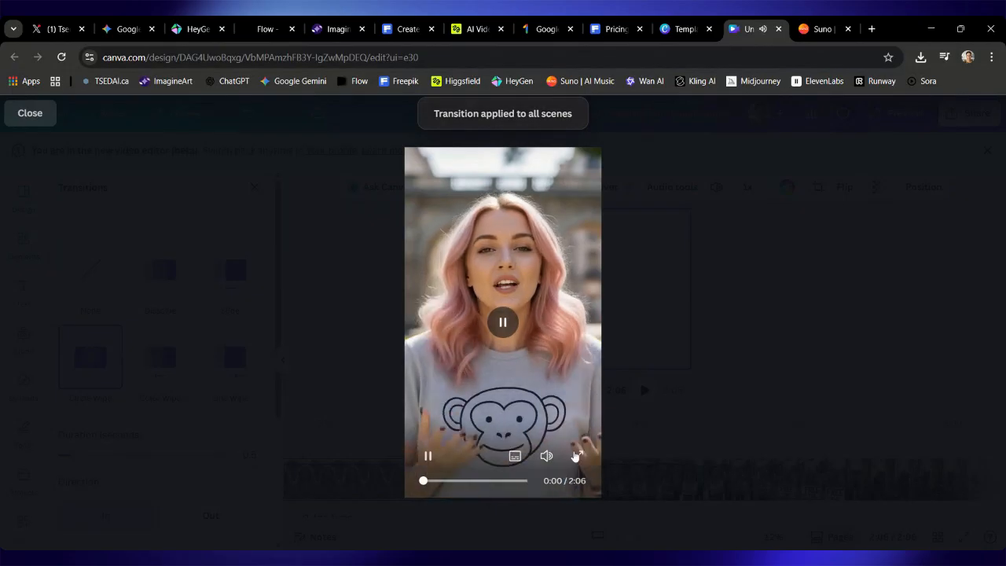
{"action": "left_click", "coordinate": [578, 455]}
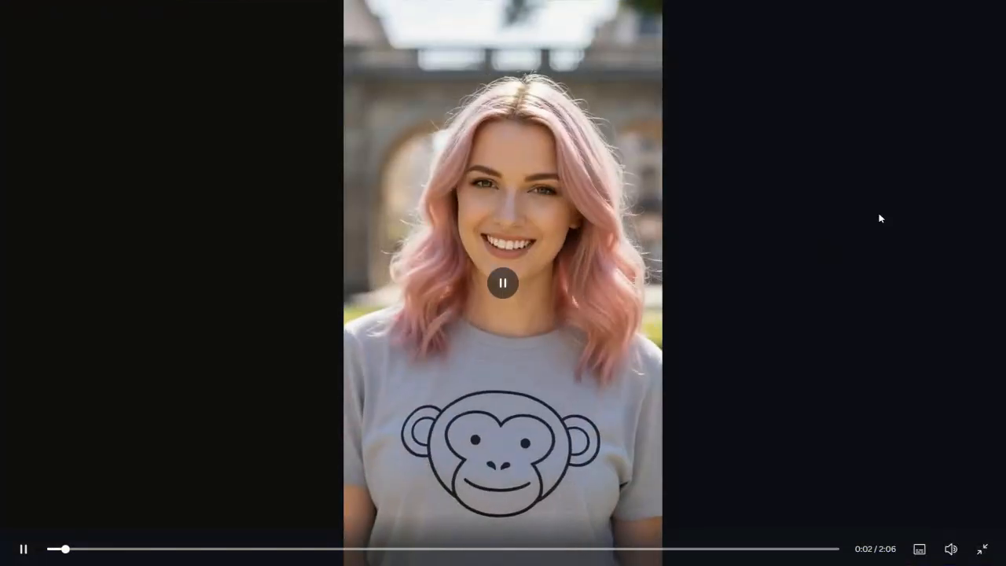
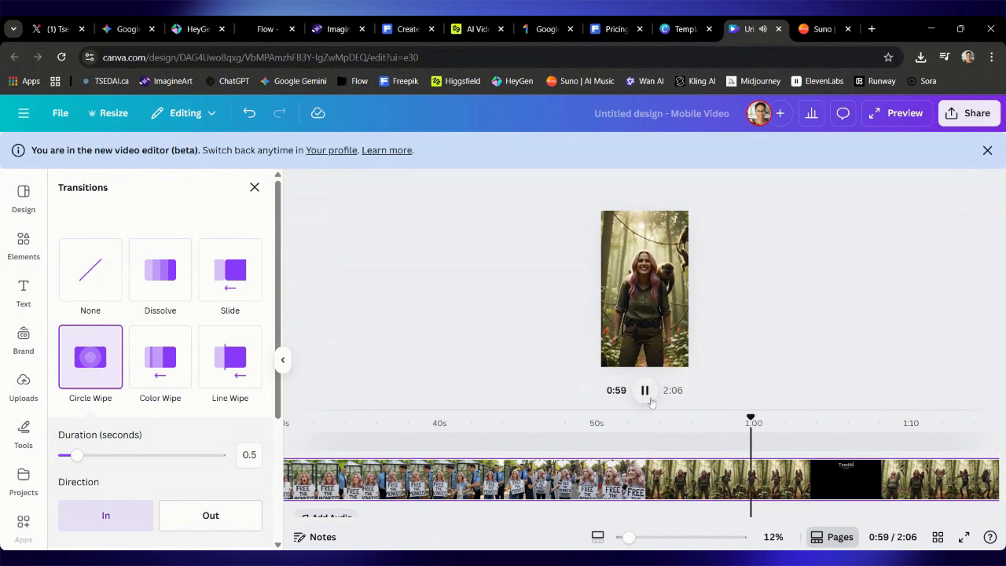
{"action": "left_click", "coordinate": [649, 398]}
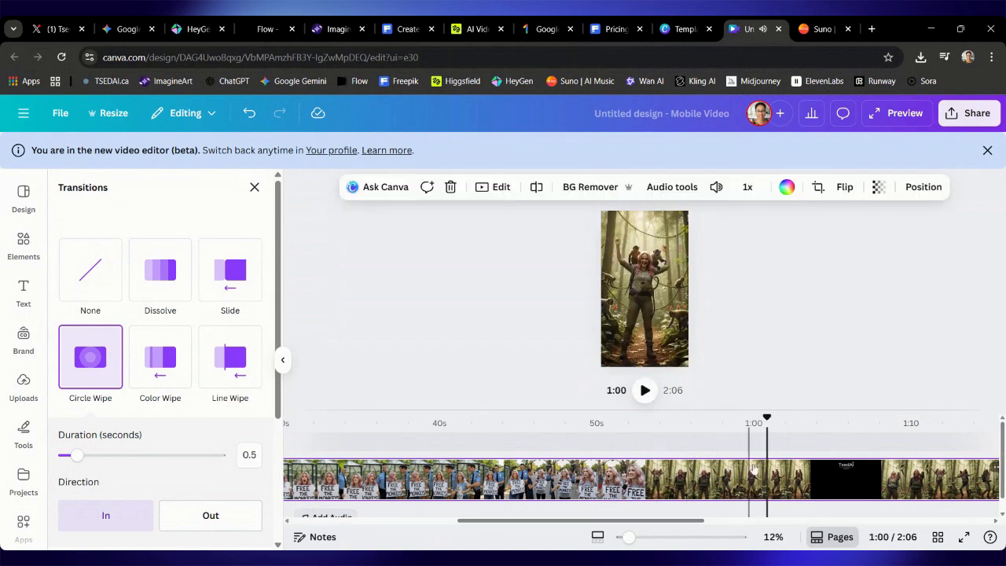
Split the "Free the Monkeys" clip at 1:00, where the dancing in the forest starts.
{"action": "left_click", "coordinate": [762, 487]}
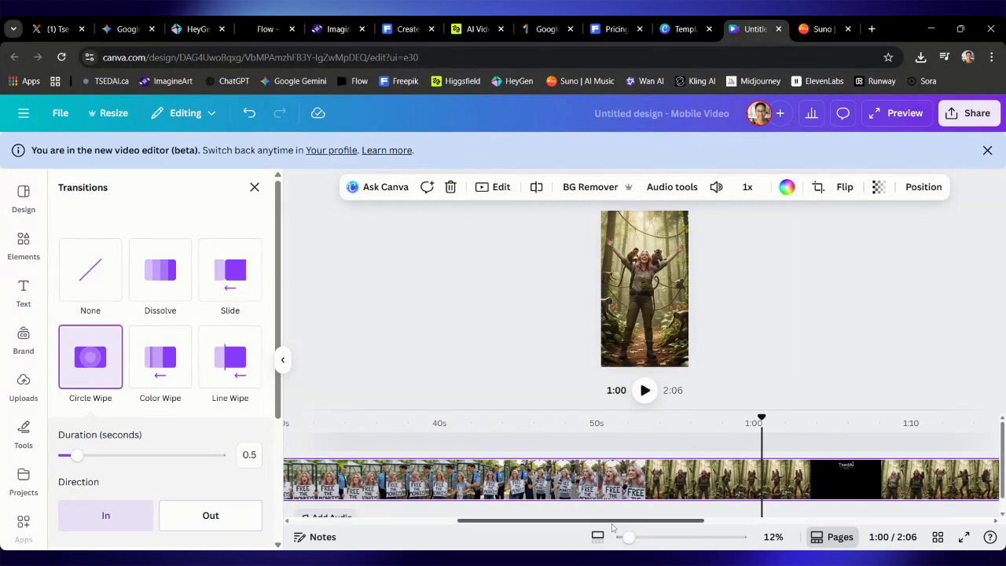
{"action": "mouse_move", "coordinate": [613, 524]}
{"action": "left_mouse_down"}
{"action": "mouse_move", "coordinate": [524, 525]}
{"action": "mouse_move", "coordinate": [666, 506]}
{"action": "left_mouse_up"}
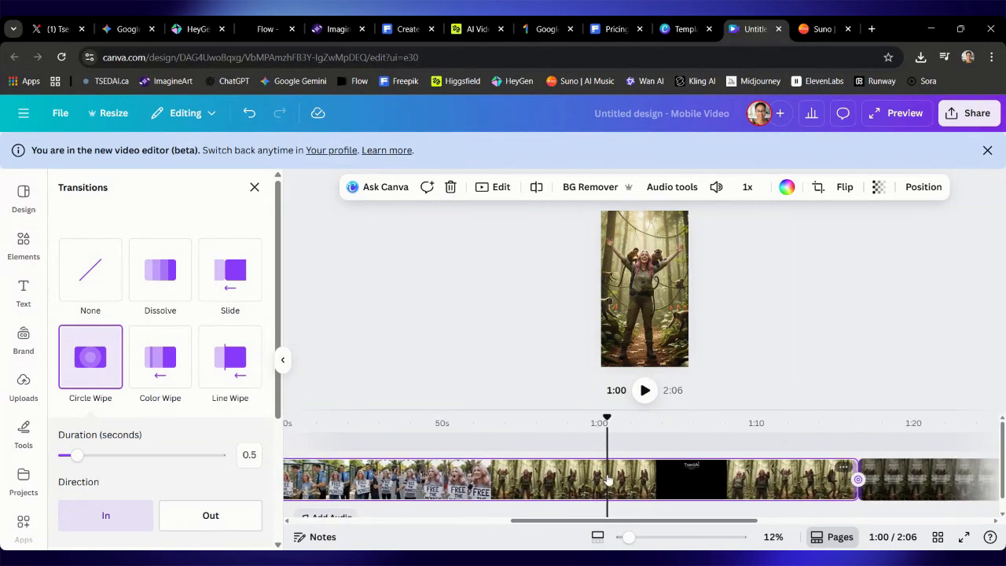
{"action": "right_click", "coordinate": [607, 480]}
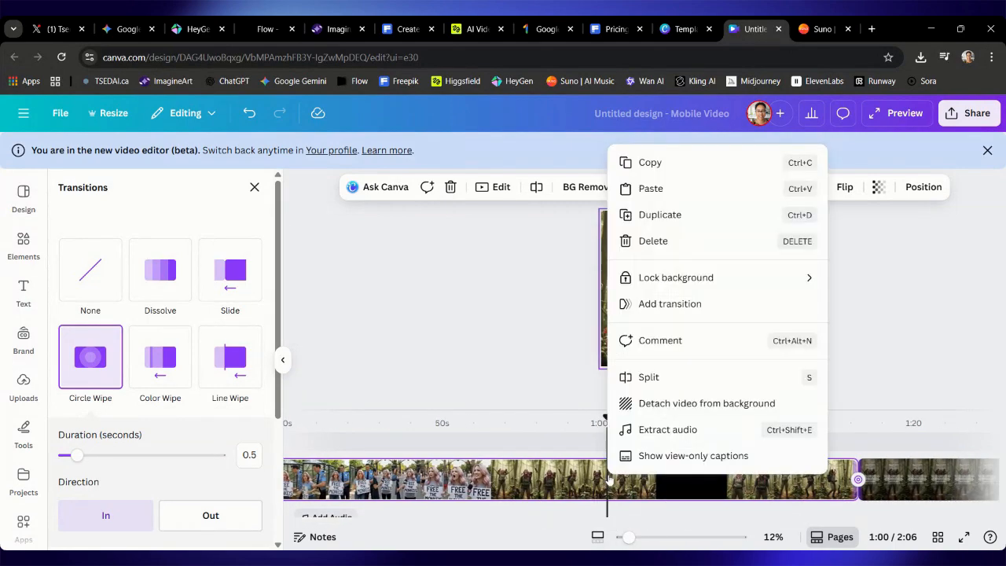
{"action": "left_click", "coordinate": [645, 378]}
Mute the 15.9-second forest clip that follows the split.
{"action": "left_click", "coordinate": [652, 477]}
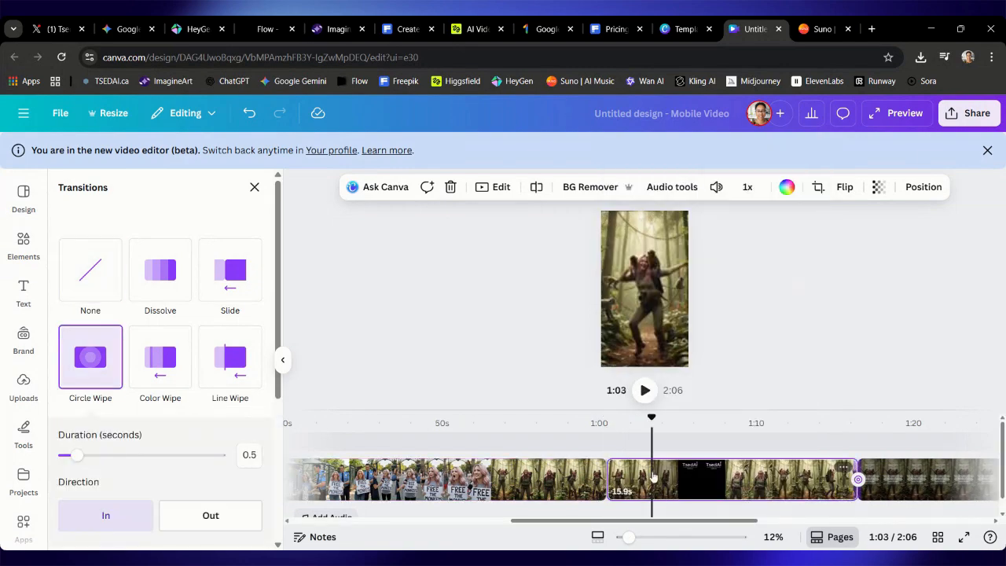
{"action": "left_click", "coordinate": [716, 186]}
{"action": "left_click", "coordinate": [638, 227]}
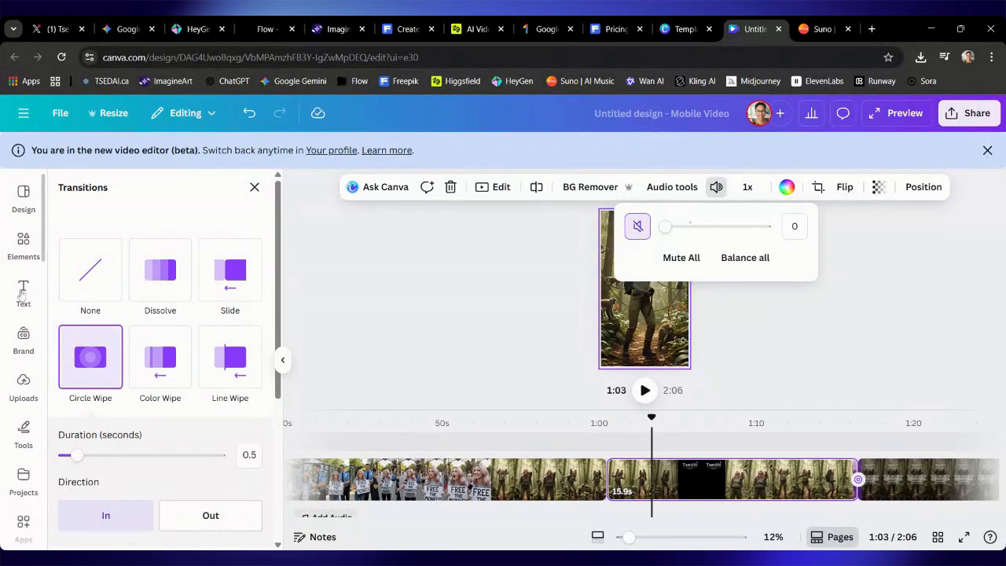
Upload the audio file "Oh, the trees now echo free, Wild hearts.mp3" to the uploaded audio files.
{"action": "left_click", "coordinate": [12, 389]}
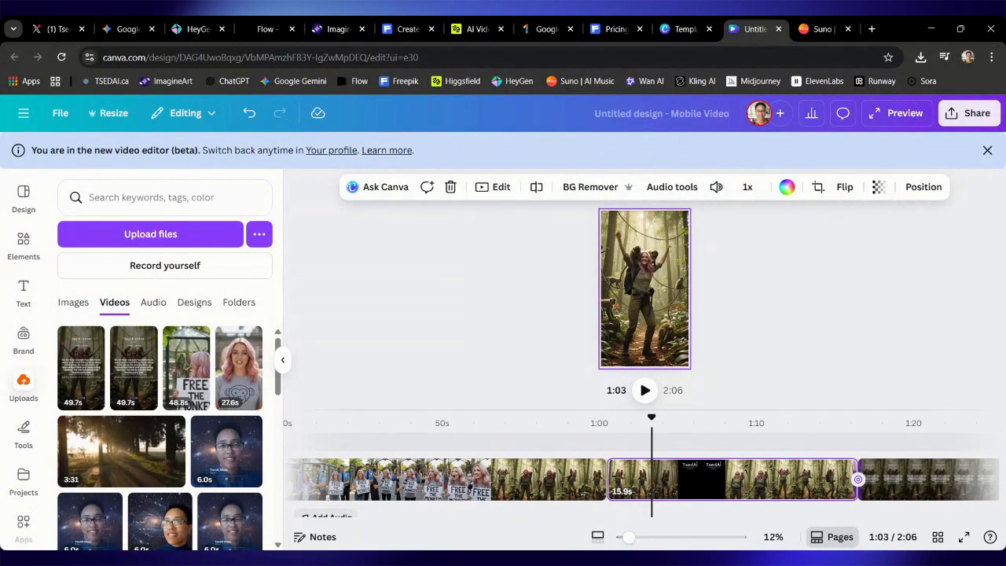
{"action": "left_click", "coordinate": [153, 303]}
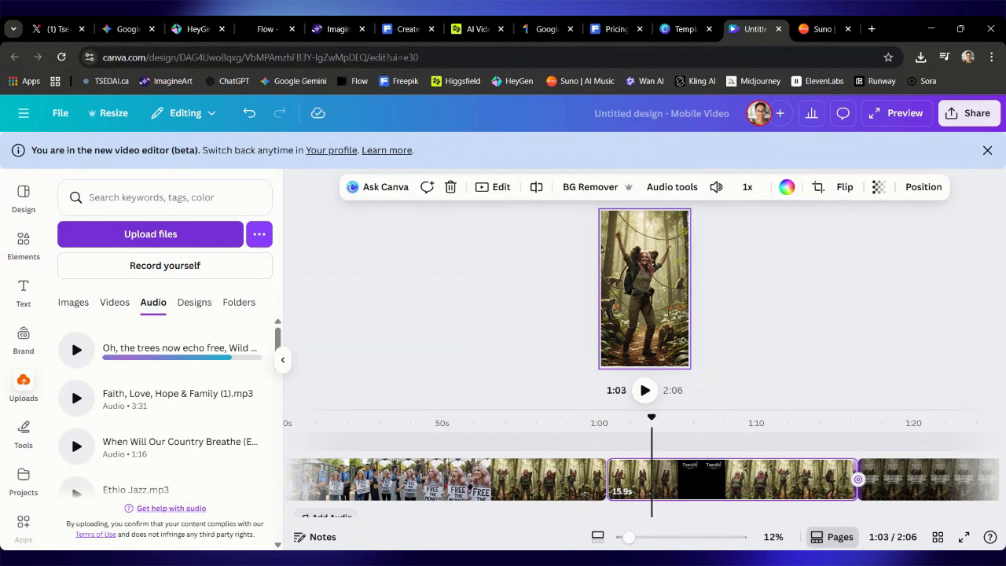
Step through frames of the muted 15.9-second forest clip to examine its scenes.
{"action": "left_click", "coordinate": [709, 488]}
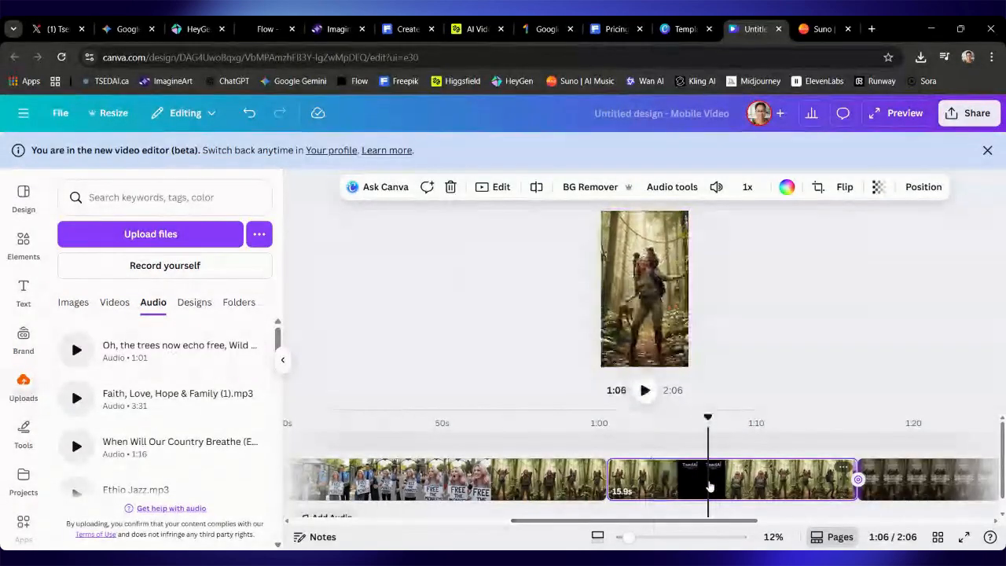
{"action": "left_click", "coordinate": [752, 481]}
{"action": "left_click", "coordinate": [716, 481]}
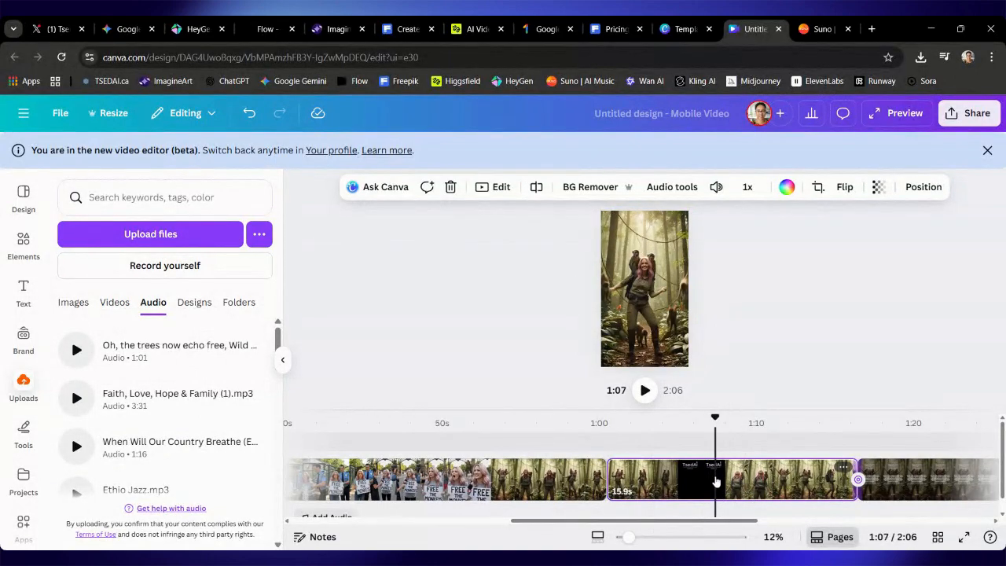
{"action": "left_click", "coordinate": [814, 484]}
{"action": "left_click", "coordinate": [828, 487]}
{"action": "left_click", "coordinate": [771, 488]}
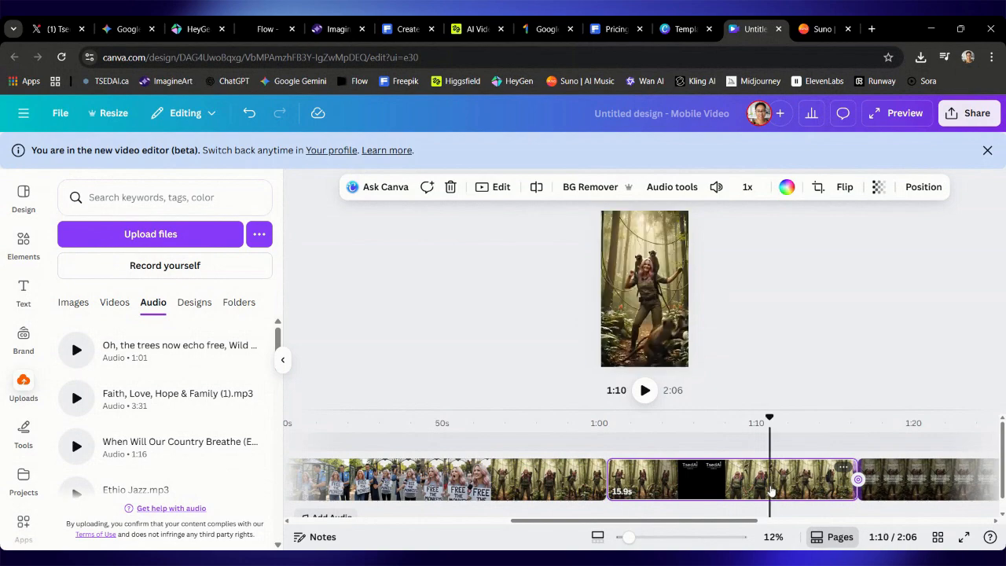
{"action": "left_click", "coordinate": [762, 491]}
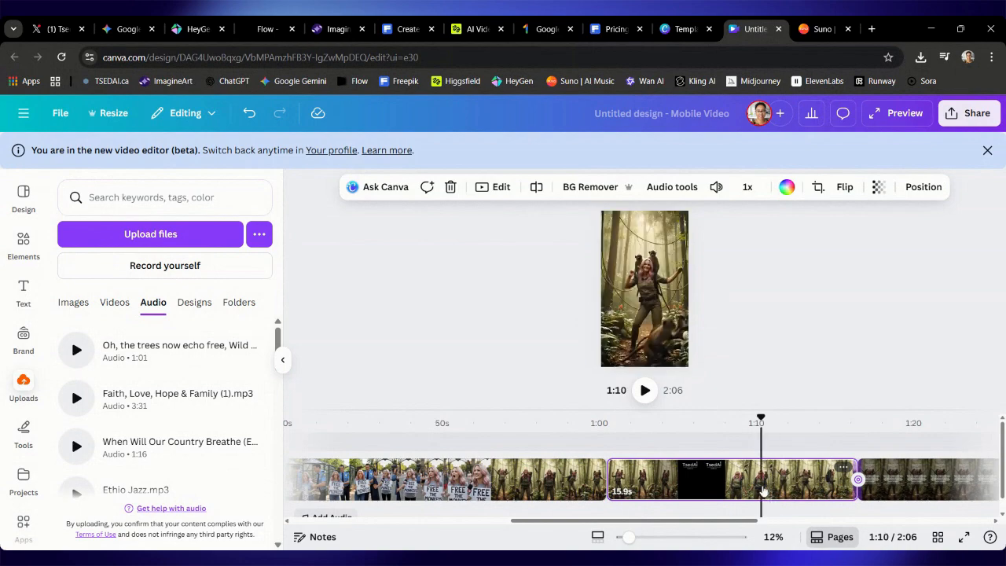
{"action": "left_click", "coordinate": [783, 491]}
{"action": "left_click", "coordinate": [797, 491]}
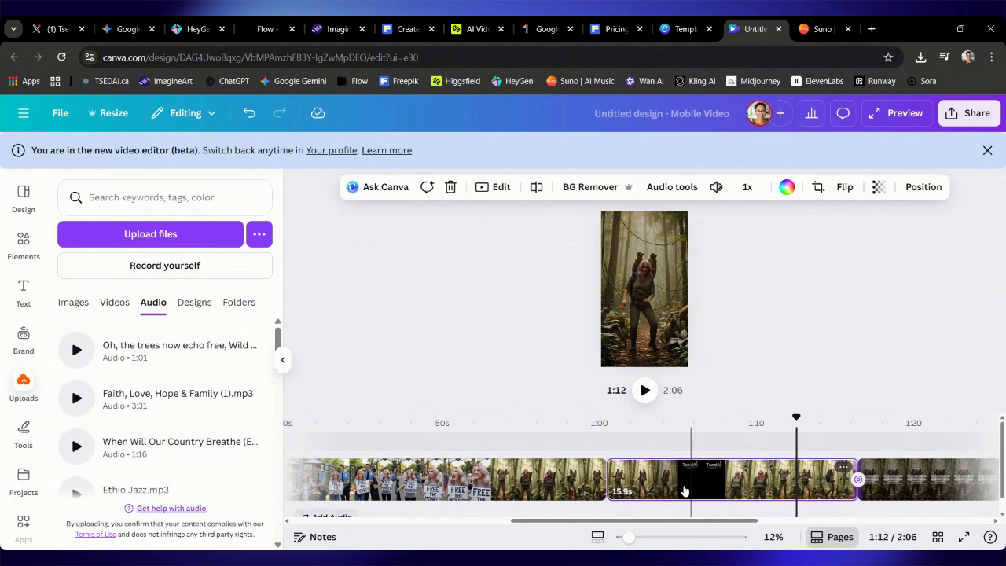
Add the song "Oh, the trees now echo free, Wild hearts.mp3" to the timeline at 1:00, beneath the start of the muted forest clip.
{"action": "left_click", "coordinate": [618, 507]}
{"action": "left_click", "coordinate": [611, 507]}
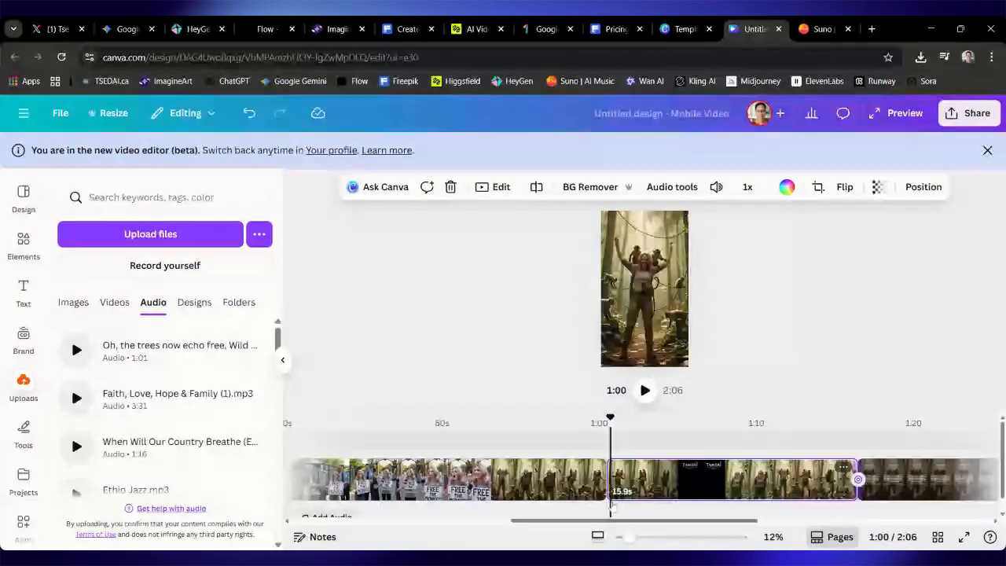
{"action": "left_click", "coordinate": [605, 507]}
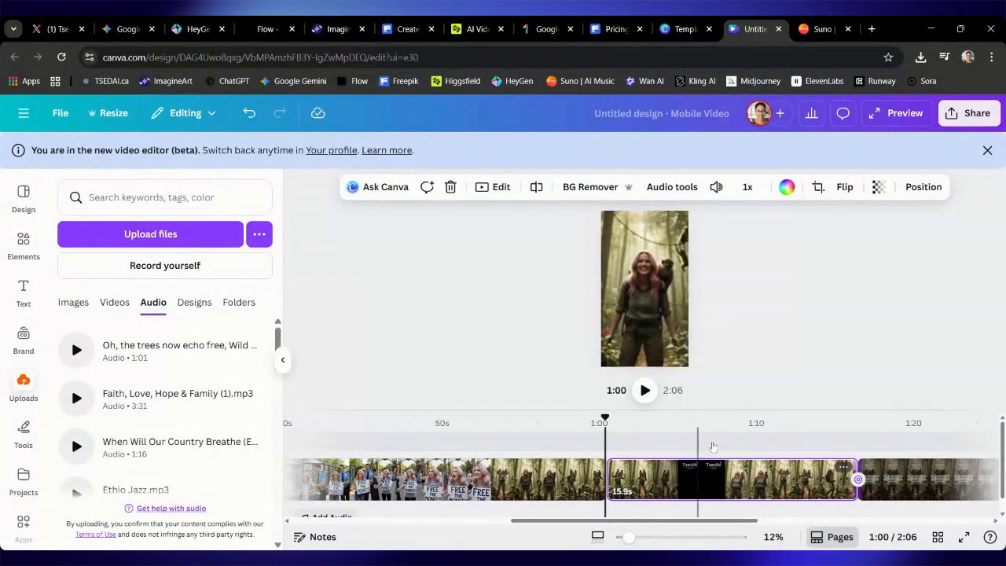
{"action": "left_click", "coordinate": [164, 361]}
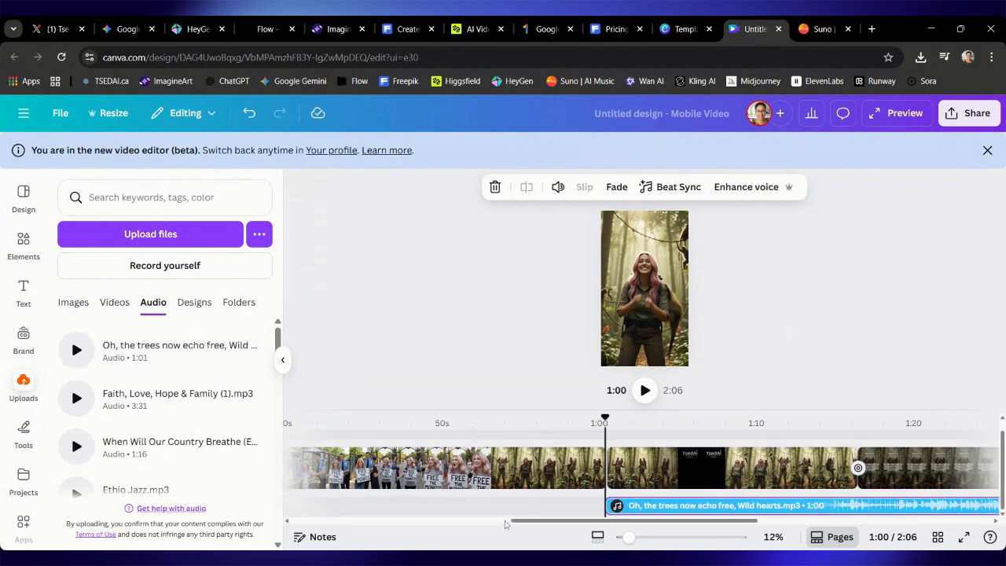
{"action": "left_click", "coordinate": [700, 507]}
{"action": "right_click", "coordinate": [699, 507]}
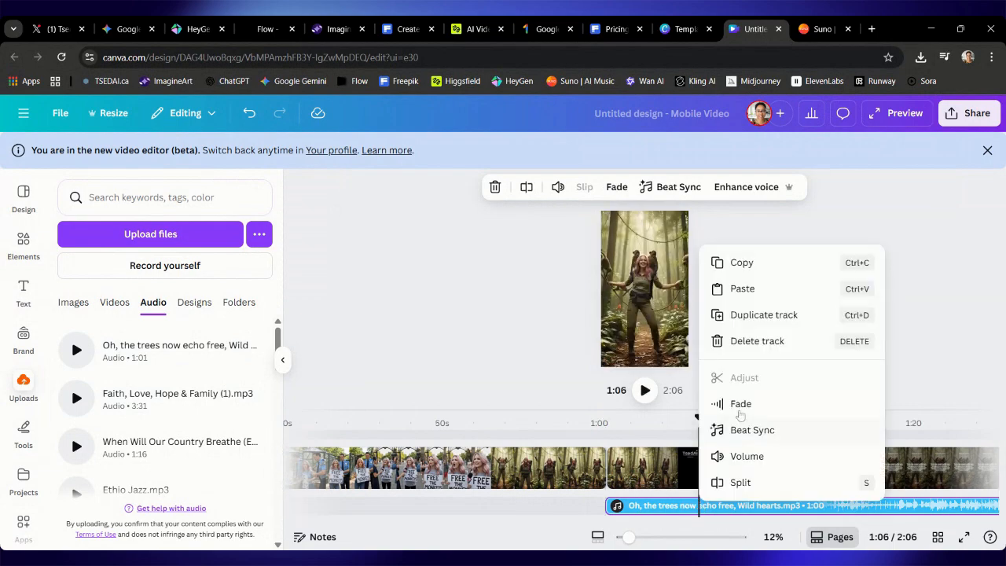
{"action": "left_click", "coordinate": [660, 515]}
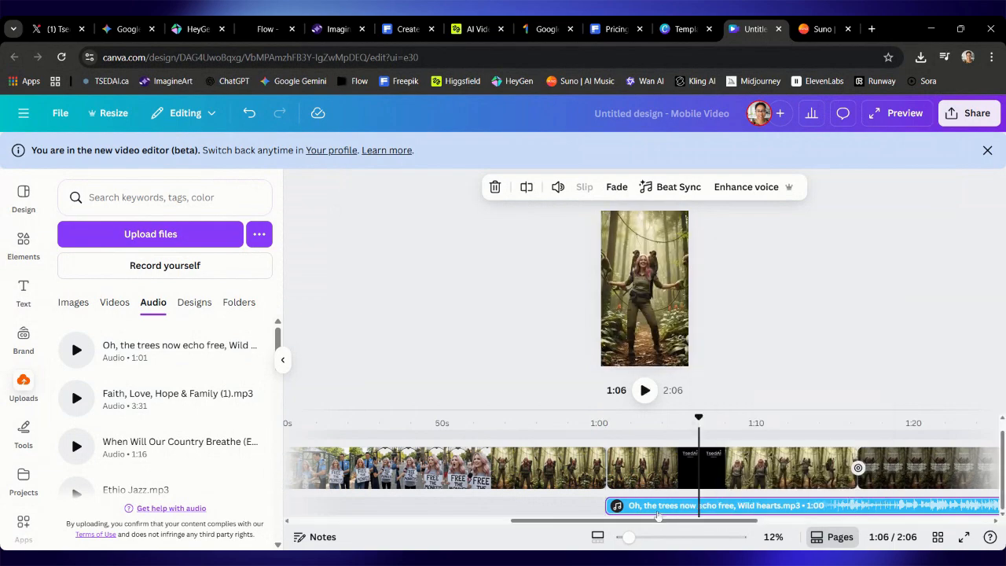
{"action": "left_click", "coordinate": [652, 507]}
{"action": "right_click", "coordinate": [653, 507]}
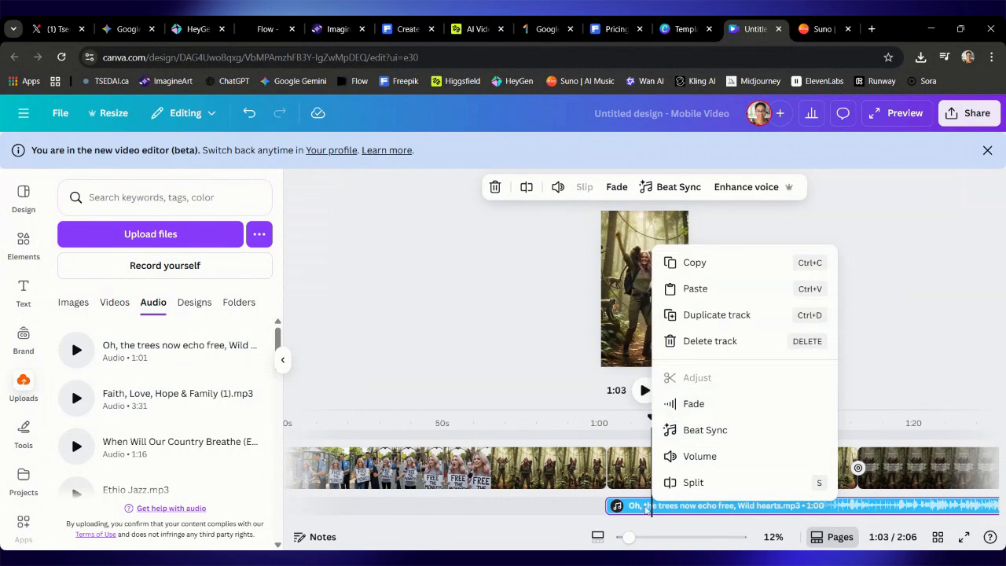
{"action": "left_click", "coordinate": [887, 474]}
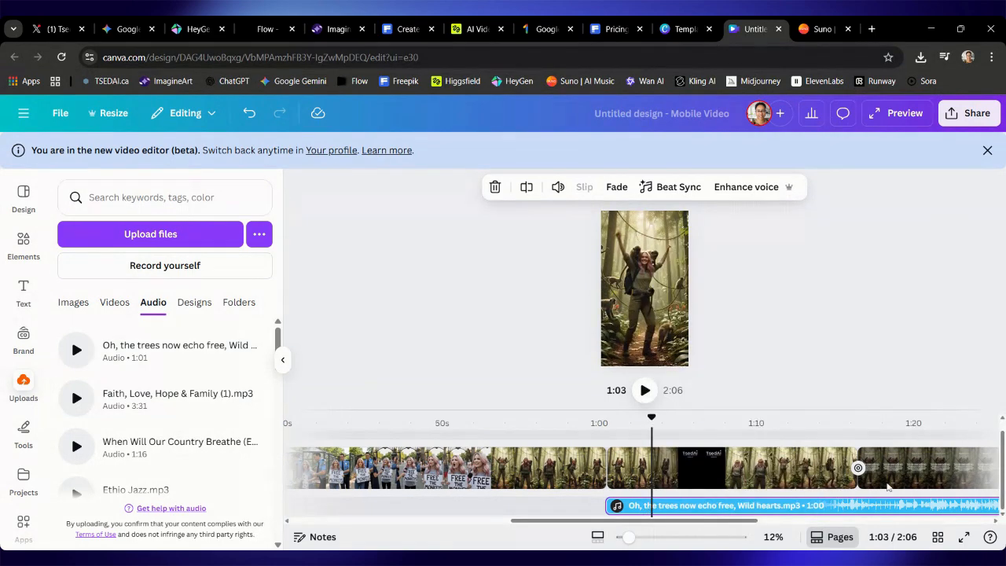
Check the volume setting of the 49.7-second "Song of Freedom" clip and close it without a change.
{"action": "left_click", "coordinate": [887, 474]}
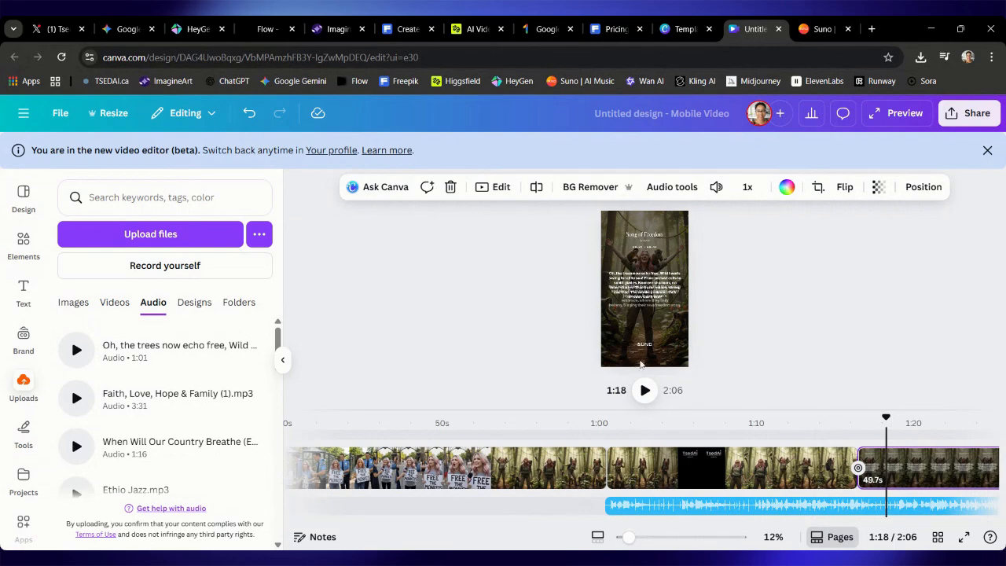
{"action": "left_click", "coordinate": [717, 189]}
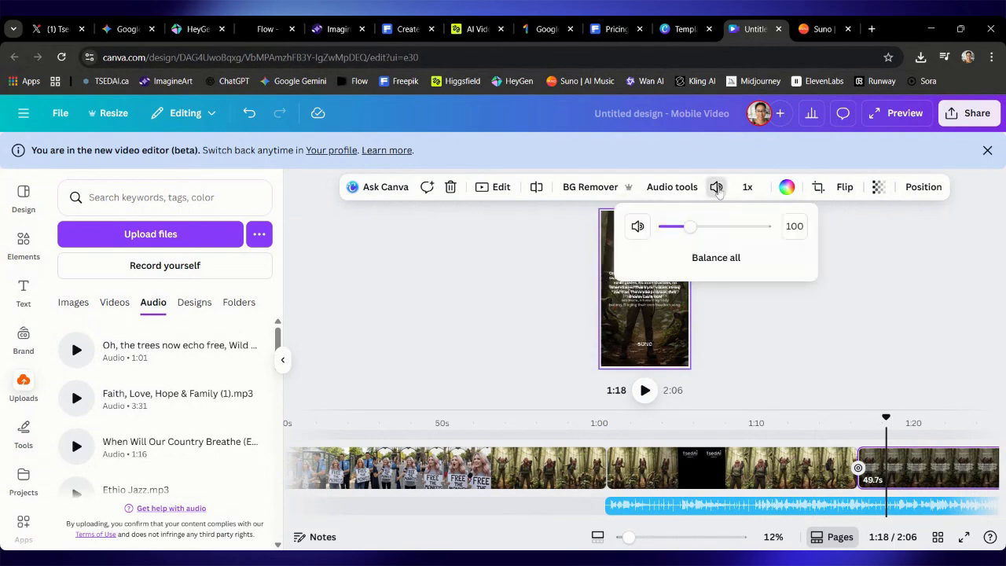
{"action": "left_click", "coordinate": [773, 377]}
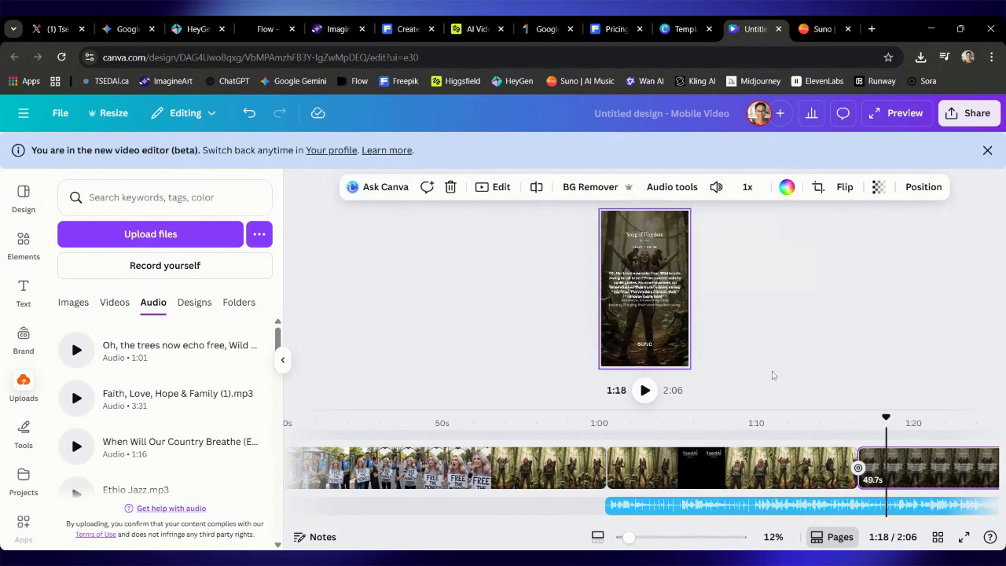
Preview the video in full screen, skipping around between about 0:52 and 1:11, to check the song over the forest scenes.
{"action": "left_click", "coordinate": [900, 115]}
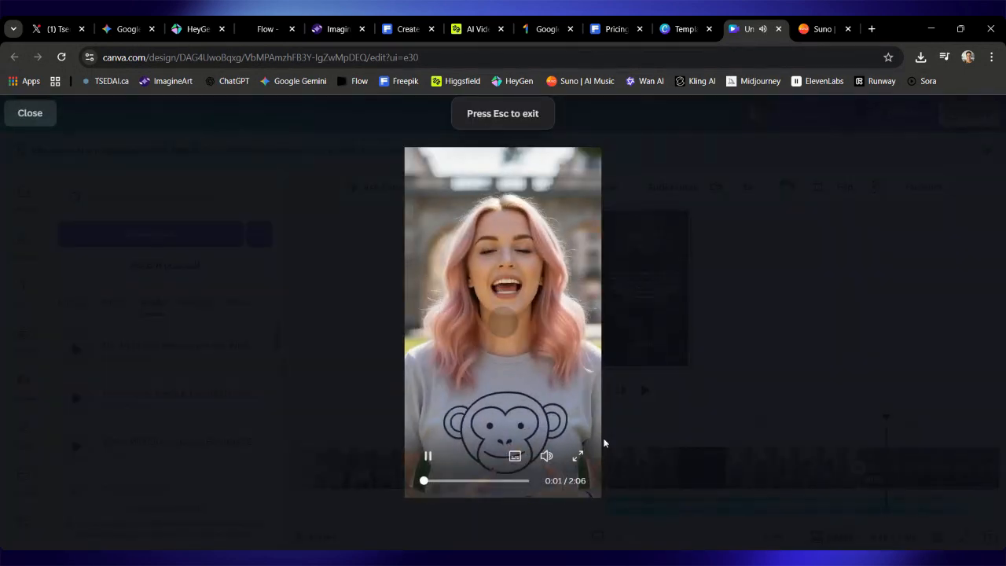
{"action": "left_click", "coordinate": [578, 456]}
{"action": "left_click", "coordinate": [492, 549]}
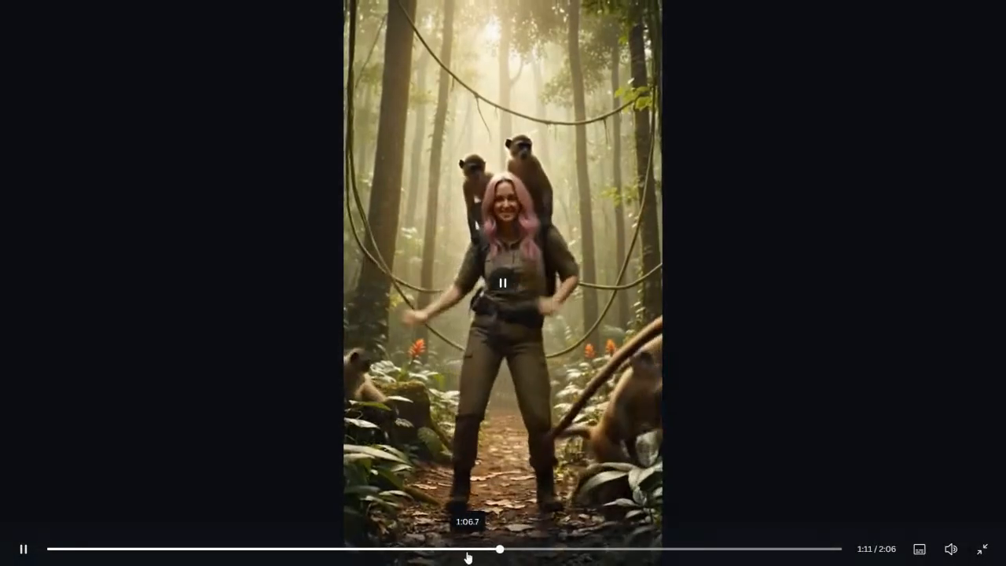
{"action": "left_click", "coordinate": [459, 548]}
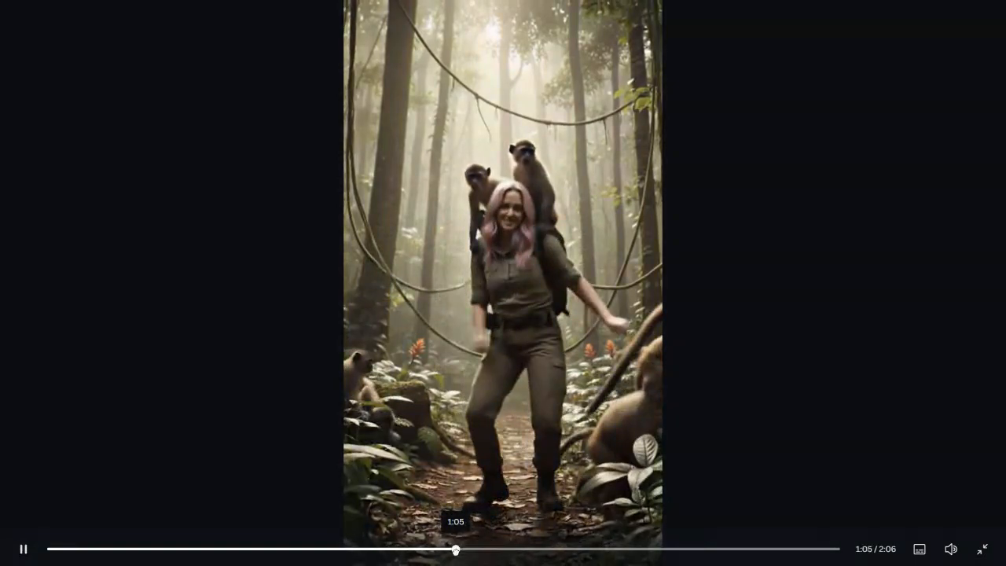
{"action": "left_click", "coordinate": [408, 549]}
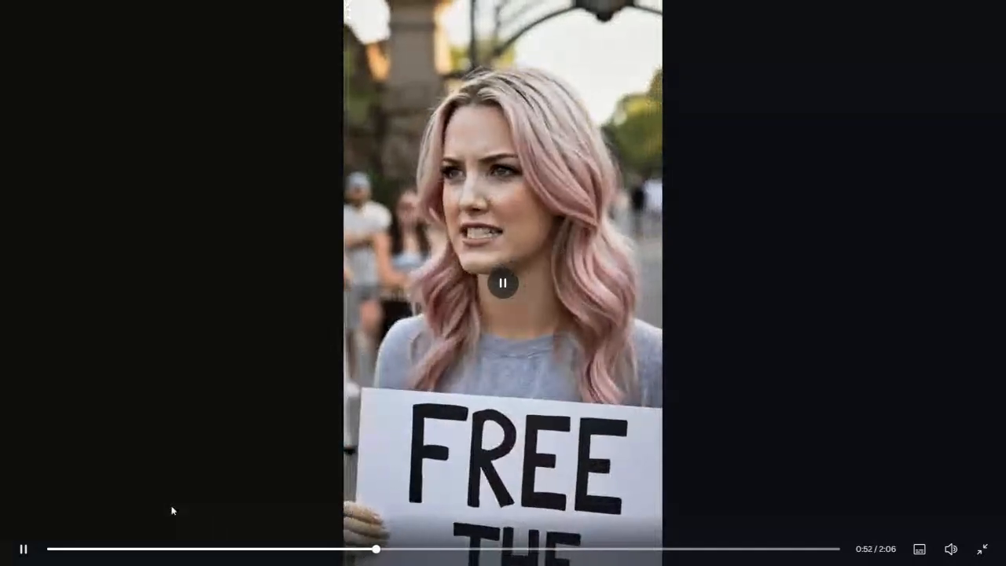
{"action": "left_click", "coordinate": [24, 552]}
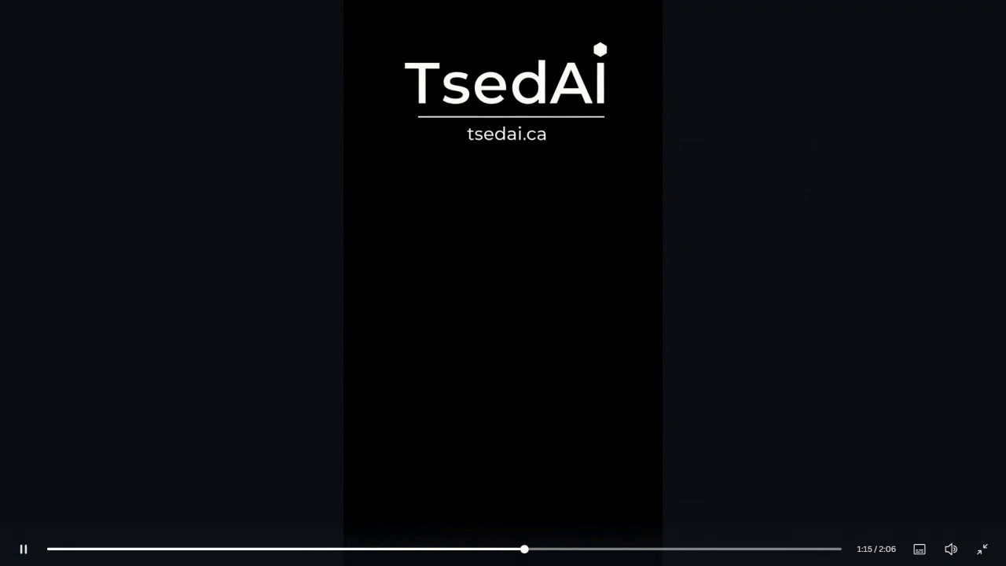
Stop the full-screen preview around 1:19 and return to the editor.
{"action": "key", "text": "Escape"}
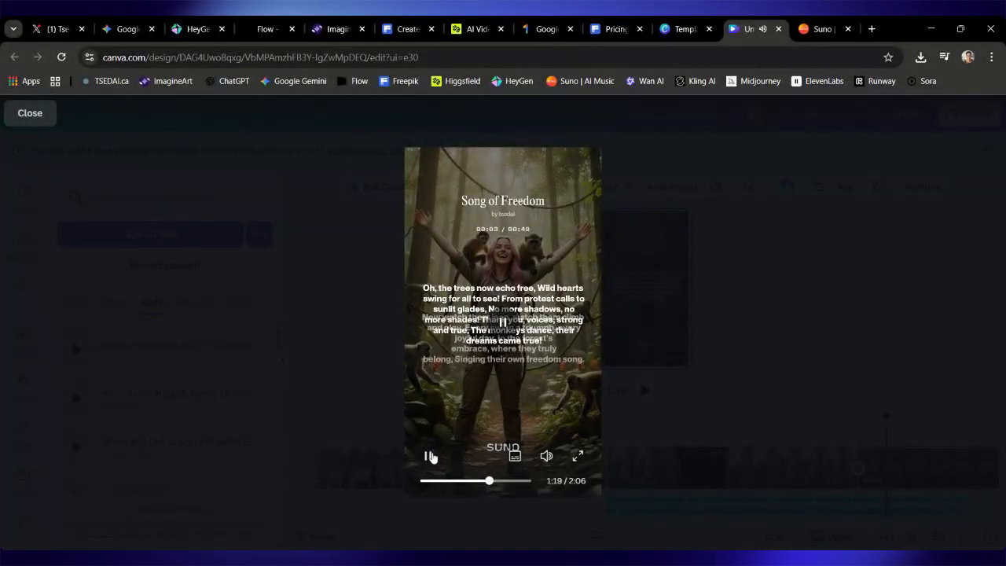
{"action": "left_click", "coordinate": [427, 456]}
{"action": "left_click", "coordinate": [365, 416]}
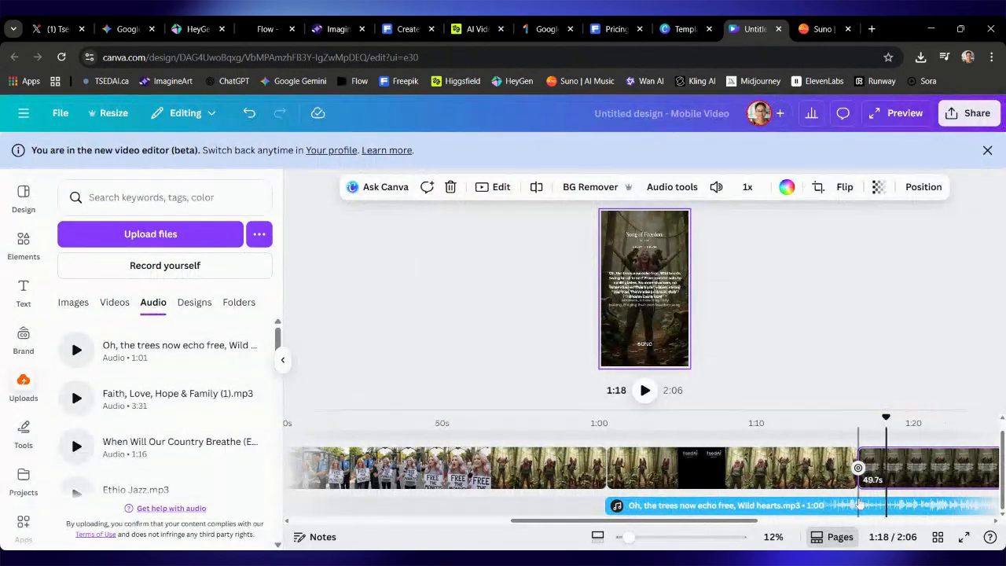
Try to remove the part of the song beyond 1:16 by deleting it, and undo the deletion.
{"action": "left_click", "coordinate": [859, 505]}
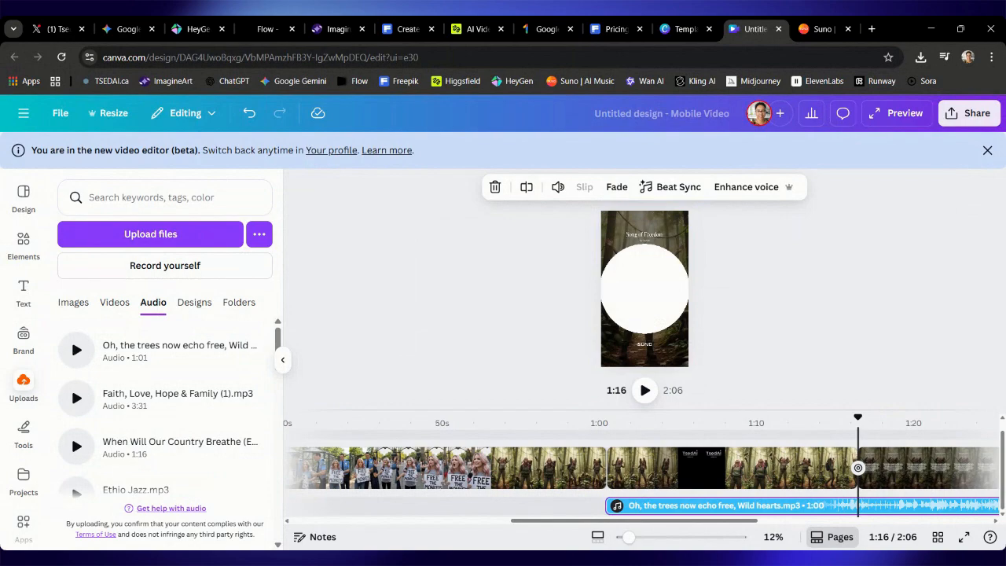
{"action": "right_click", "coordinate": [860, 513]}
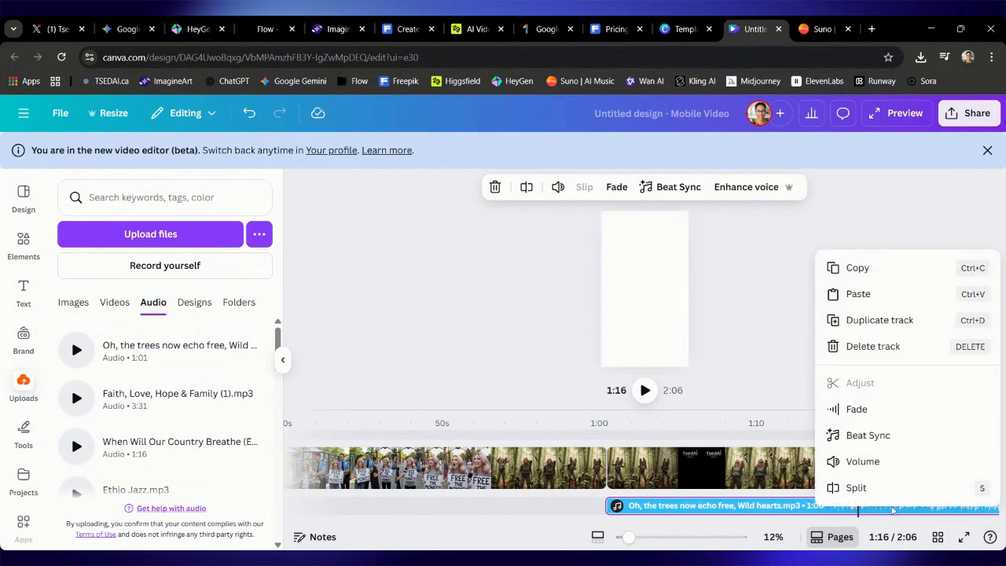
{"action": "left_click", "coordinate": [784, 394]}
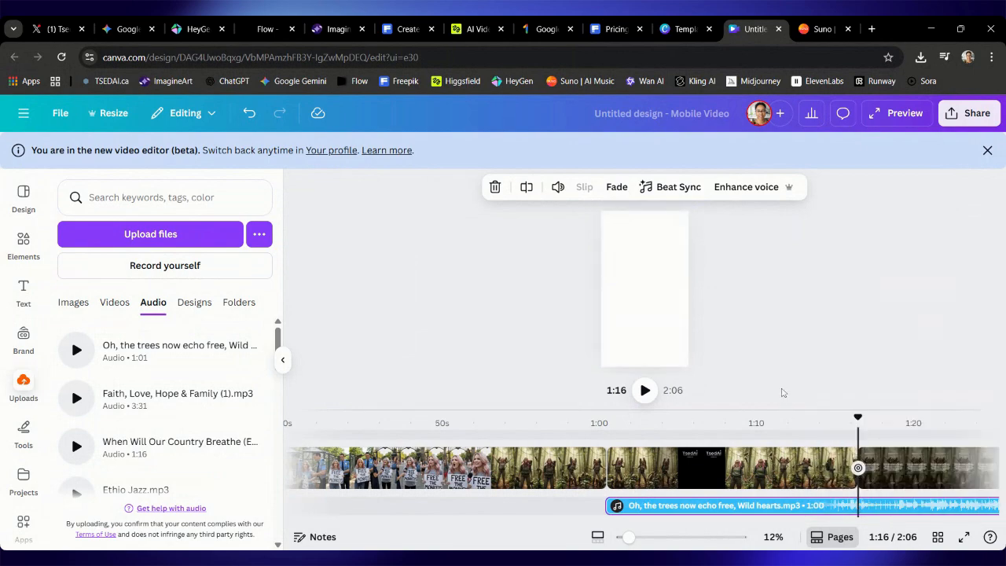
{"action": "left_click", "coordinate": [901, 510]}
{"action": "left_click", "coordinate": [860, 509]}
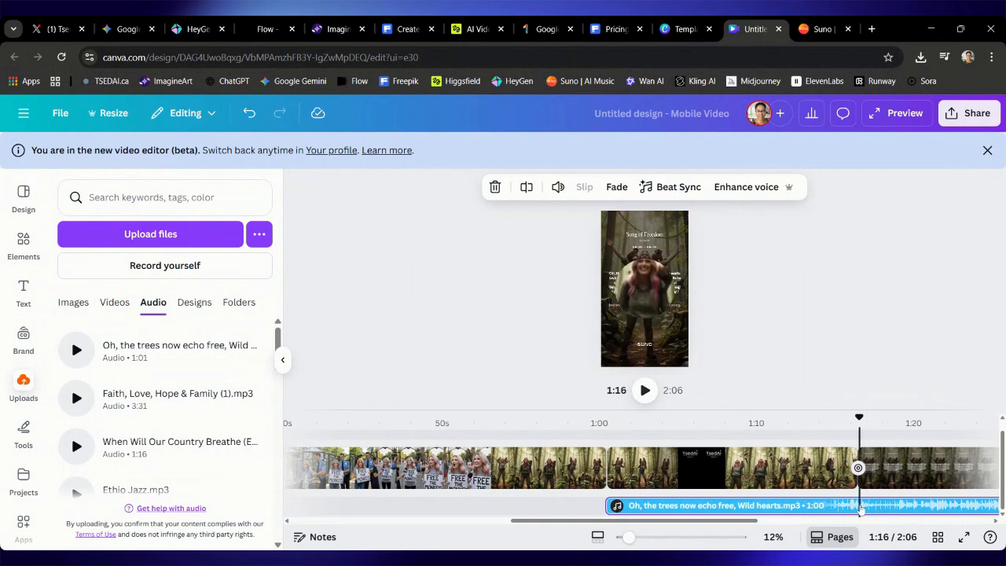
{"action": "key", "text": "Delete"}
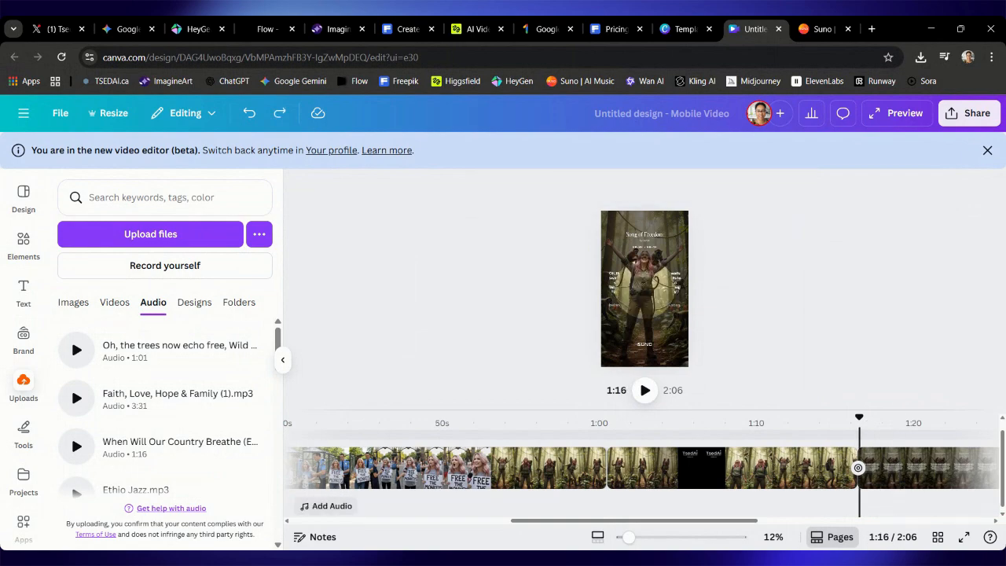
{"action": "left_click", "coordinate": [279, 112]}
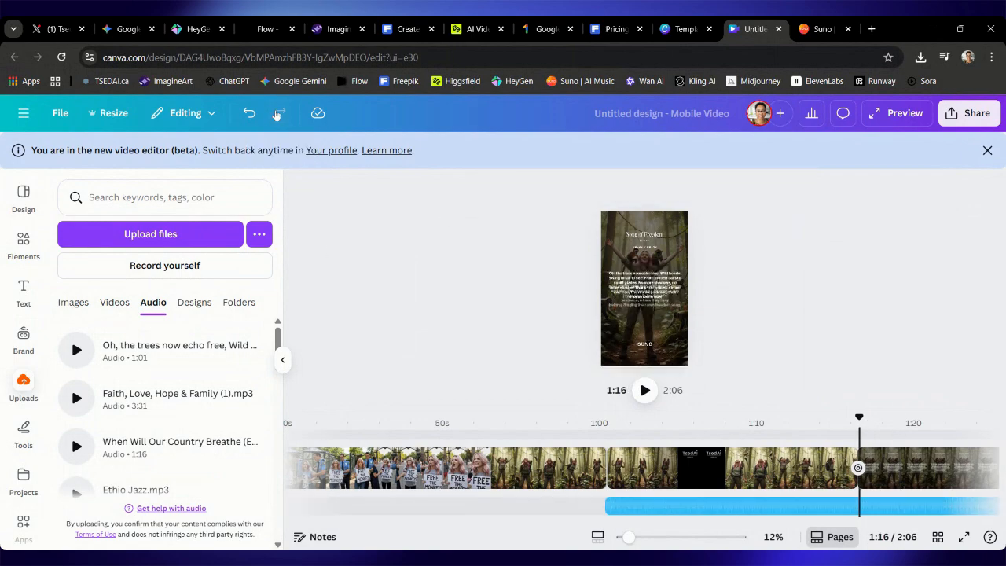
Trim the end of the song to 1:16, leaving 16.1 seconds, and give it a 0.8-second fade-out.
{"action": "scroll", "coordinate": [788, 446], "scroll_direction": "right", "scroll_amount": 3}
{"action": "scroll", "coordinate": [789, 446], "scroll_direction": "right", "scroll_amount": 8}
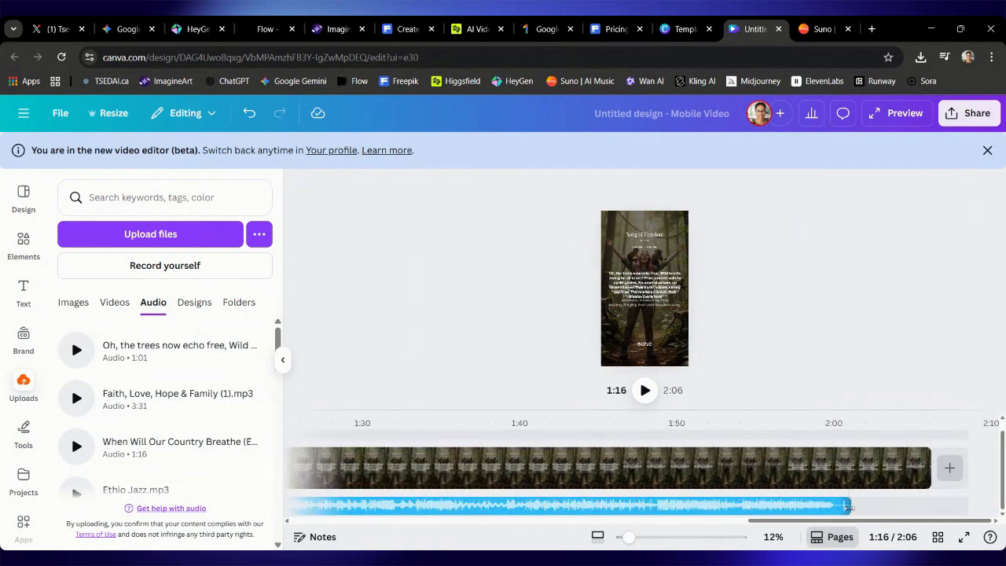
{"action": "left_click_drag", "start_coordinate": [849, 507], "coordinate": [440, 515]}
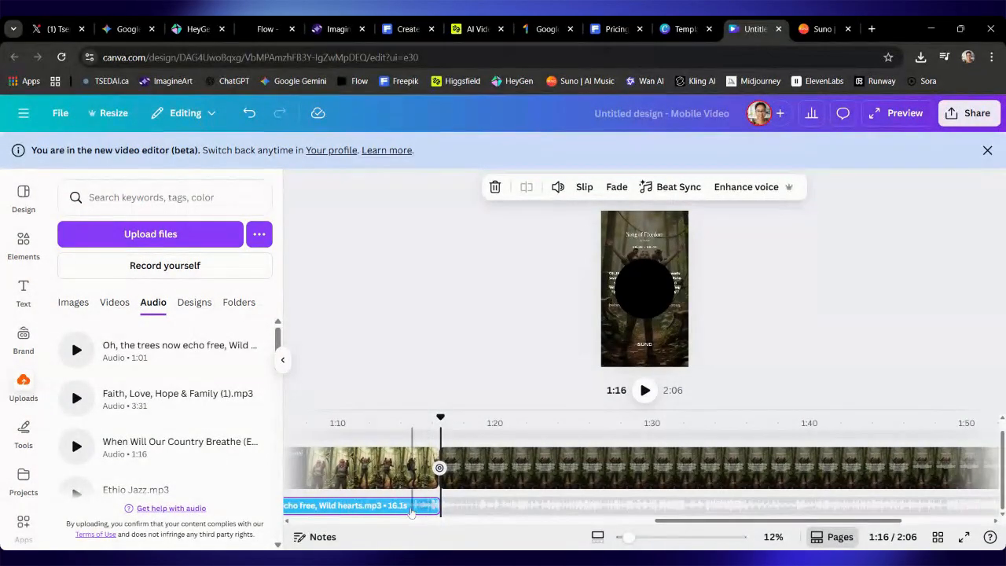
{"action": "left_click", "coordinate": [408, 511]}
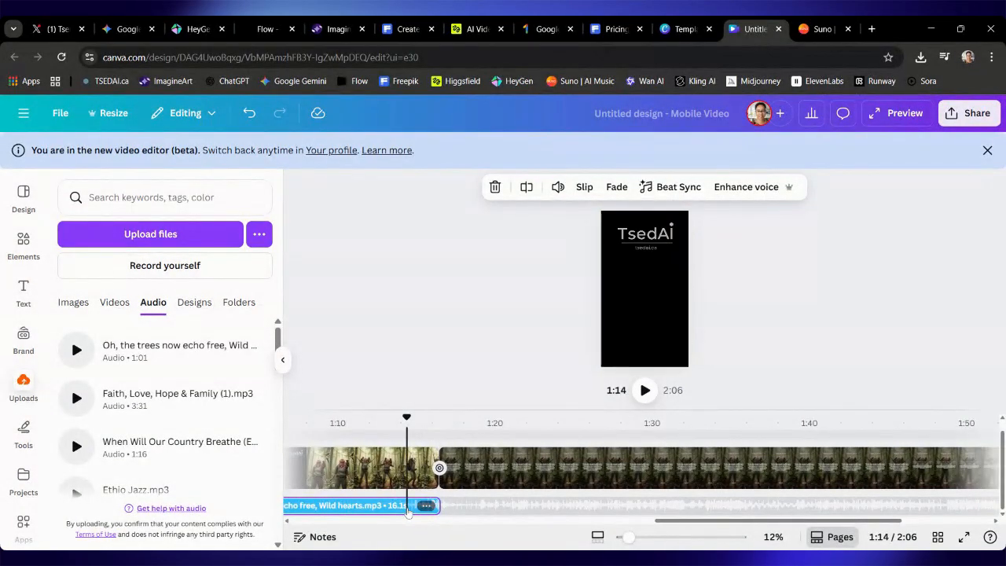
{"action": "left_click", "coordinate": [617, 187]}
{"action": "left_click", "coordinate": [544, 293]}
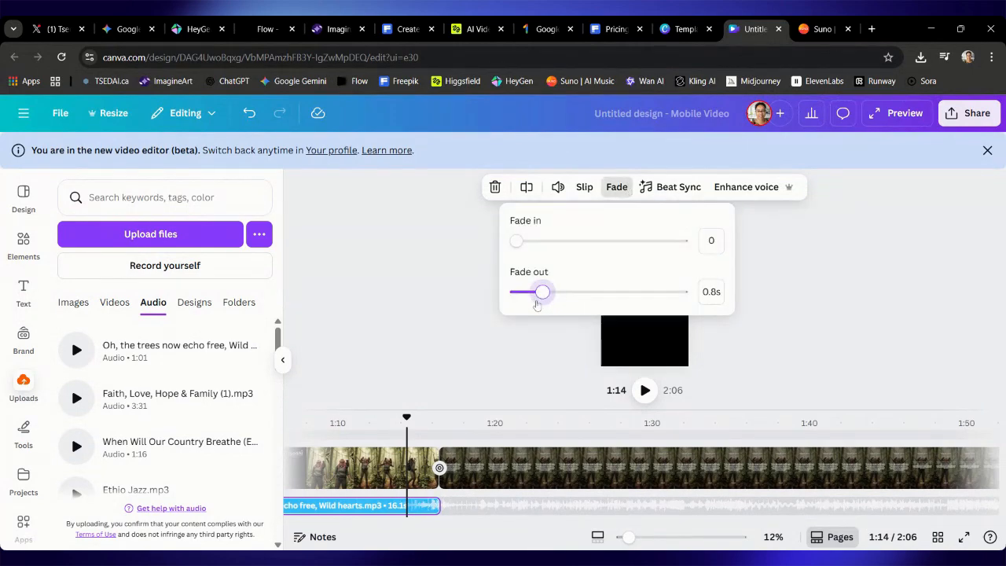
{"action": "left_click", "coordinate": [517, 404]}
Raise the volume of the 49.7-second "Song of Freedom" clip.
{"action": "left_click", "coordinate": [468, 475]}
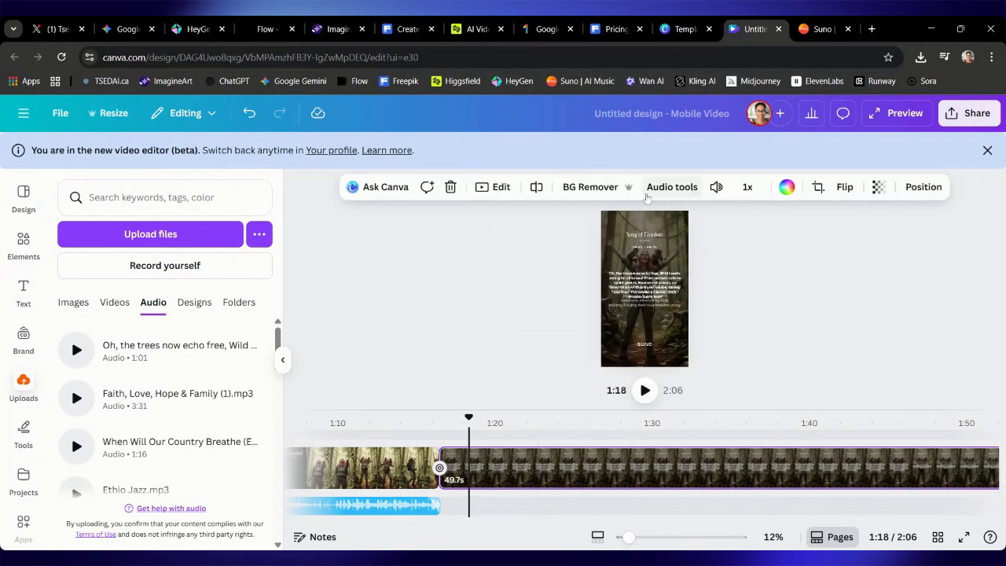
{"action": "left_click", "coordinate": [716, 187]}
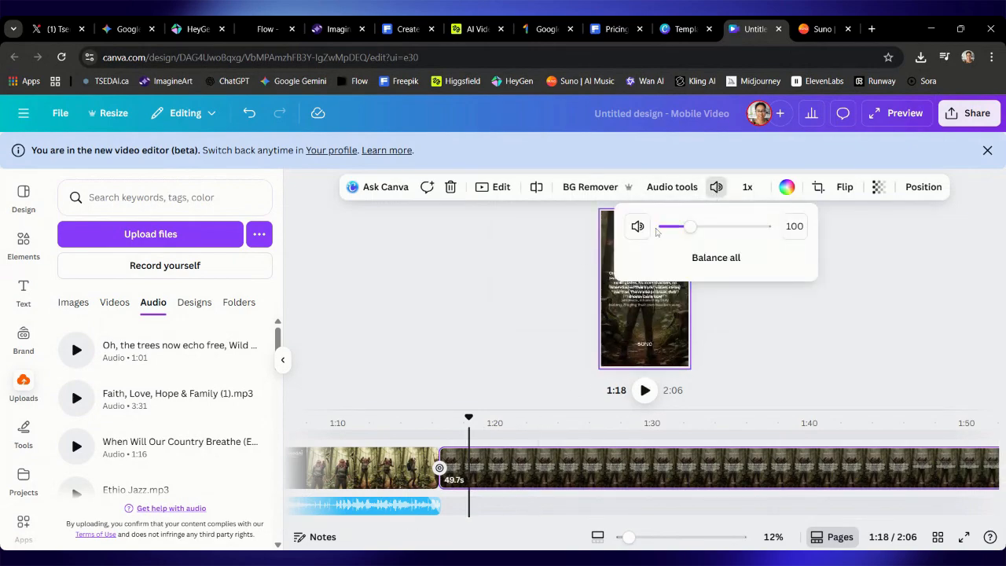
{"action": "left_click", "coordinate": [710, 228]}
{"action": "left_click", "coordinate": [760, 359]}
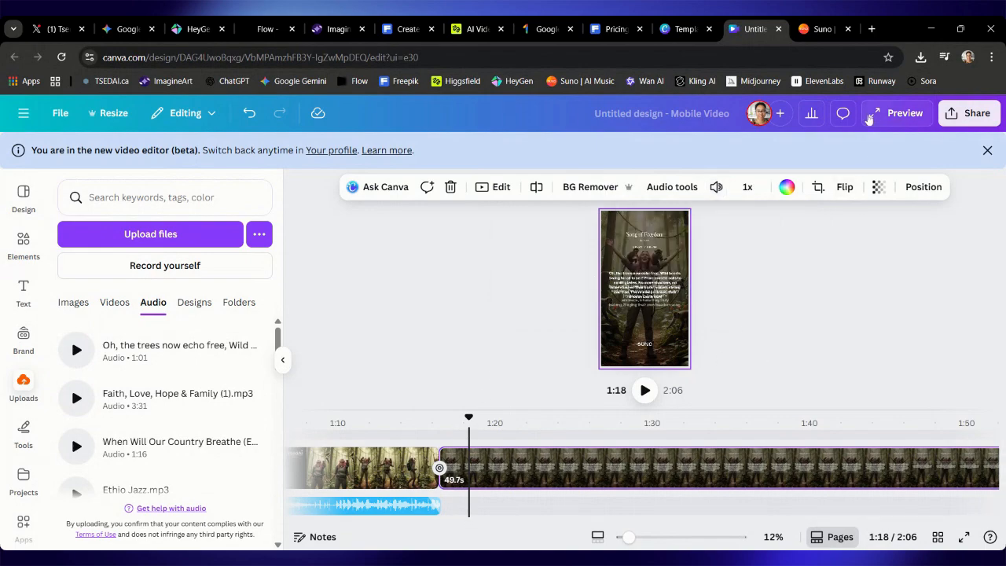
Preview the video in full screen from about 0:28.
{"action": "left_click", "coordinate": [899, 116]}
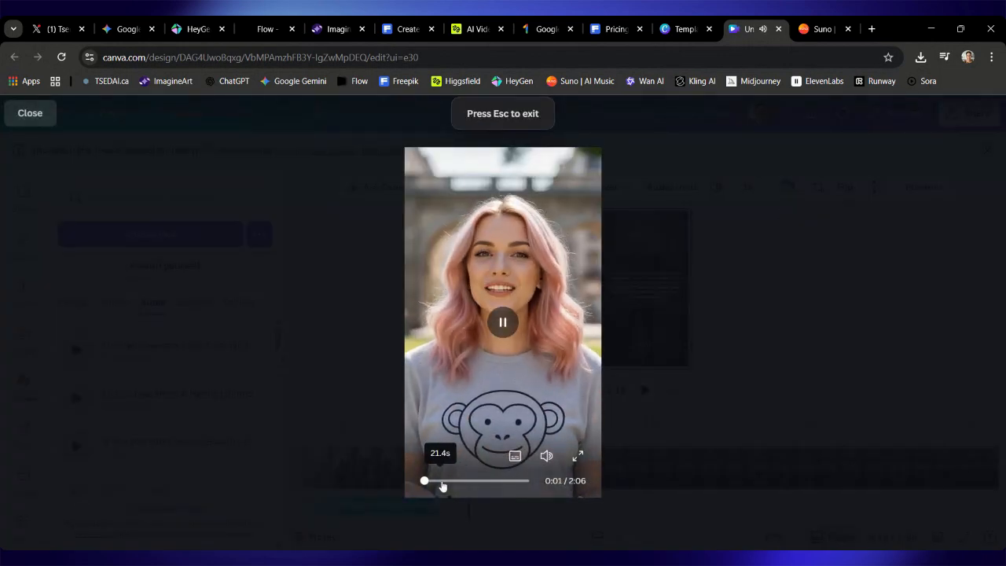
{"action": "left_click", "coordinate": [448, 483]}
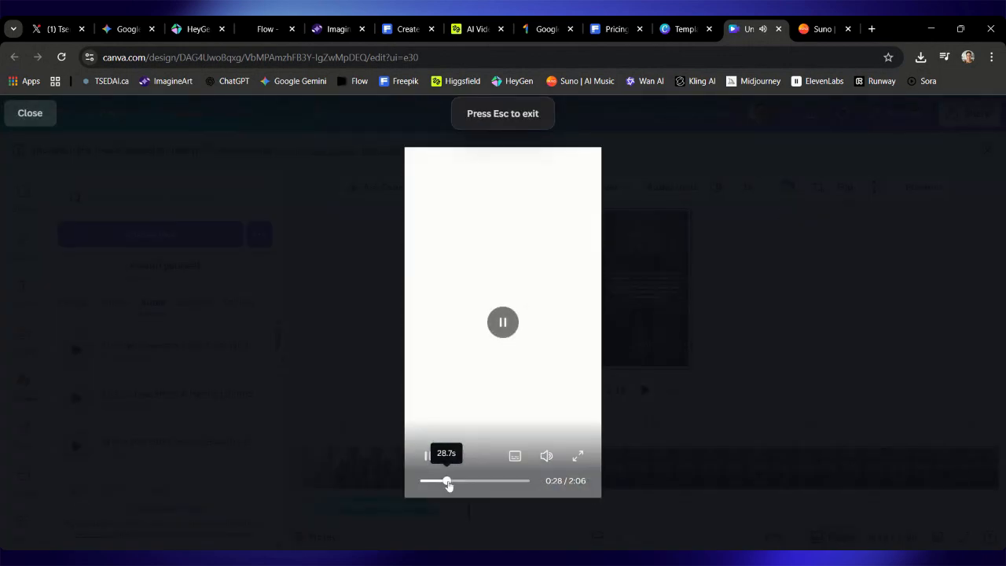
{"action": "left_click", "coordinate": [577, 457]}
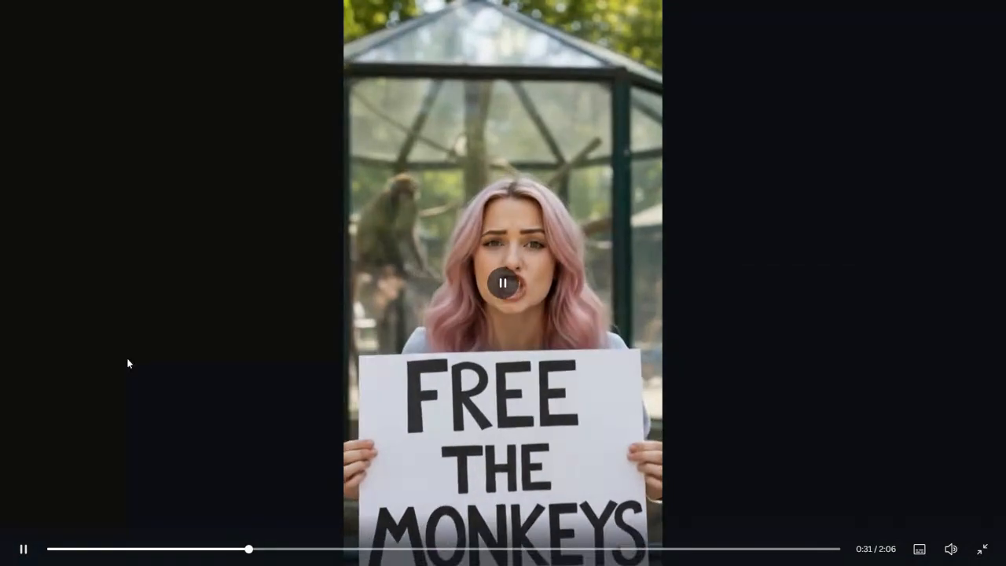
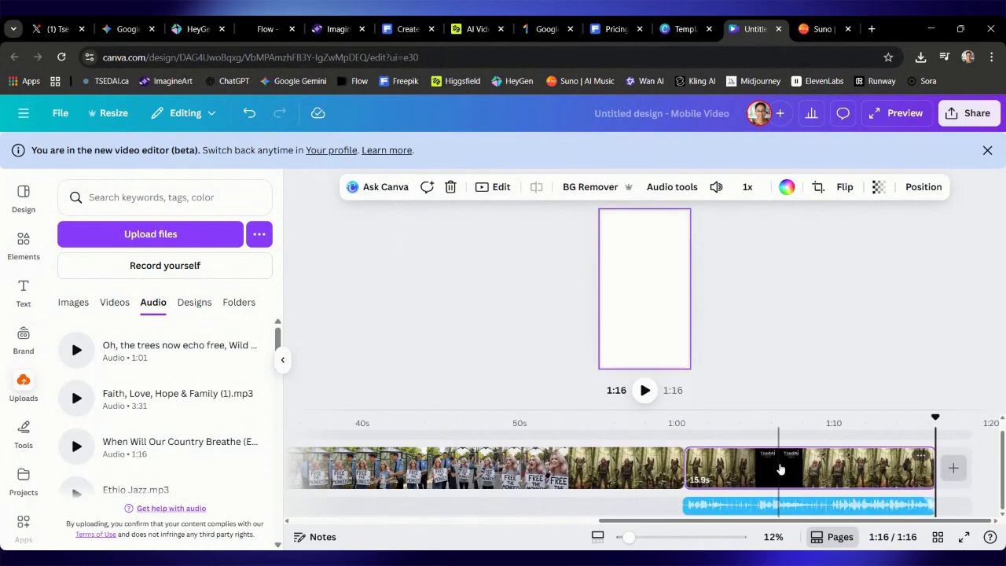
Add a blank page after the 15.9-second forest clip and insert the uploaded image of the woman in the forest between them.
{"action": "left_click", "coordinate": [953, 468]}
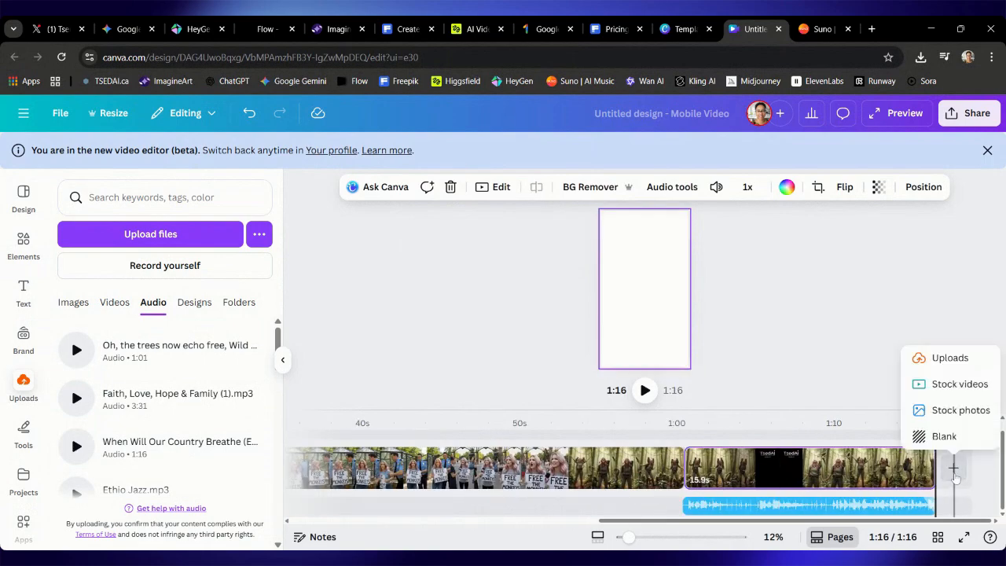
{"action": "left_click", "coordinate": [938, 358]}
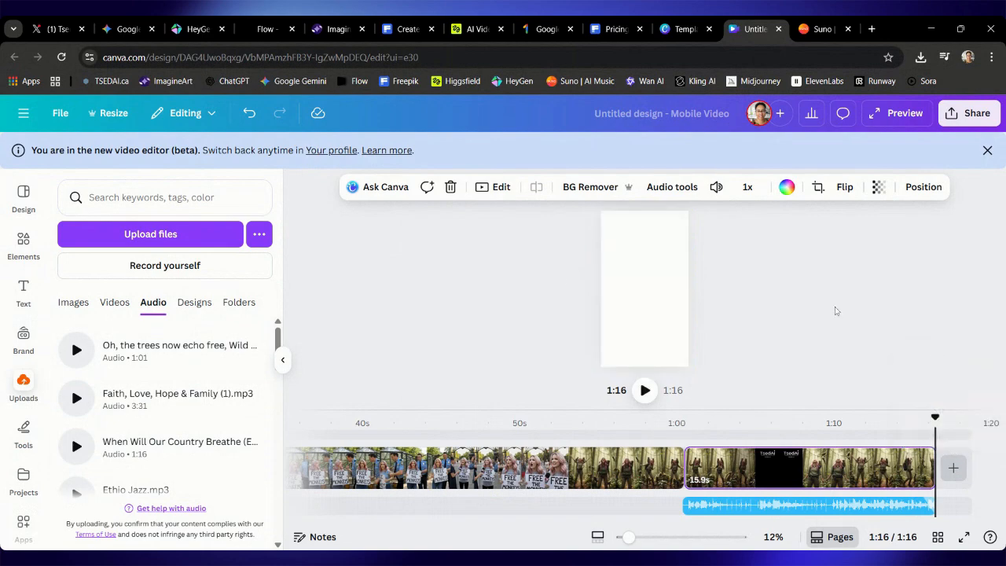
{"action": "left_click", "coordinate": [953, 468]}
{"action": "left_click", "coordinate": [939, 436]}
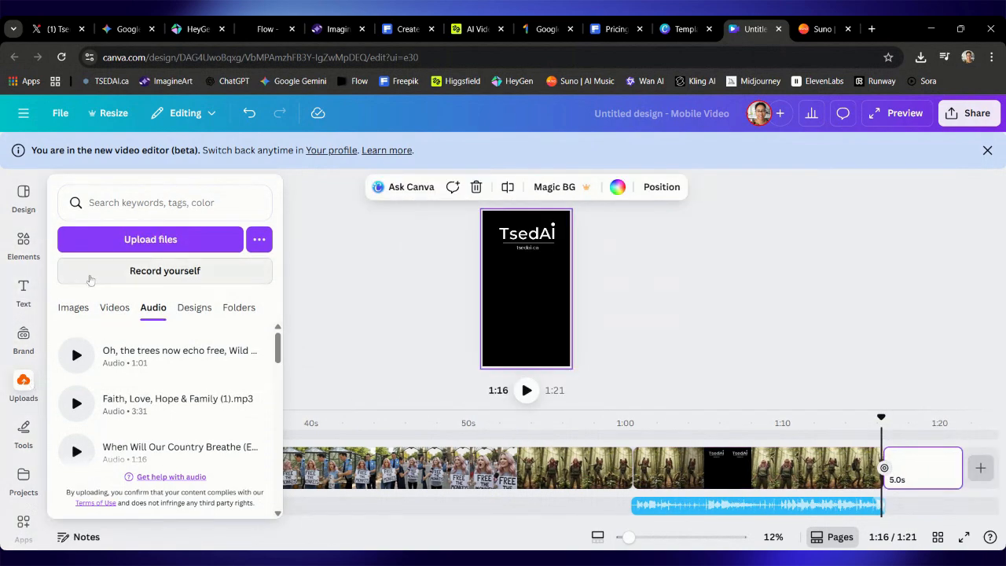
{"action": "left_click", "coordinate": [73, 308]}
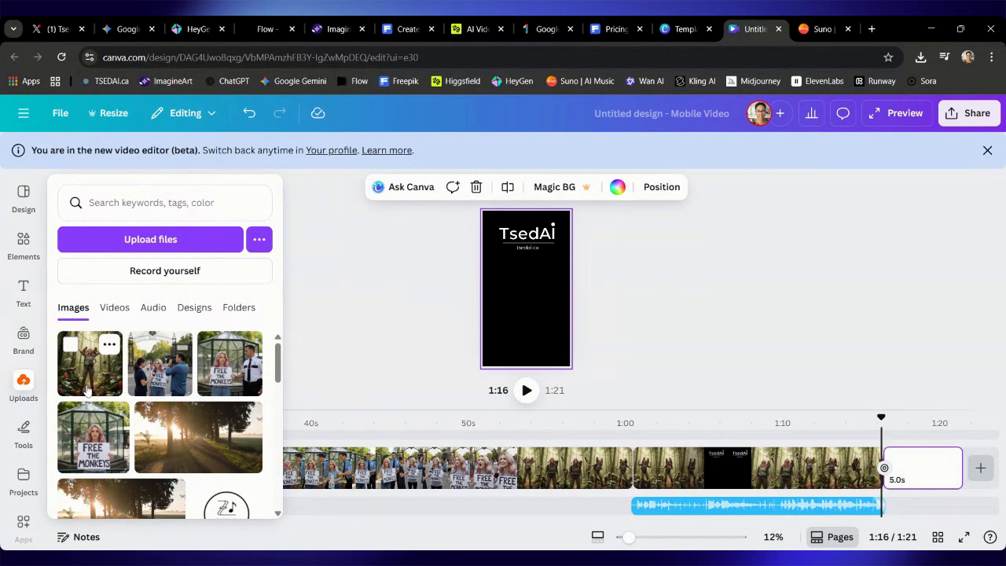
{"action": "left_click", "coordinate": [89, 385]}
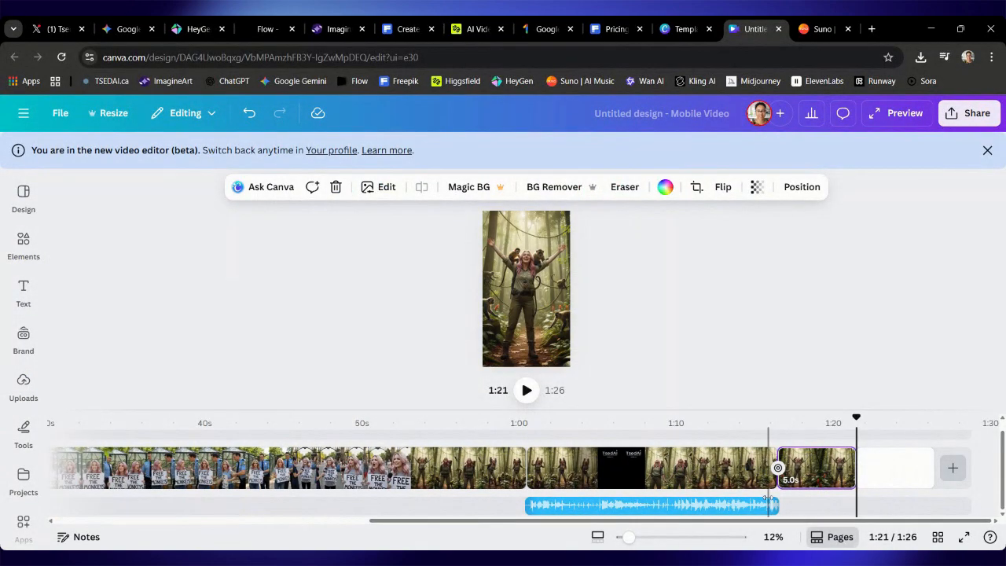
Extend the song to the end of the blank page at 1:26 and compare the 15.9-second forest clip with the still image.
{"action": "left_click_drag", "start_coordinate": [777, 504], "coordinate": [932, 506]}
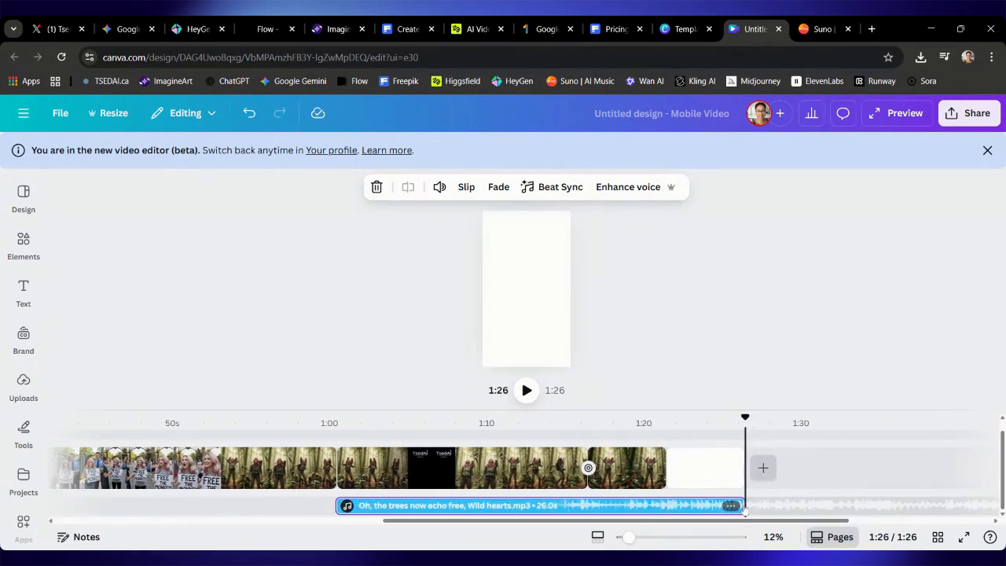
{"action": "left_click", "coordinate": [621, 468]}
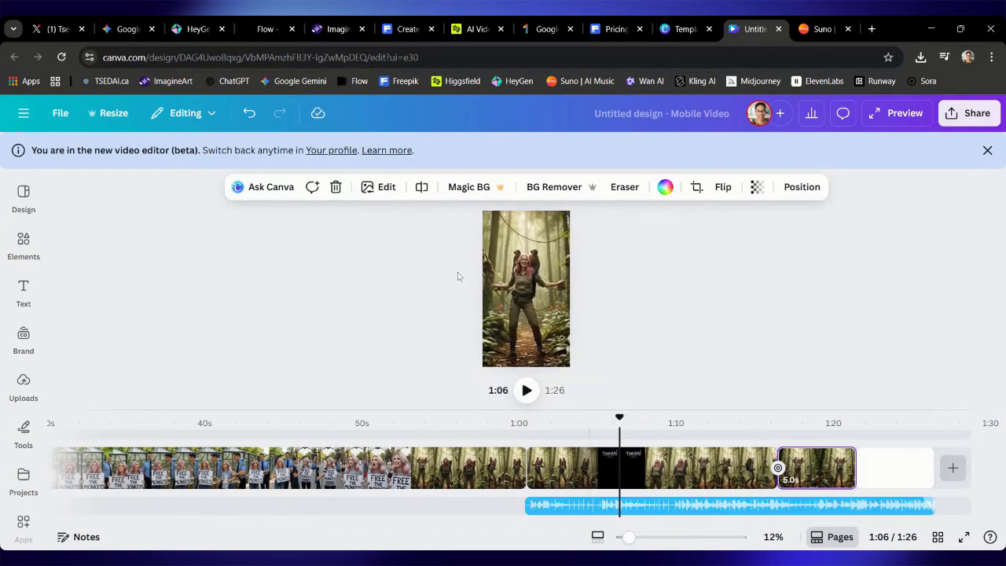
{"action": "left_click", "coordinate": [517, 289]}
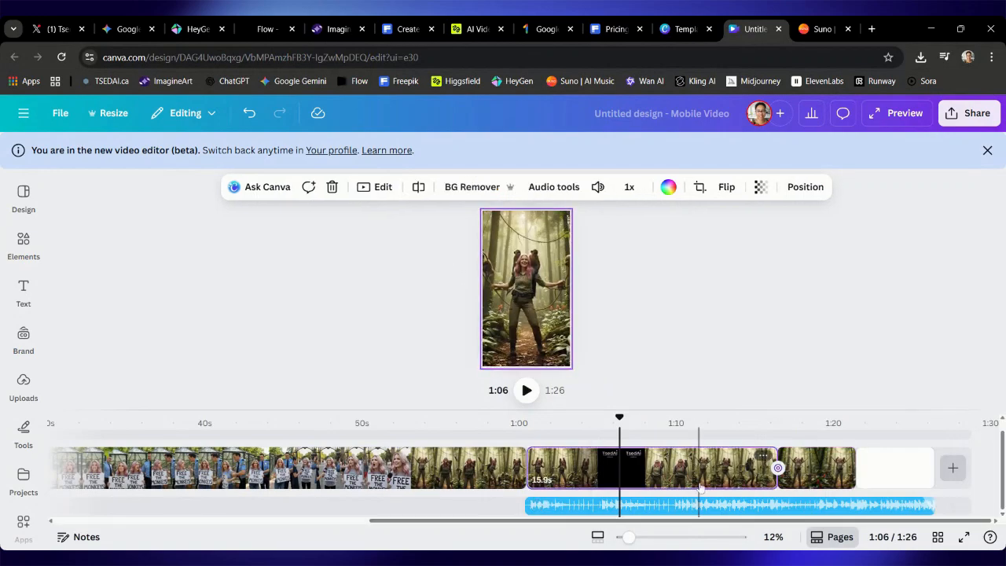
{"action": "left_click", "coordinate": [802, 474]}
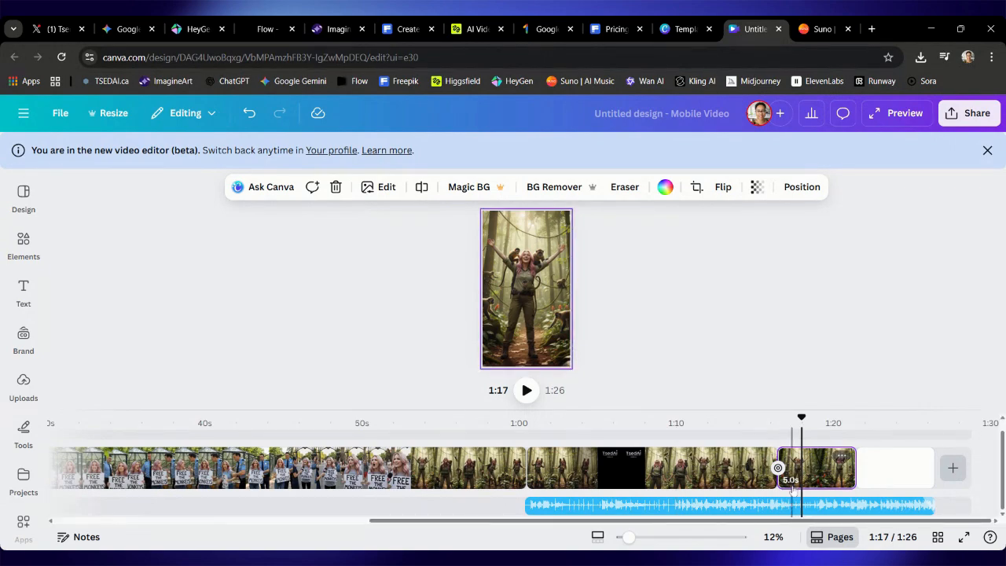
{"action": "left_click", "coordinate": [792, 481]}
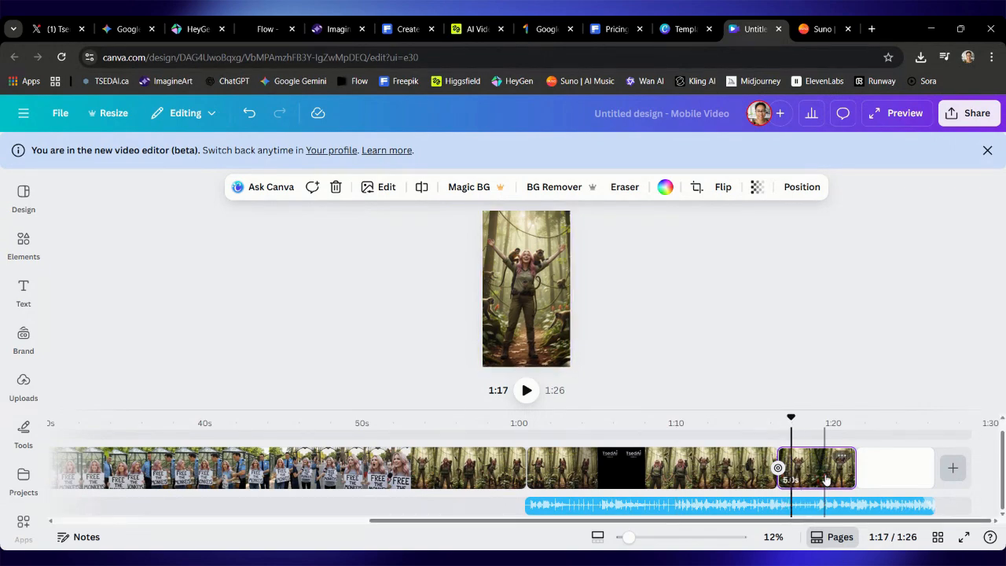
Lengthen the still forest image to 44.2 seconds, ending at 2:00, and extend the song to match.
{"action": "left_click_drag", "start_coordinate": [849, 472], "coordinate": [948, 468]}
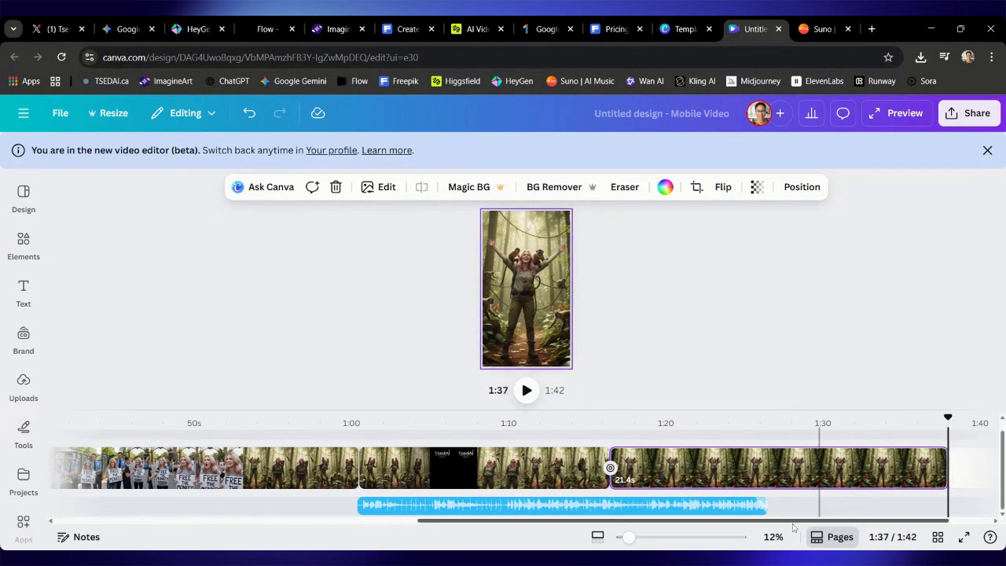
{"action": "left_click_drag", "start_coordinate": [767, 508], "coordinate": [900, 508]}
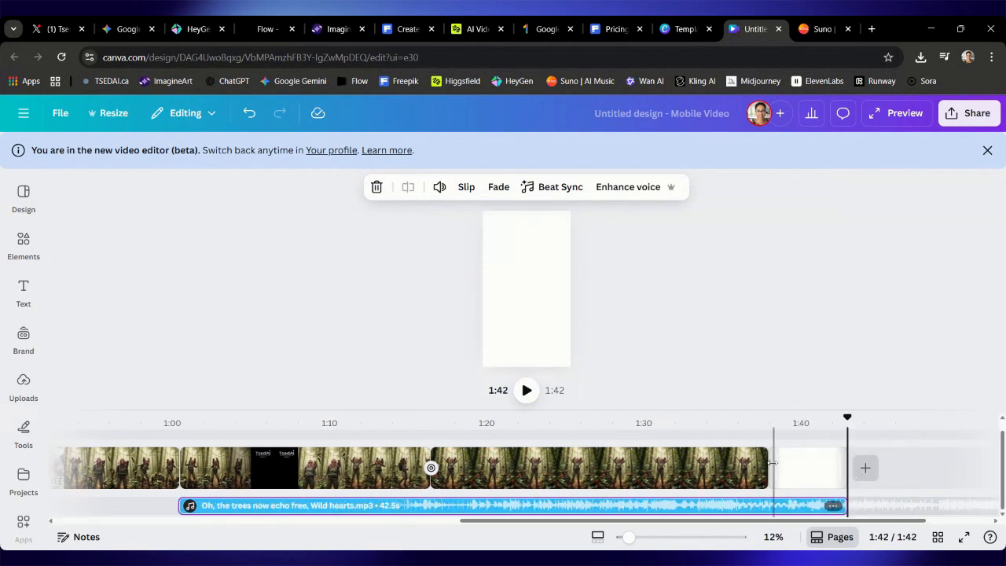
{"action": "left_click_drag", "start_coordinate": [762, 467], "coordinate": [946, 467]}
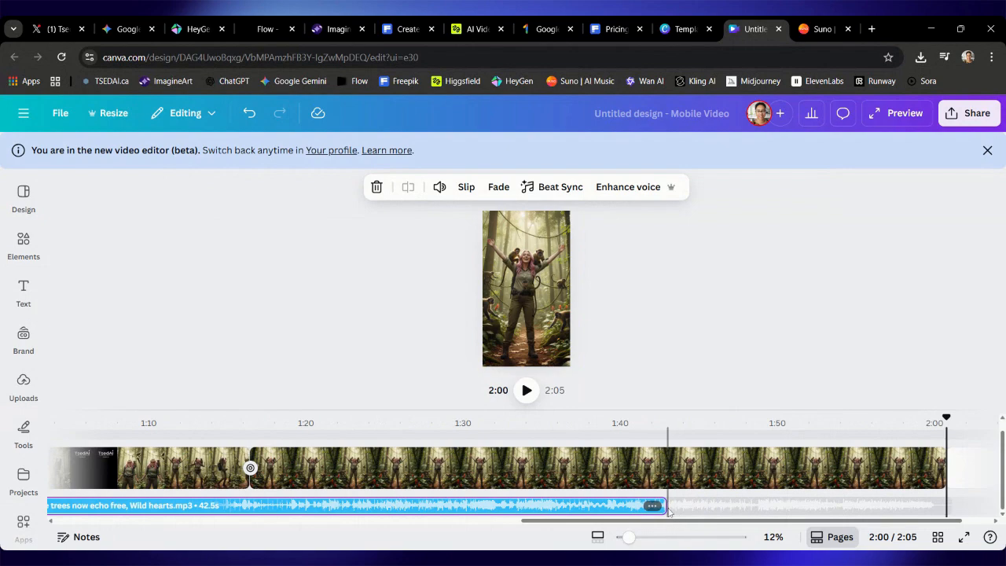
{"action": "left_click_drag", "start_coordinate": [659, 506], "coordinate": [932, 506]}
Delete the blank 5-second page at the end of the timeline.
{"action": "left_click", "coordinate": [946, 468]}
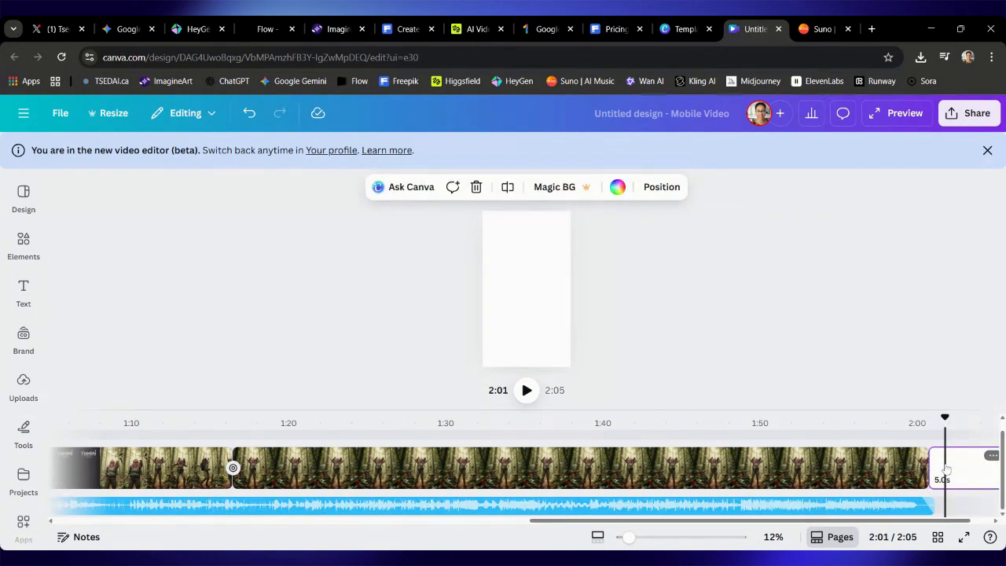
{"action": "key", "text": "Delete"}
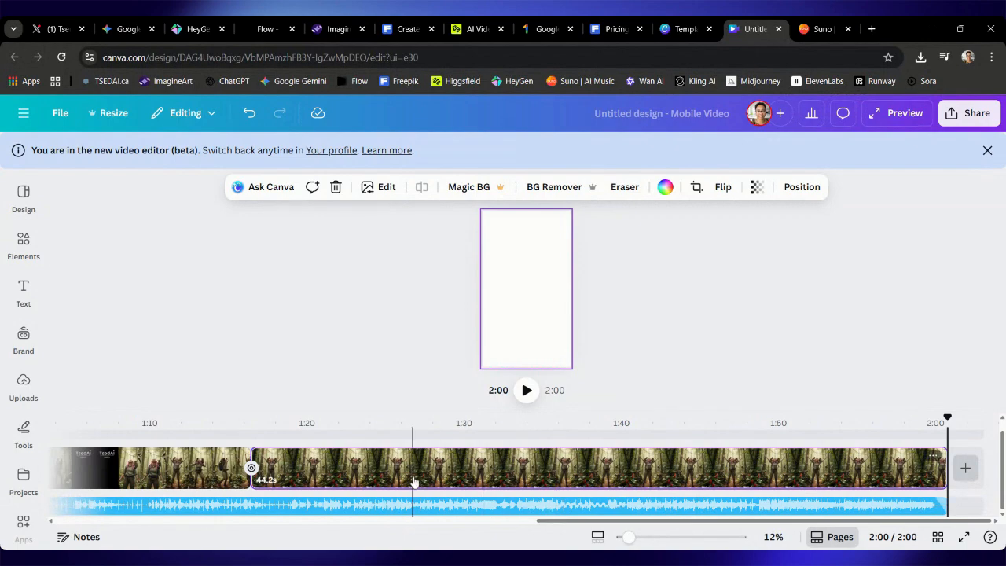
{"action": "scroll", "coordinate": [415, 472], "scroll_direction": "left", "scroll_amount": 5}
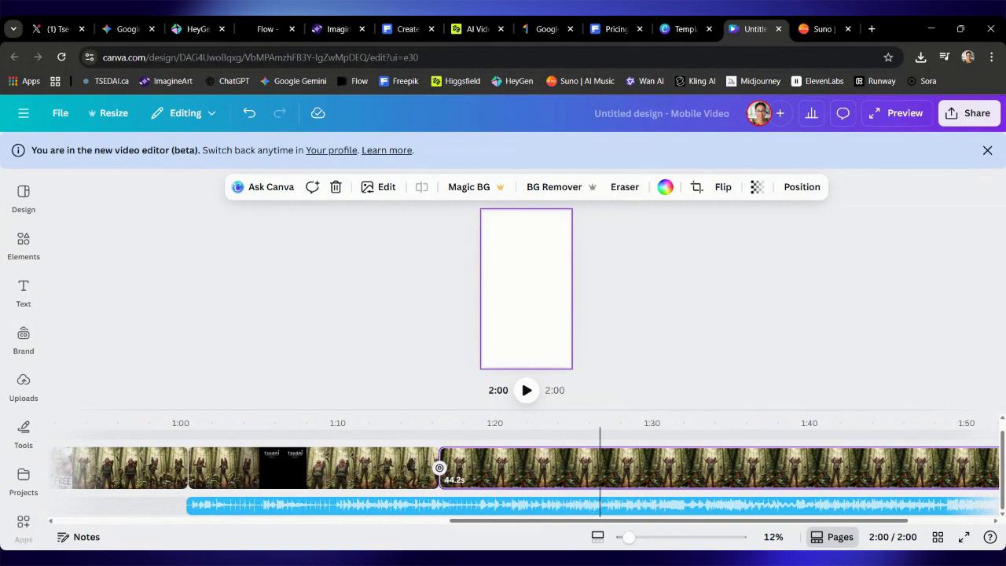
Delete the 44.2-second still image of the woman in the forest from the timeline.
{"action": "scroll", "coordinate": [525, 472], "scroll_direction": "left", "scroll_amount": 4}
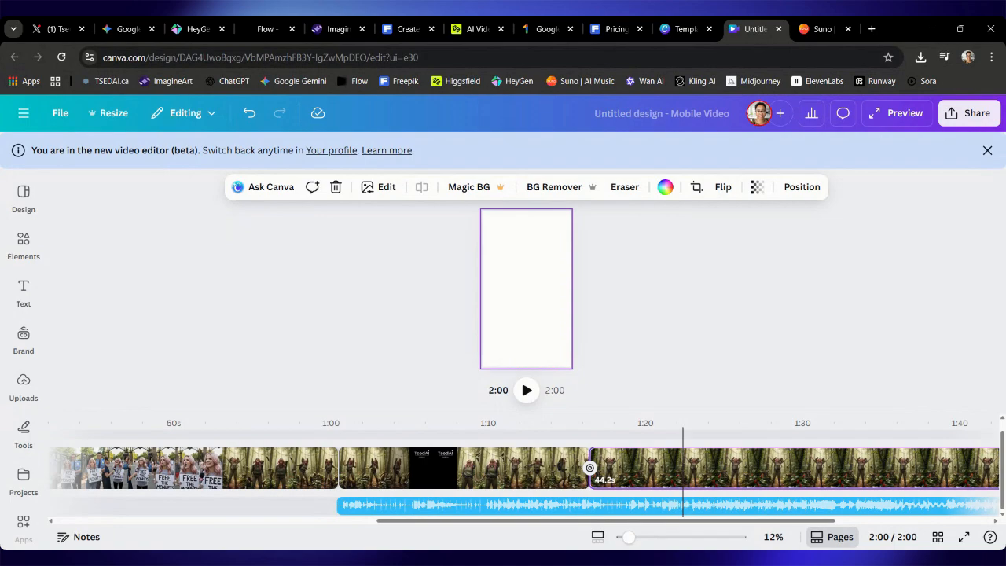
{"action": "left_click", "coordinate": [683, 474]}
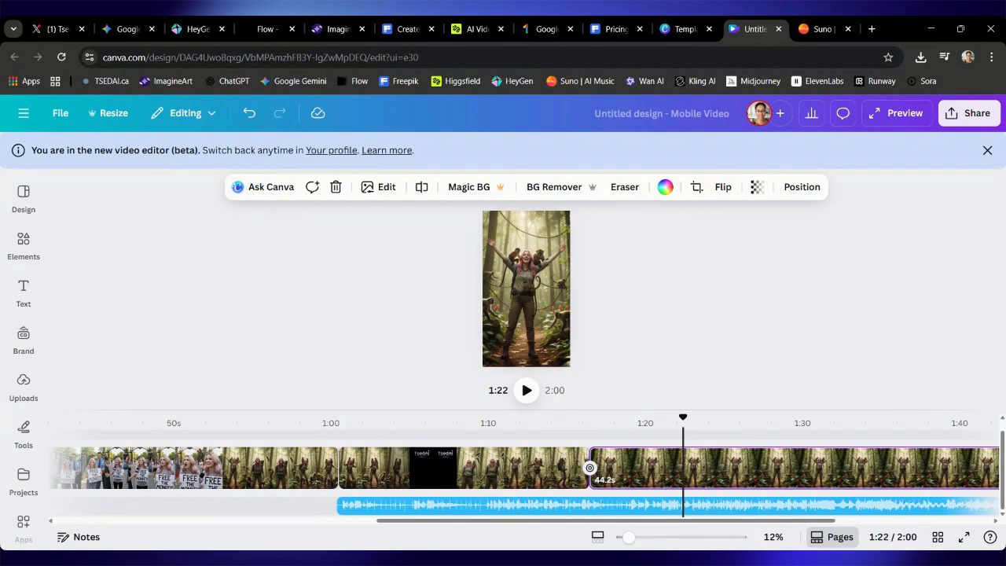
{"action": "key", "text": "Delete"}
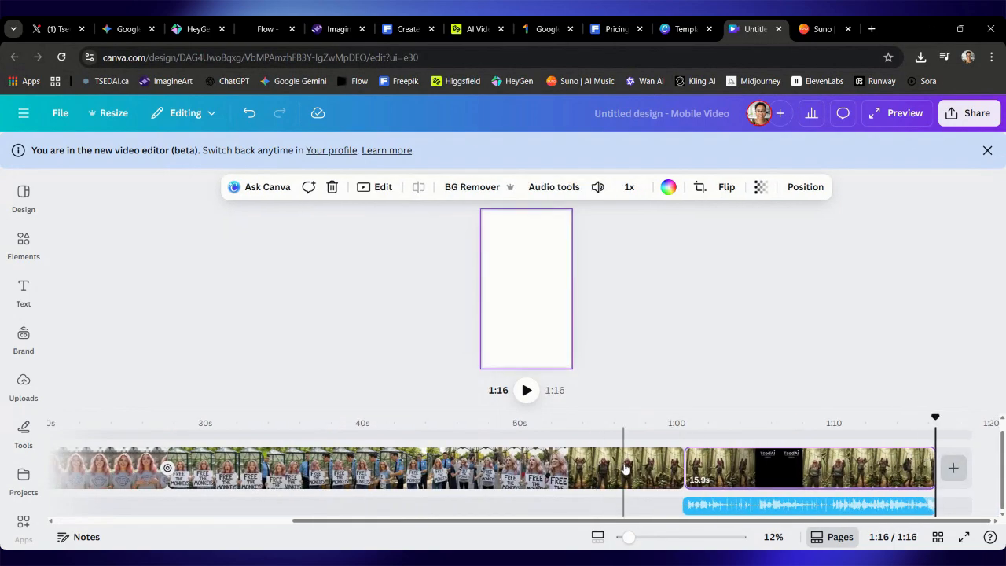
Scrub through the 15.9-second forest clip from 1:04 to 1:10 to check its footage around the black thumbnails.
{"action": "left_click", "coordinate": [742, 468]}
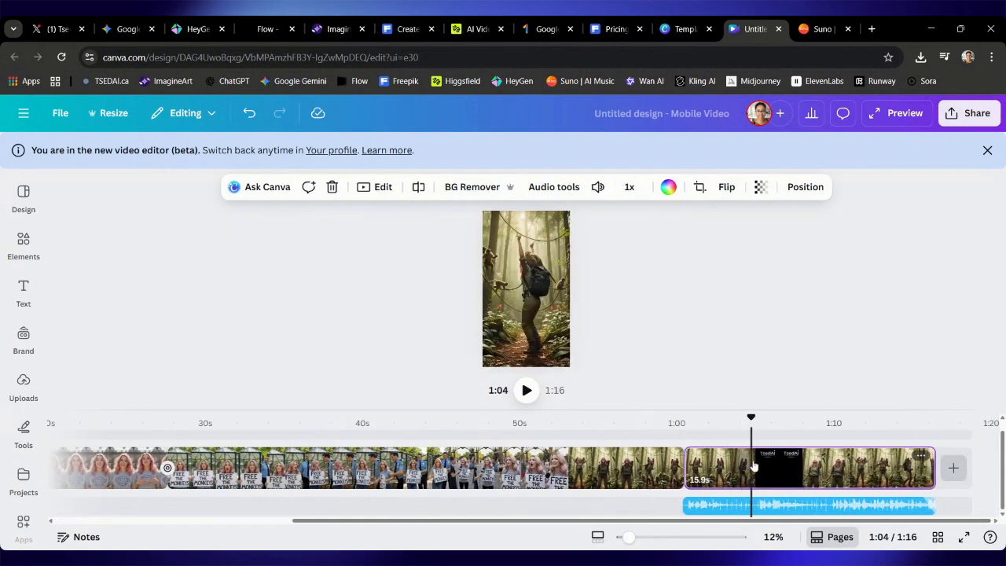
{"action": "left_click", "coordinate": [754, 467]}
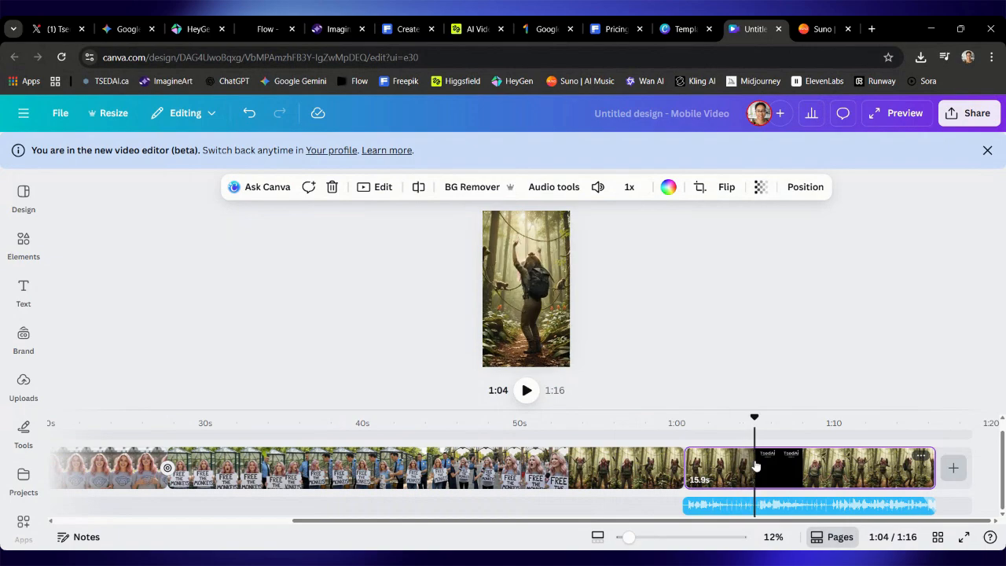
{"action": "left_click", "coordinate": [760, 467]}
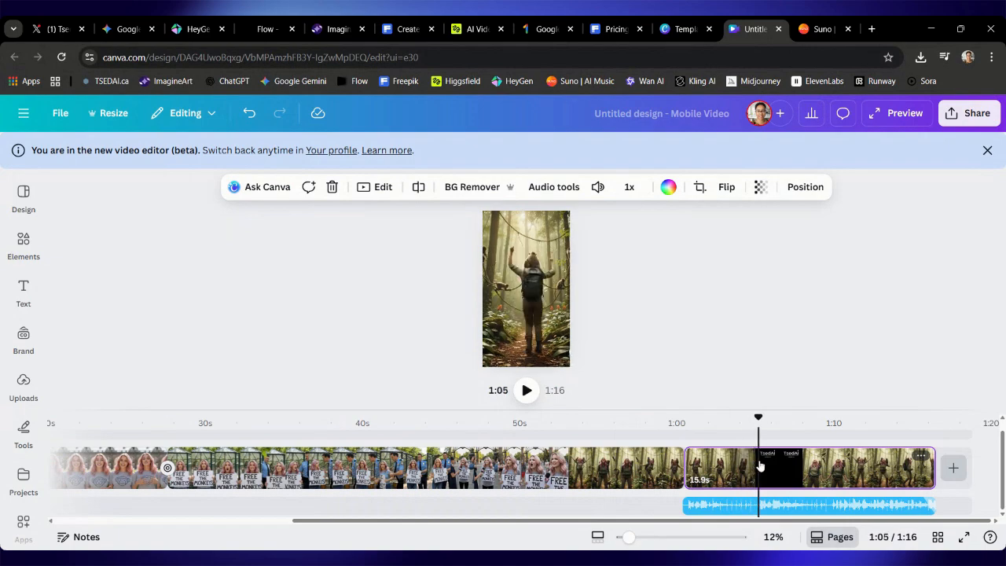
{"action": "left_click", "coordinate": [762, 467]}
{"action": "left_click", "coordinate": [769, 468]}
{"action": "left_click", "coordinate": [773, 467]}
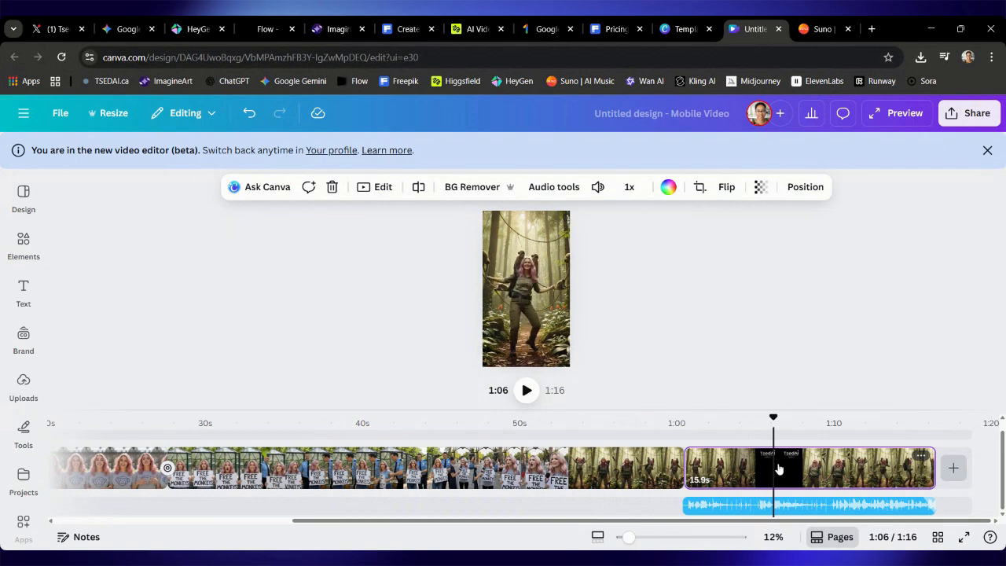
{"action": "left_click", "coordinate": [778, 468]}
{"action": "left_click", "coordinate": [784, 469]}
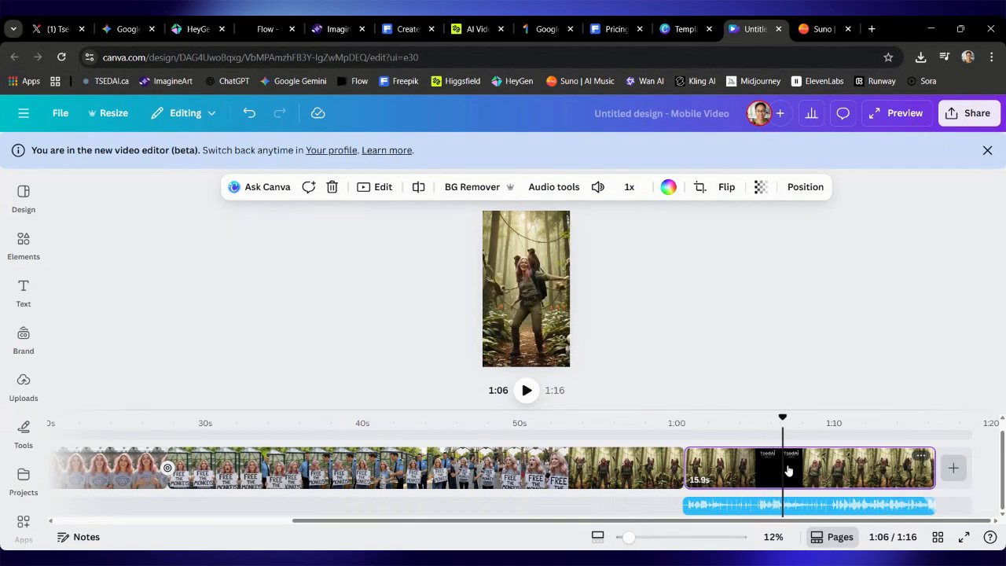
{"action": "left_click", "coordinate": [788, 469]}
{"action": "left_click", "coordinate": [791, 469]}
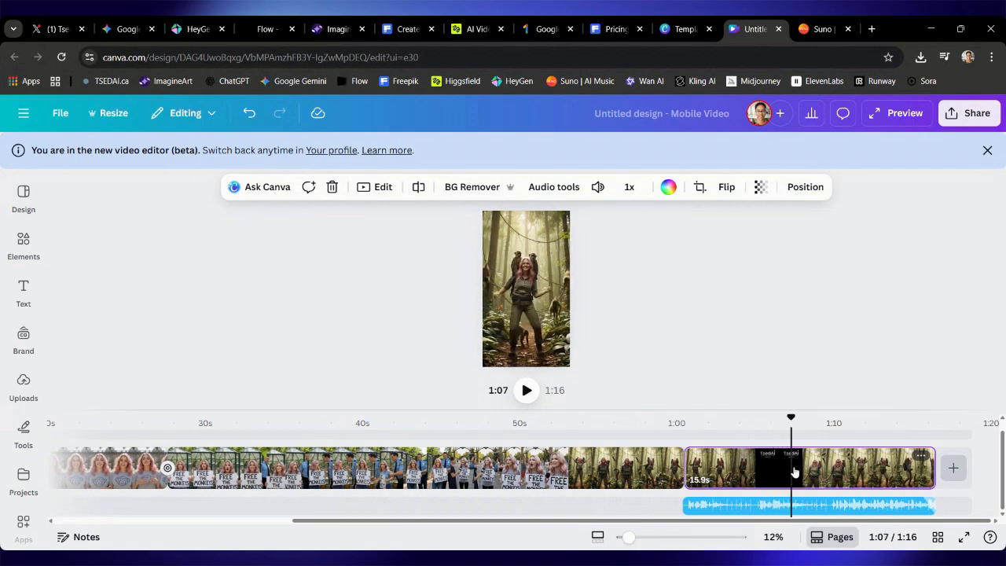
{"action": "left_click", "coordinate": [794, 469]}
{"action": "left_click", "coordinate": [796, 470]}
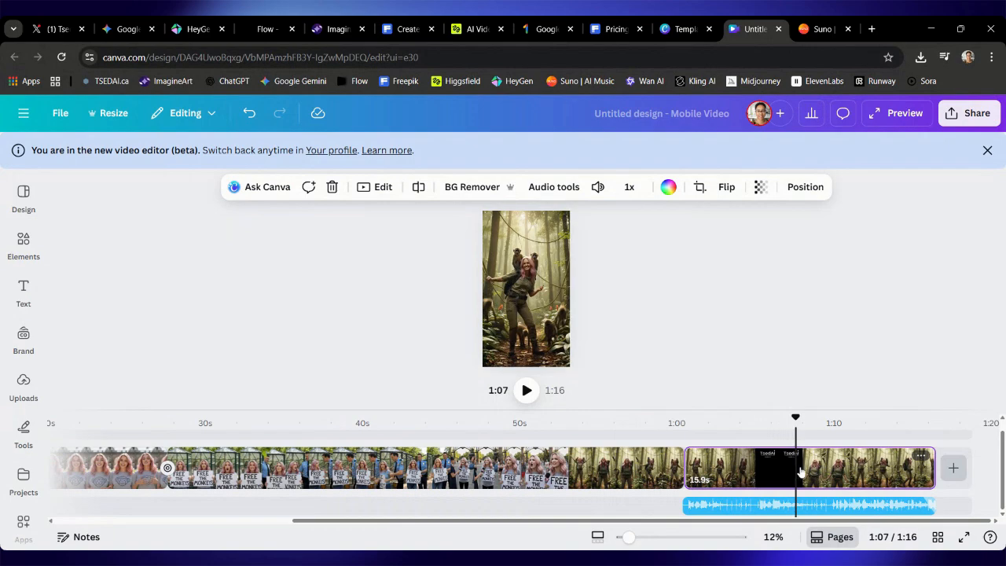
{"action": "left_click", "coordinate": [799, 470]}
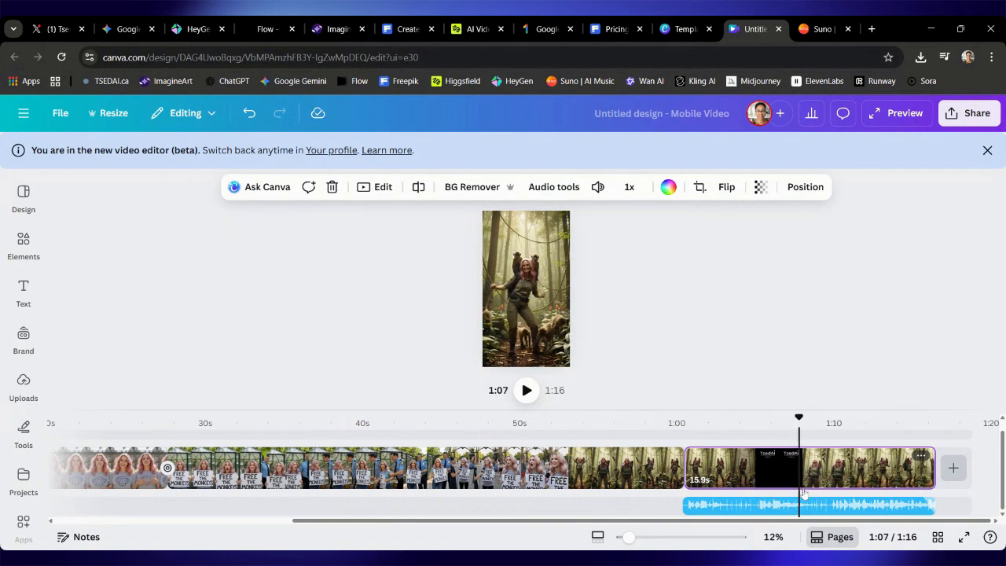
{"action": "left_click", "coordinate": [806, 470]}
{"action": "left_click", "coordinate": [836, 476]}
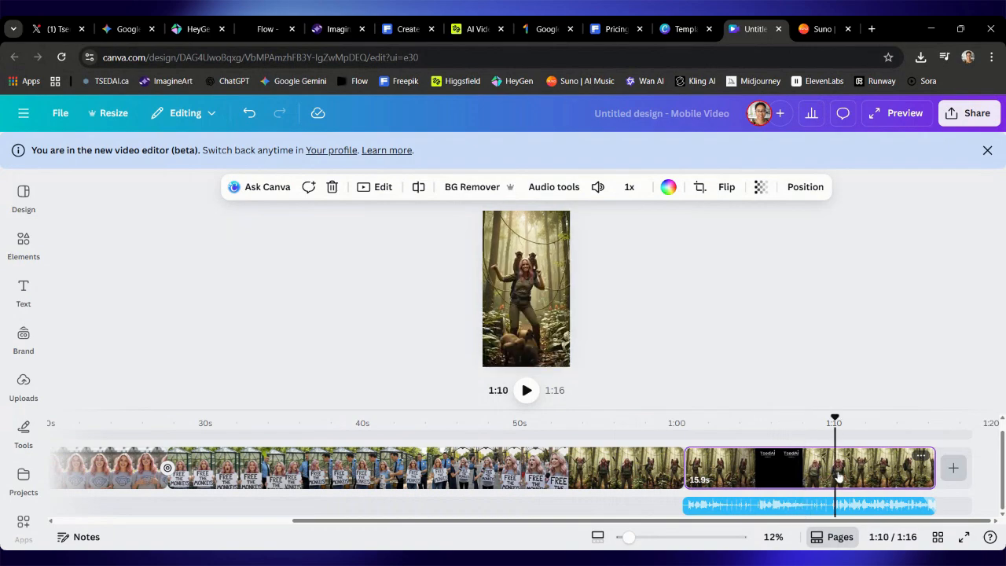
Find where the forest clip starts fading to black and split it just before the fade, at 1:12.
{"action": "left_click", "coordinate": [870, 476]}
{"action": "left_click", "coordinate": [889, 476]}
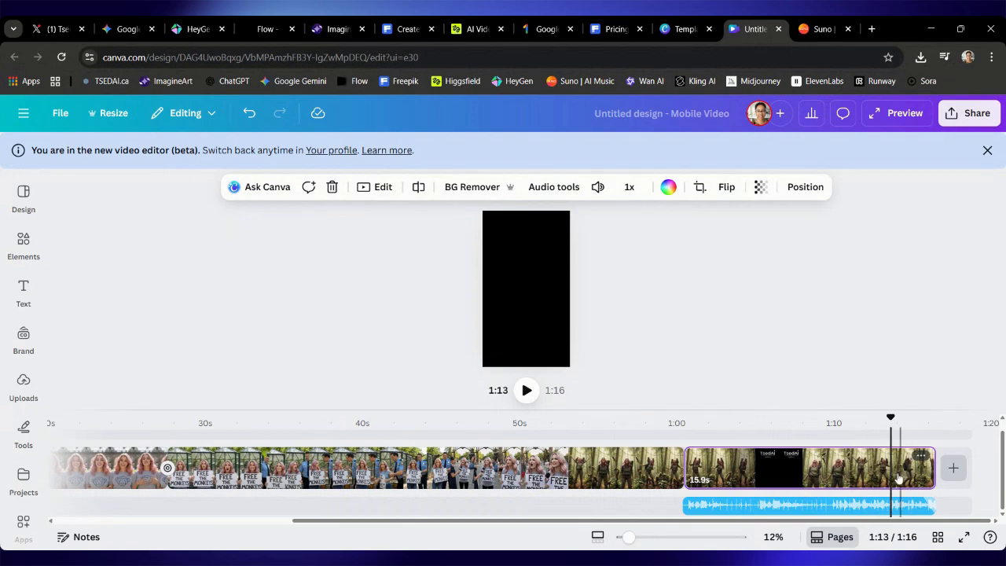
{"action": "left_click", "coordinate": [884, 479]}
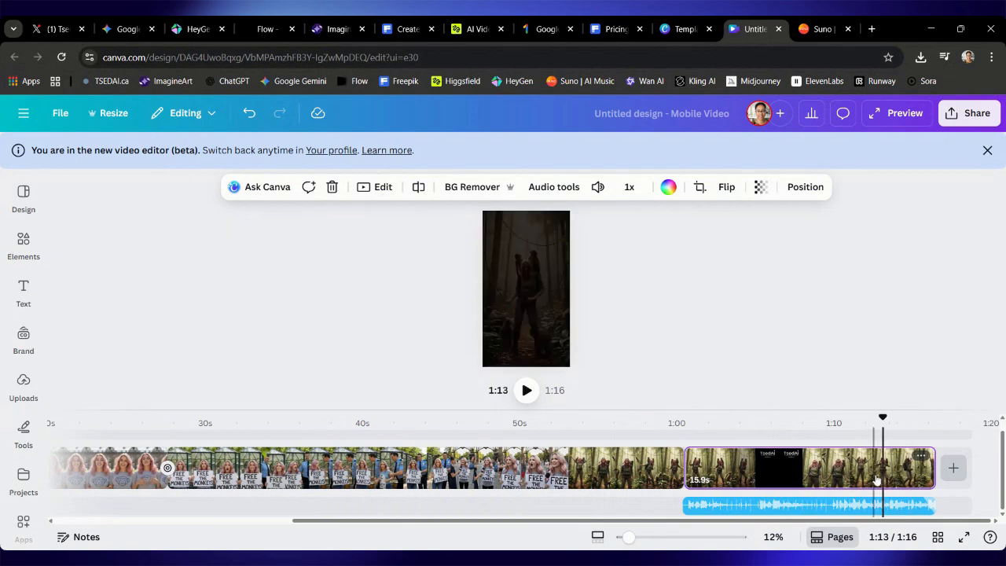
{"action": "left_click", "coordinate": [879, 481]}
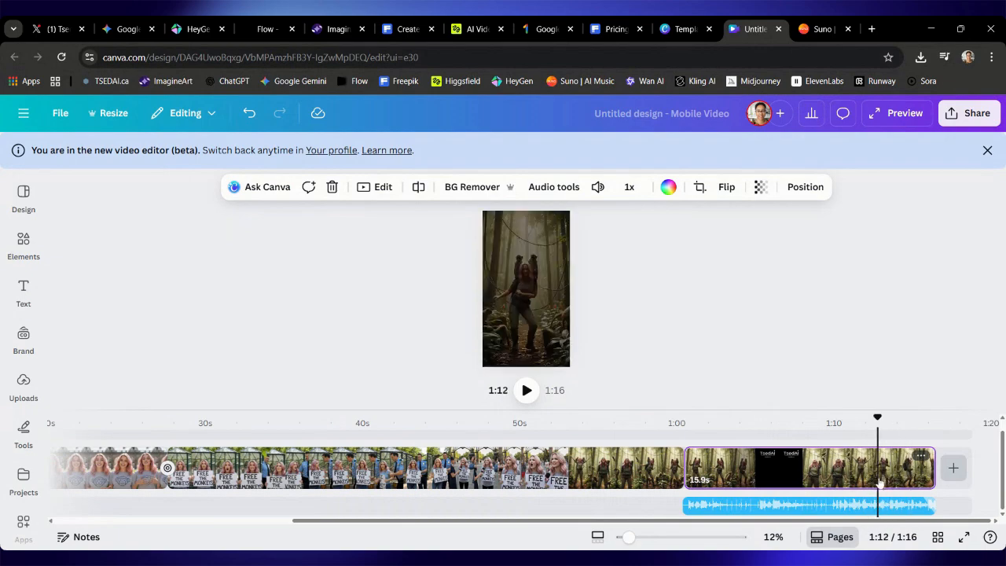
{"action": "left_click", "coordinate": [874, 483]}
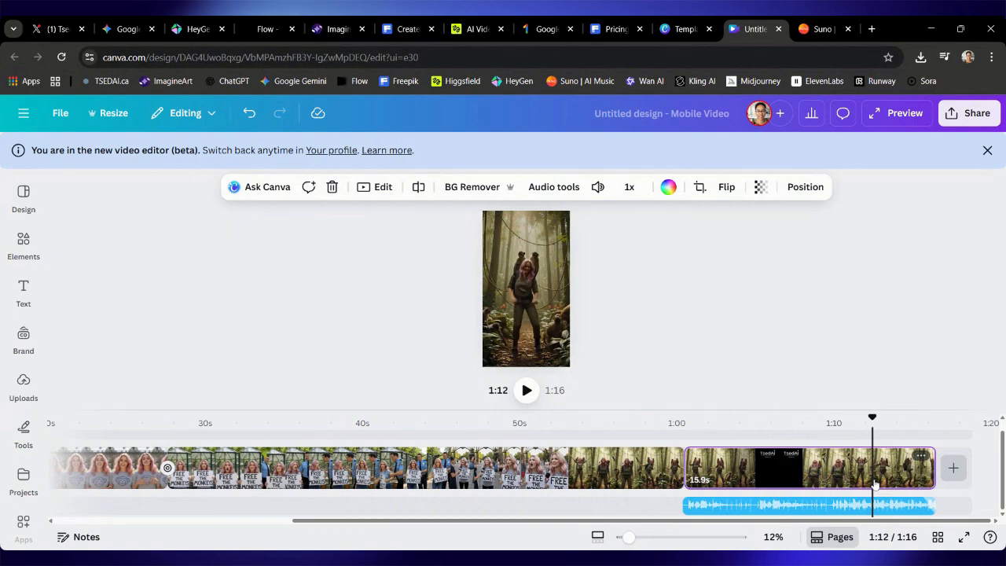
{"action": "left_click", "coordinate": [870, 483]}
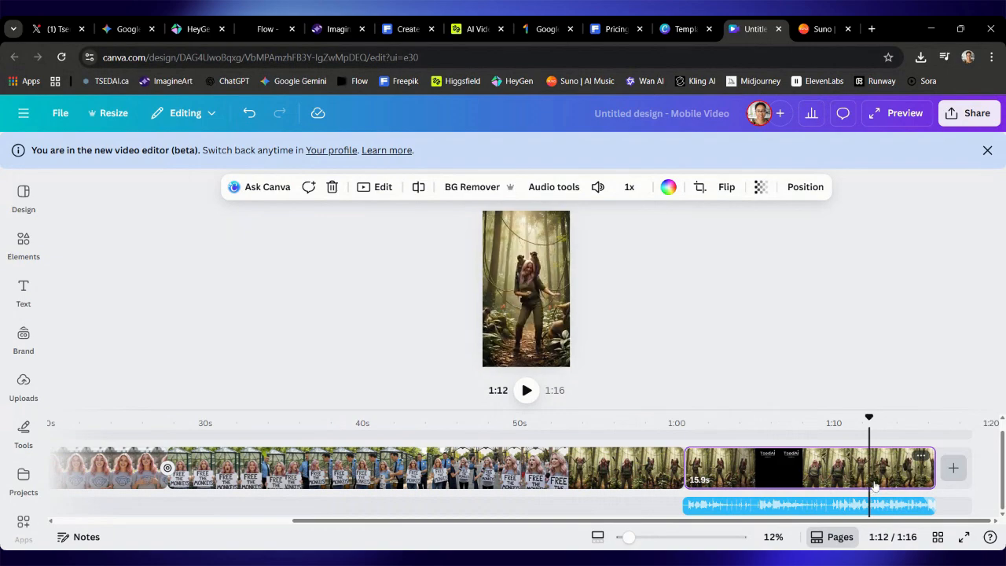
{"action": "right_click", "coordinate": [875, 485]}
{"action": "left_click", "coordinate": [823, 408]}
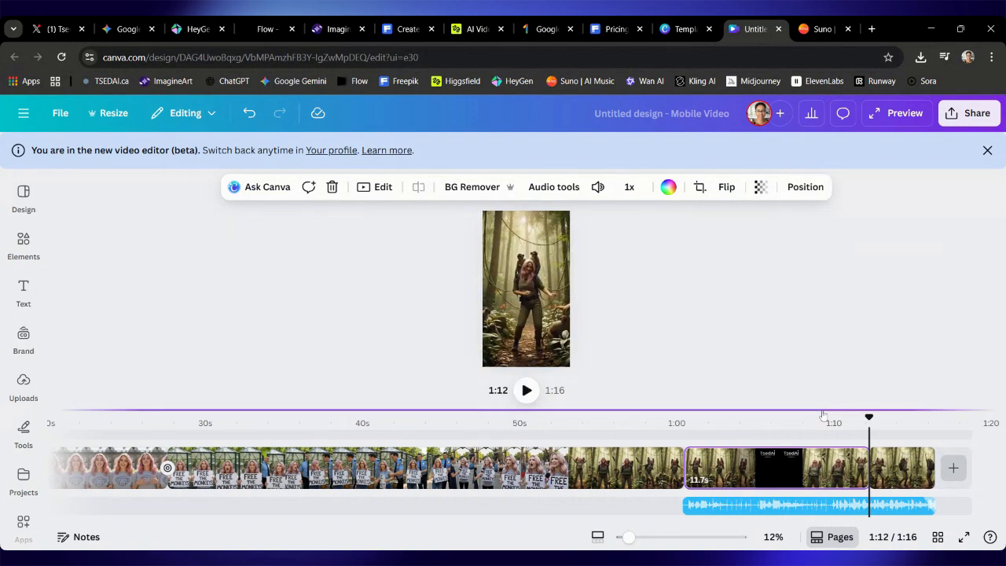
Duplicate the 11.7-second first part of the split forest clip.
{"action": "left_click", "coordinate": [808, 478]}
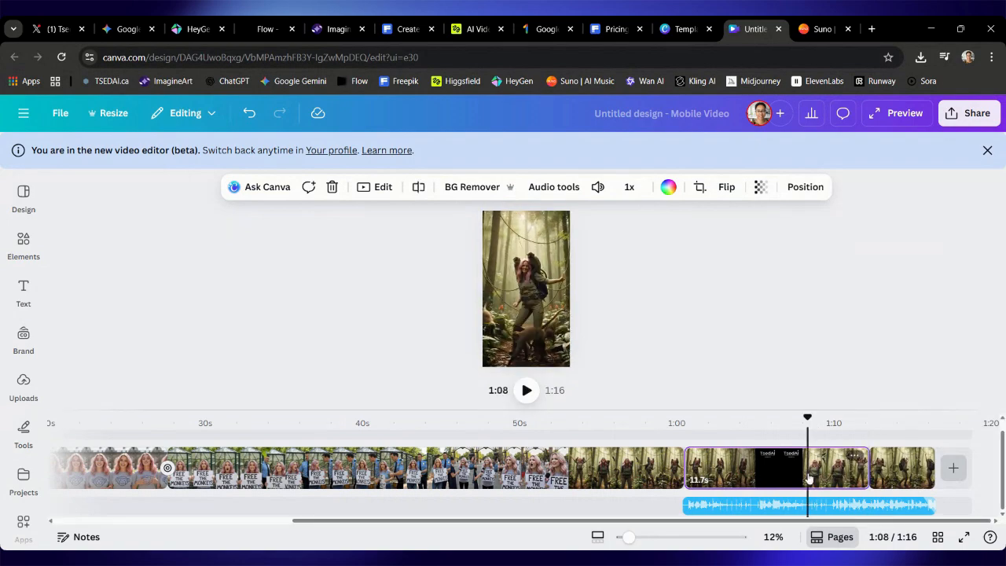
{"action": "left_click", "coordinate": [854, 456]}
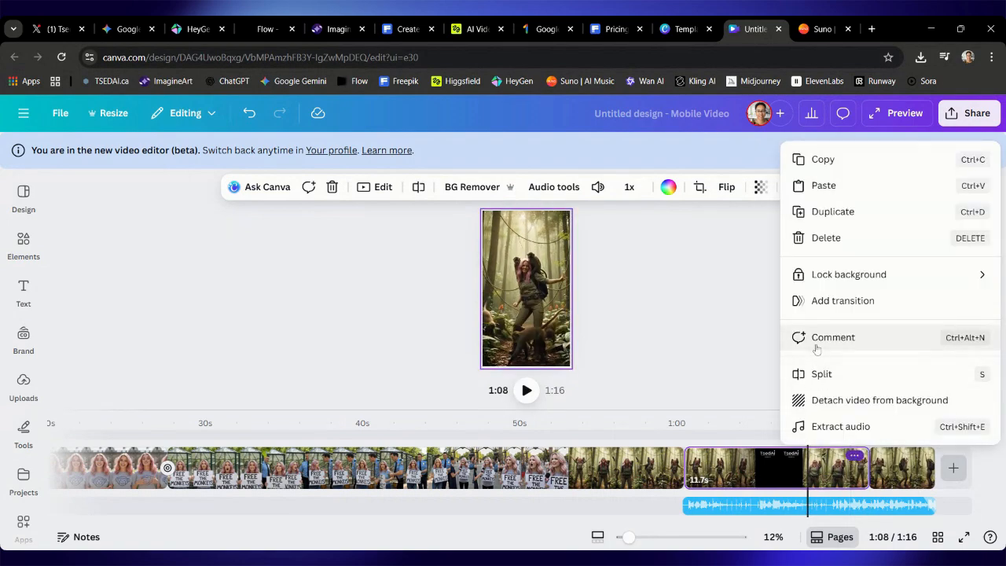
{"action": "left_click", "coordinate": [831, 212]}
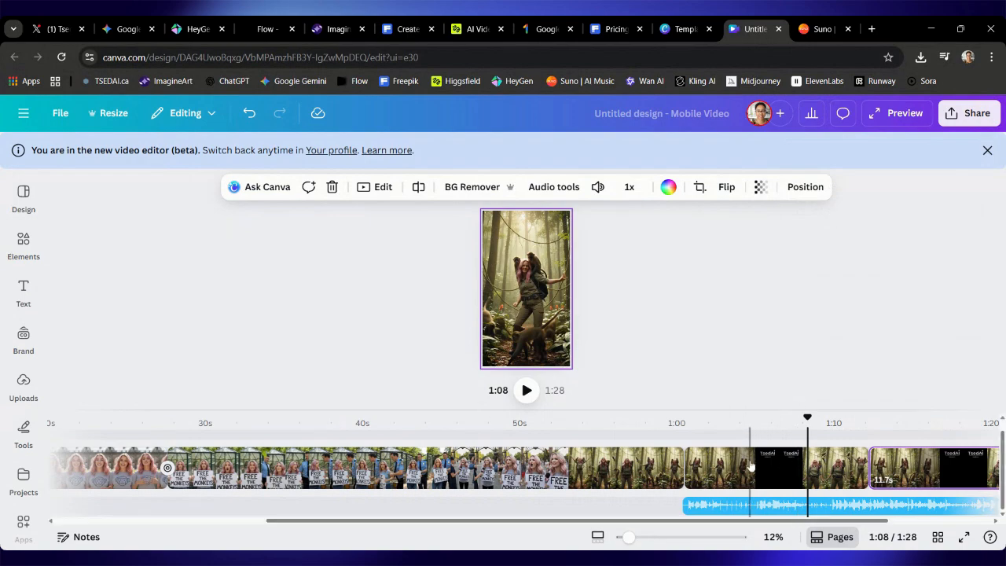
Set the video speed of both 11.7-second forest clips to 0.75.
{"action": "left_click", "coordinate": [818, 468]}
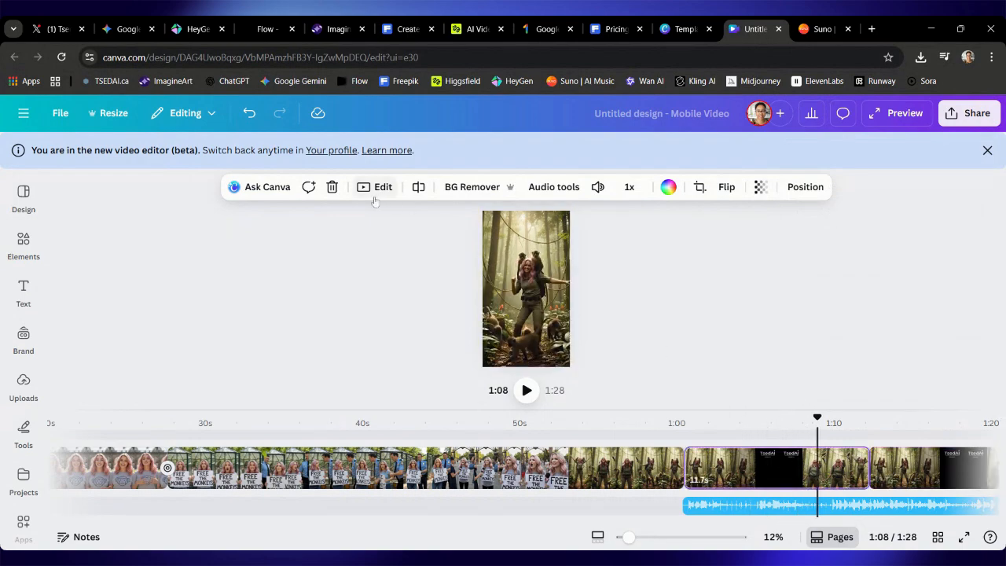
{"action": "left_click", "coordinate": [629, 187]}
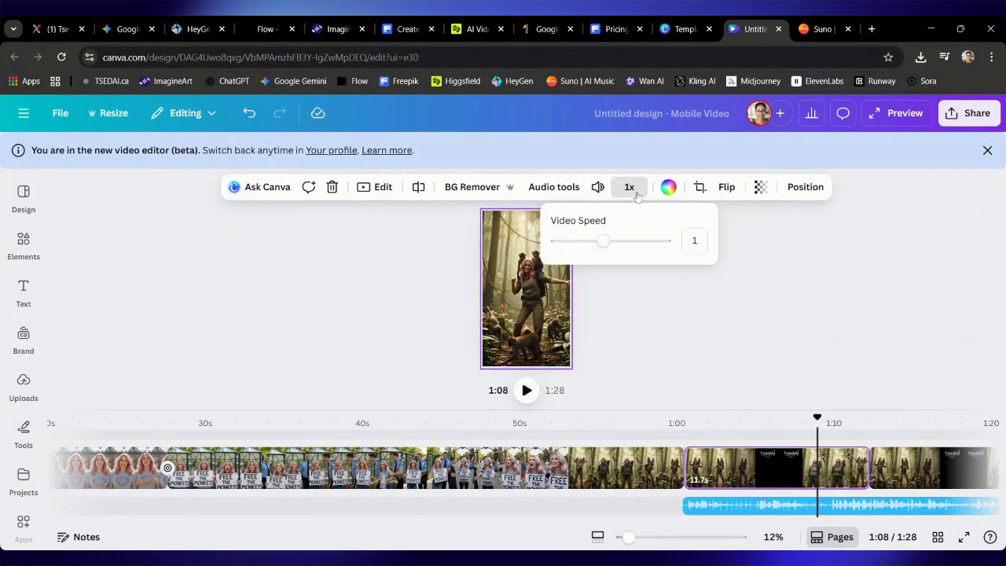
{"action": "left_click_drag", "start_coordinate": [602, 240], "coordinate": [590, 249]}
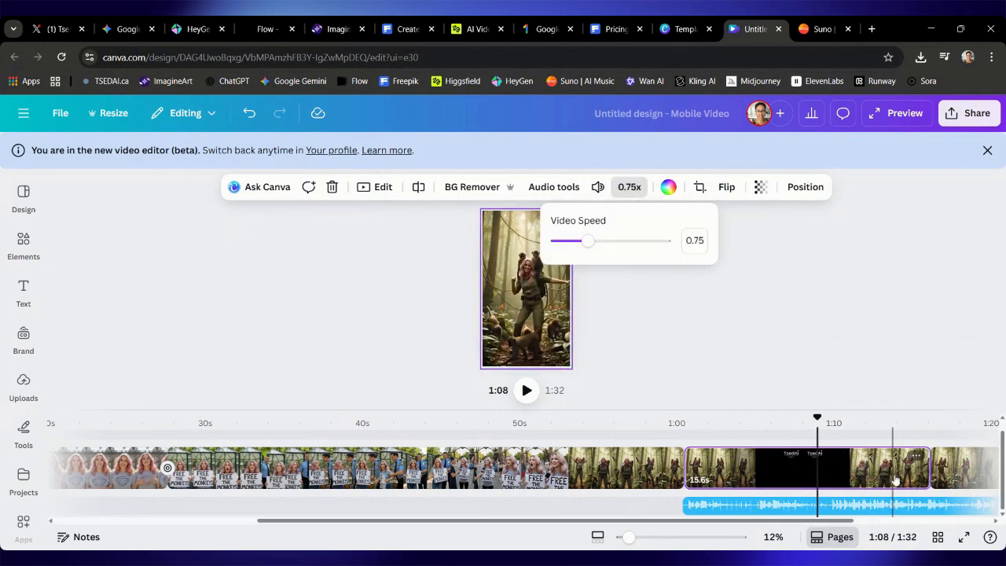
{"action": "scroll", "coordinate": [857, 481], "scroll_direction": "right", "scroll_amount": 3}
{"action": "left_click", "coordinate": [858, 481]}
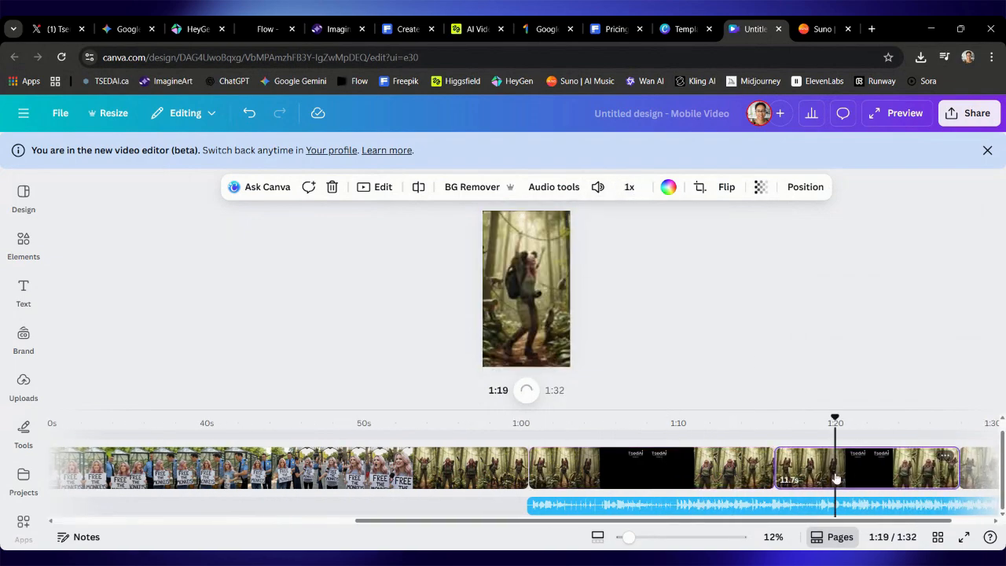
{"action": "left_click", "coordinate": [629, 189]}
{"action": "left_click_drag", "start_coordinate": [602, 239], "coordinate": [591, 248]}
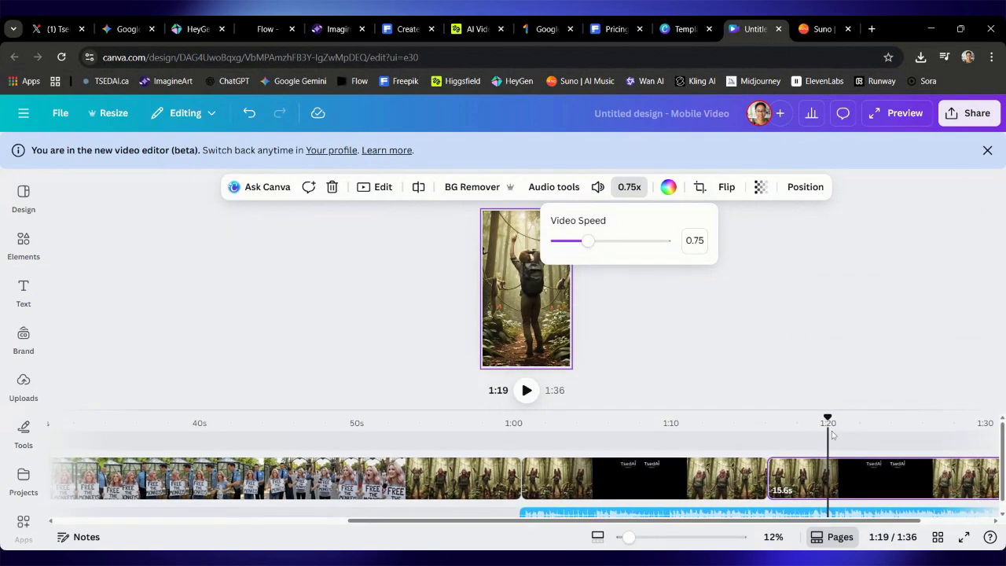
Check the 4.2-second TsedAi ending clip and duplicate the slowed 15.6-second forest clip just before it.
{"action": "scroll", "coordinate": [830, 482], "scroll_direction": "right", "scroll_amount": 3}
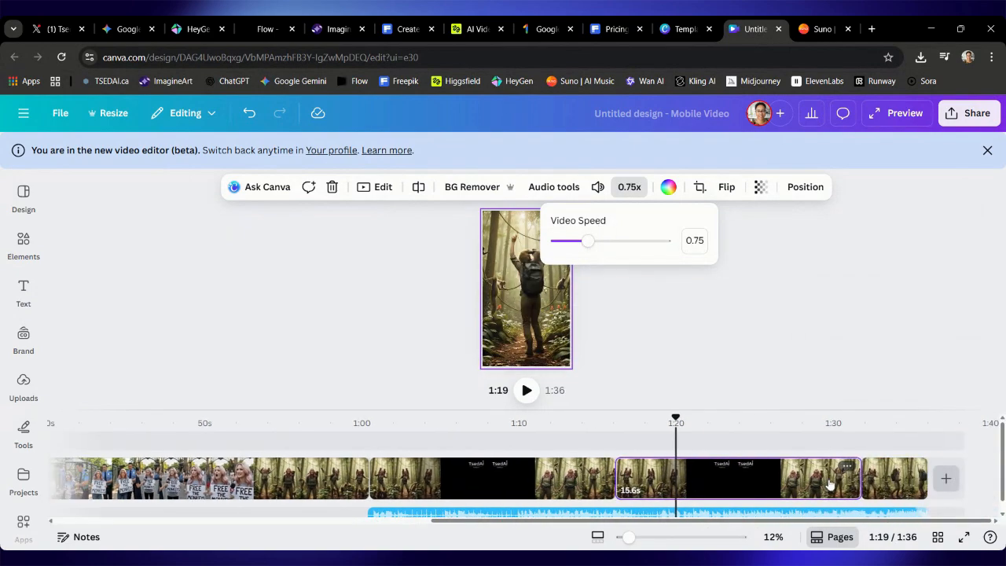
{"action": "left_click", "coordinate": [900, 480]}
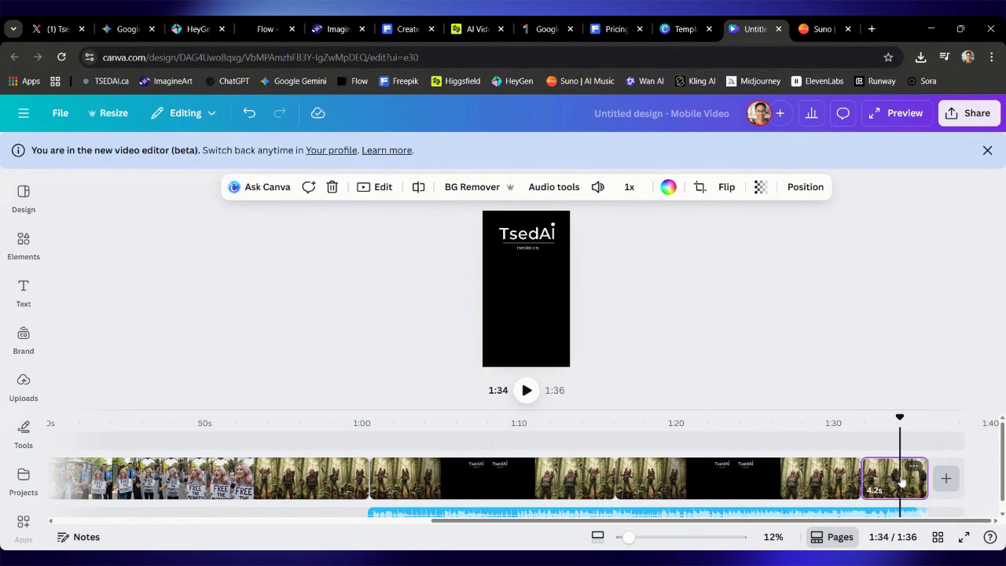
{"action": "left_click", "coordinate": [879, 485]}
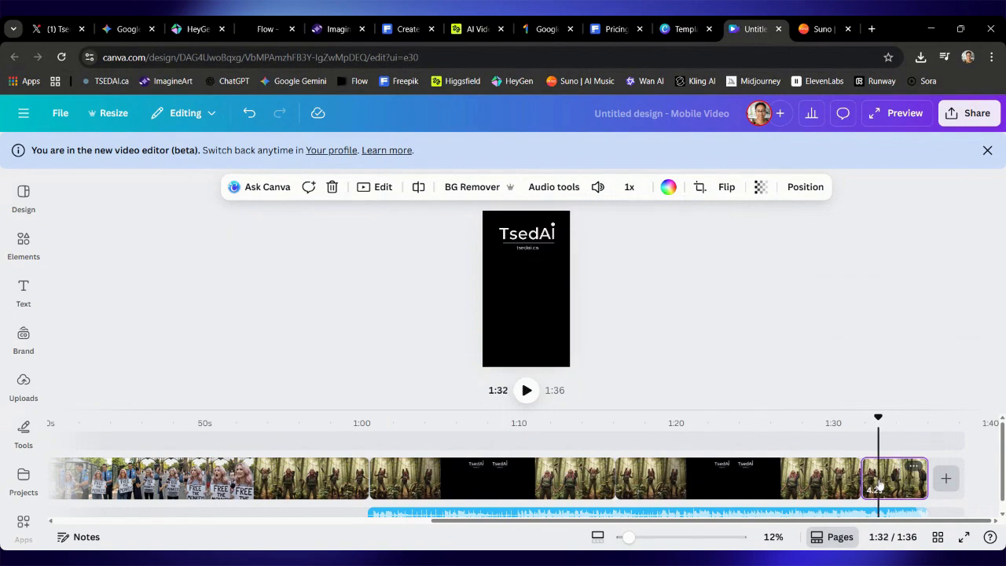
{"action": "left_click", "coordinate": [847, 472]}
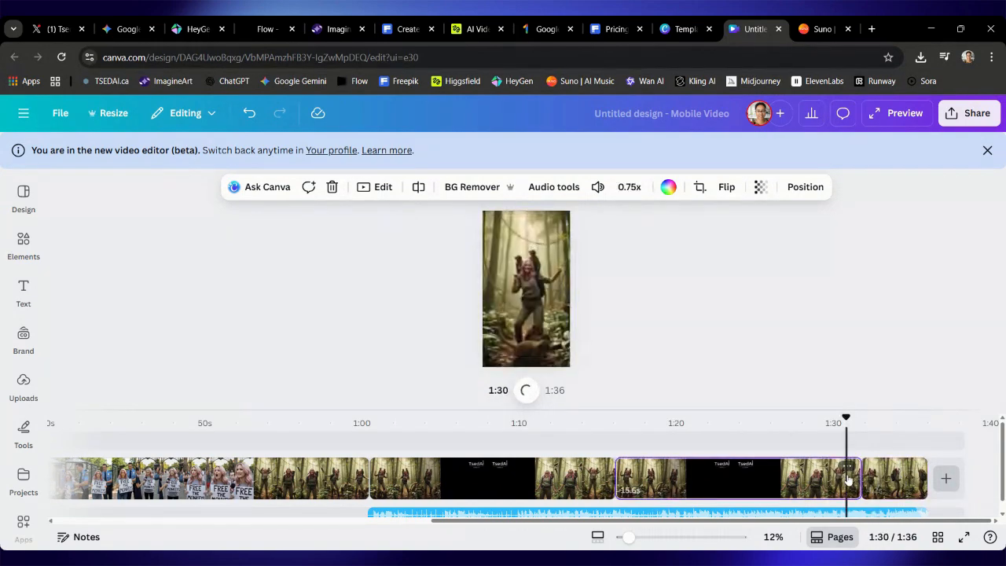
{"action": "right_click", "coordinate": [847, 470]}
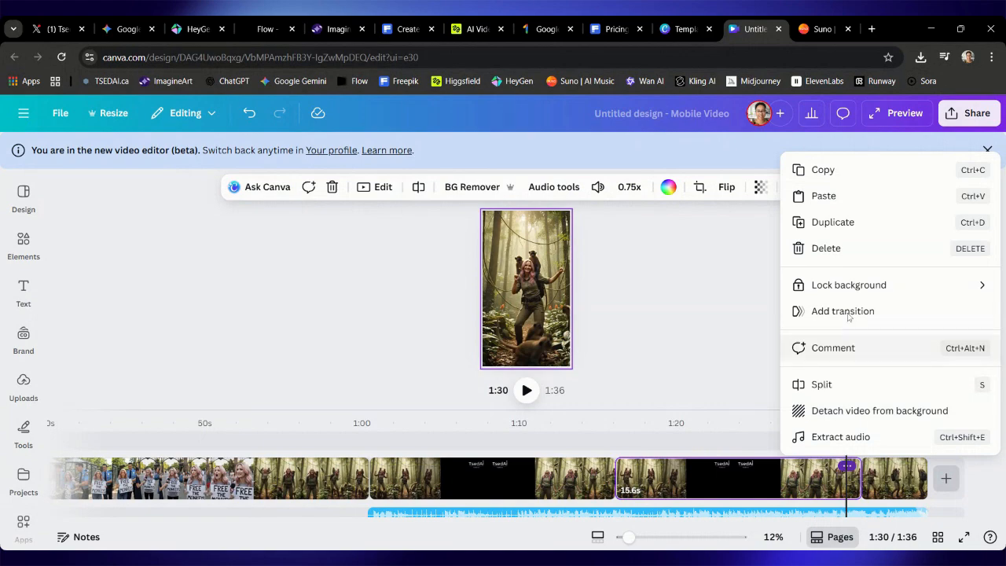
{"action": "left_click", "coordinate": [848, 228]}
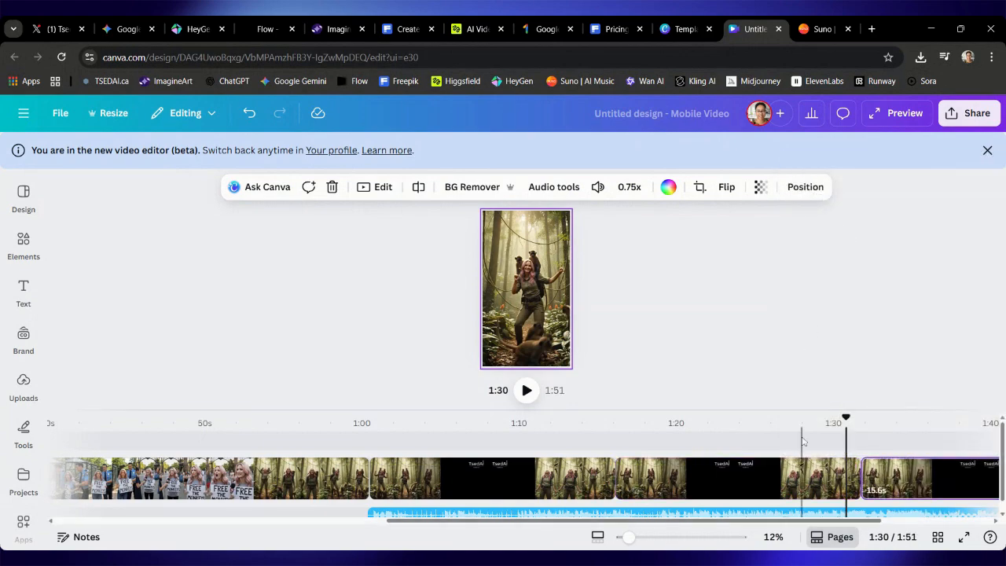
Duplicate the newest 15.6-second forest copy once more, ahead of the ending clip.
{"action": "scroll", "coordinate": [802, 436], "scroll_direction": "right", "scroll_amount": 5}
{"action": "scroll", "coordinate": [802, 441], "scroll_direction": "right", "scroll_amount": 2}
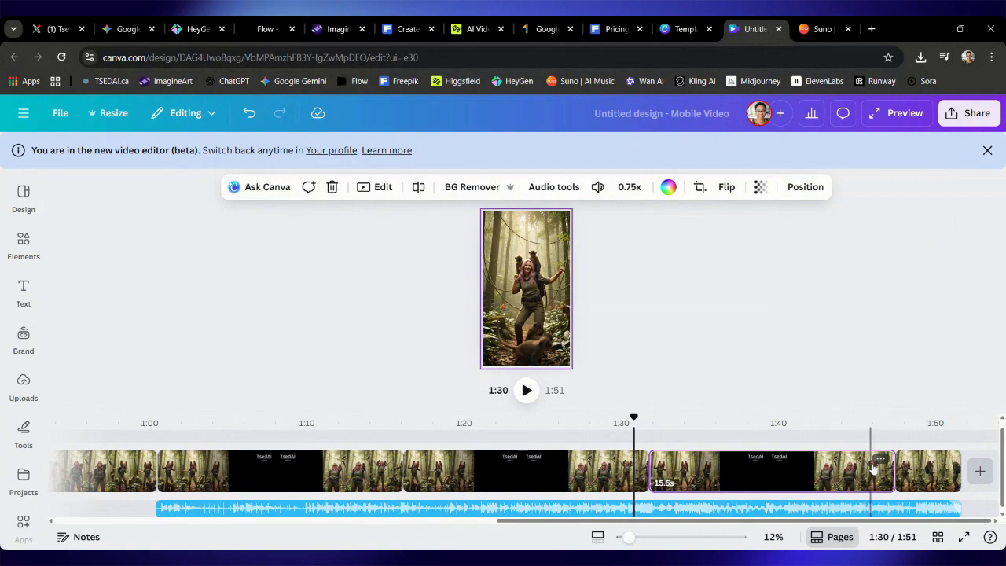
{"action": "left_click", "coordinate": [878, 460]}
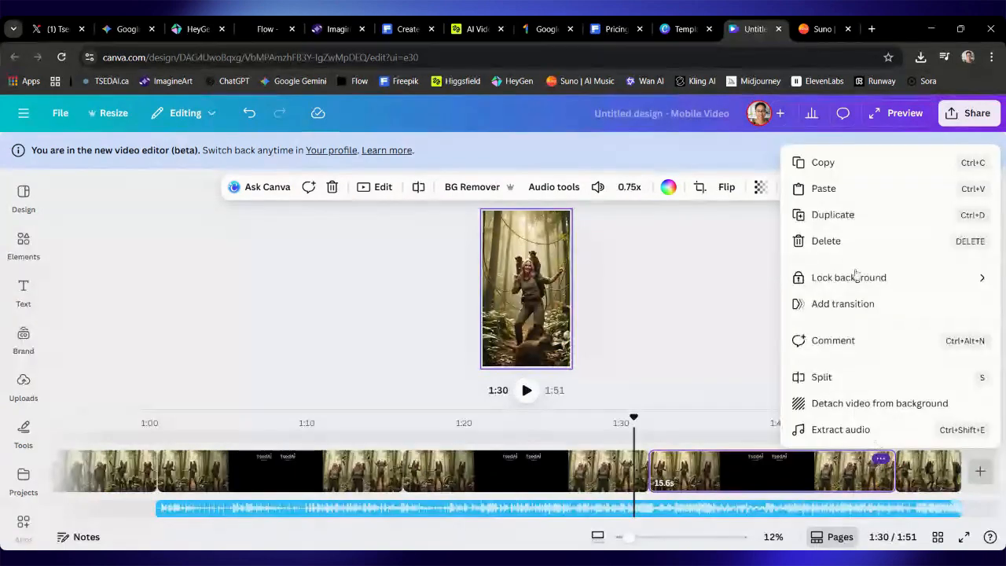
{"action": "left_click", "coordinate": [849, 215]}
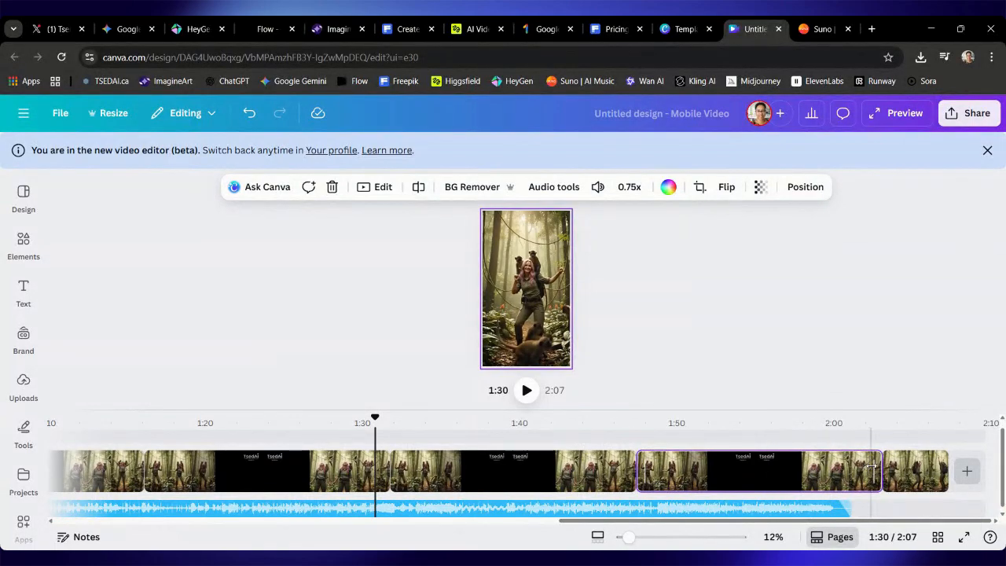
Shorten the last slowed forest copy before the TsedAi ending clip to 9.4 seconds and check the video's end.
{"action": "left_click_drag", "start_coordinate": [872, 469], "coordinate": [773, 472]}
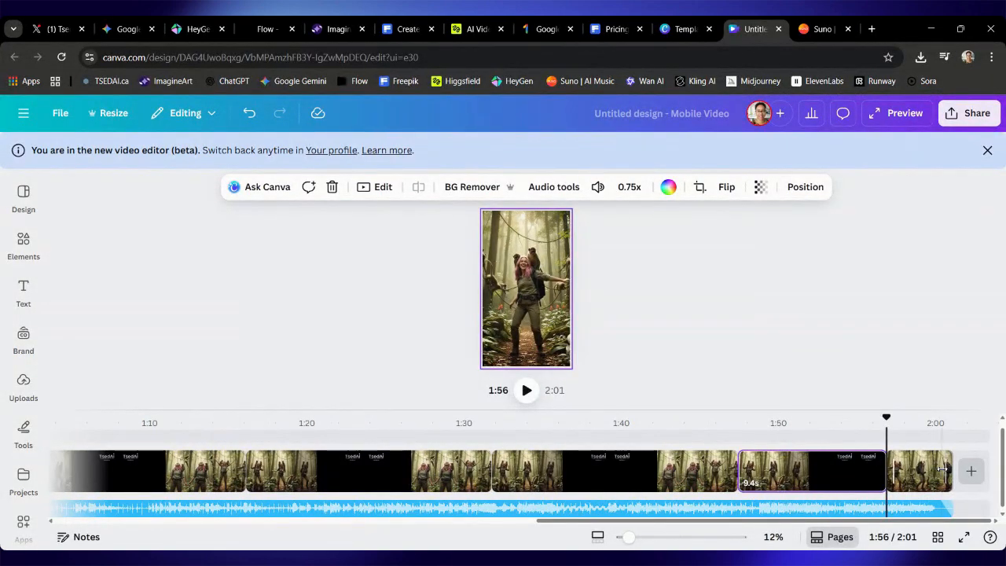
{"action": "left_click", "coordinate": [940, 470]}
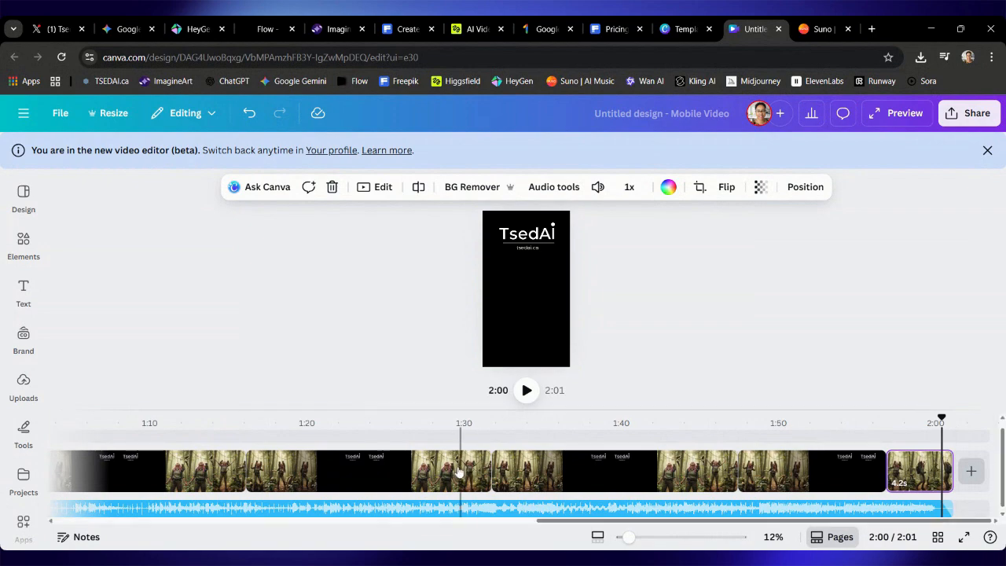
Add 0.5-second Dissolve transitions before the 15.6-second forest clip at 1:00 and between it and the following forest copy.
{"action": "scroll", "coordinate": [459, 472], "scroll_direction": "left", "scroll_amount": 3}
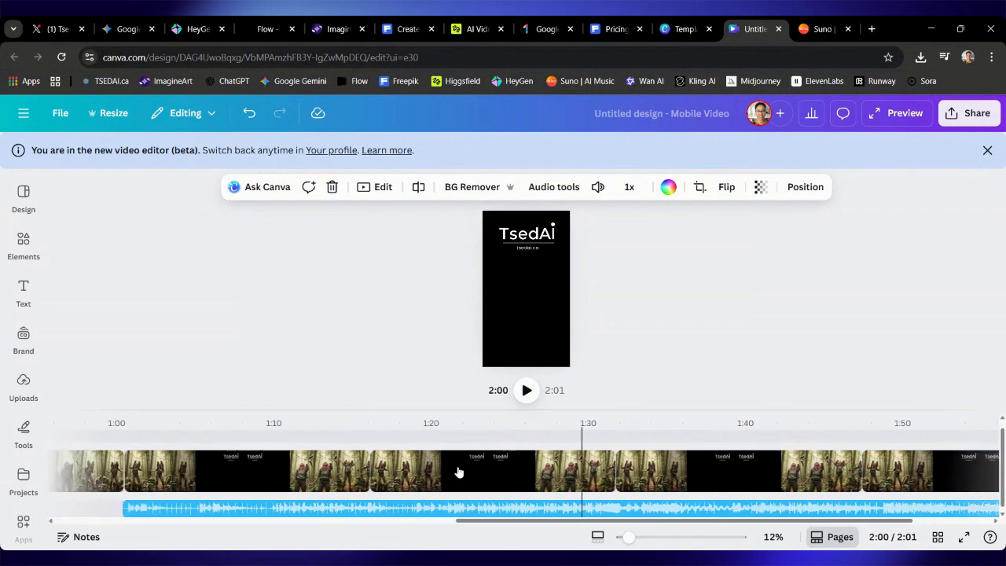
{"action": "scroll", "coordinate": [459, 471], "scroll_direction": "left", "scroll_amount": 9}
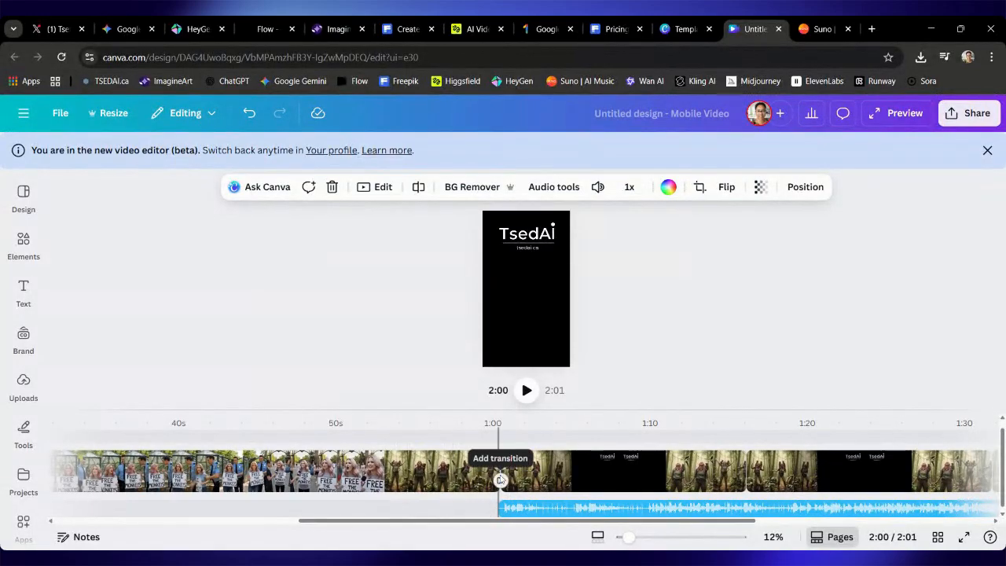
{"action": "left_click", "coordinate": [500, 480]}
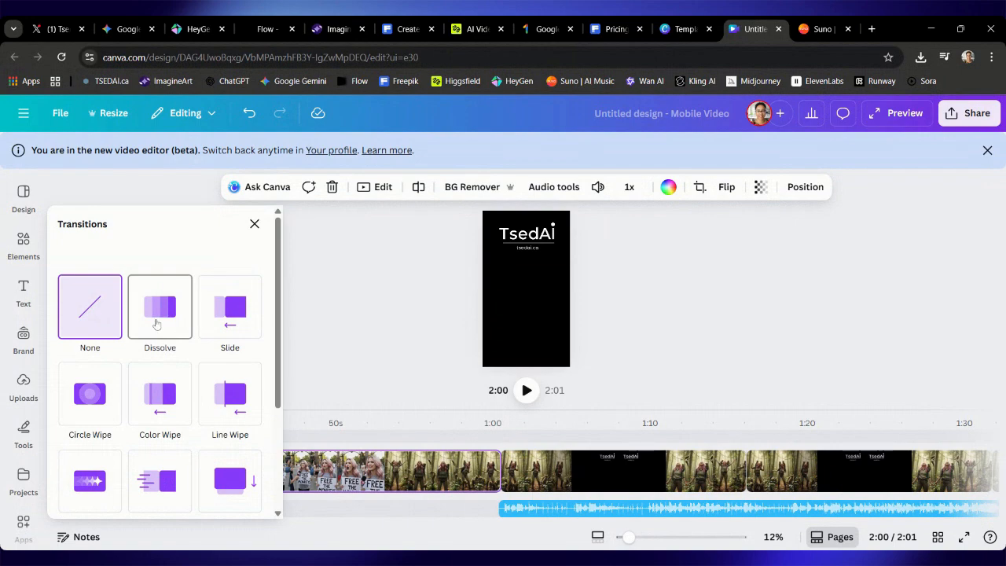
{"action": "left_click", "coordinate": [156, 324]}
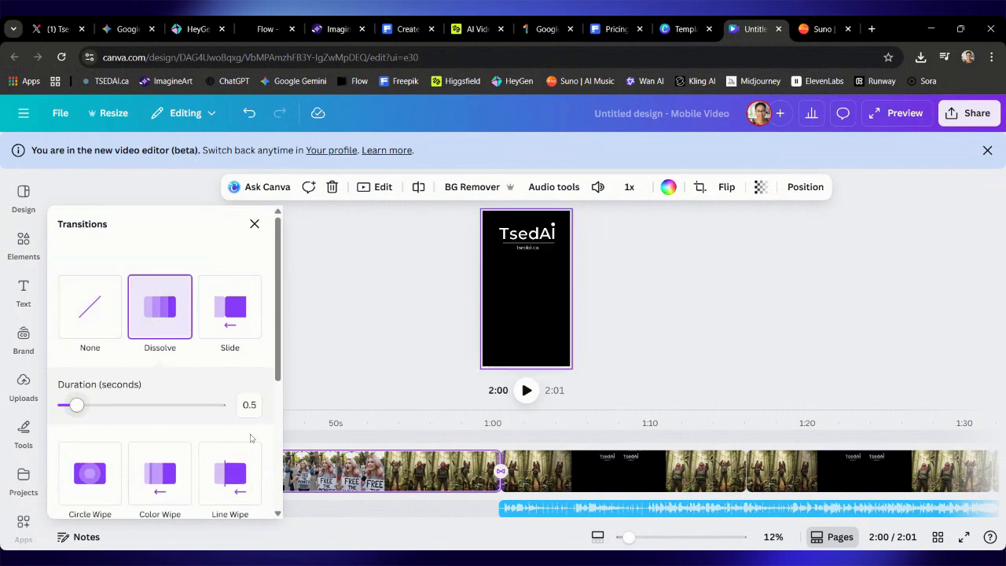
{"action": "left_click", "coordinate": [746, 481]}
{"action": "left_click", "coordinate": [157, 326]}
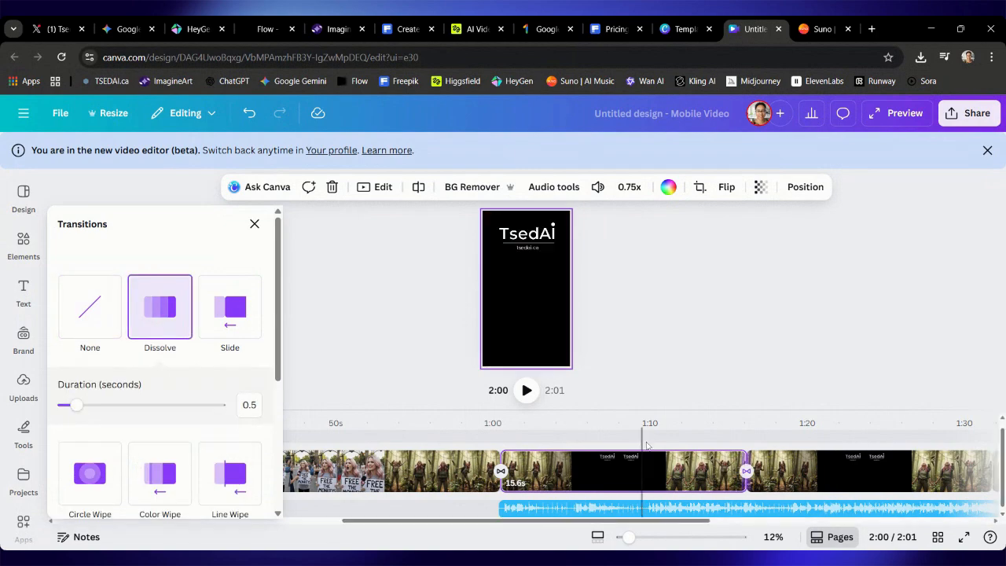
Add Dissolve transitions between the second and third 15.6-second forest clips and between the third and the 9.4-second copy.
{"action": "scroll", "coordinate": [676, 452], "scroll_direction": "right", "scroll_amount": 5}
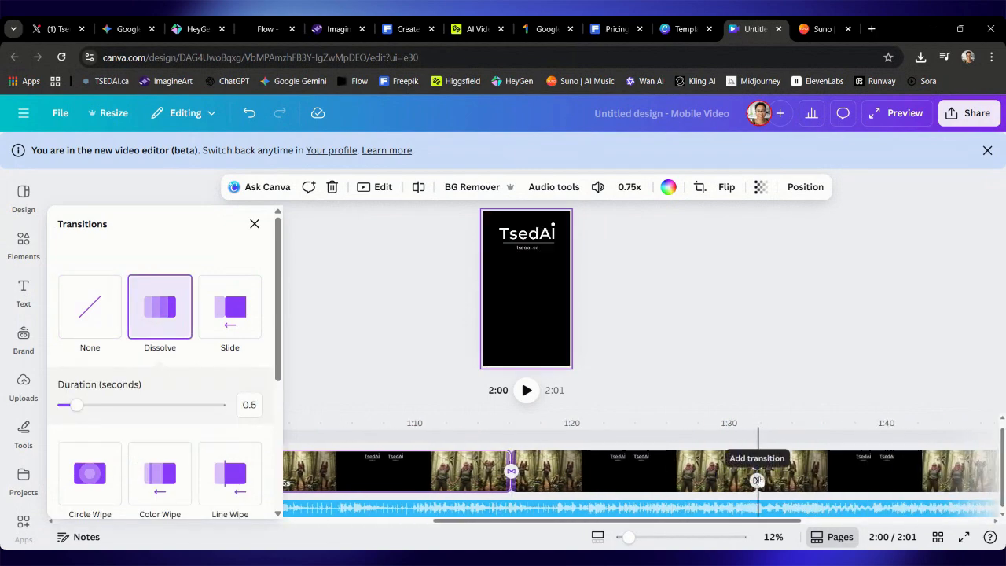
{"action": "left_click", "coordinate": [758, 480]}
{"action": "left_click", "coordinate": [168, 337]}
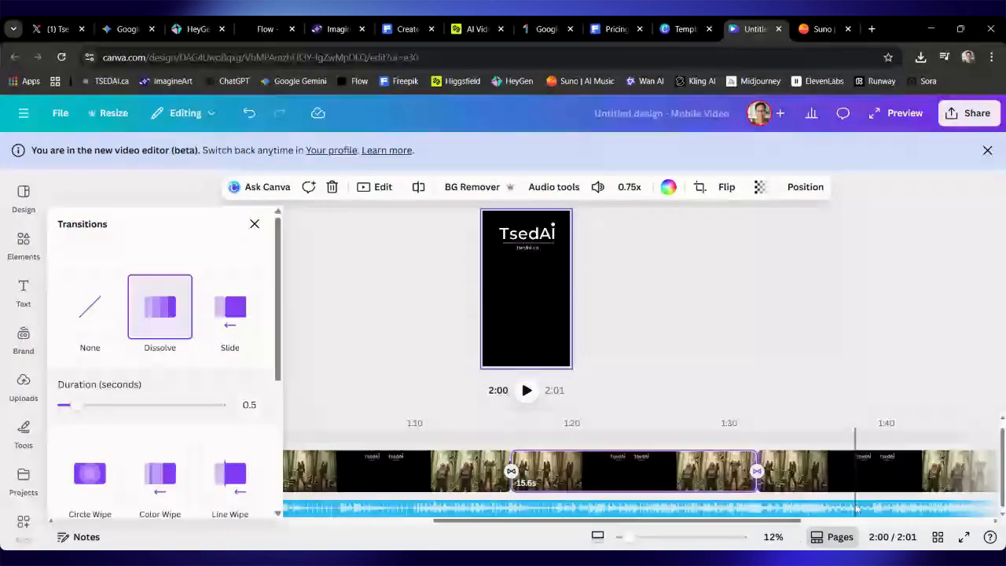
{"action": "left_click", "coordinate": [831, 491]}
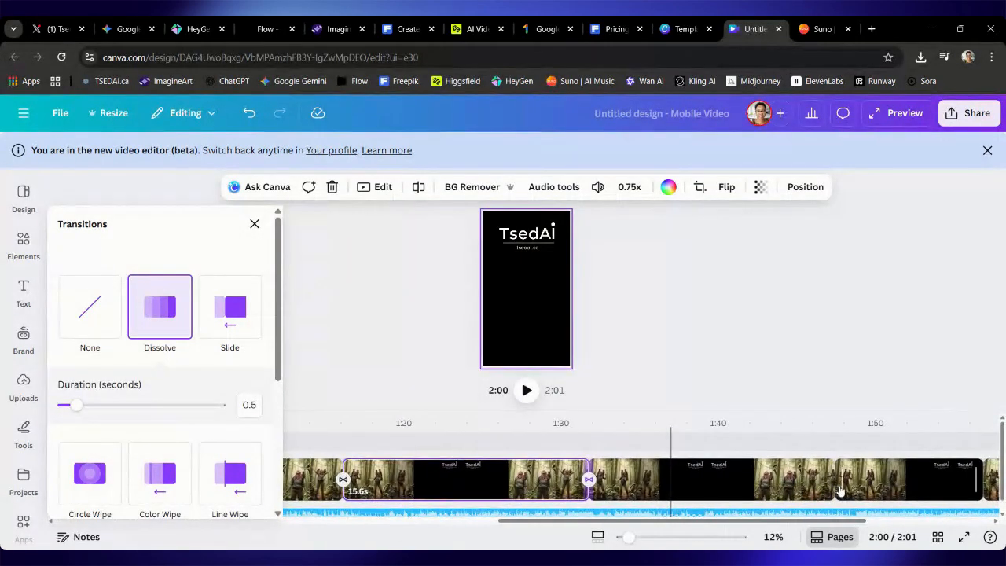
{"action": "left_click", "coordinate": [835, 487]}
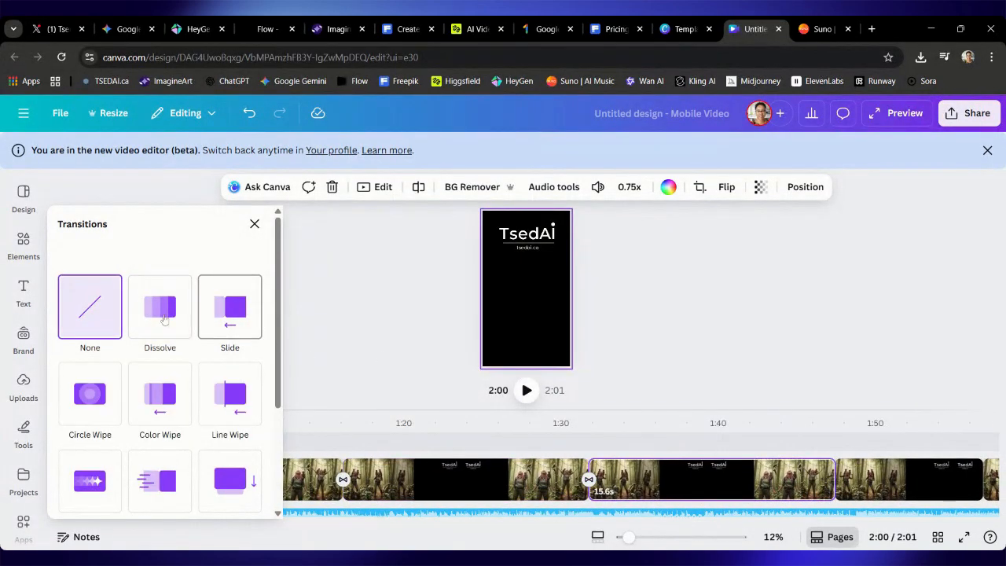
{"action": "left_click", "coordinate": [159, 315]}
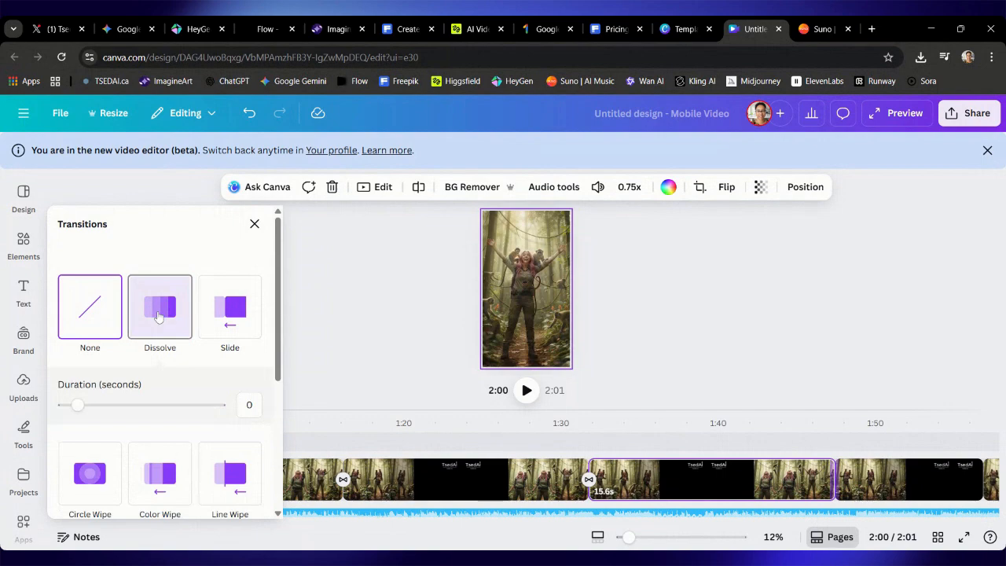
Add a 0.5-second Dissolve transition between the 9.4-second forest clip and the ending clip.
{"action": "scroll", "coordinate": [882, 487], "scroll_direction": "right", "scroll_amount": 2}
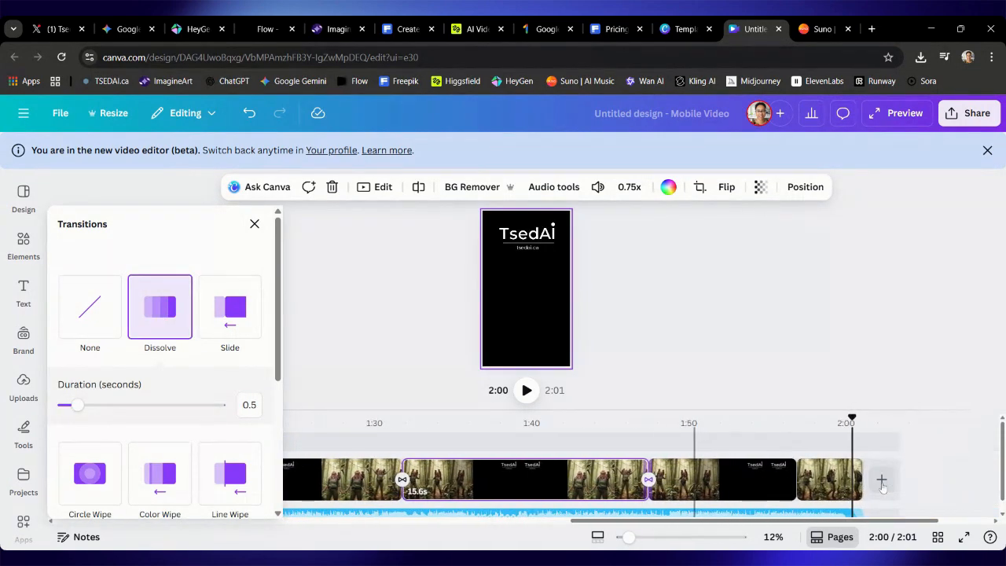
{"action": "left_click", "coordinate": [795, 490]}
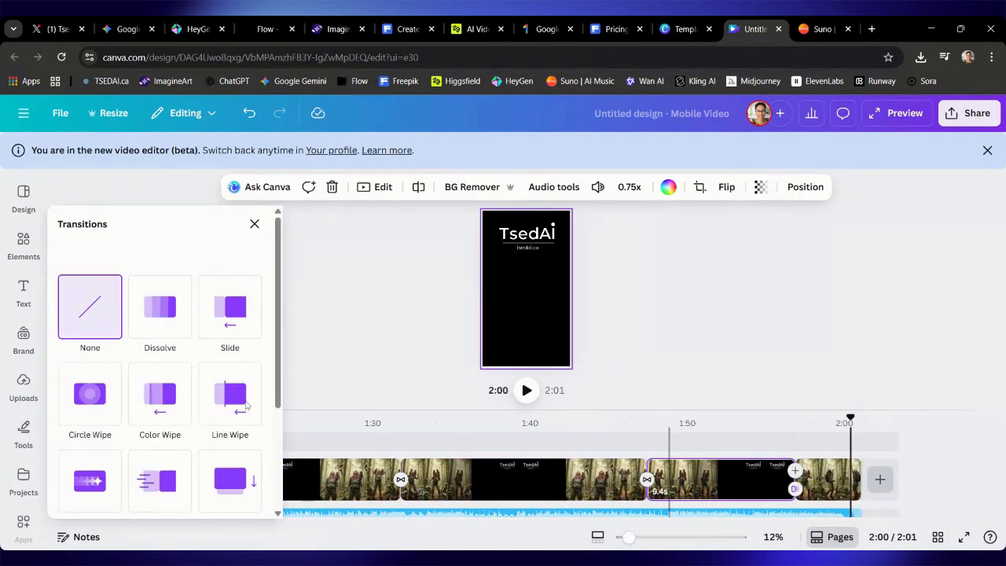
{"action": "left_click", "coordinate": [154, 326]}
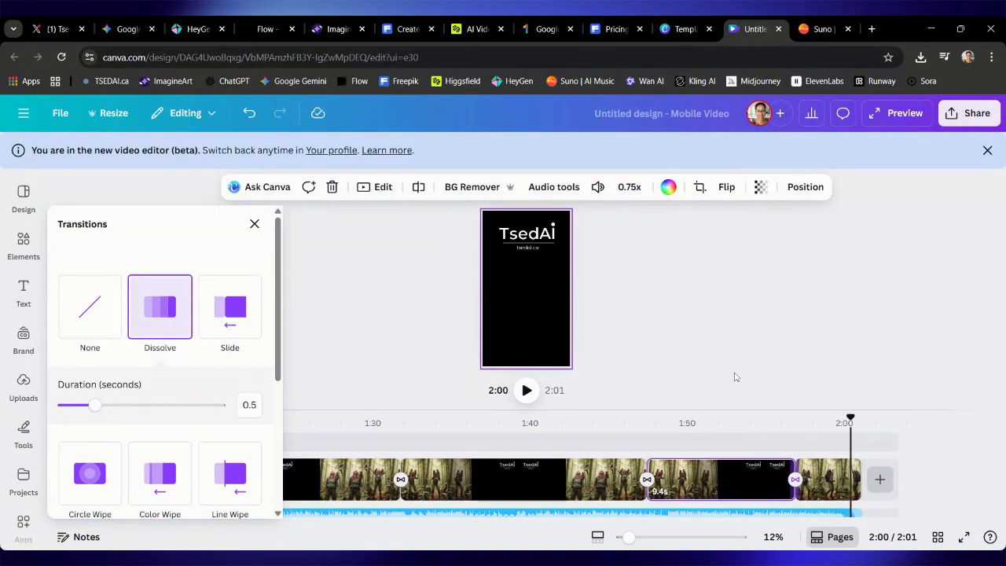
{"action": "left_click", "coordinate": [736, 376]}
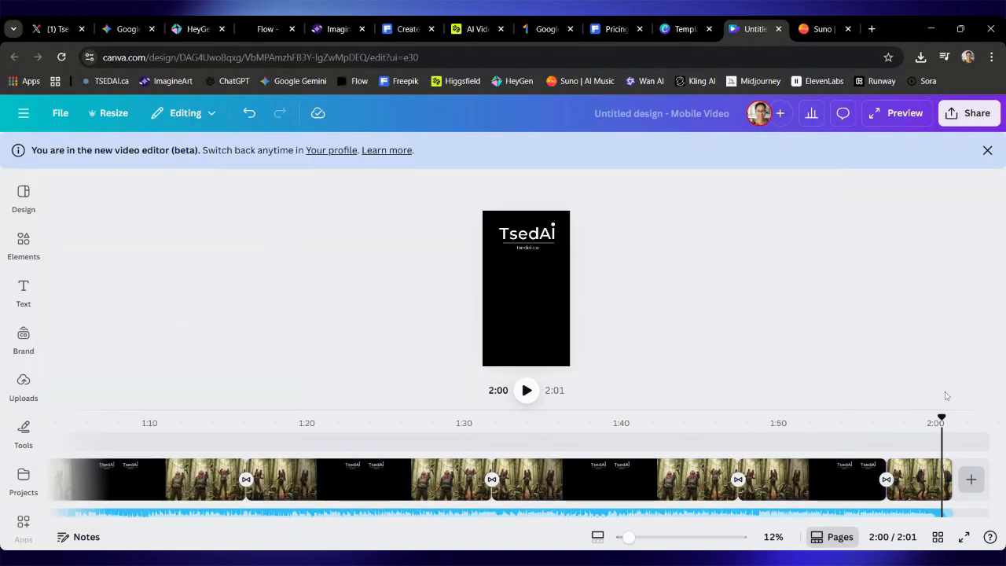
{"action": "left_click", "coordinate": [126, 28]}
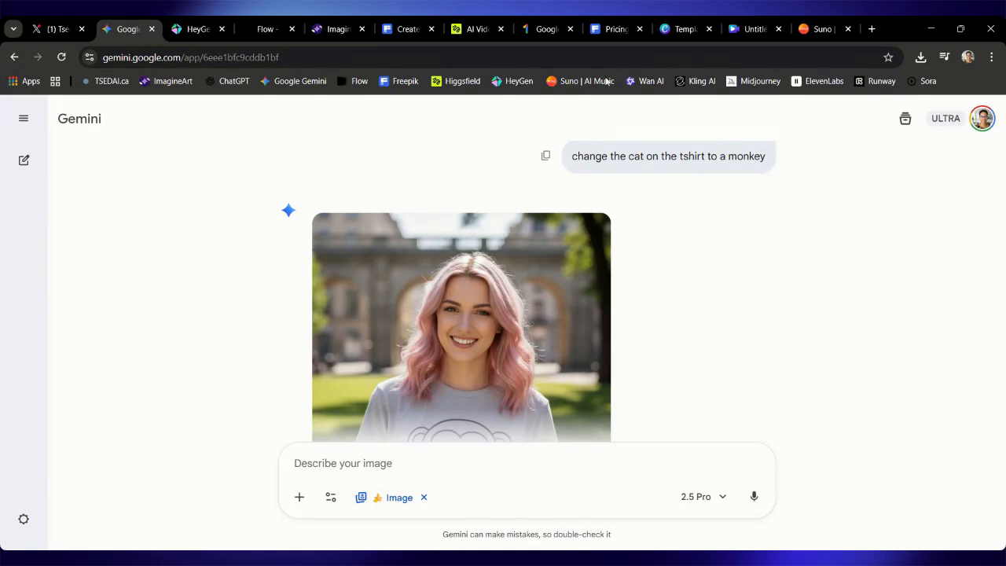
{"action": "left_click", "coordinate": [743, 30]}
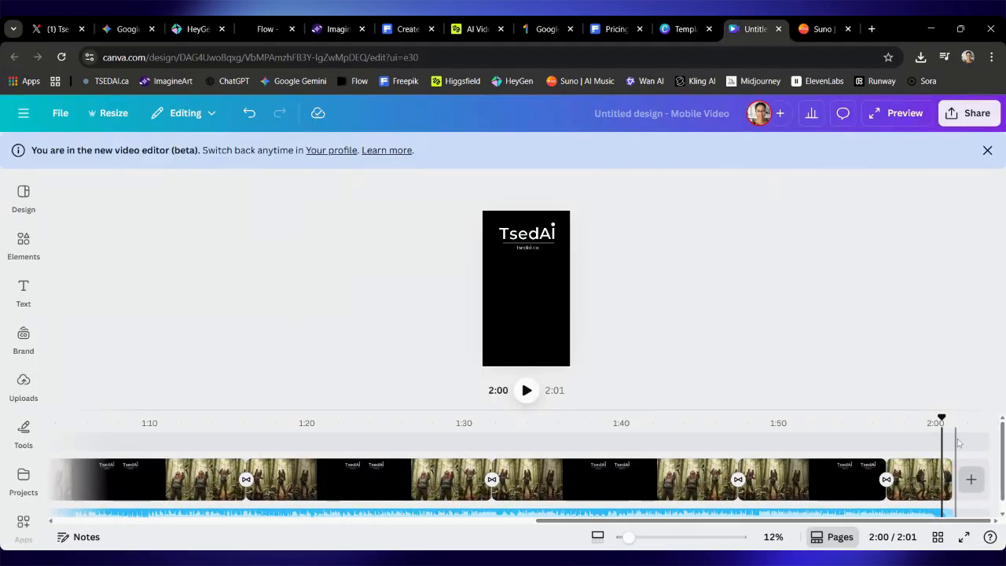
Return the playhead to the start and preview the complete video in full screen from the beginning.
{"action": "left_click_drag", "start_coordinate": [941, 415], "coordinate": [2, 544]}
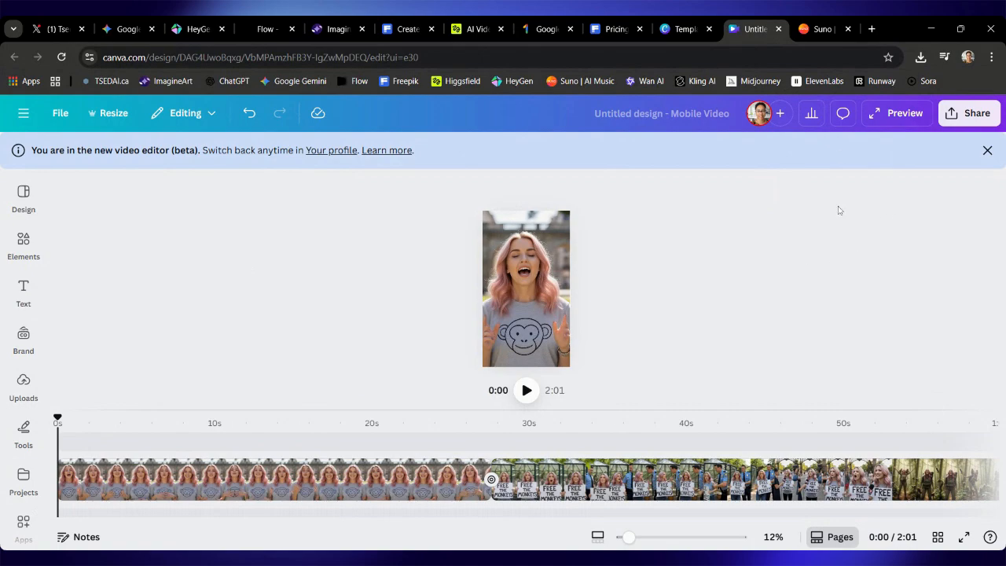
{"action": "left_click", "coordinate": [880, 112]}
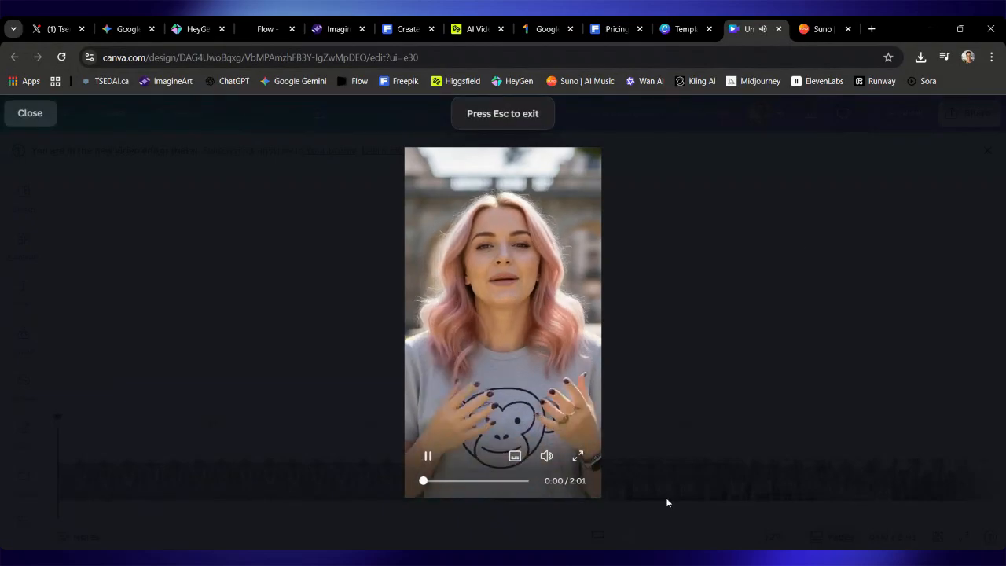
{"action": "left_click", "coordinate": [581, 469]}
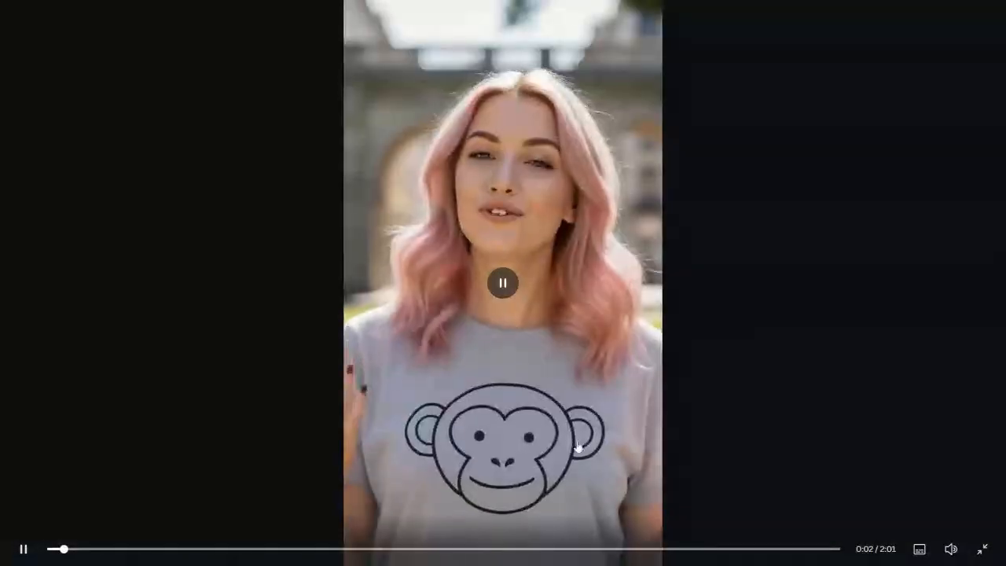
{"action": "left_click", "coordinate": [49, 549]}
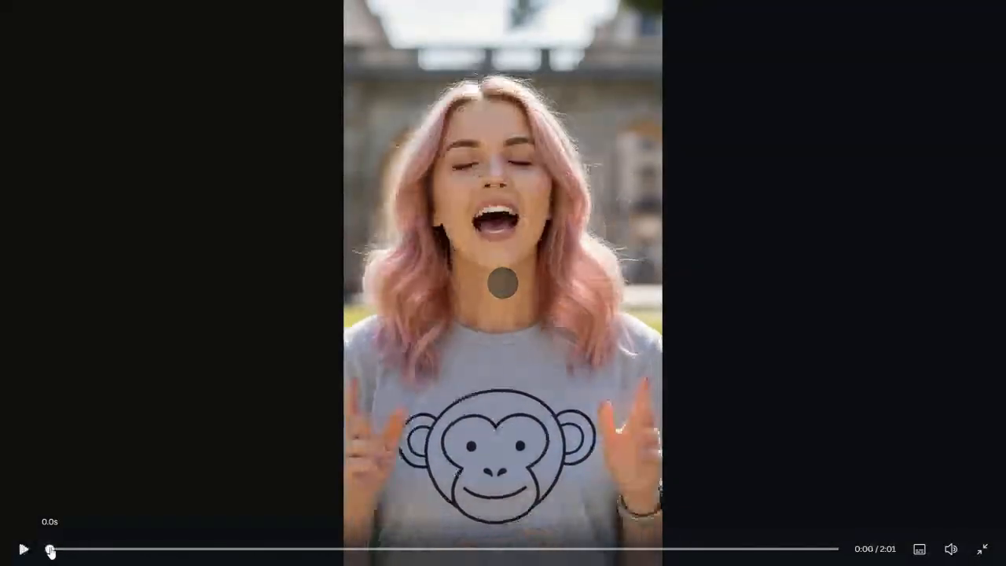
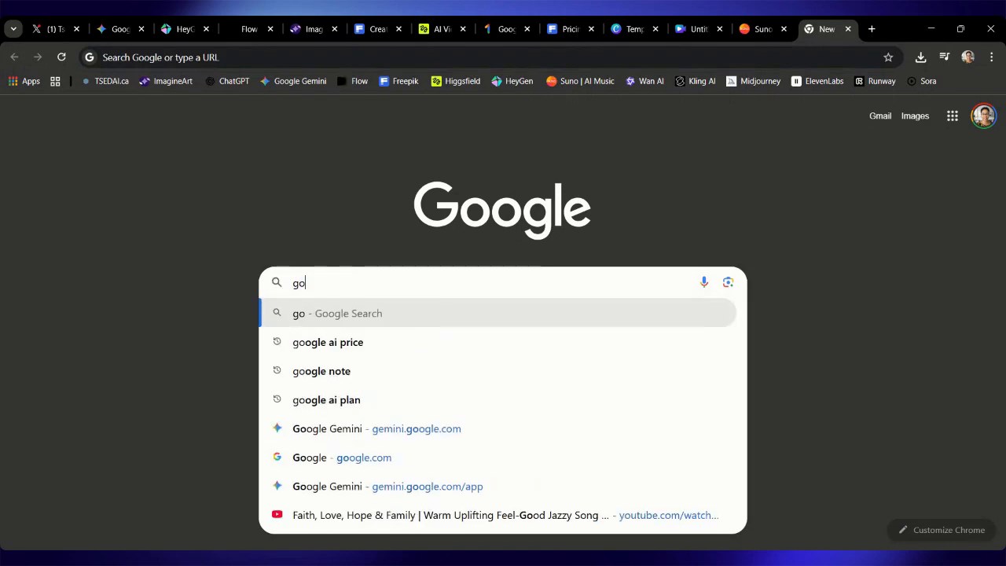
Search Google for "google nano banana" and open Gemini's Nano Banana image generator and photo editor page.
{"action": "type", "text": "o banana"}
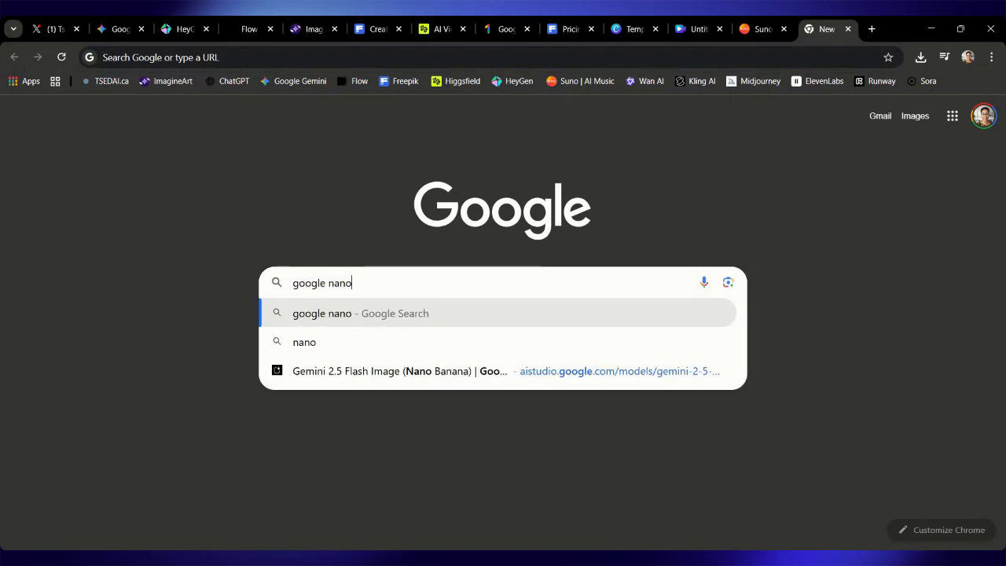
{"action": "key", "text": "Return"}
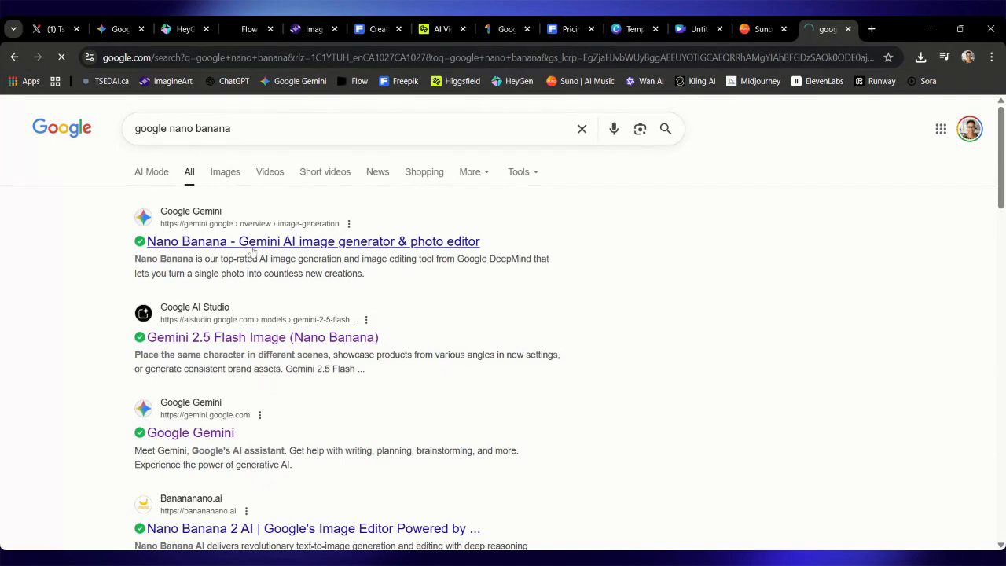
{"action": "left_click", "coordinate": [252, 248]}
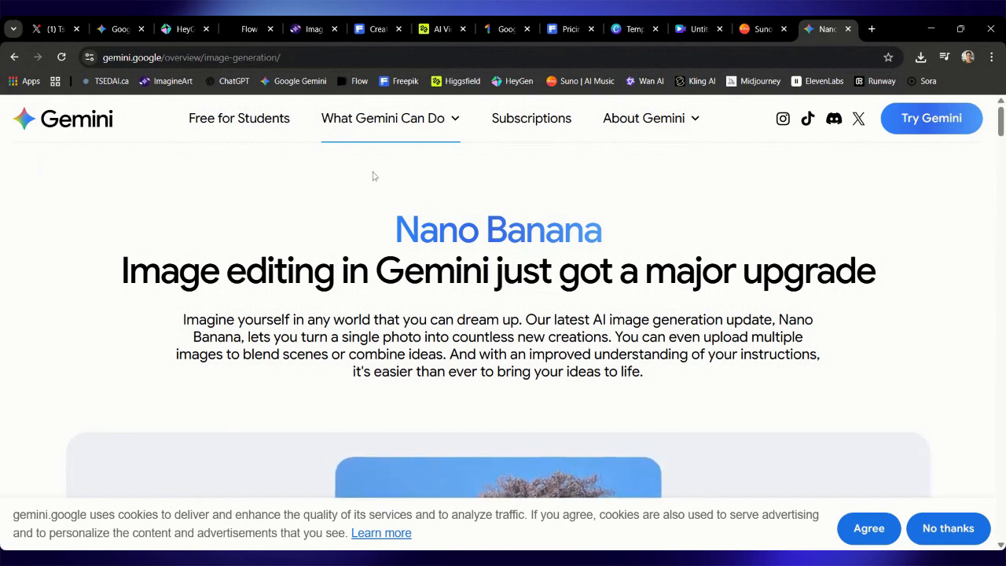
Search for "google veo 3.1" and open Gemini's video generation page about Veo 3.1.
{"action": "left_click", "coordinate": [282, 57]}
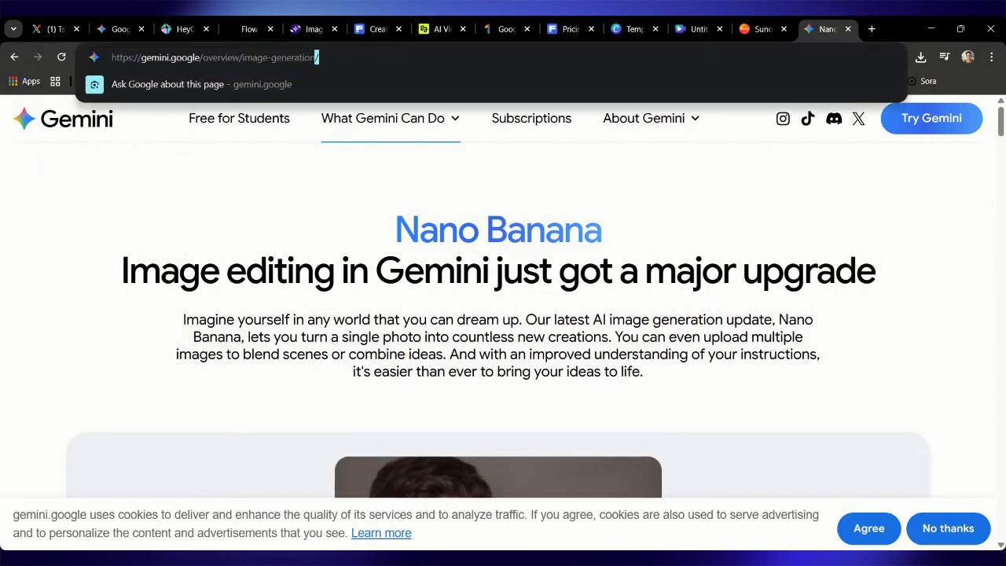
{"action": "triple_click", "coordinate": [303, 58]}
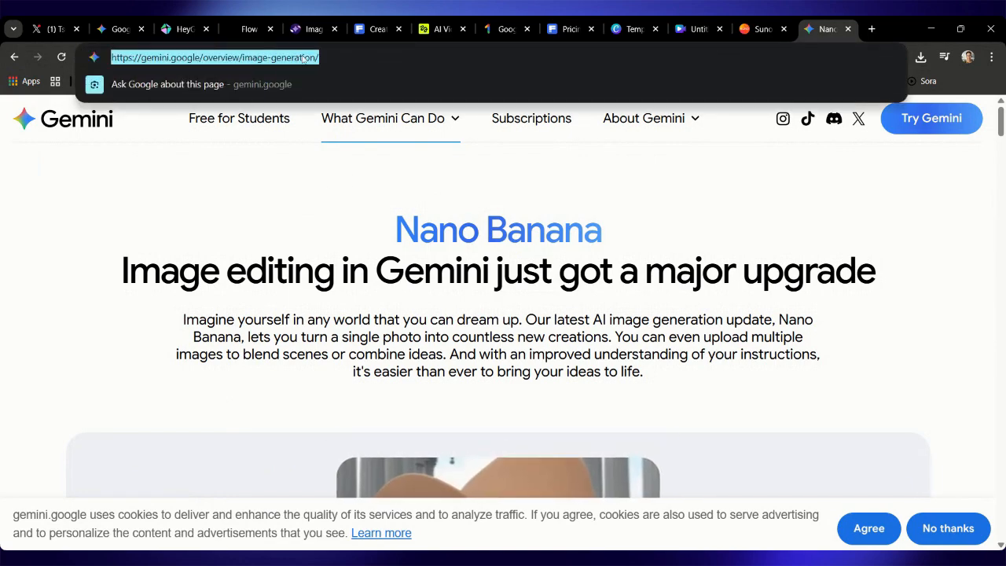
{"action": "double_click", "coordinate": [302, 58]}
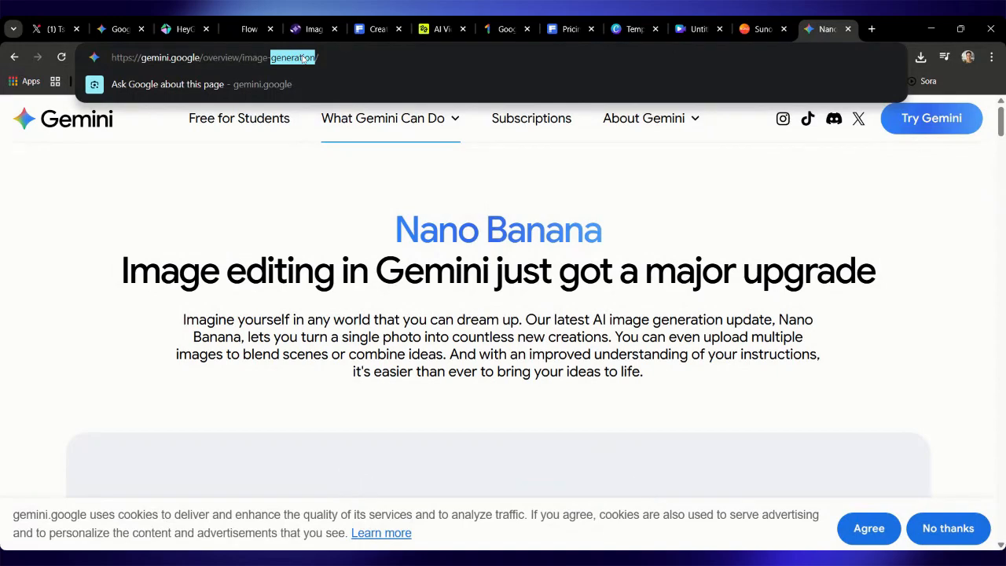
{"action": "double_click", "coordinate": [318, 57]}
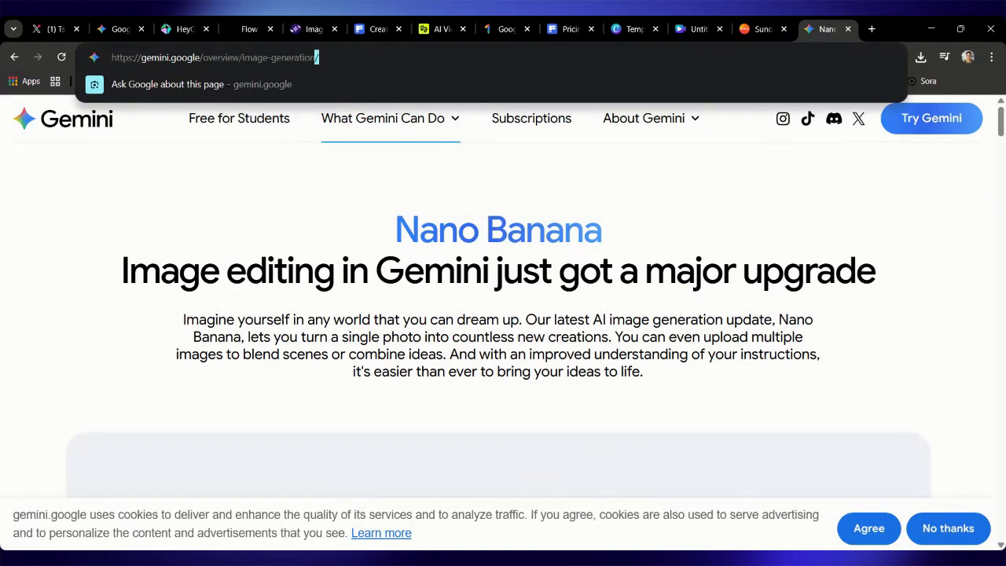
{"action": "triple_click", "coordinate": [318, 57]}
{"action": "triple_click", "coordinate": [318, 57]}
{"action": "triple_click", "coordinate": [319, 57]}
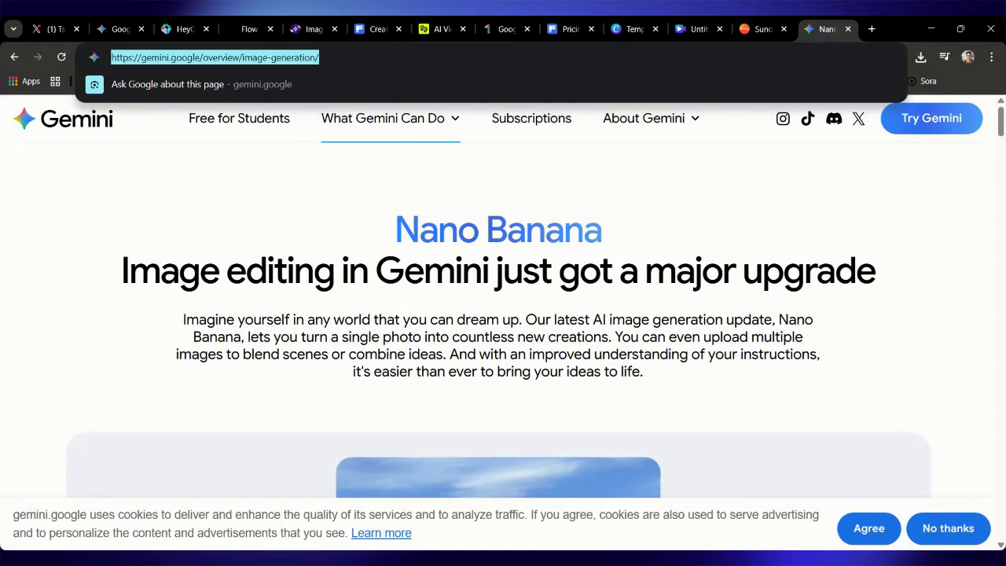
{"action": "type", "text": "google"}
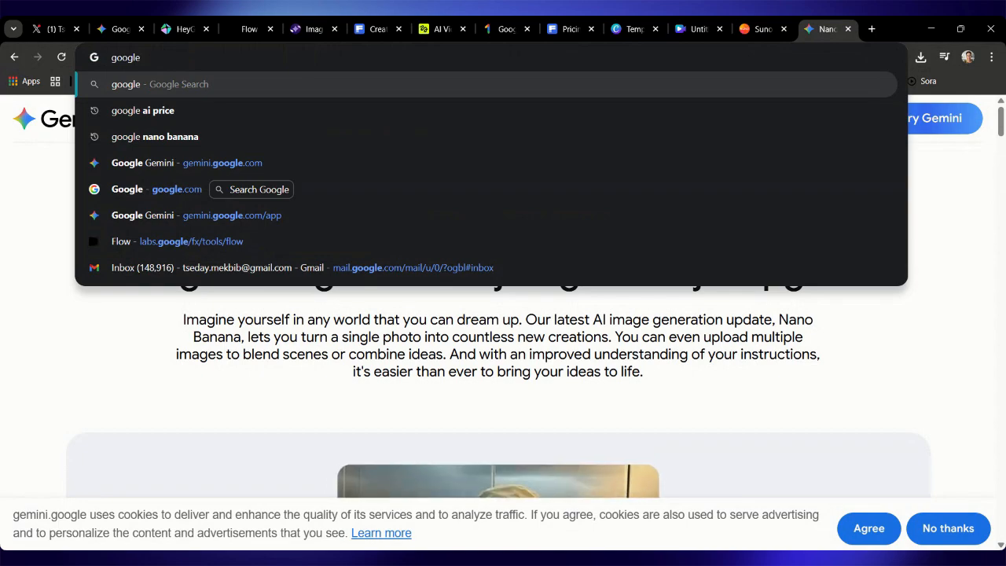
{"action": "type", "text": " veo 3.1"}
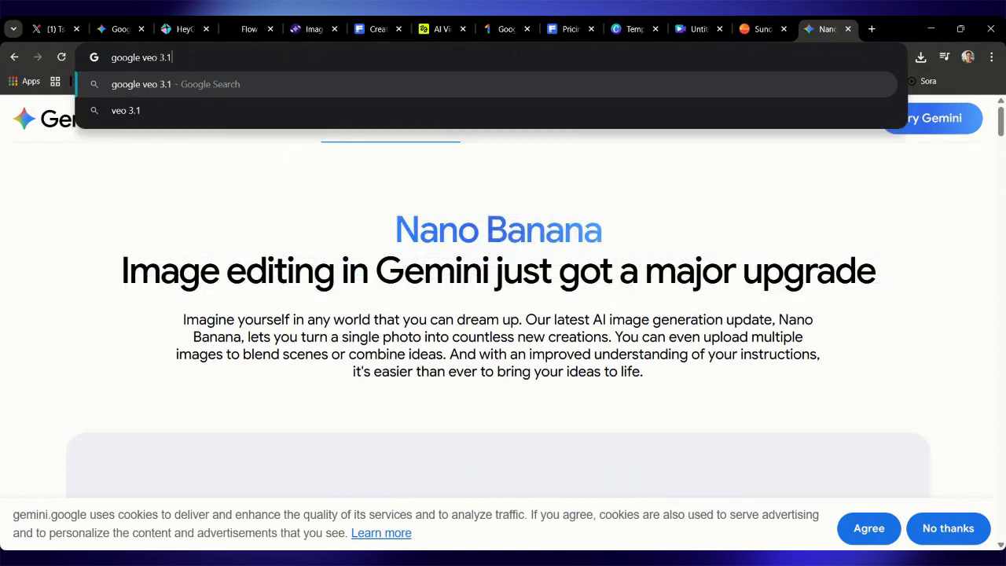
{"action": "key", "text": "Return"}
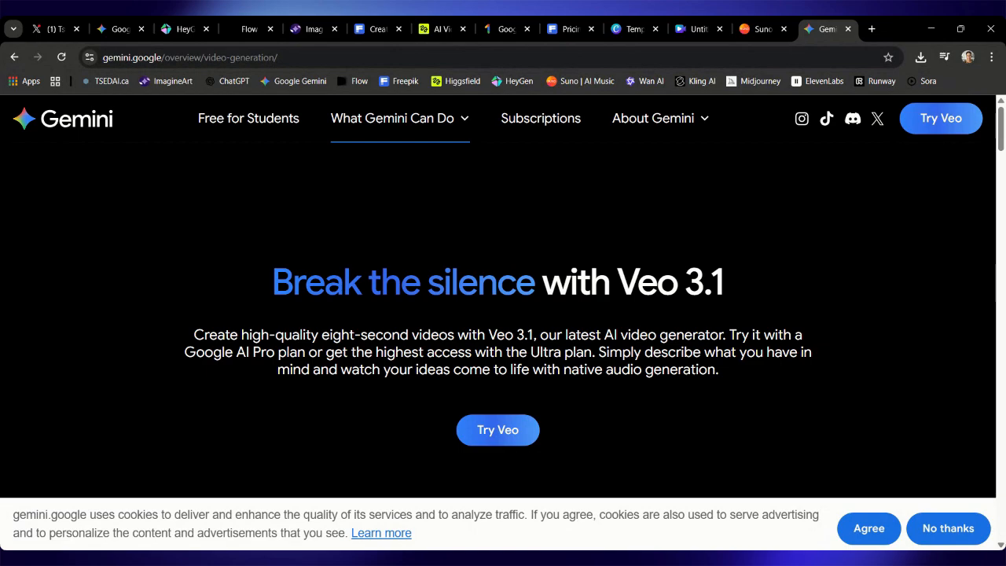
Switch to Flow and view the "Free the Monkeys" project in Scenebuilder.
{"action": "left_click", "coordinate": [246, 29]}
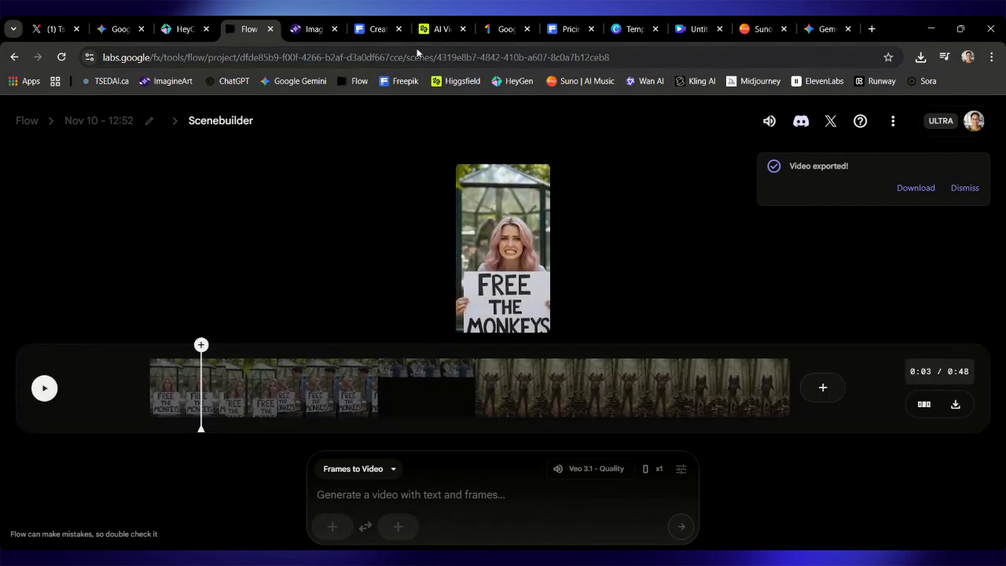
View Gemini's Veo 3.1 page, switch to HeyGen and close the download dialog to show the Quick Avatar Video.
{"action": "left_click", "coordinate": [812, 29]}
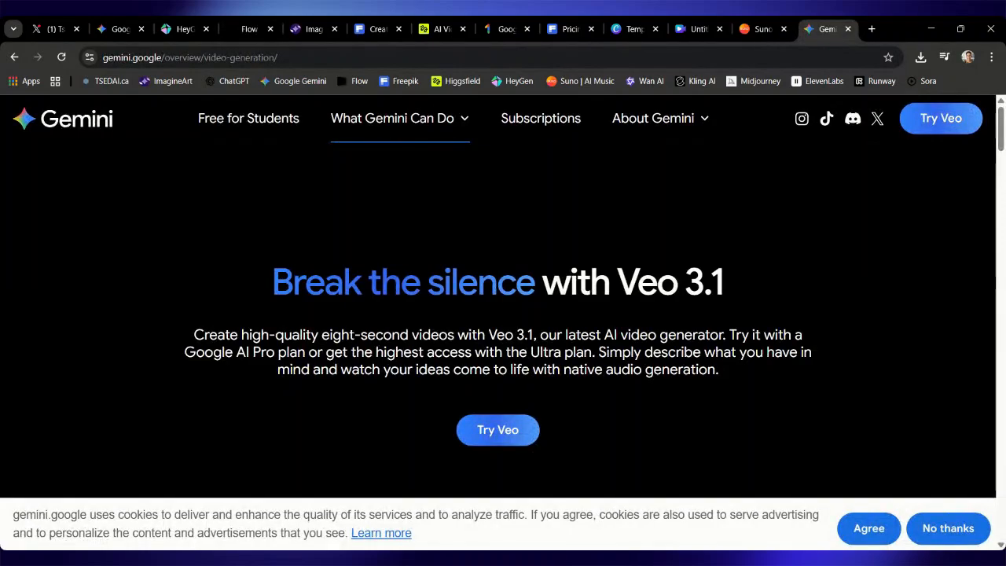
{"action": "left_click", "coordinate": [177, 31]}
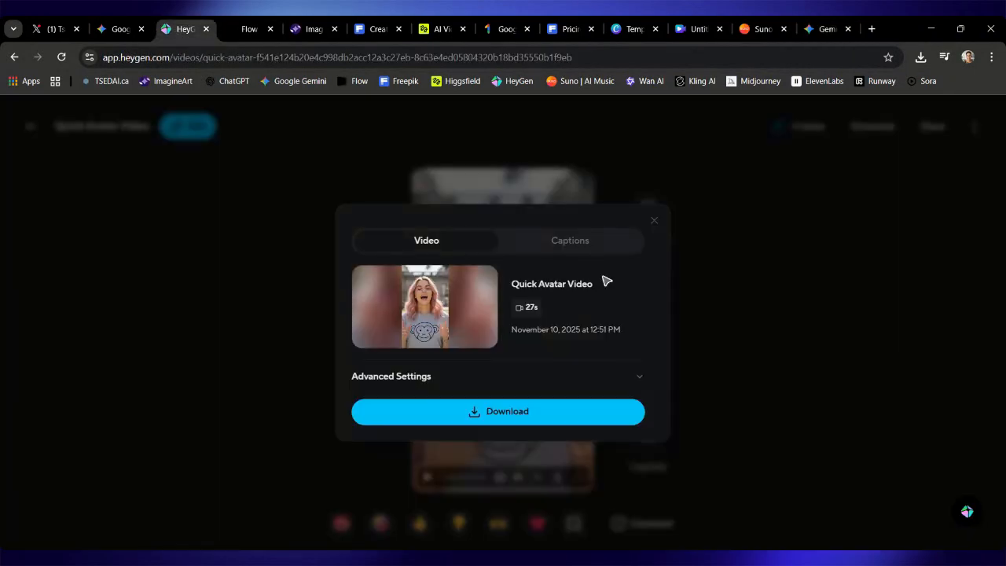
{"action": "left_click", "coordinate": [654, 221]}
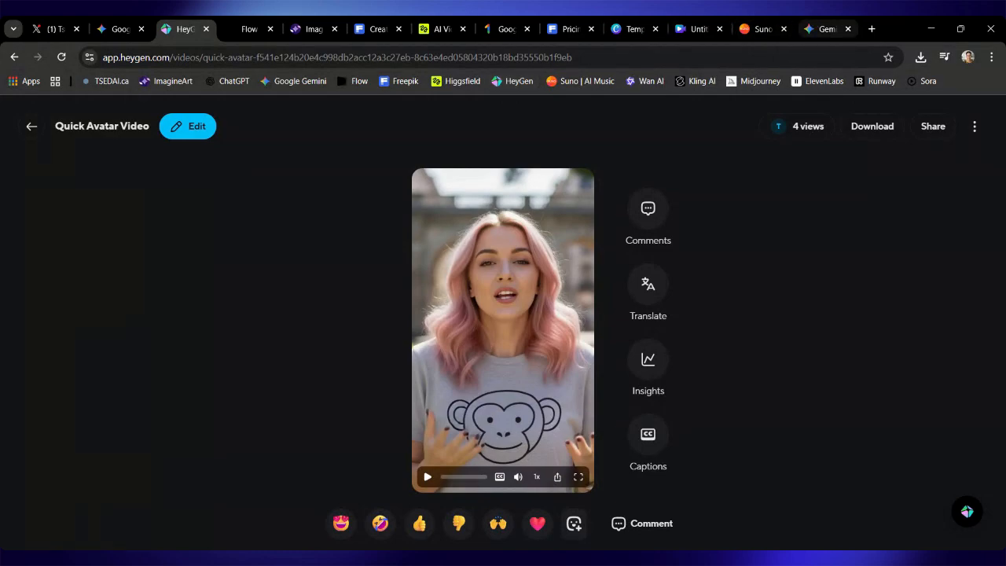
{"action": "left_click", "coordinate": [767, 28]}
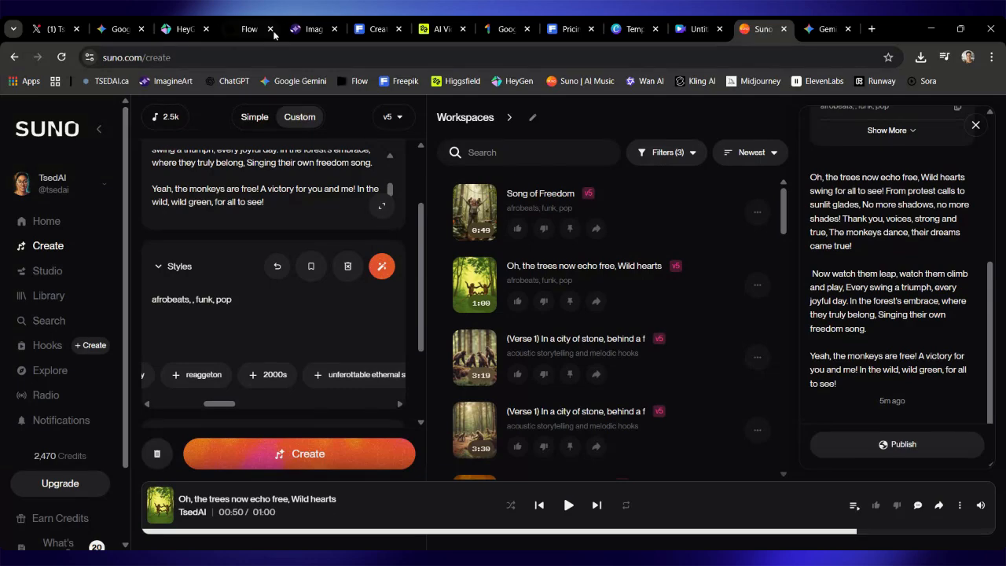
{"action": "left_click", "coordinate": [694, 29]}
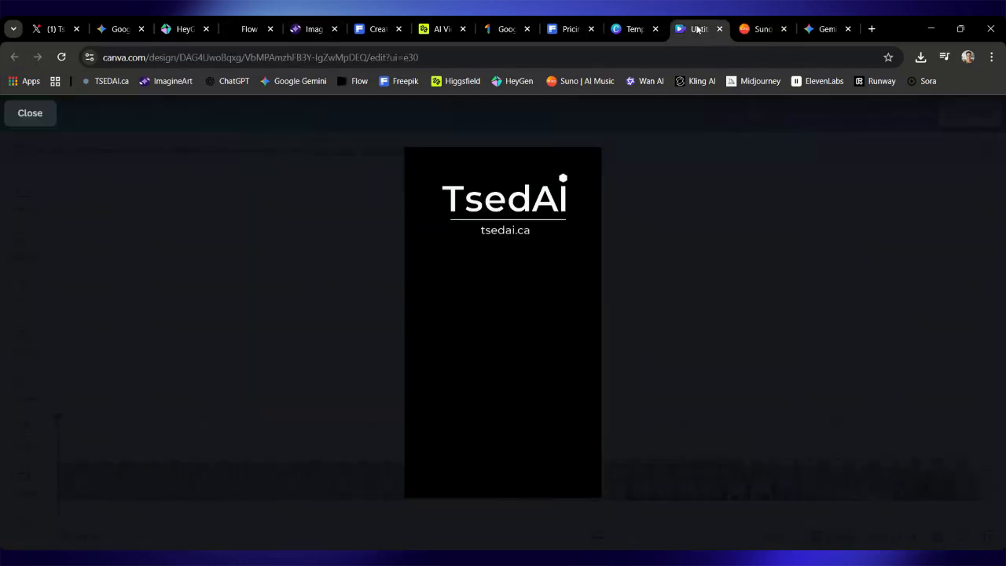
{"action": "left_click", "coordinate": [43, 114]}
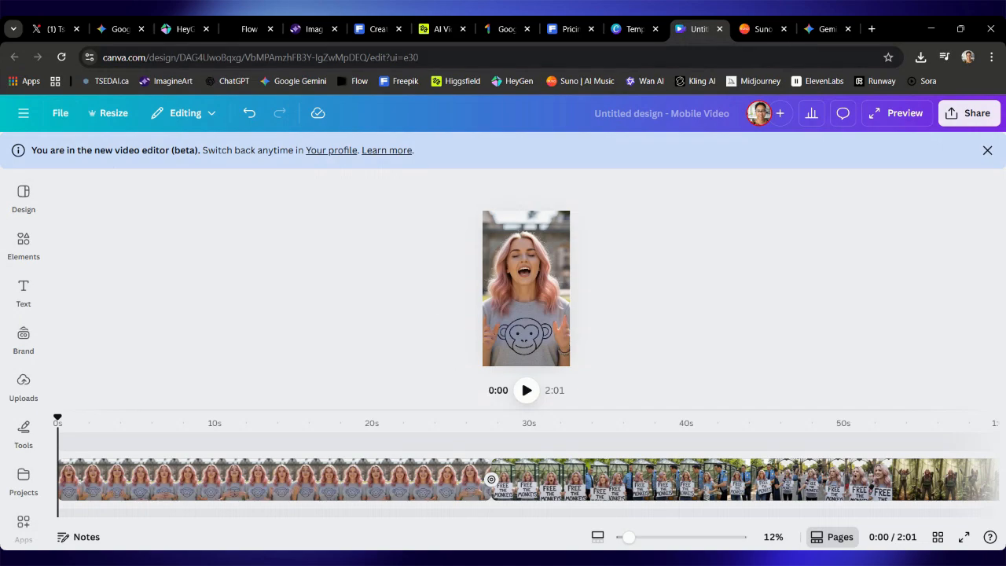
Open the creator's own YouTube channel in a new tab and look through its home page to the music videos.
{"action": "left_click", "coordinate": [872, 29]}
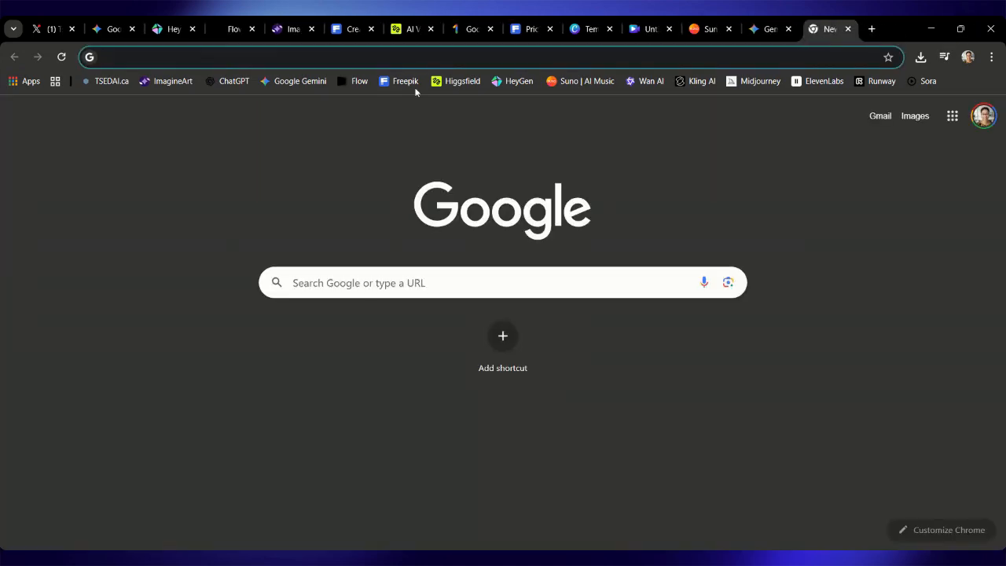
{"action": "type", "text": "you"}
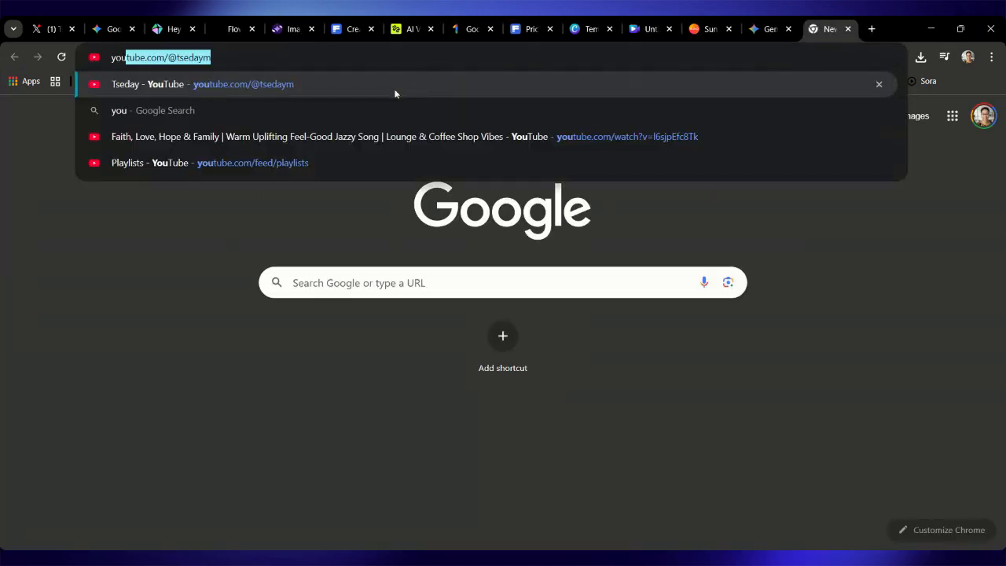
{"action": "left_click", "coordinate": [395, 93]}
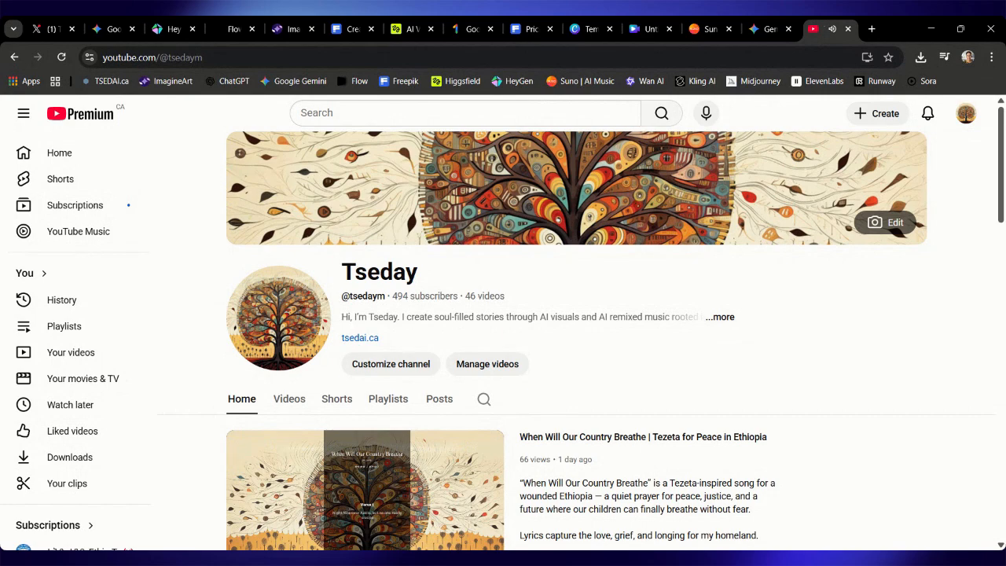
{"action": "scroll", "coordinate": [283, 488], "scroll_direction": "down", "scroll_amount": 1}
{"action": "left_click", "coordinate": [242, 486]}
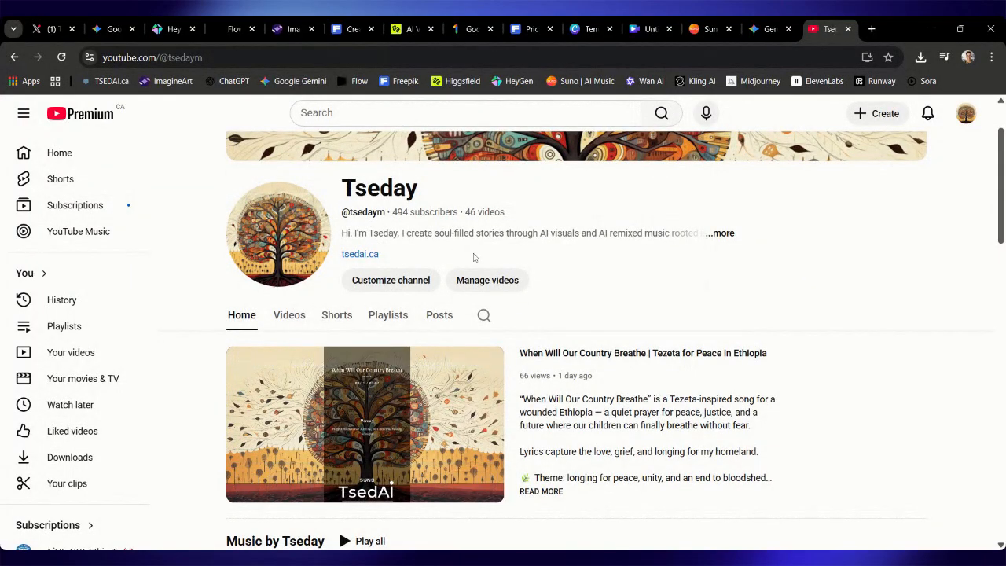
{"action": "scroll", "coordinate": [590, 267], "scroll_direction": "down", "scroll_amount": 3}
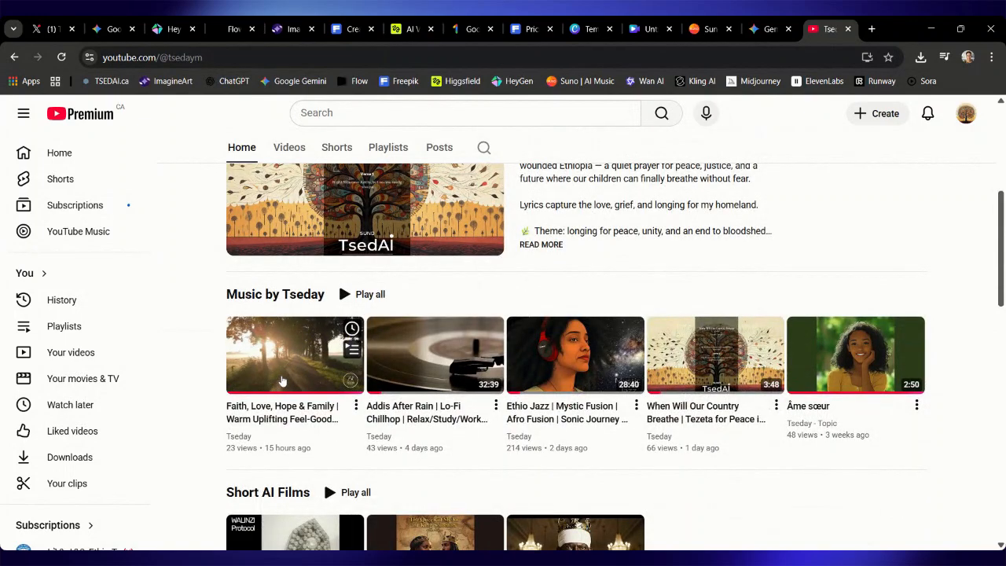
Open the "Faith, Love, Hope & Family" jazzy song video and play it in full screen from the beginning.
{"action": "left_click", "coordinate": [283, 380]}
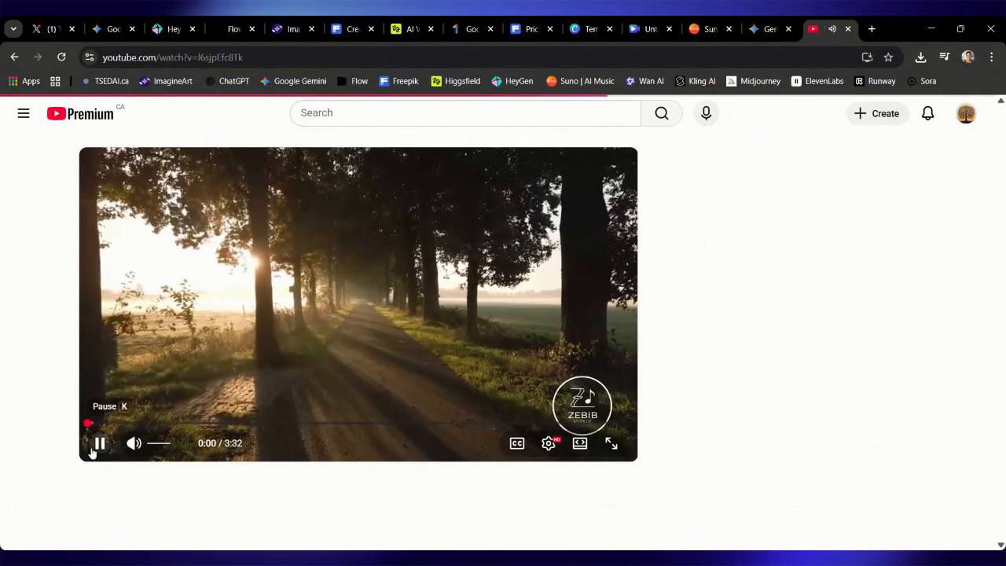
{"action": "left_click", "coordinate": [97, 444]}
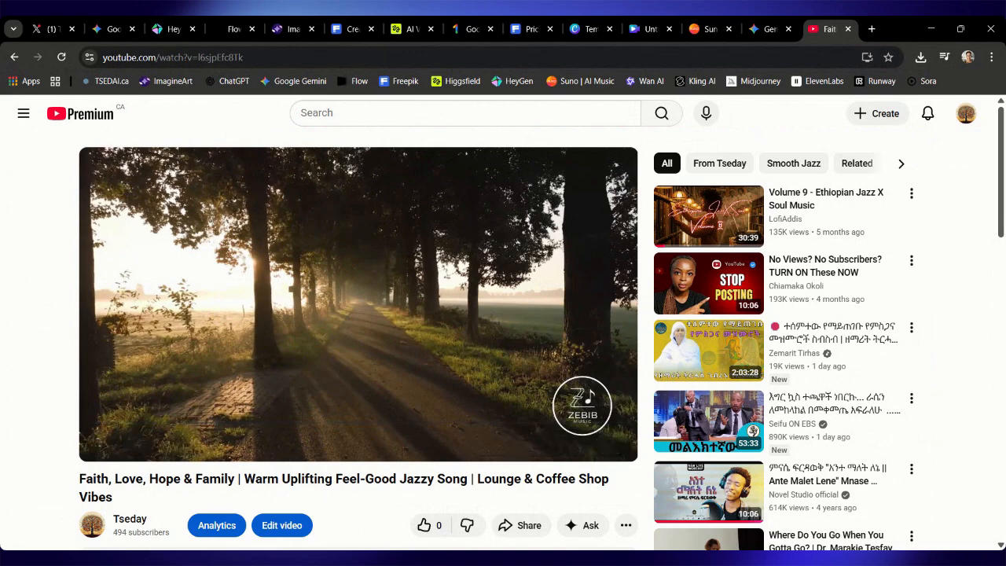
{"action": "left_click", "coordinate": [620, 444]}
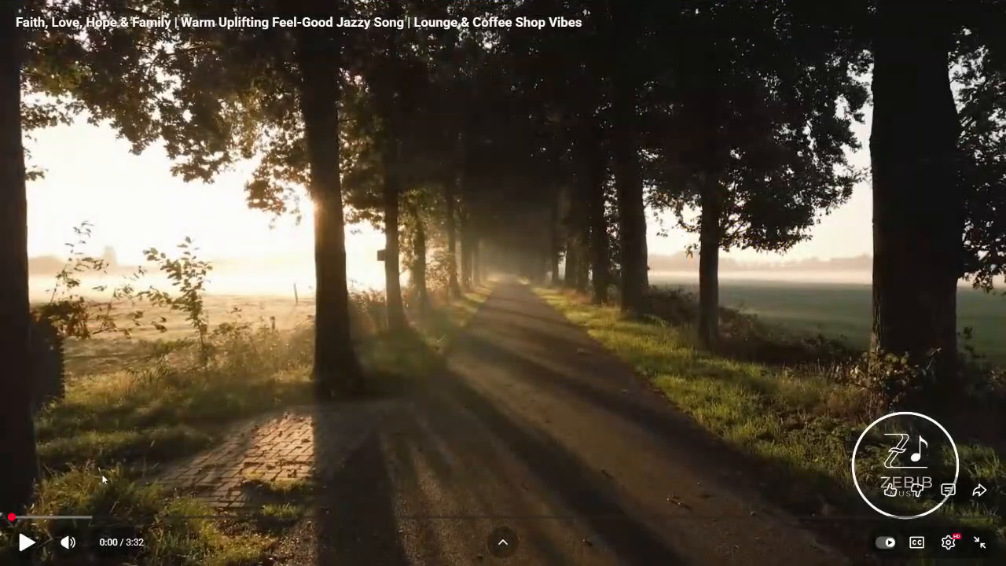
{"action": "left_click", "coordinate": [27, 542]}
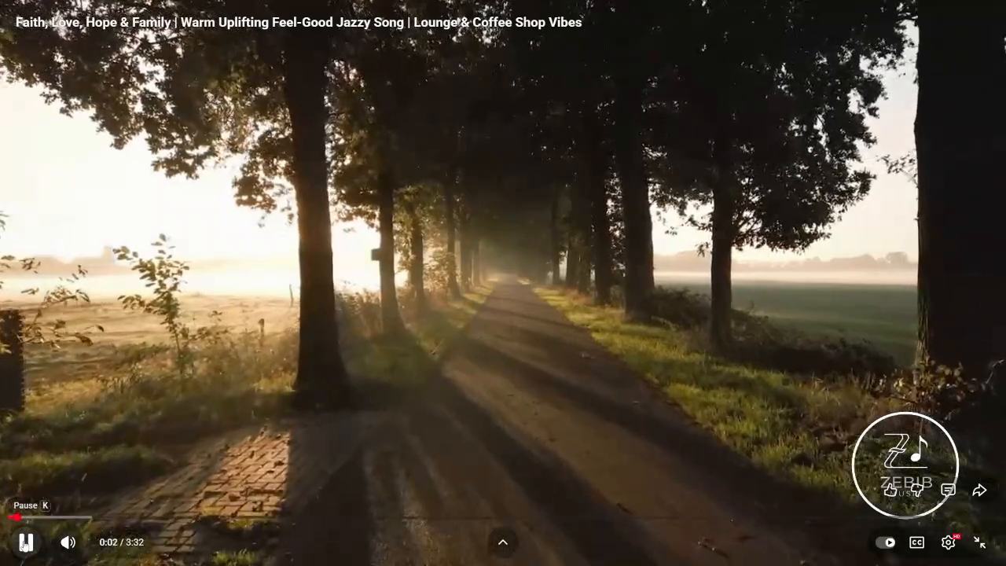